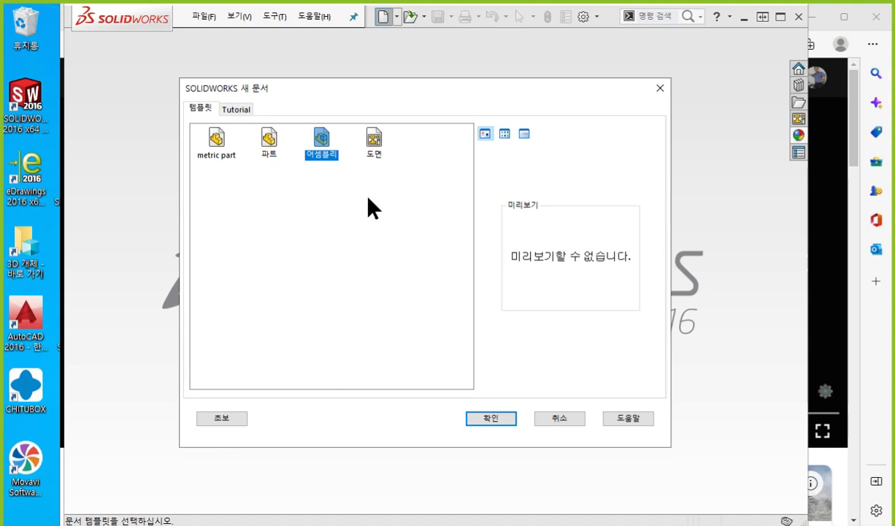
# Step: Create a new assembly document and dismiss the begin-assembly prompt without inserting a component
pyautogui.click(485, 419)
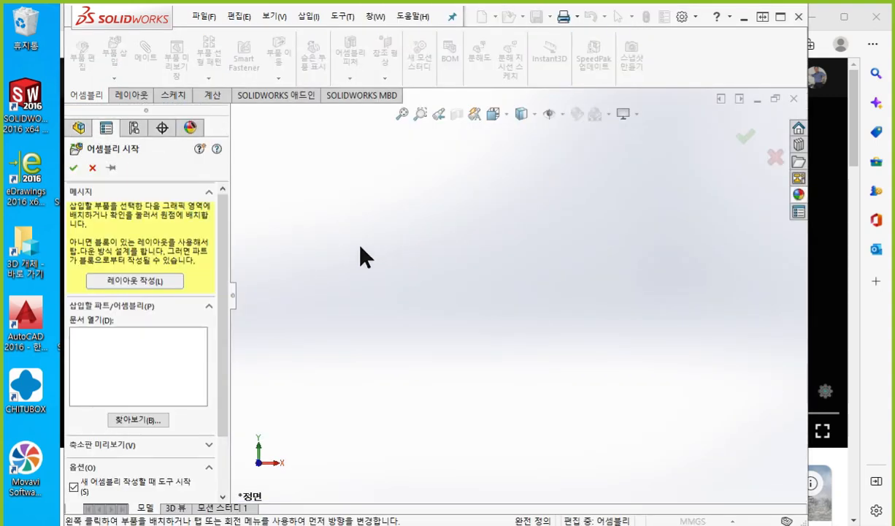
pyautogui.press('F9')
pyautogui.moveTo(183, 156)
pyautogui.mouseDown()
pyautogui.moveTo(122, 173)
pyautogui.moveTo(150, 180)
pyautogui.mouseUp()
pyautogui.moveTo(110, 159)
pyautogui.mouseDown()
pyautogui.moveTo(85, 192)
pyautogui.moveTo(119, 200)
pyautogui.mouseUp()
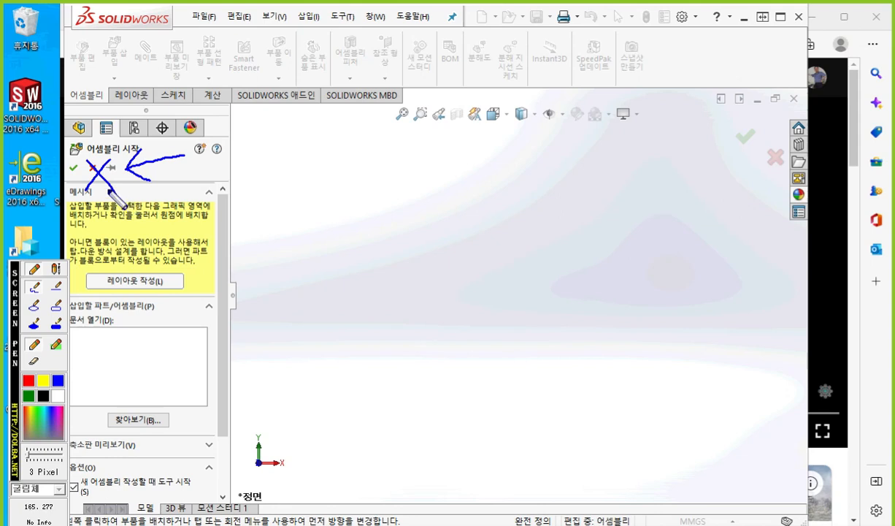
pyautogui.rightClick(93, 170)
pyautogui.click(91, 167)
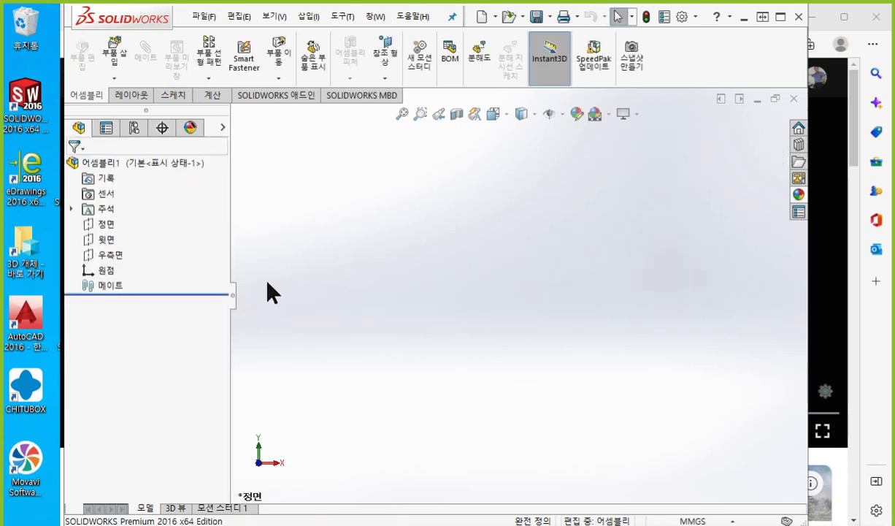
# Step: Annotate the front plane with a red handwritten label and a triangle containing three circles, and clear the markup
pyautogui.click(106, 227)
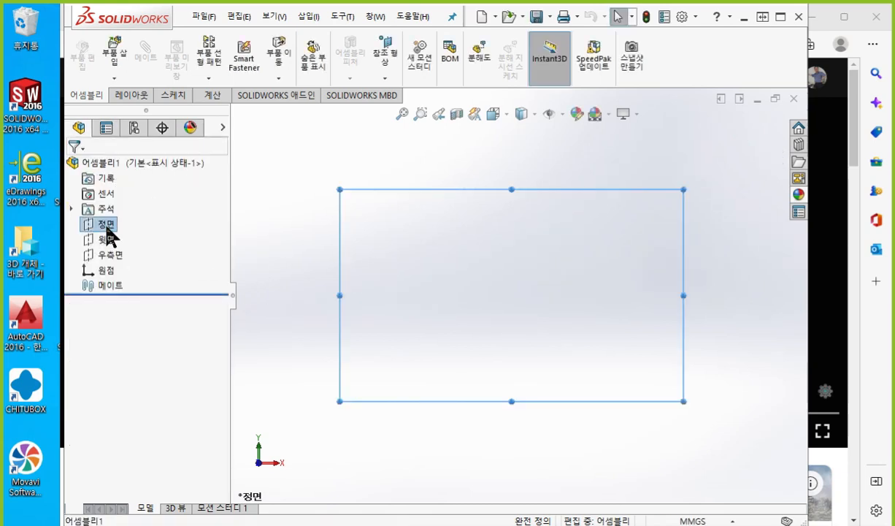
pyautogui.hotkey('ctrl', 'F1')
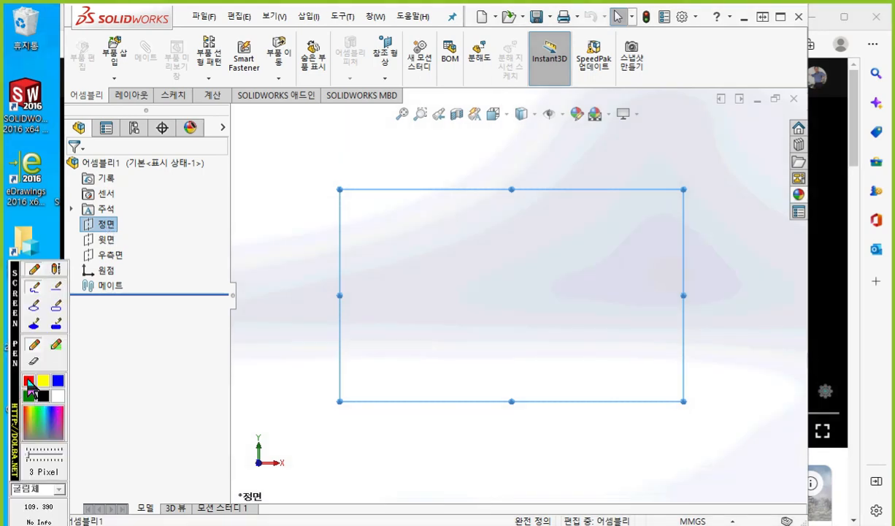
pyautogui.moveTo(134, 214)
pyautogui.mouseDown()
pyautogui.moveTo(154, 207)
pyautogui.moveTo(136, 223)
pyautogui.mouseUp()
pyautogui.moveTo(145, 214)
pyautogui.mouseDown()
pyautogui.moveTo(153, 225)
pyautogui.moveTo(165, 217)
pyautogui.moveTo(165, 229)
pyautogui.moveTo(184, 212)
pyautogui.moveTo(197, 216)
pyautogui.moveTo(203, 239)
pyautogui.mouseUp()
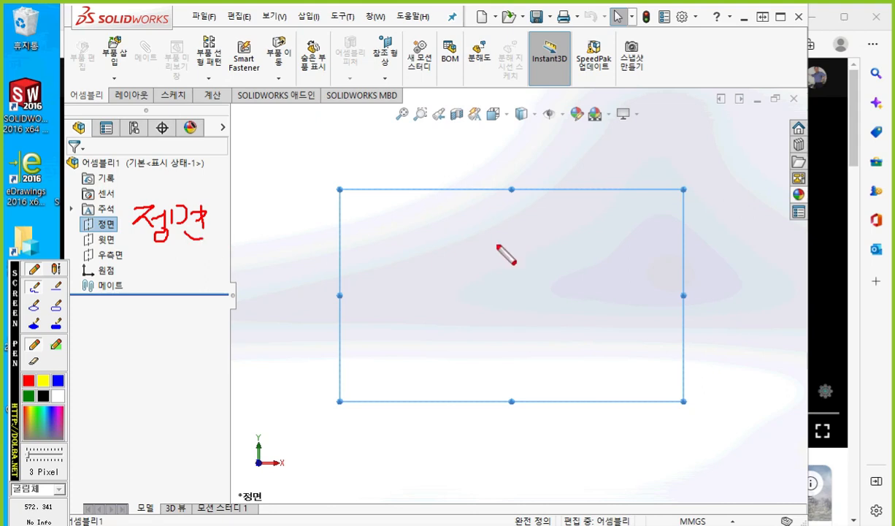
pyautogui.moveTo(495, 196)
pyautogui.mouseDown()
pyautogui.moveTo(386, 344)
pyautogui.moveTo(630, 348)
pyautogui.moveTo(491, 194)
pyautogui.mouseUp()
pyautogui.moveTo(501, 228)
pyautogui.mouseDown()
pyautogui.moveTo(503, 248)
pyautogui.moveTo(504, 229)
pyautogui.mouseUp()
pyautogui.moveTo(534, 294); pyautogui.dragTo(531, 296)
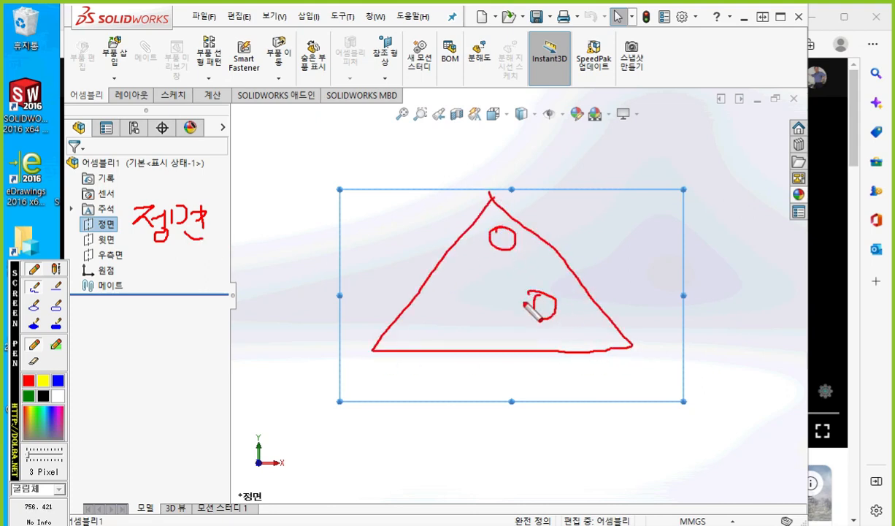
pyautogui.moveTo(452, 305); pyautogui.dragTo(476, 293)
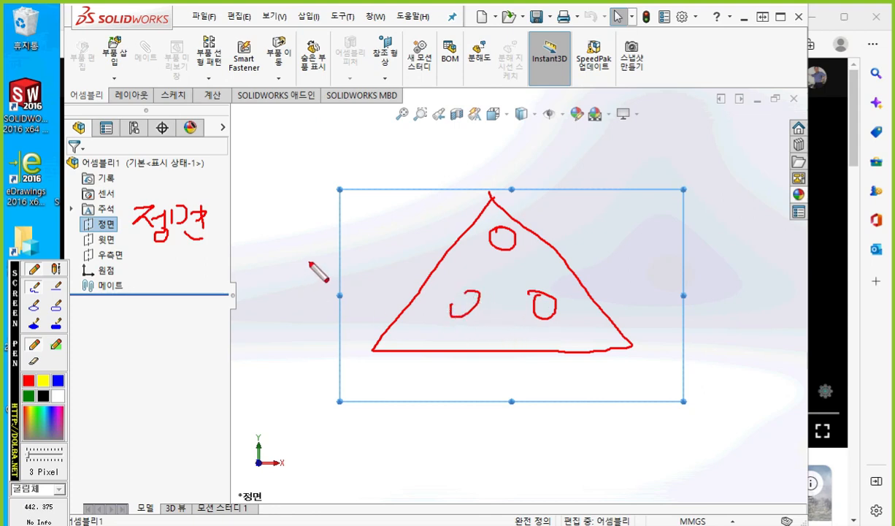
pyautogui.press('Escape')
# Step: Start a sketch on the assembly's front plane (정면) and clear the selection
pyautogui.rightClick(113, 232)
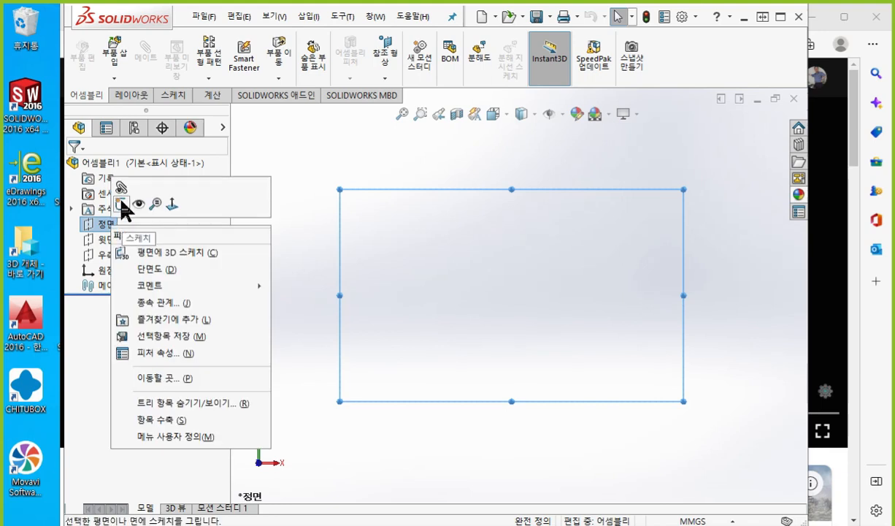
pyautogui.click(122, 203)
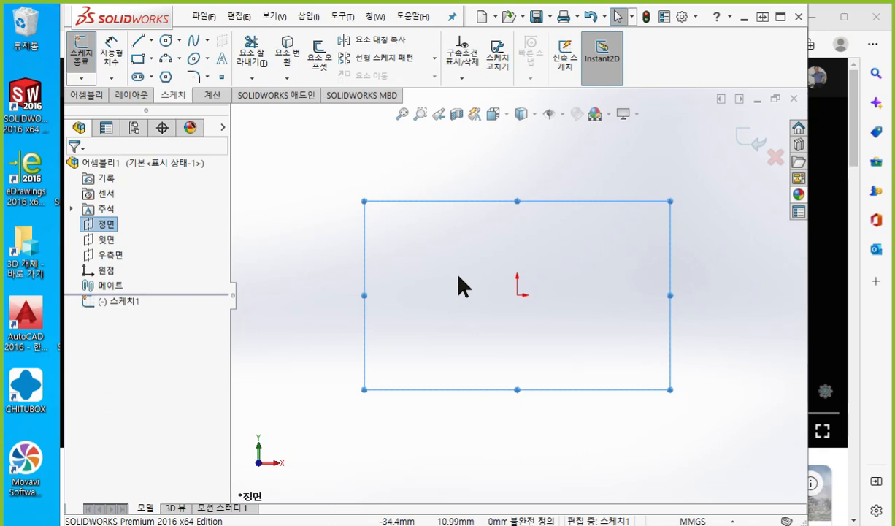
pyautogui.click(459, 286)
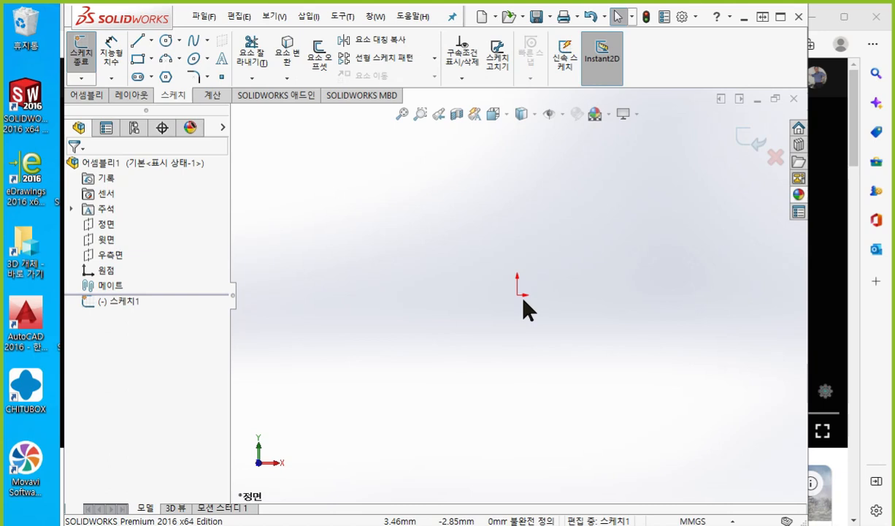
# Step: Mark a red freehand horizontal line through the sketch origin and a cross on the origin, and clear the markup
pyautogui.press('F12')
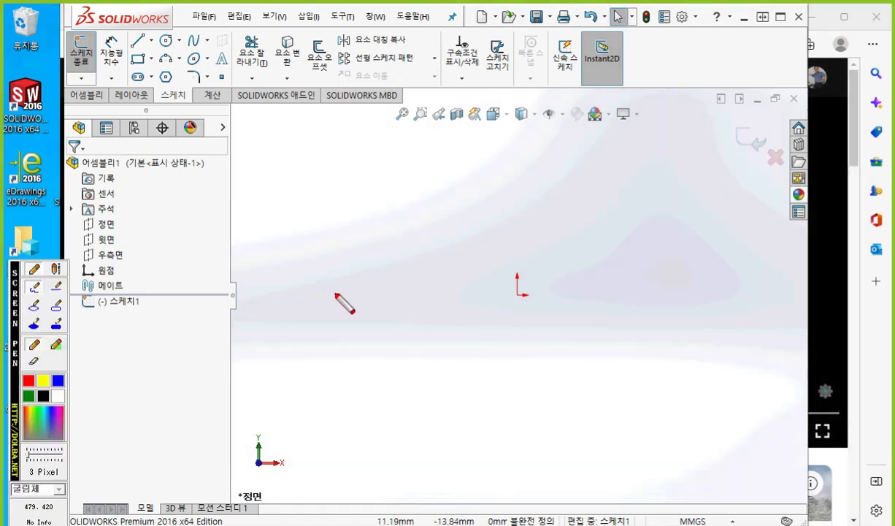
pyautogui.moveTo(335, 294); pyautogui.dragTo(692, 296)
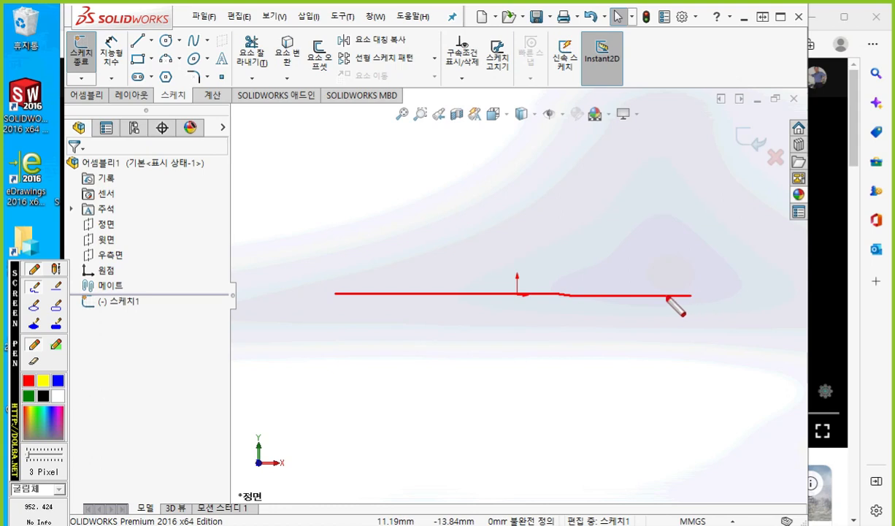
pyautogui.moveTo(524, 279)
pyautogui.mouseDown()
pyautogui.moveTo(504, 304)
pyautogui.moveTo(535, 312)
pyautogui.mouseUp()
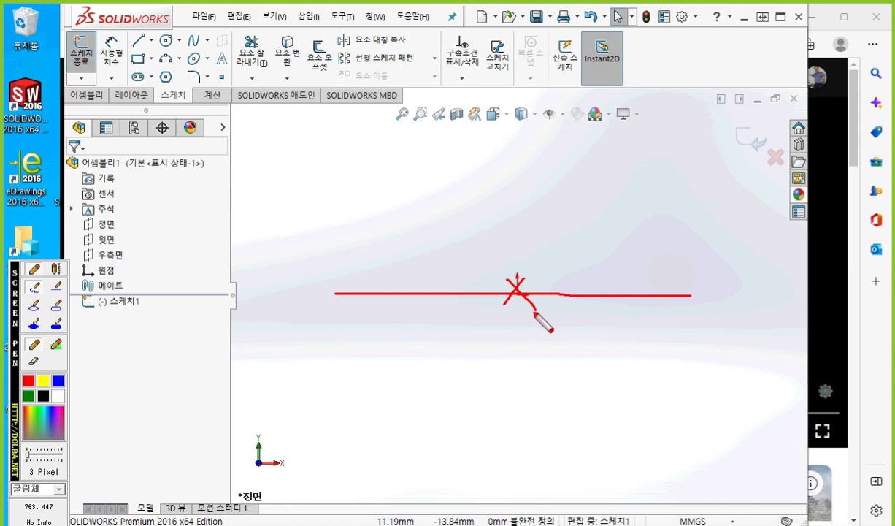
pyautogui.press('Escape')
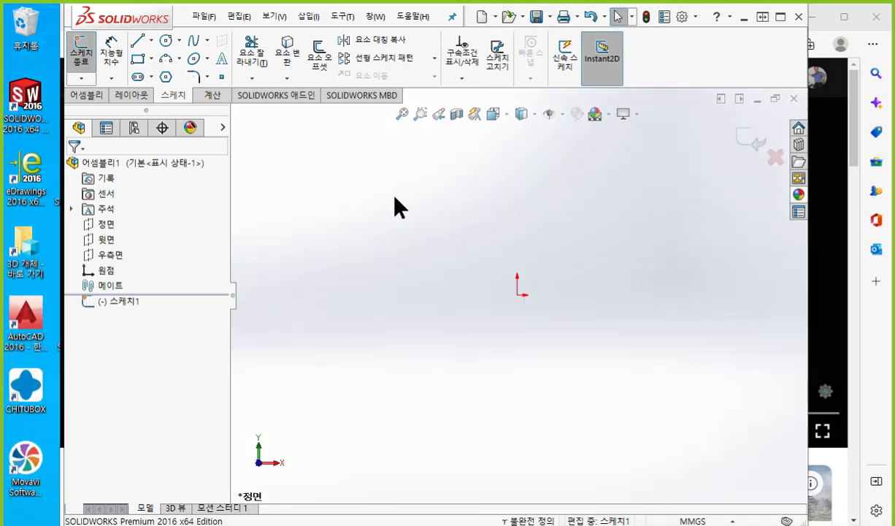
# Step: Sketch a horizontal line about 197 mm long above the origin
pyautogui.press('l')
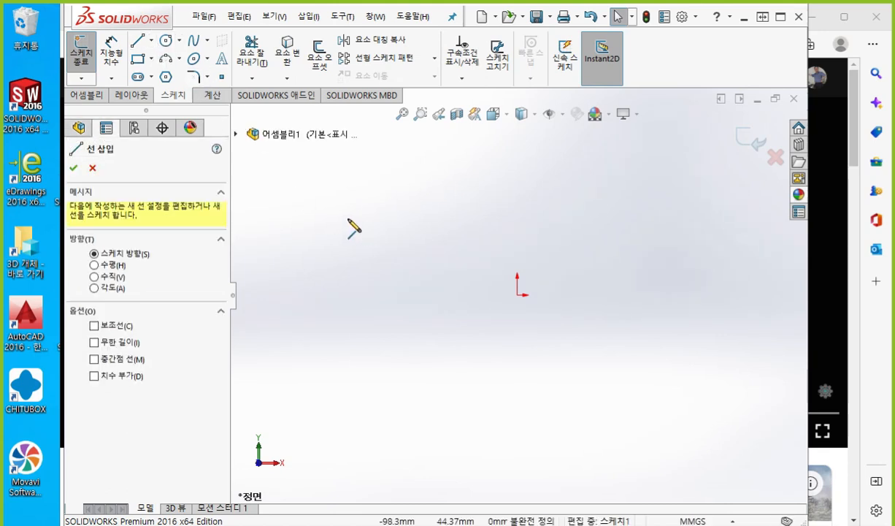
pyautogui.click(348, 219)
pyautogui.click(687, 219)
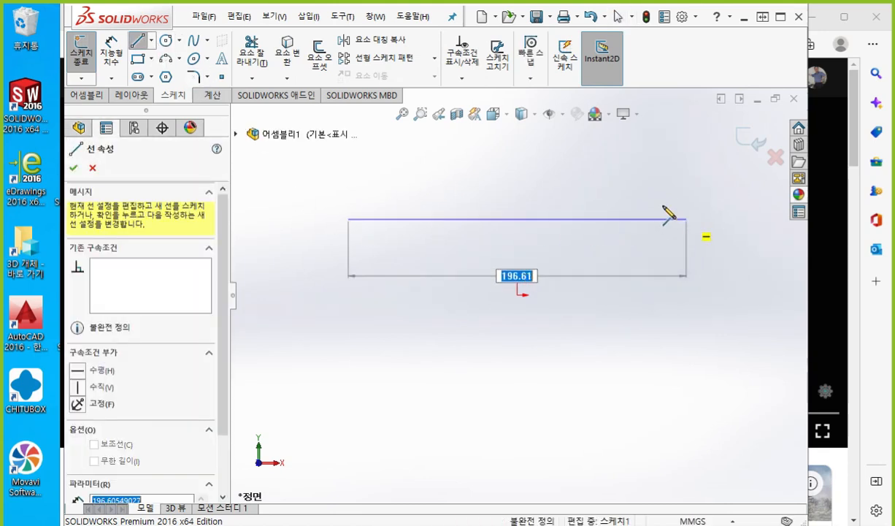
pyautogui.rightClick(627, 182)
pyautogui.click(673, 194)
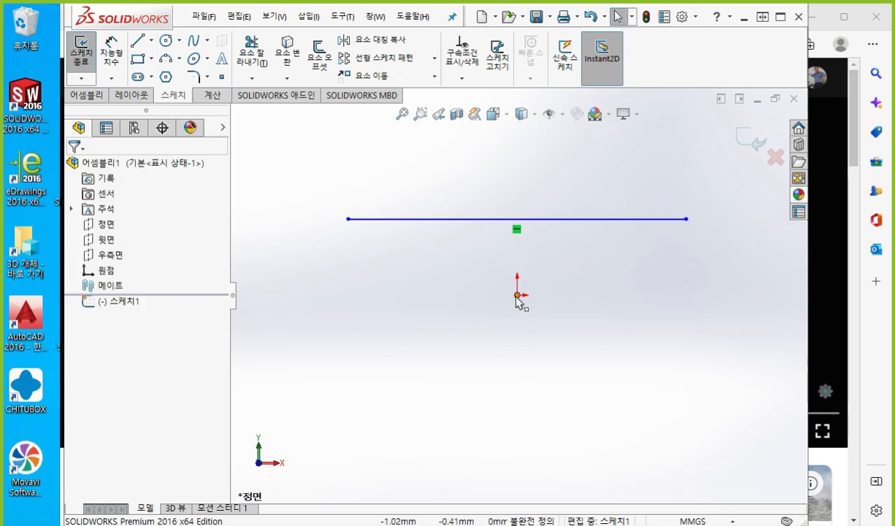
# Step: Add a midpoint relation between the horizontal line and the sketch origin
pyautogui.keyDown('ctrl'); pyautogui.click(514, 219); pyautogui.keyUp('ctrl')
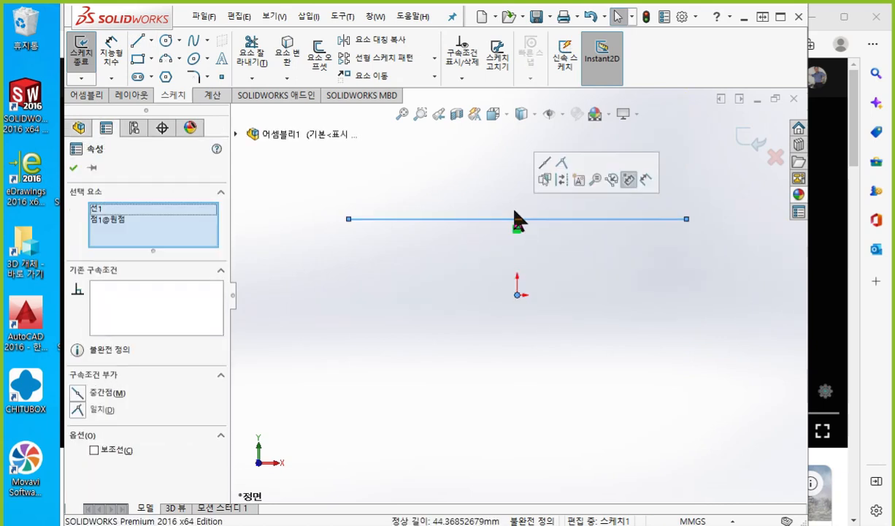
pyautogui.click(547, 166)
pyautogui.click(446, 253)
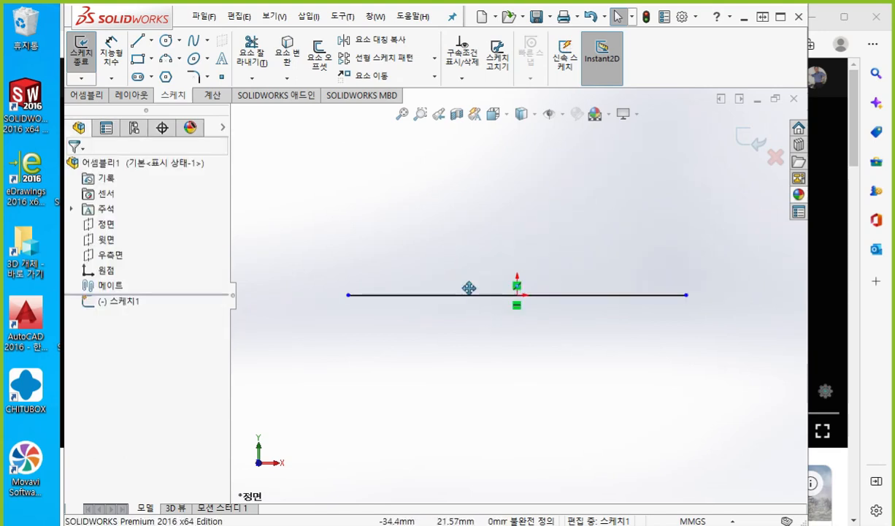
pyautogui.moveTo(469, 288)
pyautogui.keyDown('ctrl'); pyautogui.mouseDown(button='middle')
pyautogui.moveTo(460, 285)
pyautogui.moveTo(465, 319)
pyautogui.mouseUp(button='middle'); pyautogui.keyUp('ctrl')
pyautogui.scroll(-1, 460, 283)
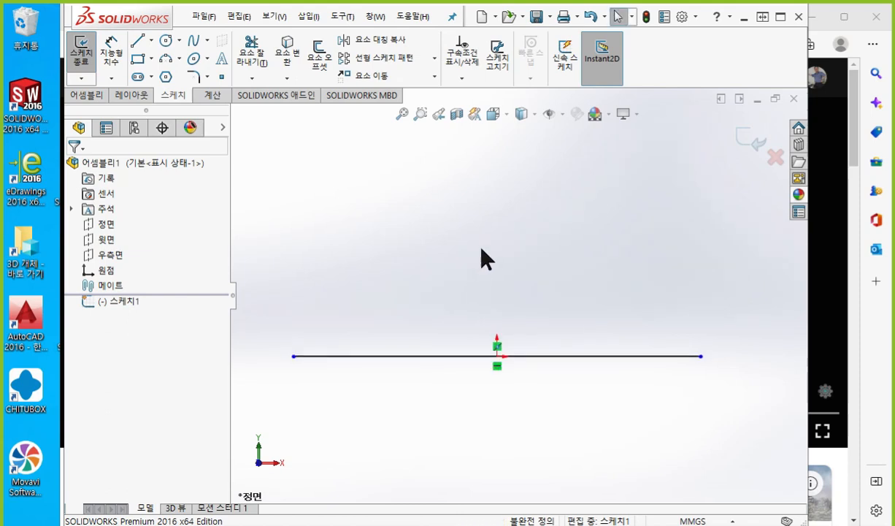
pyautogui.keyDown('ctrl'); pyautogui.moveTo(558, 265); pyautogui.dragTo(559, 272, button='middle'); pyautogui.keyUp('ctrl')
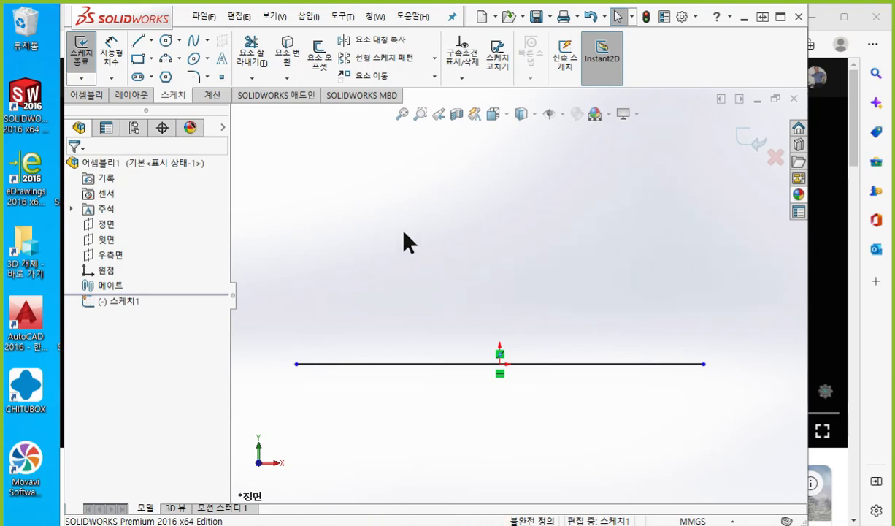
# Step: Open the part file 2GT 6 timming belt pulley.SLDPRT and decline feature recognition
pyautogui.hotkey('ctrl', 'o')
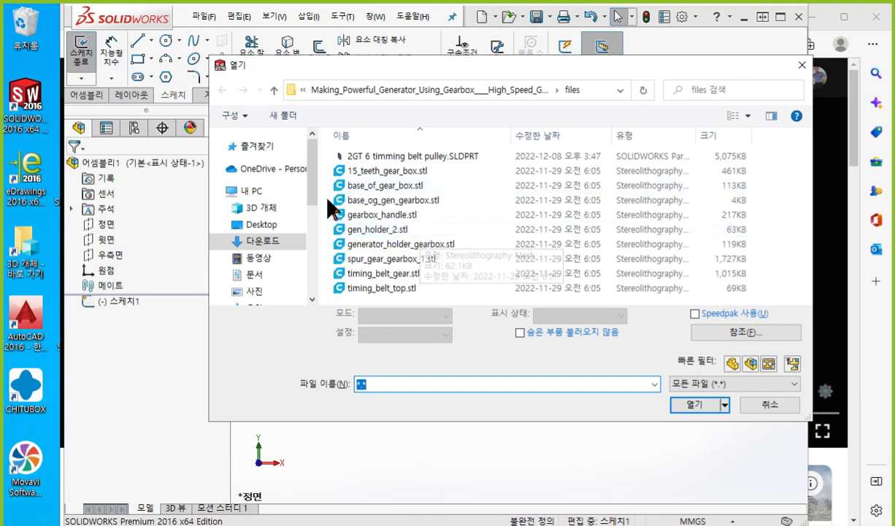
pyautogui.click(398, 157)
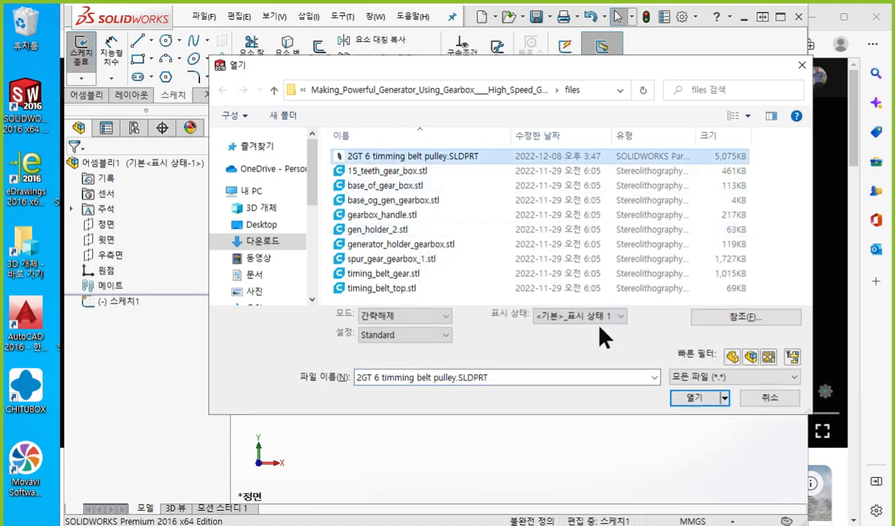
pyautogui.click(696, 404)
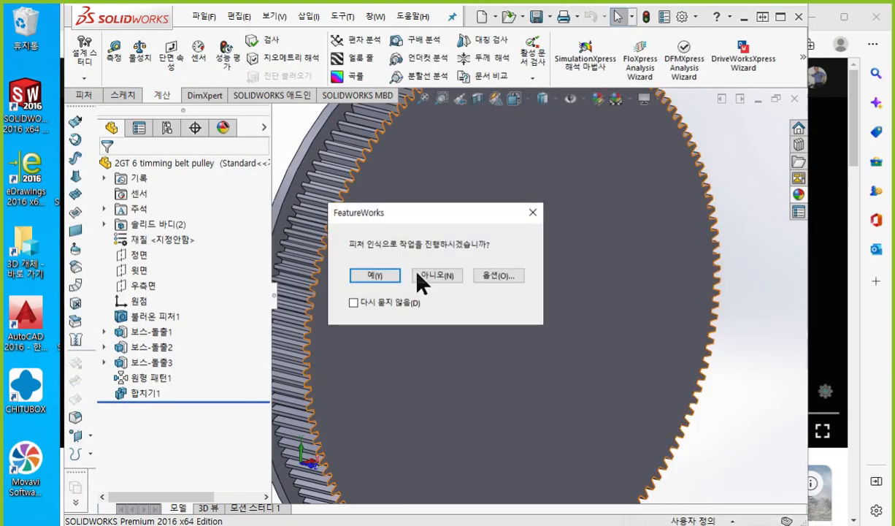
pyautogui.click(434, 276)
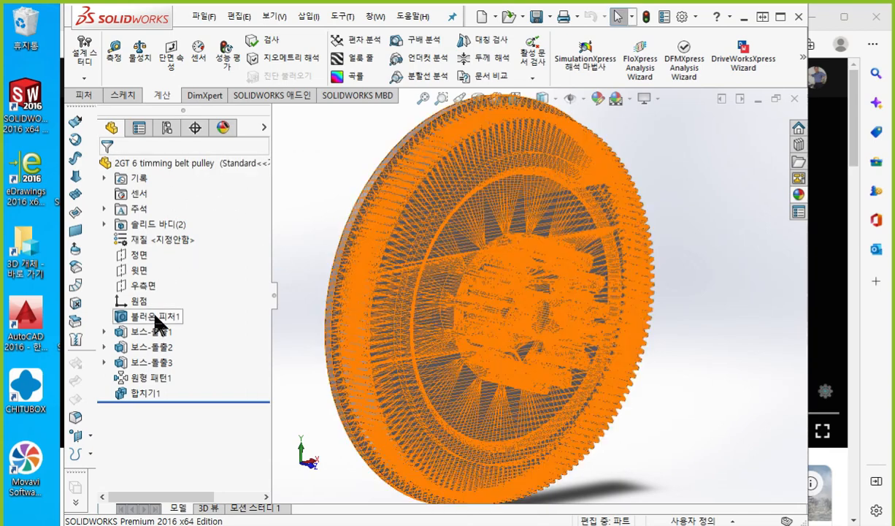
# Step: Delete the imported feature 불러온 피처1 from the pulley part and save all modified documents on closing
pyautogui.click(156, 318)
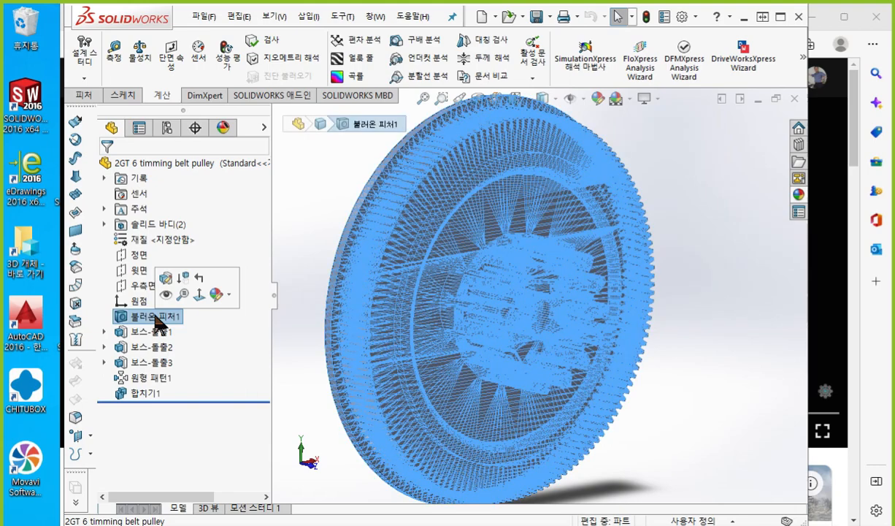
pyautogui.press('Delete')
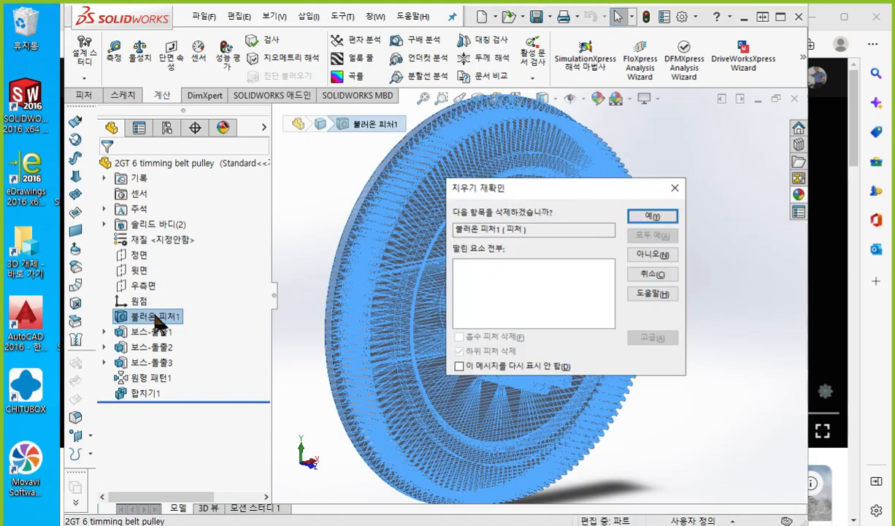
pyautogui.press('Return')
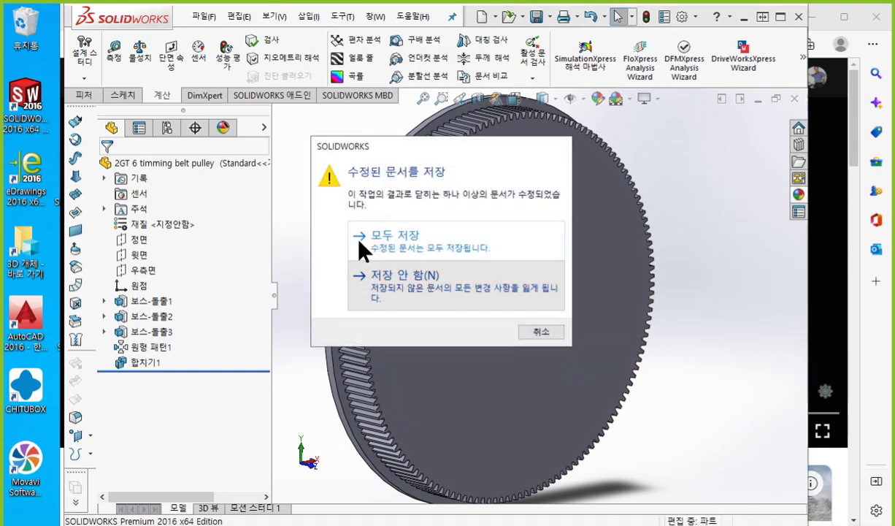
pyautogui.click(362, 235)
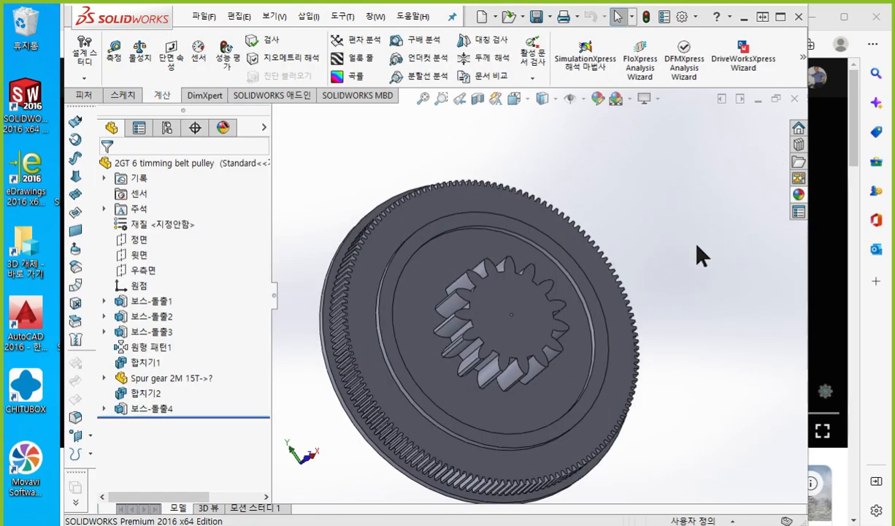
# Step: Annotate the pulley with red arrows, labelling the central spur gear 15 and the outer toothed rim 144
pyautogui.moveTo(713, 255); pyautogui.dragTo(645, 292, button='middle')
pyautogui.hotkey('ctrl', 'F12')
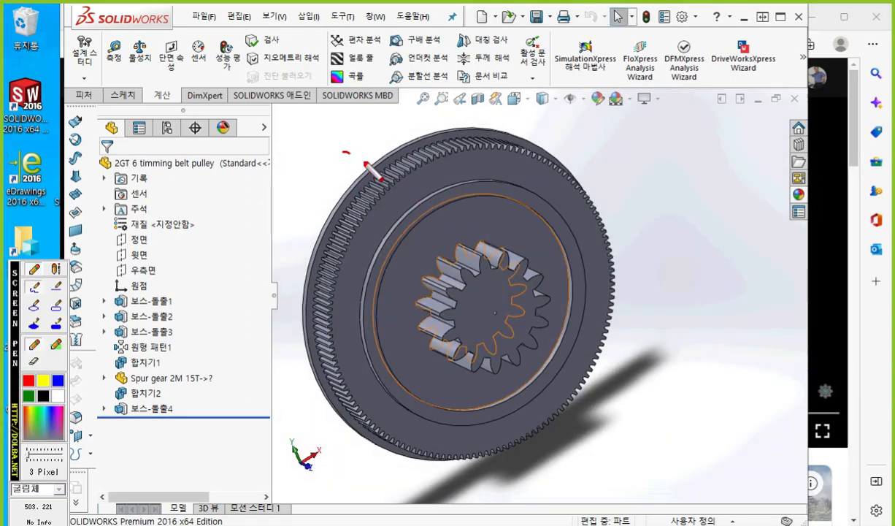
pyautogui.moveTo(343, 152); pyautogui.dragTo(382, 184)
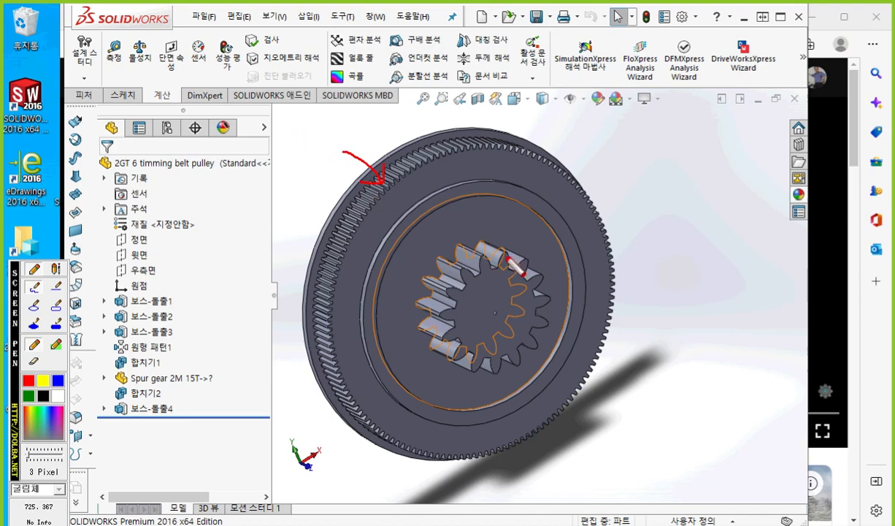
pyautogui.moveTo(504, 255); pyautogui.dragTo(666, 221)
pyautogui.moveTo(509, 222)
pyautogui.mouseDown()
pyautogui.moveTo(507, 253)
pyautogui.moveTo(543, 251)
pyautogui.mouseUp()
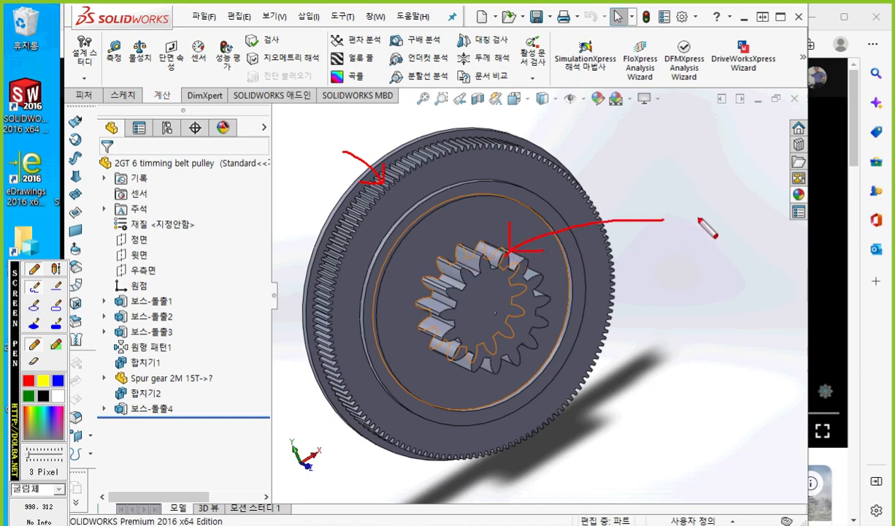
pyautogui.moveTo(674, 202)
pyautogui.mouseDown()
pyautogui.moveTo(670, 235)
pyautogui.moveTo(685, 224)
pyautogui.moveTo(671, 233)
pyautogui.mouseUp()
pyautogui.moveTo(687, 208); pyautogui.dragTo(708, 209)
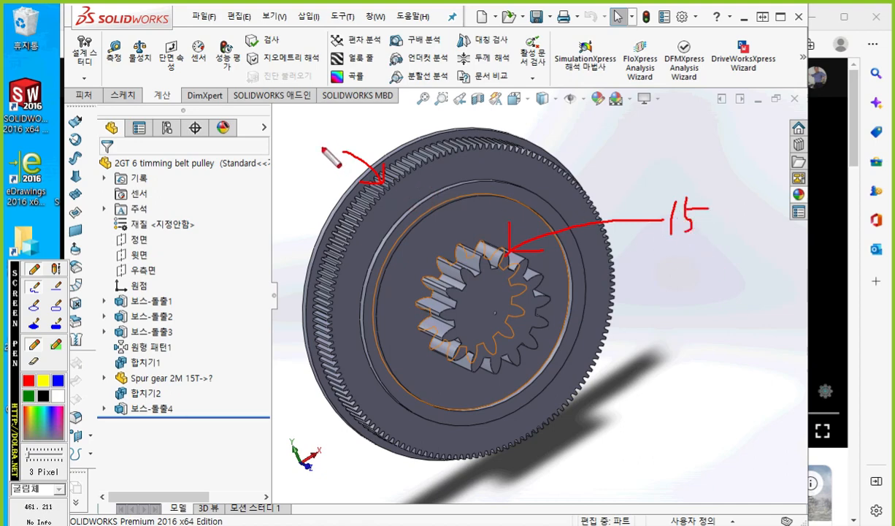
pyautogui.moveTo(309, 131)
pyautogui.mouseDown()
pyautogui.moveTo(305, 156)
pyautogui.moveTo(334, 146)
pyautogui.moveTo(324, 157)
pyautogui.moveTo(360, 149)
pyautogui.moveTo(355, 155)
pyautogui.mouseUp()
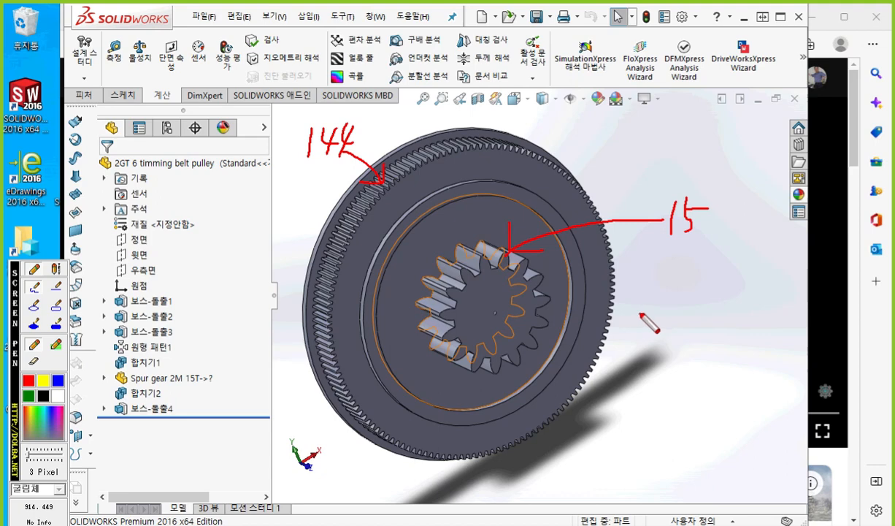
# Step: Clear the earlier markup and annotate the central spur gear with a red leader line labelled 15
pyautogui.press('Escape')
pyautogui.moveTo(669, 323); pyautogui.dragTo(543, 304, button='middle')
pyautogui.press('F2')
pyautogui.moveTo(507, 263)
pyautogui.mouseDown()
pyautogui.moveTo(543, 260)
pyautogui.moveTo(547, 277)
pyautogui.mouseUp()
pyautogui.moveTo(561, 235)
pyautogui.mouseDown()
pyautogui.moveTo(570, 268)
pyautogui.moveTo(546, 276)
pyautogui.mouseUp()
pyautogui.moveTo(562, 236); pyautogui.dragTo(581, 246)
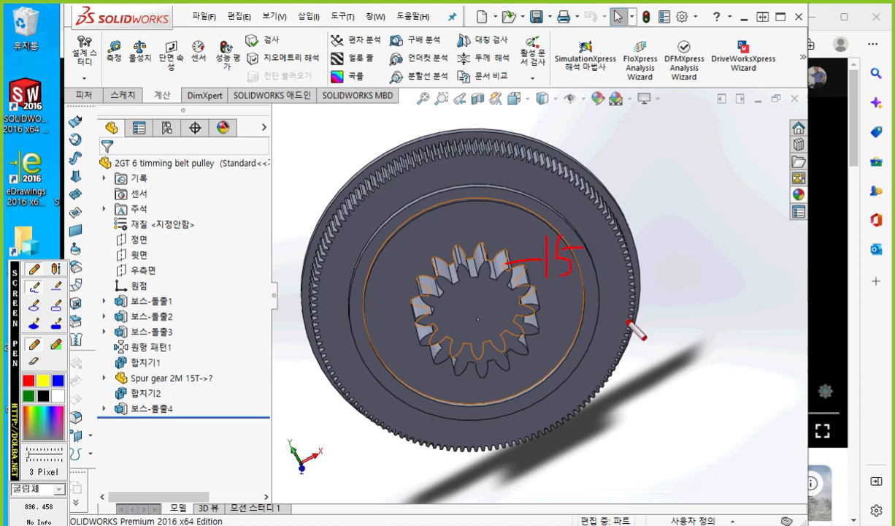
# Step: Underline 2M 15T in the spur gear's feature tree name and handwrite M2, Z15 above it
pyautogui.moveTo(170, 382); pyautogui.dragTo(218, 381)
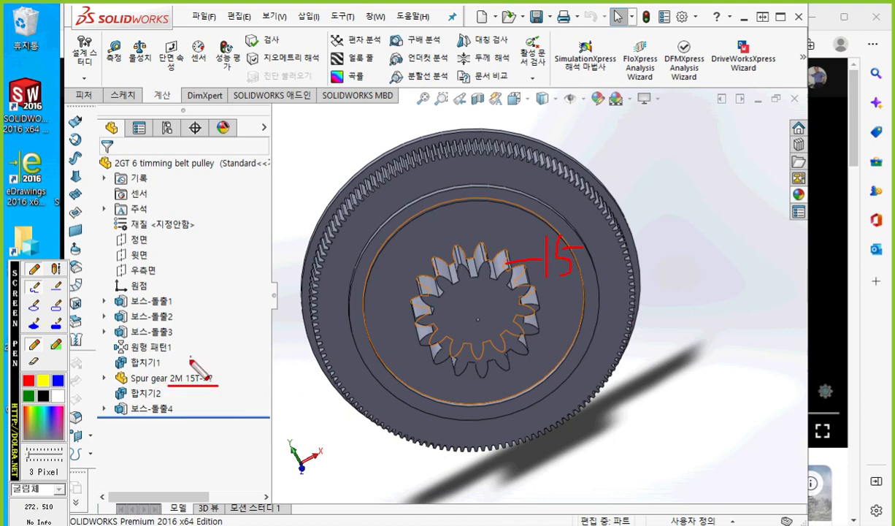
pyautogui.moveTo(191, 341)
pyautogui.mouseDown()
pyautogui.moveTo(212, 335)
pyautogui.moveTo(230, 362)
pyautogui.moveTo(169, 365)
pyautogui.moveTo(179, 352)
pyautogui.moveTo(191, 363)
pyautogui.mouseUp()
pyautogui.moveTo(247, 349)
pyautogui.mouseDown()
pyautogui.moveTo(235, 364)
pyautogui.moveTo(301, 349)
pyautogui.moveTo(300, 365)
pyautogui.mouseUp()
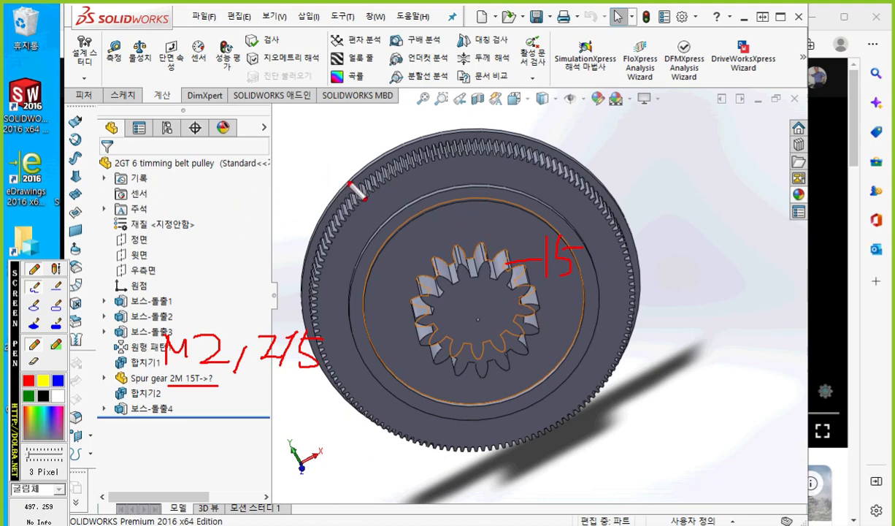
# Step: Handwrite M2 Z45 above the M2, Z15 note and draw a double-headed arrow between the two notes
pyautogui.moveTo(177, 243)
pyautogui.mouseDown()
pyautogui.moveTo(179, 211)
pyautogui.moveTo(204, 243)
pyautogui.moveTo(235, 234)
pyautogui.moveTo(242, 246)
pyautogui.moveTo(259, 213)
pyautogui.moveTo(267, 244)
pyautogui.moveTo(295, 221)
pyautogui.moveTo(288, 240)
pyautogui.moveTo(303, 235)
pyautogui.mouseUp()
pyautogui.moveTo(304, 211); pyautogui.dragTo(319, 209)
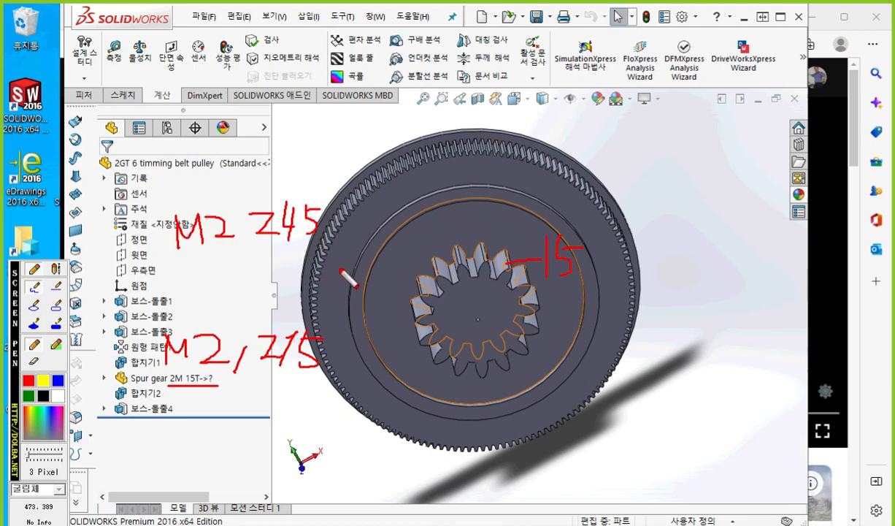
pyautogui.moveTo(293, 254)
pyautogui.mouseDown()
pyautogui.moveTo(294, 314)
pyautogui.moveTo(305, 302)
pyautogui.moveTo(304, 257)
pyautogui.mouseUp()
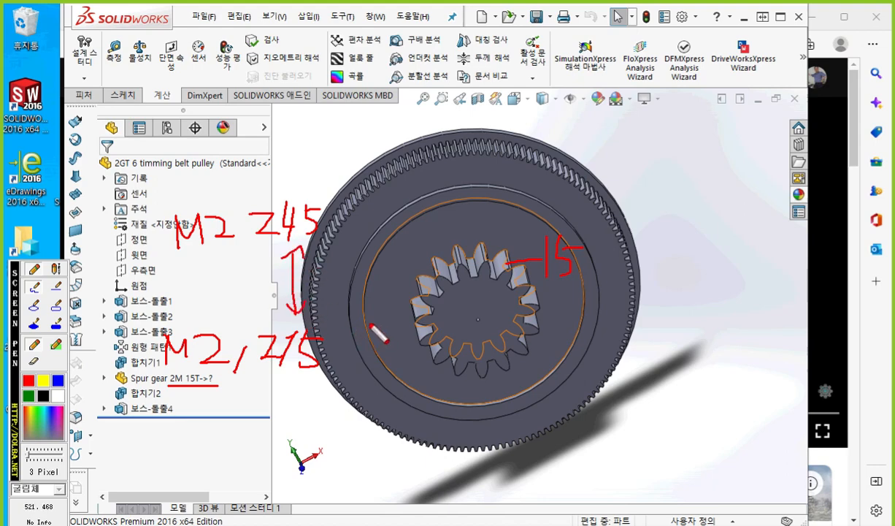
# Step: Mark the ratio with a circled 3 beside M2 Z45 and a circled 1 beside M2, Z15, then clear the markup
pyautogui.moveTo(371, 321); pyautogui.dragTo(358, 363)
pyautogui.moveTo(346, 278); pyautogui.dragTo(363, 284)
pyautogui.moveTo(367, 277); pyautogui.dragTo(374, 283)
pyautogui.moveTo(360, 213); pyautogui.dragTo(361, 241)
pyautogui.moveTo(373, 206); pyautogui.dragTo(381, 250)
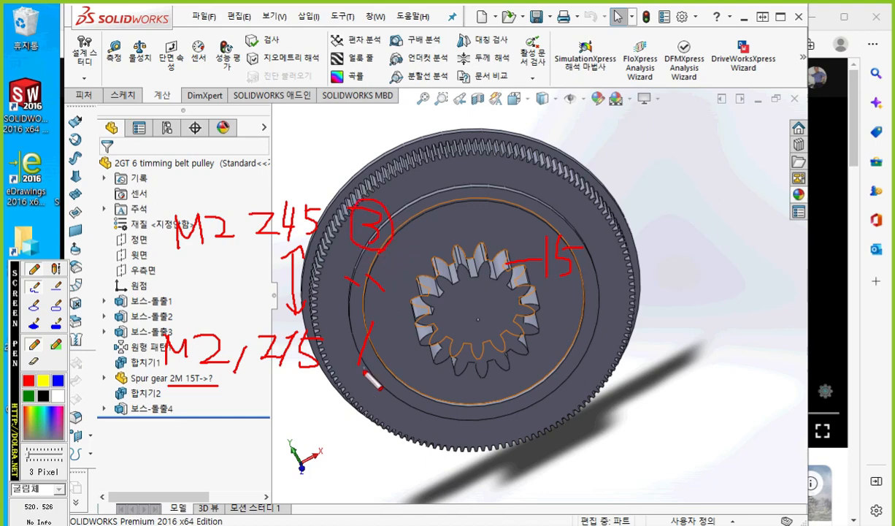
pyautogui.moveTo(350, 356)
pyautogui.mouseDown()
pyautogui.moveTo(333, 325)
pyautogui.moveTo(369, 359)
pyautogui.mouseUp()
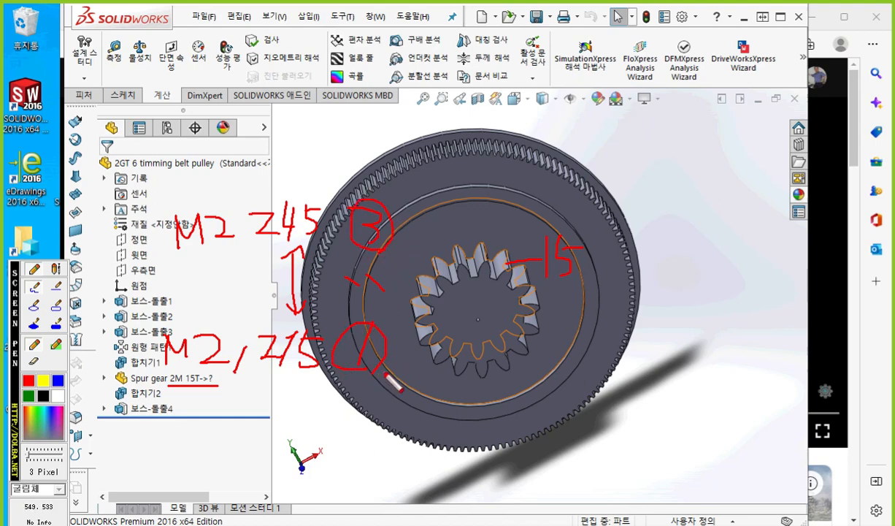
pyautogui.press('Escape')
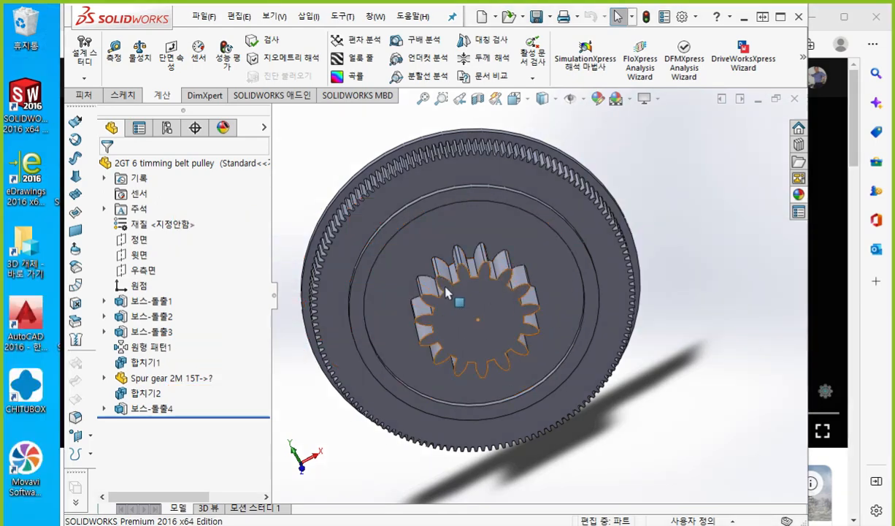
# Step: View the pulley face-on and sketch a circle about 108 mm in diameter, centred on the origin, on the front plane 정면
pyautogui.click(480, 301)
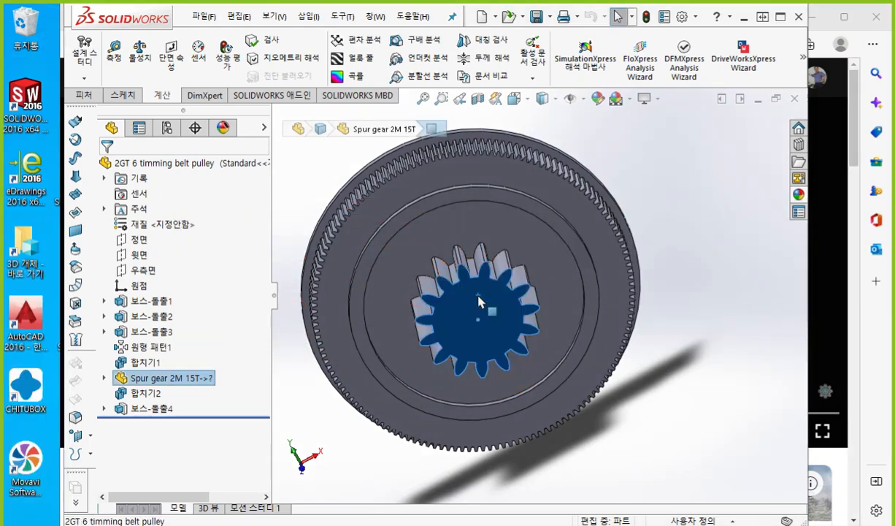
pyautogui.hotkey('ctrl', '8')
pyautogui.click(285, 231)
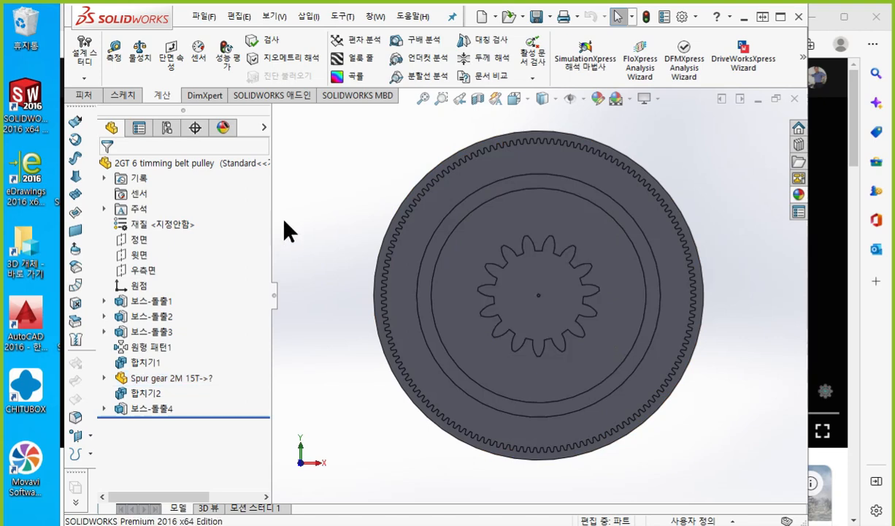
pyautogui.rightClick(293, 230)
pyautogui.press('Escape')
pyautogui.click(139, 240)
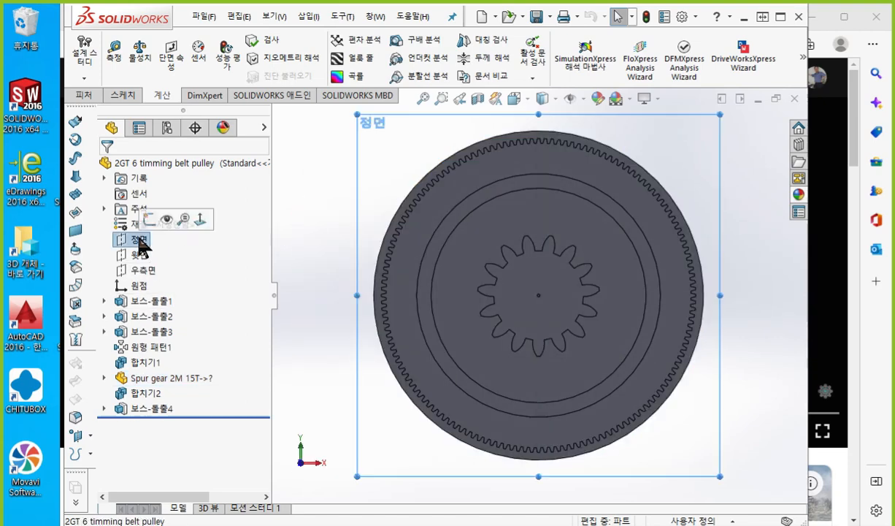
pyautogui.click(149, 217)
pyautogui.moveTo(322, 223); pyautogui.dragTo(576, 230, button='right')
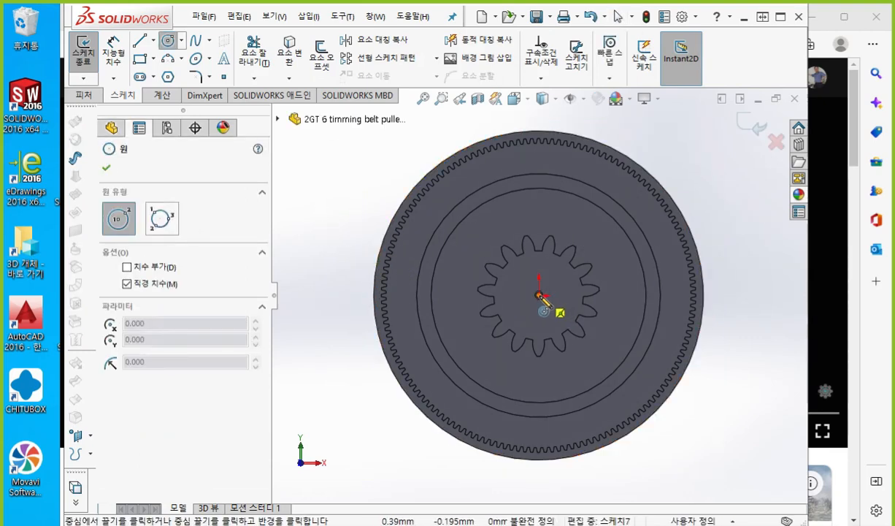
pyautogui.click(539, 296)
pyautogui.click(374, 197)
pyautogui.rightClick(328, 182)
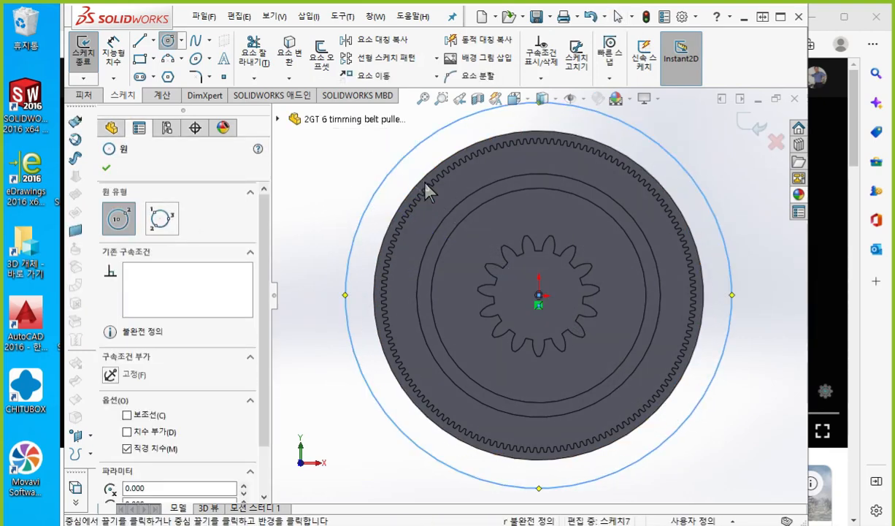
# Step: Dimension the sketched circle's diameter as 90 mm
pyautogui.click(464, 168)
pyautogui.click(673, 159)
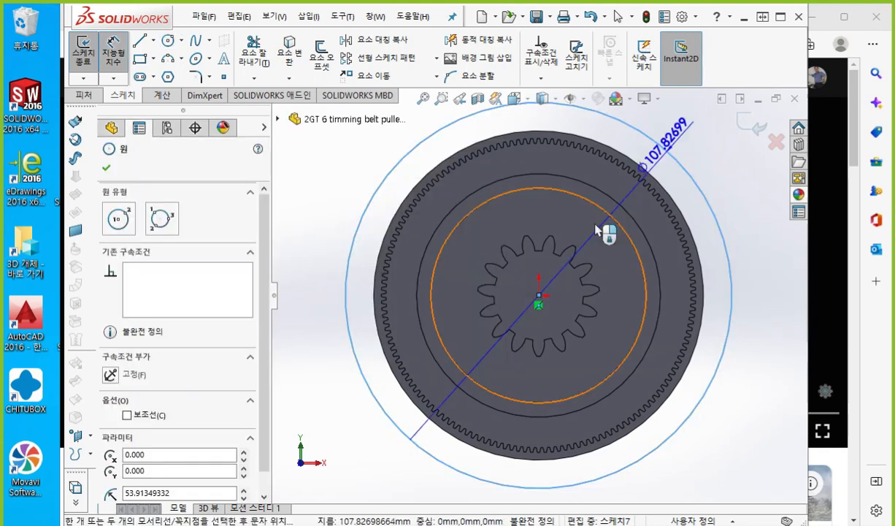
pyautogui.click(639, 261)
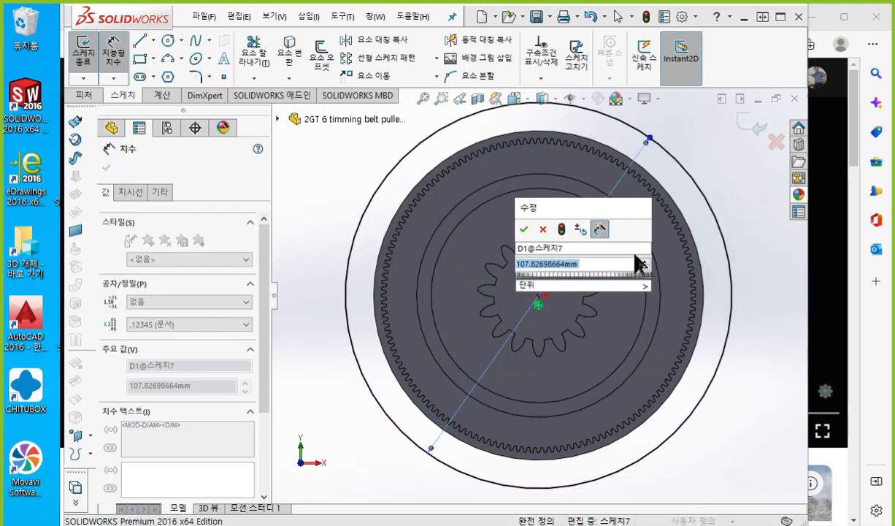
pyautogui.write('90')
pyautogui.press('Return')
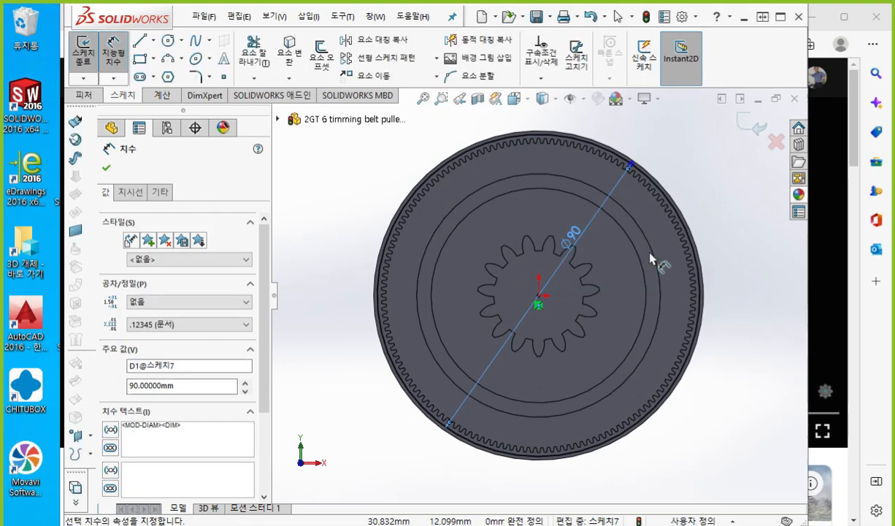
pyautogui.click(768, 305)
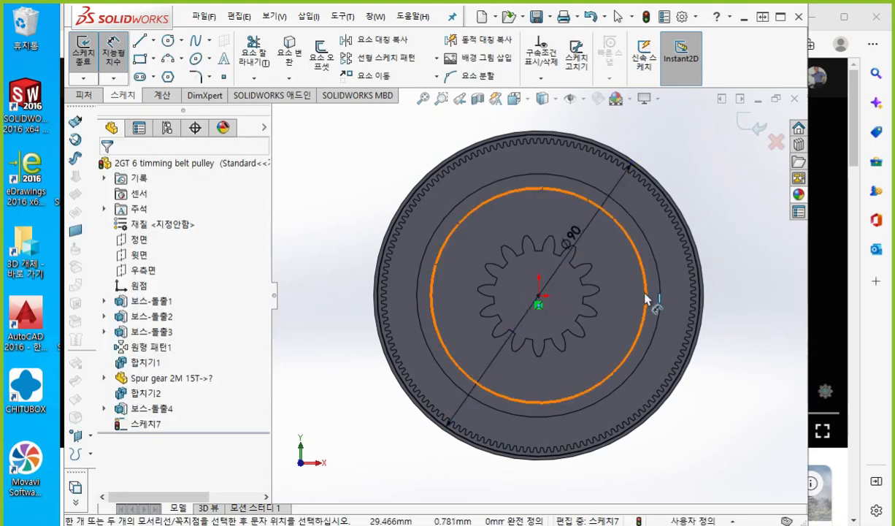
# Step: Handwrite the formula PCD = M X Z beside the gear and trace the spur gear's pitch circle in red
pyautogui.scroll(-1, 645, 294)
pyautogui.keyDown('ctrl'); pyautogui.moveTo(644, 296); pyautogui.dragTo(637, 323, button='middle'); pyautogui.keyUp('ctrl')
pyautogui.press('F2')
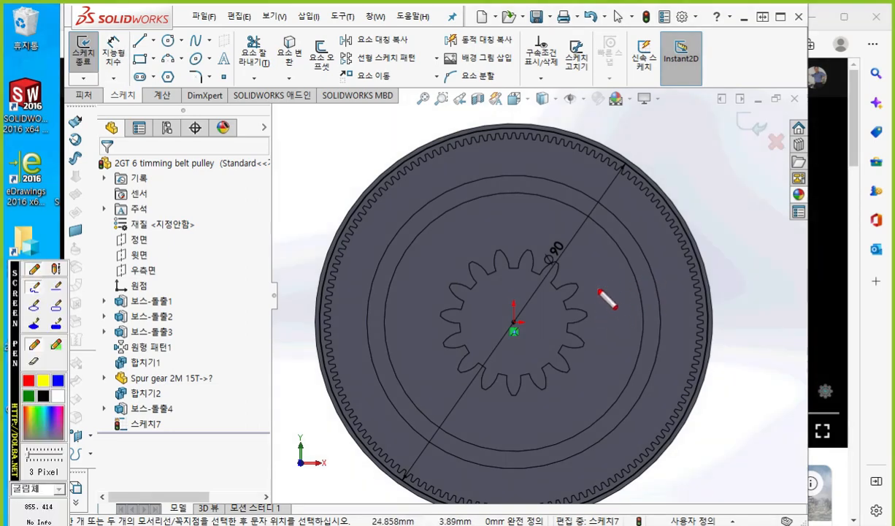
pyautogui.moveTo(605, 282)
pyautogui.mouseDown()
pyautogui.moveTo(612, 319)
pyautogui.moveTo(612, 298)
pyautogui.moveTo(656, 309)
pyautogui.moveTo(712, 281)
pyautogui.moveTo(717, 309)
pyautogui.moveTo(741, 277)
pyautogui.moveTo(744, 303)
pyautogui.mouseUp()
pyautogui.moveTo(781, 273)
pyautogui.mouseDown()
pyautogui.moveTo(756, 300)
pyautogui.moveTo(814, 301)
pyautogui.mouseUp()
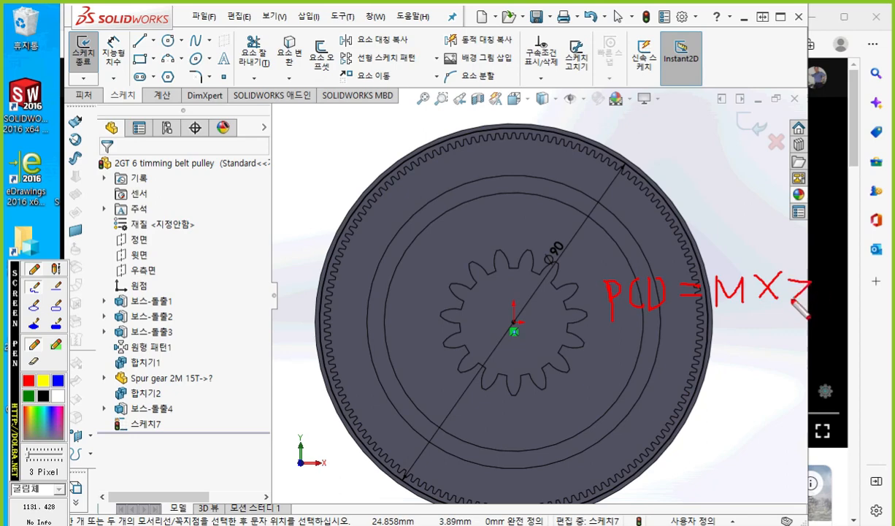
pyautogui.moveTo(503, 254)
pyautogui.mouseDown()
pyautogui.moveTo(554, 282)
pyautogui.moveTo(570, 339)
pyautogui.moveTo(524, 381)
pyautogui.moveTo(466, 363)
pyautogui.moveTo(447, 286)
pyautogui.moveTo(498, 253)
pyautogui.mouseUp()
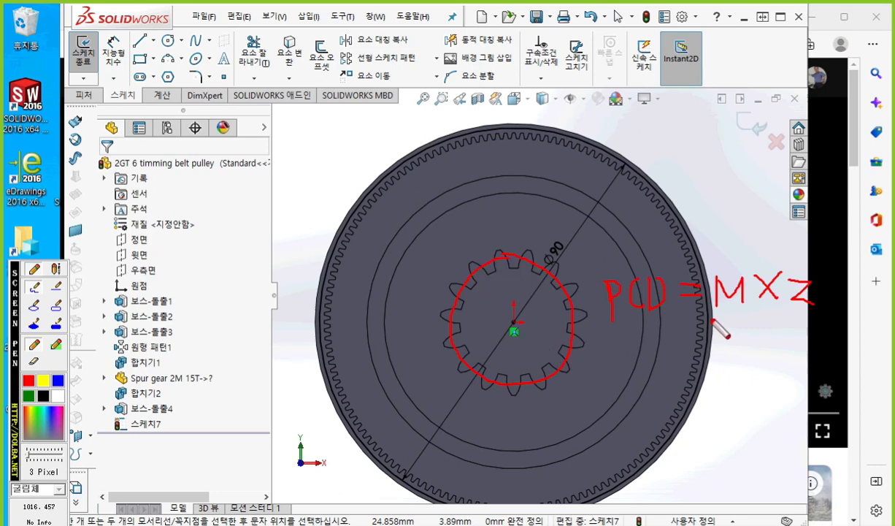
# Step: Handwrite the calculation 2 X 15 = 30 beneath the PCD formula
pyautogui.moveTo(727, 329); pyautogui.dragTo(801, 349)
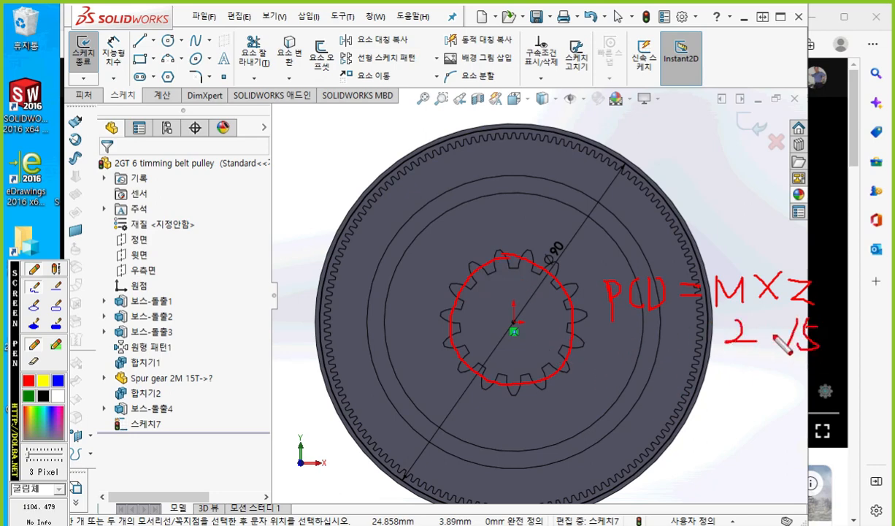
pyautogui.moveTo(782, 315)
pyautogui.mouseDown()
pyautogui.moveTo(761, 349)
pyautogui.moveTo(783, 349)
pyautogui.mouseUp()
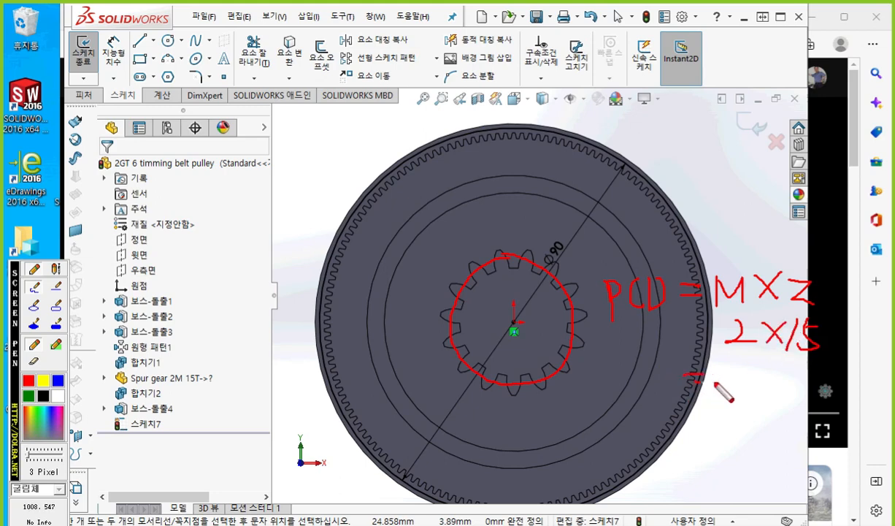
pyautogui.moveTo(685, 374)
pyautogui.mouseDown()
pyautogui.moveTo(704, 374)
pyautogui.moveTo(729, 395)
pyautogui.mouseUp()
pyautogui.moveTo(763, 363); pyautogui.dragTo(766, 364)
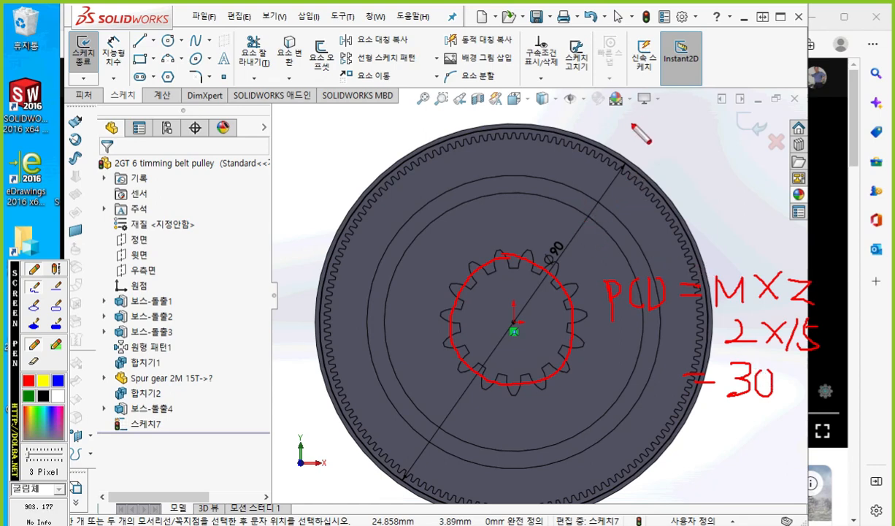
# Step: Handwrite the calculation M(2) X Z(45) = 90 above the PCD formula
pyautogui.moveTo(623, 115)
pyautogui.mouseDown()
pyautogui.moveTo(624, 151)
pyautogui.moveTo(645, 150)
pyautogui.moveTo(664, 129)
pyautogui.moveTo(675, 149)
pyautogui.mouseUp()
pyautogui.moveTo(697, 119)
pyautogui.mouseDown()
pyautogui.moveTo(685, 150)
pyautogui.moveTo(734, 121)
pyautogui.moveTo(735, 144)
pyautogui.moveTo(779, 135)
pyautogui.moveTo(756, 148)
pyautogui.mouseUp()
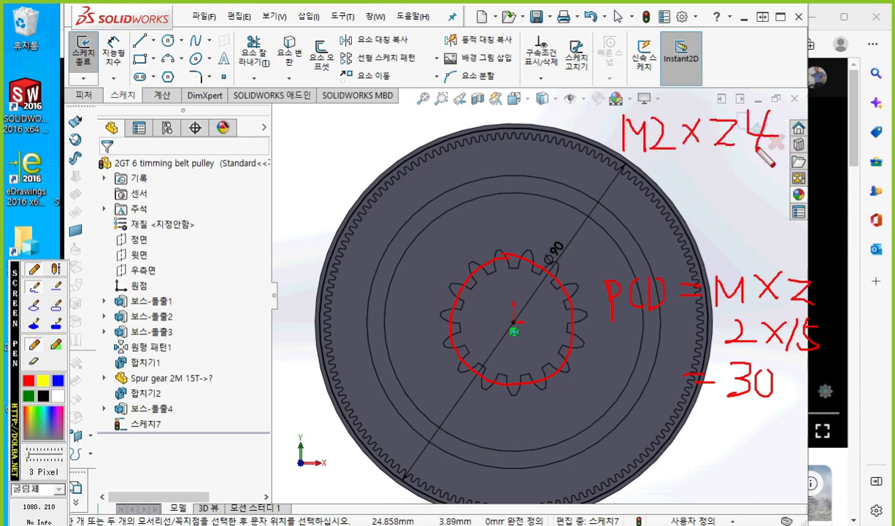
pyautogui.moveTo(774, 117); pyautogui.dragTo(772, 141)
pyautogui.moveTo(775, 117)
pyautogui.mouseDown()
pyautogui.moveTo(787, 113)
pyautogui.moveTo(755, 154)
pyautogui.moveTo(791, 152)
pyautogui.mouseUp()
pyautogui.moveTo(643, 119)
pyautogui.mouseDown()
pyautogui.moveTo(641, 150)
pyautogui.moveTo(661, 150)
pyautogui.mouseUp()
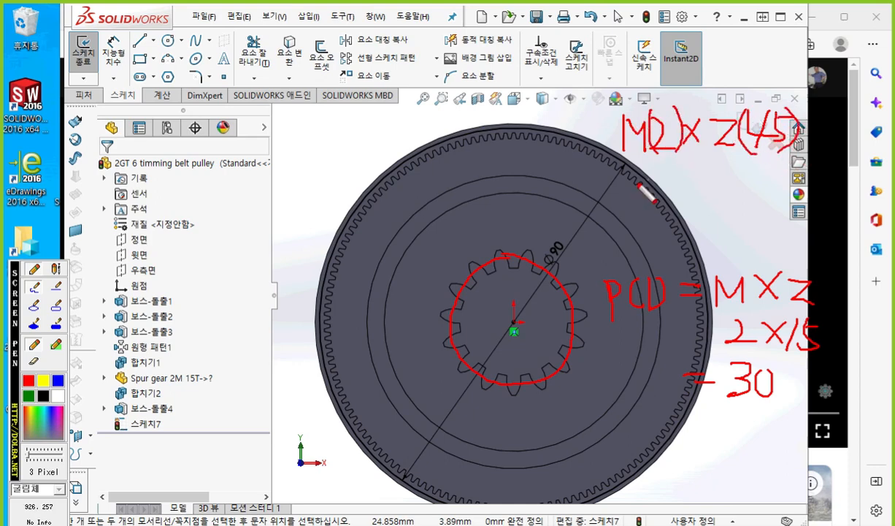
pyautogui.moveTo(646, 188)
pyautogui.mouseDown()
pyautogui.moveTo(694, 186)
pyautogui.moveTo(697, 196)
pyautogui.mouseUp()
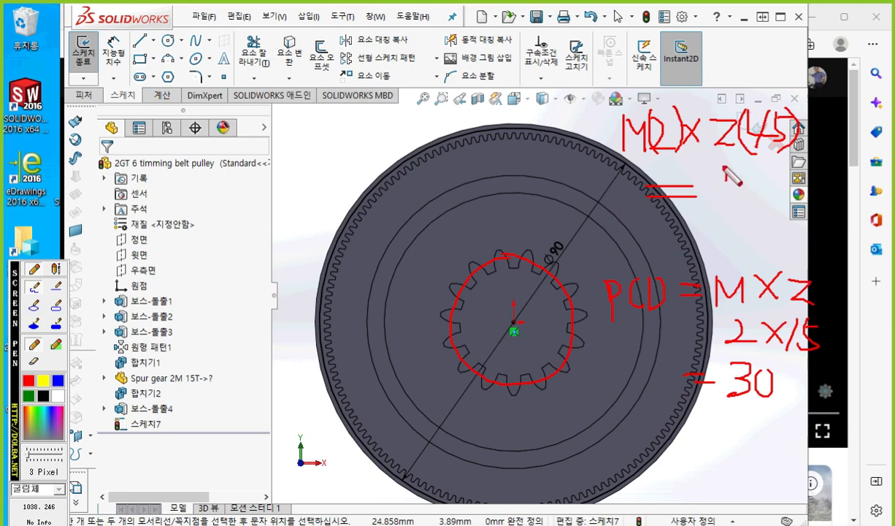
pyautogui.moveTo(728, 171)
pyautogui.mouseDown()
pyautogui.moveTo(720, 201)
pyautogui.moveTo(742, 209)
pyautogui.moveTo(742, 180)
pyautogui.mouseUp()
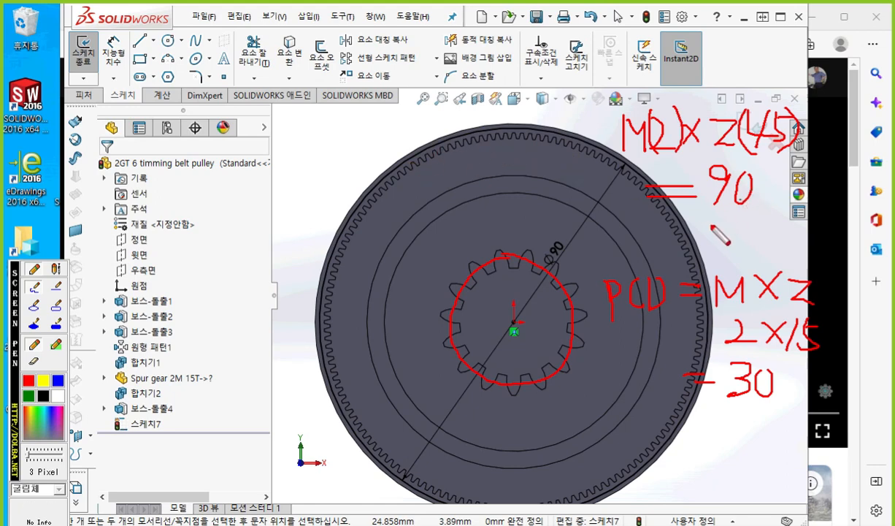
# Step: Underline the handwritten results 90 and 30, then clear all markup from the screen
pyautogui.moveTo(701, 218); pyautogui.dragTo(770, 217)
pyautogui.moveTo(712, 413); pyautogui.dragTo(764, 414)
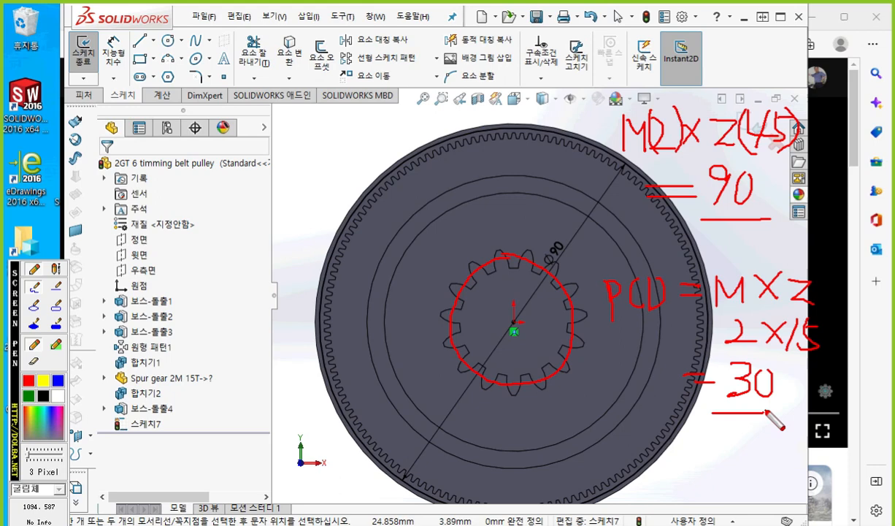
pyautogui.press('Escape')
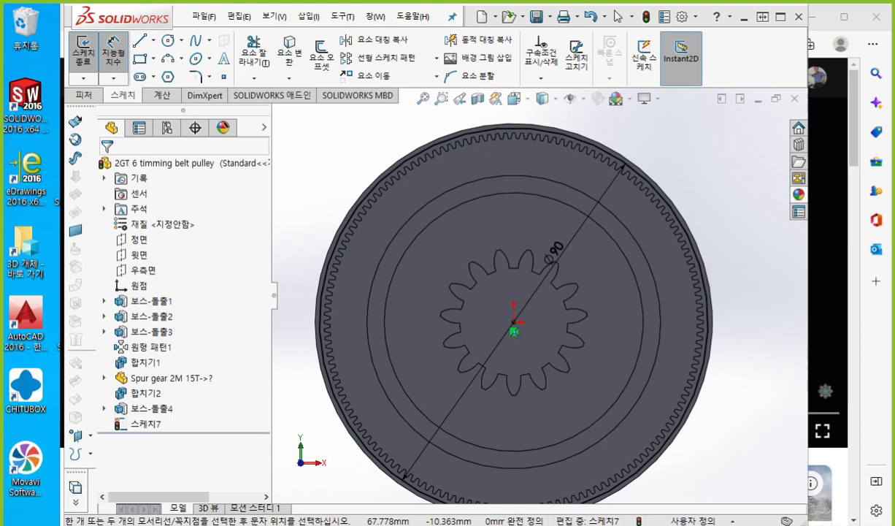
# Step: Switch to Notepad and write the pitch diameter formula PCD=M(모듈)xZ(잇수)
pyautogui.moveTo(422, 147); pyautogui.dragTo(239, 11)
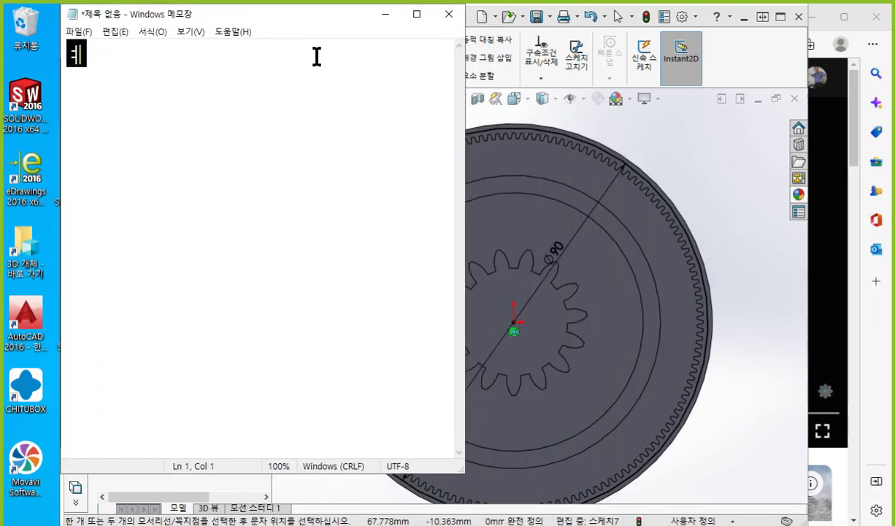
pyautogui.write('PCD')
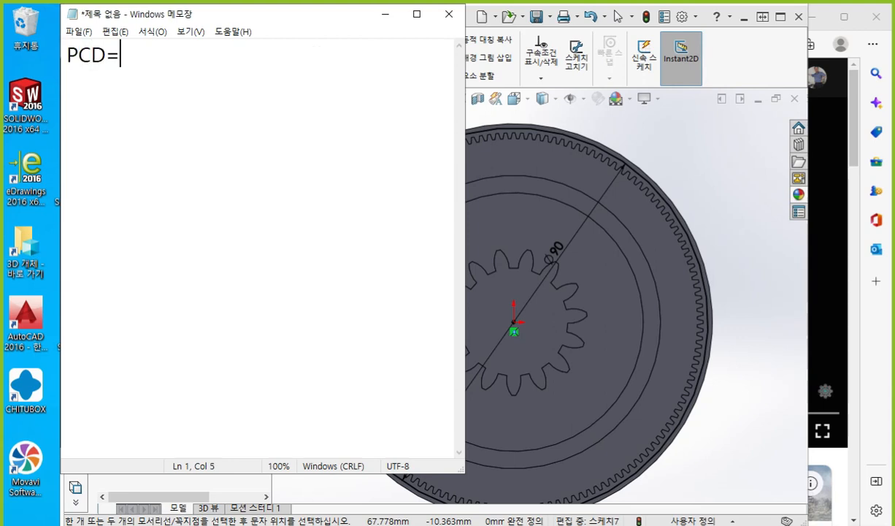
pyautogui.write('=M')
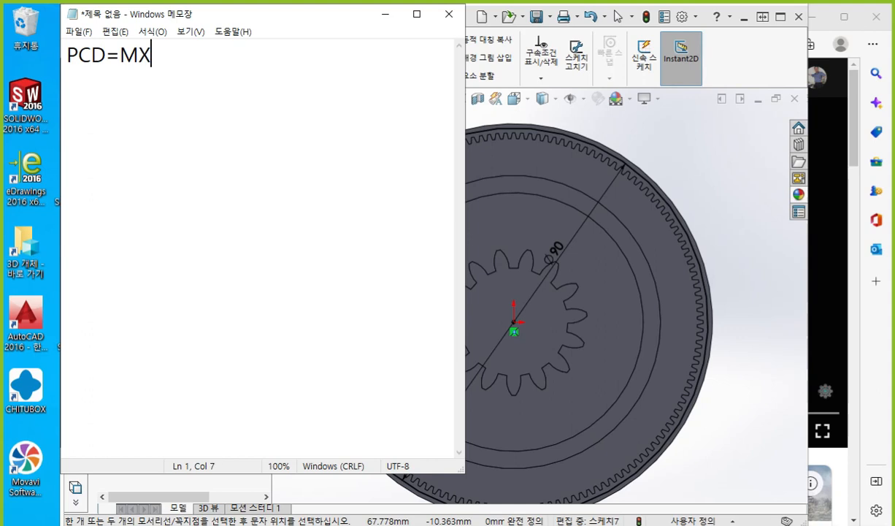
pyautogui.write('x')
pyautogui.write('(모듈')
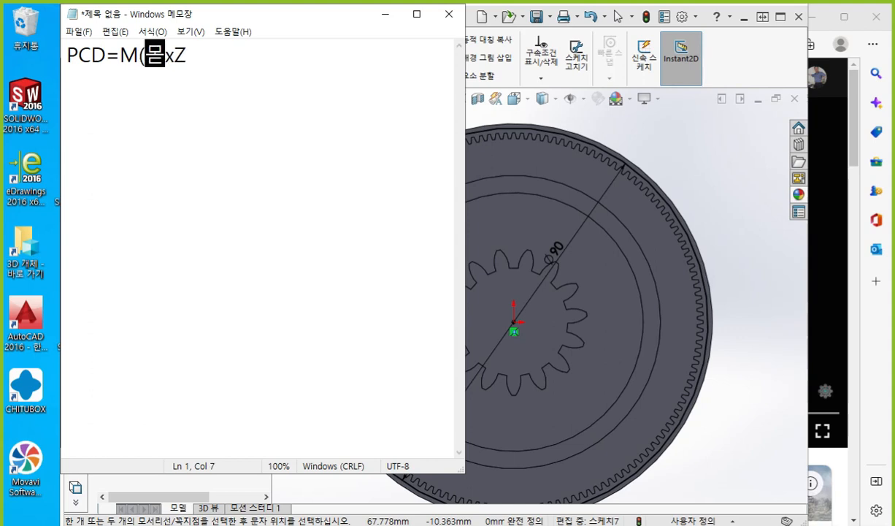
pyautogui.write(')')
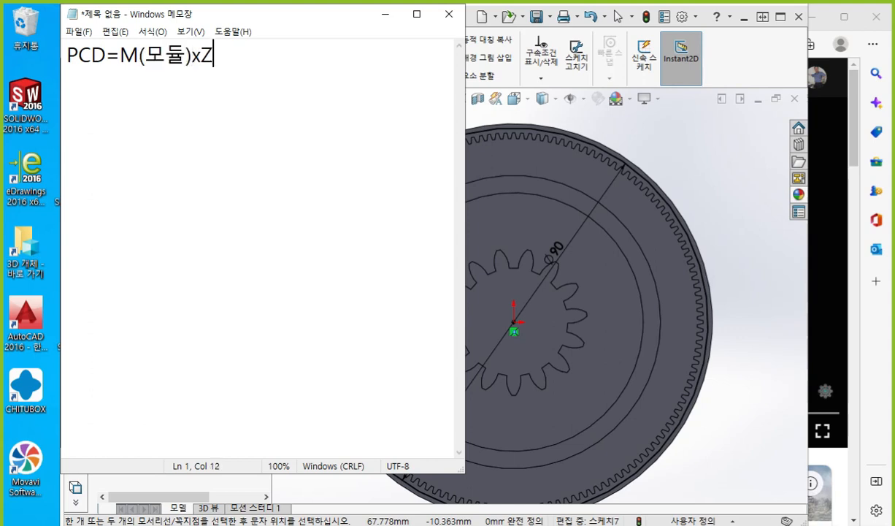
pyautogui.write('(잇ㅅ')
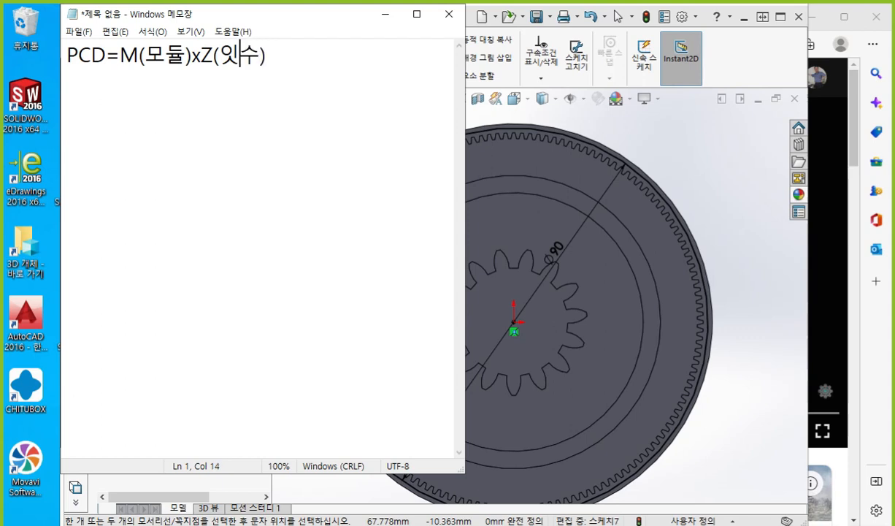
# Step: Add spaces around the multiplication sign so the formula reads PCD=M(모듈) x Z(잇수)
pyautogui.press('Left')
pyautogui.press('Left')
pyautogui.press('Left')
pyautogui.press('Left')
pyautogui.press('Right')
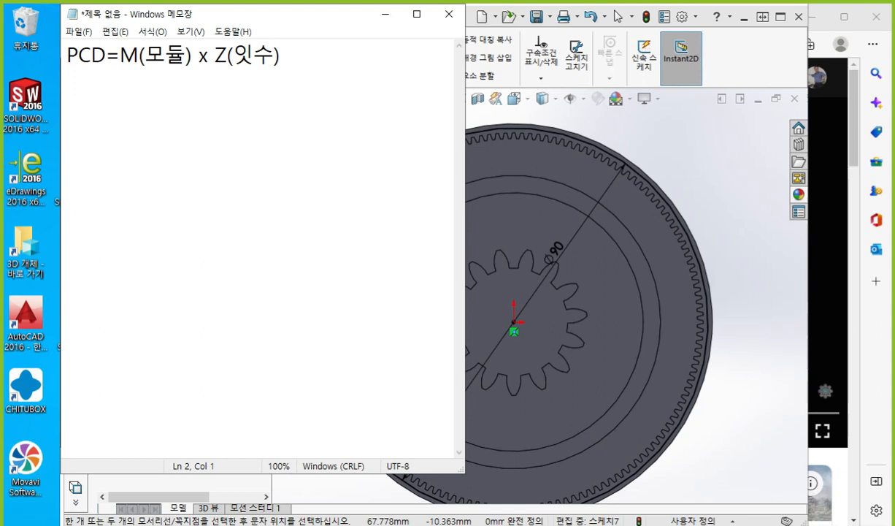
# Step: Below the formula, add the small-gear line 작은기어 PCD=M(모듈) x Z(잇수), reusing the text of the general formula
pyautogui.write('작은기어')
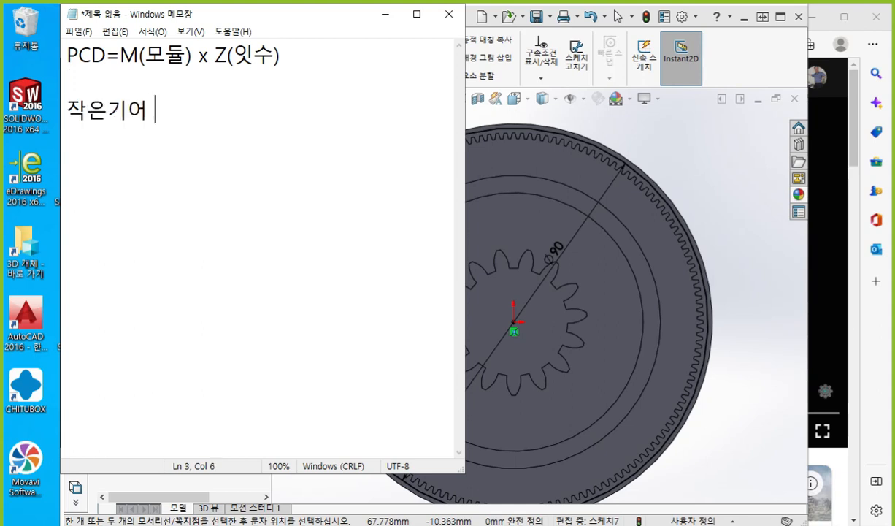
pyautogui.moveTo(67, 56); pyautogui.dragTo(107, 61)
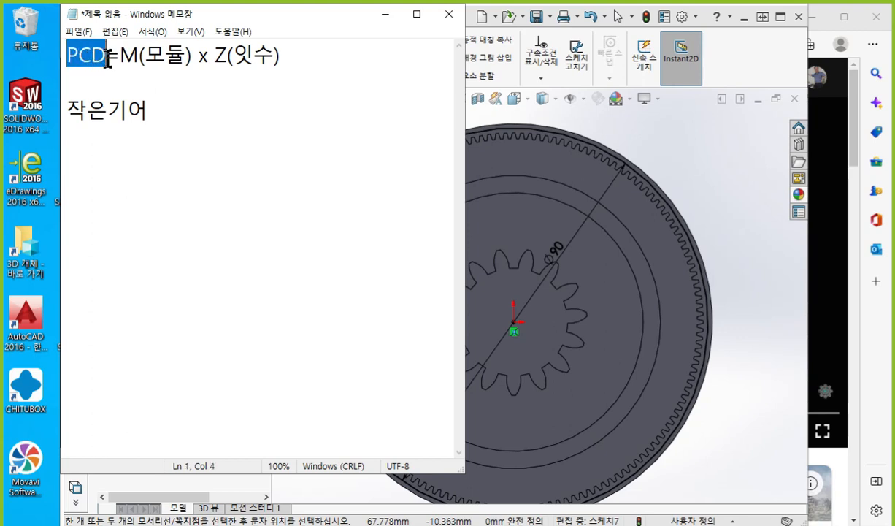
pyautogui.hotkey('ctrl', 'c')
pyautogui.click(232, 131)
pyautogui.hotkey('ctrl', 'v')
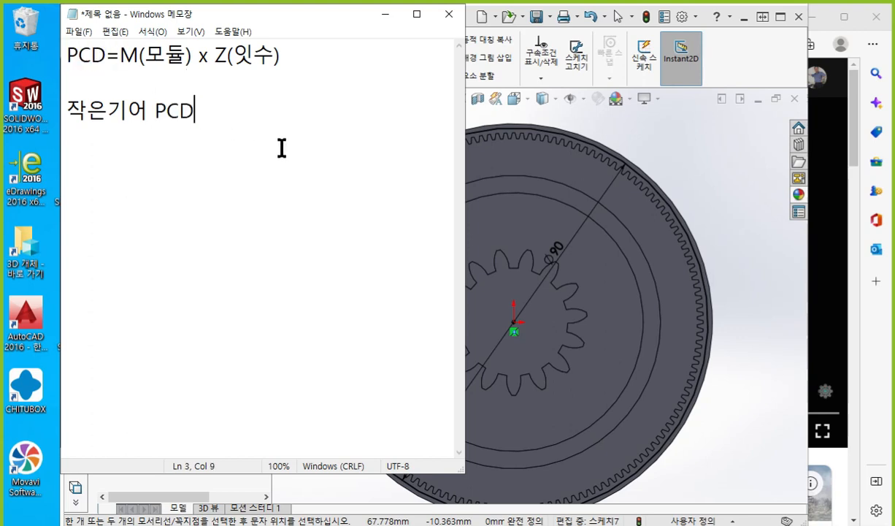
pyautogui.write('=')
pyautogui.moveTo(119, 55); pyautogui.dragTo(304, 104)
pyautogui.click(246, 105)
pyautogui.hotkey('ctrl', 'v')
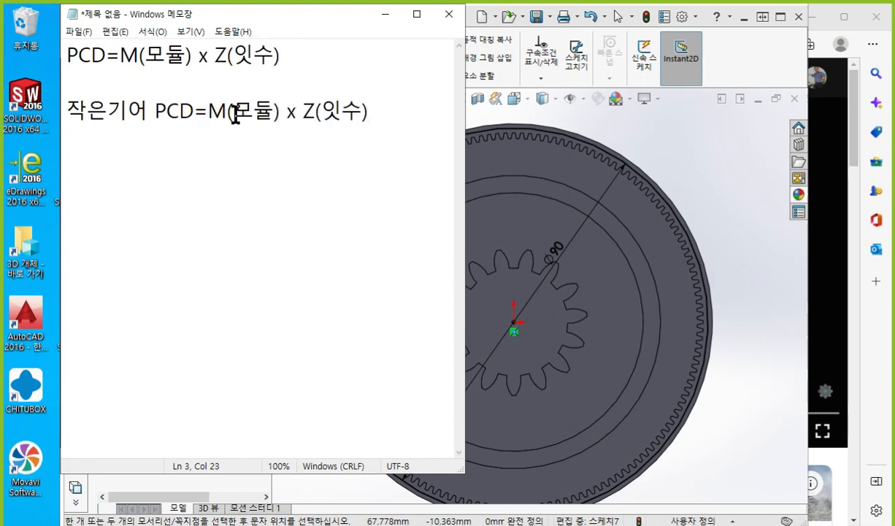
# Step: Fill in module 2, tooth count 15 and the result on the small-gear line: 작은기어 PCD=2M(모듈) x 15Z(잇수)=30
pyautogui.click(202, 109)
pyautogui.write('2')
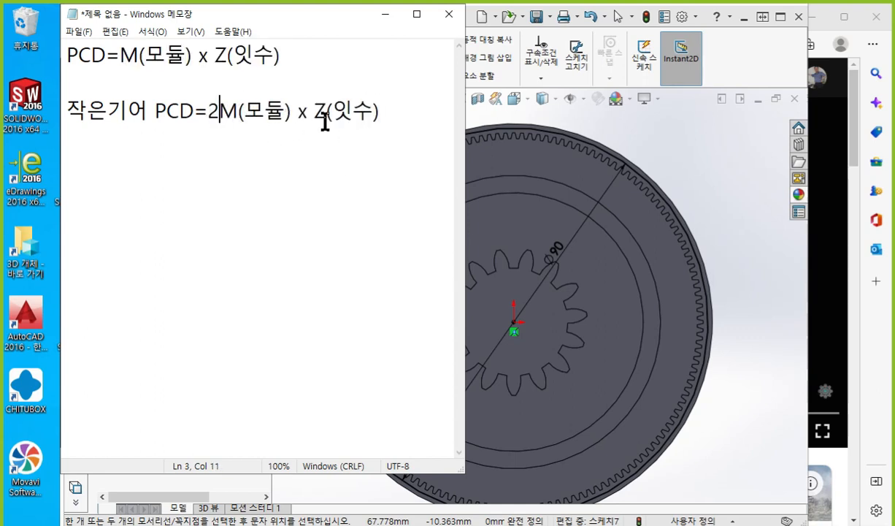
pyautogui.click(315, 113)
pyautogui.write('15')
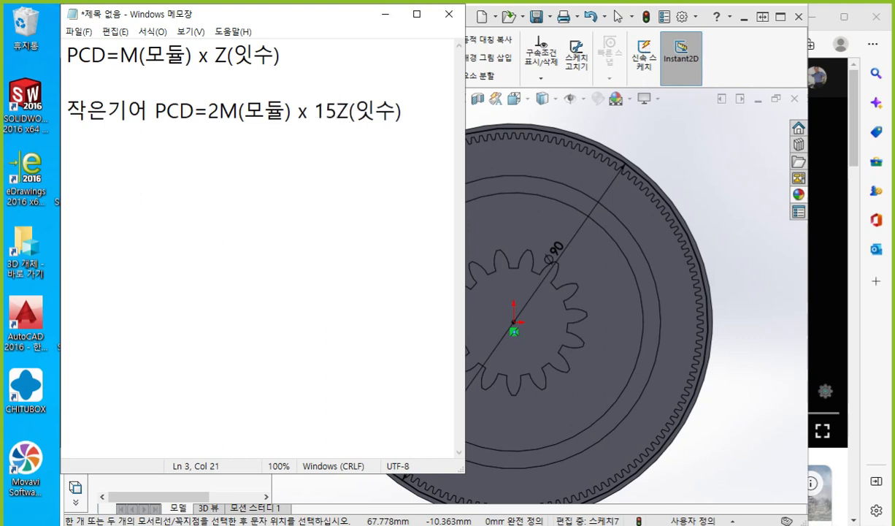
pyautogui.click(410, 117)
pyautogui.write('=30')
# Step: Add a large-gear line labelled 큰기어 and copy the small gear's PCD calculation after the label
pyautogui.press('Return')
pyautogui.write('큰기어')
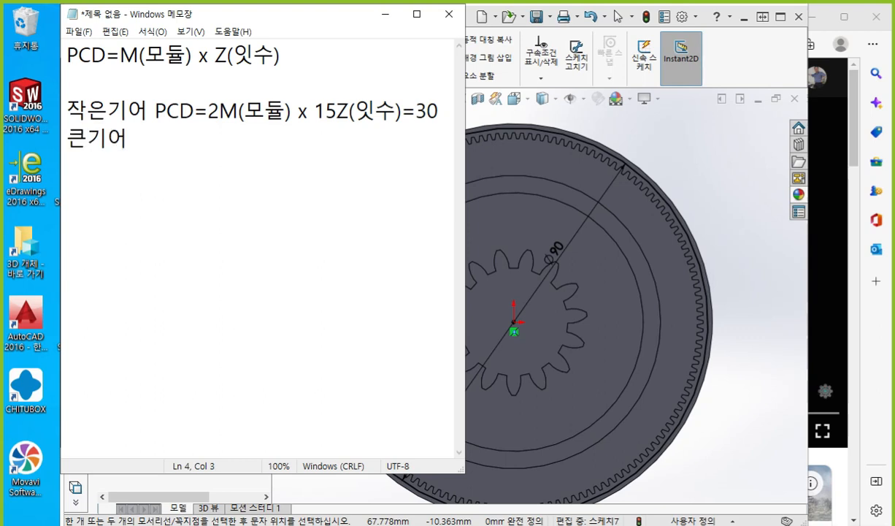
pyautogui.moveTo(147, 113); pyautogui.dragTo(441, 112)
pyautogui.hotkey('ctrl', 'c')
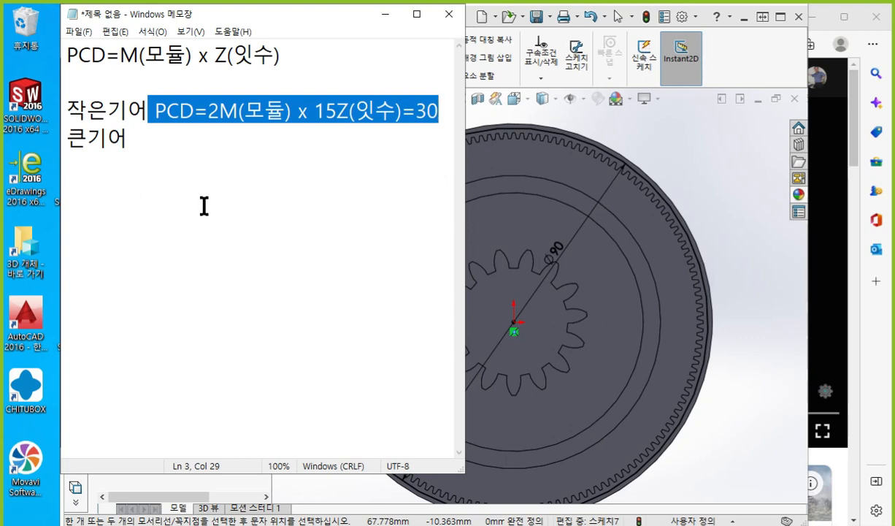
pyautogui.click(131, 139)
pyautogui.hotkey('ctrl', 'v')
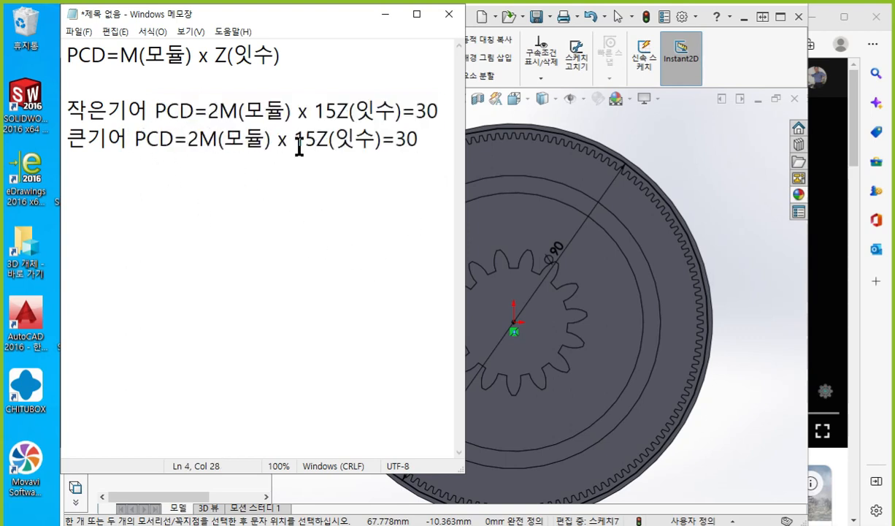
# Step: Change the large-gear calculation to 45 teeth and a result of 90
pyautogui.moveTo(294, 140); pyautogui.dragTo(305, 140)
pyautogui.write('4')
pyautogui.moveTo(395, 139); pyautogui.dragTo(408, 140)
pyautogui.write('9')
# Step: Leave a blank line below the large-gear calculation and write the tooth ratio 15Z : 45Z using the existing tooth counts
pyautogui.press('Return')
pyautogui.press('Return')
pyautogui.moveTo(316, 110); pyautogui.dragTo(349, 109)
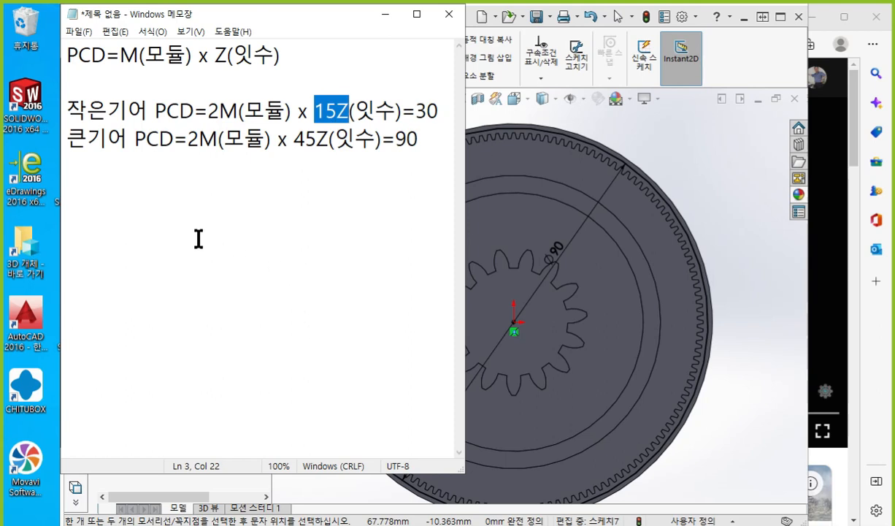
pyautogui.click(117, 198)
pyautogui.hotkey('ctrl', 'v')
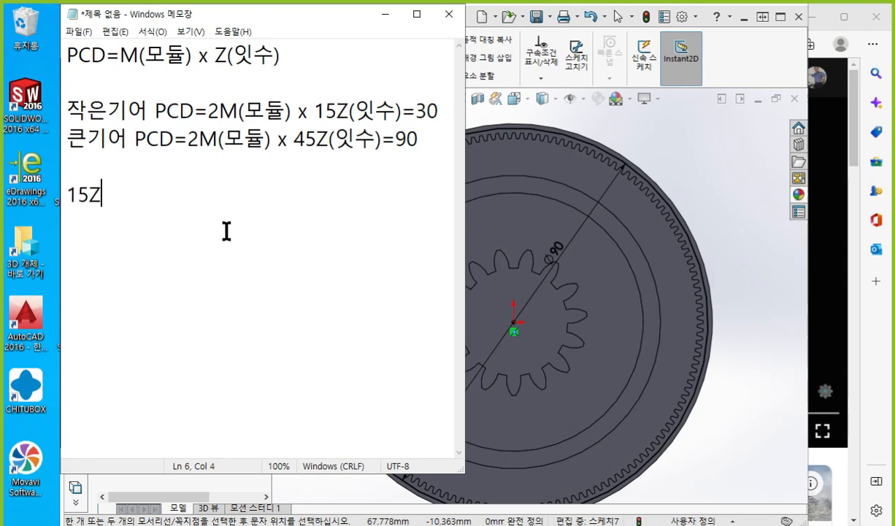
pyautogui.write(':')
pyautogui.moveTo(294, 139); pyautogui.dragTo(329, 139)
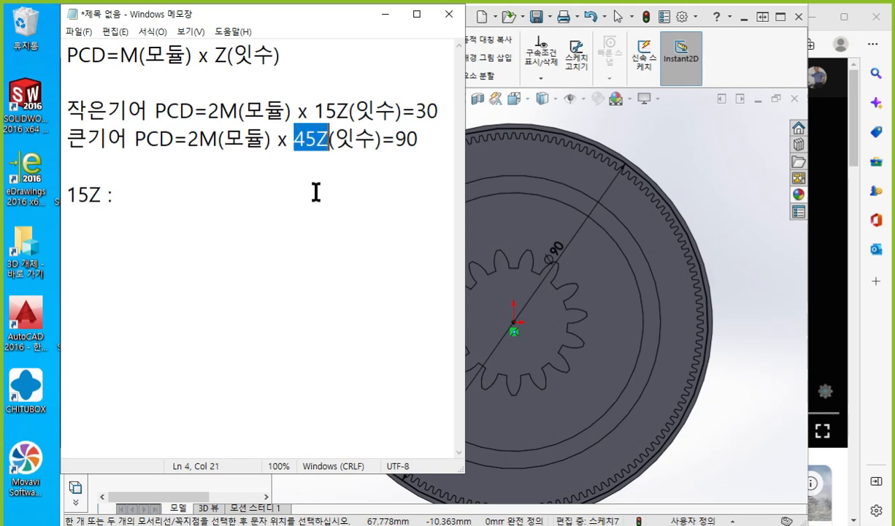
pyautogui.hotkey('ctrl', 'c')
pyautogui.click(155, 227)
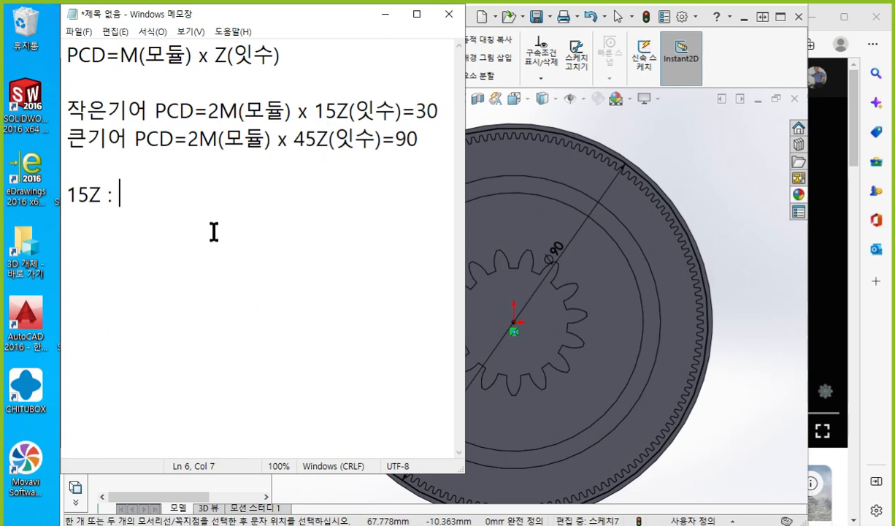
pyautogui.hotkey('ctrl', 'v')
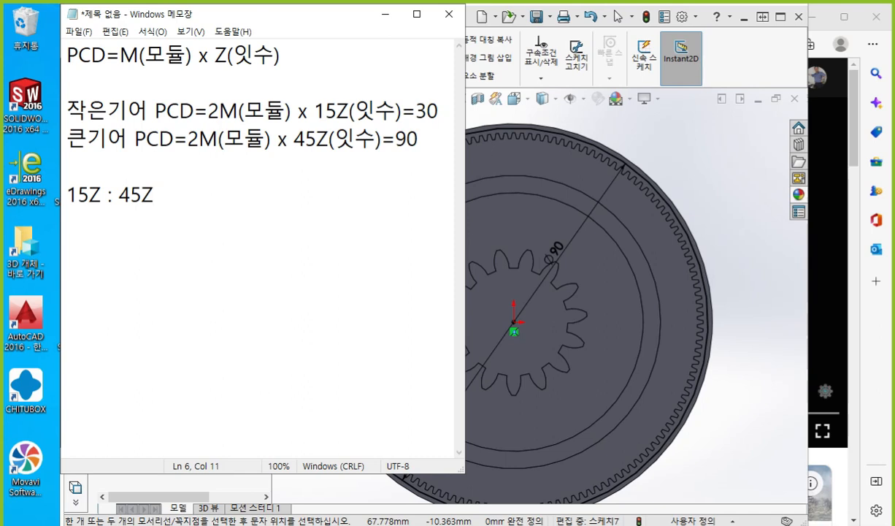
# Step: Complete the tooth ratio with = 1 : 3, evenly spaced, and highlight the simplified ratio
pyautogui.write('= 1: 3')
pyautogui.press('Left')
pyautogui.press('Left')
pyautogui.press('Left')
pyautogui.moveTo(180, 195); pyautogui.dragTo(245, 191)
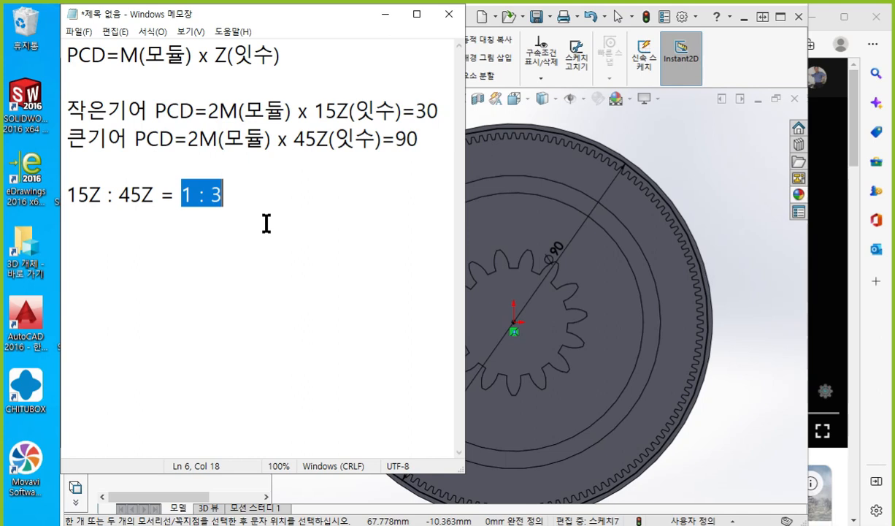
# Step: Prefix the ratio line with the label 속도비(기어 회전비)
pyautogui.press('Home')
pyautogui.write('속도비')
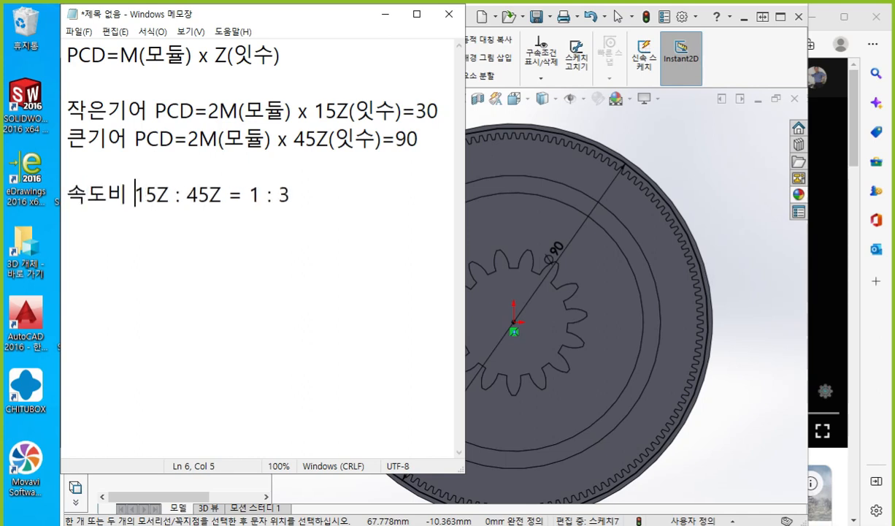
pyautogui.press('Left')
pyautogui.write('(')
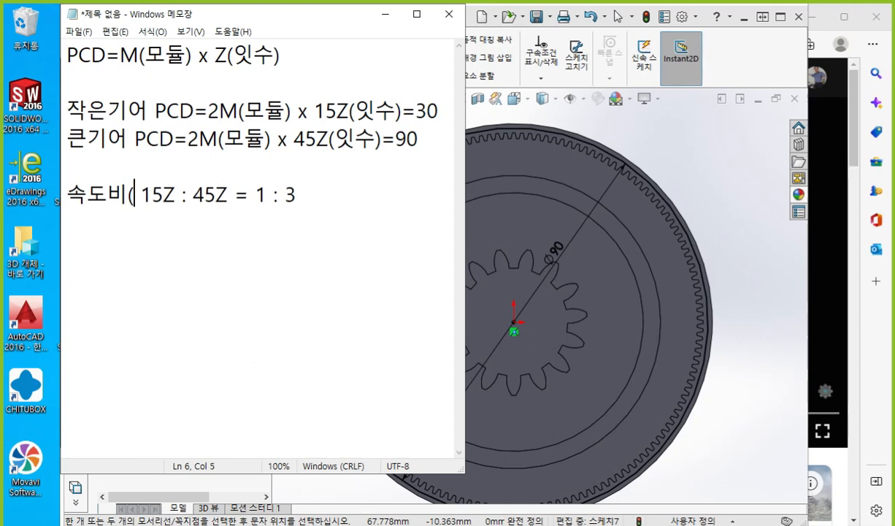
pyautogui.write('기어 회전')
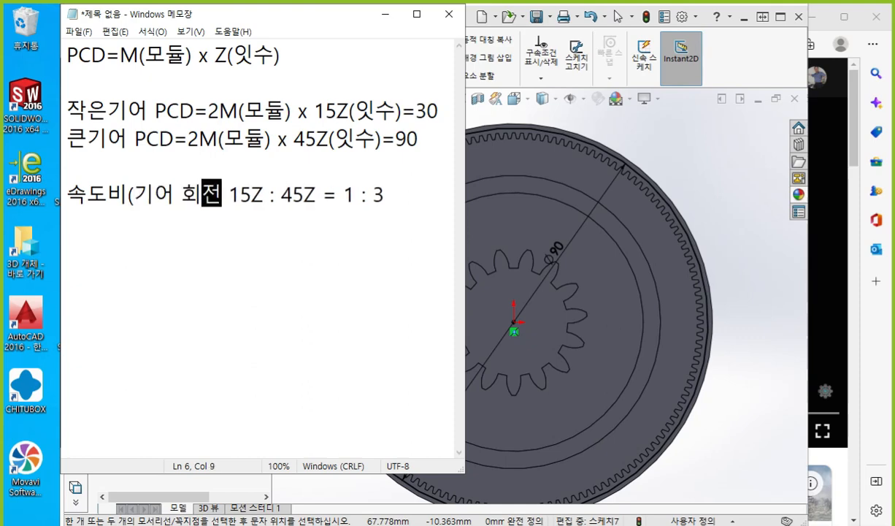
pyautogui.write('비)')
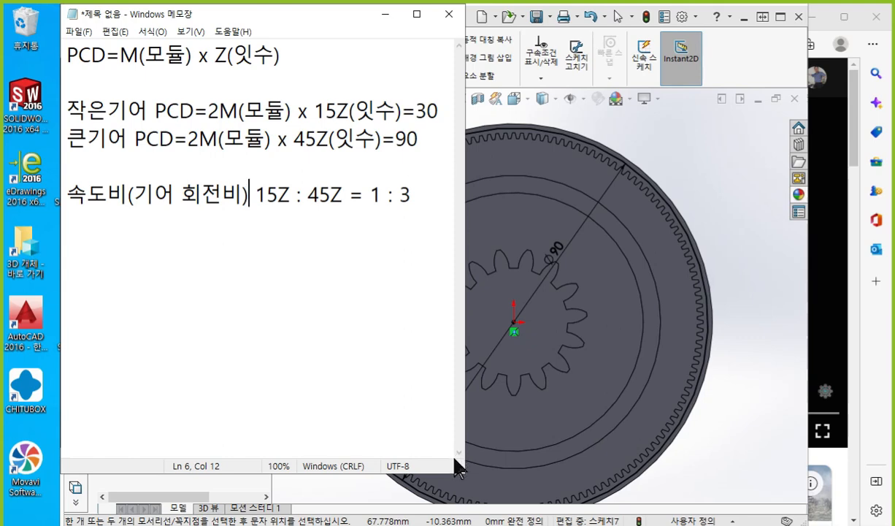
# Step: Number the pitch diameter labels, PCD1 for the small gear and PCD2 for the large gear
pyautogui.click(416, 193)
pyautogui.click(194, 111)
pyautogui.write('1')
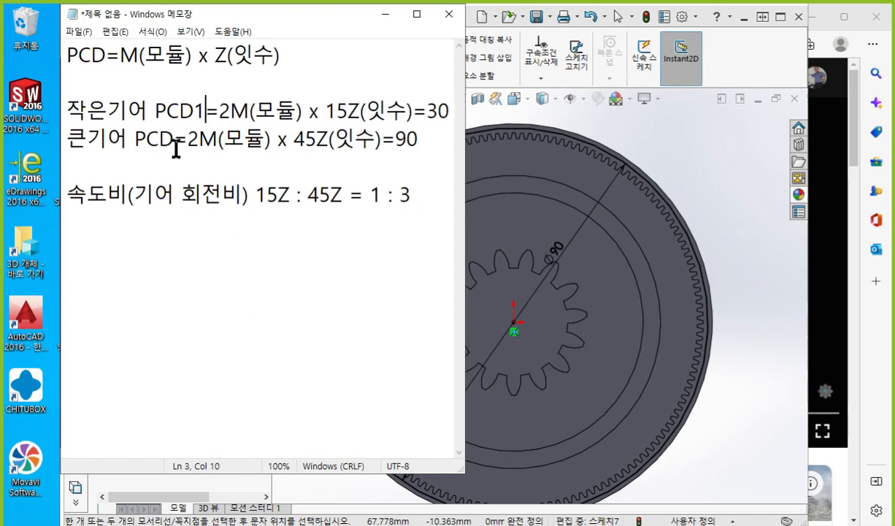
pyautogui.click(182, 139)
pyautogui.write('2')
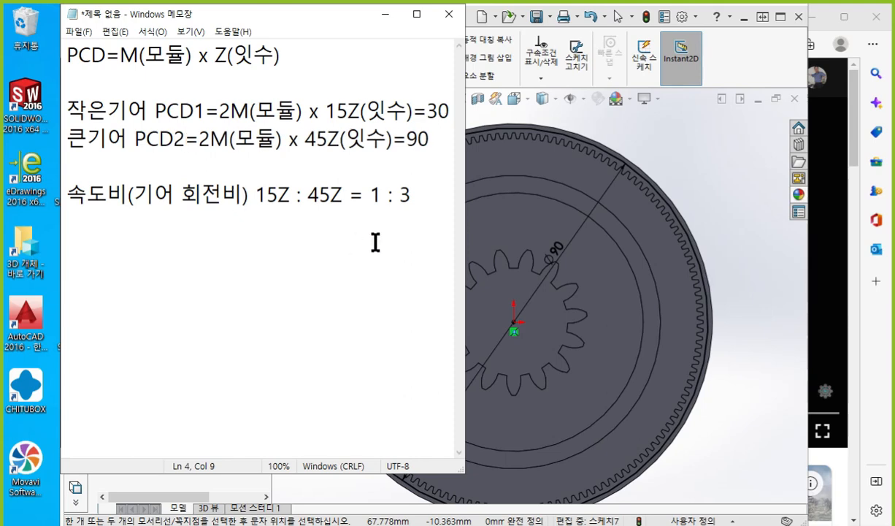
# Step: Insert the line 중심축간거리= between the gear calculations and the speed ratio, with one blank line on either side
pyautogui.click(65, 161)
pyautogui.press('Return')
pyautogui.press('Return')
pyautogui.press('Up')
pyautogui.press('Up')
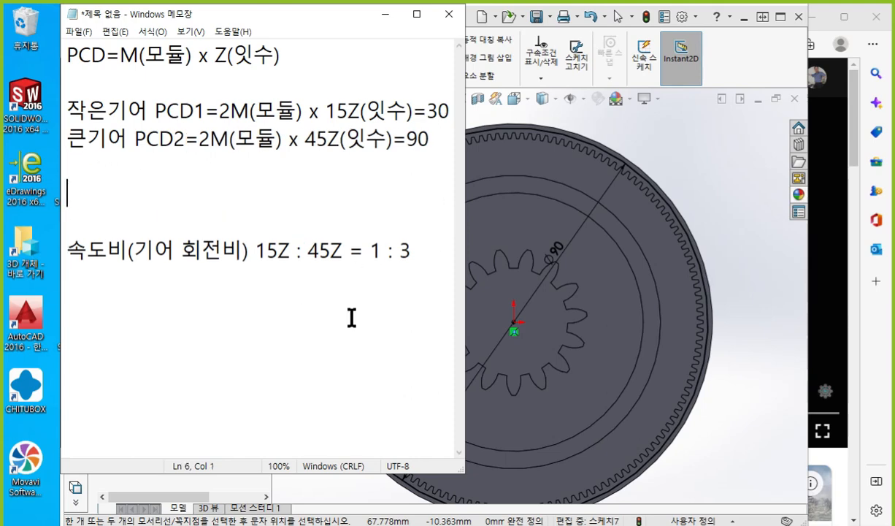
pyautogui.press('Return')
pyautogui.write('중')
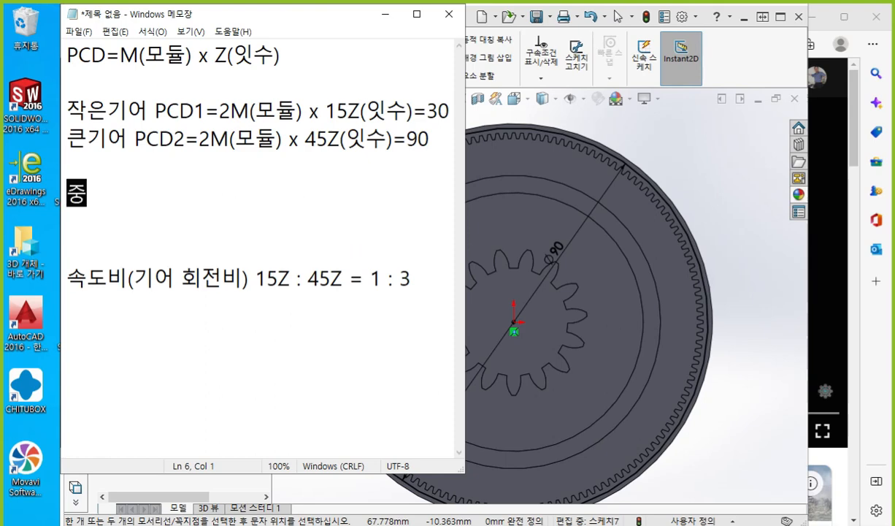
pyautogui.write('심축간거리')
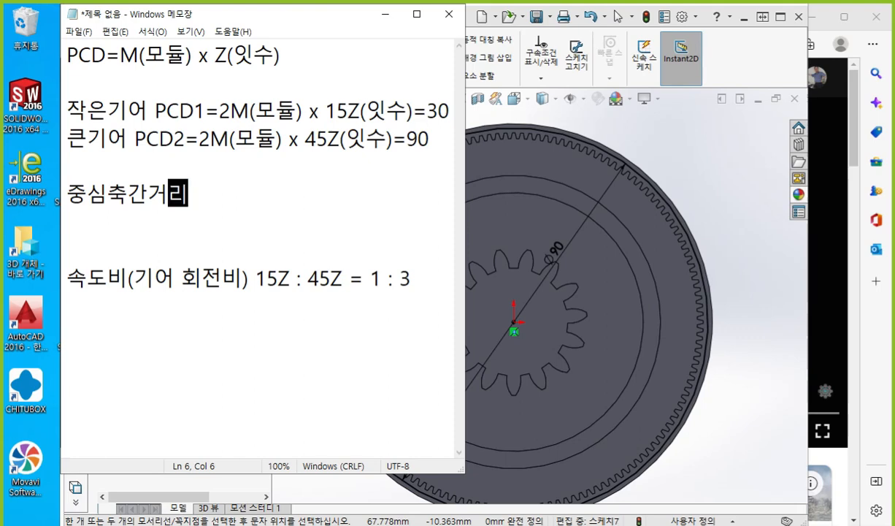
pyautogui.press('Delete')
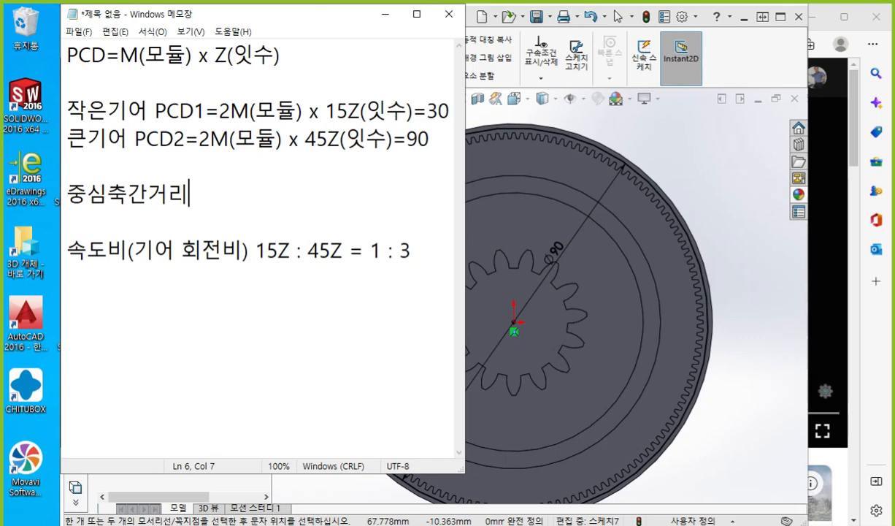
pyautogui.press('Return')
pyautogui.press('BackSpace')
pyautogui.write('=')
# Step: Complete the center distance line with the expression (PCD1+PCD2)/2
pyautogui.moveTo(154, 111); pyautogui.dragTo(198, 114)
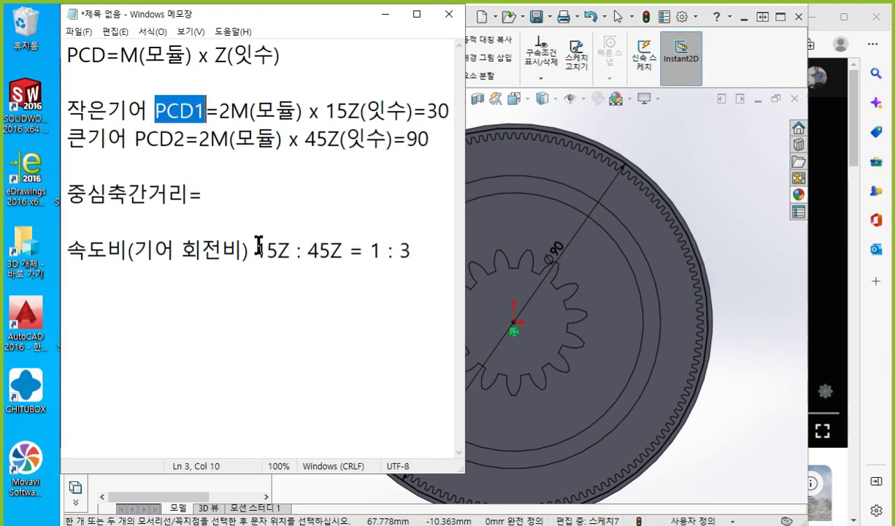
pyautogui.click(258, 206)
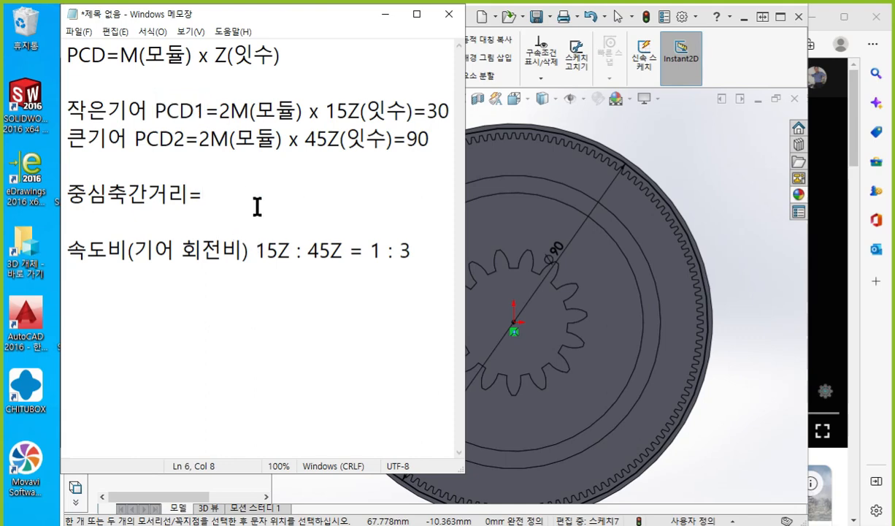
pyautogui.write('(PCD1')
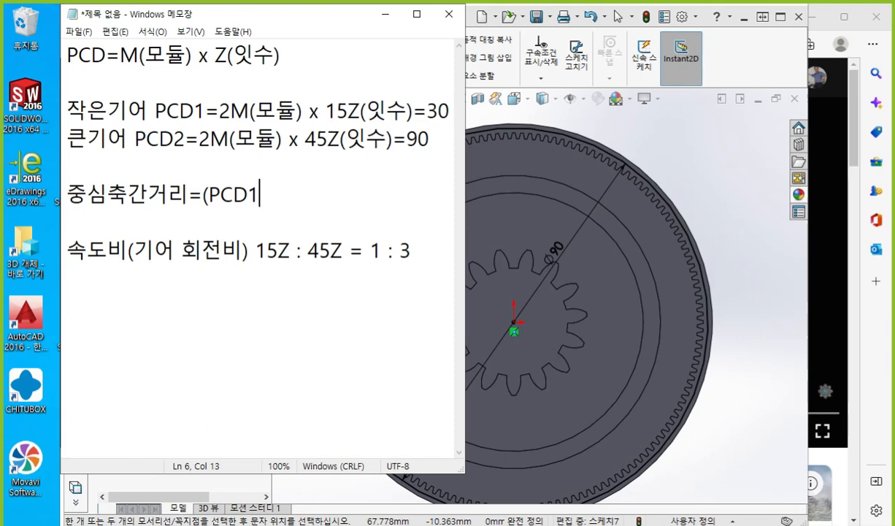
pyautogui.write('+')
pyautogui.moveTo(135, 144); pyautogui.dragTo(187, 138)
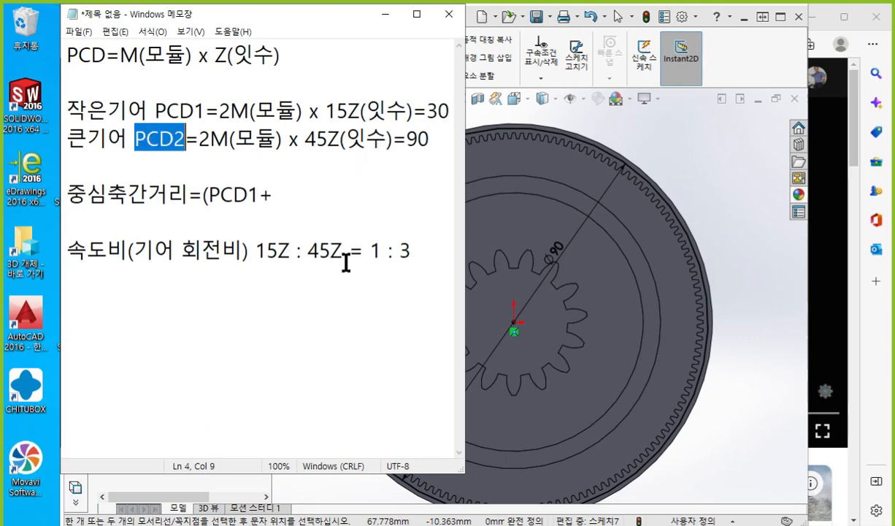
pyautogui.click(287, 204)
pyautogui.hotkey('ctrl', 'v')
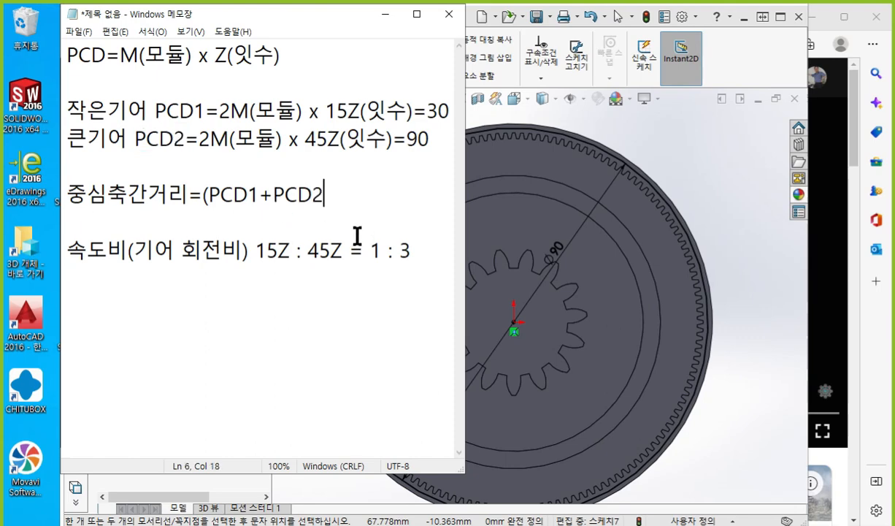
pyautogui.write(')/2')
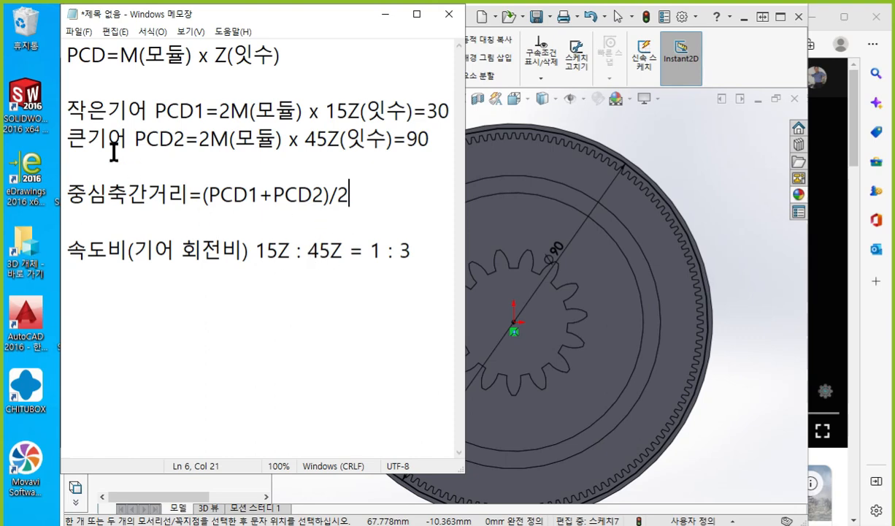
# Step: Insert the heading 1)피치원지름 directly above the small-gear PCD calculation
pyautogui.click(64, 86)
pyautogui.press('Return')
pyautogui.write('피')
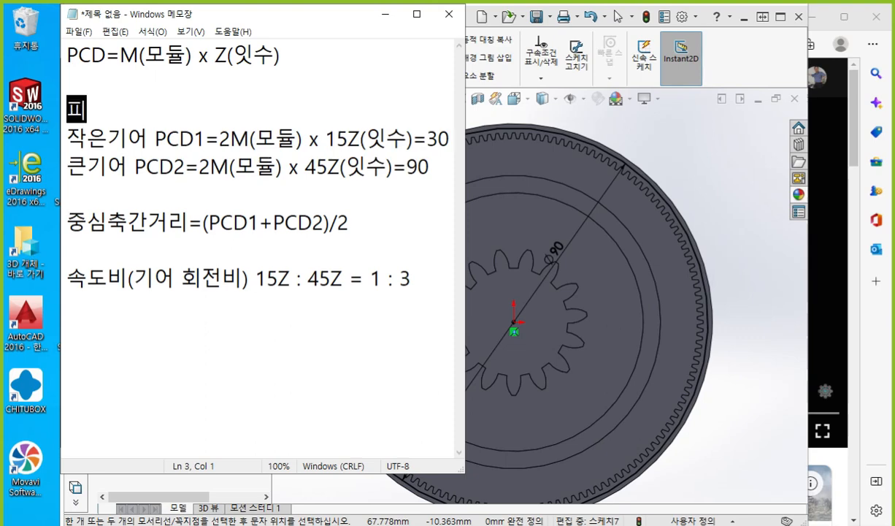
pyautogui.write('치원지르ㅁ')
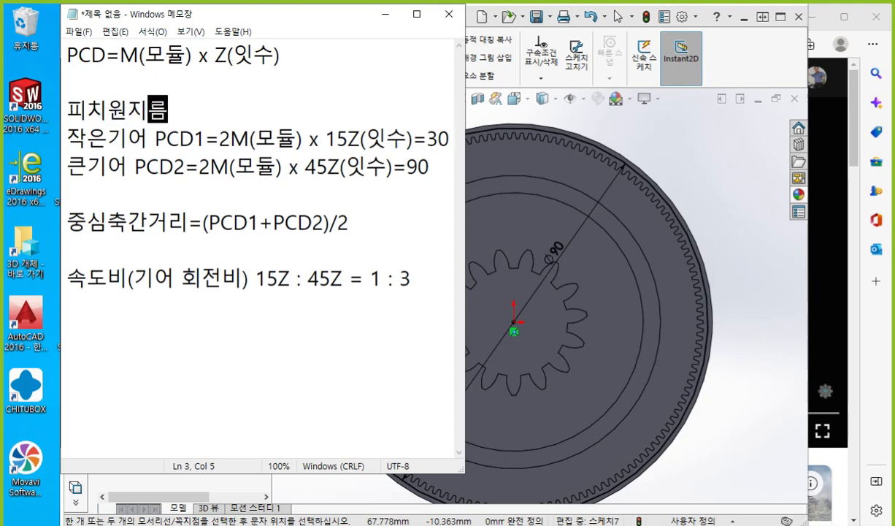
pyautogui.press('Home')
pyautogui.write('1)')
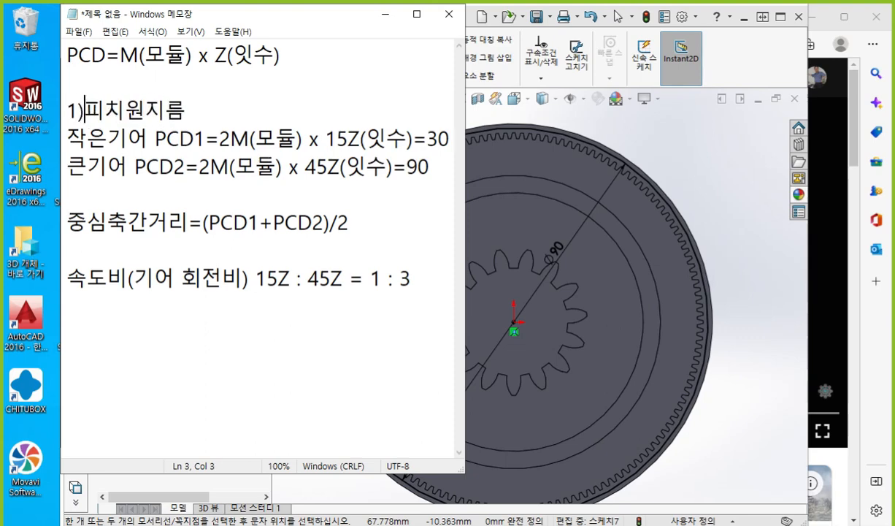
# Step: Number the center distance line with 2) and the speed ratio line with 3)
pyautogui.press('Down')
pyautogui.press('Down')
pyautogui.press('Down')
pyautogui.press('Down')
pyautogui.press('Home')
pyautogui.write('2)')
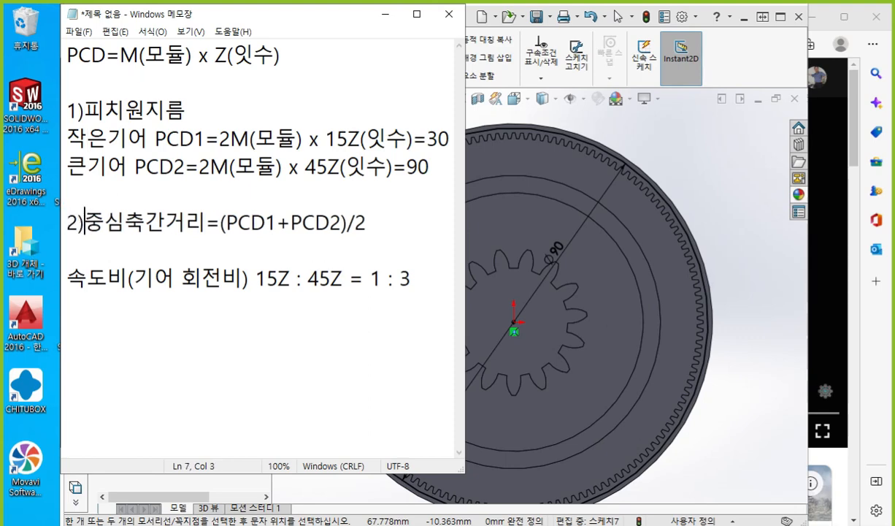
pyautogui.press('Down')
pyautogui.write('3)')
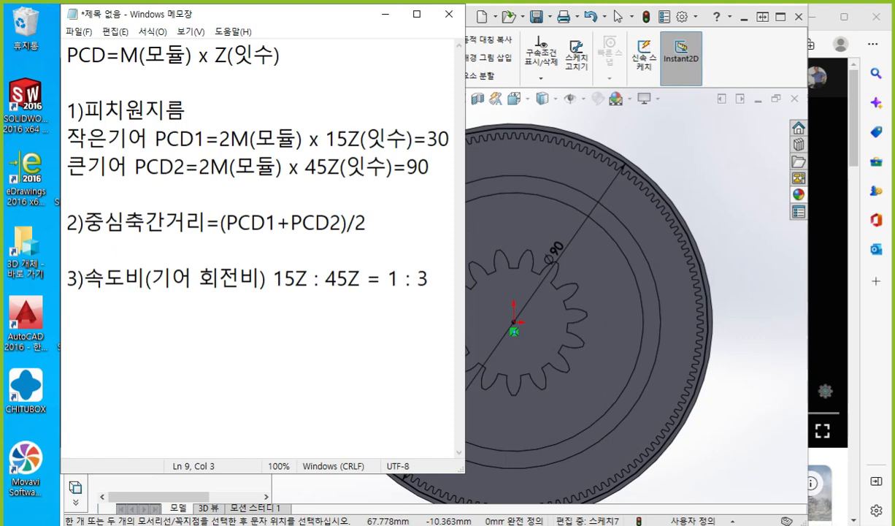
# Step: Add an indented line beneath the center distance formula, starting with = and the value 30 copied from PCD1
pyautogui.press('Up')
pyautogui.press('Return')
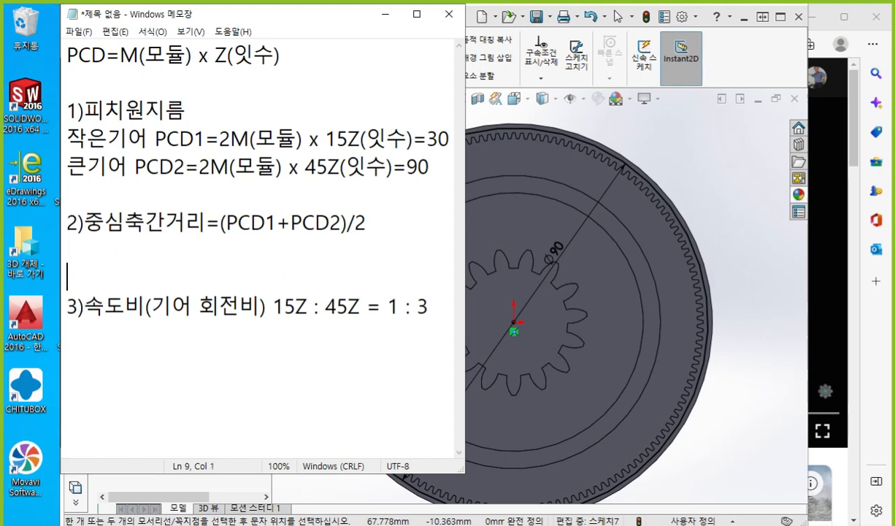
pyautogui.press('Up')
pyautogui.write('=')
pyautogui.moveTo(427, 140); pyautogui.dragTo(449, 141)
pyautogui.hotkey('ctrl', 'c')
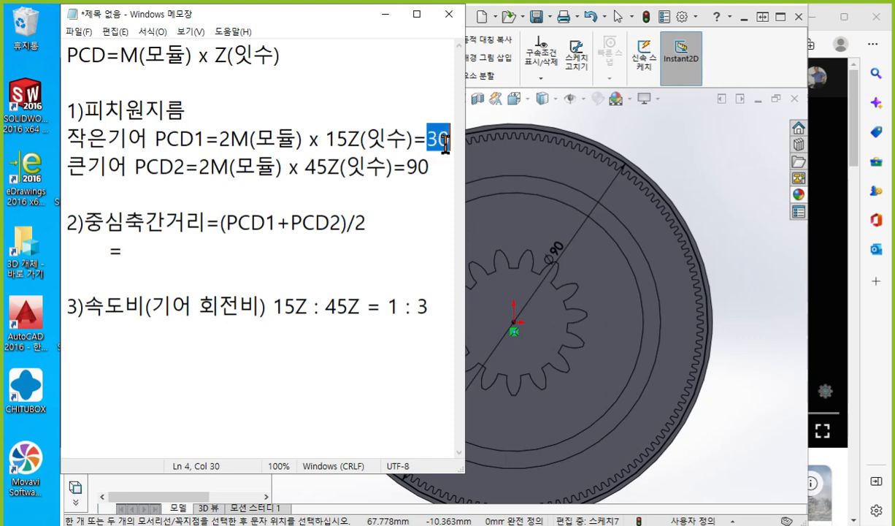
pyautogui.click(152, 255)
pyautogui.hotkey('ctrl', 'v')
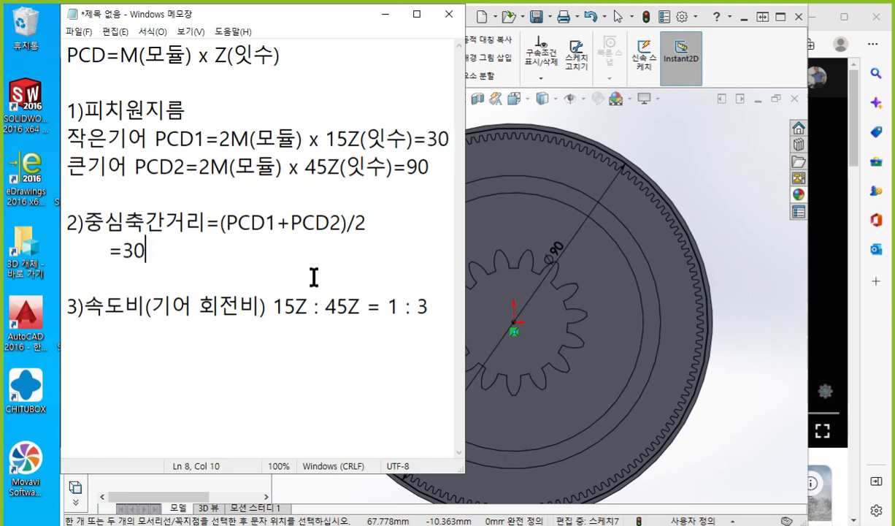
# Step: Extend the new center distance line with + and the value 90 copied from PCD2
pyautogui.write('+')
pyautogui.moveTo(406, 168); pyautogui.dragTo(431, 168)
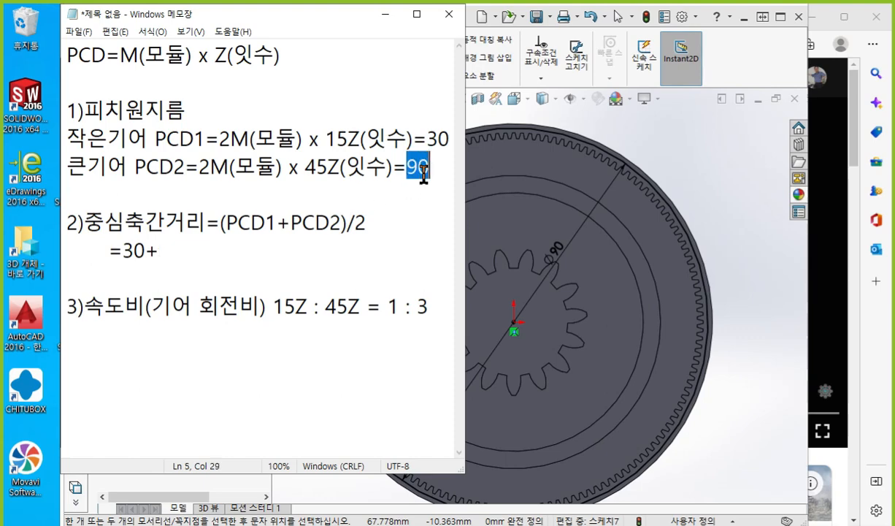
pyautogui.hotkey('ctrl', 'c')
pyautogui.click(158, 251)
pyautogui.hotkey('ctrl', 'v')
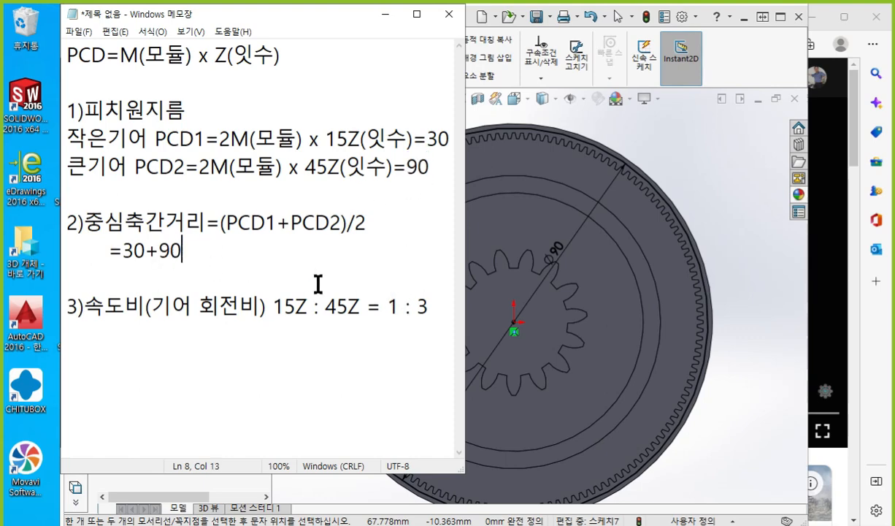
# Step: Enclose the sum 30+90 in parentheses and complete the calculation with /2=60
pyautogui.press('Left')
pyautogui.press('Left')
pyautogui.press('Left')
pyautogui.press('Left')
pyautogui.press('Left')
pyautogui.write('(')
pyautogui.press('End')
pyautogui.write(')/2')
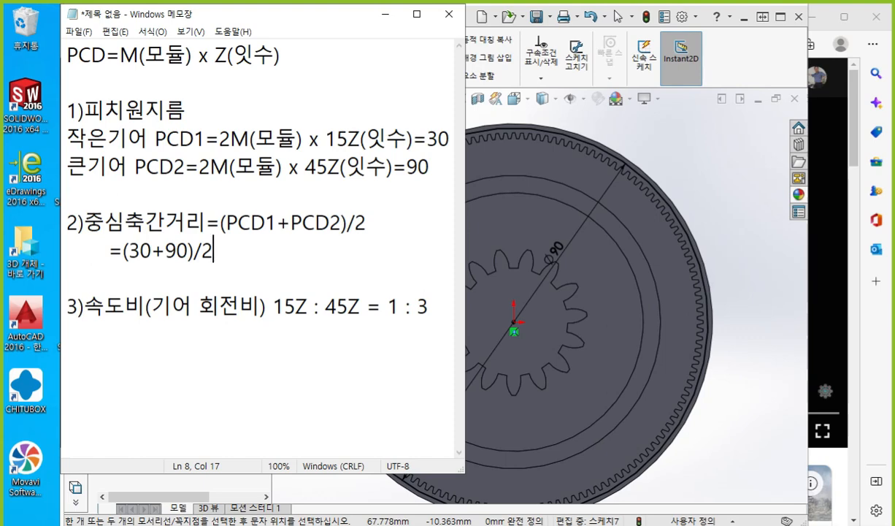
pyautogui.write('=')
pyautogui.write('60')
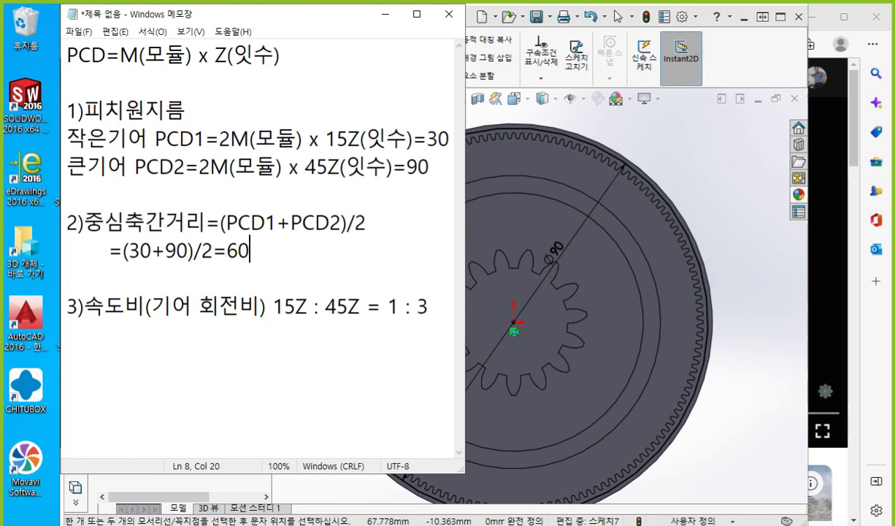
# Step: Bring up Save As for the notes and browse to the 수동발전기 folder
pyautogui.click(78, 32)
pyautogui.click(117, 109)
pyautogui.moveTo(256, 52); pyautogui.dragTo(640, 170)
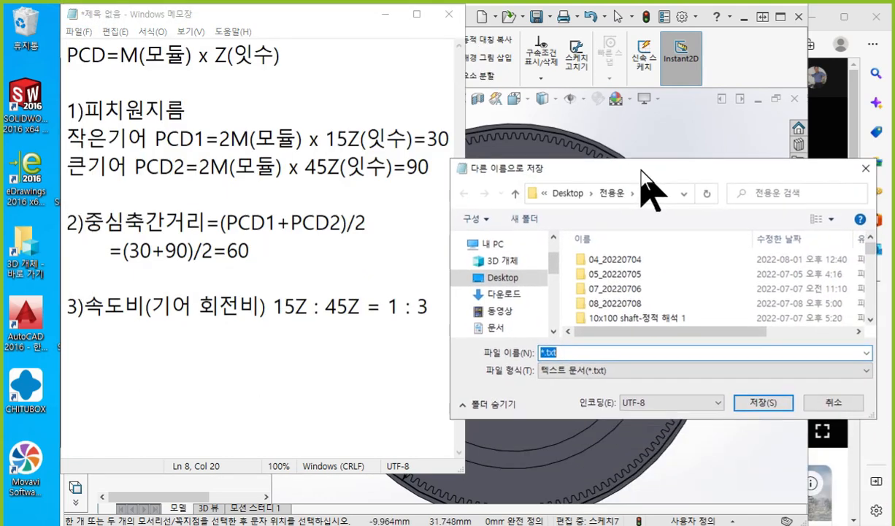
pyautogui.scroll(-10, 636, 289)
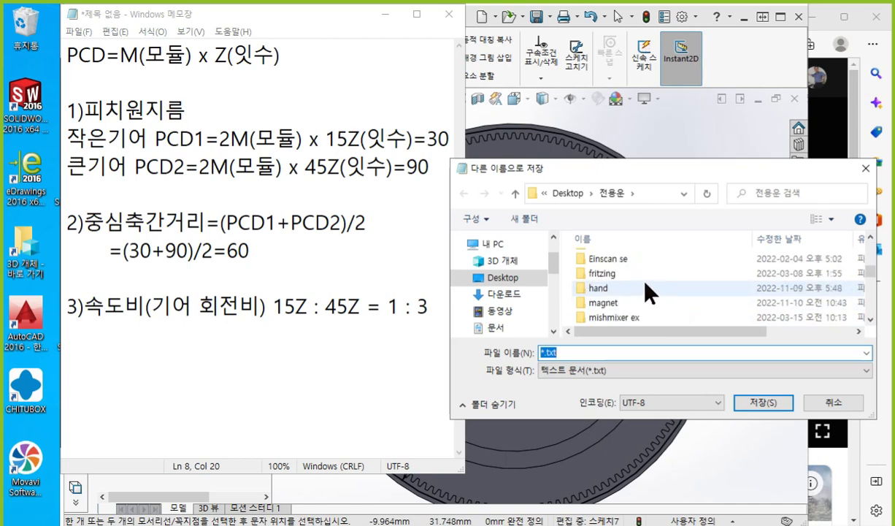
pyautogui.scroll(-8, 646, 284)
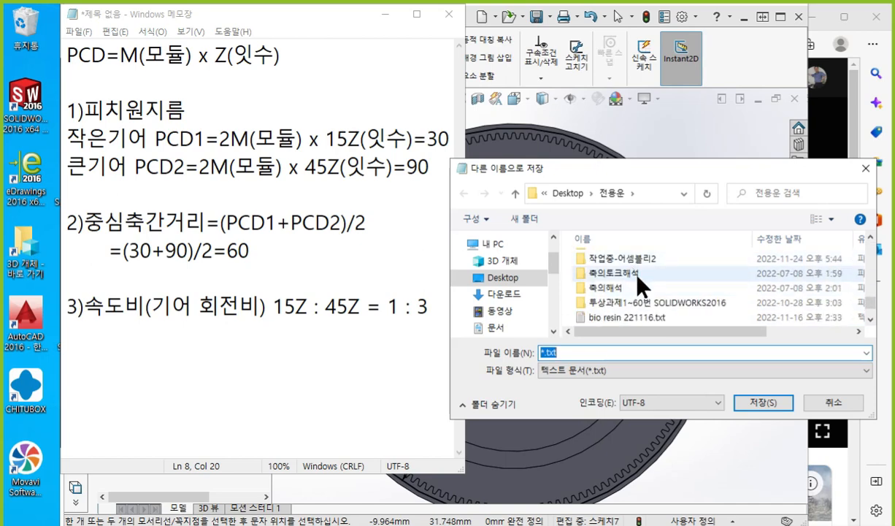
pyautogui.scroll(4, 636, 271)
pyautogui.scroll(4, 649, 275)
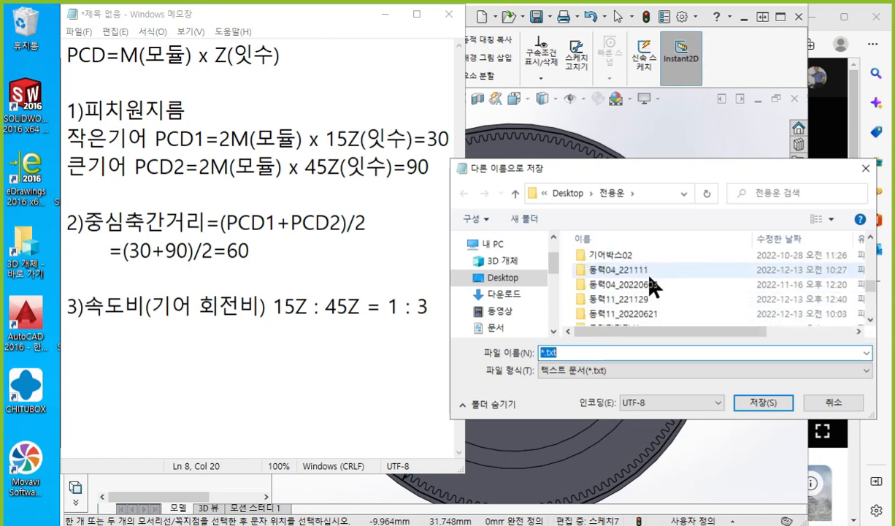
pyautogui.scroll(-8, 649, 276)
pyautogui.scroll(-1, 650, 277)
pyautogui.scroll(6, 649, 278)
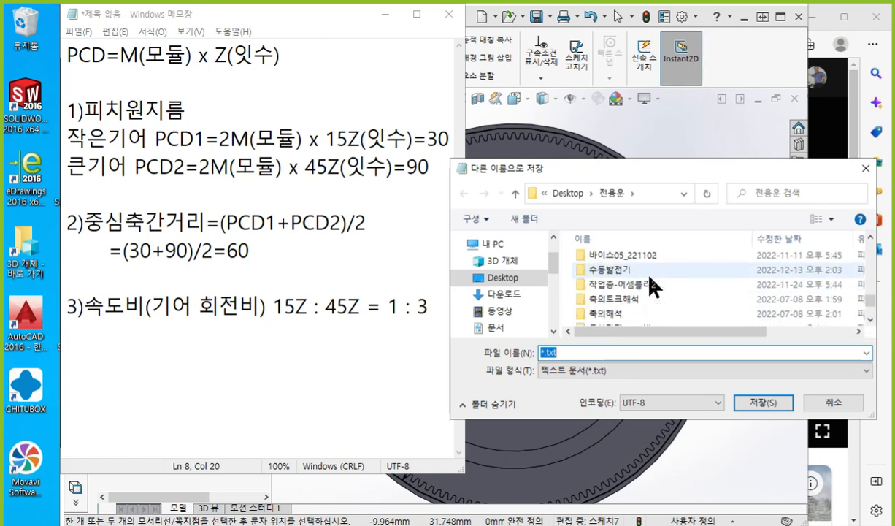
pyautogui.scroll(6, 653, 281)
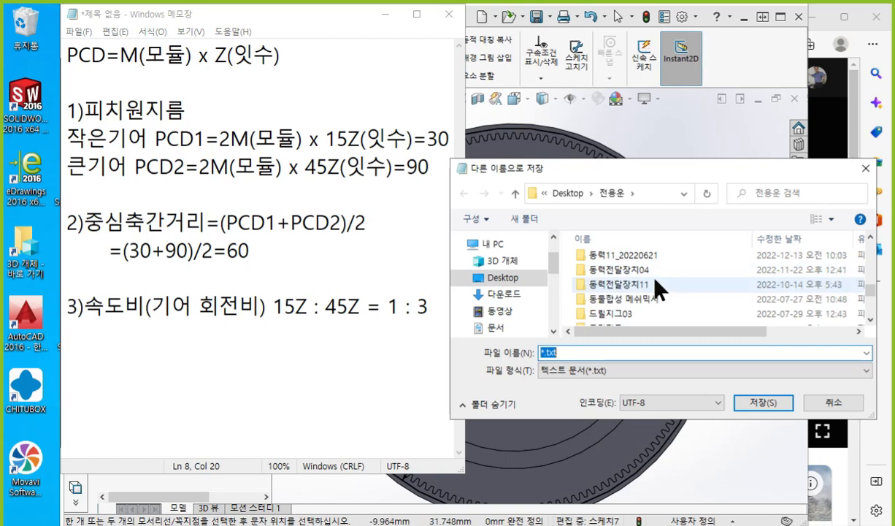
pyautogui.scroll(-3, 655, 280)
pyautogui.scroll(-8, 656, 282)
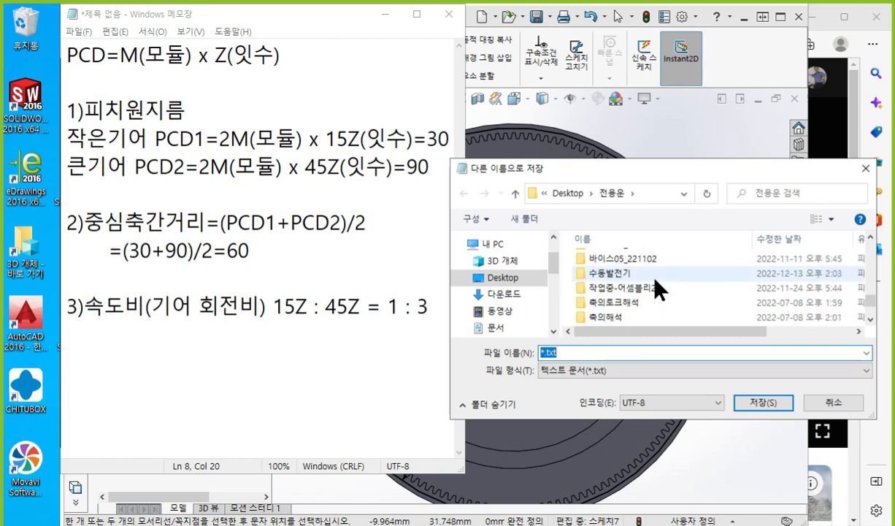
pyautogui.scroll(15, 658, 285)
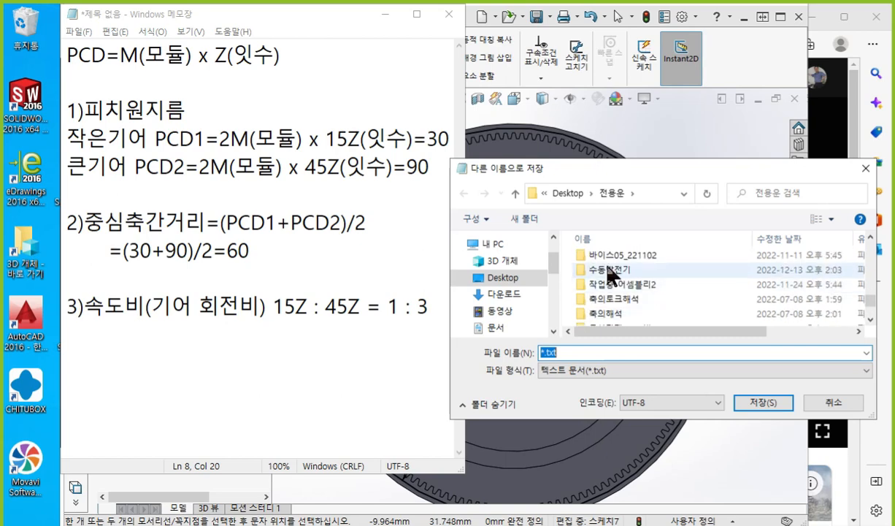
pyautogui.doubleClick(606, 260)
# Step: Save the notes as a text file named 설계 공식 정리 20221213
pyautogui.click(587, 353)
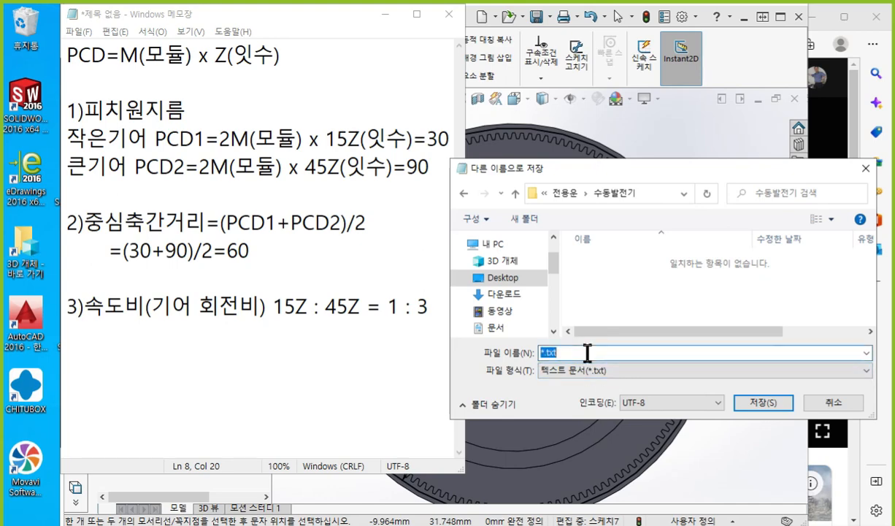
pyautogui.write('설계 공식 정리 2022.')
pyautogui.press('BackSpace')
pyautogui.write('1213')
pyautogui.press('Return')
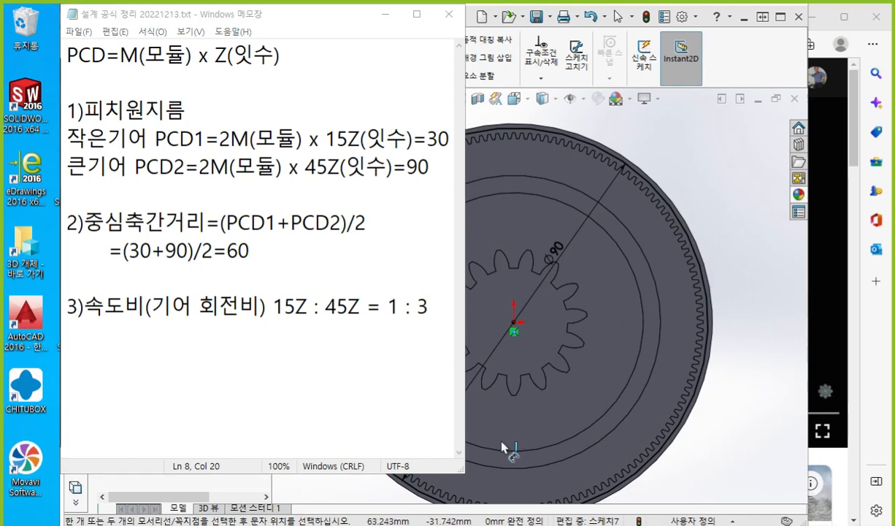
# Step: Switch to SOLIDWORKS and close the timing belt pulley part to return to the assembly layout sketch
pyautogui.click(706, 195)
pyautogui.click(796, 100)
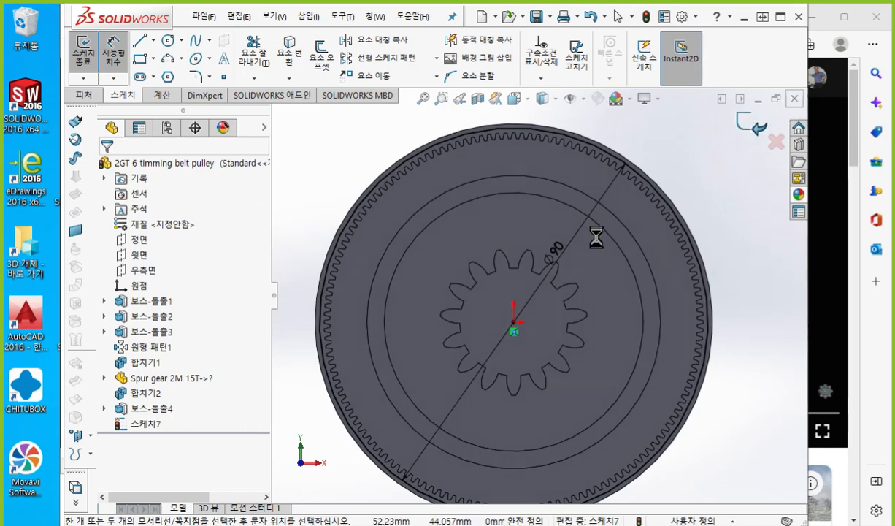
pyautogui.click(540, 298)
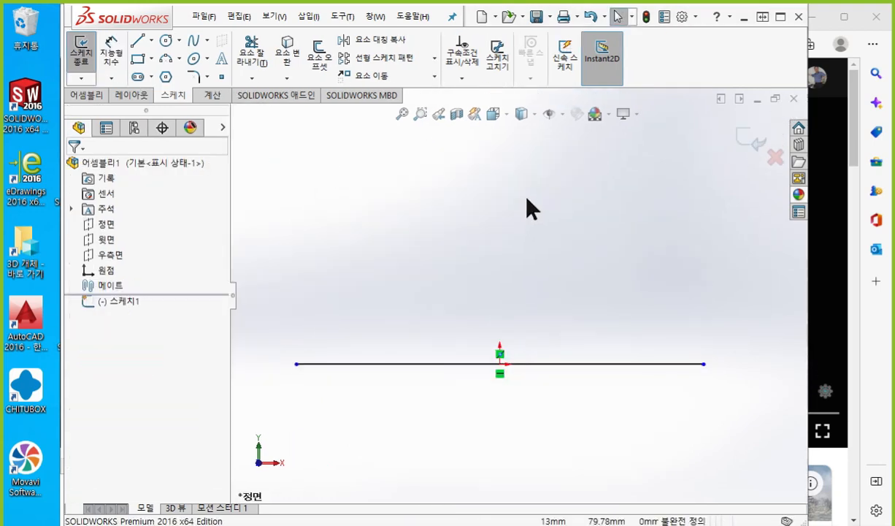
# Step: Move the SOLIDWORKS window aside so the calculation notes are visible beside the layout sketch
pyautogui.moveTo(124, 28); pyautogui.dragTo(208, 32)
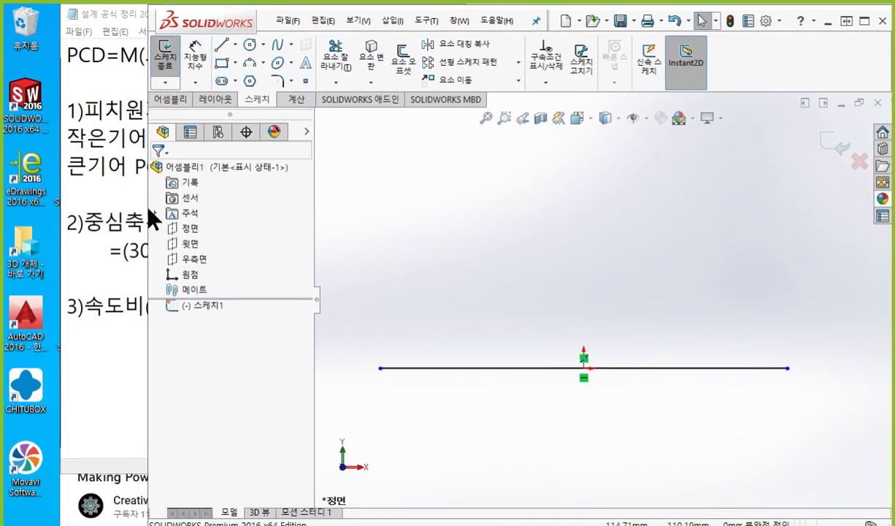
pyautogui.moveTo(148, 206); pyautogui.dragTo(247, 230)
pyautogui.keyDown('ctrl'); pyautogui.moveTo(598, 261); pyautogui.dragTo(601, 289, button='middle'); pyautogui.keyUp('ctrl')
pyautogui.keyDown('ctrl'); pyautogui.moveTo(675, 272); pyautogui.dragTo(683, 264, button='middle'); pyautogui.keyUp('ctrl')
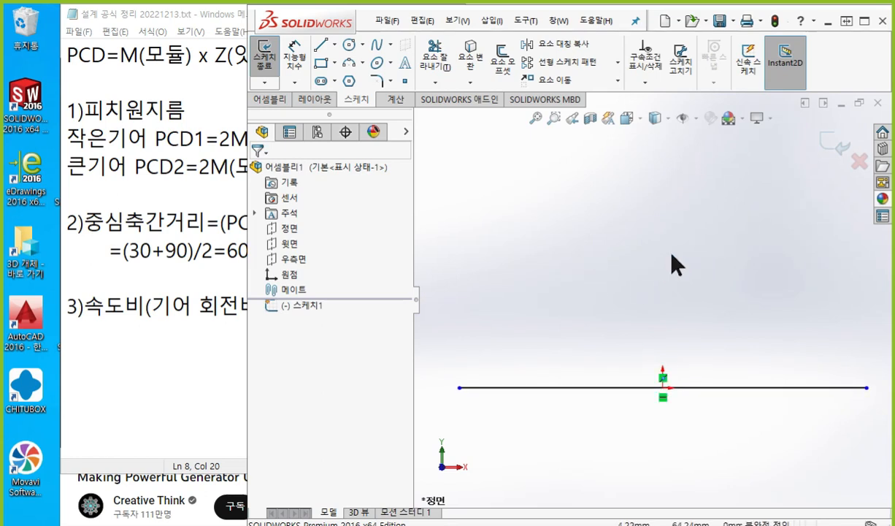
# Step: Annotate a gear circle with a center hole, teeth and a clearance arrow above the base line using the screen pen, and clear the marks
pyautogui.press('F9')
pyautogui.moveTo(610, 320)
pyautogui.mouseDown()
pyautogui.moveTo(582, 354)
pyautogui.moveTo(529, 251)
pyautogui.moveTo(610, 328)
pyautogui.mouseUp()
pyautogui.moveTo(567, 363)
pyautogui.mouseDown()
pyautogui.moveTo(570, 387)
pyautogui.moveTo(574, 368)
pyautogui.mouseUp()
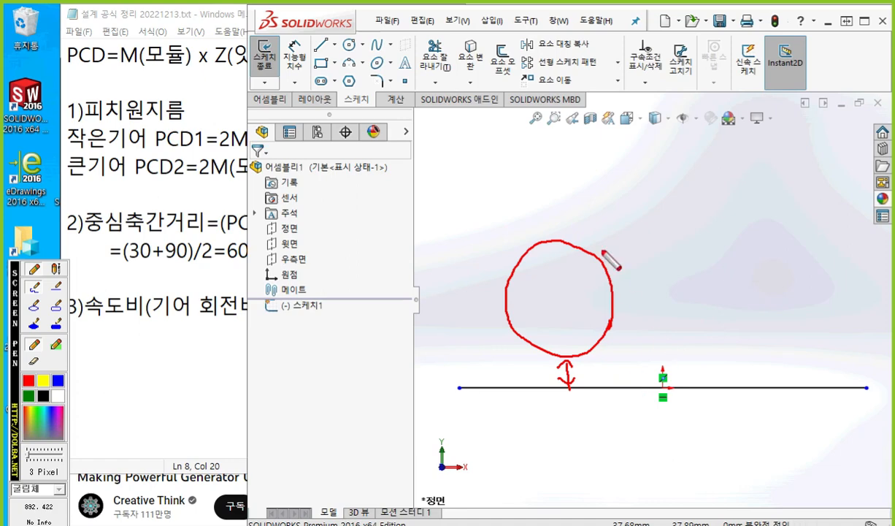
pyautogui.moveTo(561, 293); pyautogui.dragTo(562, 293)
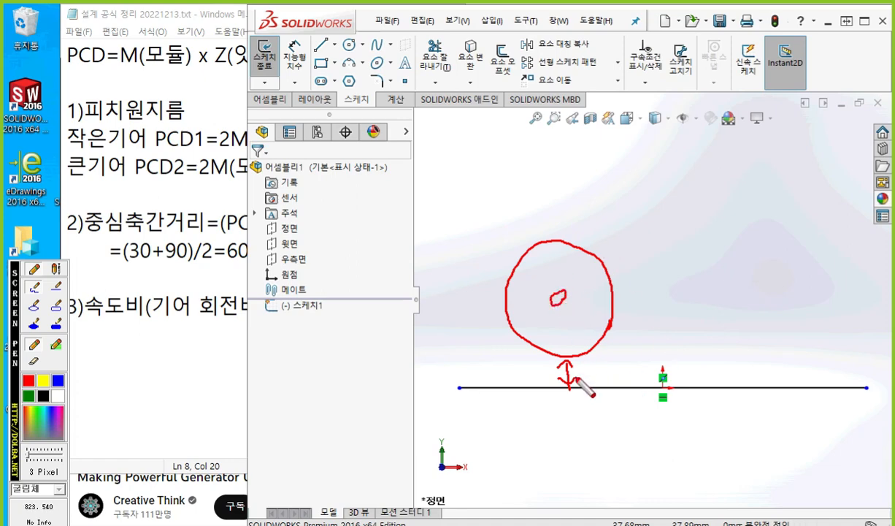
pyautogui.moveTo(539, 375)
pyautogui.mouseDown()
pyautogui.moveTo(532, 366)
pyautogui.moveTo(580, 370)
pyautogui.moveTo(614, 343)
pyautogui.mouseUp()
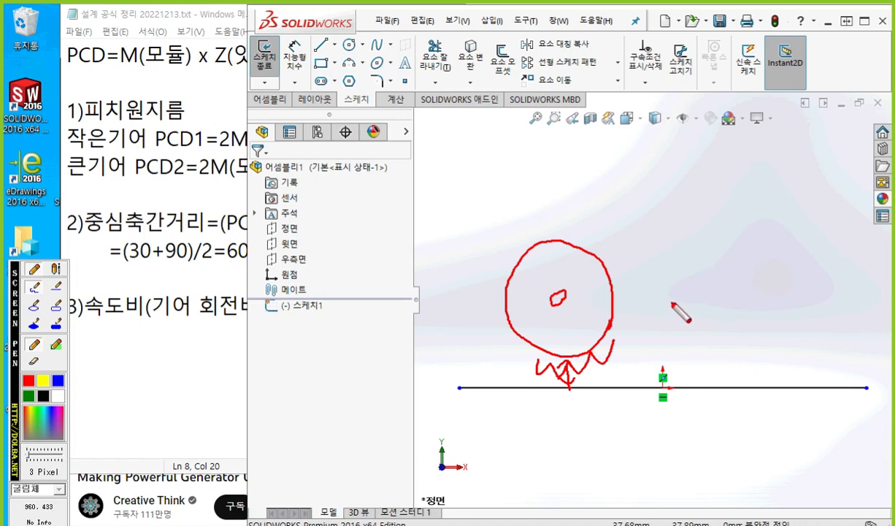
pyautogui.press('Escape')
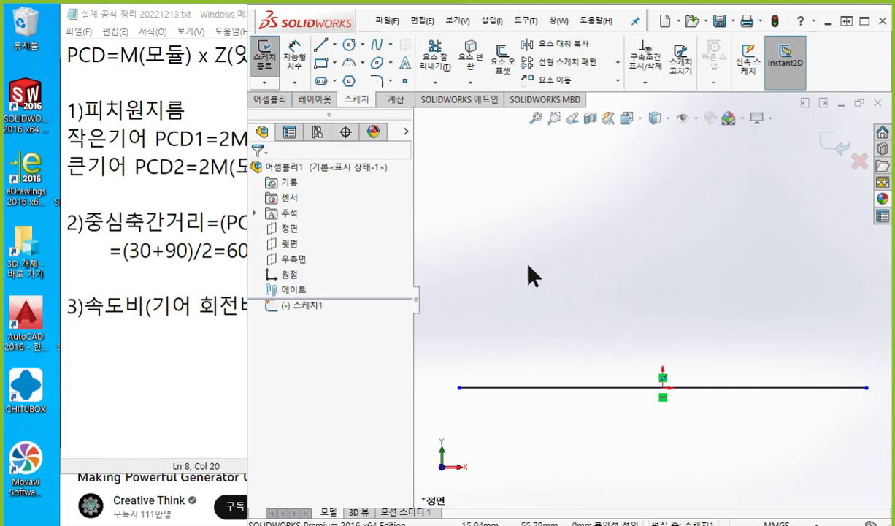
# Step: Sketch three lines on top of the base line to close a rectangle about 17.6 mm high across its full length
pyautogui.press('l')
pyautogui.click(459, 388)
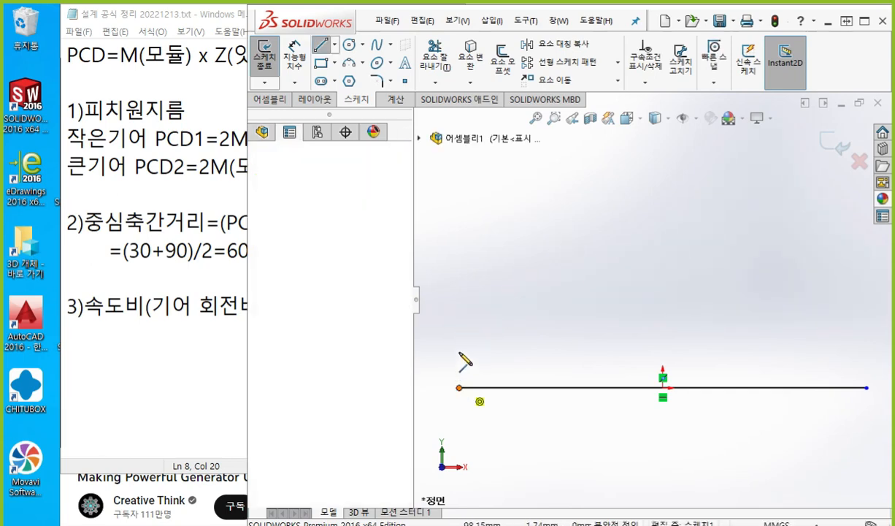
pyautogui.click(868, 353)
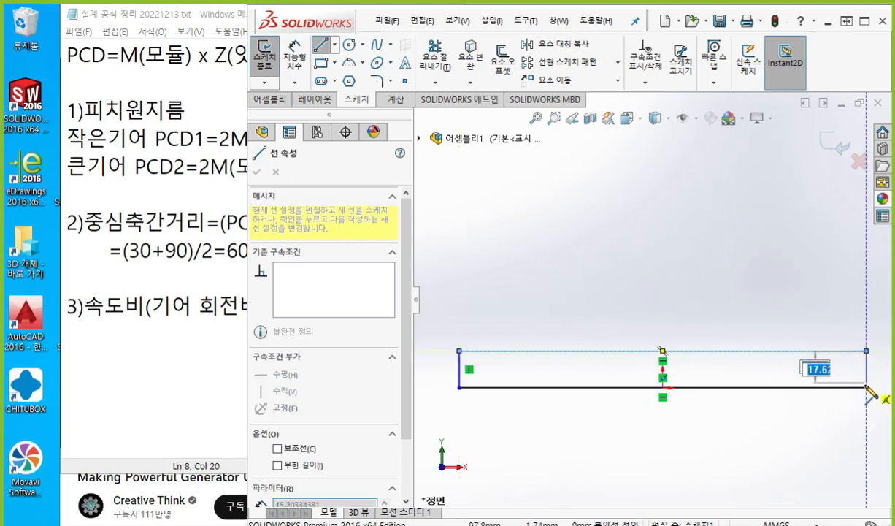
pyautogui.click(867, 388)
pyautogui.rightClick(646, 213)
pyautogui.click(709, 225)
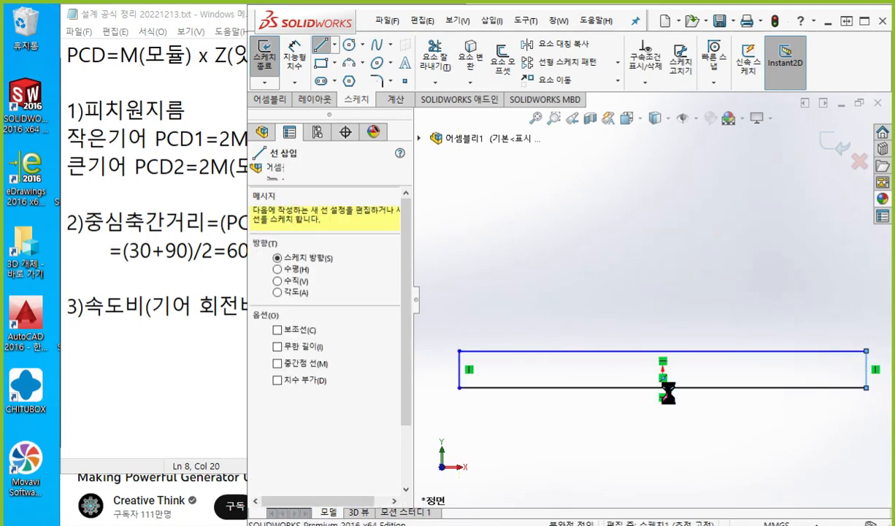
# Step: Dimension the distance between the rectangle's upper and lower lines and set it to 4 mm
pyautogui.moveTo(671, 406)
pyautogui.keyDown('ctrl'); pyautogui.mouseDown(button='middle')
pyautogui.moveTo(659, 356)
pyautogui.moveTo(670, 347)
pyautogui.mouseUp(button='middle'); pyautogui.keyUp('ctrl')
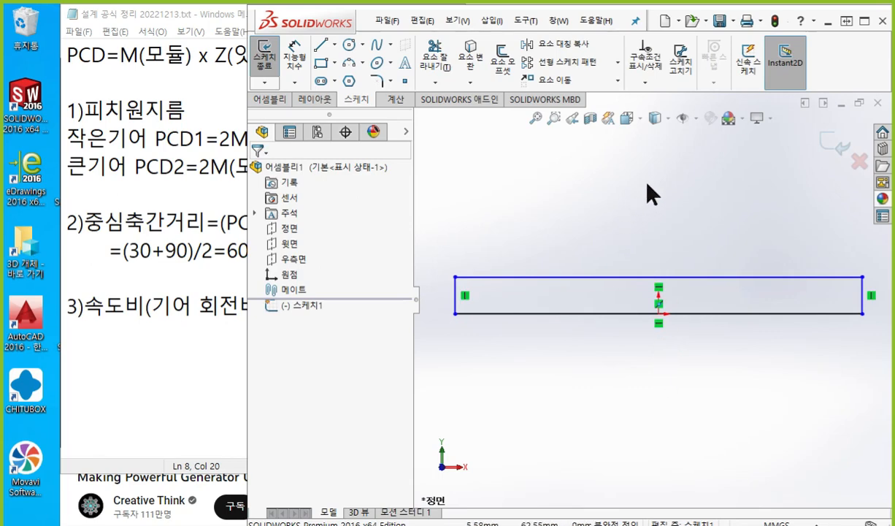
pyautogui.rightClick(650, 145)
pyautogui.click(758, 132)
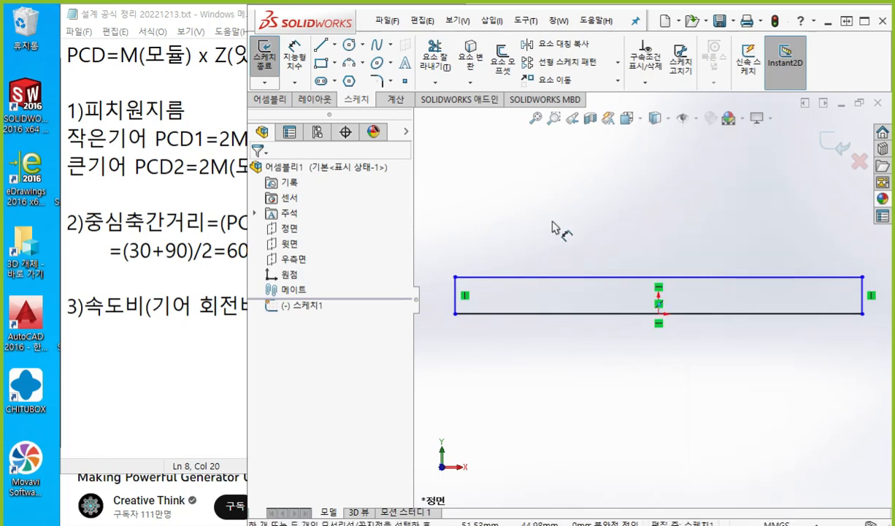
pyautogui.click(527, 278)
pyautogui.click(526, 314)
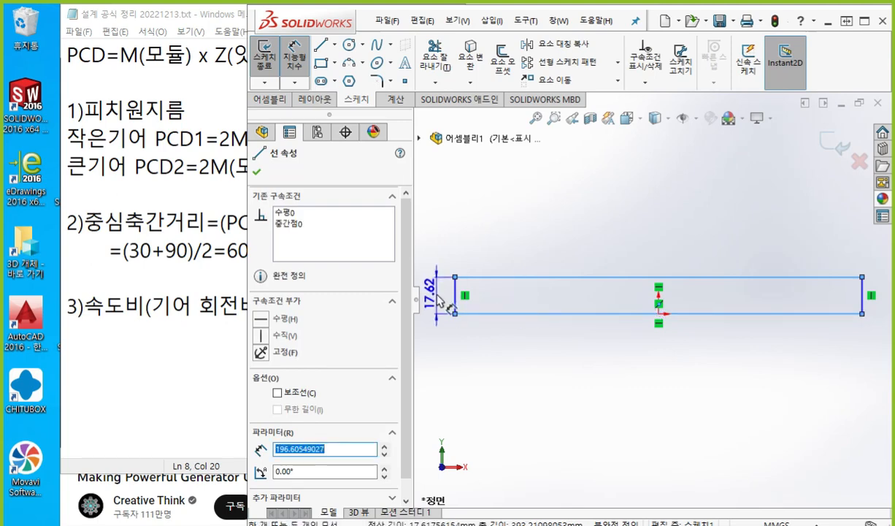
pyautogui.click(428, 293)
pyautogui.write('4')
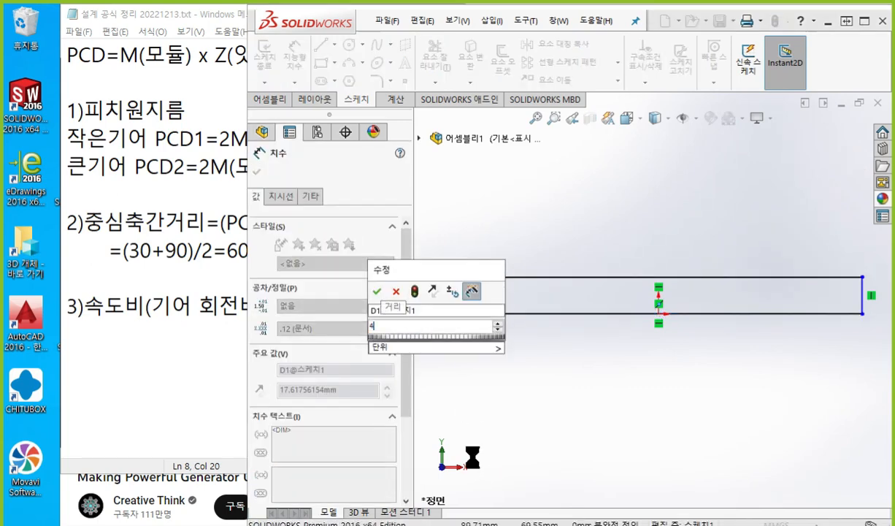
pyautogui.press('Return')
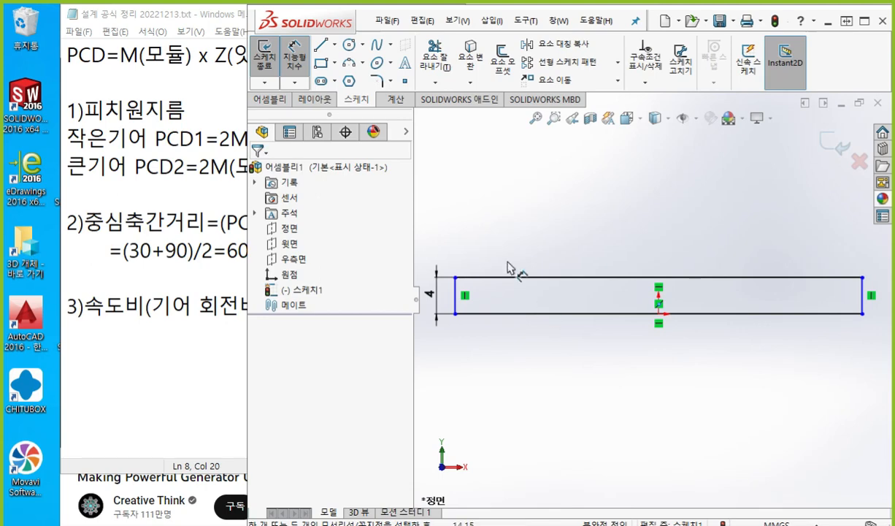
# Step: Narrow the feature tree pane to widen the graphics area and reposition the base plate sketch in it
pyautogui.moveTo(415, 385); pyautogui.dragTo(387, 385)
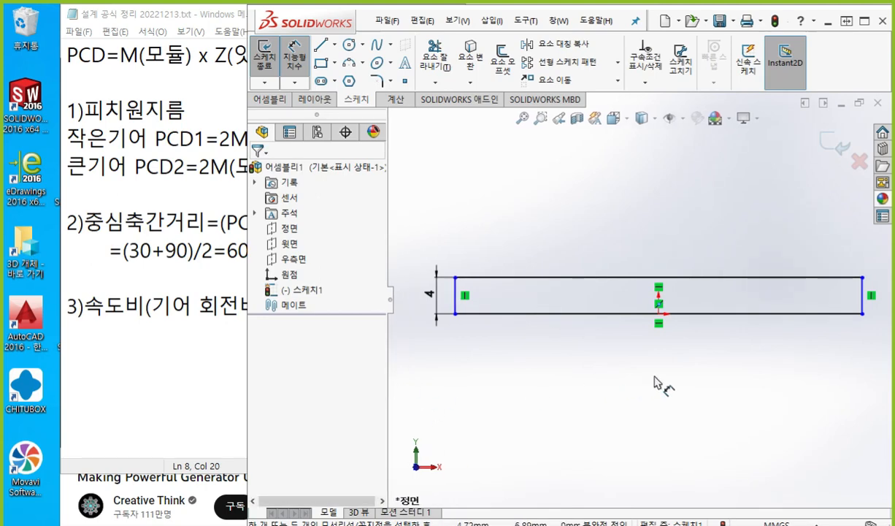
pyautogui.keyDown('ctrl'); pyautogui.moveTo(660, 380); pyautogui.dragTo(648, 404, button='middle'); pyautogui.keyUp('ctrl')
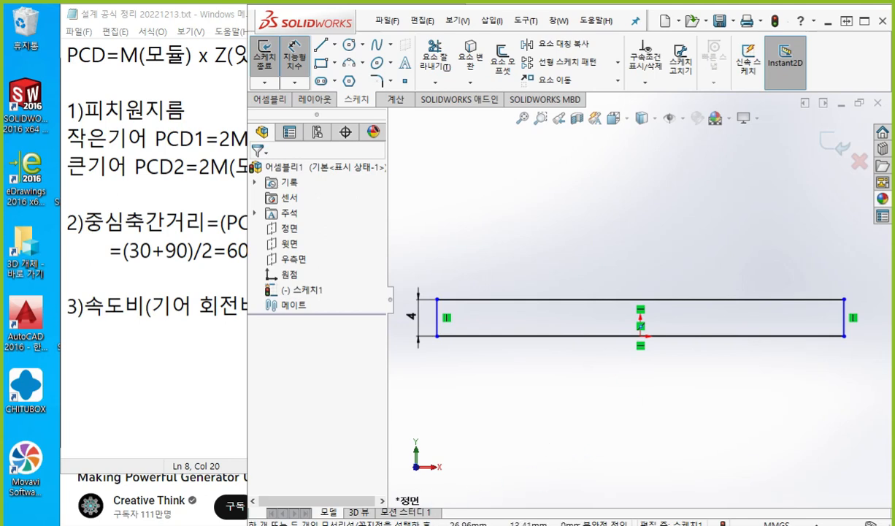
# Step: Switch to the YouTube gearbox video, mark both shaft axes and write a note with 4 by the base using the screen pen, clear the marks and minimize the browser
pyautogui.hotkey('alt', 'Tab')
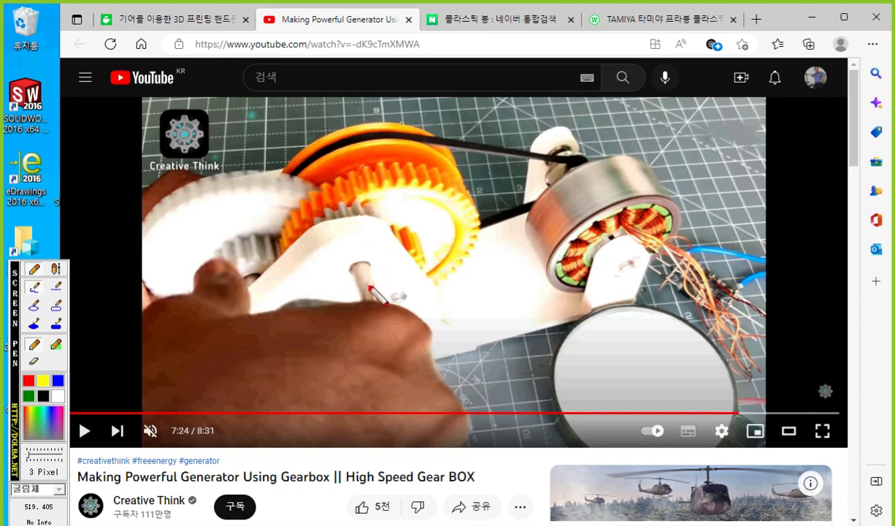
pyautogui.moveTo(360, 254); pyautogui.dragTo(387, 390)
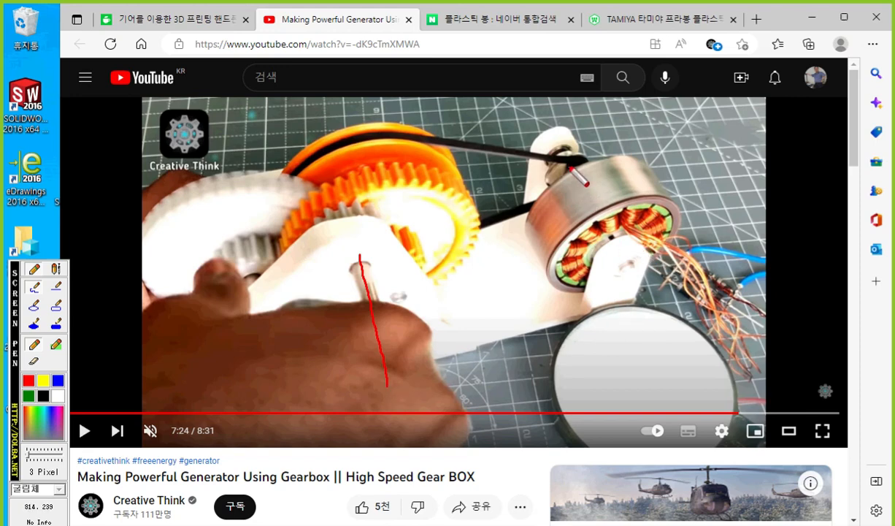
pyautogui.moveTo(569, 166); pyautogui.dragTo(644, 323)
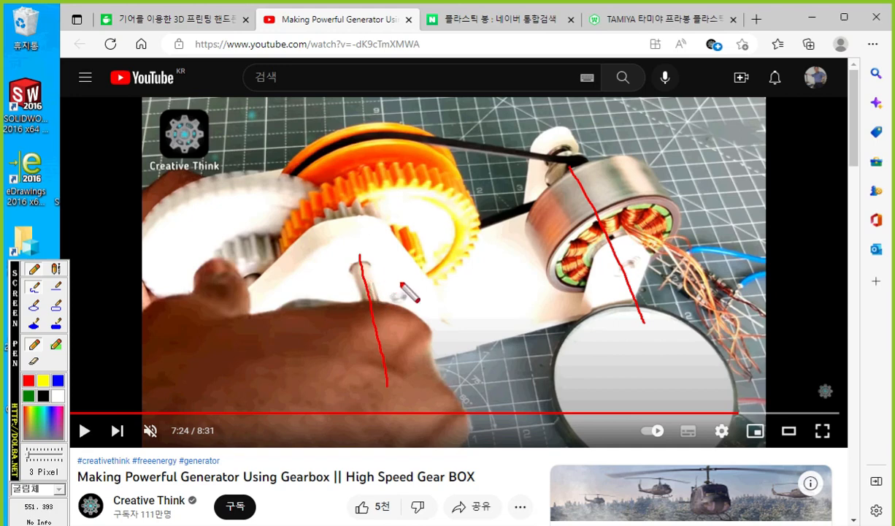
pyautogui.moveTo(475, 331)
pyautogui.mouseDown()
pyautogui.moveTo(516, 318)
pyautogui.moveTo(510, 335)
pyautogui.mouseUp()
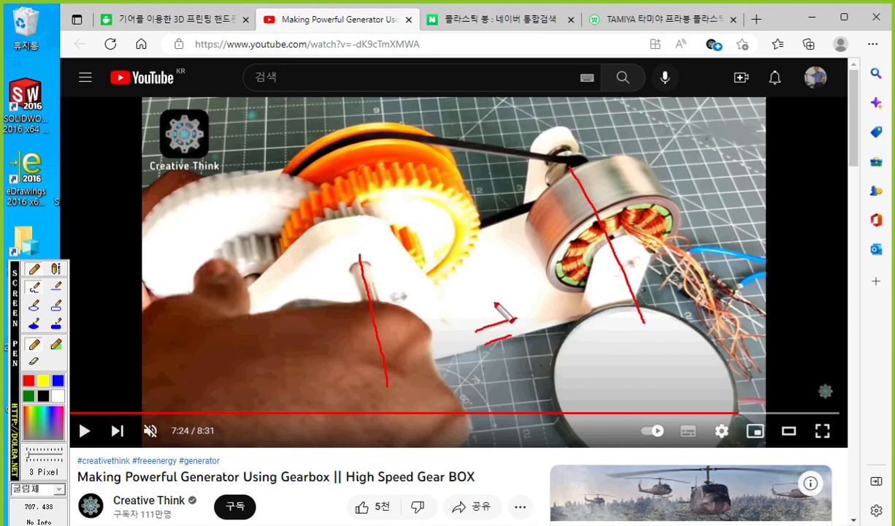
pyautogui.moveTo(495, 304)
pyautogui.mouseDown()
pyautogui.moveTo(499, 352)
pyautogui.moveTo(500, 314)
pyautogui.moveTo(538, 335)
pyautogui.moveTo(536, 344)
pyautogui.mouseUp()
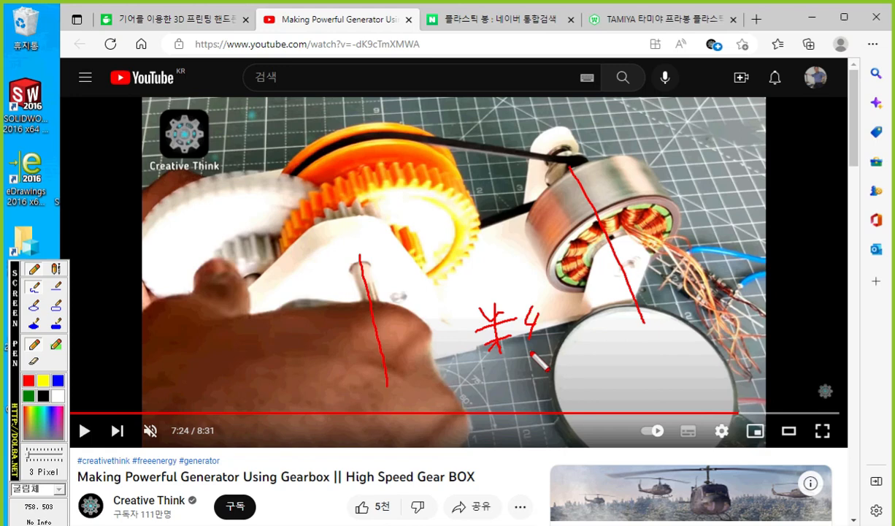
pyautogui.press('Escape')
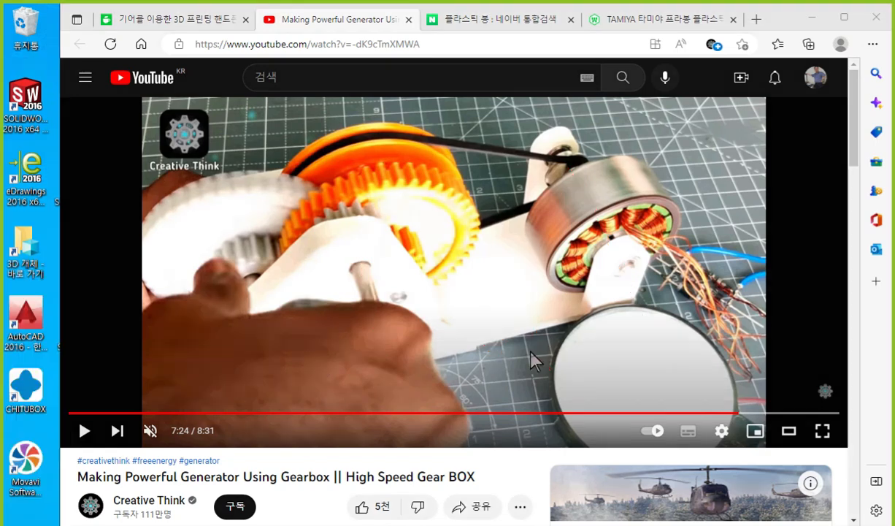
pyautogui.click(810, 18)
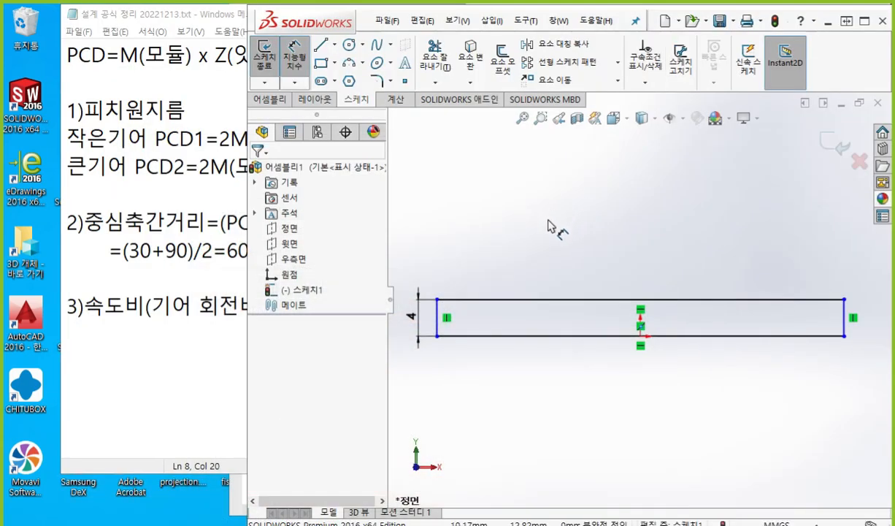
# Step: Switch to the Notepad calculation notes and add a line reading "이끝원지름=" directly below the PCD formula
pyautogui.moveTo(577, 213)
pyautogui.keyDown('ctrl'); pyautogui.mouseDown(button='middle')
pyautogui.moveTo(606, 255)
pyautogui.moveTo(611, 305)
pyautogui.mouseUp(button='middle'); pyautogui.keyUp('ctrl')
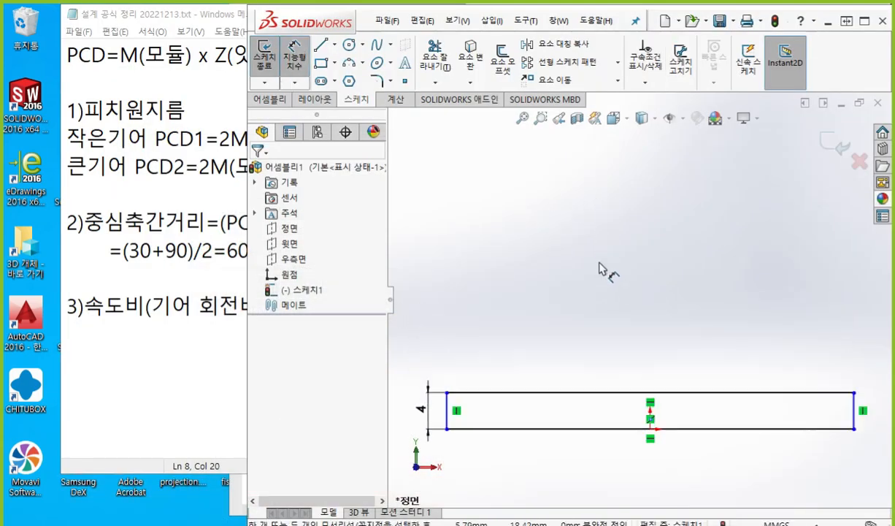
pyautogui.keyDown('ctrl'); pyautogui.moveTo(604, 266); pyautogui.dragTo(612, 288, button='middle'); pyautogui.keyUp('ctrl')
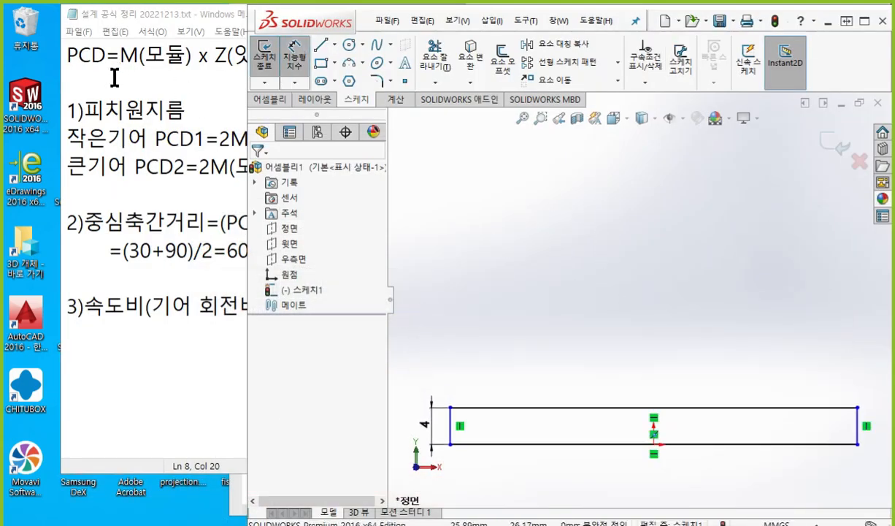
pyautogui.click(116, 77)
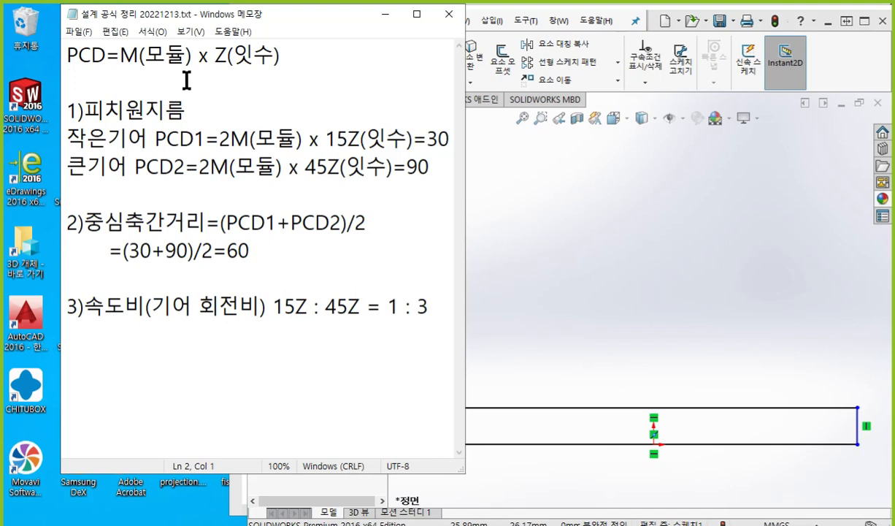
pyautogui.press('Return')
pyautogui.press('Up')
pyautogui.write('이')
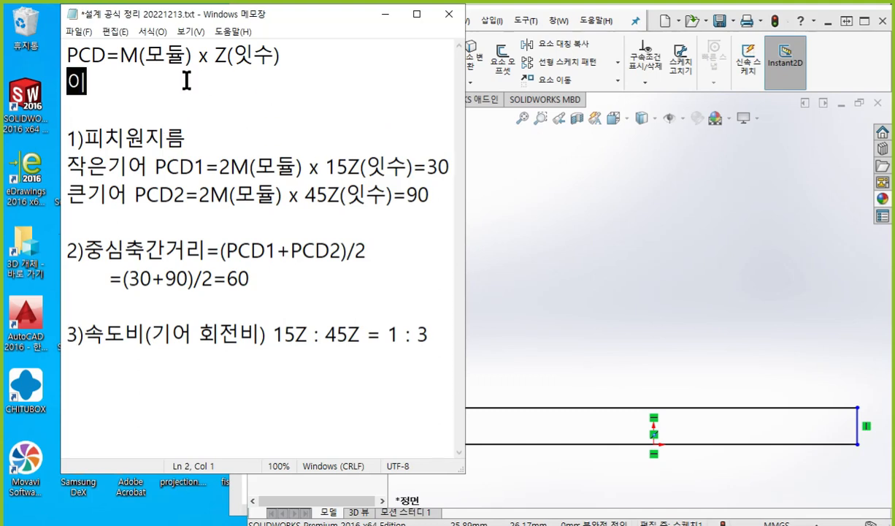
pyautogui.write('끝원지름')
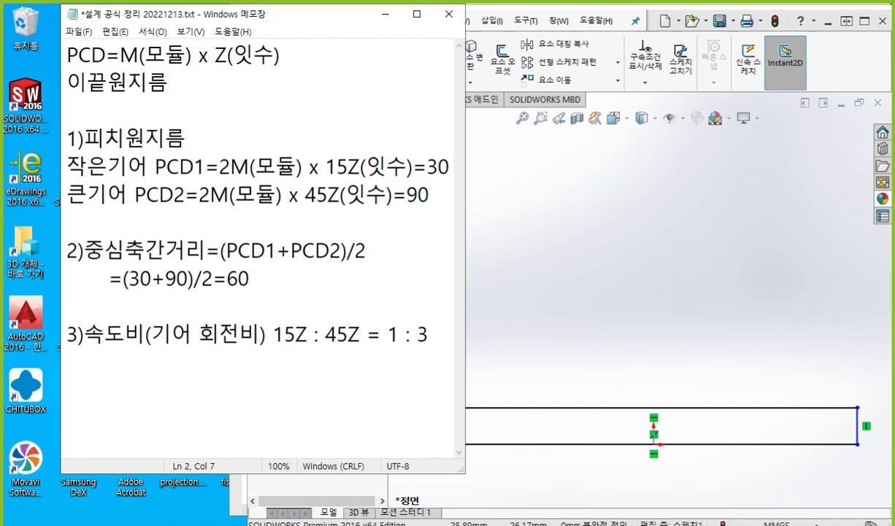
pyautogui.write(' =')
# Step: Continue the tip circle diameter line with the general formula "PCD+(2xM)=", reusing the PCD text from the line above
pyautogui.moveTo(66, 55); pyautogui.dragTo(106, 56)
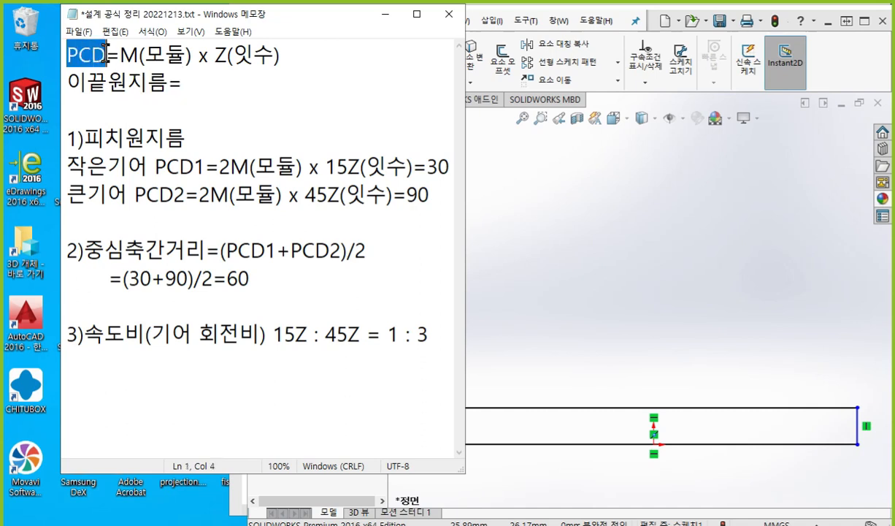
pyautogui.hotkey('ctrl', 'c')
pyautogui.click(231, 102)
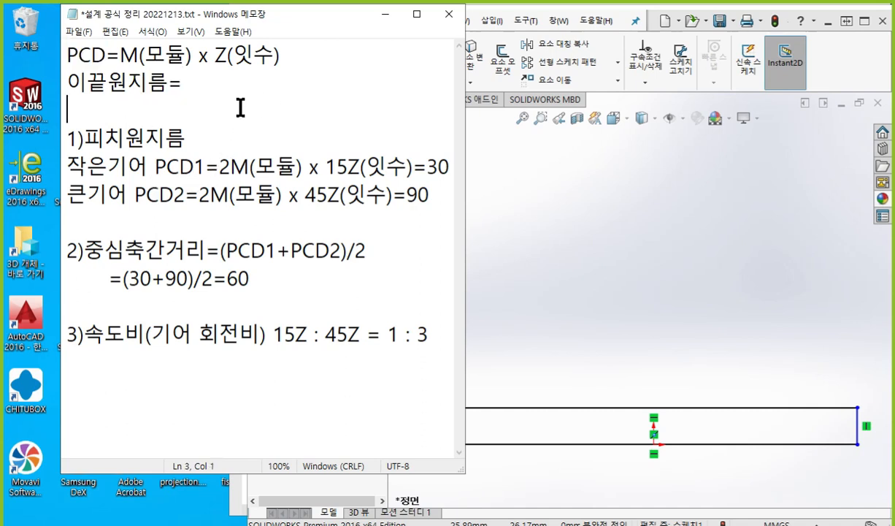
pyautogui.click(202, 86)
pyautogui.hotkey('ctrl', 'v')
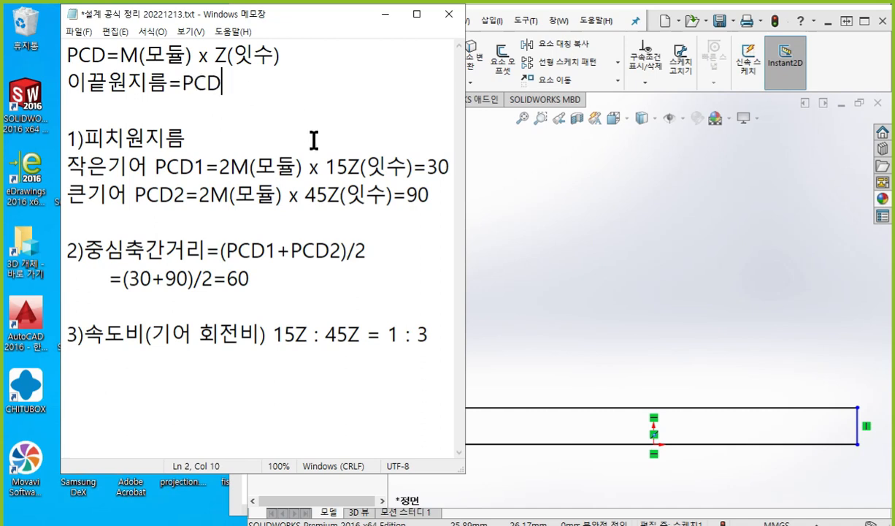
pyautogui.write('+(2x')
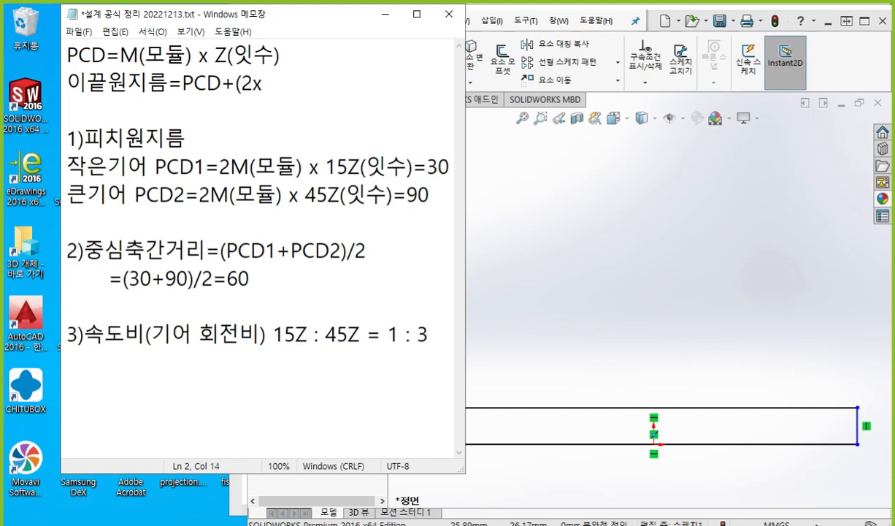
pyautogui.write('M)')
pyautogui.write('=')
# Step: Extend the tip circle diameter line with the large gear's terms "PCD2+(2x2)", copying PCD2 from the large gear line
pyautogui.moveTo(407, 195); pyautogui.dragTo(426, 197)
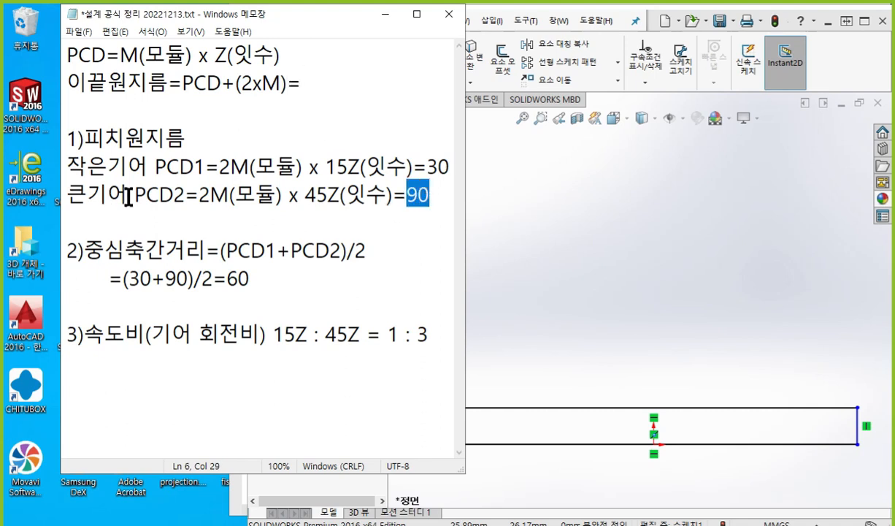
pyautogui.moveTo(134, 196); pyautogui.dragTo(185, 195)
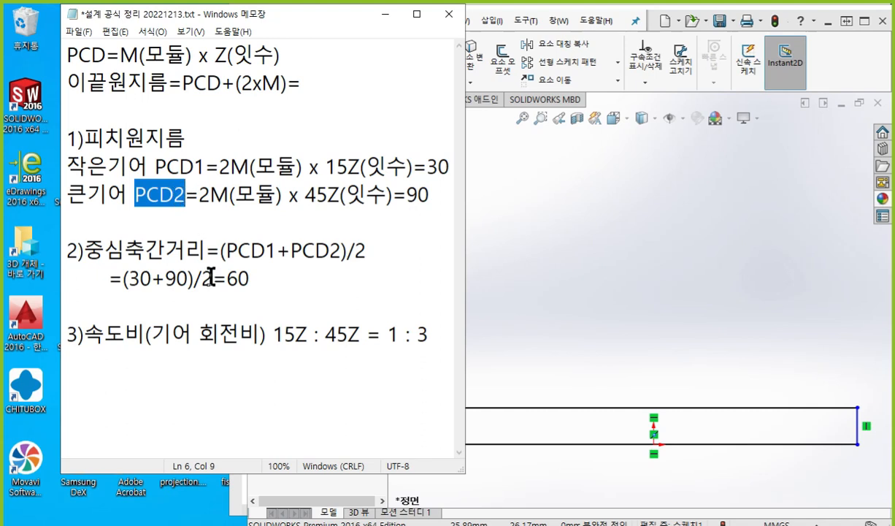
pyautogui.click(306, 79)
pyautogui.hotkey('ctrl', 'v')
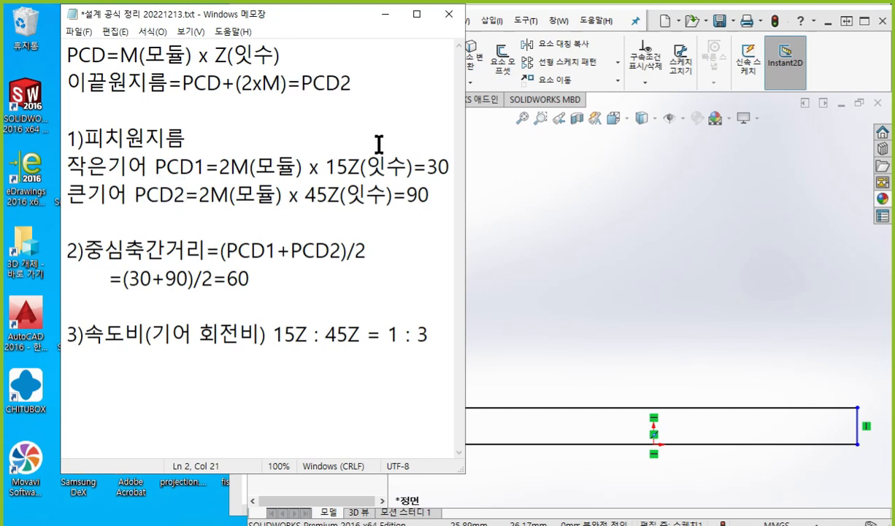
pyautogui.write('+(2x2')
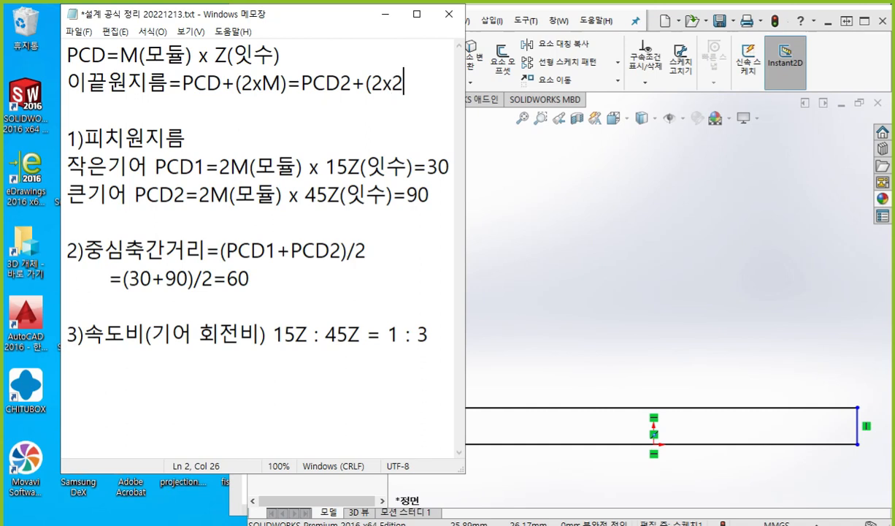
pyautogui.write(')')
# Step: Add the calculation "=90+4=94" on an indented new line below the tip circle diameter formula
pyautogui.press('Return')
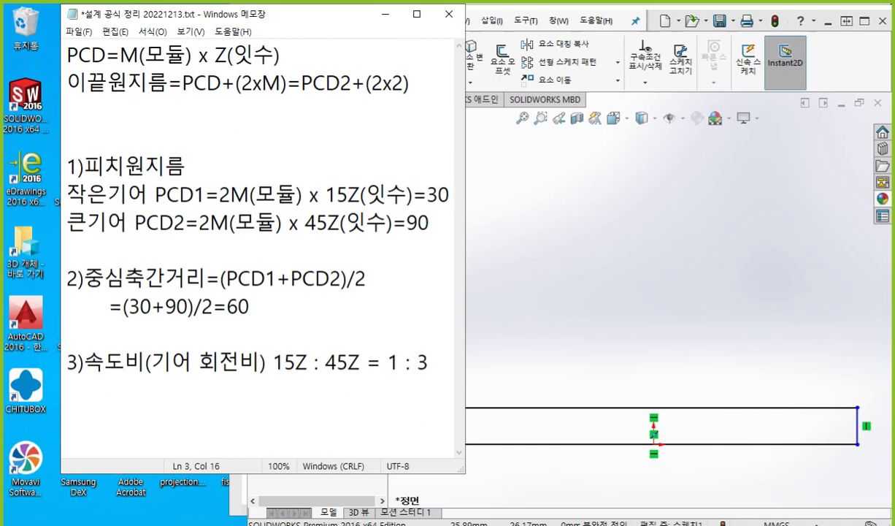
pyautogui.write('=90+4')
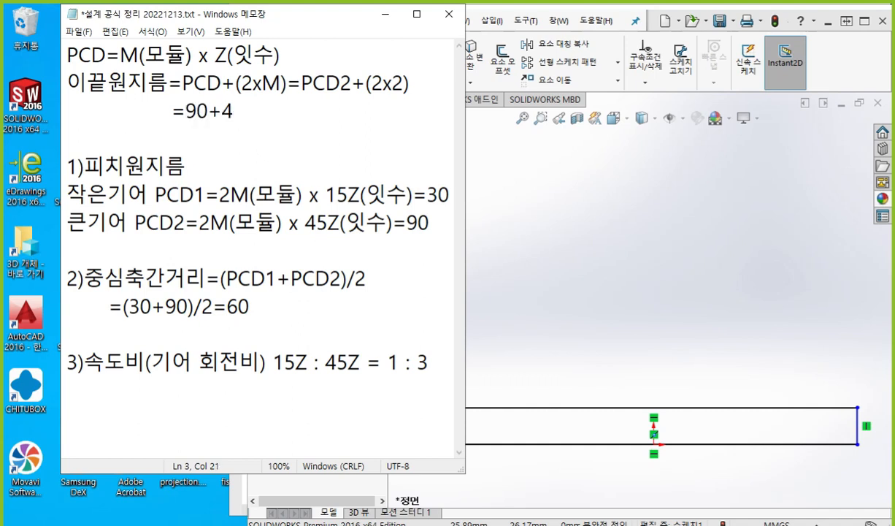
pyautogui.write('=94')
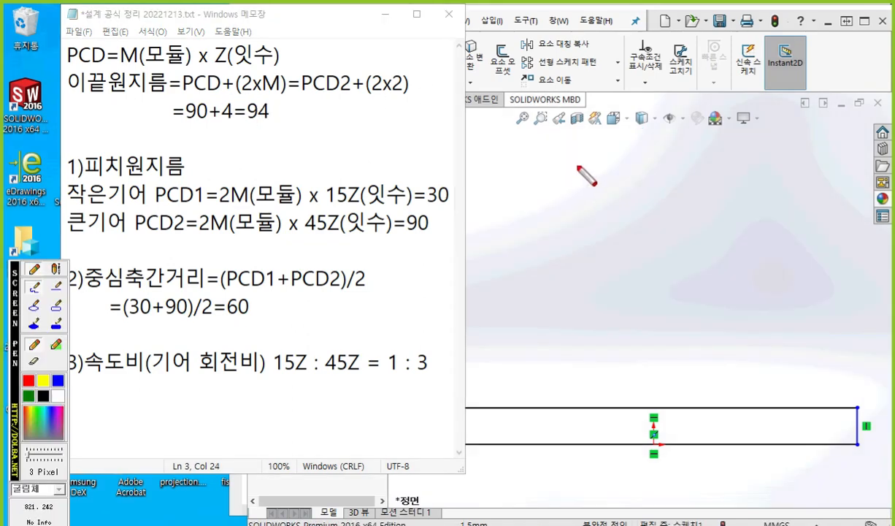
# Step: Draw a toothed gear outline with a tip circle and diameter arrow above the base plate using the screen pen, and underline 94 in the notes
pyautogui.moveTo(580, 166)
pyautogui.mouseDown()
pyautogui.moveTo(572, 196)
pyautogui.moveTo(610, 180)
pyautogui.moveTo(607, 203)
pyautogui.moveTo(640, 197)
pyautogui.moveTo(657, 213)
pyautogui.moveTo(644, 232)
pyautogui.moveTo(653, 235)
pyautogui.moveTo(649, 257)
pyautogui.moveTo(677, 277)
pyautogui.moveTo(668, 299)
pyautogui.moveTo(647, 290)
pyautogui.moveTo(631, 303)
pyautogui.mouseUp()
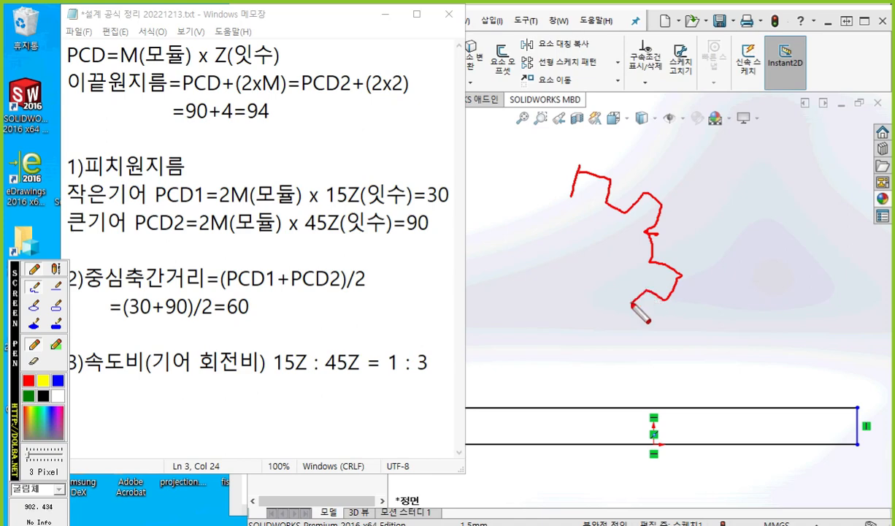
pyautogui.moveTo(681, 276)
pyautogui.mouseDown()
pyautogui.moveTo(675, 298)
pyautogui.moveTo(487, 248)
pyautogui.moveTo(608, 184)
pyautogui.moveTo(641, 190)
pyautogui.mouseUp()
pyautogui.moveTo(519, 191); pyautogui.dragTo(610, 341)
pyautogui.moveTo(593, 330); pyautogui.dragTo(609, 340)
pyautogui.moveTo(519, 208); pyautogui.dragTo(547, 210)
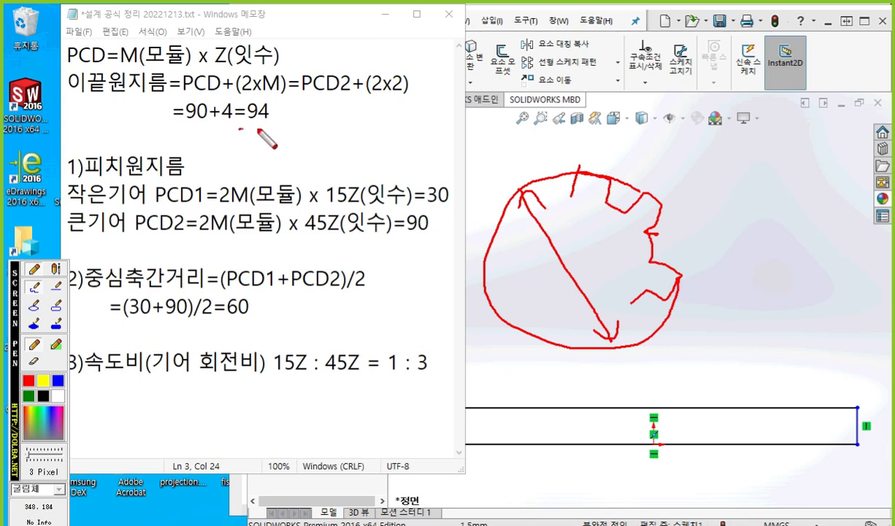
pyautogui.moveTo(239, 130); pyautogui.dragTo(270, 132)
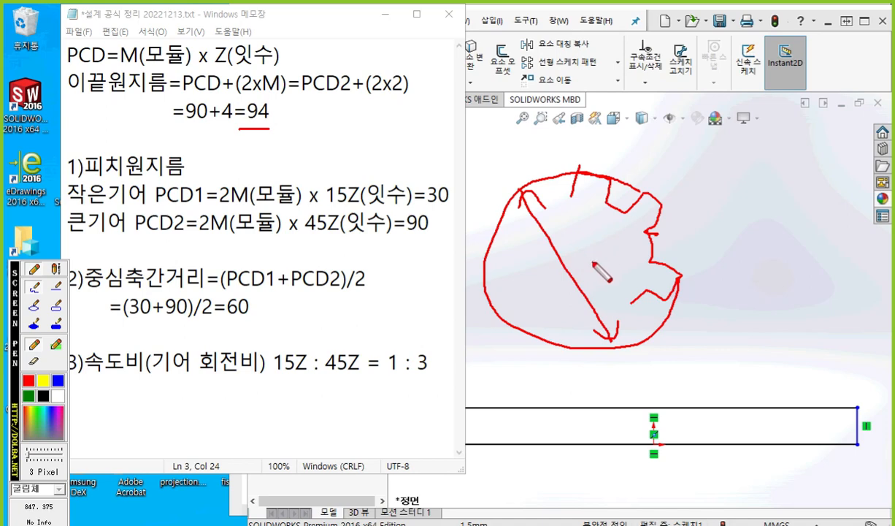
# Step: Annotate the gear's center hole, center-to-plate height and clearance arrows, write 47 + 10 beside them, and clear all pen marks
pyautogui.moveTo(591, 264)
pyautogui.mouseDown()
pyautogui.moveTo(598, 251)
pyautogui.moveTo(593, 409)
pyautogui.moveTo(599, 403)
pyautogui.mouseUp()
pyautogui.moveTo(589, 263); pyautogui.dragTo(604, 262)
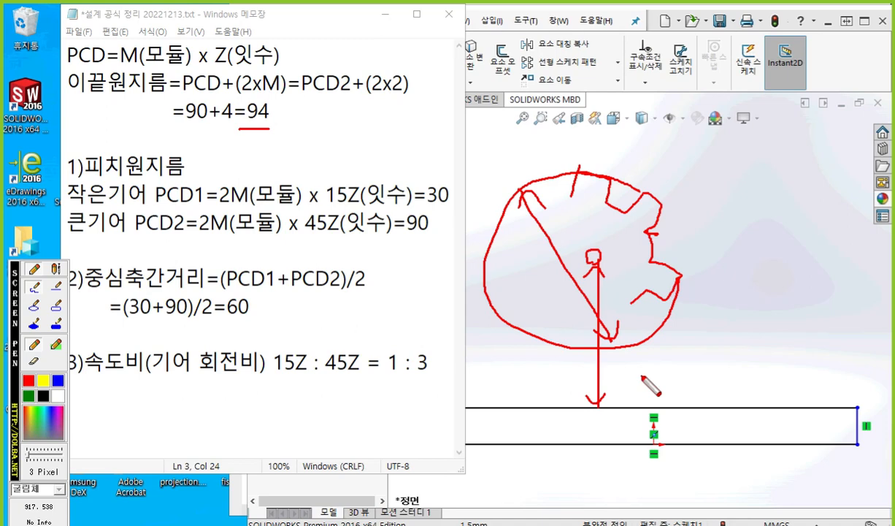
pyautogui.moveTo(629, 396)
pyautogui.mouseDown()
pyautogui.moveTo(629, 359)
pyautogui.moveTo(643, 368)
pyautogui.moveTo(630, 397)
pyautogui.moveTo(639, 387)
pyautogui.mouseUp()
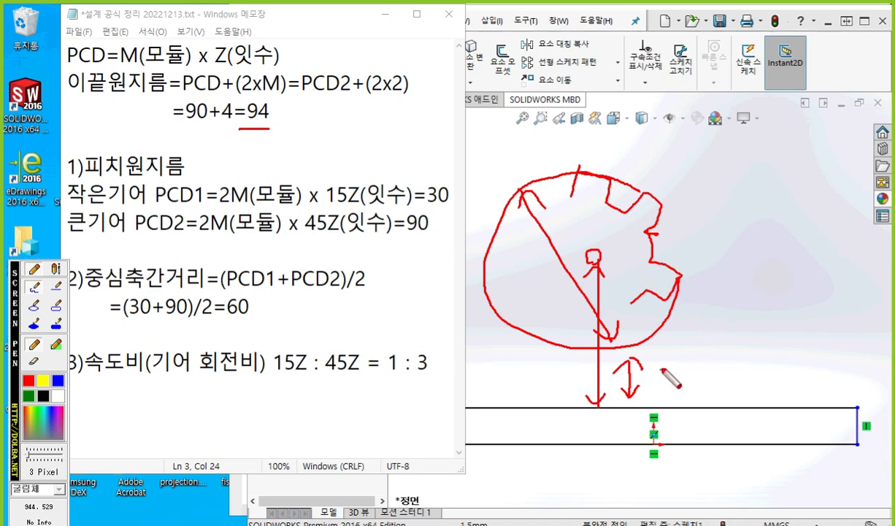
pyautogui.moveTo(548, 306)
pyautogui.mouseDown()
pyautogui.moveTo(555, 334)
pyautogui.moveTo(574, 335)
pyautogui.mouseUp()
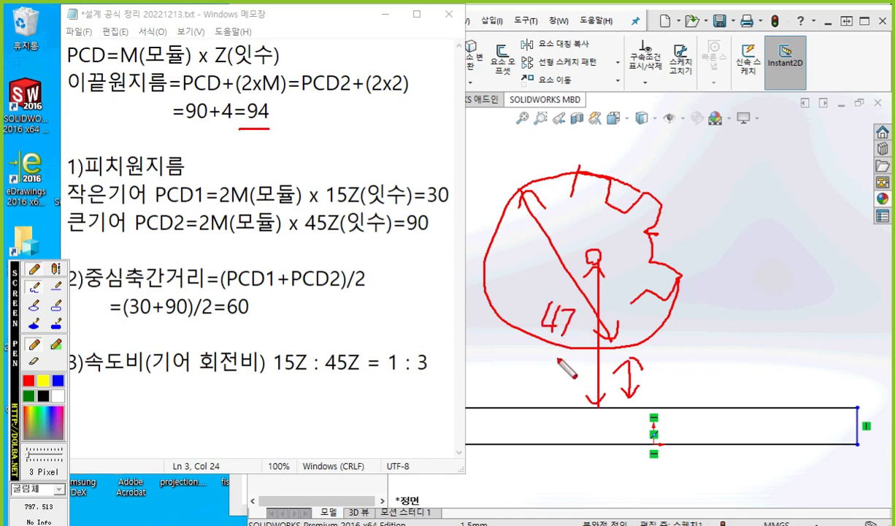
pyautogui.moveTo(548, 354)
pyautogui.mouseDown()
pyautogui.moveTo(569, 354)
pyautogui.moveTo(552, 380)
pyautogui.moveTo(567, 368)
pyautogui.mouseUp()
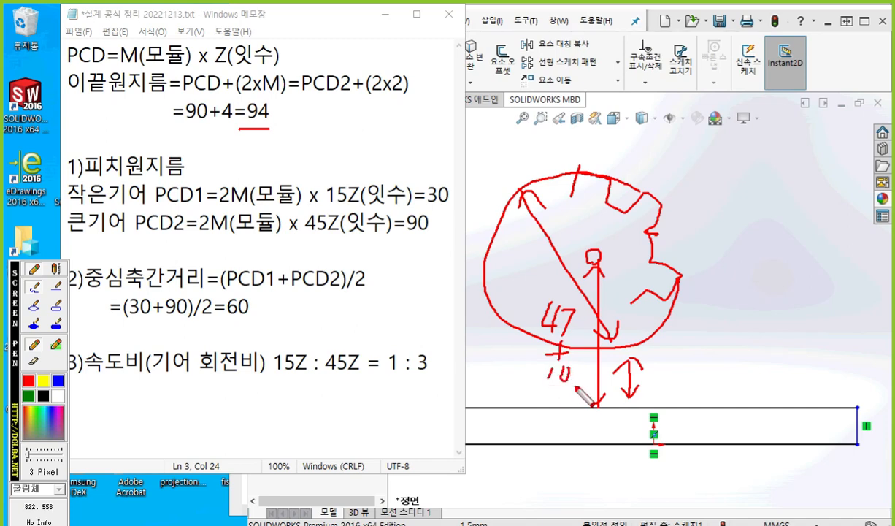
pyautogui.press('Escape')
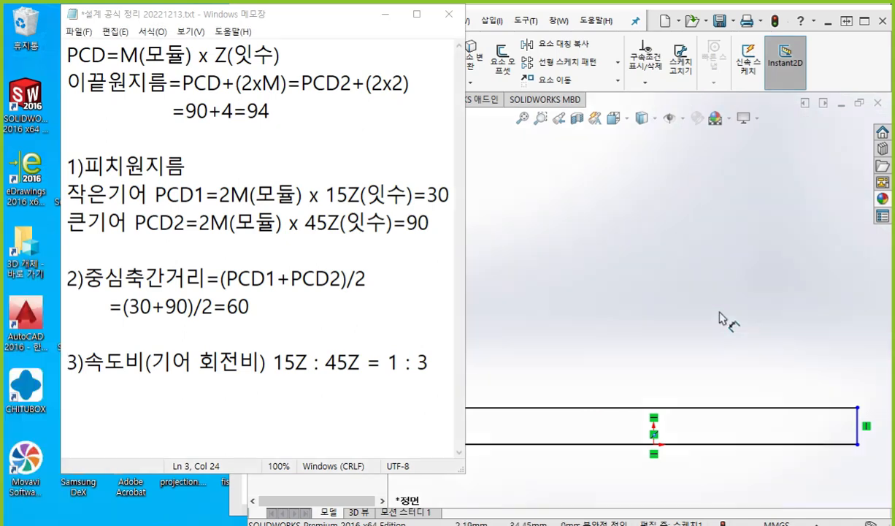
# Step: Switch to SOLIDWORKS and sketch a circle about 20 mm in diameter above the base plate
pyautogui.click(601, 265)
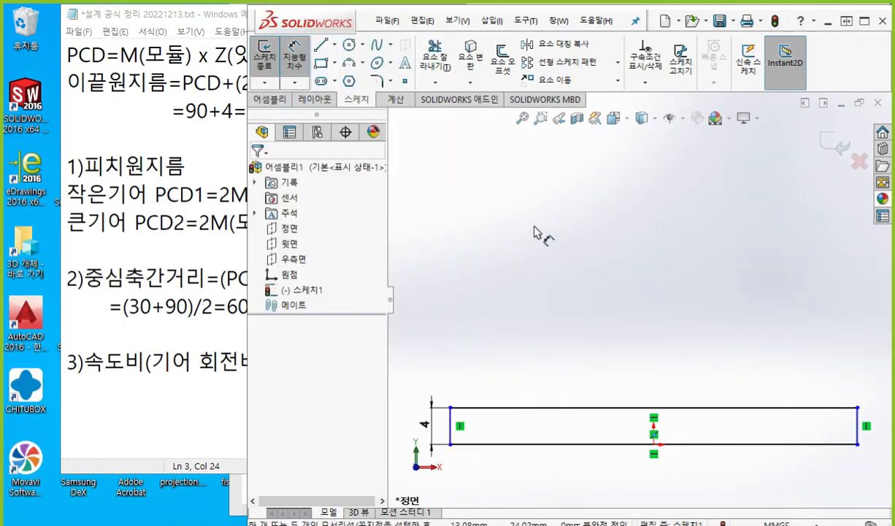
pyautogui.moveTo(525, 223); pyautogui.dragTo(626, 280, button='right')
pyautogui.click(546, 259)
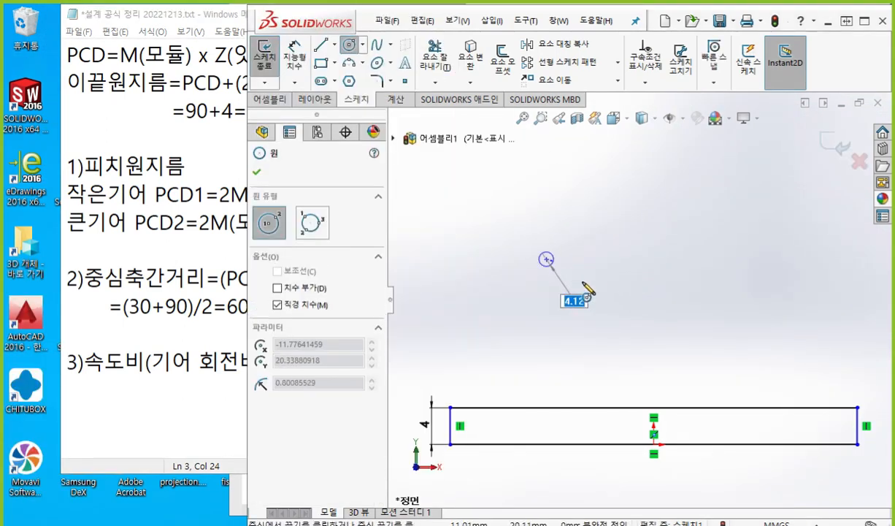
pyautogui.click(626, 306)
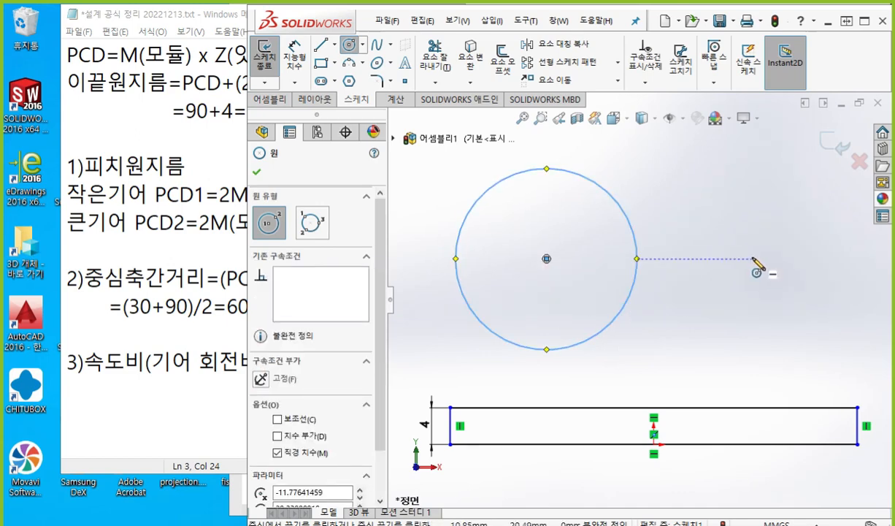
# Step: Dimension the circle's diameter as 90 mm for the large gear's pitch circle
pyautogui.rightClick(712, 242)
pyautogui.click(803, 222)
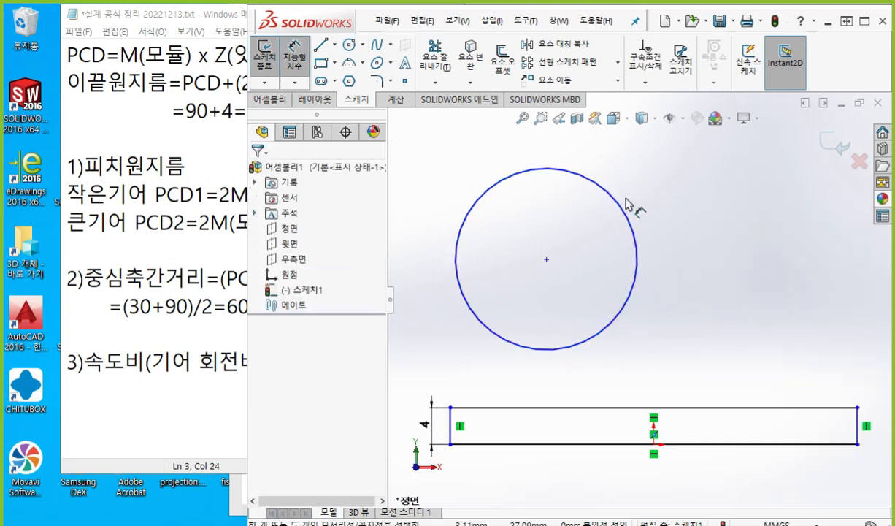
pyautogui.click(628, 211)
pyautogui.click(587, 231)
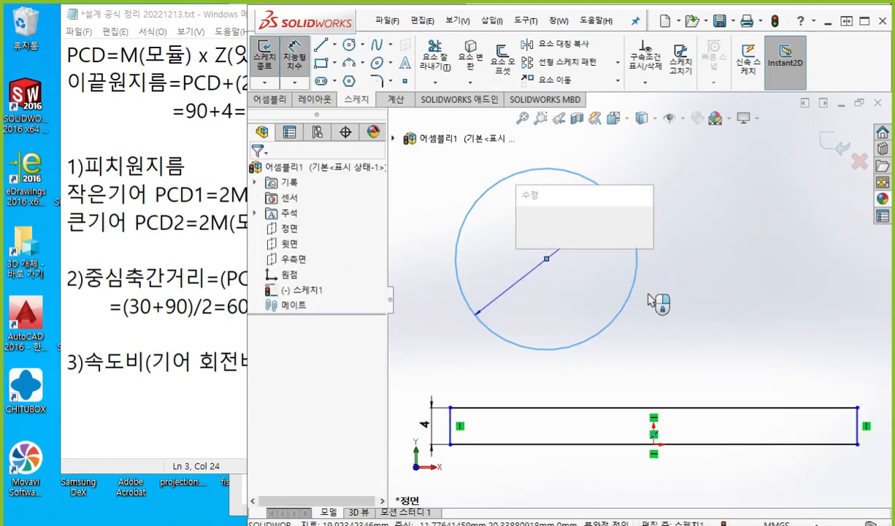
pyautogui.write('90')
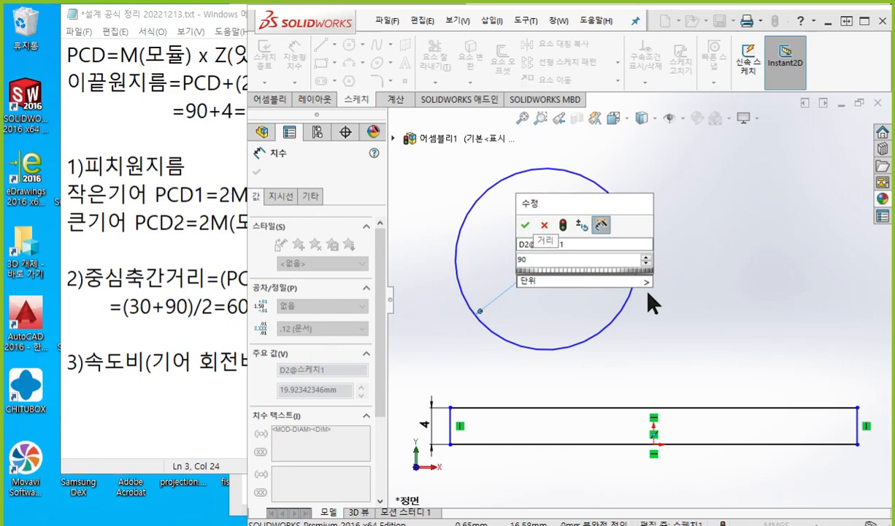
pyautogui.press('Return')
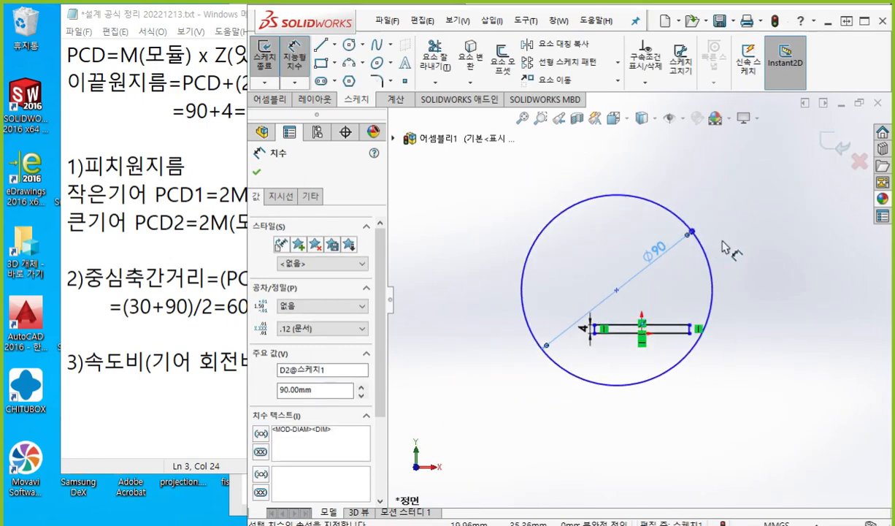
pyautogui.rightClick(735, 233)
pyautogui.click(786, 293)
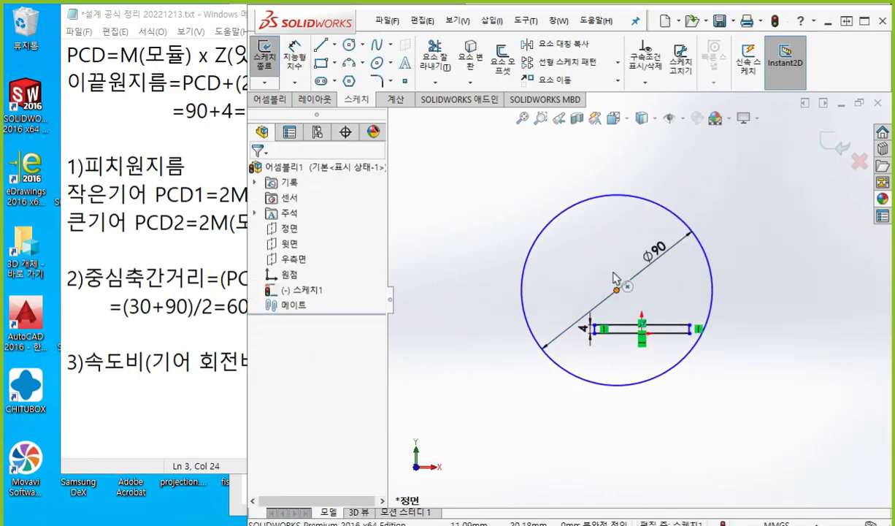
# Step: Move the 90 mm circle upward by its center so that it sits clear above the base plate
pyautogui.moveTo(617, 290); pyautogui.dragTo(607, 201)
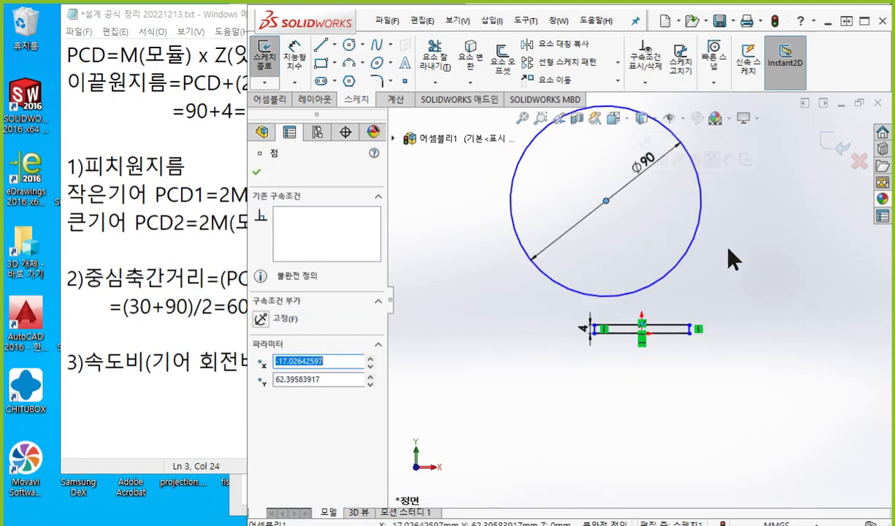
pyautogui.click(723, 253)
pyautogui.keyDown('ctrl'); pyautogui.moveTo(726, 260); pyautogui.dragTo(640, 293, button='middle'); pyautogui.keyUp('ctrl')
# Step: Dimension the vertical distance from the base plate's top edge to the circle's center as 57 mm
pyautogui.rightClick(667, 267)
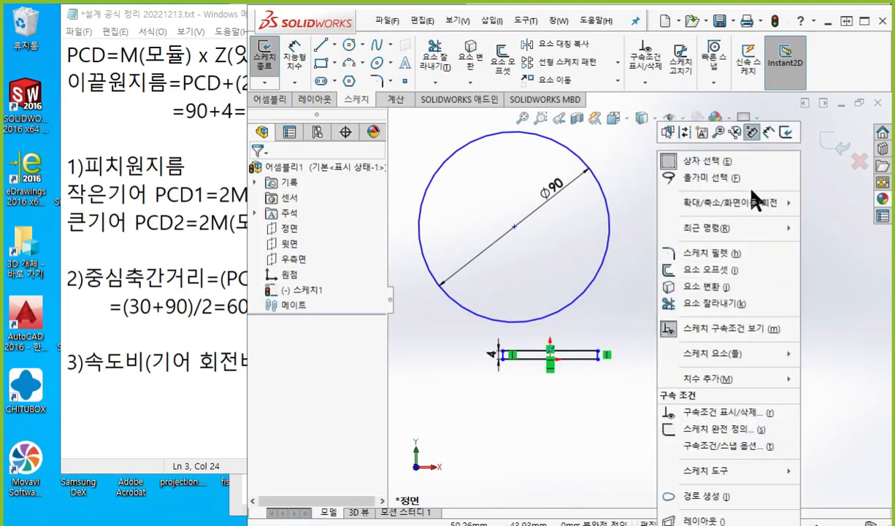
pyautogui.click(784, 128)
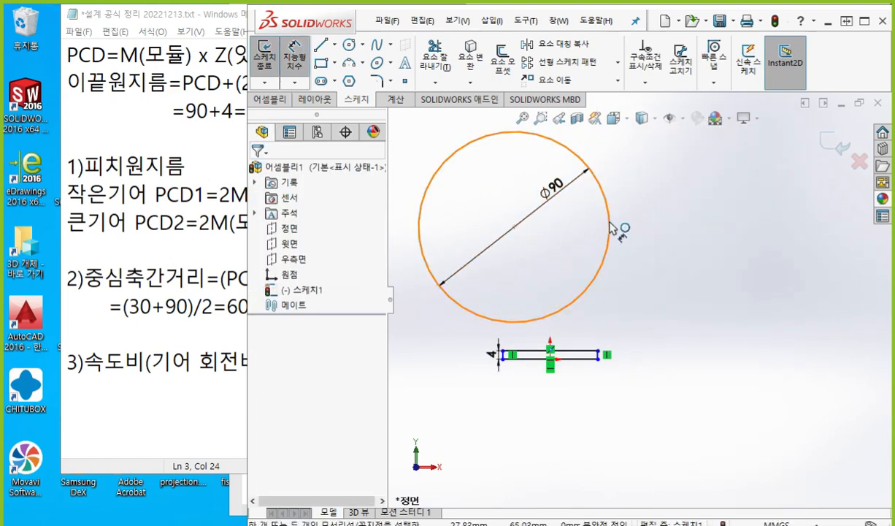
pyautogui.click(572, 305)
pyautogui.click(577, 356)
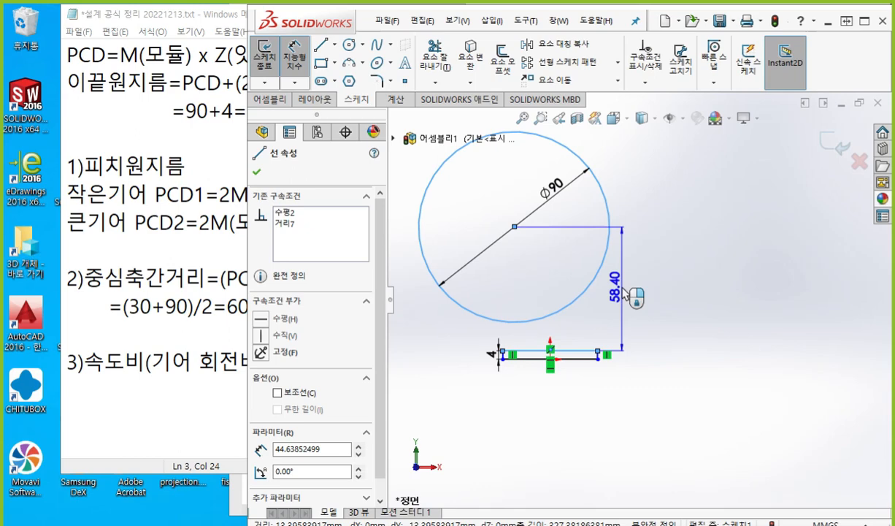
pyautogui.click(624, 290)
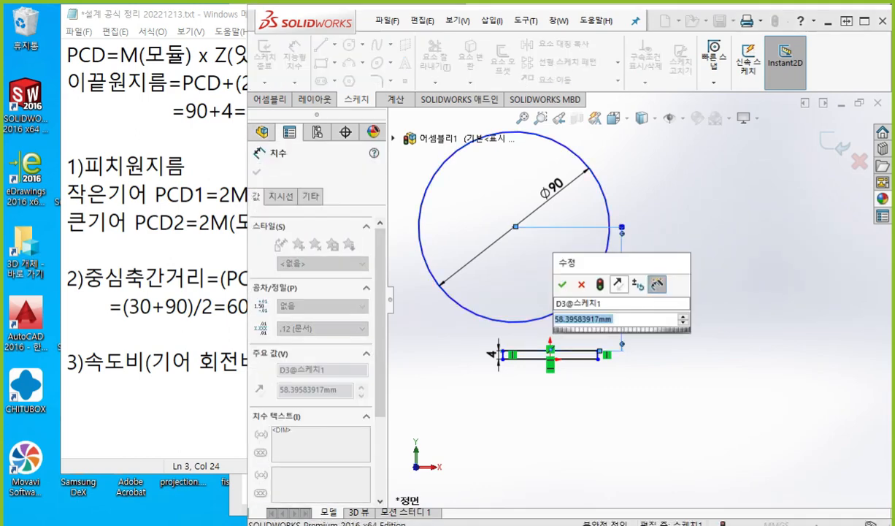
pyautogui.write('57')
pyautogui.press('Return')
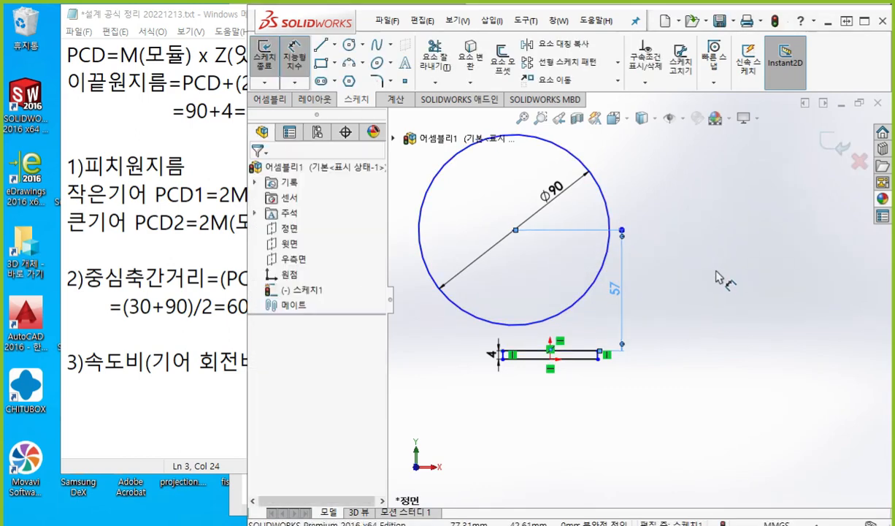
# Step: Add the prefix "PCD2=" to the circle's diameter dimension and shift its text toward the circle's center
pyautogui.keyDown('ctrl'); pyautogui.moveTo(702, 295); pyautogui.dragTo(737, 307, button='middle'); pyautogui.keyUp('ctrl')
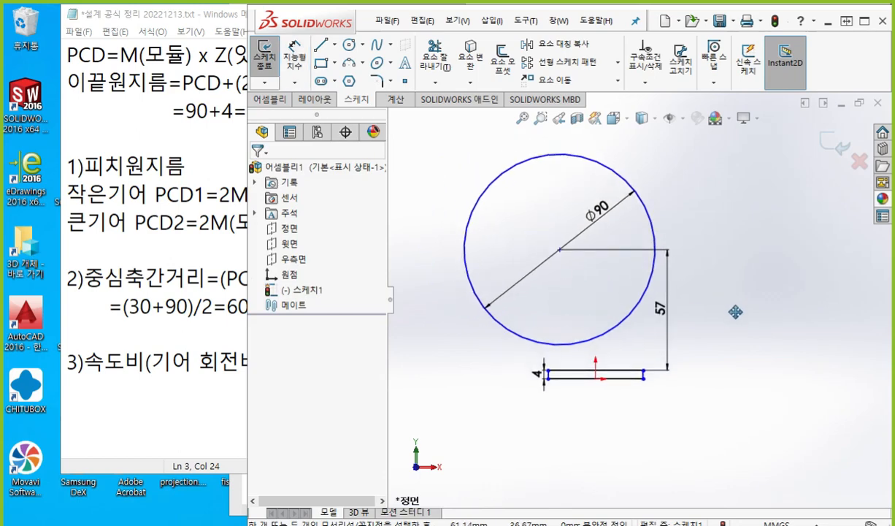
pyautogui.click(598, 214)
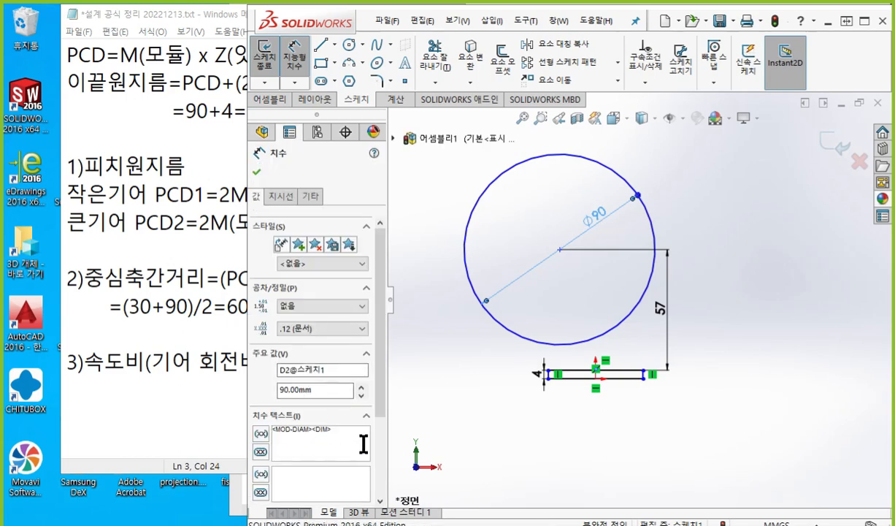
pyautogui.write('PCD')
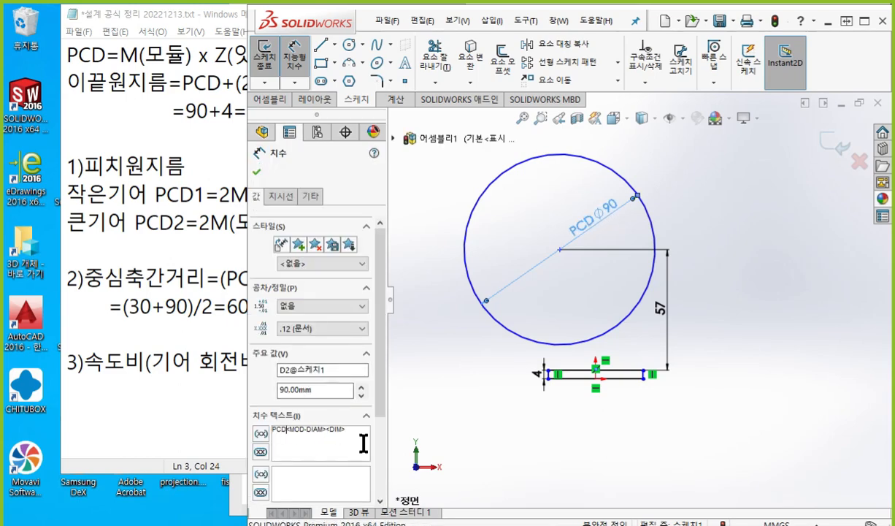
pyautogui.write('2')
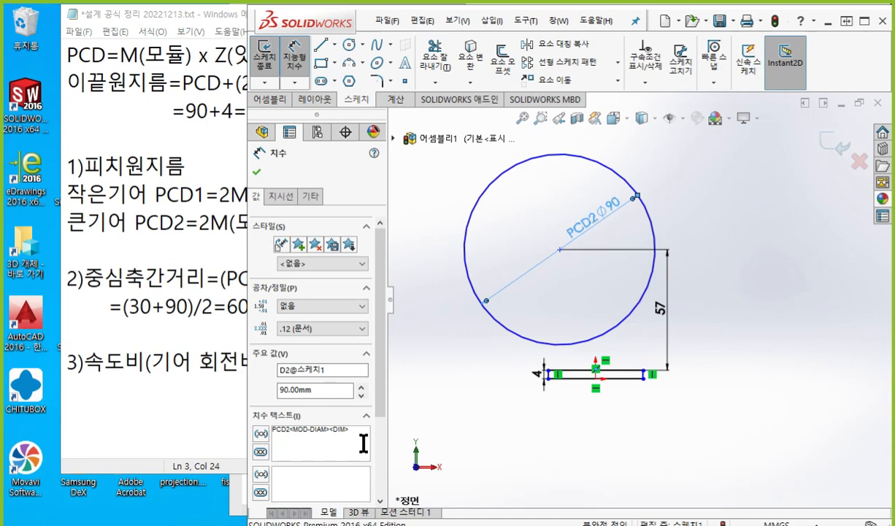
pyautogui.write('=')
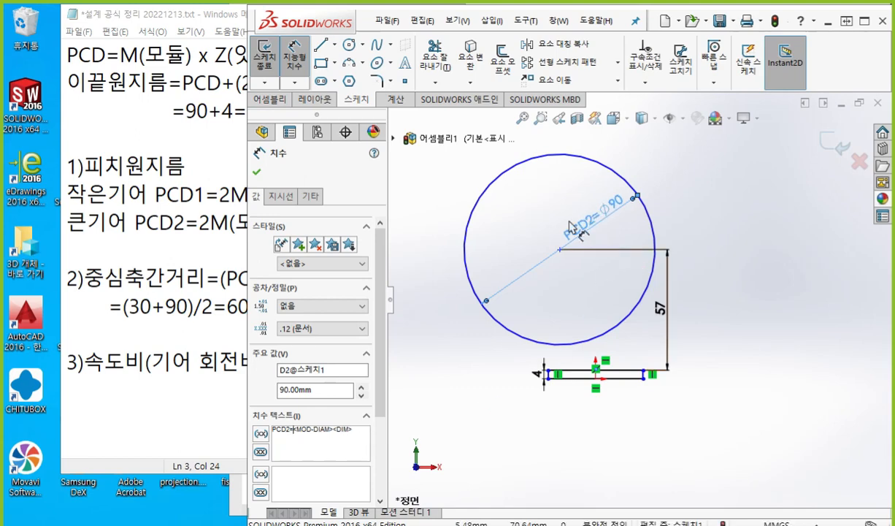
pyautogui.moveTo(579, 220); pyautogui.dragTo(554, 239)
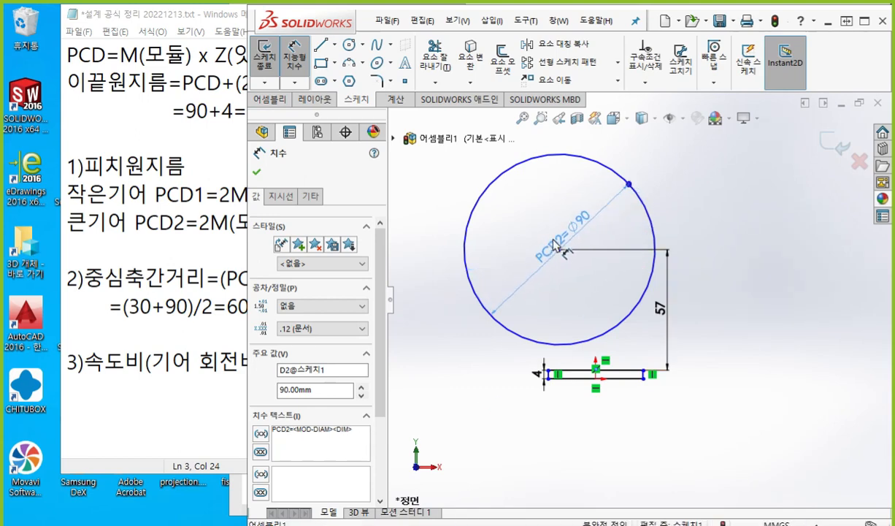
pyautogui.click(719, 257)
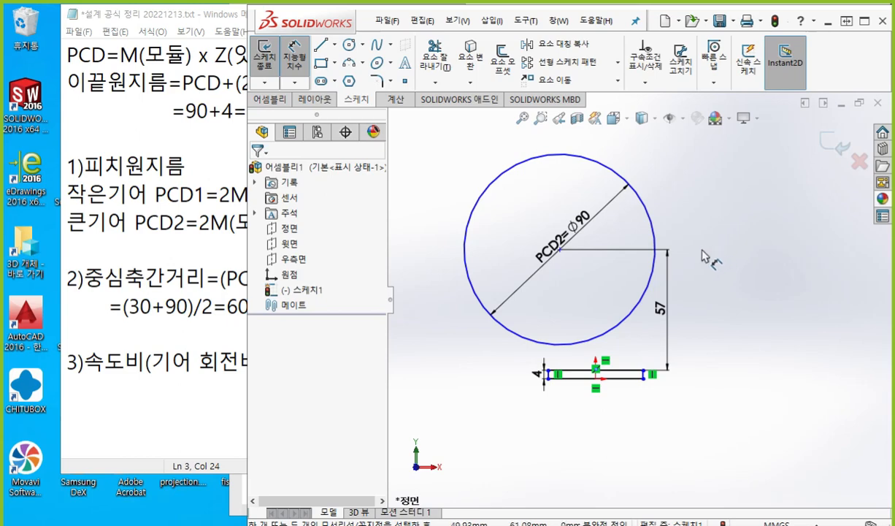
pyautogui.rightClick(713, 262)
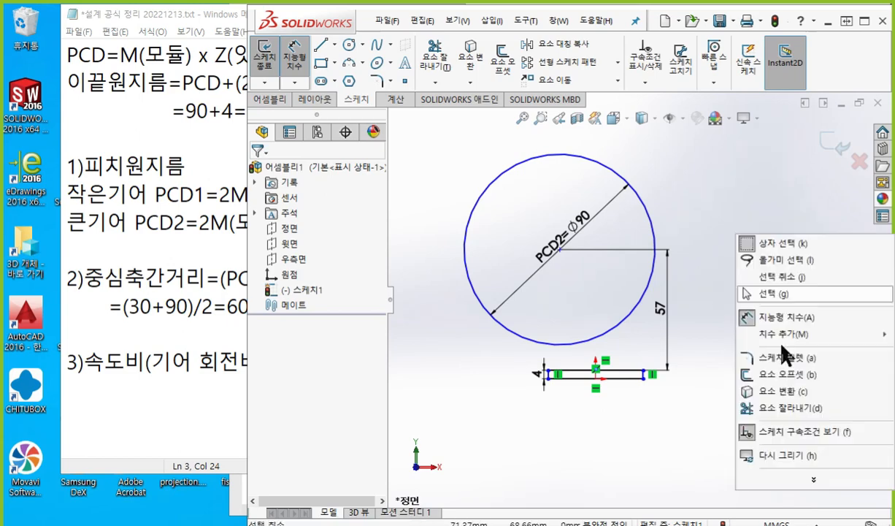
pyautogui.click(744, 287)
# Step: Add a driven vertical dimension between the pitch circle and the base plate's top edge
pyautogui.scroll(-2, 599, 325)
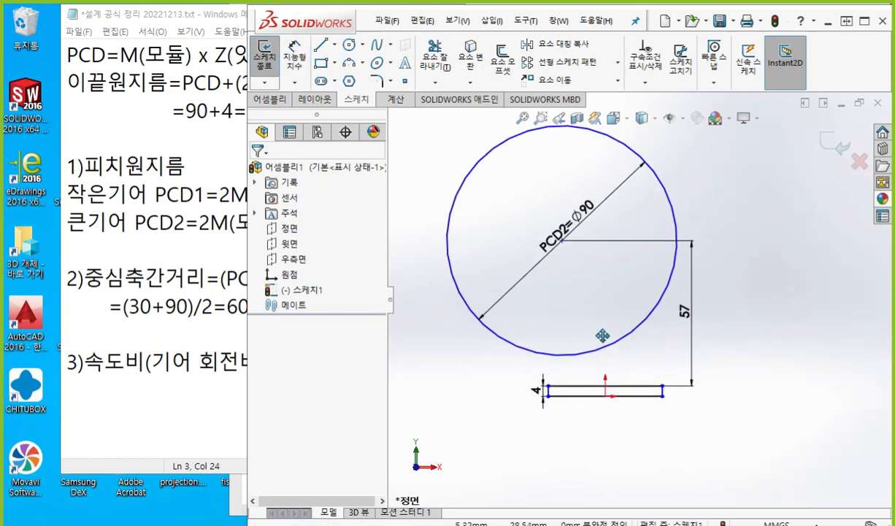
pyautogui.rightClick(734, 290)
pyautogui.click(807, 129)
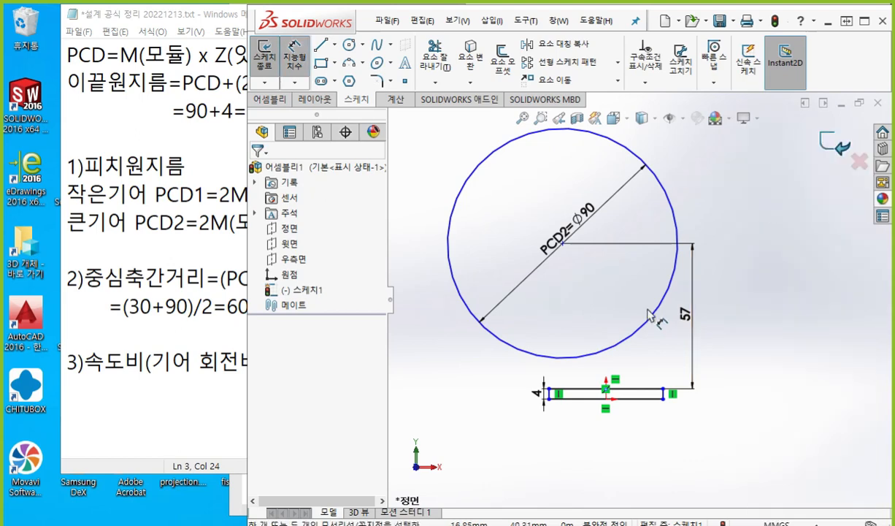
pyautogui.click(561, 358)
pyautogui.click(567, 388)
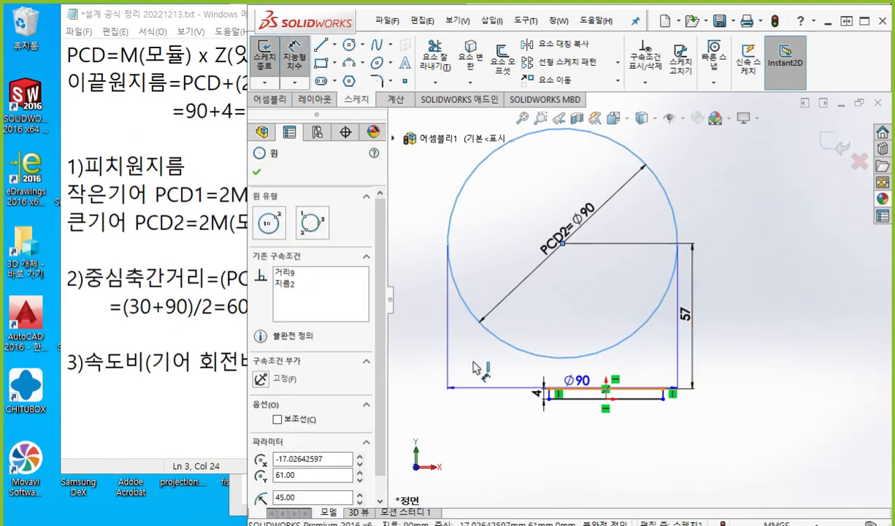
pyautogui.click(485, 374)
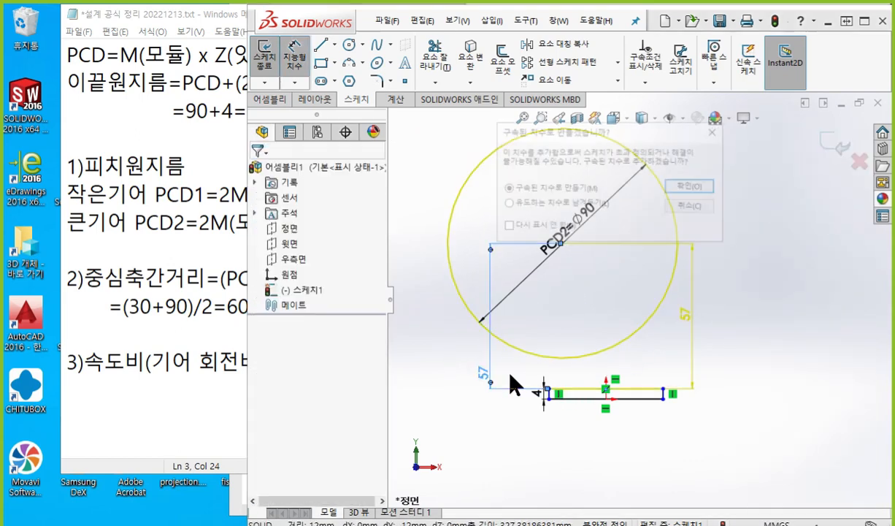
pyautogui.click(689, 186)
# Step: Set the driven dimension's first arc condition to minimum (최소) so it measures from the circle's lowest point
pyautogui.click(290, 198)
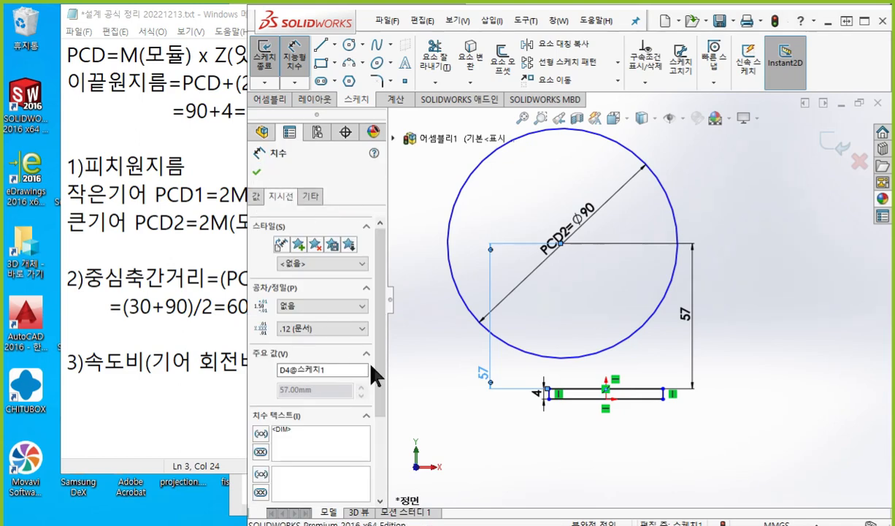
pyautogui.moveTo(377, 321); pyautogui.dragTo(386, 453)
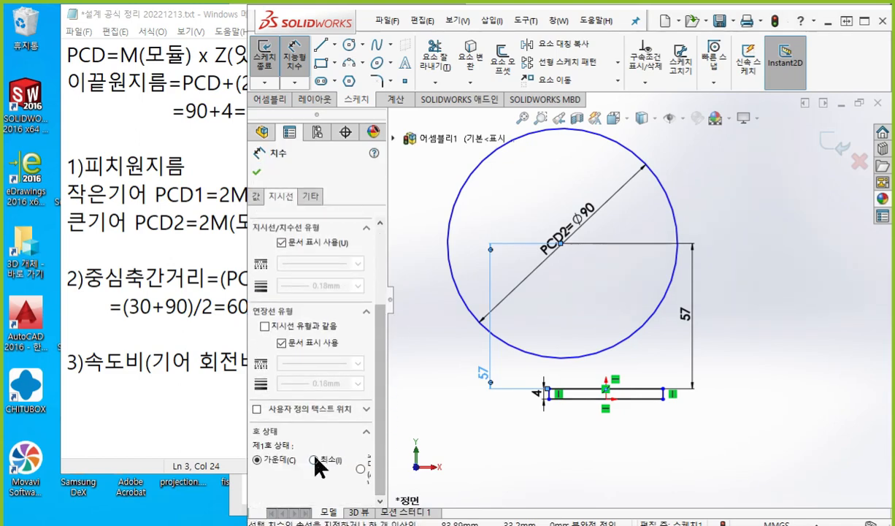
pyautogui.click(314, 460)
pyautogui.click(484, 376)
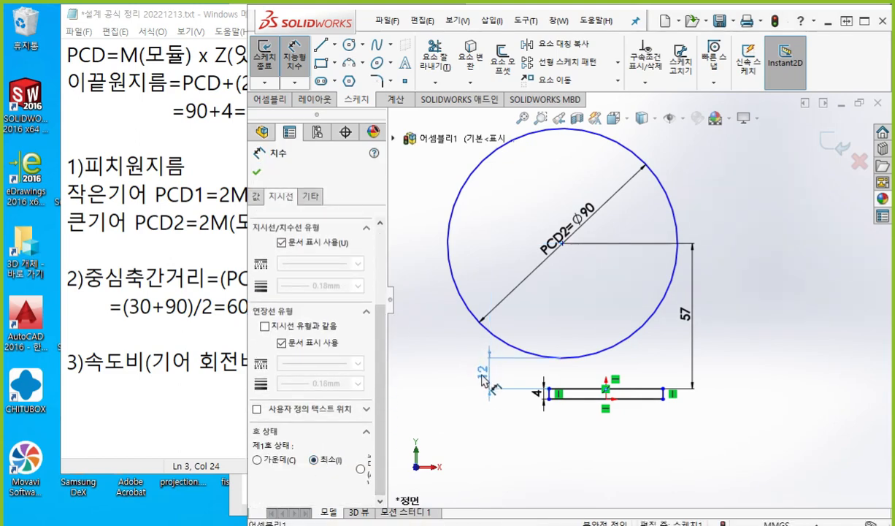
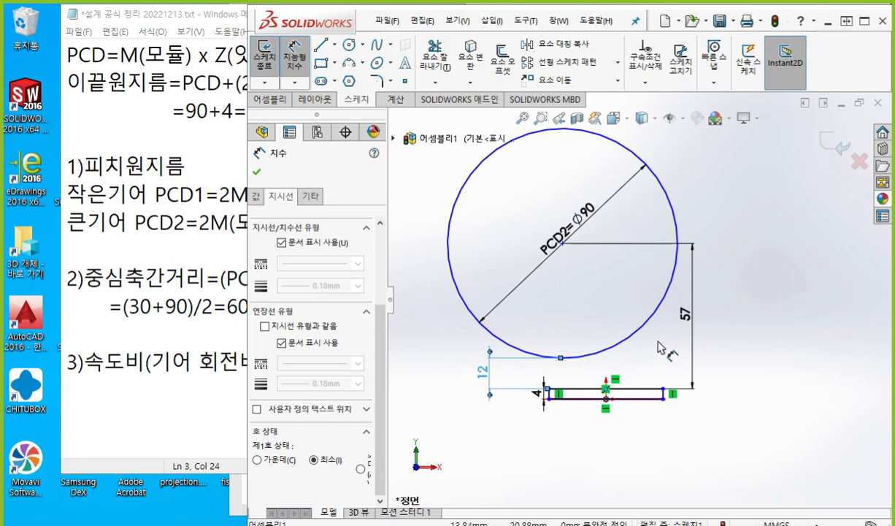
pyautogui.press('Escape')
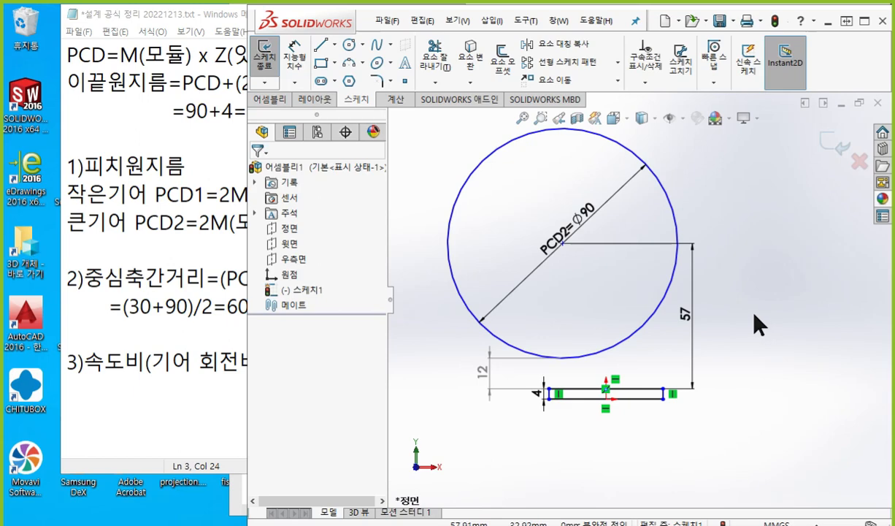
# Step: Move the PCD2 diameter dimension text up along its line, away from the circle's center point
pyautogui.keyDown('ctrl'); pyautogui.moveTo(756, 320); pyautogui.dragTo(759, 334, button='middle'); pyautogui.keyUp('ctrl')
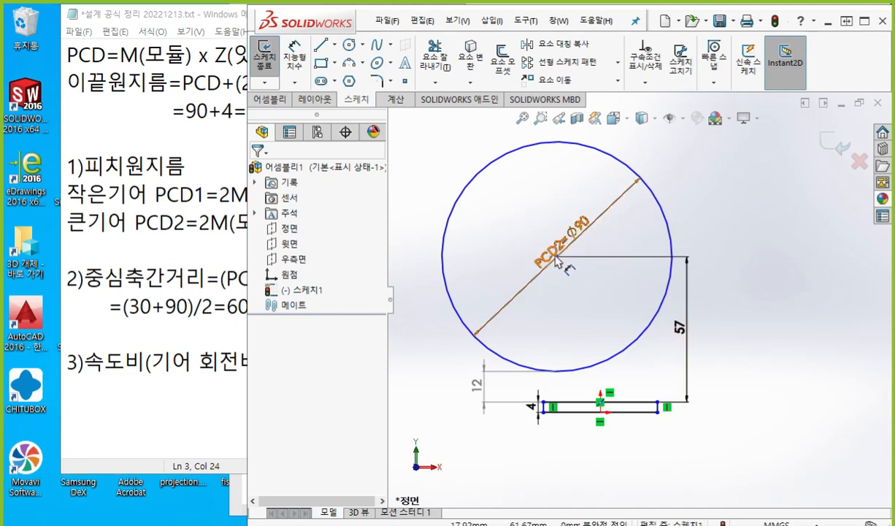
pyautogui.scroll(-2, 566, 270)
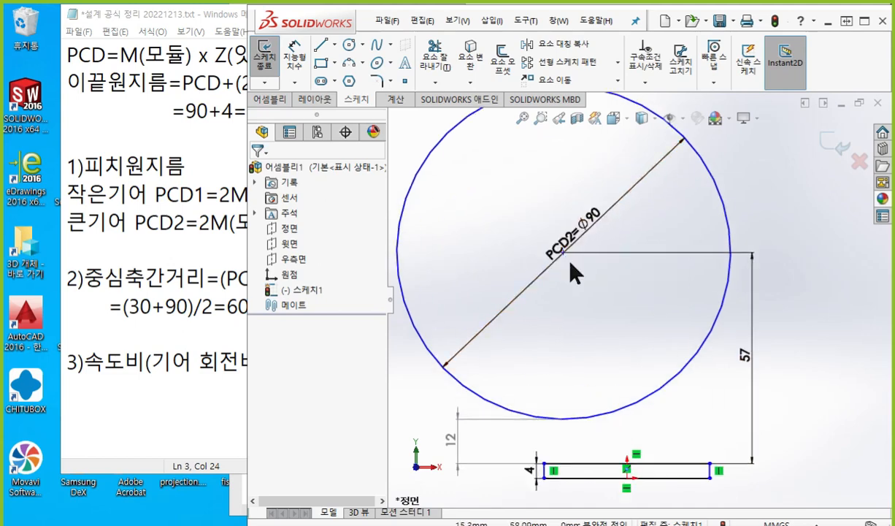
pyautogui.moveTo(589, 225); pyautogui.dragTo(640, 181)
pyautogui.click(608, 296)
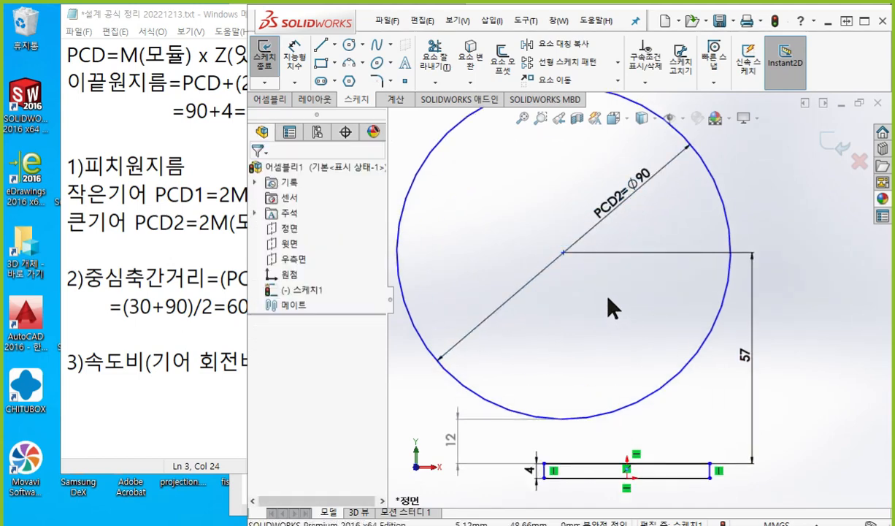
# Step: Move the PCD2 circle's center point horizontally away from the plate's origin, to about X -43 mm
pyautogui.scroll(2, 608, 300)
pyautogui.moveTo(576, 261); pyautogui.dragTo(499, 270)
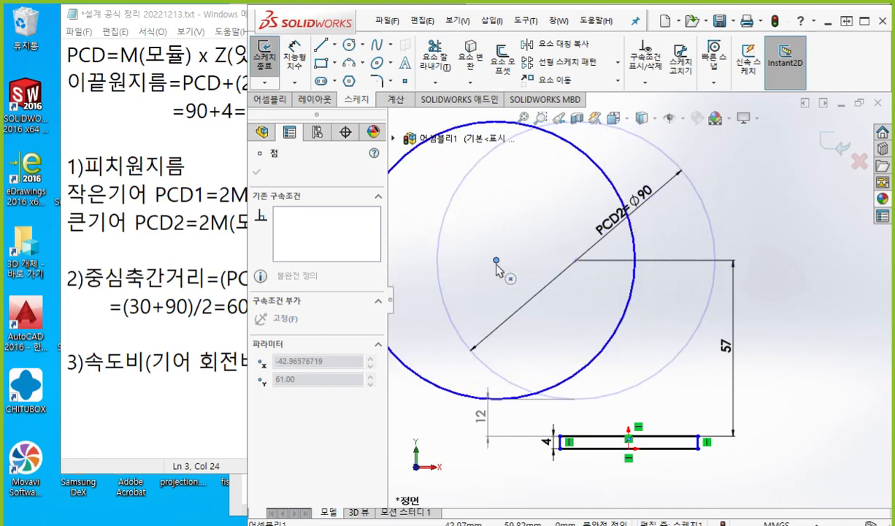
# Step: Cross out the base plate's origin and mark an arrow toward the shifted circle center with the screen pen, then clear the marks
pyautogui.hotkey('ctrl', 'alt', 'p')
pyautogui.moveTo(648, 422); pyautogui.dragTo(612, 486)
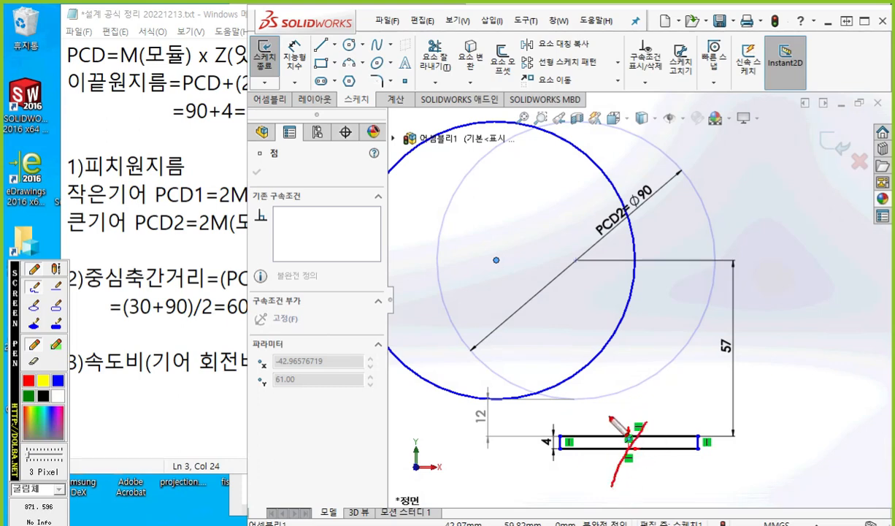
pyautogui.moveTo(612, 418); pyautogui.dragTo(655, 483)
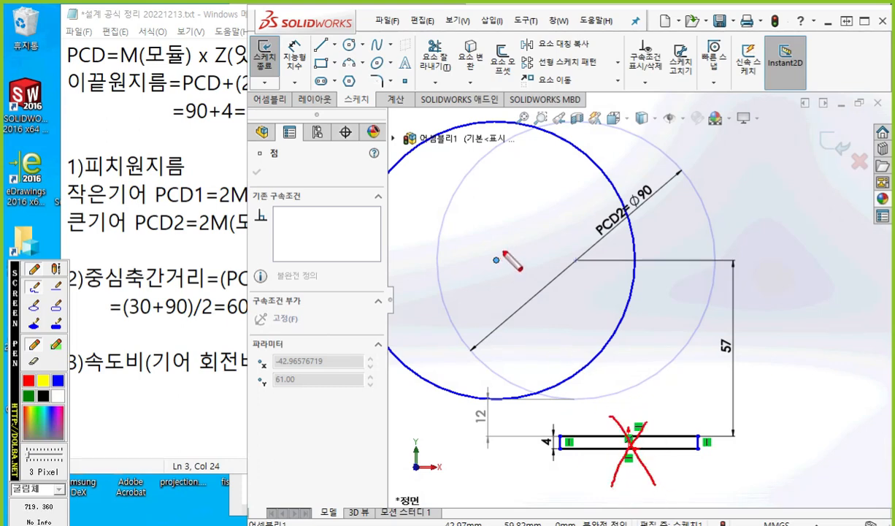
pyautogui.moveTo(558, 257)
pyautogui.mouseDown()
pyautogui.moveTo(509, 263)
pyautogui.moveTo(523, 283)
pyautogui.mouseUp()
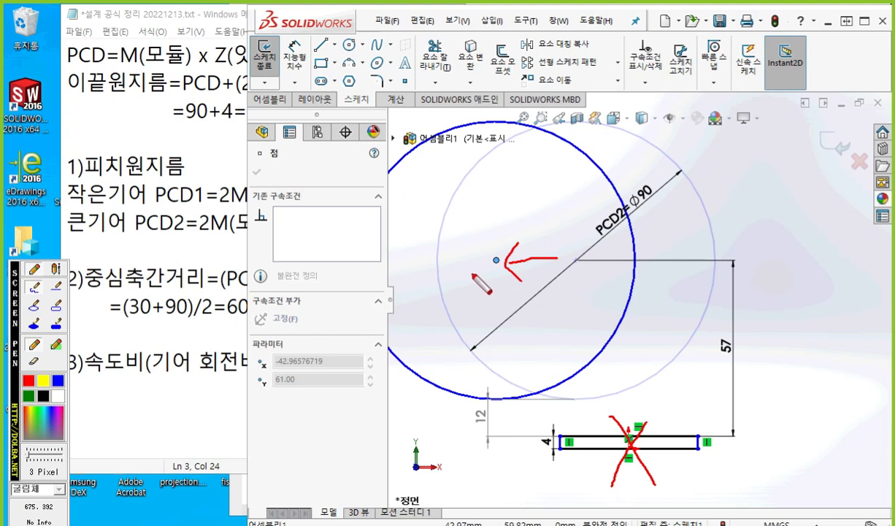
pyautogui.press('Escape')
# Step: Shift the PCD2 circle's center farther from the base plate along the same height, to about X -64.5 mm
pyautogui.click(789, 329)
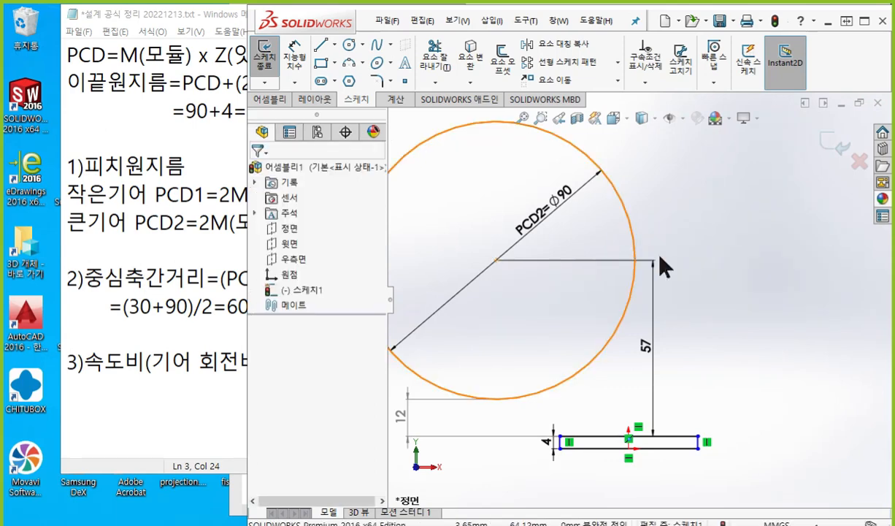
pyautogui.scroll(2, 699, 278)
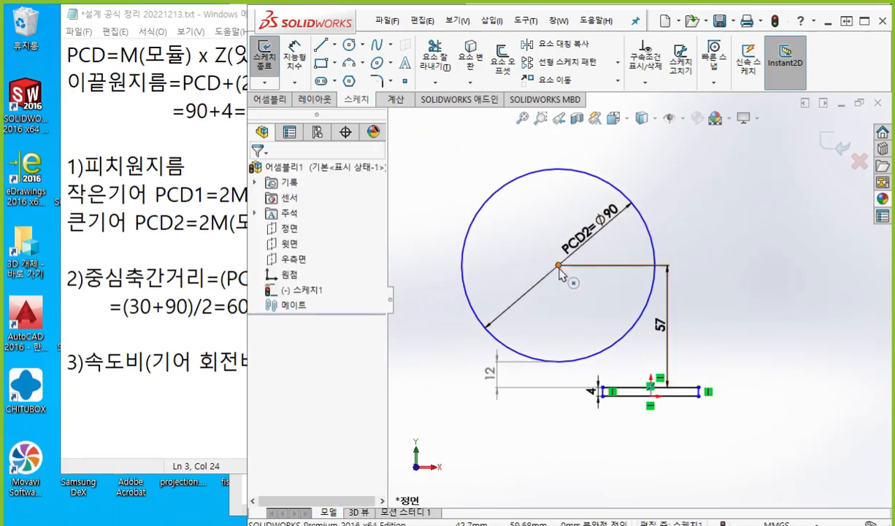
pyautogui.moveTo(560, 266); pyautogui.dragTo(512, 265)
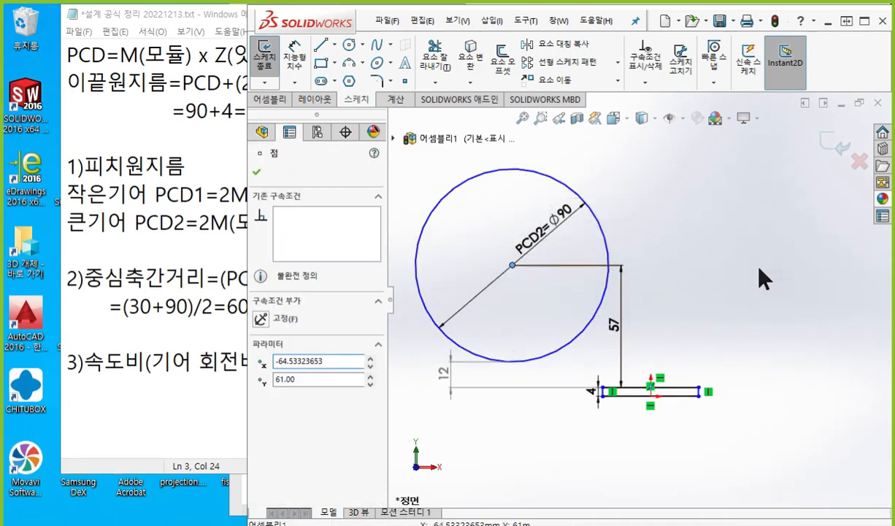
pyautogui.click(763, 278)
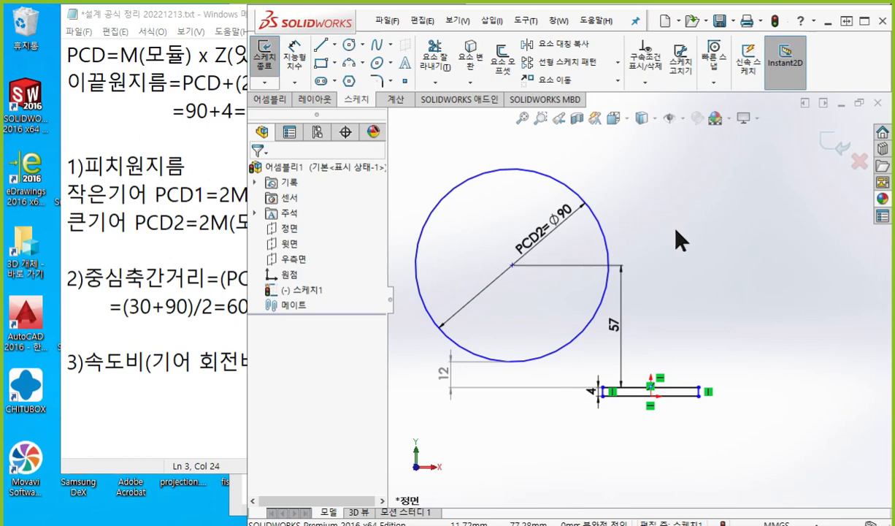
# Step: Sketch a second circle about 47 mm in diameter above the base plate, clear of the PCD2 circle
pyautogui.moveTo(661, 235); pyautogui.dragTo(726, 233, button='right')
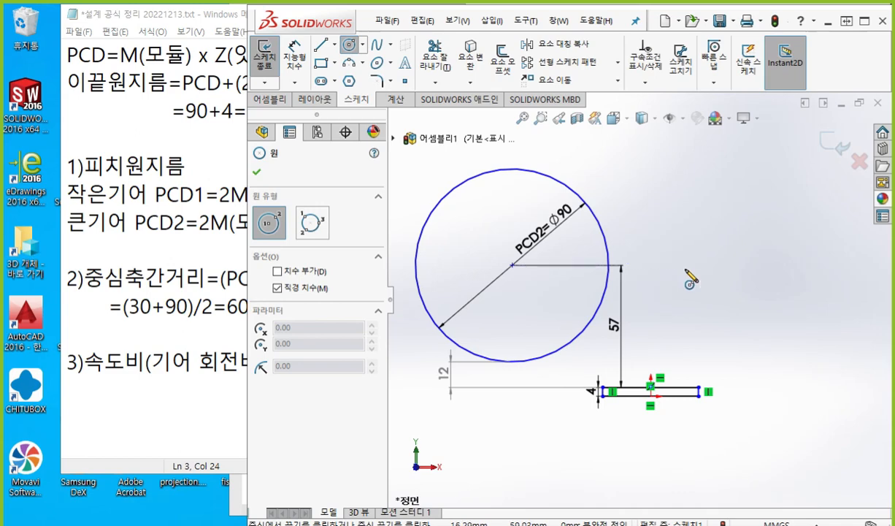
pyautogui.click(705, 241)
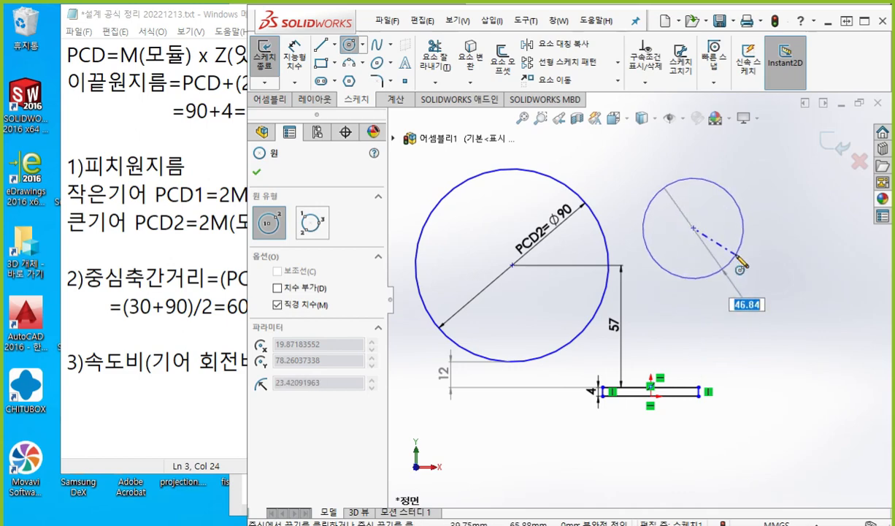
pyautogui.click(744, 263)
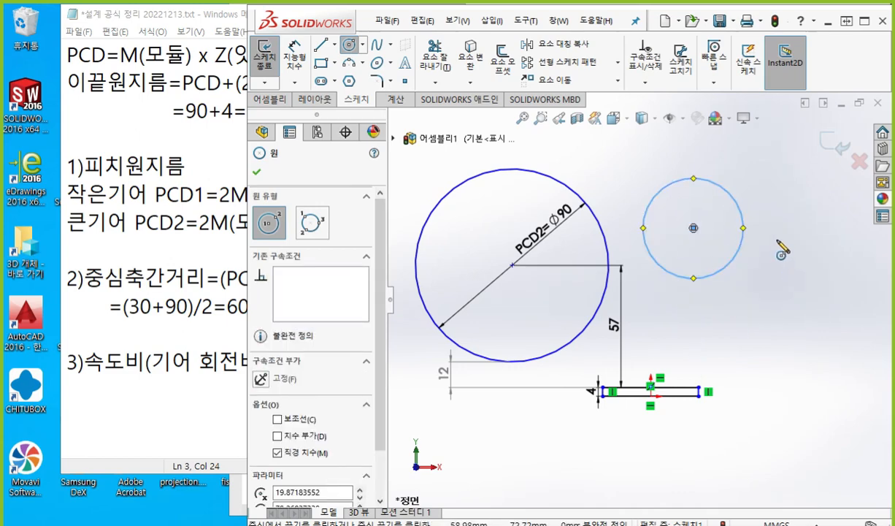
# Step: Dimension the second circle's diameter with Smart Dimension and set it to 30 mm
pyautogui.rightClick(782, 241)
pyautogui.click(866, 218)
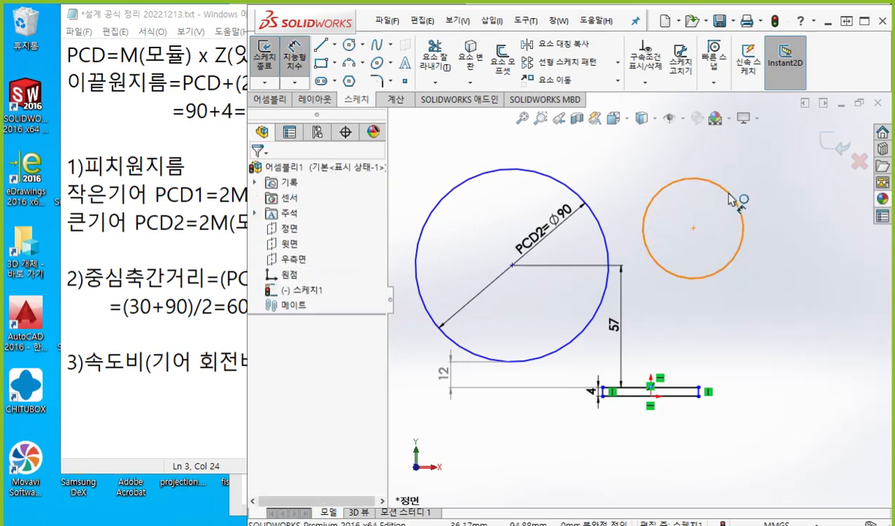
pyautogui.click(731, 193)
pyautogui.click(716, 241)
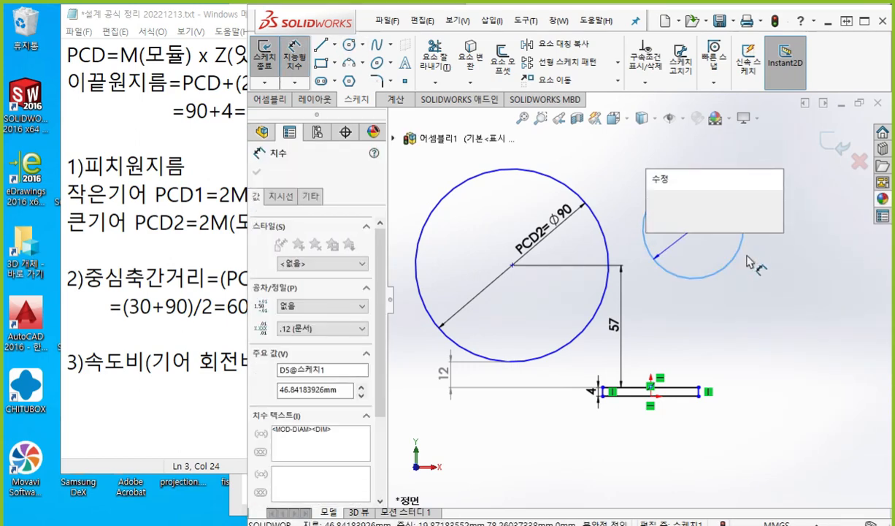
pyautogui.write('30')
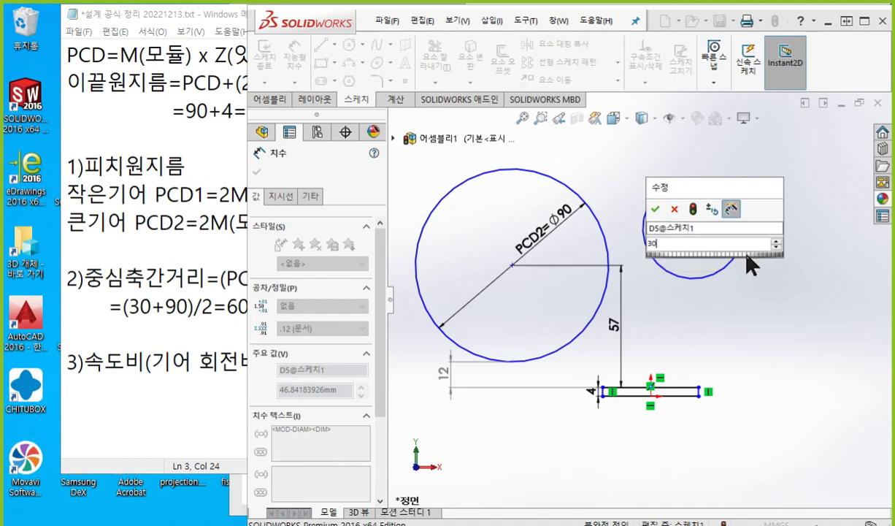
pyautogui.press('Return')
# Step: Copy the label "PCD1" from the small gear's pitch diameter line in the Notepad calculation notes
pyautogui.click(160, 14)
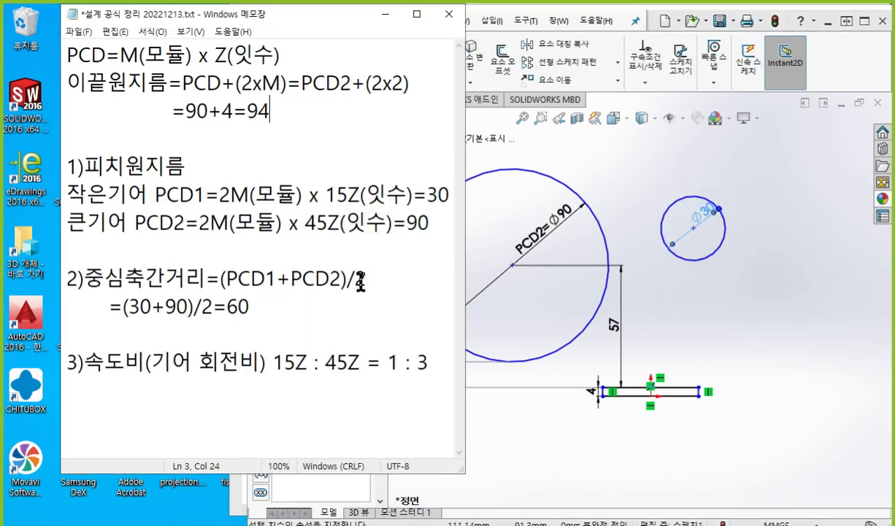
pyautogui.moveTo(414, 194); pyautogui.dragTo(453, 196)
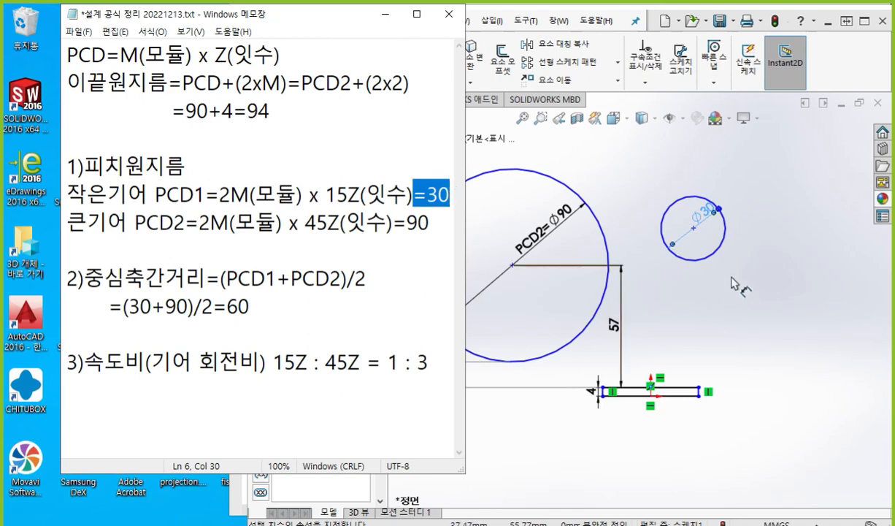
pyautogui.moveTo(155, 196); pyautogui.dragTo(202, 196)
pyautogui.hotkey('ctrl', 'c')
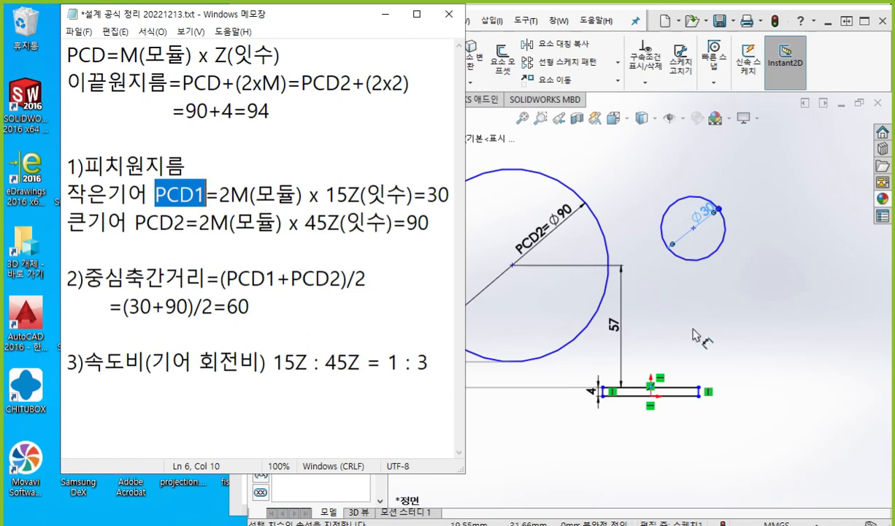
# Step: In SOLIDWORKS, add the prefix "PCD1=" to the small circle's diameter dimension and place its text outside the circle
pyautogui.click(736, 305)
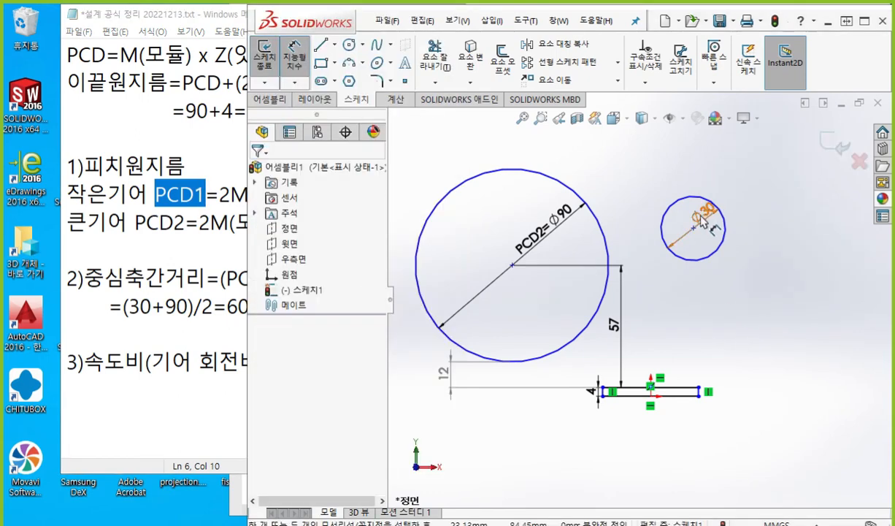
pyautogui.click(702, 221)
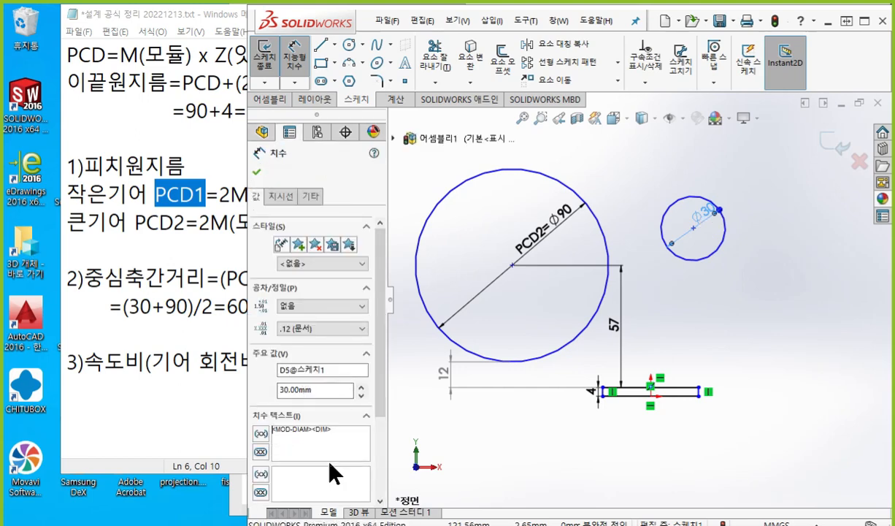
pyautogui.hotkey('ctrl', 'v')
pyautogui.write('=')
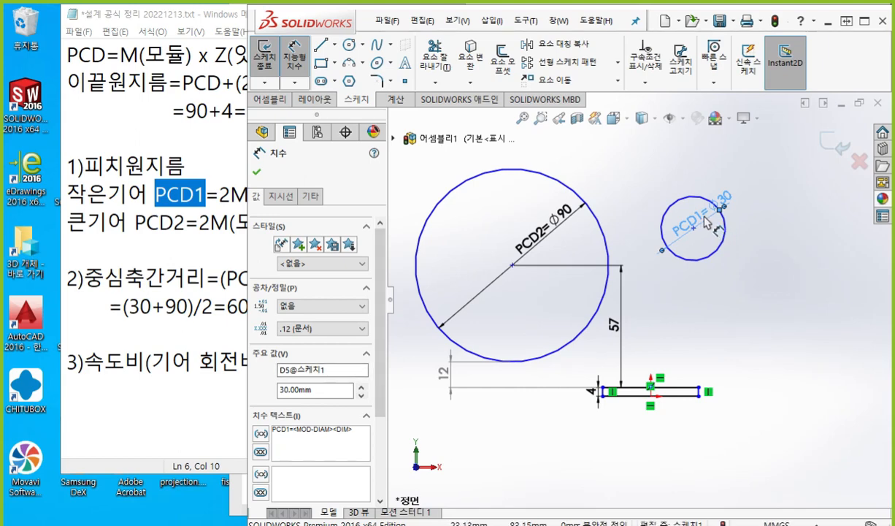
pyautogui.moveTo(704, 217); pyautogui.dragTo(751, 183)
pyautogui.click(722, 347)
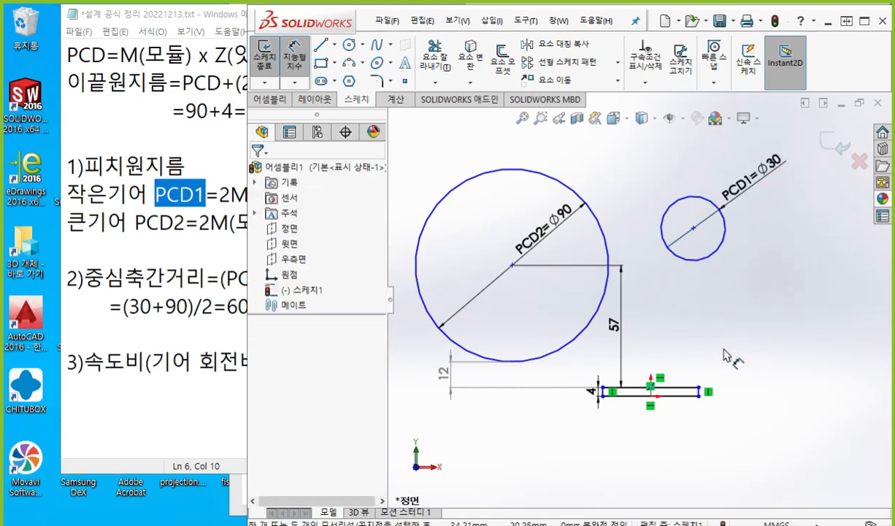
pyautogui.press('Escape')
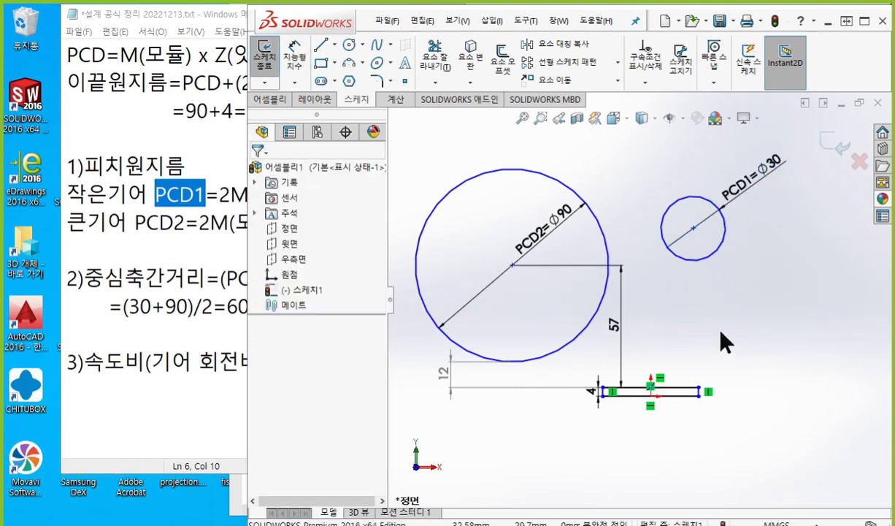
# Step: Trace the facing arcs of the PCD2 and PCD1 circles with the screen pen, then clear the marks
pyautogui.press('F12')
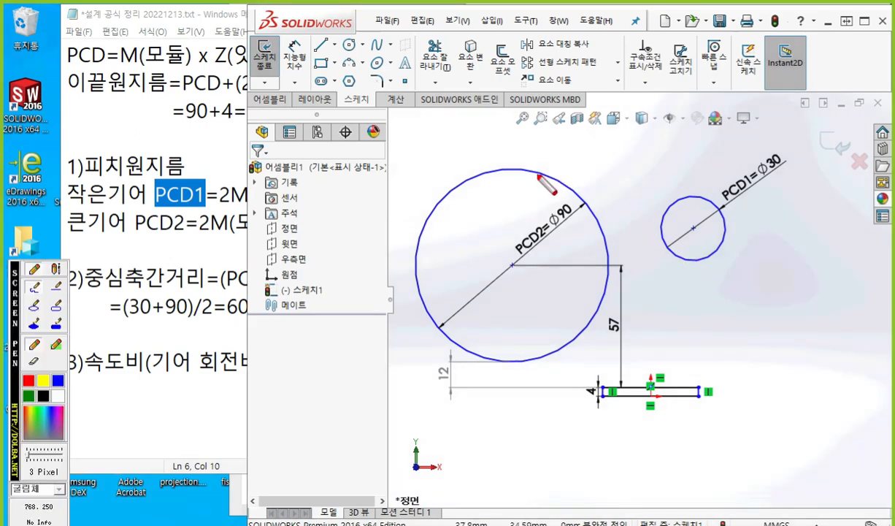
pyautogui.moveTo(541, 173)
pyautogui.mouseDown()
pyautogui.moveTo(585, 205)
pyautogui.moveTo(582, 324)
pyautogui.mouseUp()
pyautogui.moveTo(702, 203)
pyautogui.mouseDown()
pyautogui.moveTo(661, 220)
pyautogui.moveTo(683, 257)
pyautogui.moveTo(704, 261)
pyautogui.mouseUp()
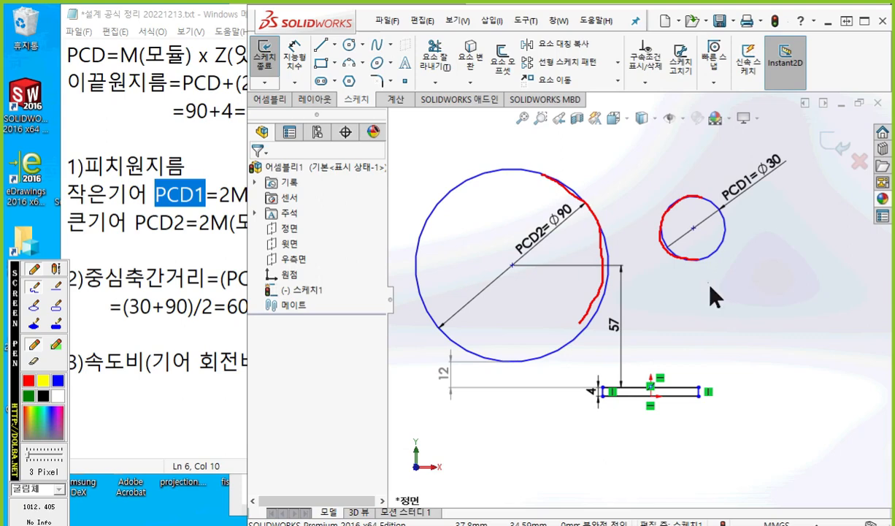
pyautogui.press('Escape')
# Step: Add a tangent relation between the PCD1 circle and the PCD2 circle
pyautogui.click(686, 259)
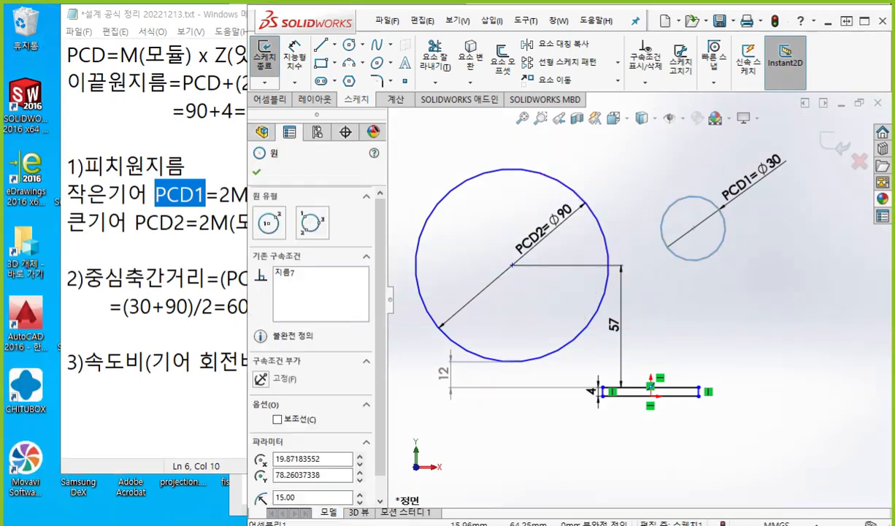
pyautogui.keyDown('ctrl'); pyautogui.click(602, 227); pyautogui.keyUp('ctrl')
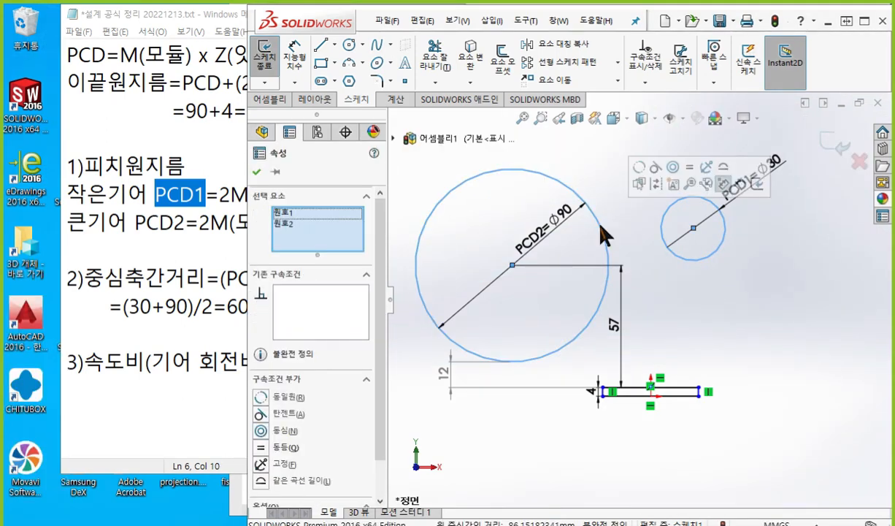
pyautogui.click(655, 168)
pyautogui.click(738, 320)
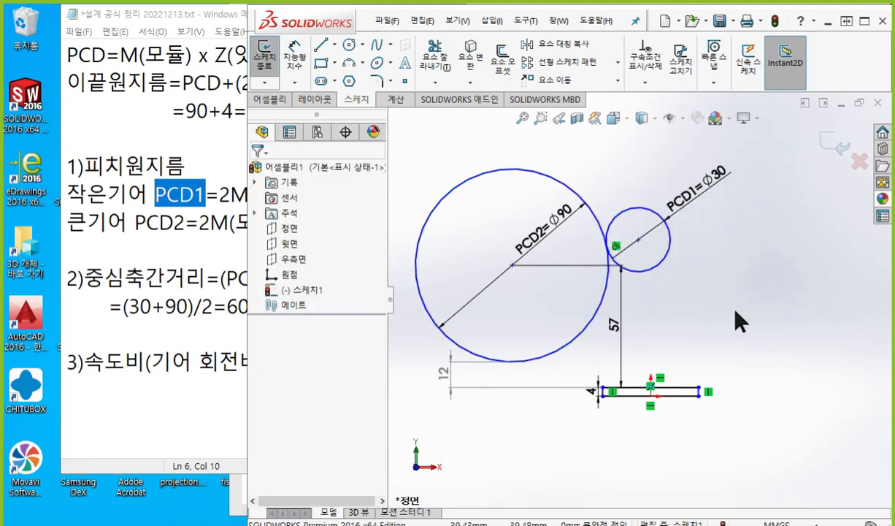
pyautogui.moveTo(721, 324)
pyautogui.keyDown('ctrl'); pyautogui.mouseDown(button='middle')
pyautogui.moveTo(737, 333)
pyautogui.moveTo(725, 336)
pyautogui.mouseUp(button='middle'); pyautogui.keyUp('ctrl')
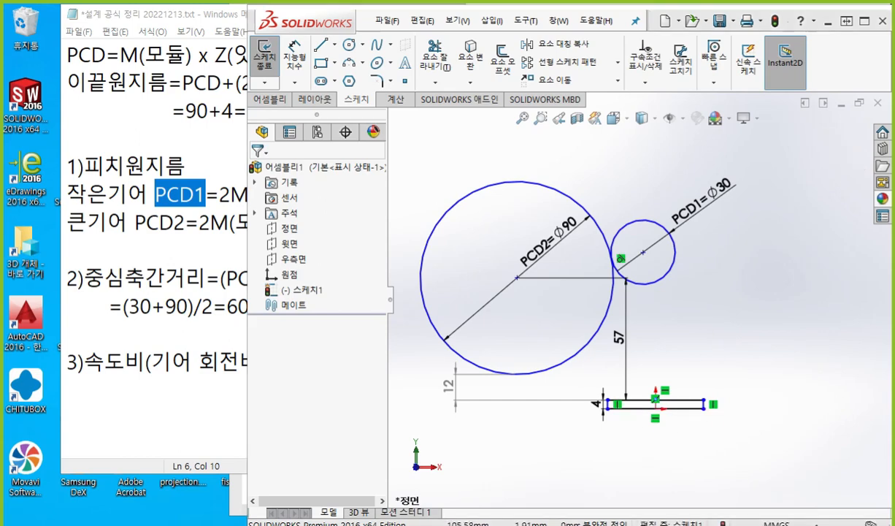
# Step: Examine the gear bracket in the YouTube gearbox video, temporarily marking shaft positions on it with the screen pen, and return to SOLIDWORKS
pyautogui.hotkey('alt', 'Tab')
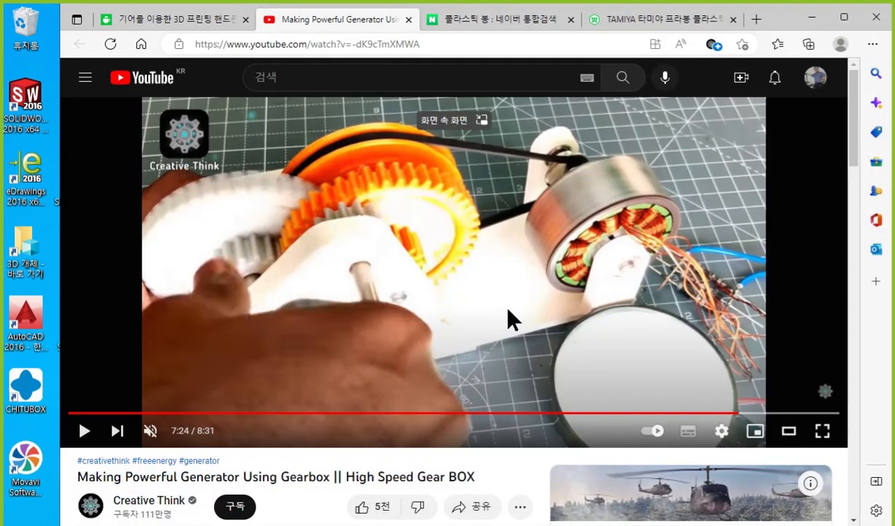
pyautogui.press('F12')
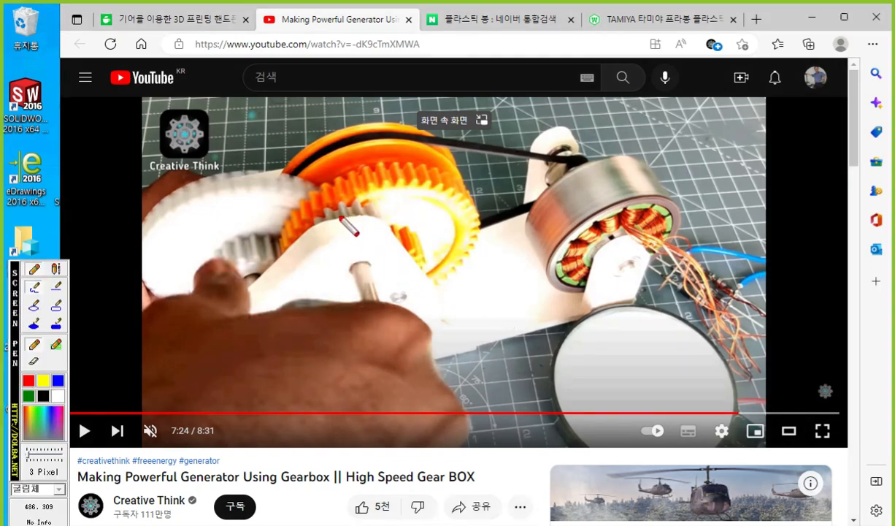
pyautogui.moveTo(340, 217); pyautogui.dragTo(382, 339)
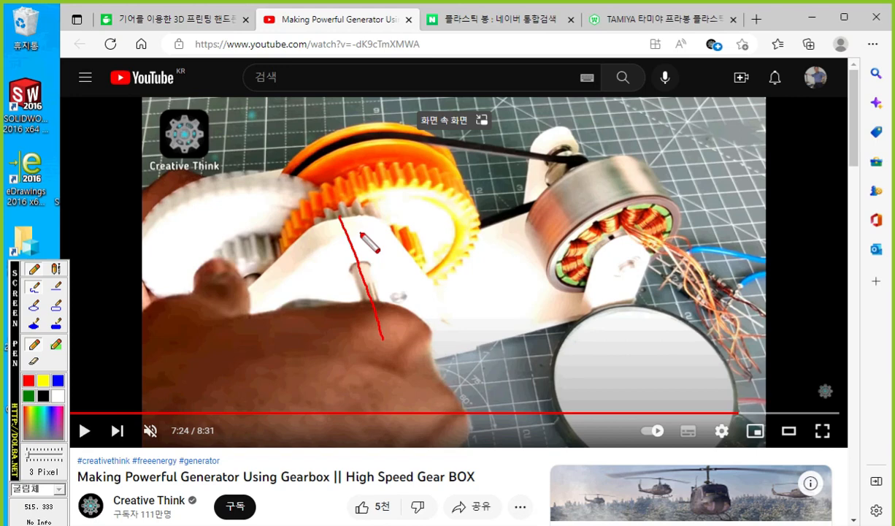
pyautogui.moveTo(331, 248)
pyautogui.mouseDown()
pyautogui.moveTo(330, 232)
pyautogui.moveTo(379, 245)
pyautogui.moveTo(418, 274)
pyautogui.moveTo(406, 284)
pyautogui.moveTo(385, 260)
pyautogui.moveTo(416, 291)
pyautogui.mouseUp()
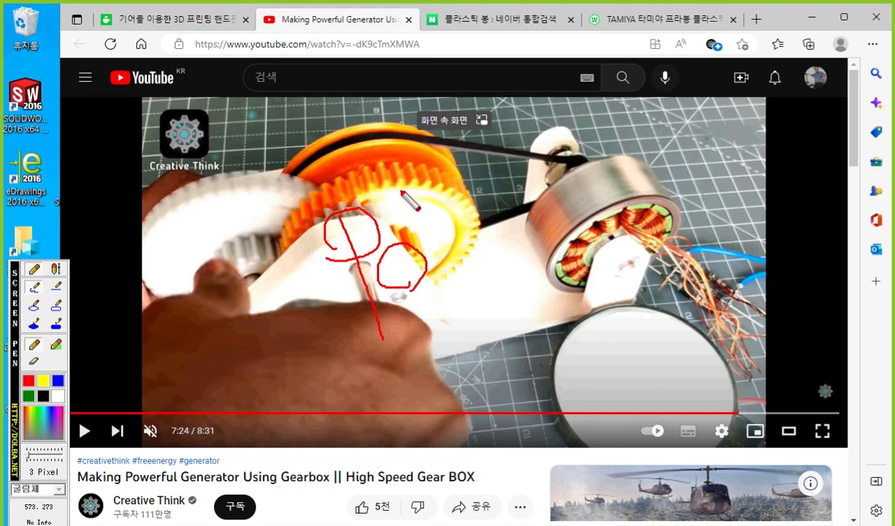
pyautogui.moveTo(386, 211)
pyautogui.mouseDown()
pyautogui.moveTo(392, 235)
pyautogui.moveTo(403, 227)
pyautogui.mouseUp()
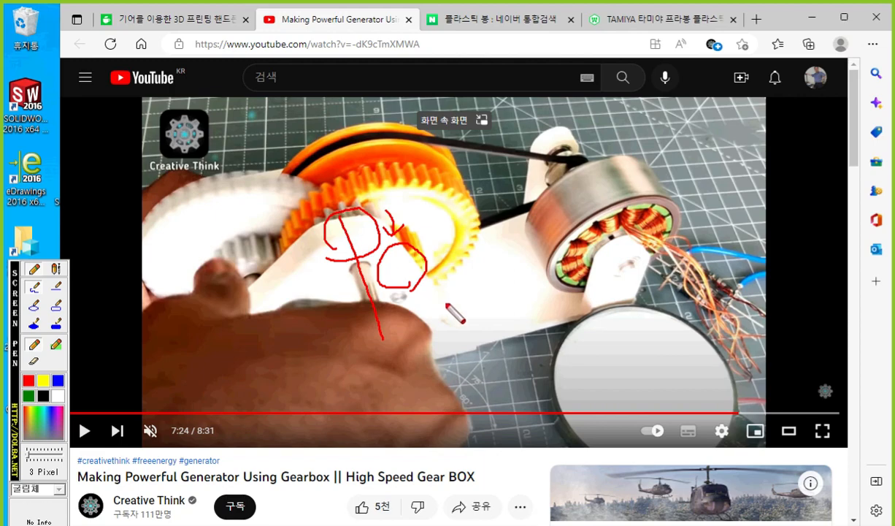
pyautogui.press('Escape')
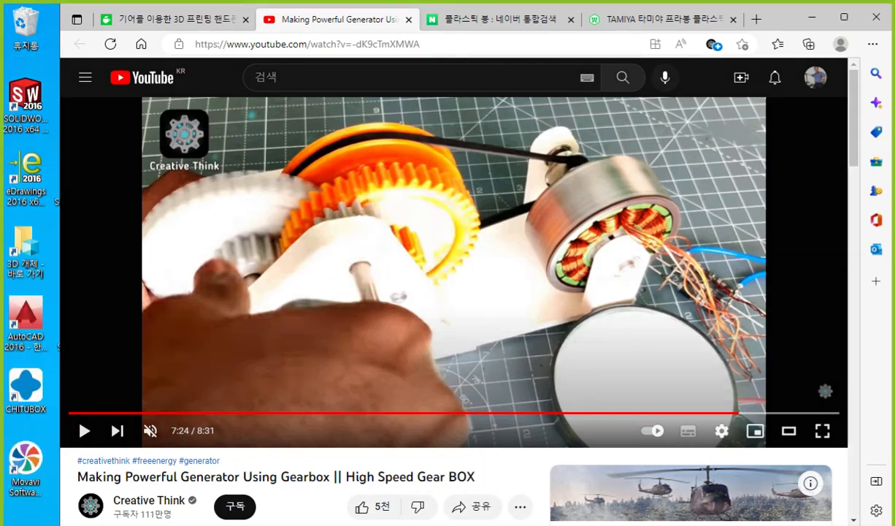
pyautogui.hotkey('alt', 'Tab')
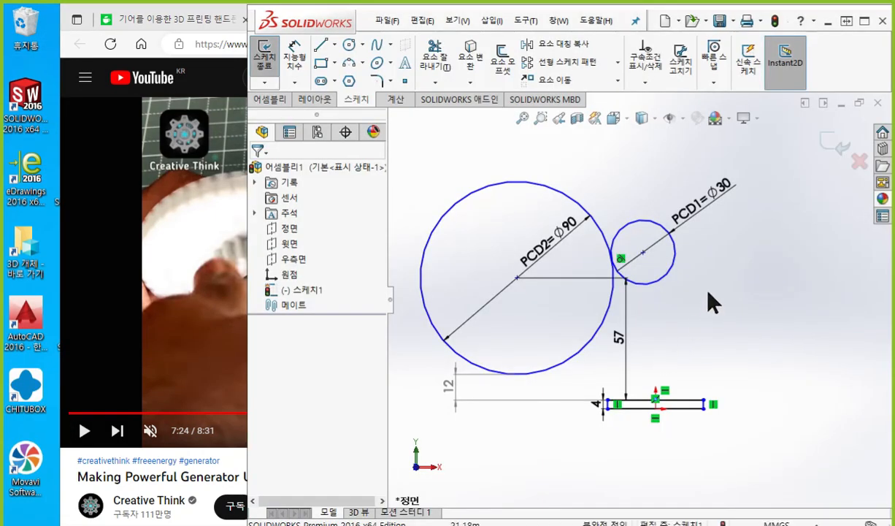
# Step: Move the PCD1 circle up along the PCD2 circle, then sketch a temporary screen-pen circle above it and clear the mark
pyautogui.moveTo(643, 252); pyautogui.dragTo(629, 221)
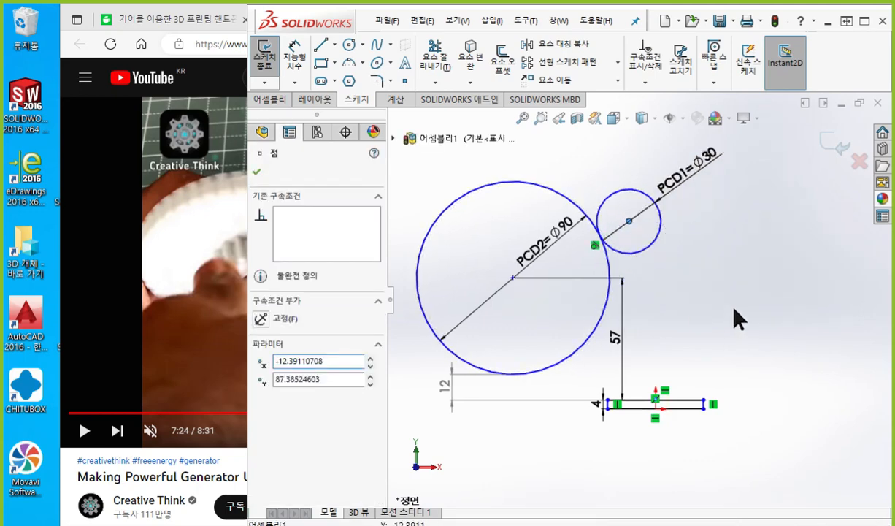
pyautogui.click(730, 247)
pyautogui.press('F12')
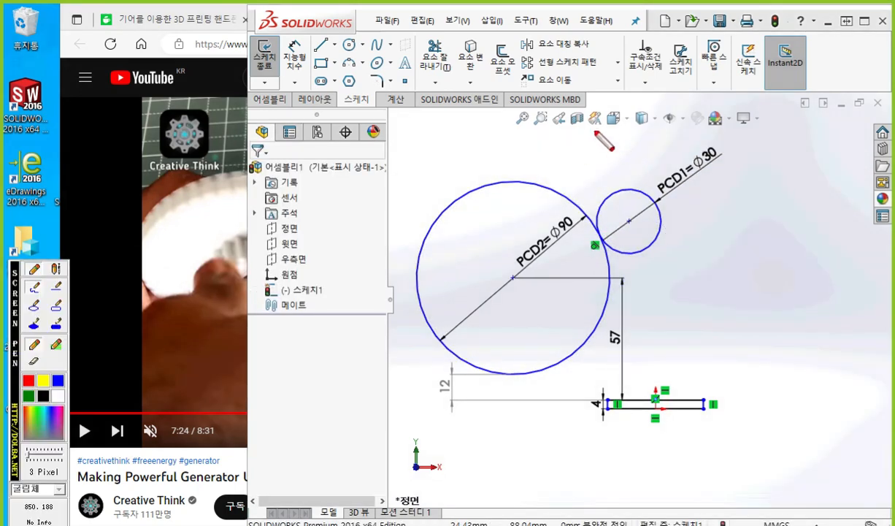
pyautogui.moveTo(594, 130)
pyautogui.mouseDown()
pyautogui.moveTo(633, 158)
pyautogui.moveTo(580, 184)
pyautogui.moveTo(567, 131)
pyautogui.moveTo(611, 134)
pyautogui.mouseUp()
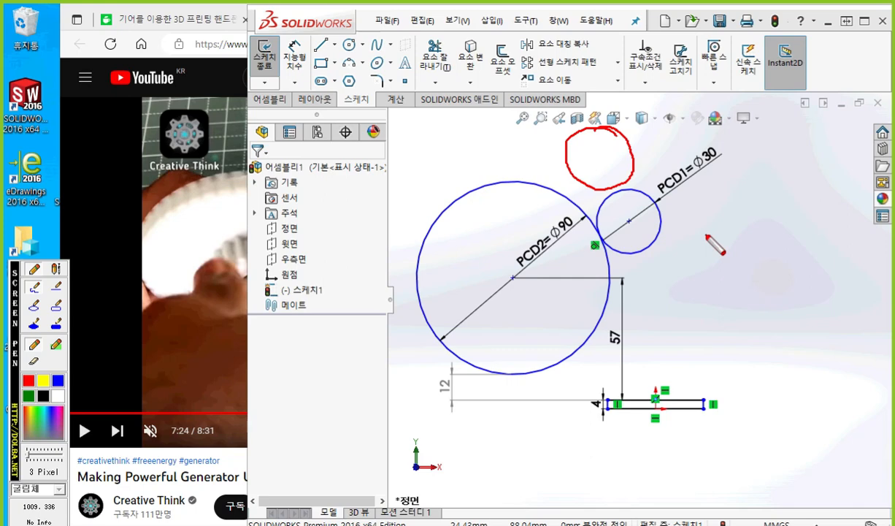
pyautogui.press('Escape')
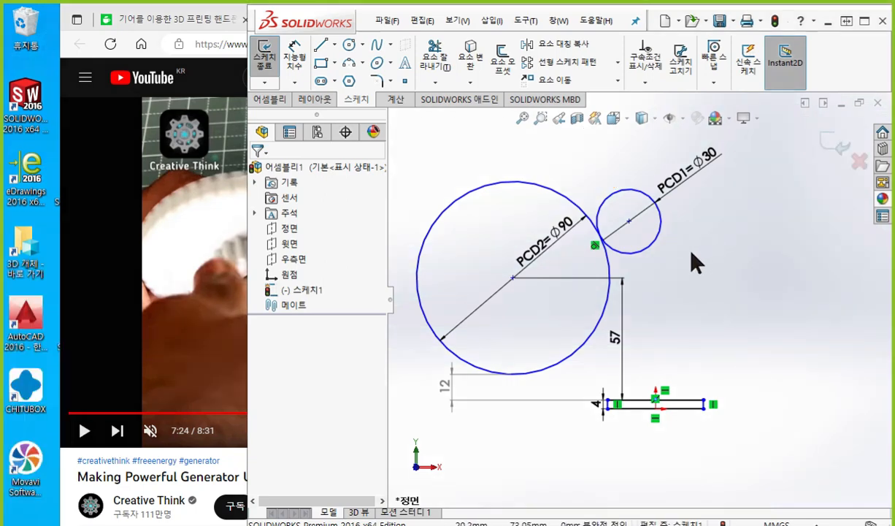
# Step: Sketch a circle about 45 mm in diameter above the PCD1 circle
pyautogui.click(688, 173)
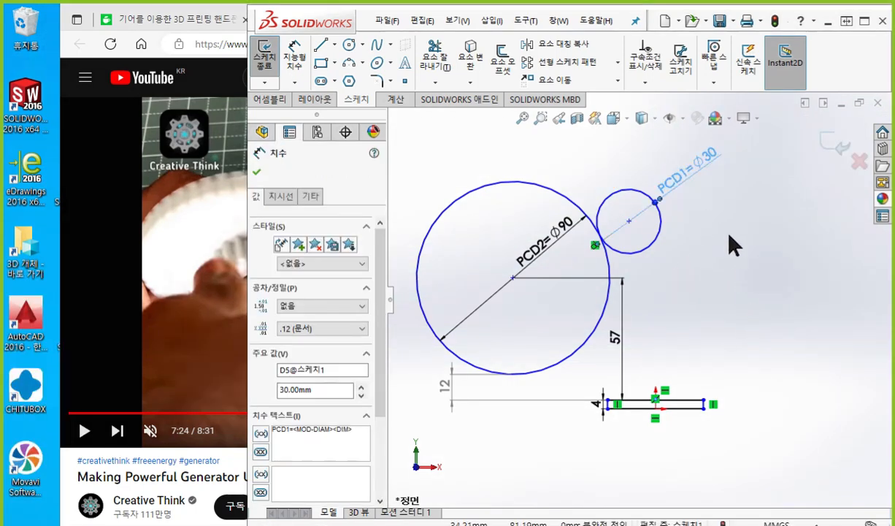
pyautogui.keyDown('ctrl'); pyautogui.moveTo(734, 245); pyautogui.dragTo(744, 320, button='middle'); pyautogui.keyUp('ctrl')
pyautogui.click(350, 44)
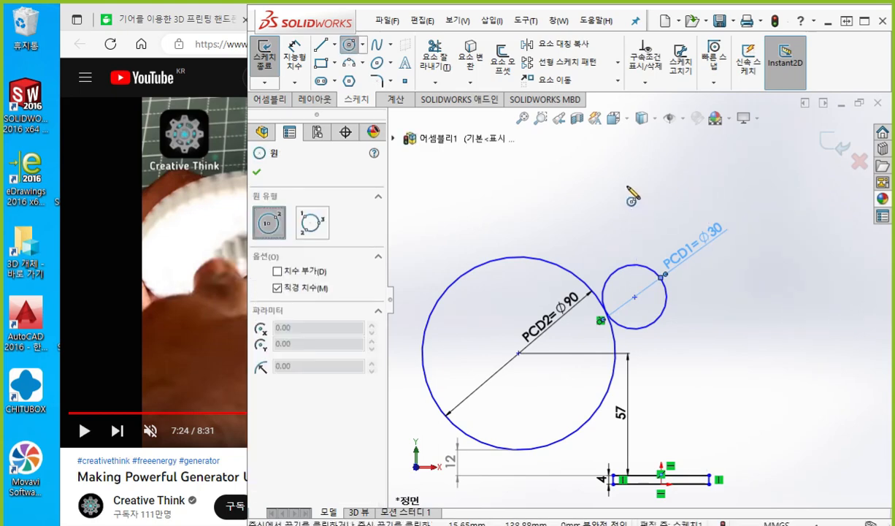
pyautogui.click(613, 178)
pyautogui.click(660, 187)
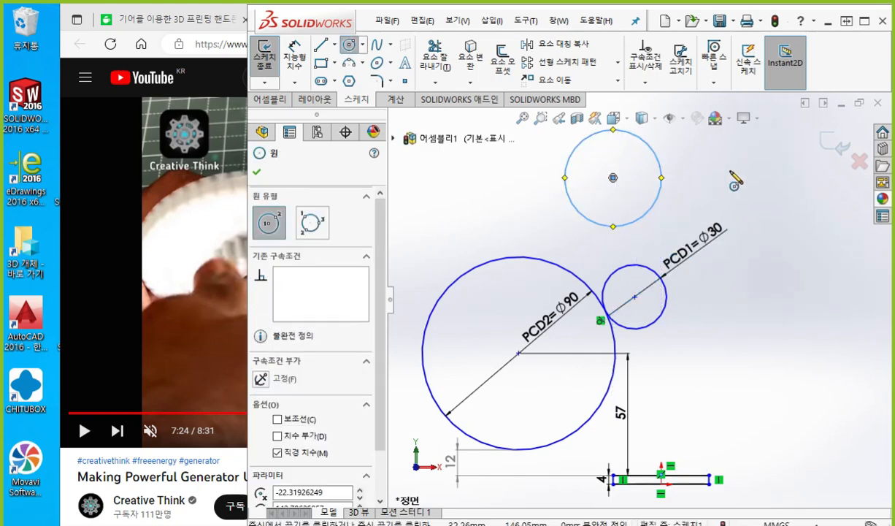
# Step: Dimension the diameter of the new top circle as 30 mm
pyautogui.rightClick(793, 174)
pyautogui.click(860, 150)
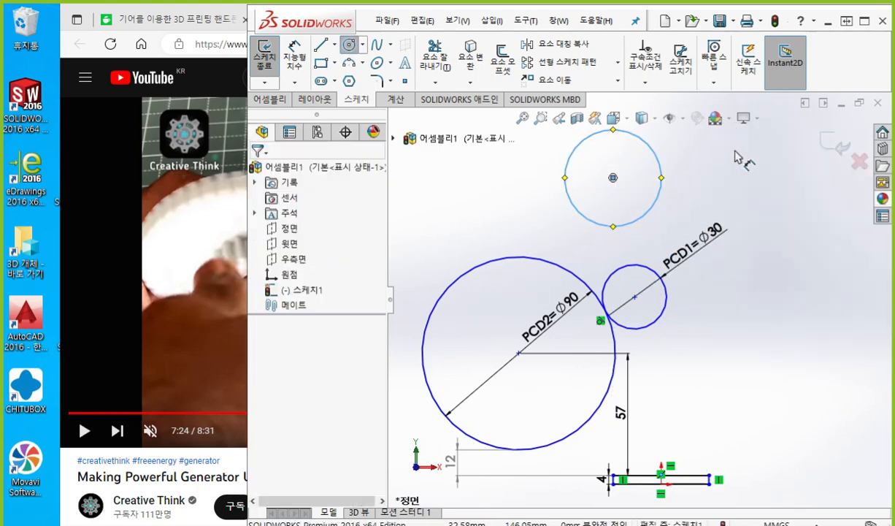
pyautogui.click(656, 155)
pyautogui.click(710, 214)
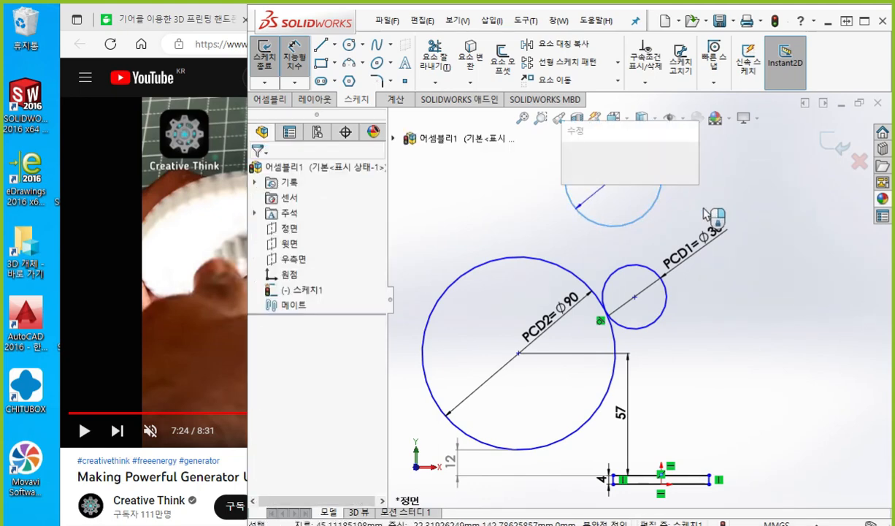
pyautogui.write('30')
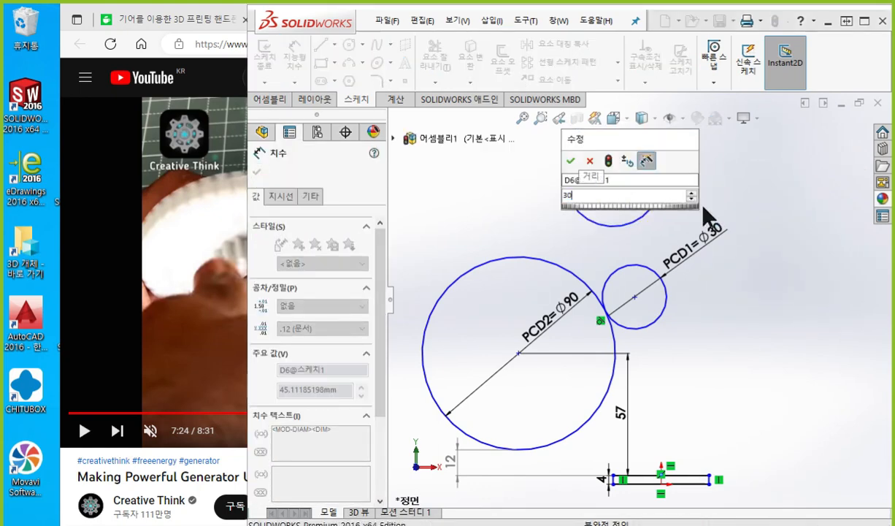
pyautogui.press('Return')
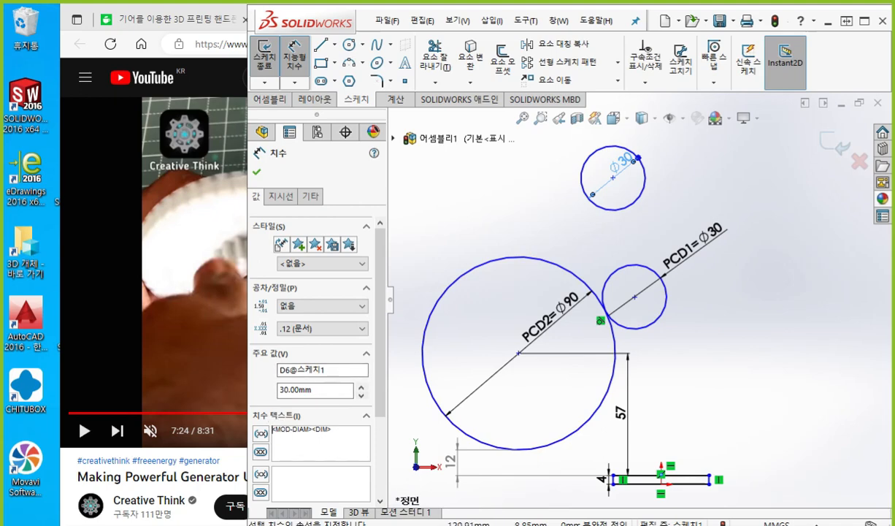
# Step: Add the prefix "handle=" to the top circle's diameter dimension and place its text outside the circle
pyautogui.write('handle')
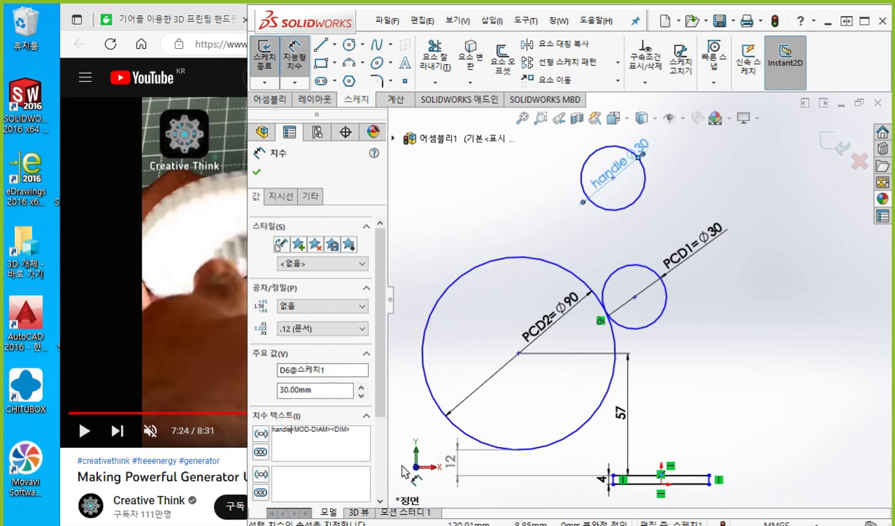
pyautogui.write('=')
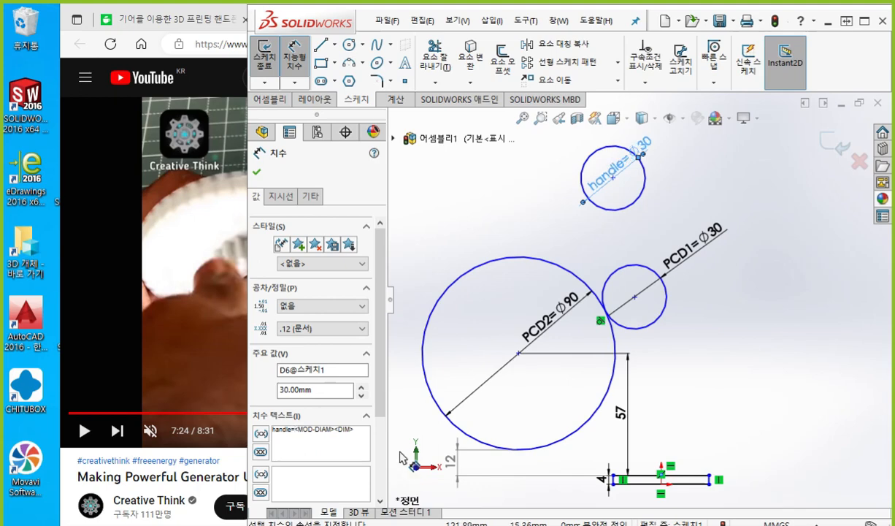
pyautogui.moveTo(621, 163); pyautogui.dragTo(671, 131)
pyautogui.click(784, 260)
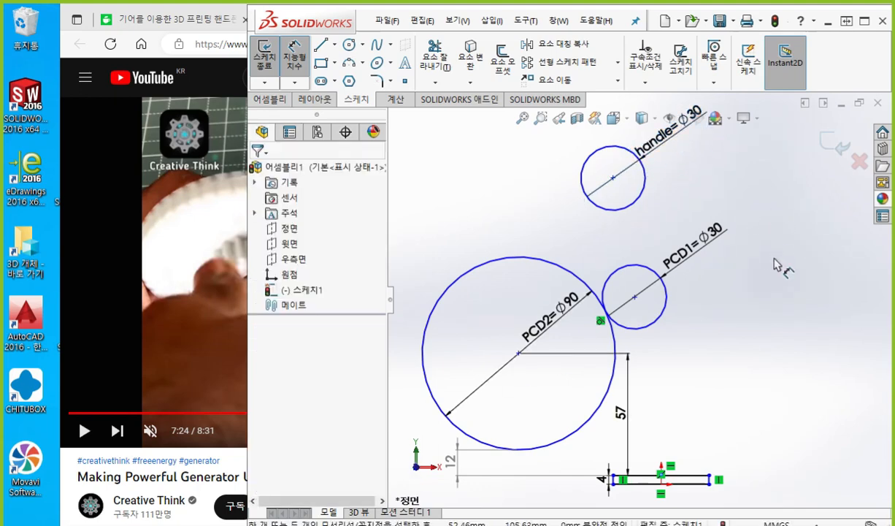
pyautogui.keyDown('ctrl'); pyautogui.moveTo(784, 260); pyautogui.dragTo(770, 310, button='middle'); pyautogui.keyUp('ctrl')
pyautogui.rightClick(769, 310)
pyautogui.click(760, 289)
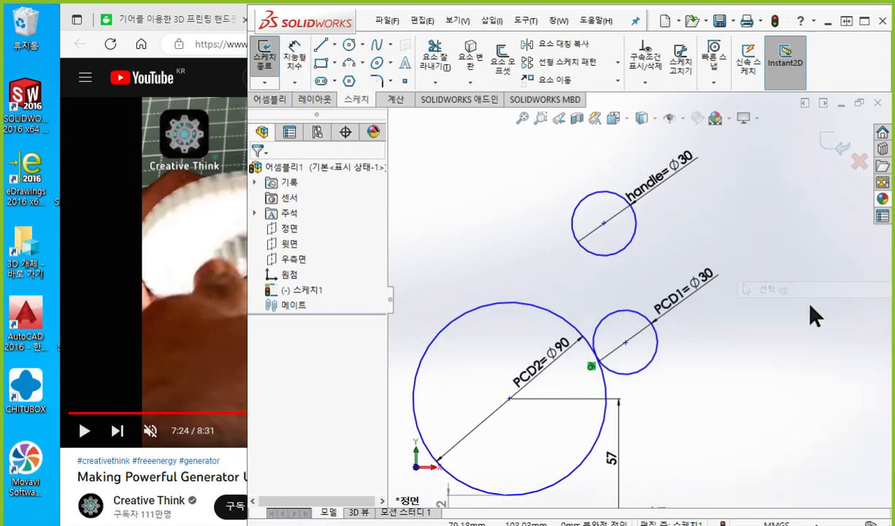
# Step: Trace the handle and PCD1 circles with the screen pen, draw an arrow from one to the other, and clear the marks
pyautogui.moveTo(633, 226)
pyautogui.mouseDown()
pyautogui.moveTo(585, 249)
pyautogui.moveTo(577, 192)
pyautogui.moveTo(620, 250)
pyautogui.mouseUp()
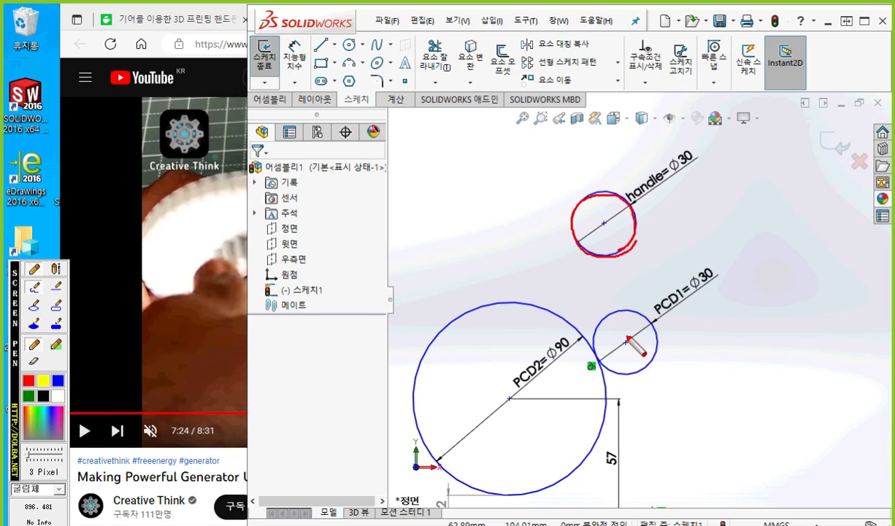
pyautogui.moveTo(626, 338)
pyautogui.mouseDown()
pyautogui.moveTo(642, 352)
pyautogui.moveTo(593, 365)
pyautogui.moveTo(595, 313)
pyautogui.moveTo(654, 359)
pyautogui.mouseUp()
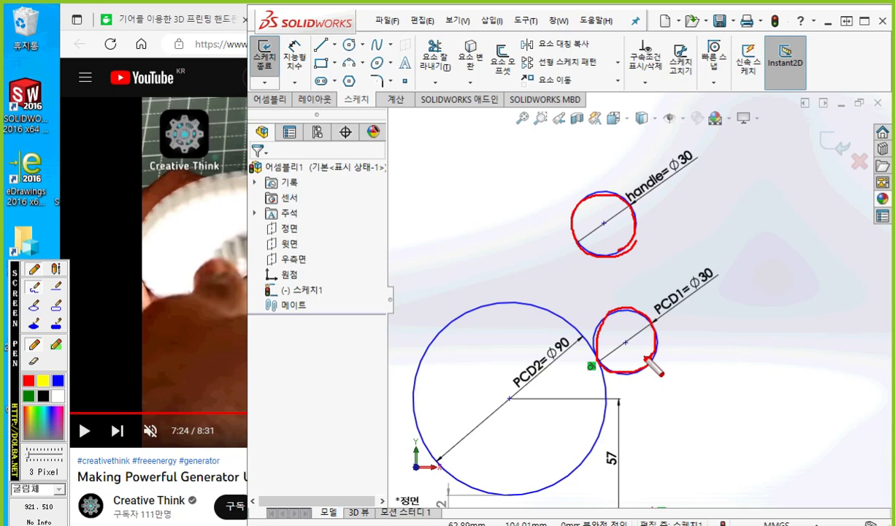
pyautogui.moveTo(613, 263)
pyautogui.mouseDown()
pyautogui.moveTo(629, 280)
pyautogui.moveTo(626, 303)
pyautogui.moveTo(643, 290)
pyautogui.mouseUp()
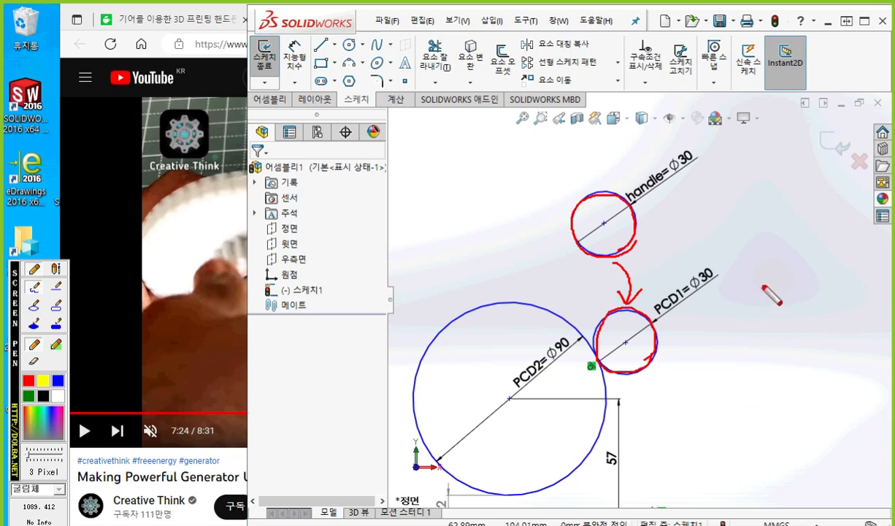
pyautogui.press('Escape')
# Step: Add a tangent relation between the handle circle and the PCD1 circle, then nudge the handle circle's centre slightly upward
pyautogui.click(620, 253)
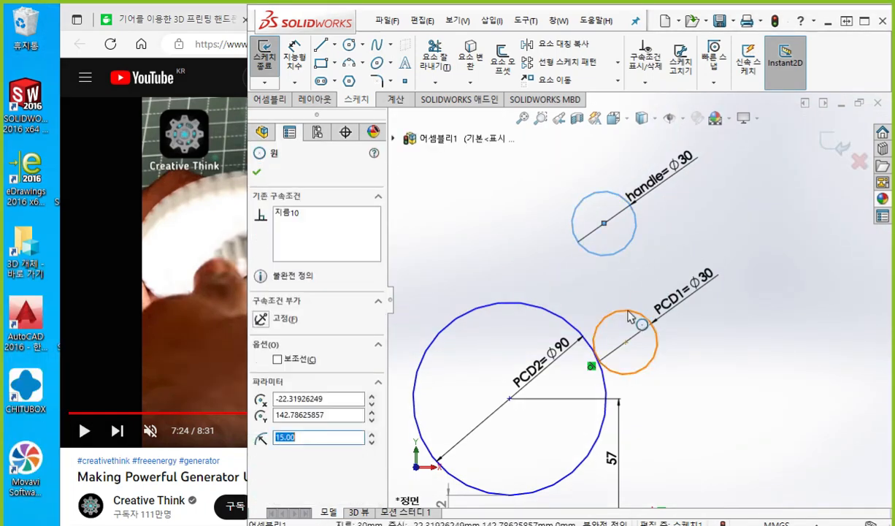
pyautogui.keyDown('ctrl'); pyautogui.click(628, 311); pyautogui.keyUp('ctrl')
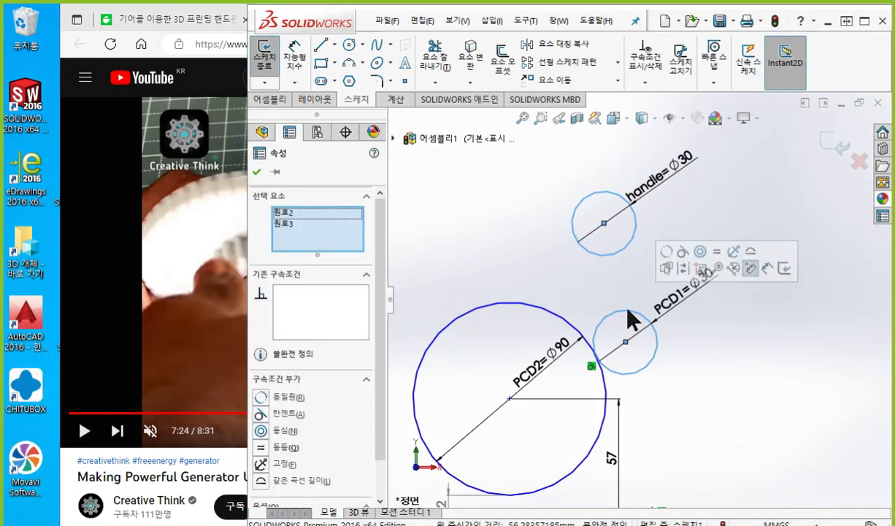
pyautogui.click(683, 252)
pyautogui.click(745, 393)
pyautogui.keyDown('ctrl'); pyautogui.moveTo(745, 392); pyautogui.dragTo(759, 319, button='middle'); pyautogui.keyUp('ctrl')
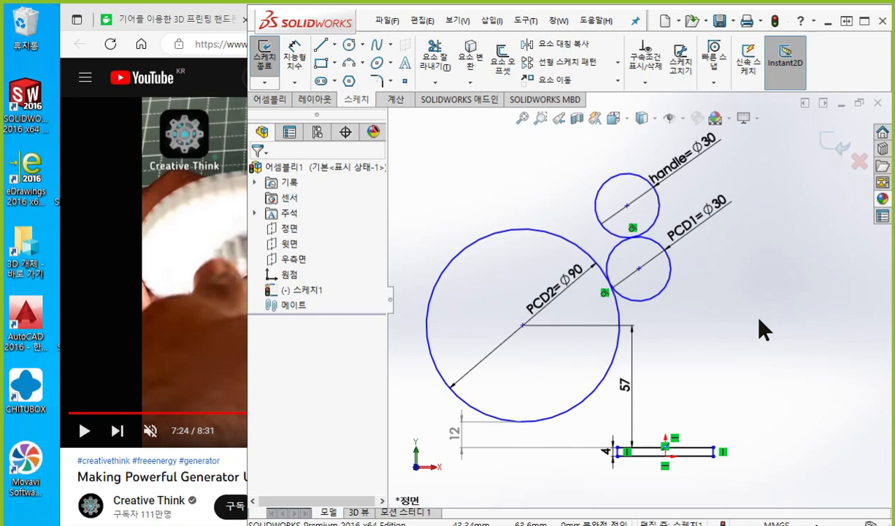
pyautogui.moveTo(627, 205)
pyautogui.mouseDown()
pyautogui.moveTo(680, 188)
pyautogui.moveTo(667, 256)
pyautogui.moveTo(633, 231)
pyautogui.moveTo(657, 213)
pyautogui.moveTo(634, 195)
pyautogui.moveTo(653, 234)
pyautogui.moveTo(610, 200)
pyautogui.moveTo(629, 210)
pyautogui.moveTo(629, 202)
pyautogui.mouseUp()
pyautogui.click(726, 336)
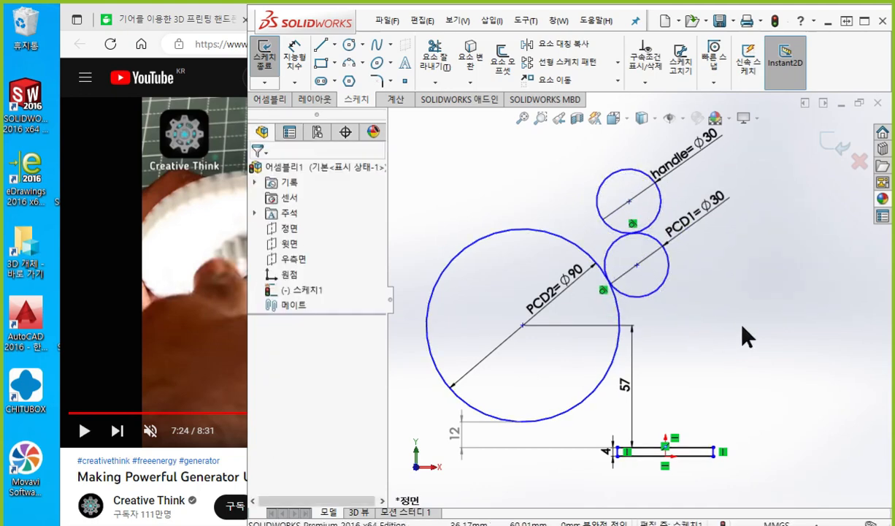
# Step: Mark the handle's centre, swing path and height above the base plate with the screen pen, then clear the marks
pyautogui.scroll(3, 731, 325)
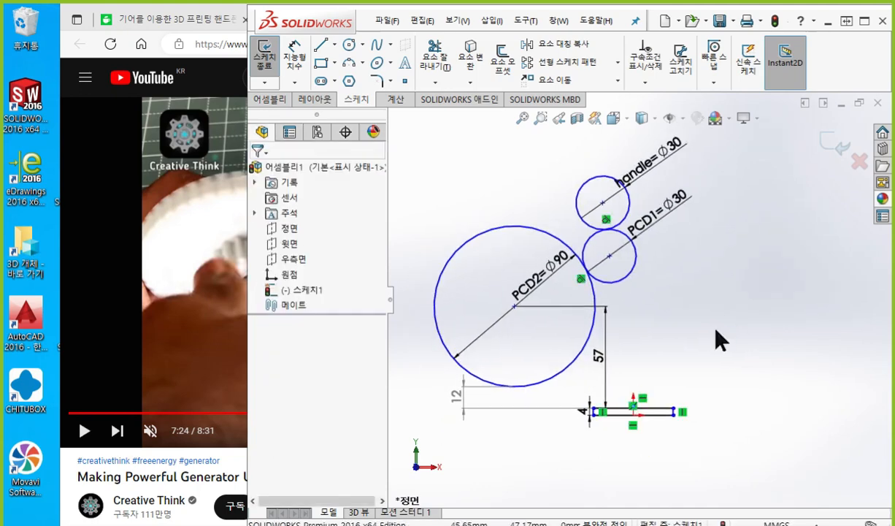
pyautogui.press('F9')
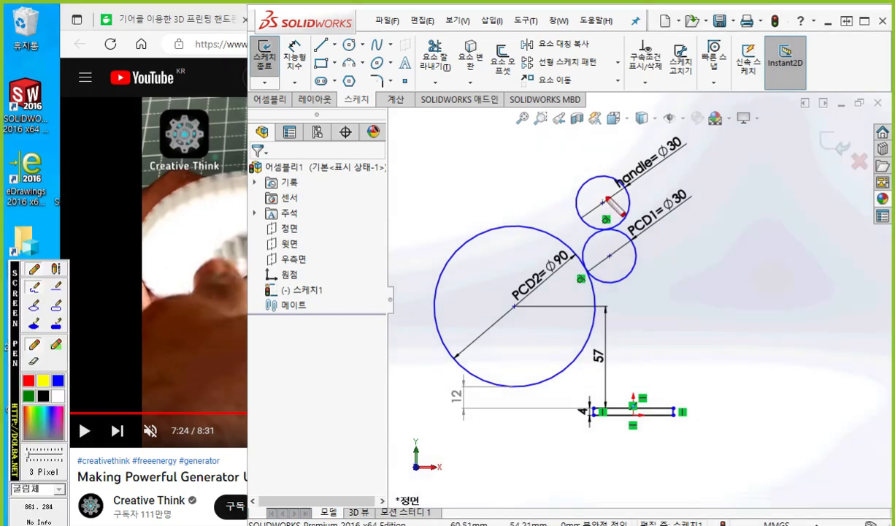
pyautogui.moveTo(612, 191)
pyautogui.mouseDown()
pyautogui.moveTo(601, 213)
pyautogui.moveTo(609, 210)
pyautogui.mouseUp()
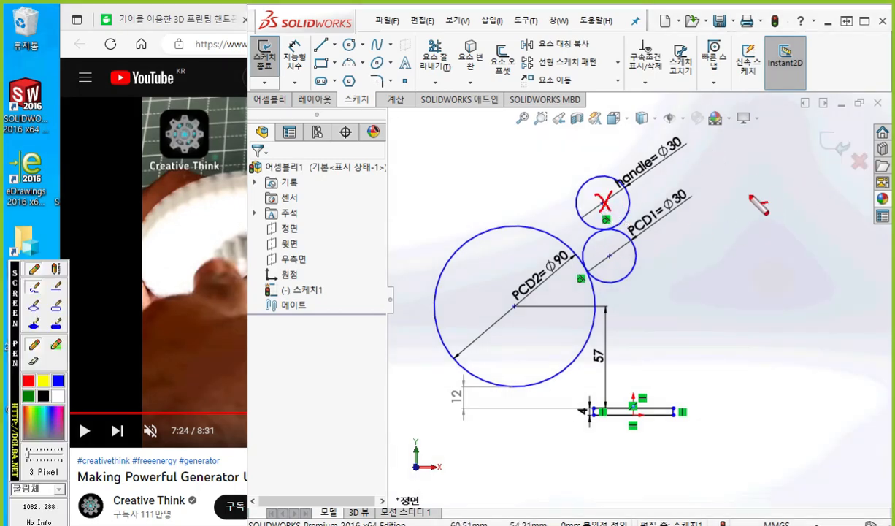
pyautogui.moveTo(755, 181); pyautogui.dragTo(757, 208)
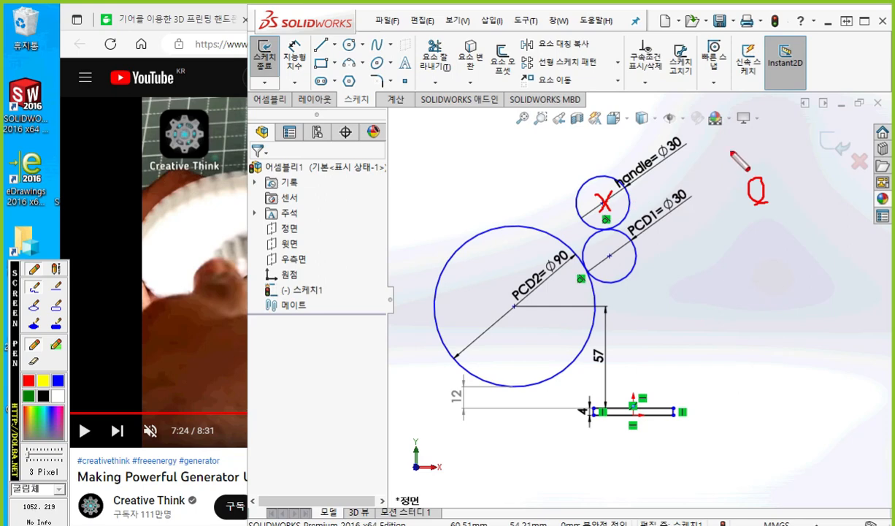
pyautogui.moveTo(666, 98)
pyautogui.mouseDown()
pyautogui.moveTo(675, 103)
pyautogui.moveTo(689, 335)
pyautogui.moveTo(459, 330)
pyautogui.moveTo(485, 74)
pyautogui.moveTo(616, 90)
pyautogui.moveTo(582, 96)
pyautogui.mouseUp()
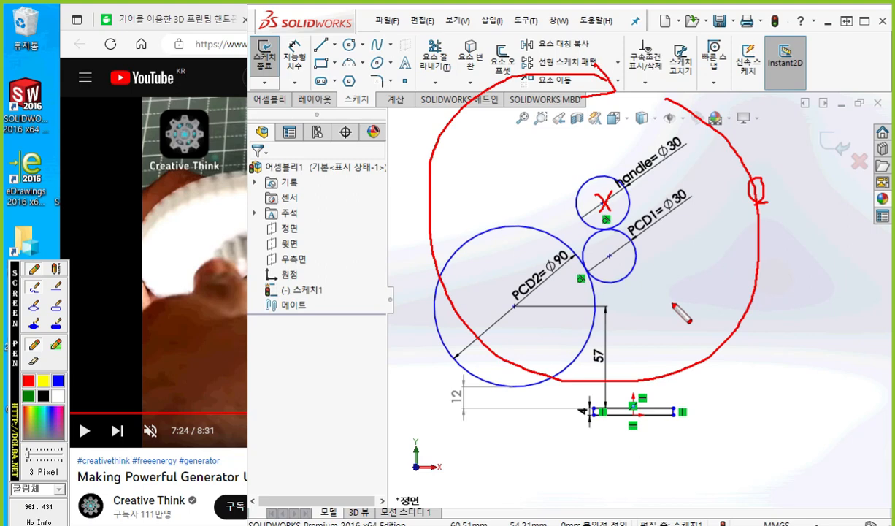
pyautogui.moveTo(616, 206)
pyautogui.mouseDown()
pyautogui.moveTo(692, 203)
pyautogui.moveTo(667, 324)
pyautogui.moveTo(666, 394)
pyautogui.mouseUp()
pyautogui.moveTo(603, 416); pyautogui.dragTo(691, 423)
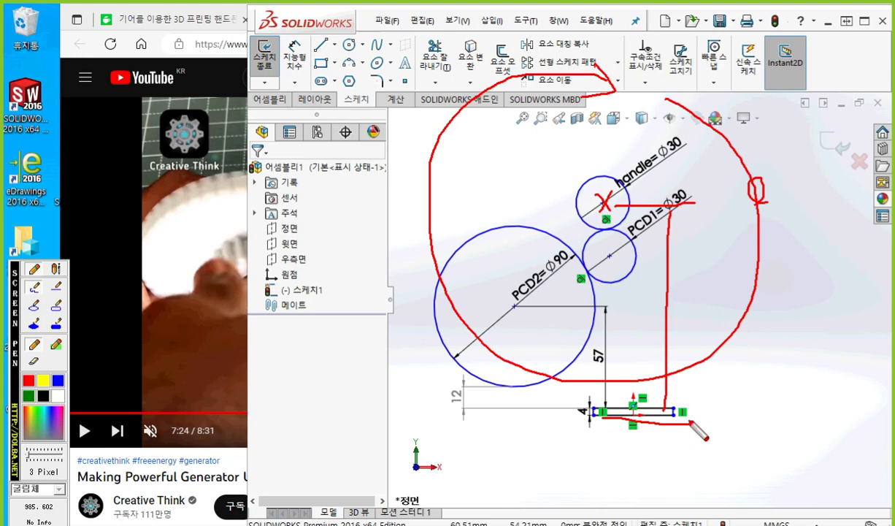
pyautogui.press('Escape')
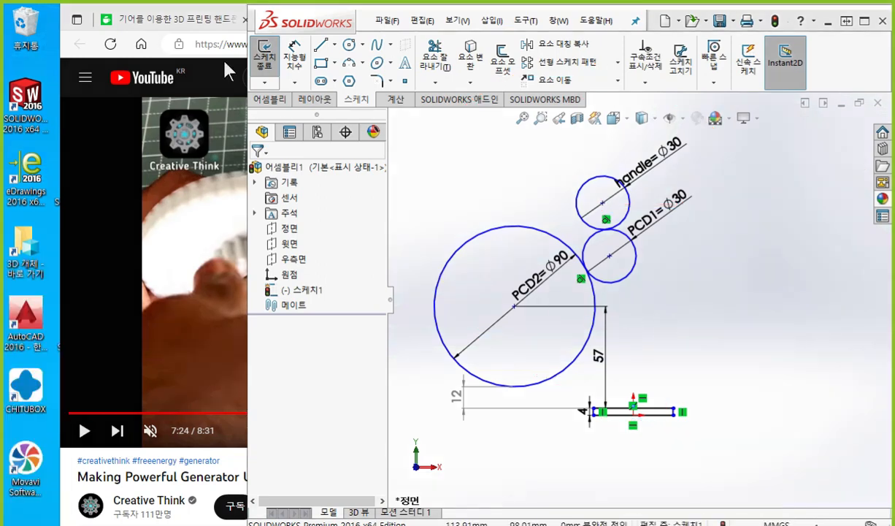
# Step: Examine the bracket's rounded top in the YouTube gearbox video, circling it temporarily with the screen pen, and return to SOLIDWORKS
pyautogui.click(170, 474)
pyautogui.press('F2')
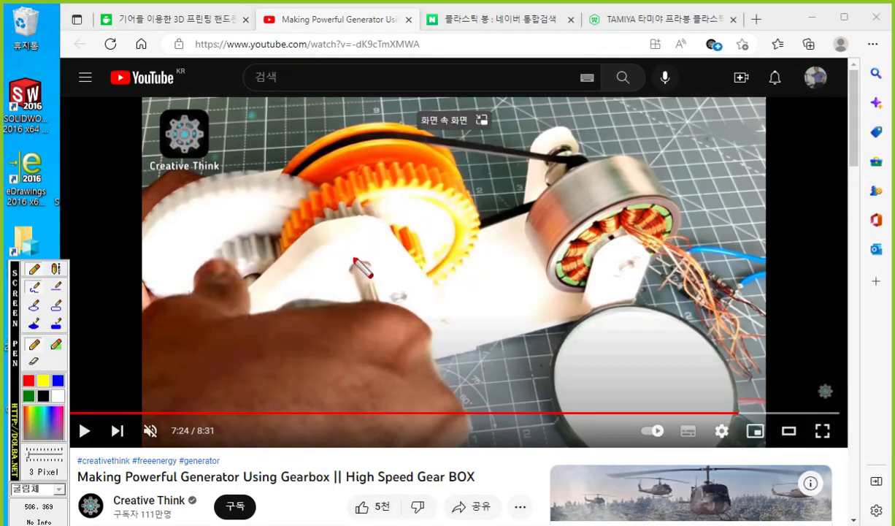
pyautogui.moveTo(342, 257)
pyautogui.mouseDown()
pyautogui.moveTo(322, 219)
pyautogui.moveTo(358, 253)
pyautogui.mouseUp()
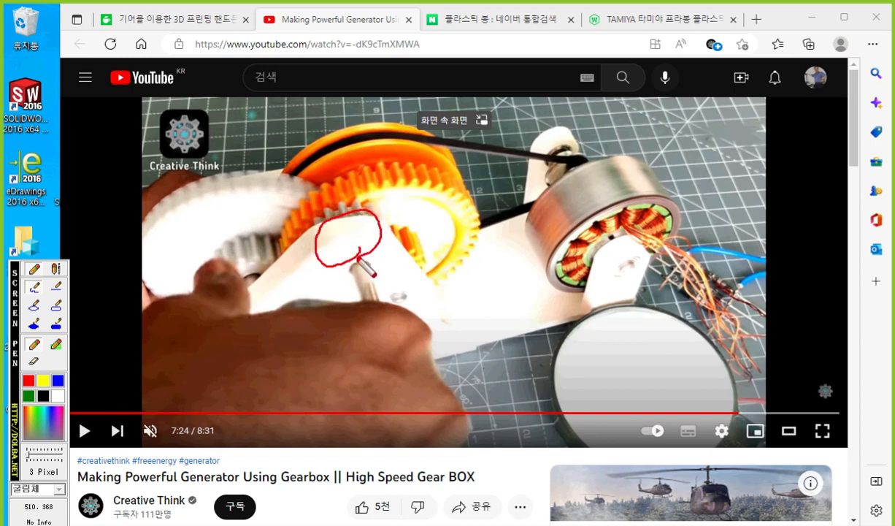
pyautogui.press('Escape')
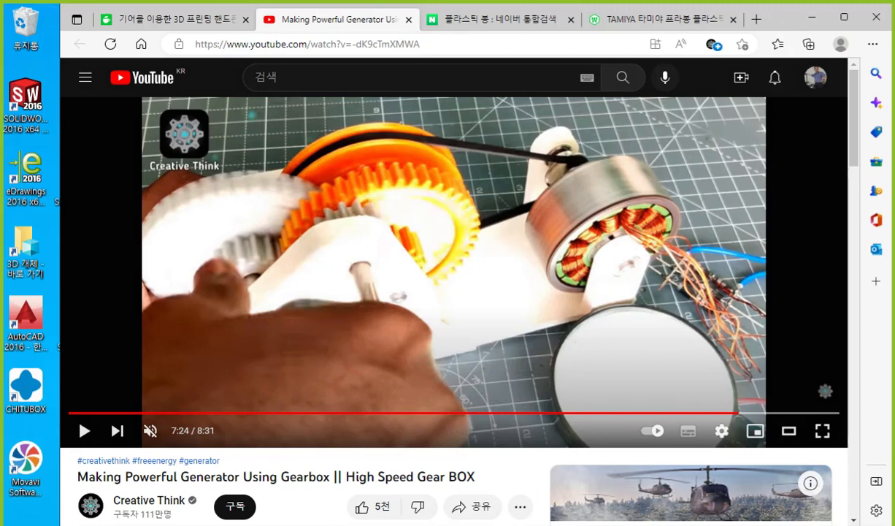
pyautogui.hotkey('alt', 'Tab')
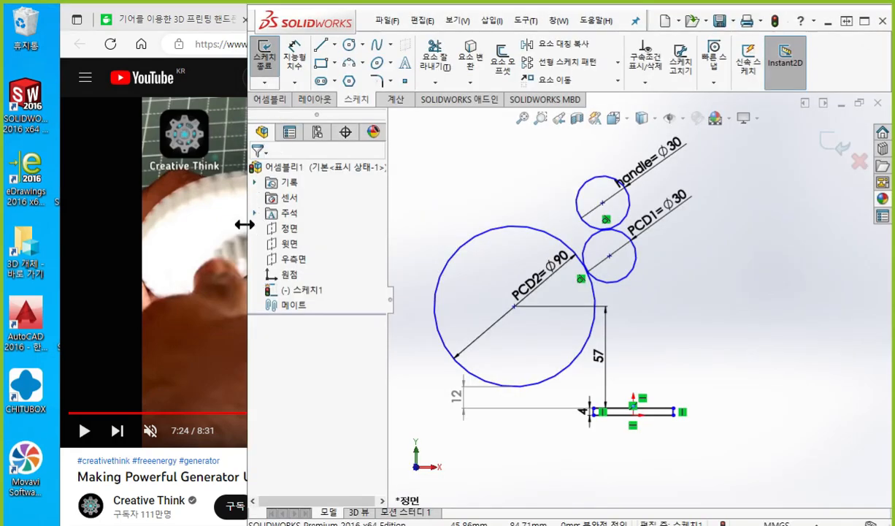
# Step: Narrow the SOLIDWORKS window to uncover the gearbox video, circle the bracket's top with the screen pen, and draw an arrow to the handle circle
pyautogui.moveTo(244, 225)
pyautogui.mouseDown()
pyautogui.moveTo(464, 225)
pyautogui.moveTo(459, 231)
pyautogui.mouseUp()
pyautogui.keyDown('ctrl'); pyautogui.moveTo(748, 339); pyautogui.dragTo(800, 335, button='middle'); pyautogui.keyUp('ctrl')
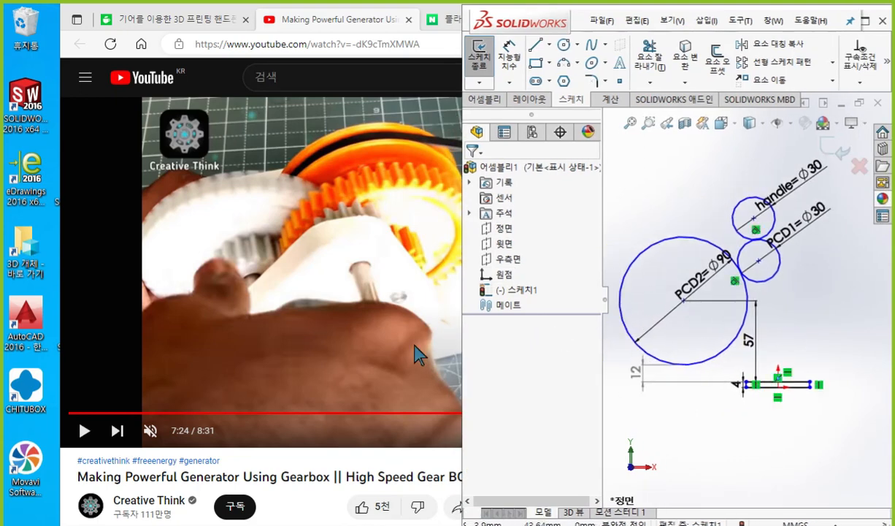
pyautogui.press('F9')
pyautogui.moveTo(350, 232); pyautogui.dragTo(397, 402)
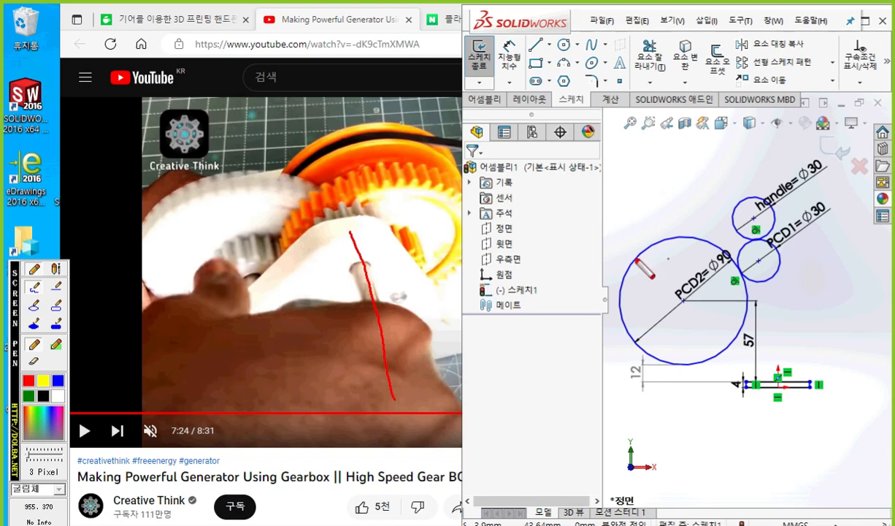
pyautogui.moveTo(358, 252)
pyautogui.mouseDown()
pyautogui.moveTo(311, 255)
pyautogui.moveTo(369, 262)
pyautogui.mouseUp()
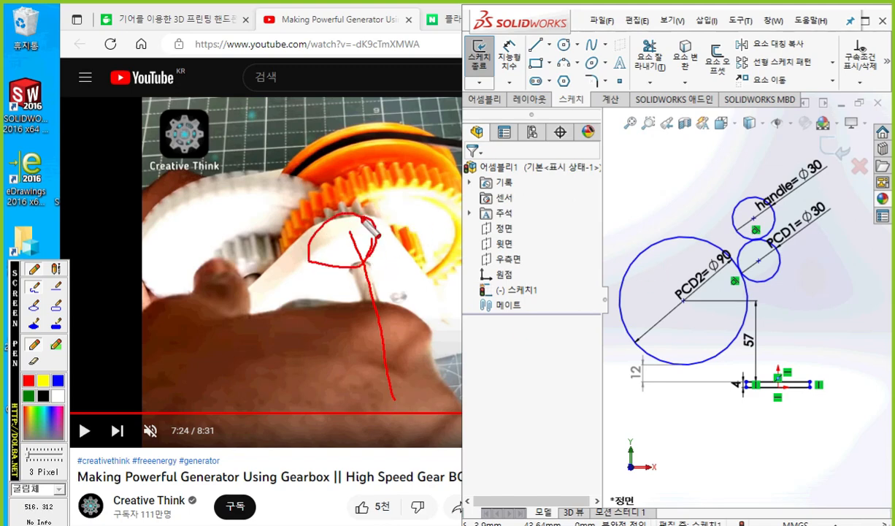
pyautogui.moveTo(347, 222)
pyautogui.mouseDown()
pyautogui.moveTo(684, 174)
pyautogui.moveTo(731, 202)
pyautogui.mouseUp()
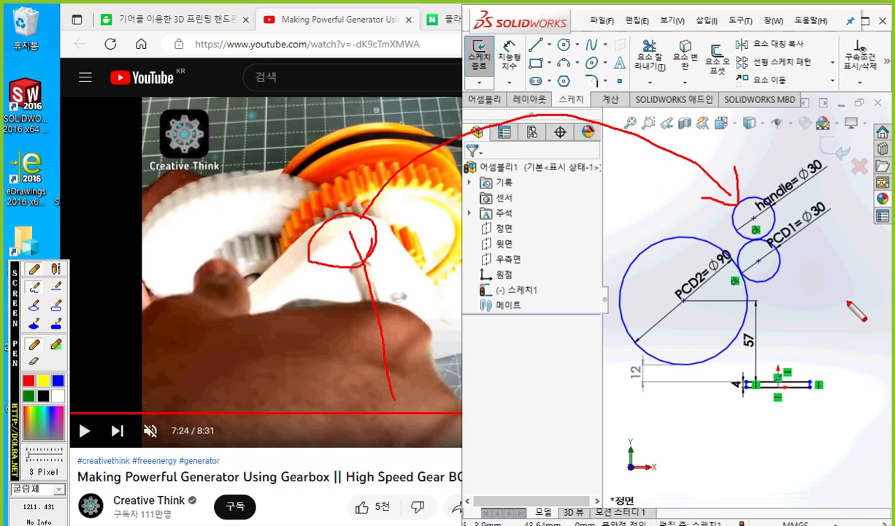
# Step: Mark the handle centre's height above the base plate and the hand in the video, clear the marks, and widen the SOLIDWORKS window again
pyautogui.moveTo(801, 394)
pyautogui.mouseDown()
pyautogui.moveTo(784, 235)
pyautogui.moveTo(828, 218)
pyautogui.mouseUp()
pyautogui.moveTo(786, 364)
pyautogui.mouseDown()
pyautogui.moveTo(800, 380)
pyautogui.moveTo(825, 343)
pyautogui.mouseUp()
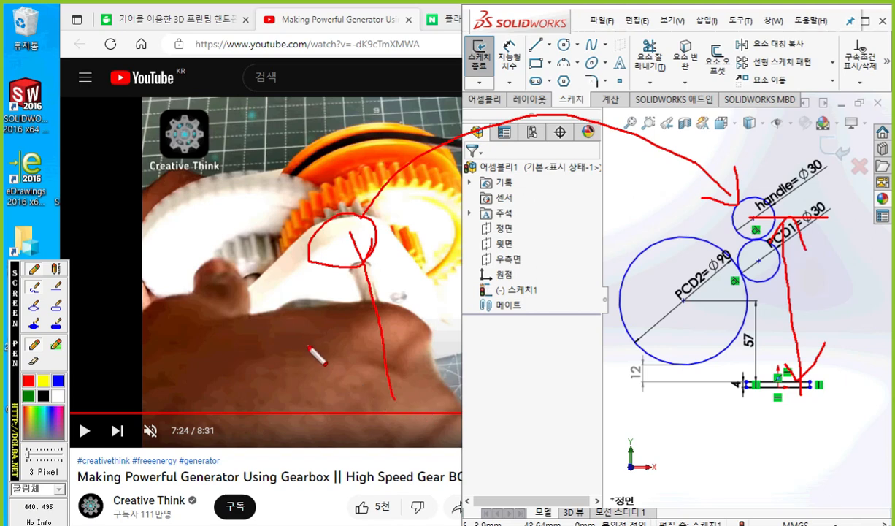
pyautogui.moveTo(309, 346)
pyautogui.mouseDown()
pyautogui.moveTo(325, 400)
pyautogui.moveTo(346, 369)
pyautogui.mouseUp()
pyautogui.moveTo(298, 319); pyautogui.dragTo(396, 335)
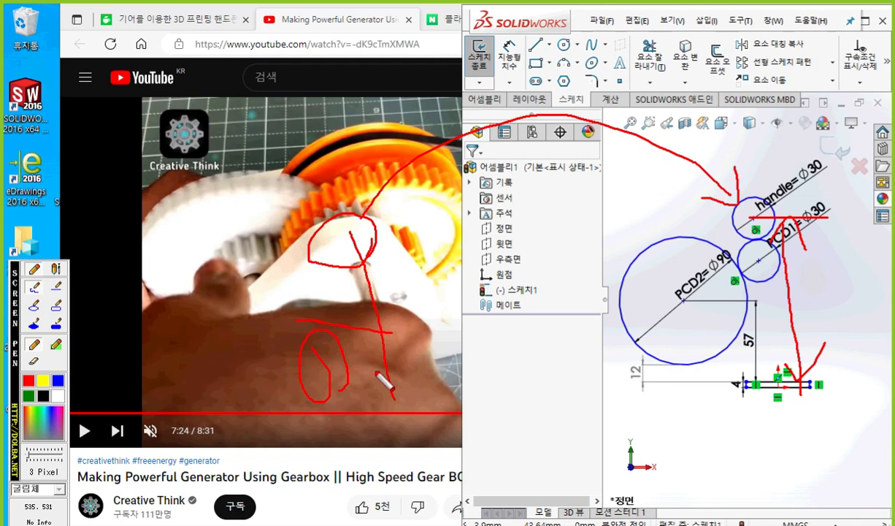
pyautogui.press('Escape')
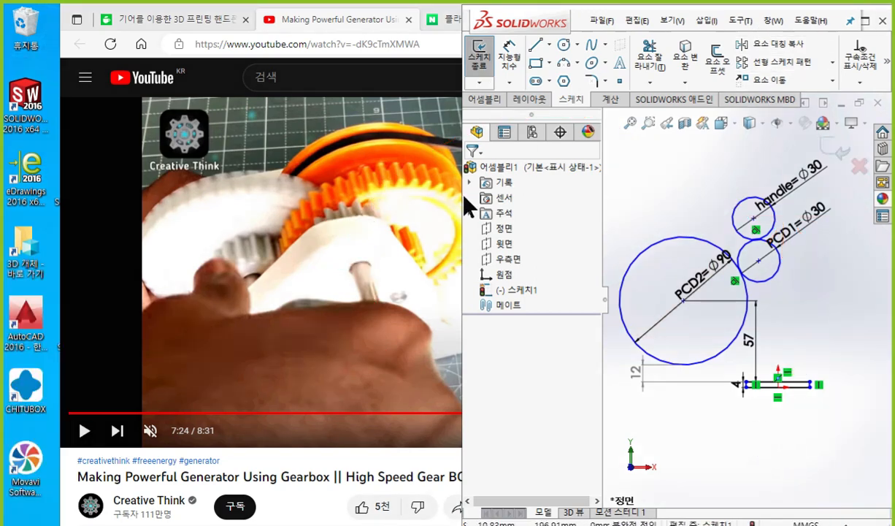
pyautogui.moveTo(459, 199); pyautogui.dragTo(157, 196)
# Step: Start a Smart Dimension between the handle circle and the bottom line of the base plate
pyautogui.keyDown('ctrl'); pyautogui.moveTo(784, 293); pyautogui.dragTo(681, 279, button='middle'); pyautogui.keyUp('ctrl')
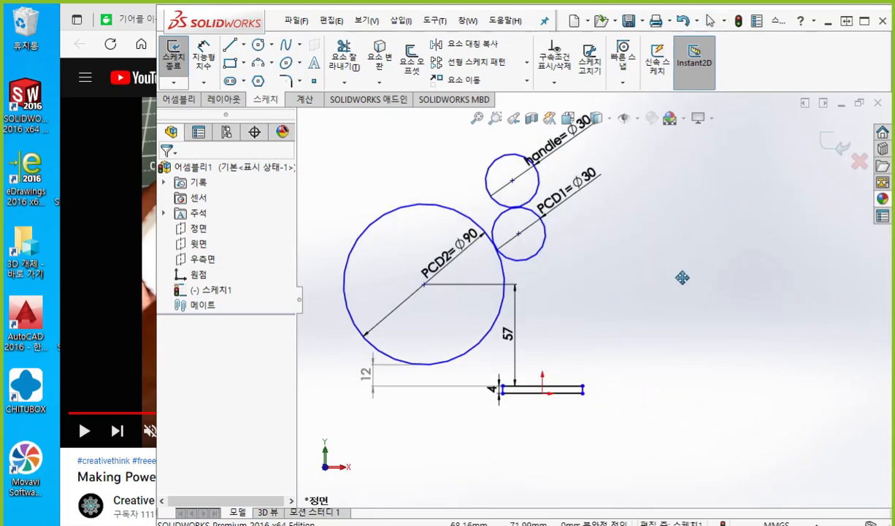
pyautogui.rightClick(667, 234)
pyautogui.click(764, 132)
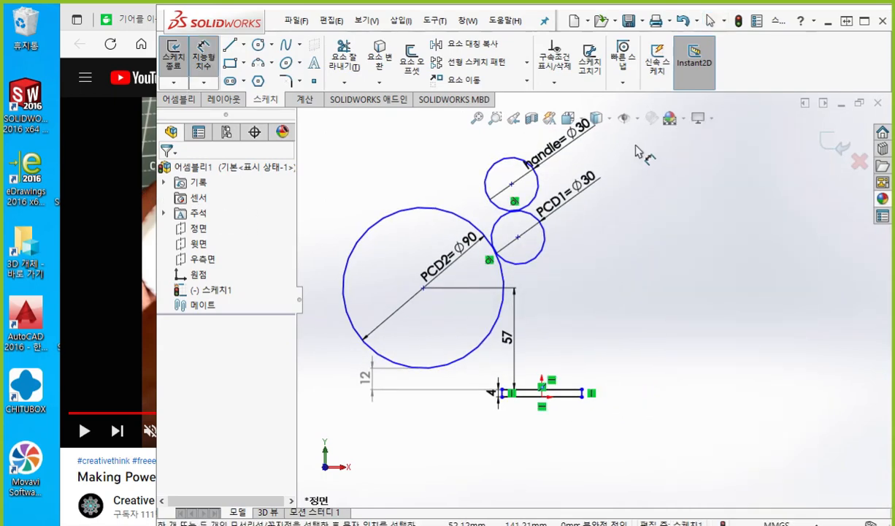
pyautogui.click(501, 168)
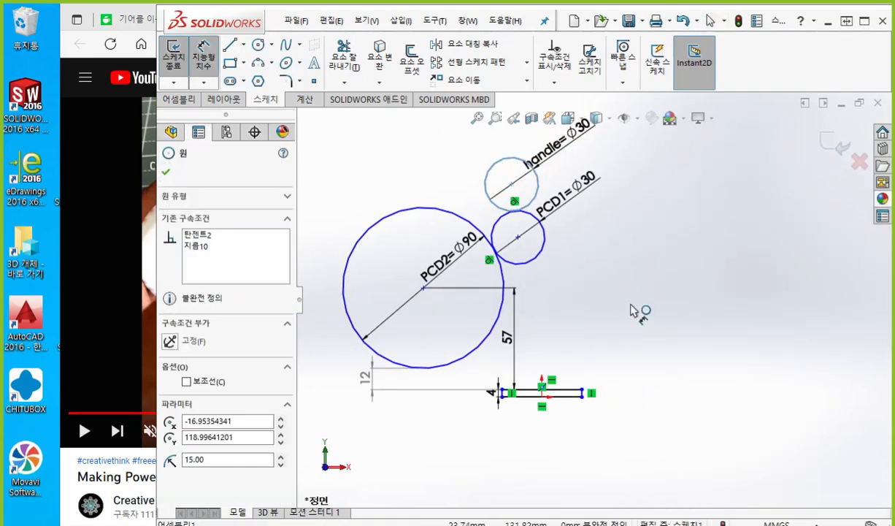
pyautogui.click(577, 393)
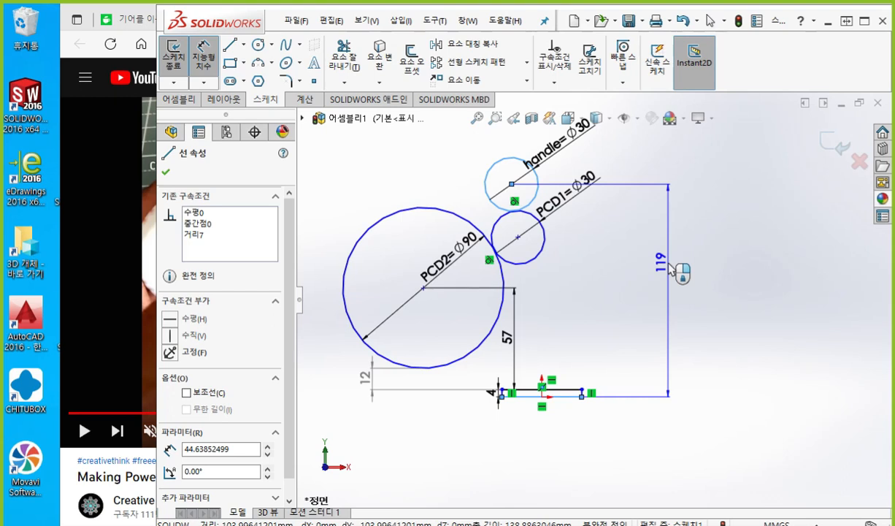
# Step: Sketch the crank handle, its circular swing path and the note 140 with the screen pen, then clear the marks
pyautogui.press('F12')
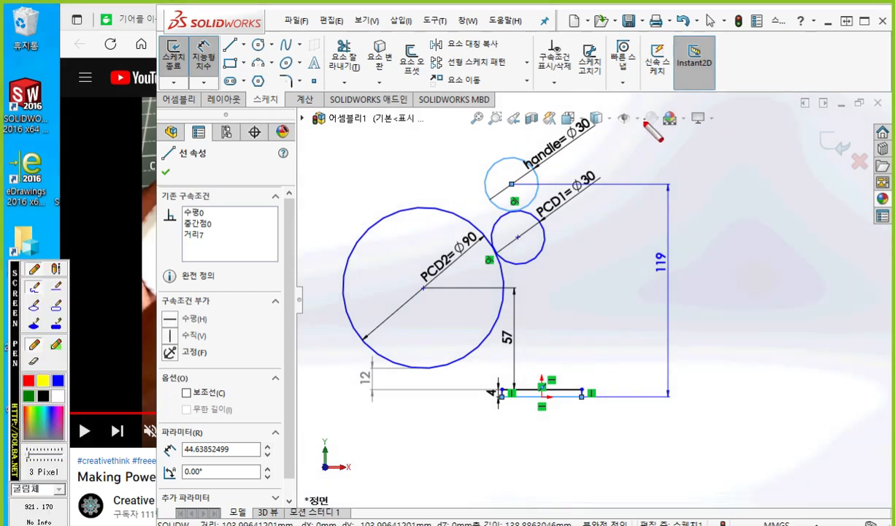
pyautogui.moveTo(518, 170); pyautogui.dragTo(632, 98)
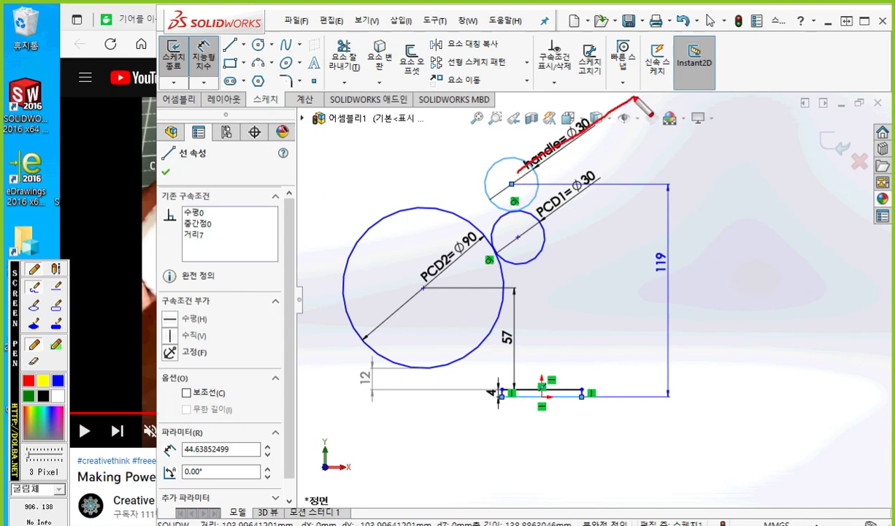
pyautogui.moveTo(525, 181)
pyautogui.mouseDown()
pyautogui.moveTo(648, 111)
pyautogui.moveTo(681, 159)
pyautogui.mouseUp()
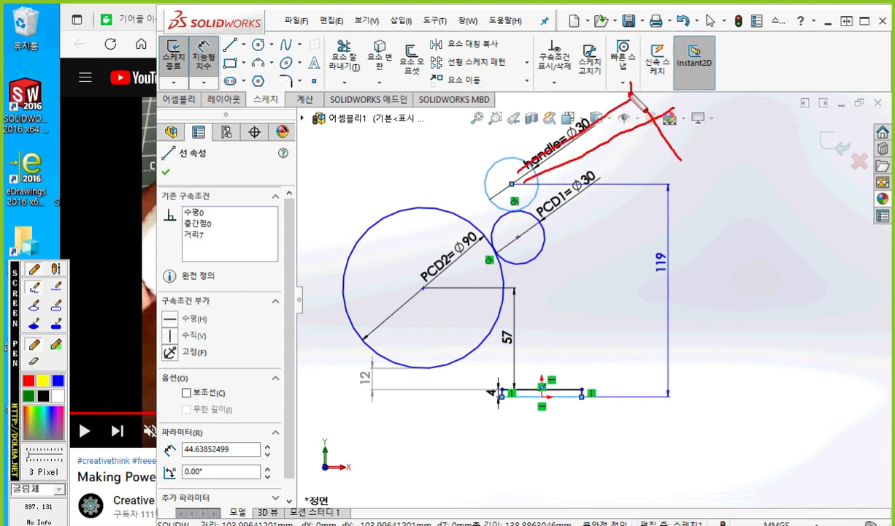
pyautogui.moveTo(632, 95)
pyautogui.mouseDown()
pyautogui.moveTo(652, 78)
pyautogui.moveTo(636, 98)
pyautogui.moveTo(703, 149)
pyautogui.moveTo(682, 165)
pyautogui.mouseUp()
pyautogui.moveTo(663, 102)
pyautogui.mouseDown()
pyautogui.moveTo(637, 314)
pyautogui.moveTo(373, 246)
pyautogui.moveTo(523, 2)
pyautogui.moveTo(693, 88)
pyautogui.mouseUp()
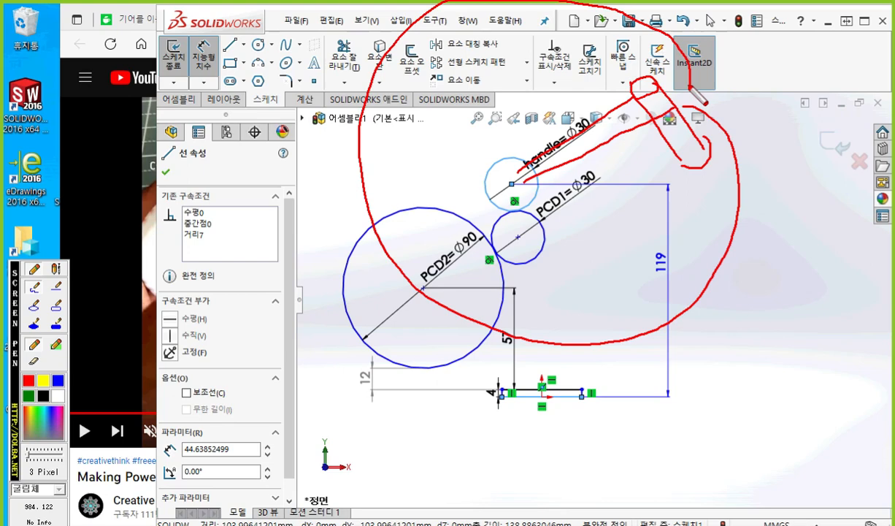
pyautogui.moveTo(640, 242)
pyautogui.mouseDown()
pyautogui.moveTo(635, 282)
pyautogui.moveTo(678, 264)
pyautogui.moveTo(653, 275)
pyautogui.moveTo(678, 245)
pyautogui.mouseUp()
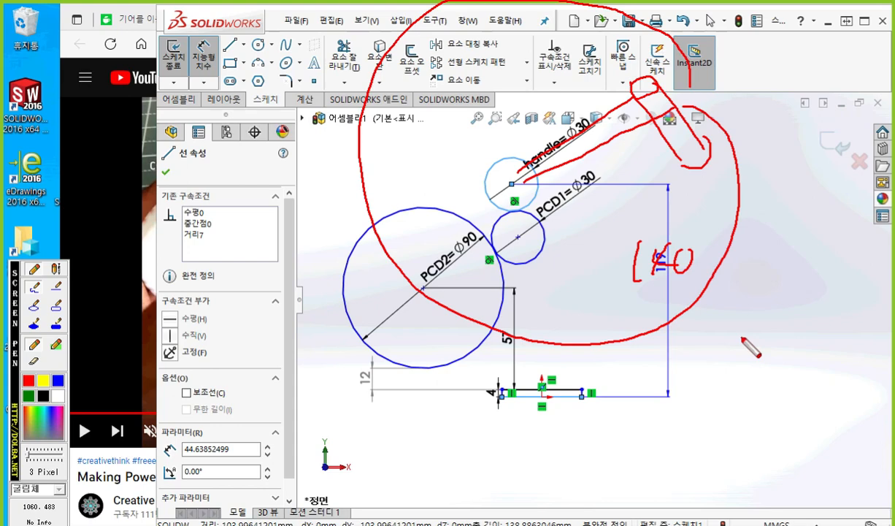
pyautogui.press('Escape')
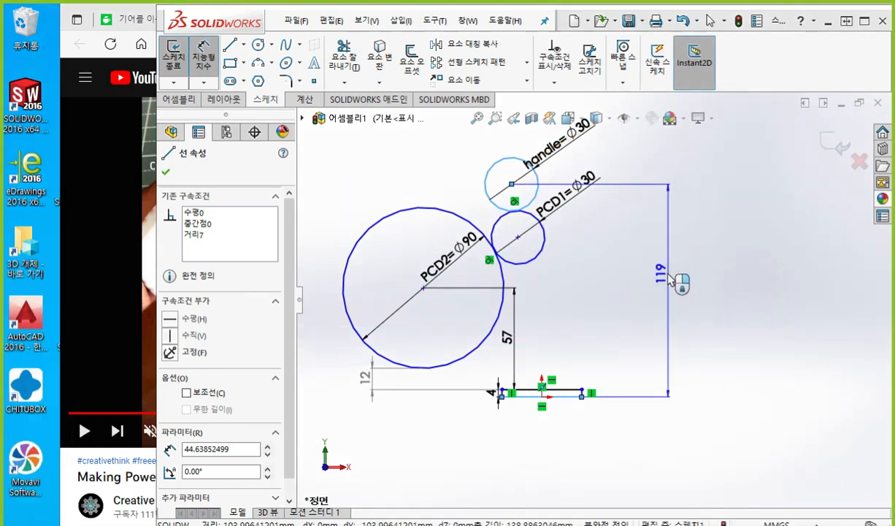
# Step: Place the vertical dimension from the base plate's bottom line to the handle circle's centre, set it to 140 mm, and finish dimensioning
pyautogui.click(666, 290)
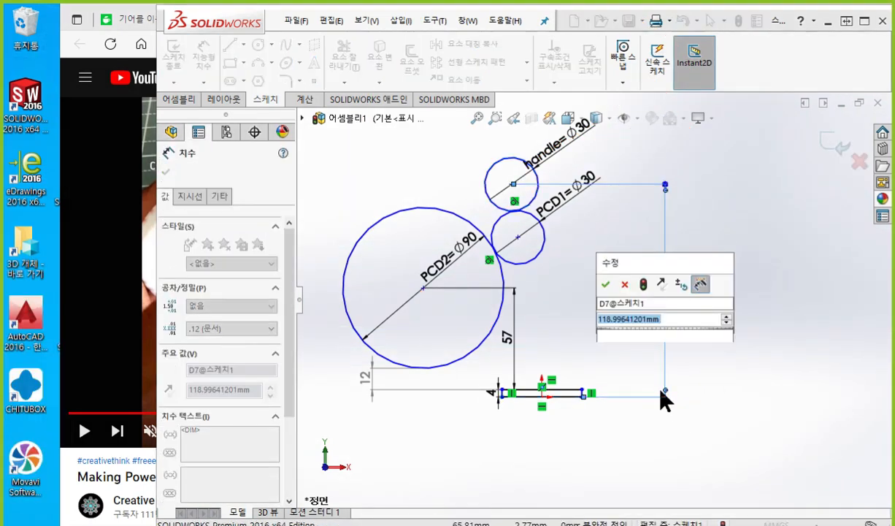
pyautogui.write('140')
pyautogui.press('Return')
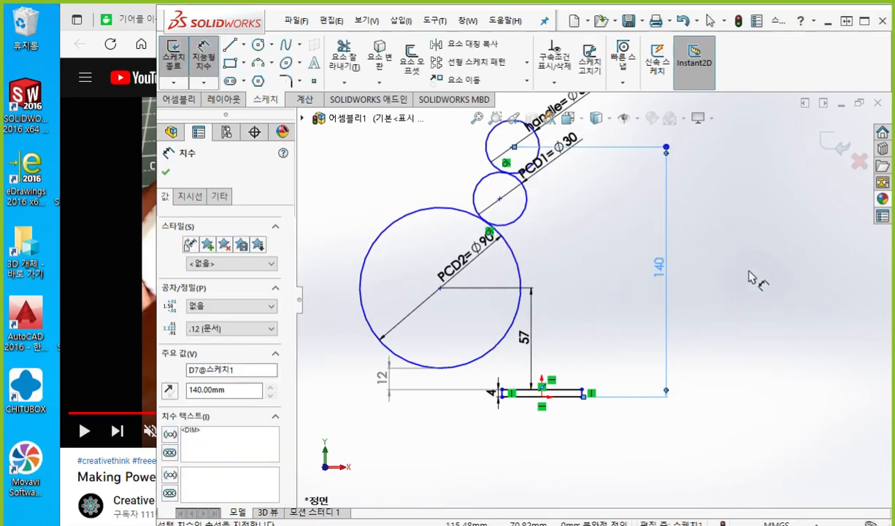
pyautogui.press('Escape')
pyautogui.rightClick(707, 271)
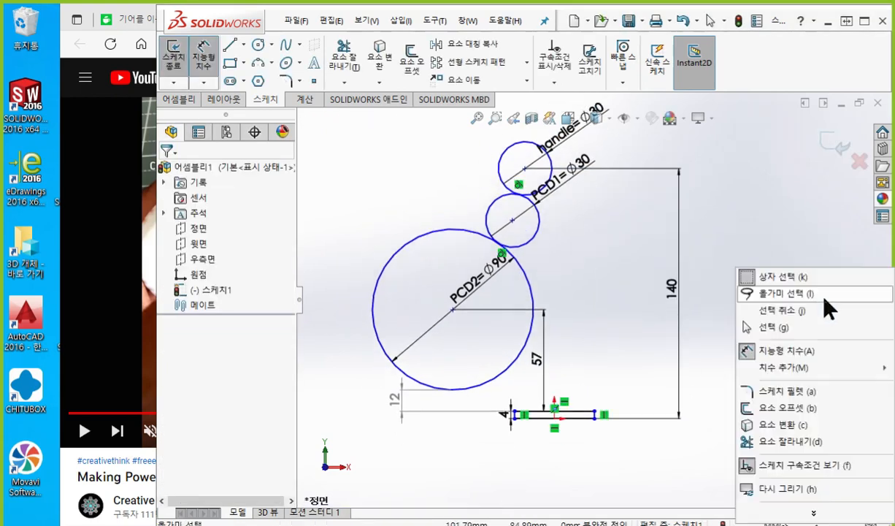
pyautogui.click(771, 325)
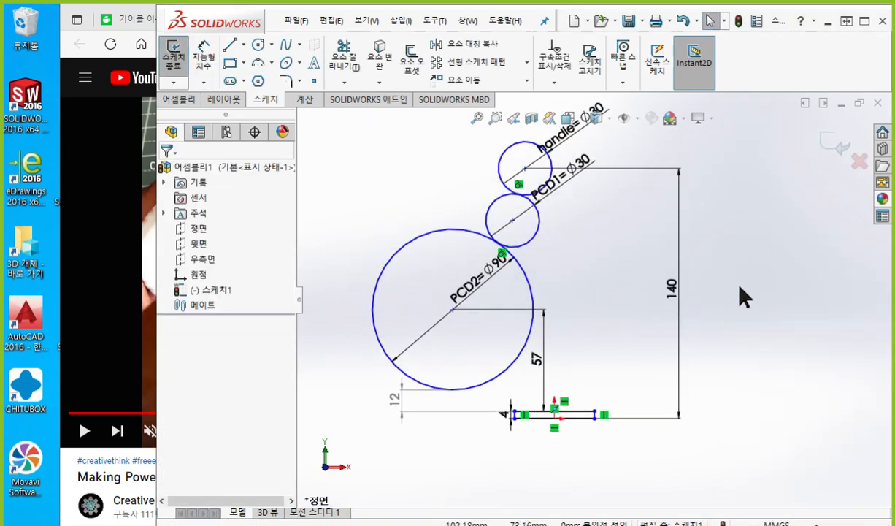
# Step: Nudge the PCD1 circle's centre slightly to the right and swing the PCD2 diameter dimension to a flatter angle
pyautogui.click(514, 220)
pyautogui.moveTo(556, 250); pyautogui.dragTo(564, 265)
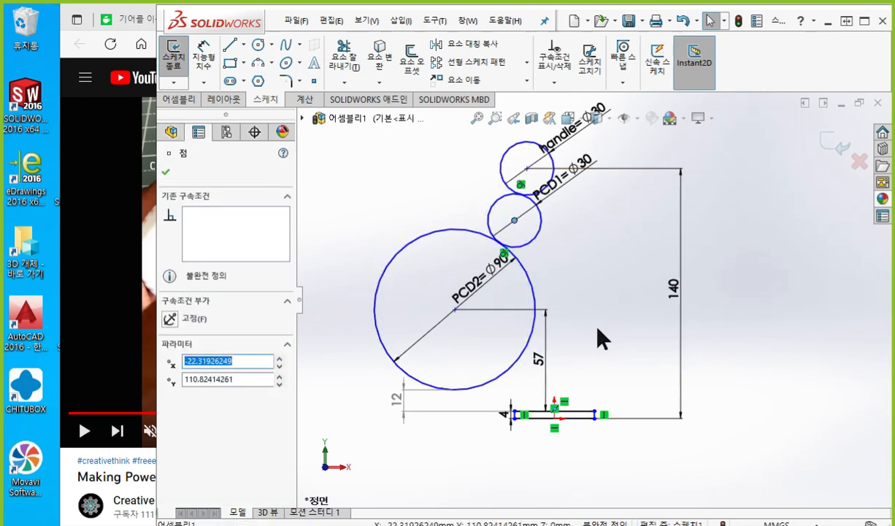
pyautogui.click(598, 328)
pyautogui.moveTo(454, 309); pyautogui.dragTo(462, 312)
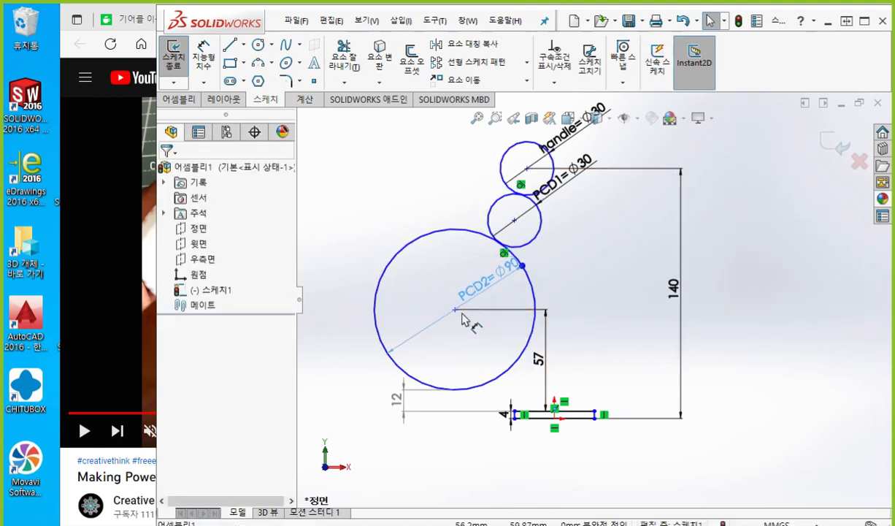
pyautogui.click(631, 276)
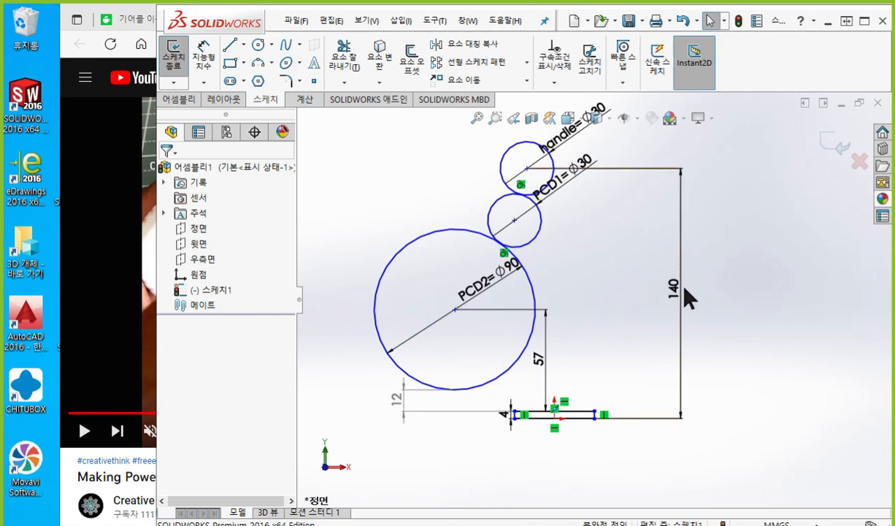
# Step: Shift the handle circle's centre to the right and reposition the PCD1 diameter dimension below and to the right of its circle
pyautogui.moveTo(532, 172)
pyautogui.mouseDown()
pyautogui.moveTo(626, 191)
pyautogui.moveTo(511, 183)
pyautogui.moveTo(592, 197)
pyautogui.moveTo(530, 179)
pyautogui.moveTo(569, 191)
pyautogui.moveTo(552, 193)
pyautogui.moveTo(509, 170)
pyautogui.moveTo(584, 174)
pyautogui.moveTo(504, 170)
pyautogui.moveTo(584, 174)
pyautogui.moveTo(508, 168)
pyautogui.moveTo(555, 167)
pyautogui.moveTo(515, 162)
pyautogui.moveTo(541, 168)
pyautogui.mouseUp()
pyautogui.moveTo(516, 218); pyautogui.dragTo(568, 238)
pyautogui.moveTo(560, 181); pyautogui.dragTo(577, 248)
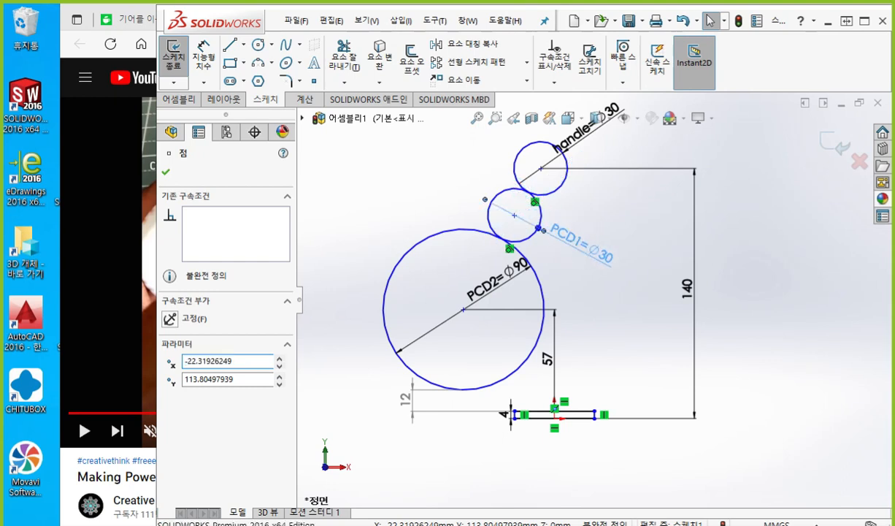
pyautogui.click(743, 291)
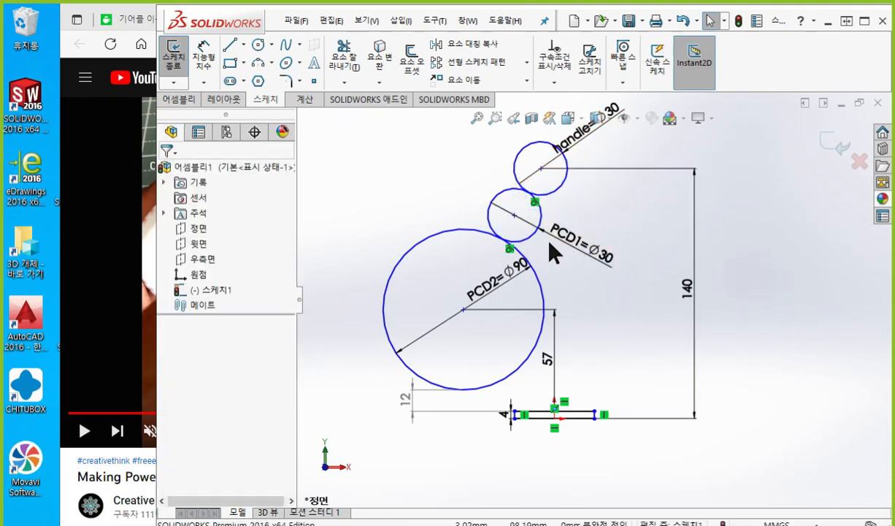
# Step: Move the PCD1 circle's centre to the right so that the tangent circles sit further over the base plate
pyautogui.keyDown('ctrl'); pyautogui.moveTo(599, 334); pyautogui.dragTo(592, 367, button='middle'); pyautogui.keyUp('ctrl')
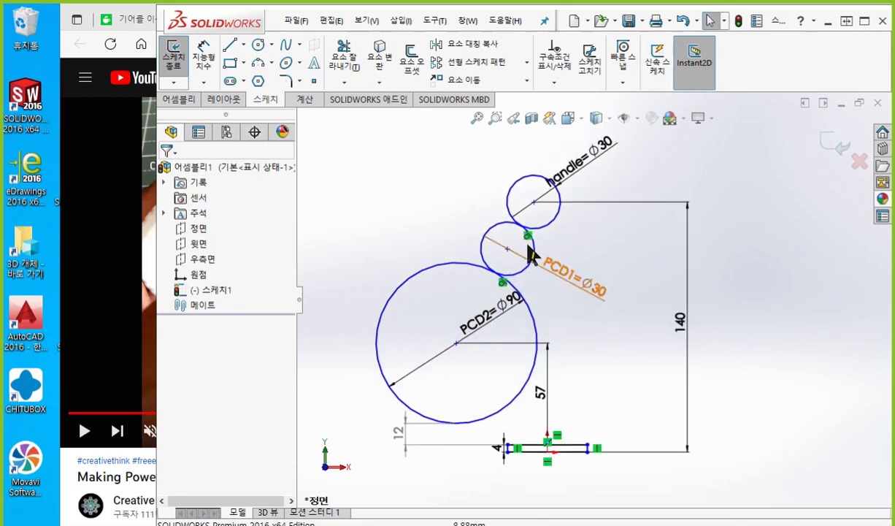
pyautogui.moveTo(507, 249); pyautogui.dragTo(611, 262)
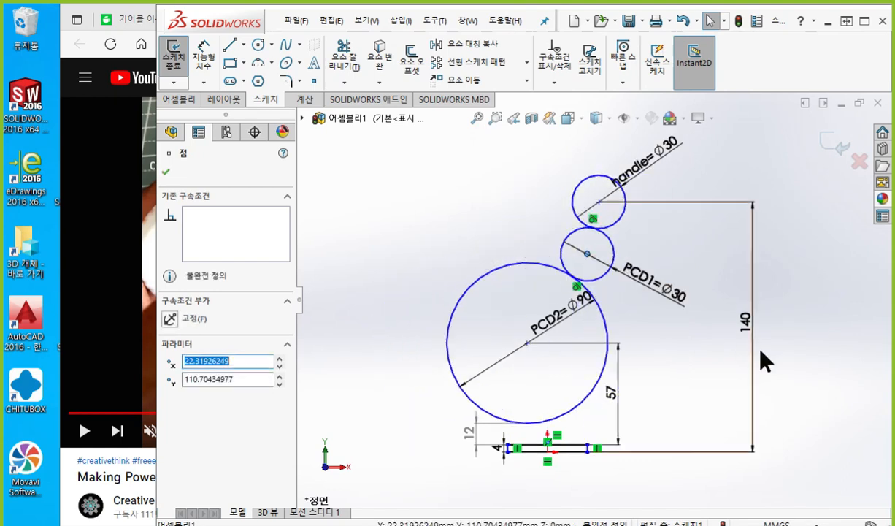
pyautogui.keyDown('ctrl'); pyautogui.moveTo(812, 388); pyautogui.dragTo(756, 369, button='middle'); pyautogui.keyUp('ctrl')
pyautogui.click(760, 347)
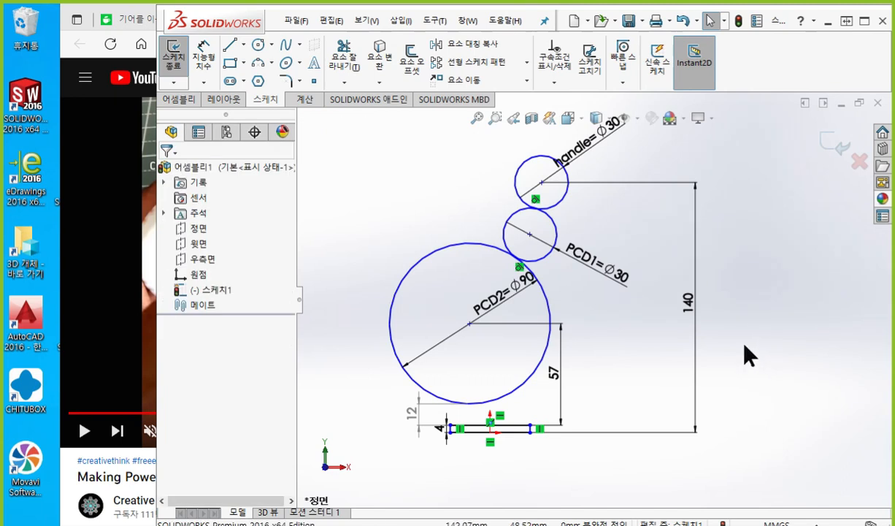
# Step: Mark the horizontal distance between the PCD2 and handle centres with the screen pen, then clear the marks
pyautogui.press('F12')
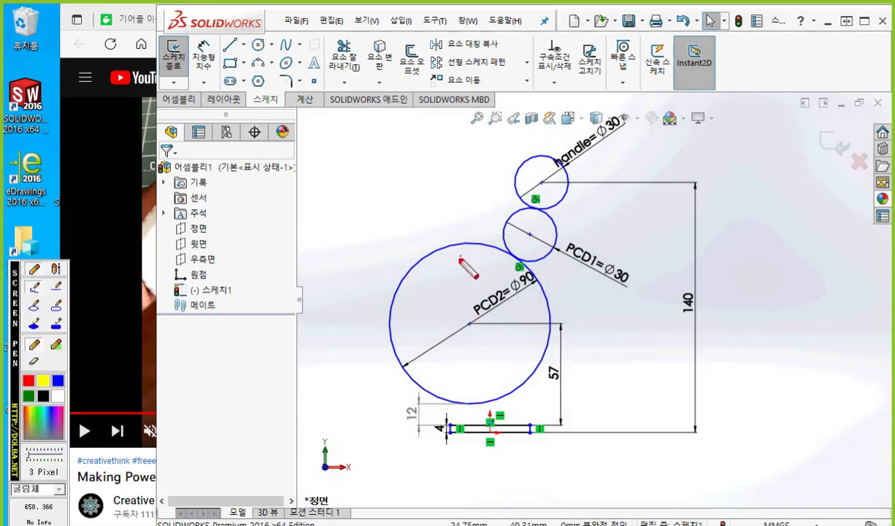
pyautogui.moveTo(459, 267); pyautogui.dragTo(469, 356)
pyautogui.moveTo(538, 156); pyautogui.dragTo(541, 213)
pyautogui.moveTo(542, 276); pyautogui.dragTo(550, 363)
pyautogui.moveTo(481, 348)
pyautogui.mouseDown()
pyautogui.moveTo(541, 348)
pyautogui.moveTo(536, 358)
pyautogui.moveTo(478, 360)
pyautogui.moveTo(488, 364)
pyautogui.mouseUp()
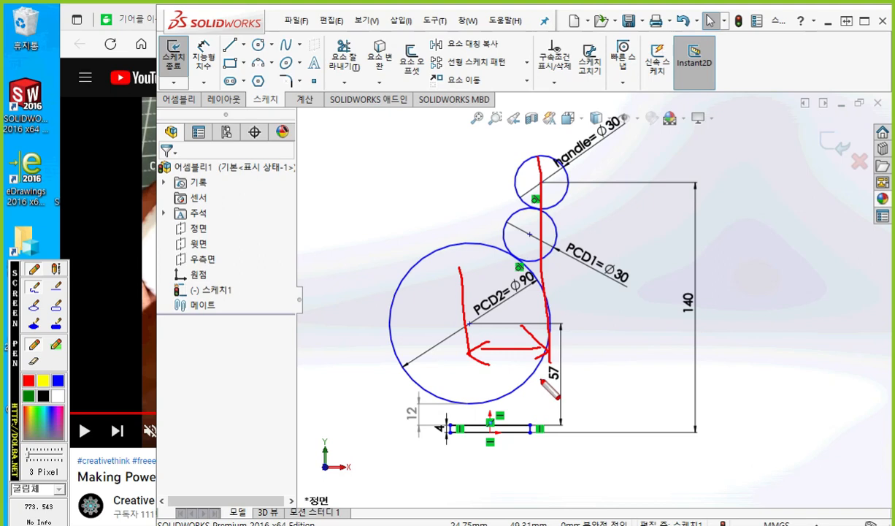
pyautogui.press('F12')
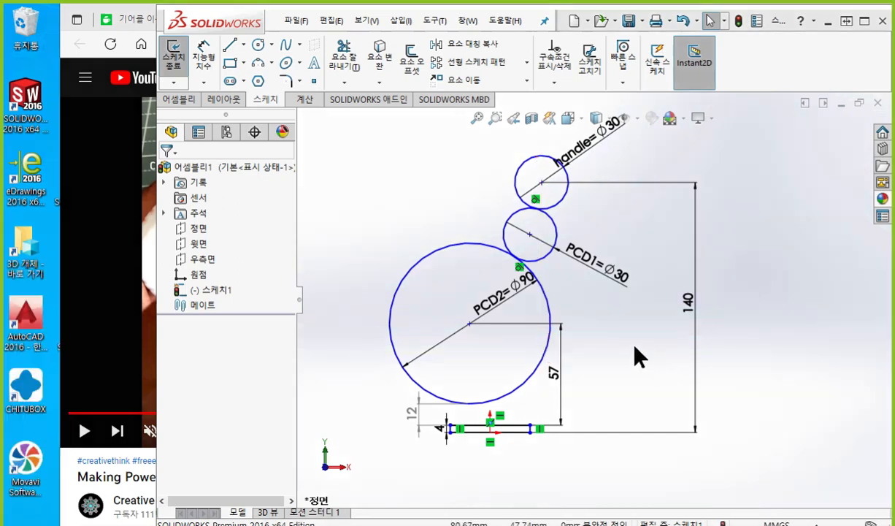
# Step: Mark the PCD2 circle's centre and a vertical line through the origin with the screen pen, then clear the marks
pyautogui.keyDown('ctrl'); pyautogui.moveTo(614, 387); pyautogui.dragTo(640, 382, button='middle'); pyautogui.keyUp('ctrl')
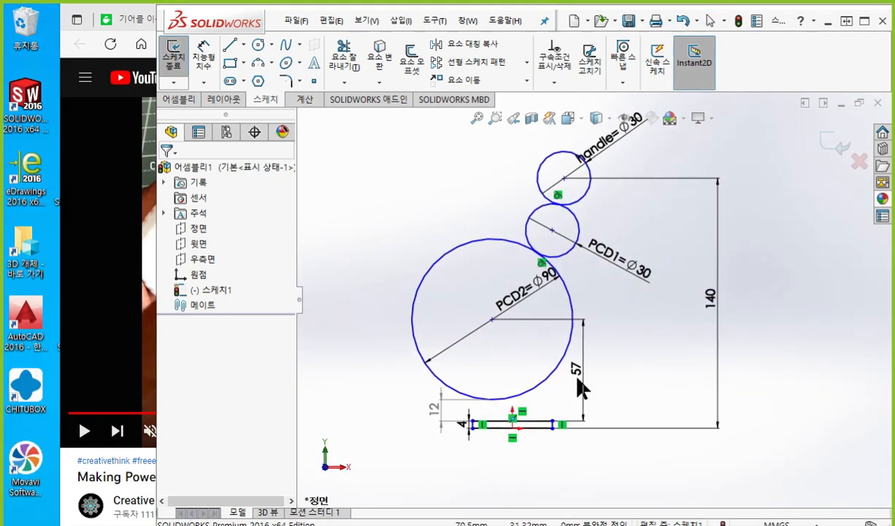
pyautogui.press('F12')
pyautogui.moveTo(500, 310)
pyautogui.mouseDown()
pyautogui.moveTo(484, 335)
pyautogui.moveTo(501, 328)
pyautogui.mouseUp()
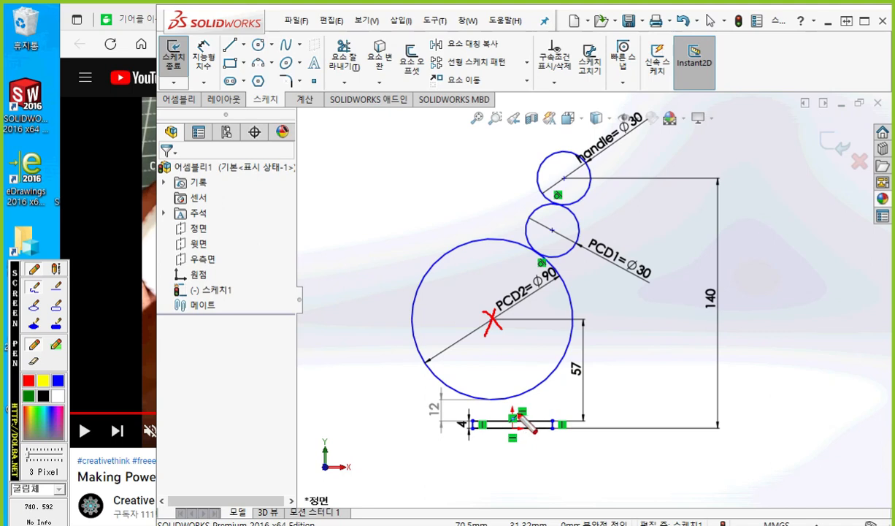
pyautogui.moveTo(509, 385); pyautogui.dragTo(518, 475)
pyautogui.moveTo(523, 413)
pyautogui.mouseDown()
pyautogui.moveTo(504, 446)
pyautogui.moveTo(515, 430)
pyautogui.moveTo(526, 444)
pyautogui.mouseUp()
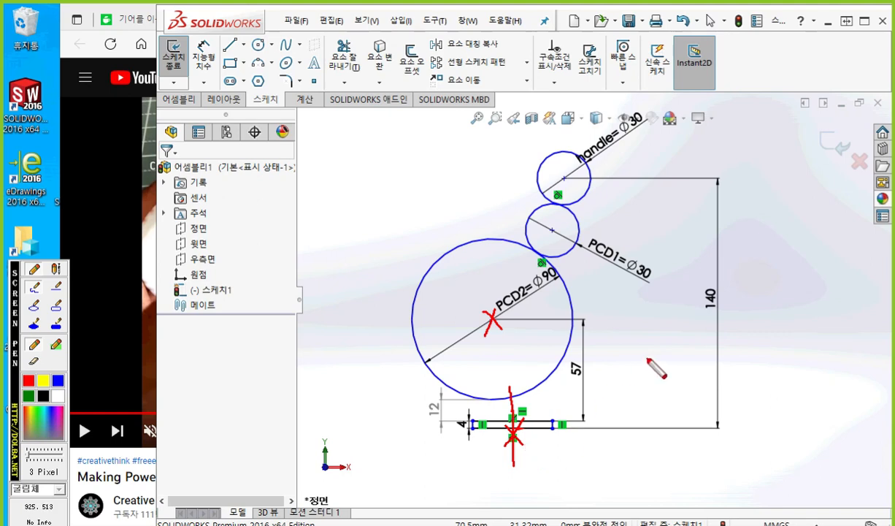
pyautogui.press('Escape')
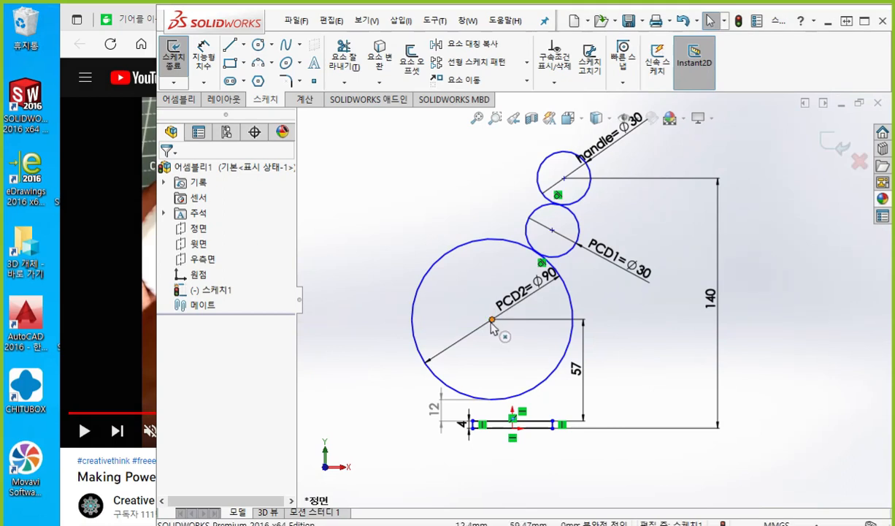
# Step: Add a vertical relation between the assembly origin and the PCD2 circle's centre
pyautogui.click(212, 276)
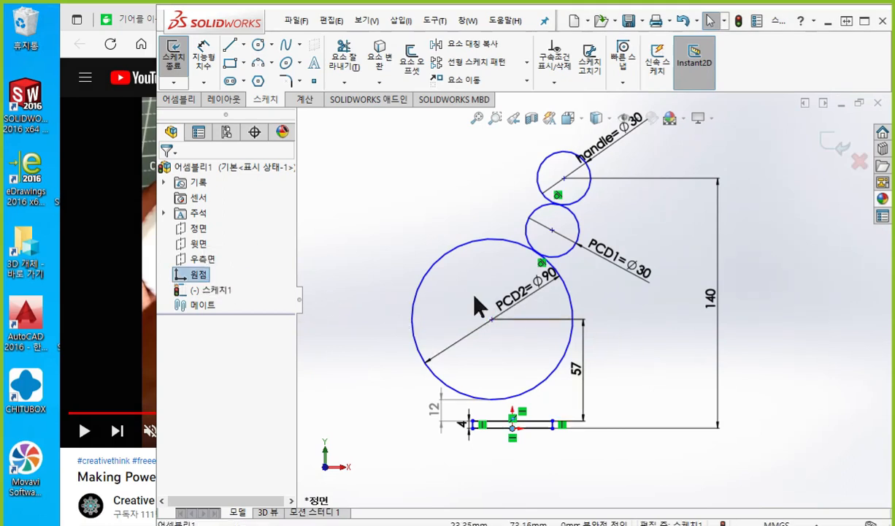
pyautogui.keyDown('ctrl'); pyautogui.click(492, 319); pyautogui.keyUp('ctrl')
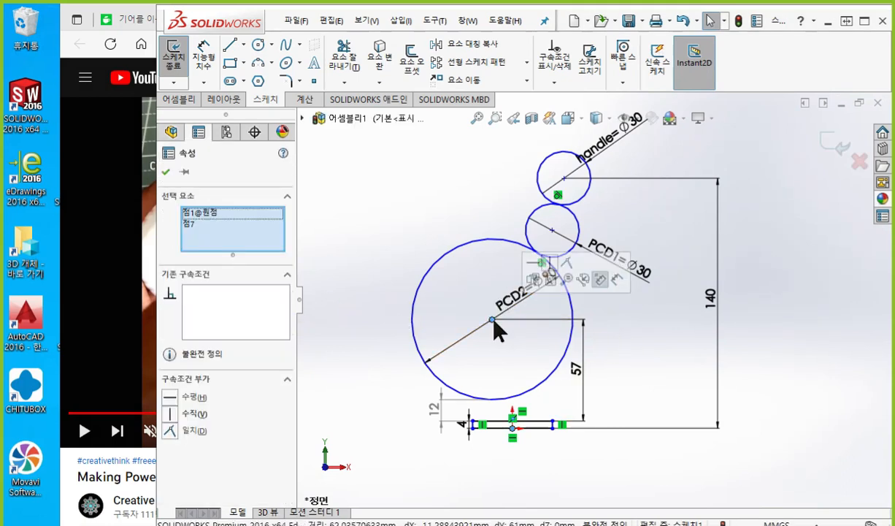
pyautogui.click(550, 262)
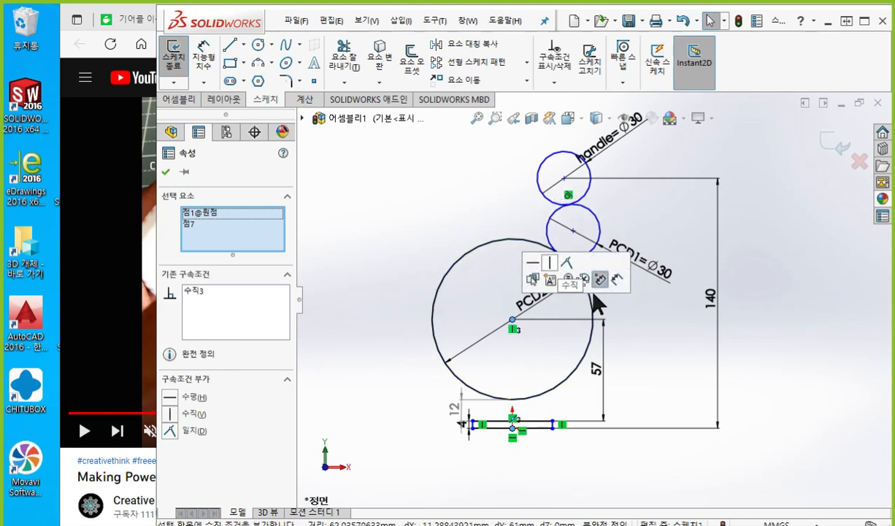
pyautogui.moveTo(674, 362)
pyautogui.keyDown('ctrl'); pyautogui.mouseDown(button='middle')
pyautogui.moveTo(596, 352)
pyautogui.moveTo(602, 356)
pyautogui.mouseUp(button='middle'); pyautogui.keyUp('ctrl')
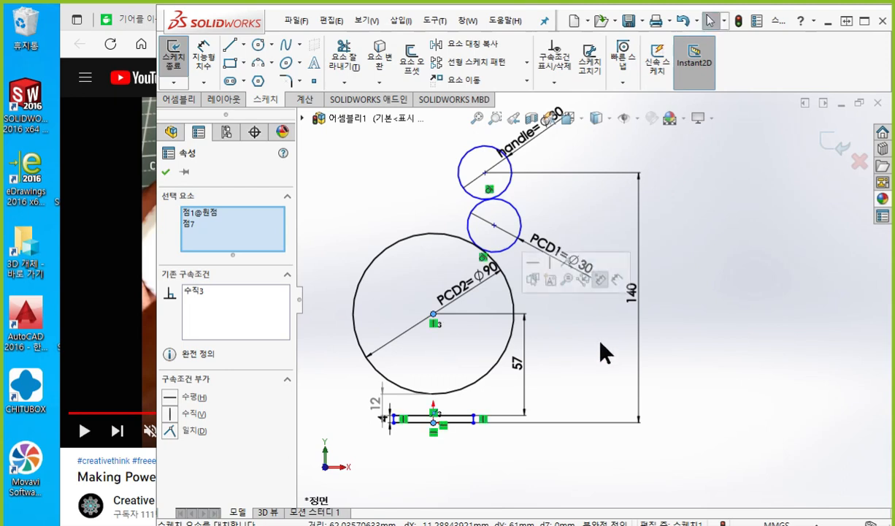
pyautogui.click(749, 351)
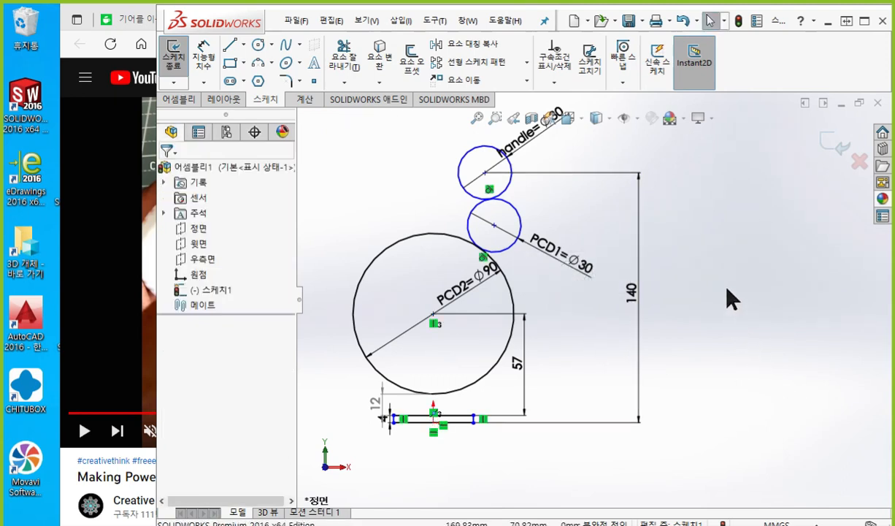
# Step: Move the handle circle's centre to the right, to about 40 mm horizontally from the origin
pyautogui.click(485, 172)
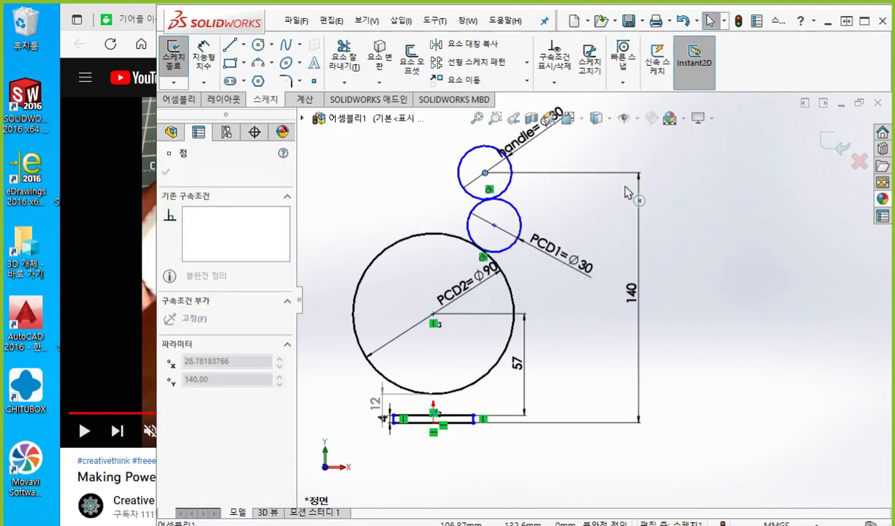
pyautogui.click(735, 335)
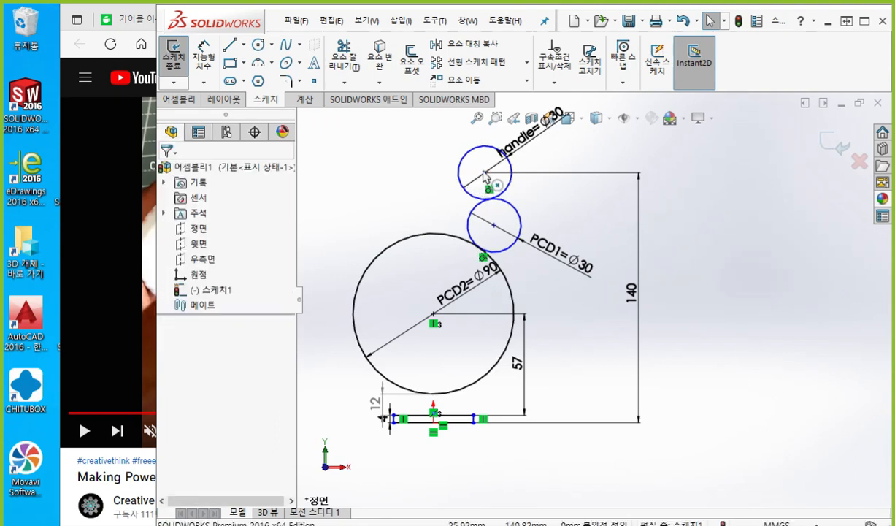
pyautogui.keyDown('ctrl'); pyautogui.moveTo(560, 203); pyautogui.dragTo(571, 242, button='middle'); pyautogui.keyUp('ctrl')
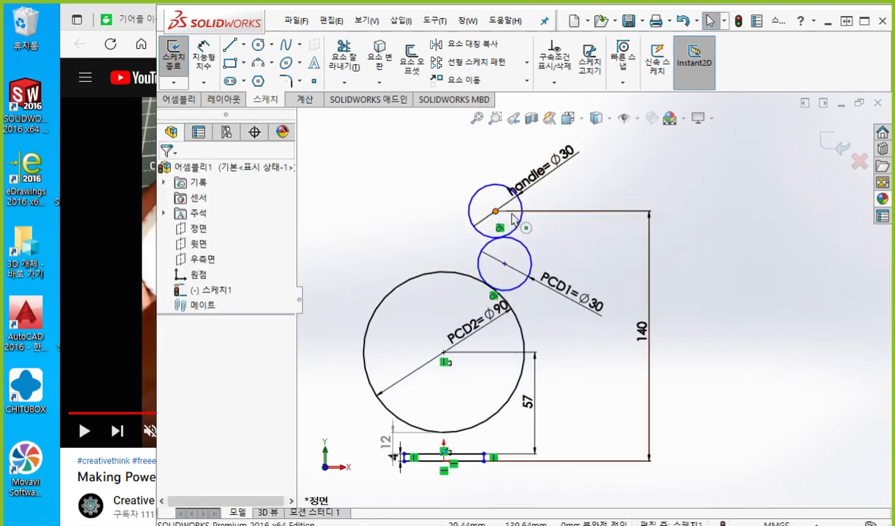
pyautogui.moveTo(512, 216); pyautogui.dragTo(637, 252)
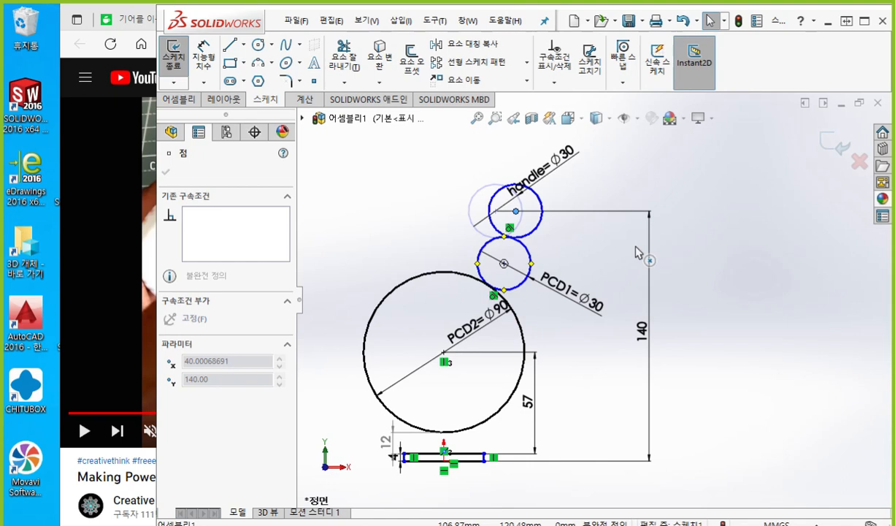
pyautogui.click(694, 325)
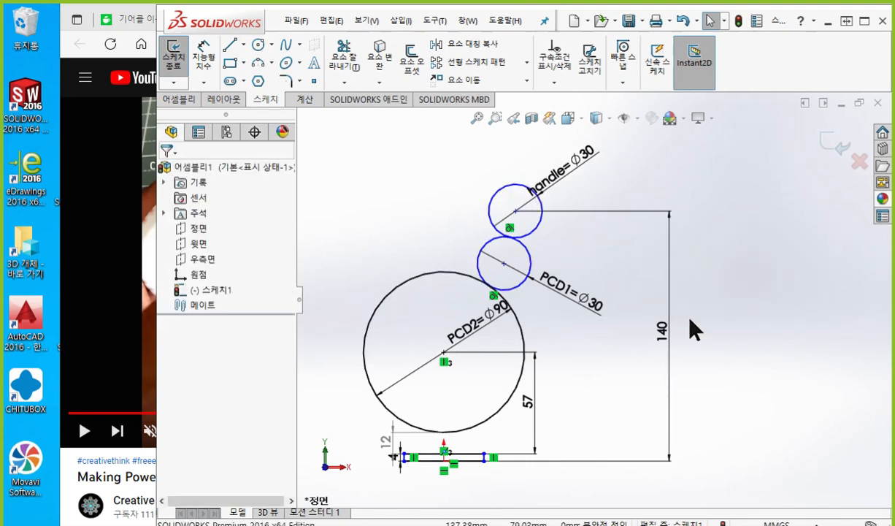
# Step: Mark the horizontal distance from the origin to the handle centre and circle the 140 dimension with the screen pen, then clear the marks
pyautogui.keyDown('ctrl'); pyautogui.moveTo(656, 344); pyautogui.dragTo(654, 334, button='middle'); pyautogui.keyUp('ctrl')
pyautogui.hotkey('ctrl', 'F12')
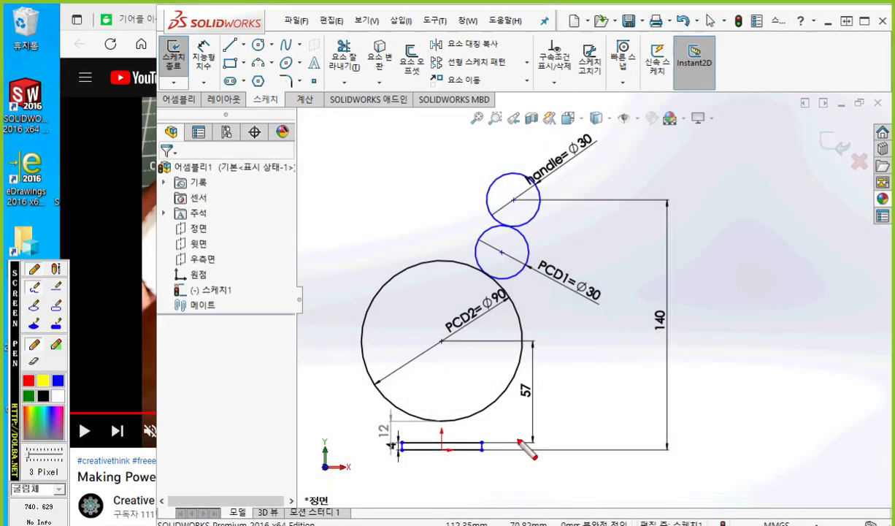
pyautogui.moveTo(447, 443)
pyautogui.mouseDown()
pyautogui.moveTo(439, 465)
pyautogui.moveTo(453, 465)
pyautogui.mouseUp()
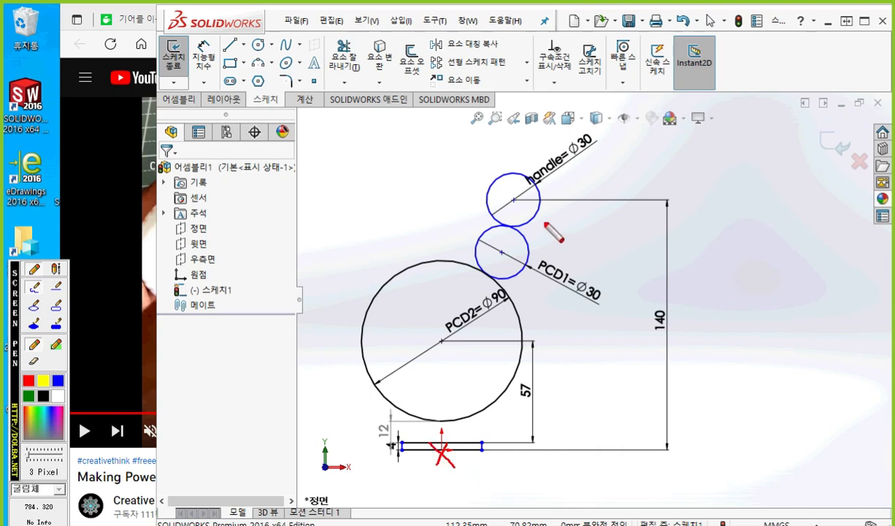
pyautogui.moveTo(518, 192)
pyautogui.mouseDown()
pyautogui.moveTo(504, 208)
pyautogui.moveTo(521, 206)
pyautogui.mouseUp()
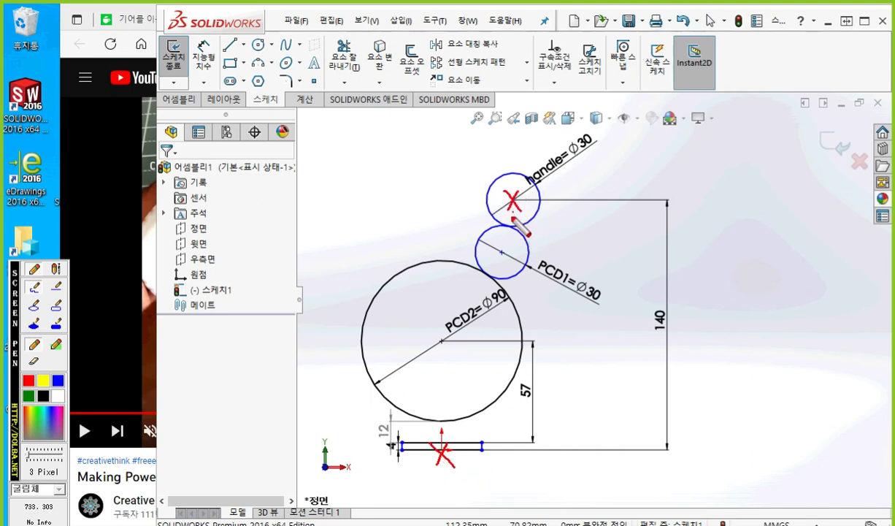
pyautogui.moveTo(514, 196); pyautogui.dragTo(519, 482)
pyautogui.moveTo(443, 464)
pyautogui.mouseDown()
pyautogui.moveTo(447, 500)
pyautogui.moveTo(511, 481)
pyautogui.moveTo(464, 488)
pyautogui.mouseUp()
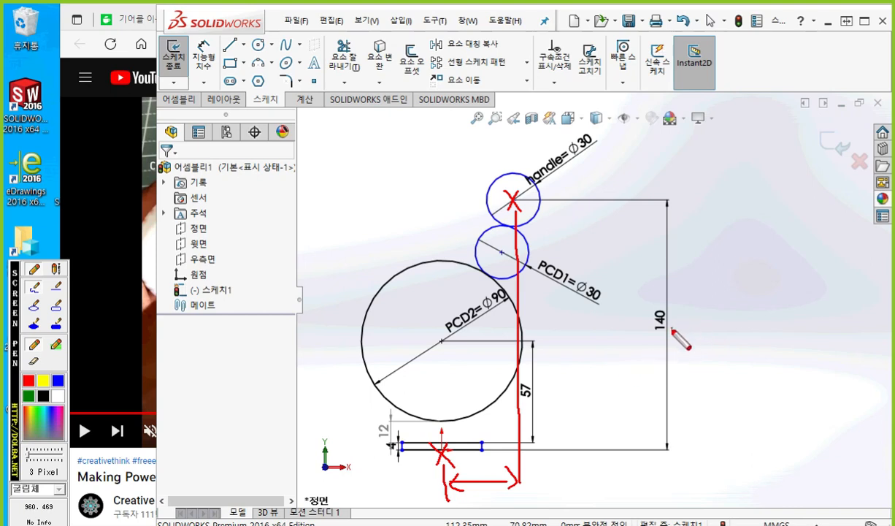
pyautogui.moveTo(673, 332); pyautogui.dragTo(667, 350)
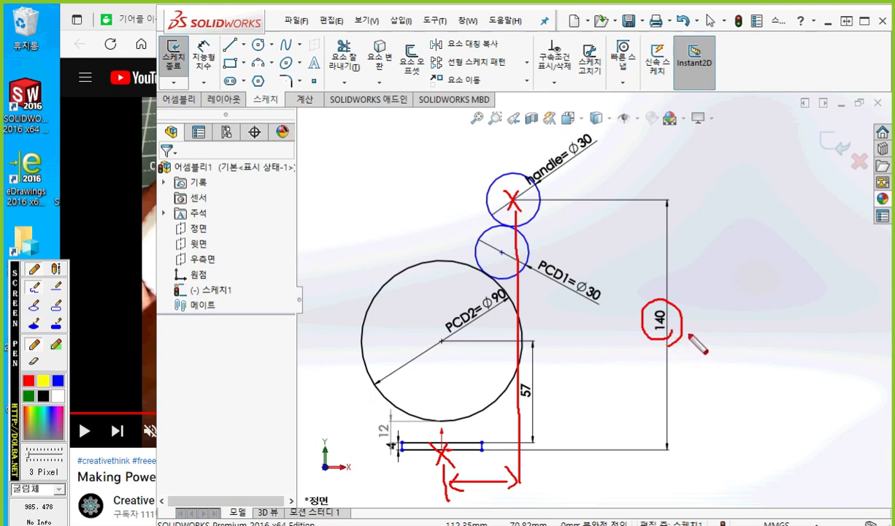
pyautogui.press('Escape')
# Step: Delete the 140 mm height dimension between the handle circle's centre and the base plate's bottom
pyautogui.moveTo(660, 330); pyautogui.dragTo(671, 324)
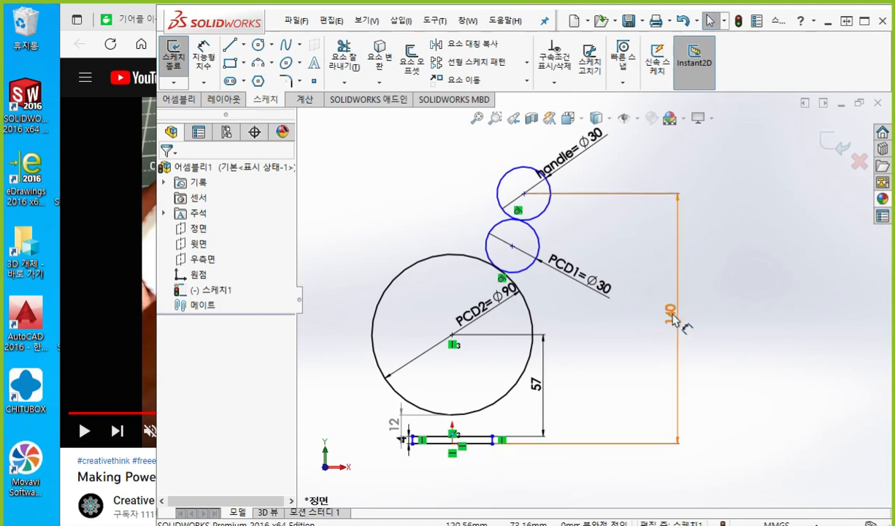
pyautogui.click(671, 315)
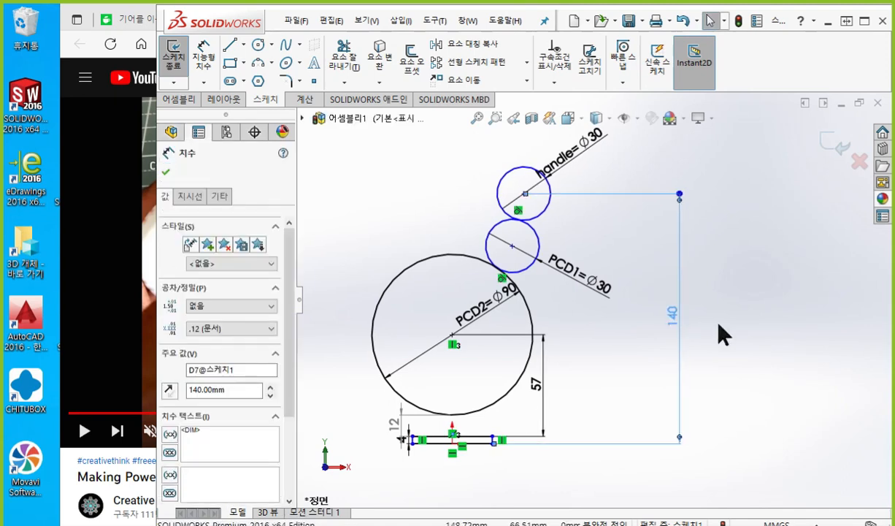
pyautogui.press('Delete')
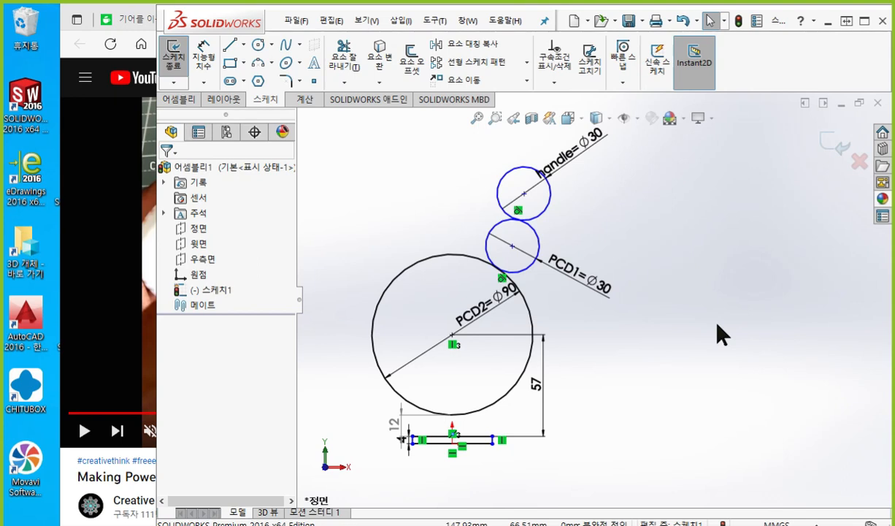
# Step: Start a new smart dimension in the sketch
pyautogui.rightClick(719, 334)
pyautogui.click(831, 135)
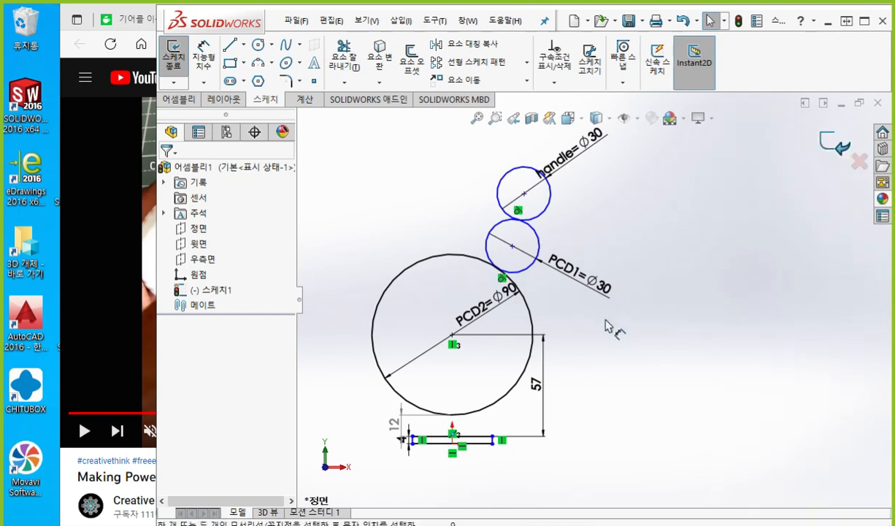
# Step: Dimension the handle circle's centre horizontally from the origin and set the distance to 40 mm
pyautogui.click(197, 275)
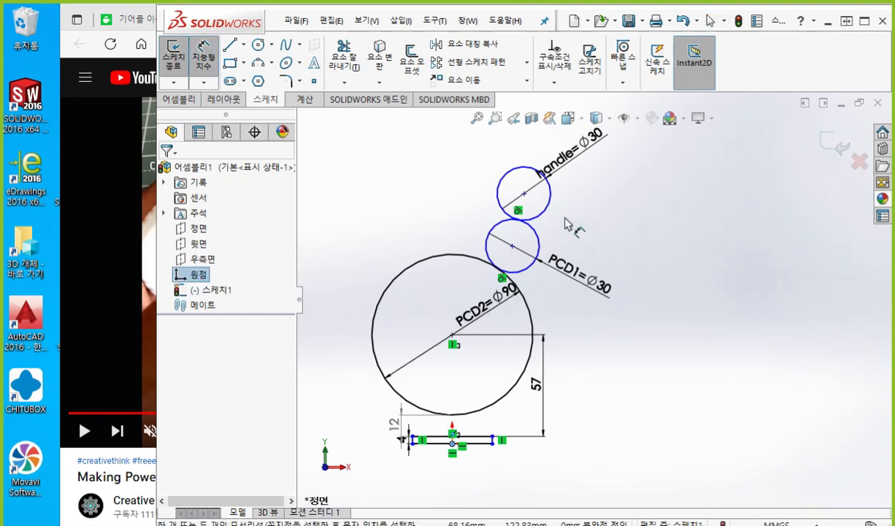
pyautogui.click(524, 193)
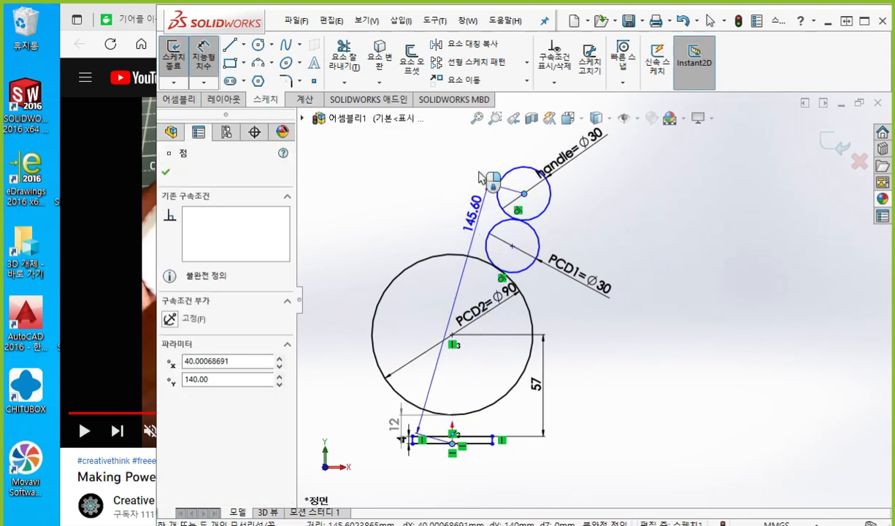
pyautogui.click(483, 143)
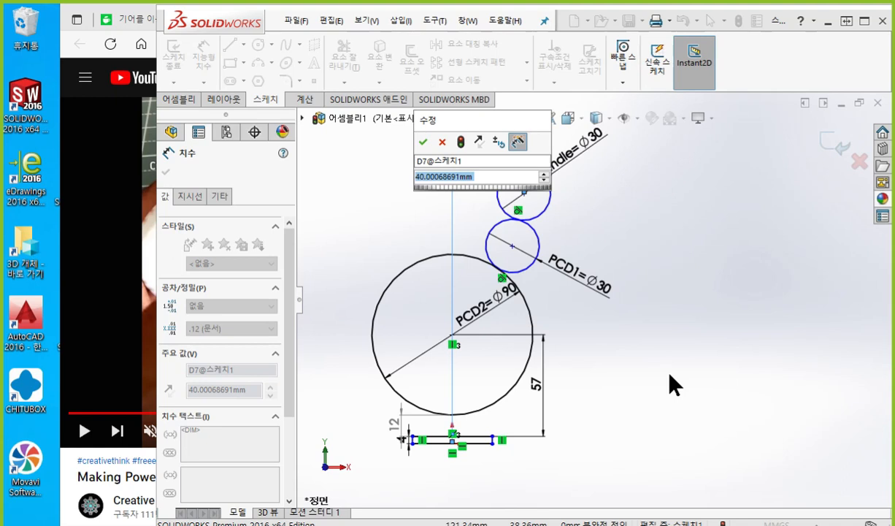
pyautogui.write('40')
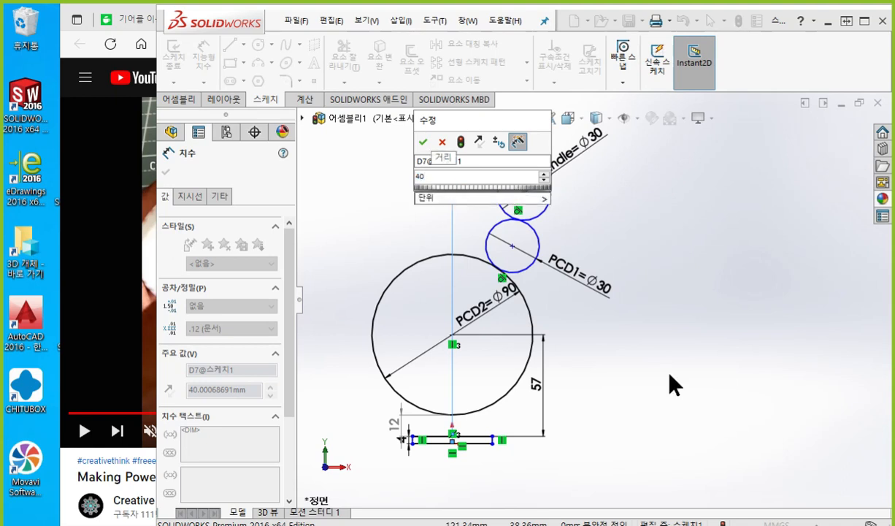
pyautogui.press('Return')
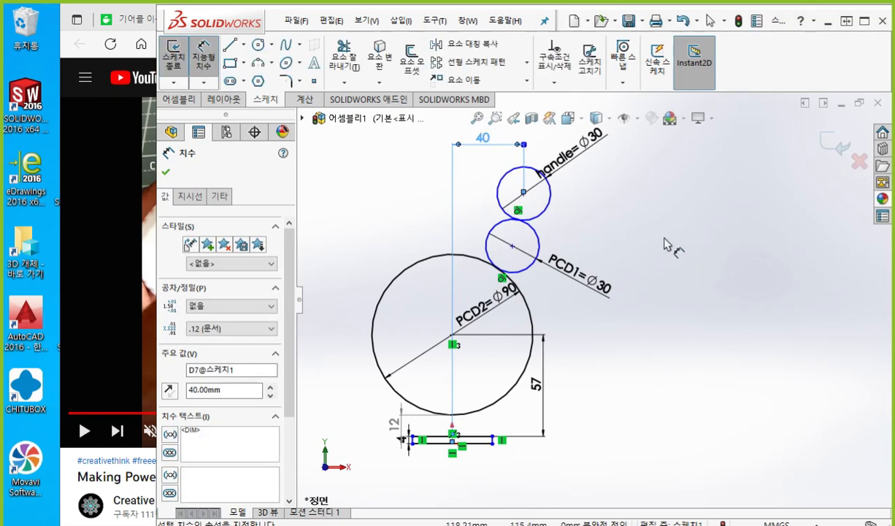
pyautogui.press('Escape')
pyautogui.keyDown('ctrl'); pyautogui.moveTo(672, 281); pyautogui.dragTo(659, 296, button='middle'); pyautogui.keyUp('ctrl')
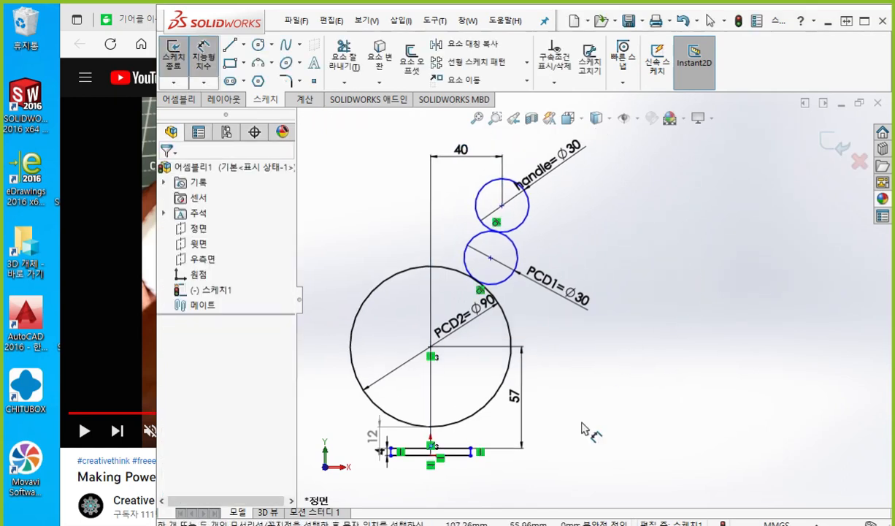
# Step: Dimension the vertical distance from the base rectangle's lower edge to the handle circle's centre, accepting the proposed value of about 140 mm
pyautogui.click(458, 457)
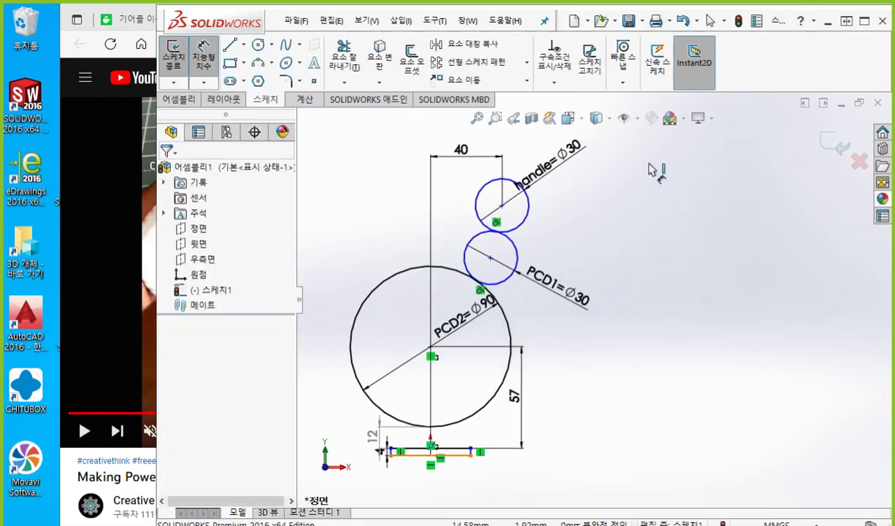
pyautogui.click(502, 205)
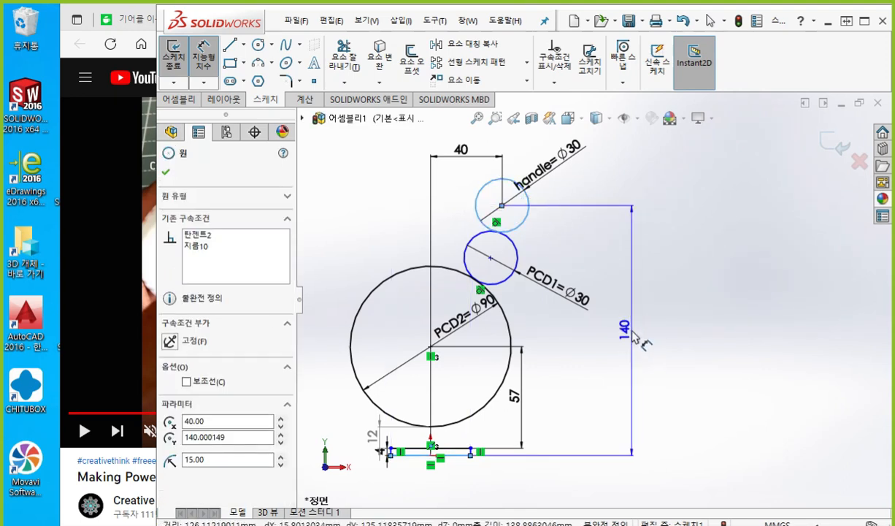
pyautogui.click(605, 316)
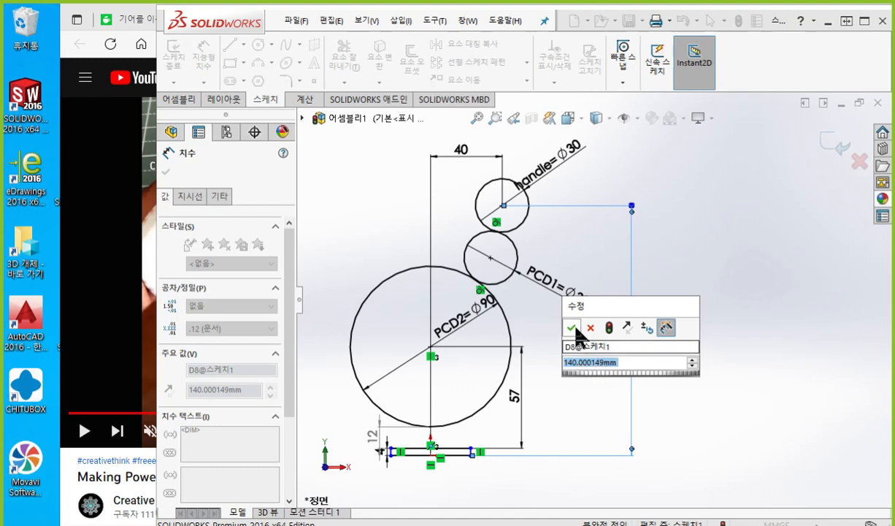
pyautogui.click(573, 328)
pyautogui.click(696, 340)
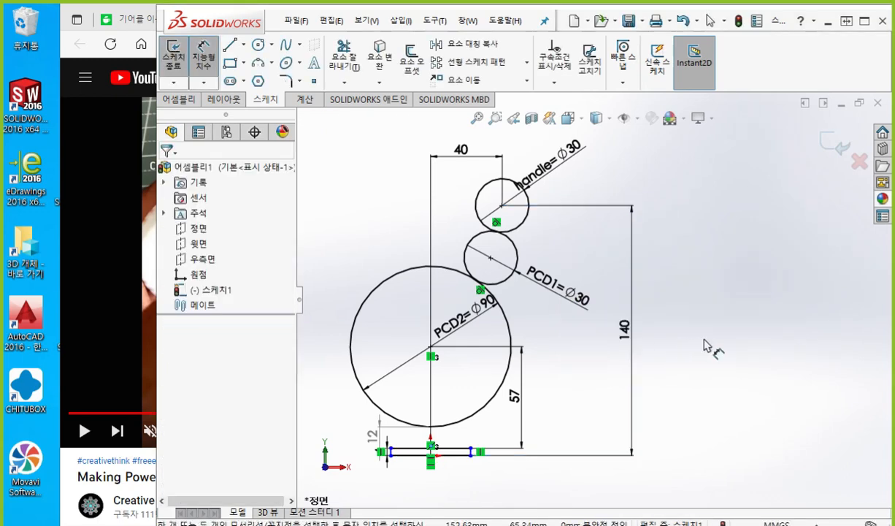
# Step: Open the handle-height dimension for editing, label the 40 mm offset X and the height Y with the red screen pen, and clear the marks
pyautogui.keyDown('ctrl'); pyautogui.moveTo(659, 343); pyautogui.dragTo(677, 345, button='middle'); pyautogui.keyUp('ctrl')
pyautogui.click(653, 340)
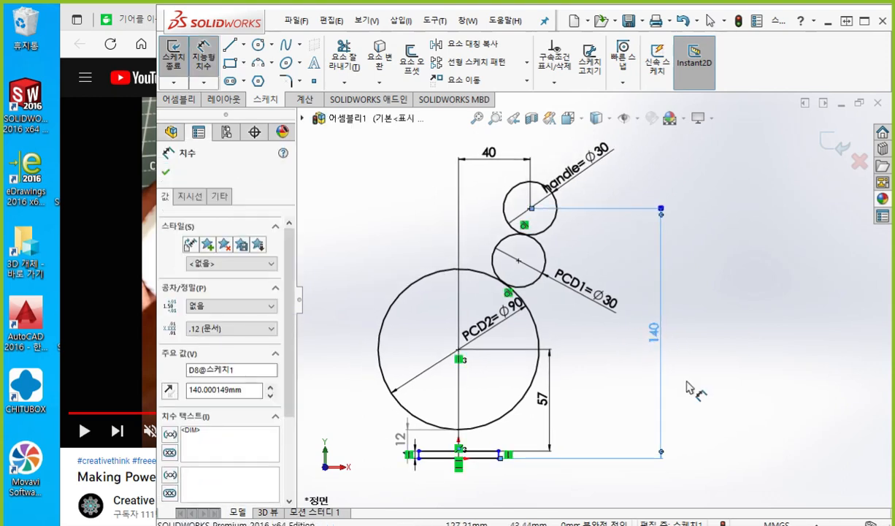
pyautogui.doubleClick(658, 343)
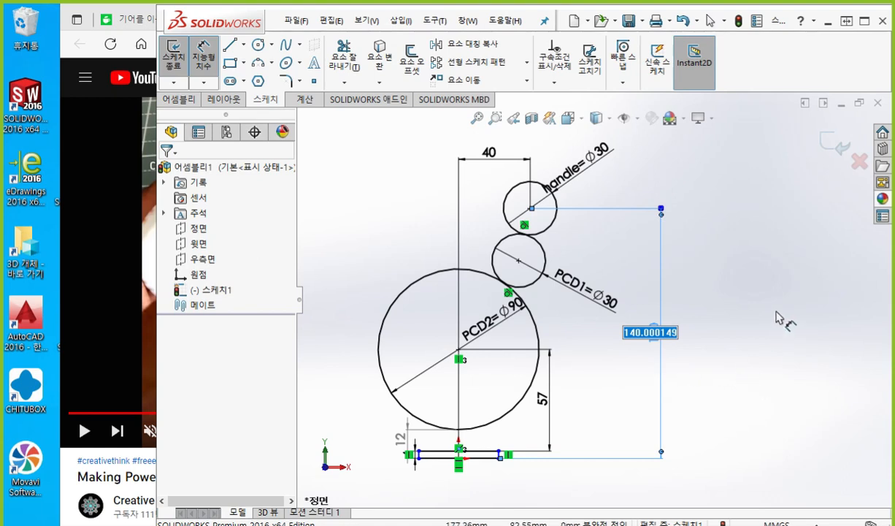
pyautogui.hotkey('ctrl', '2')
pyautogui.moveTo(509, 142)
pyautogui.mouseDown()
pyautogui.moveTo(488, 179)
pyautogui.moveTo(507, 150)
pyautogui.moveTo(518, 177)
pyautogui.mouseUp()
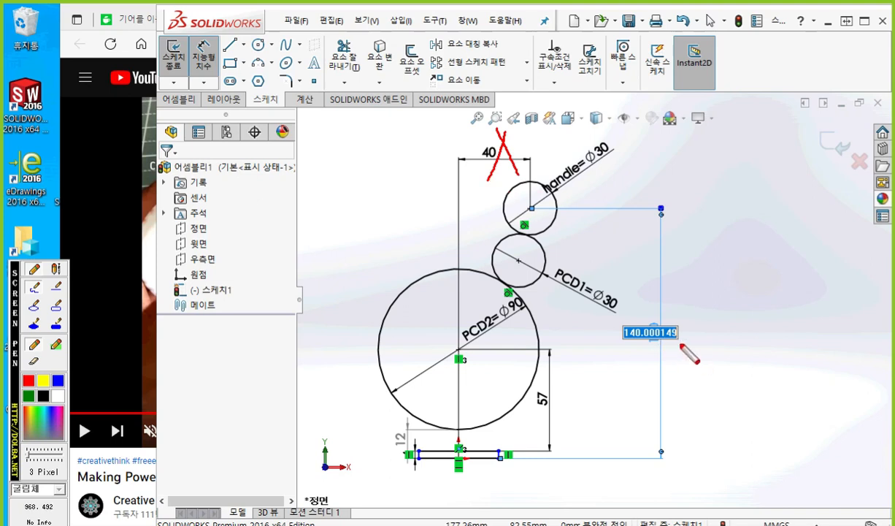
pyautogui.moveTo(681, 349)
pyautogui.mouseDown()
pyautogui.moveTo(617, 349)
pyautogui.moveTo(677, 343)
pyautogui.mouseUp()
pyautogui.moveTo(699, 301)
pyautogui.mouseDown()
pyautogui.moveTo(732, 306)
pyautogui.moveTo(724, 364)
pyautogui.mouseUp()
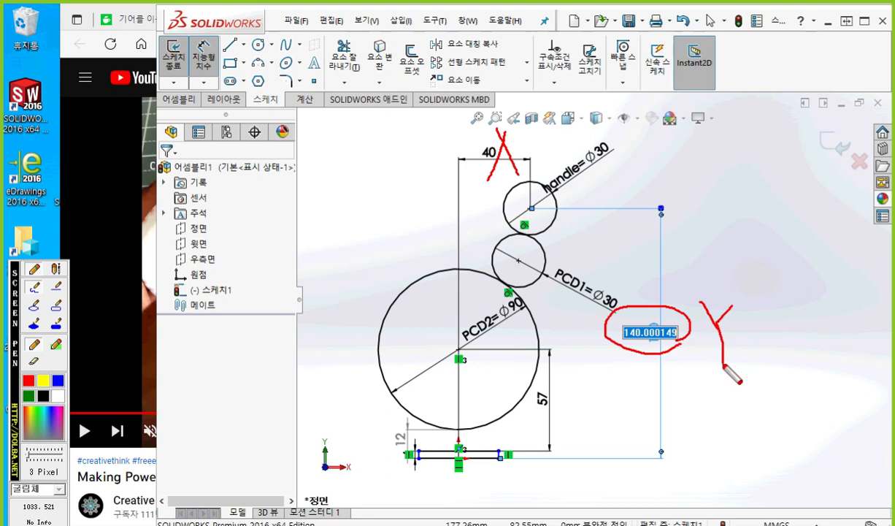
pyautogui.press('Escape')
pyautogui.click(690, 376)
pyautogui.click(709, 380)
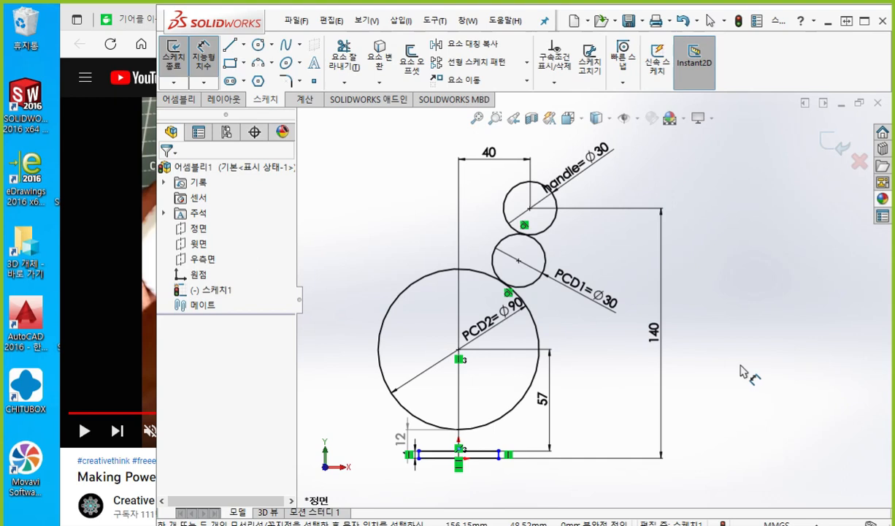
# Step: Exit the dimension tool and check the exact value of the vertical dimension to the handle circle's centre
pyautogui.rightClick(742, 291)
pyautogui.click(719, 89)
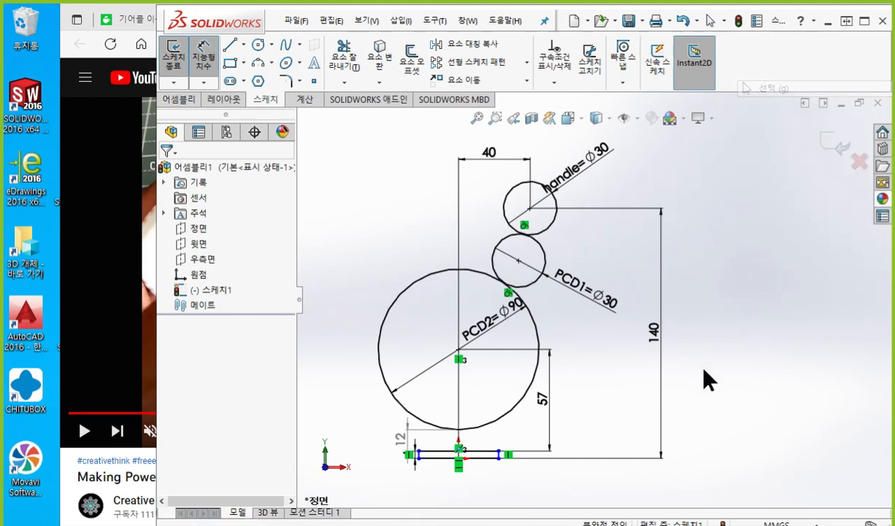
pyautogui.keyDown('ctrl'); pyautogui.moveTo(736, 379); pyautogui.dragTo(756, 376, button='middle'); pyautogui.keyUp('ctrl')
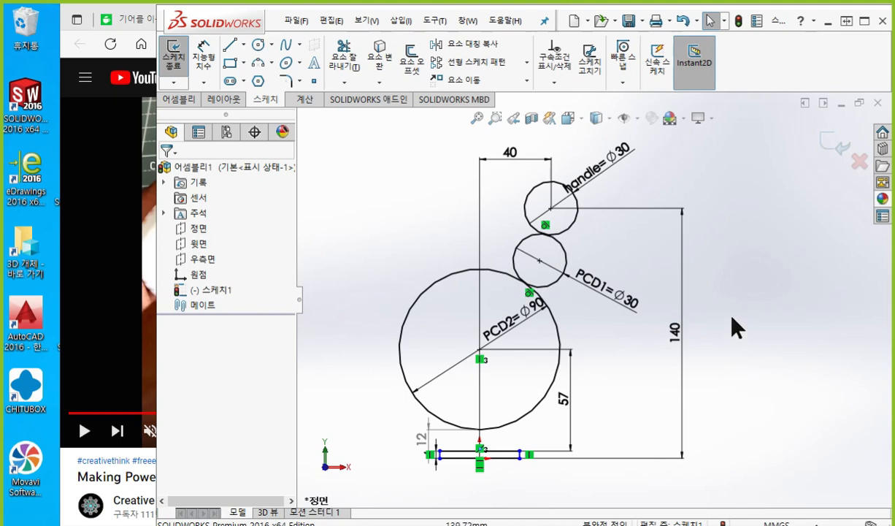
pyautogui.press('F12')
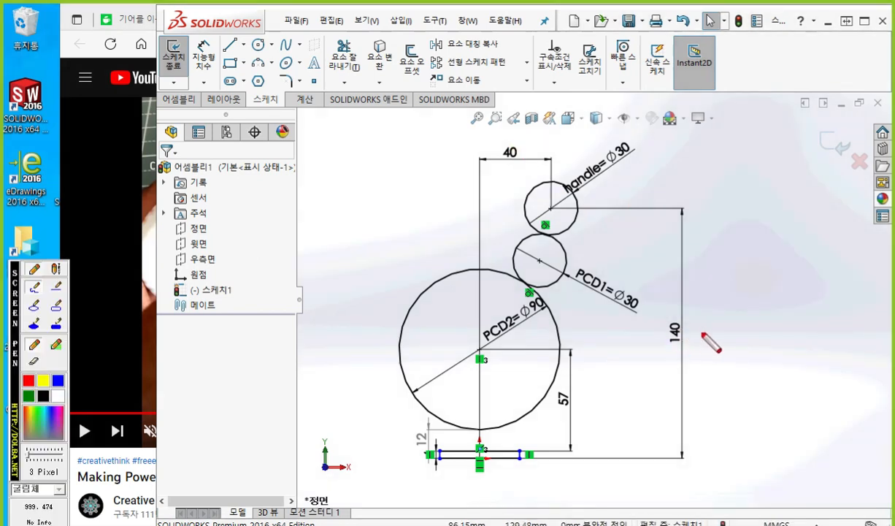
pyautogui.press('F12')
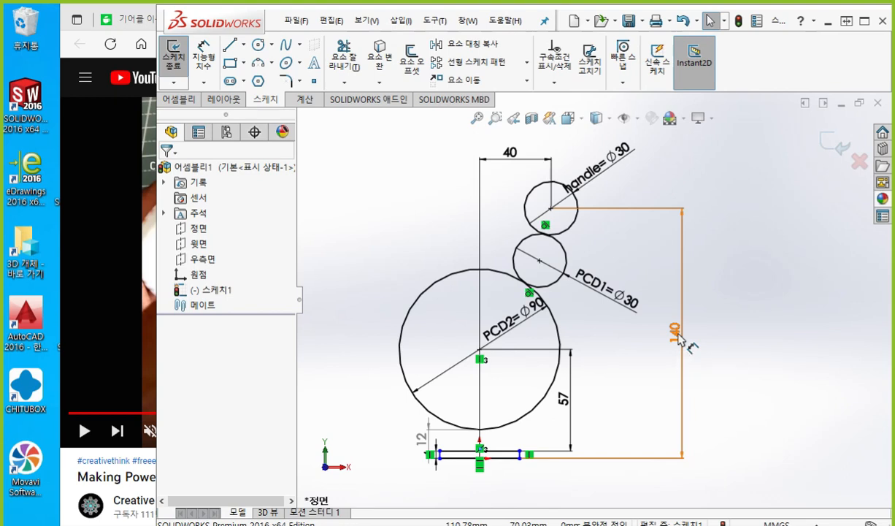
pyautogui.click(679, 334)
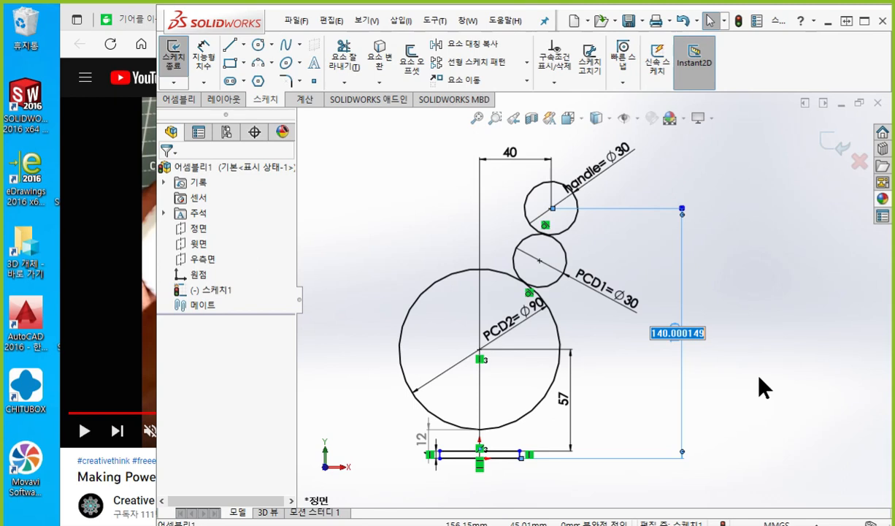
pyautogui.press('Return')
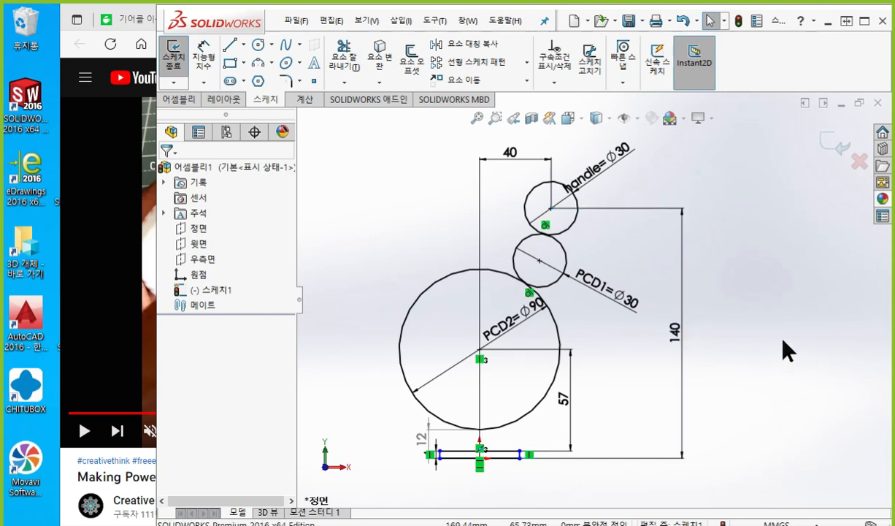
pyautogui.moveTo(783, 341)
pyautogui.keyDown('ctrl'); pyautogui.mouseDown(button='middle')
pyautogui.moveTo(776, 350)
pyautogui.moveTo(769, 342)
pyautogui.mouseUp(button='middle'); pyautogui.keyUp('ctrl')
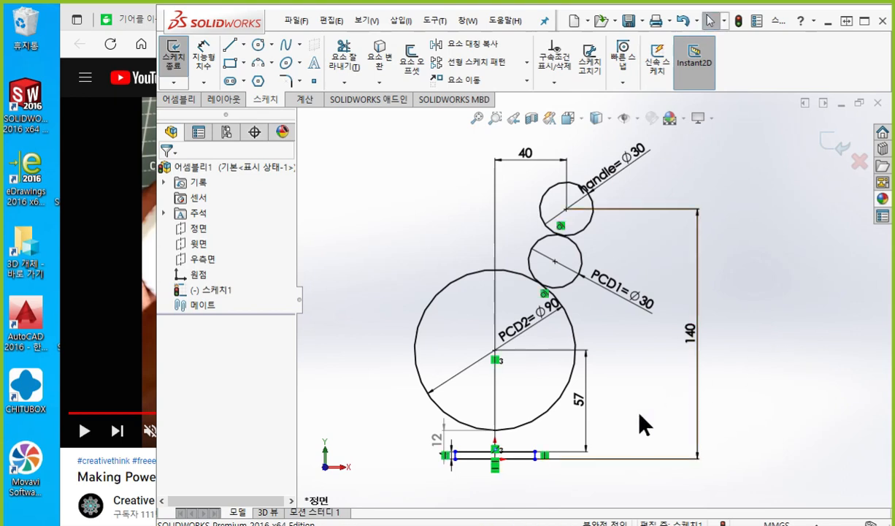
# Step: Outline the base rectangle with the red screen pen and clear the annotation
pyautogui.press('F2')
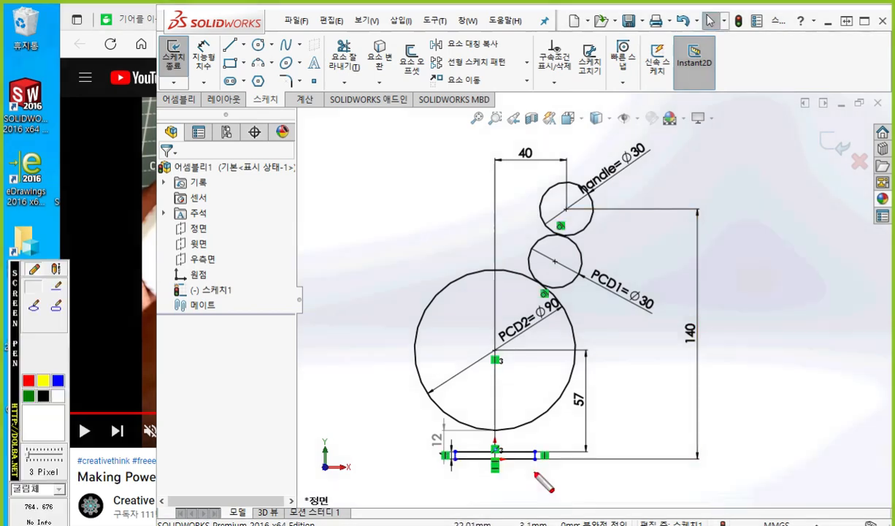
pyautogui.moveTo(453, 441)
pyautogui.mouseDown()
pyautogui.moveTo(511, 471)
pyautogui.moveTo(549, 441)
pyautogui.moveTo(451, 442)
pyautogui.mouseUp()
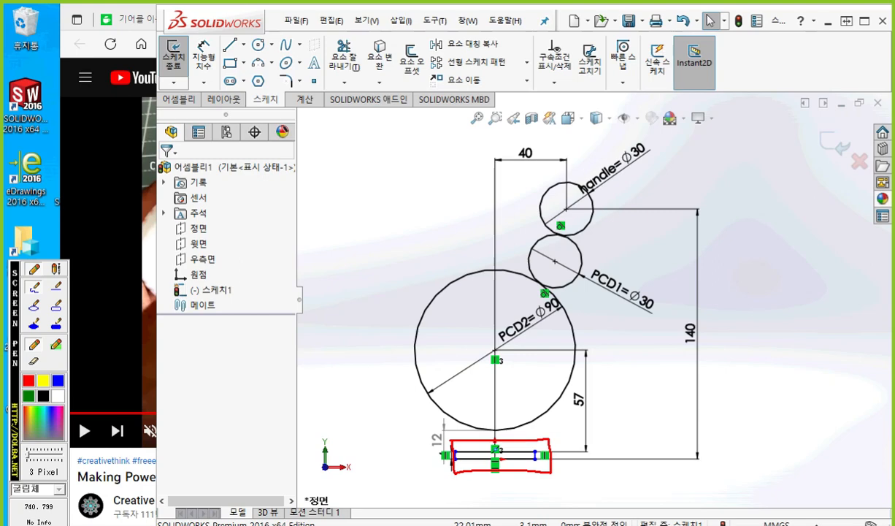
pyautogui.press('Escape')
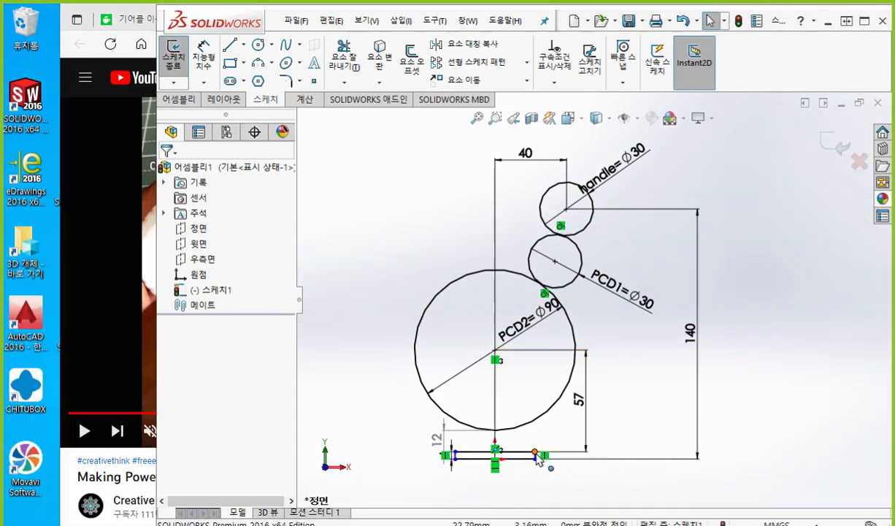
# Step: Stretch the base rectangle sideways by its upper right corner until the corner lies about 200 mm from the origin
pyautogui.moveTo(536, 451)
pyautogui.mouseDown()
pyautogui.moveTo(681, 451)
pyautogui.moveTo(770, 468)
pyautogui.moveTo(790, 460)
pyautogui.mouseUp()
pyautogui.keyDown('ctrl'); pyautogui.moveTo(684, 483); pyautogui.dragTo(724, 425, button='middle'); pyautogui.keyUp('ctrl')
pyautogui.click(710, 461)
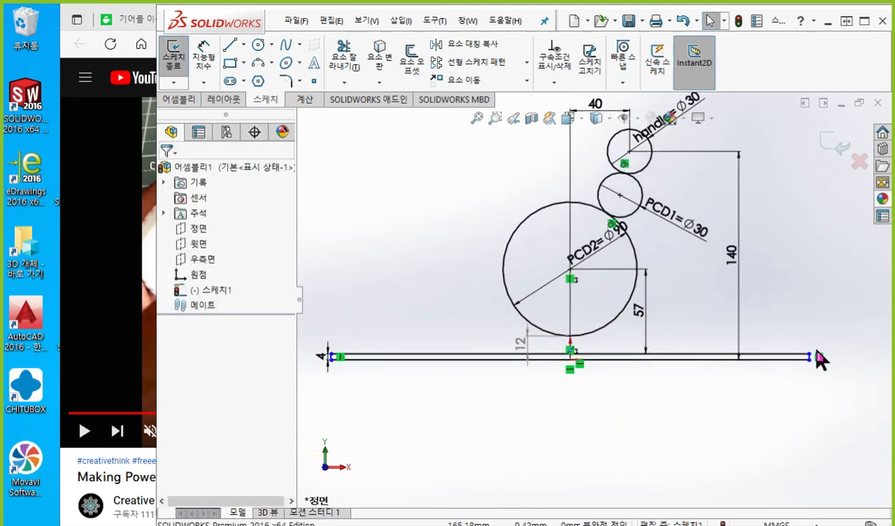
pyautogui.moveTo(810, 354); pyautogui.dragTo(871, 355)
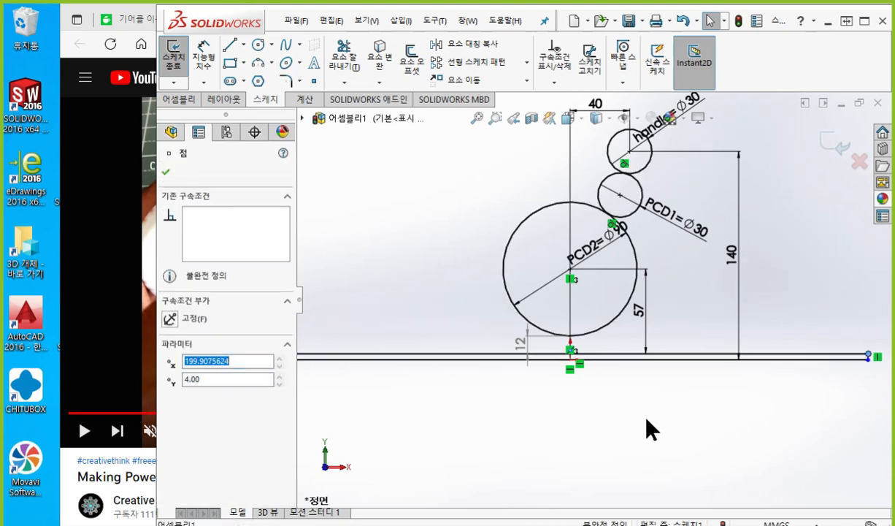
pyautogui.scroll(2, 649, 417)
pyautogui.keyDown('ctrl'); pyautogui.moveTo(672, 428); pyautogui.dragTo(679, 426, button='middle'); pyautogui.keyUp('ctrl')
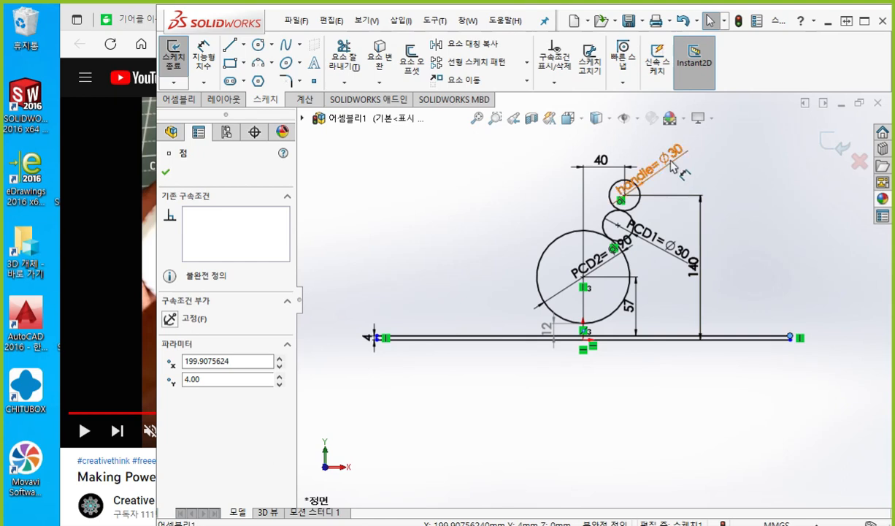
# Step: Reposition the handle, 140 mm, PCD1 and PCD2 dimensions outward so their texts clear the circles and each other
pyautogui.moveTo(667, 158); pyautogui.dragTo(693, 136)
pyautogui.moveTo(693, 273); pyautogui.dragTo(680, 247)
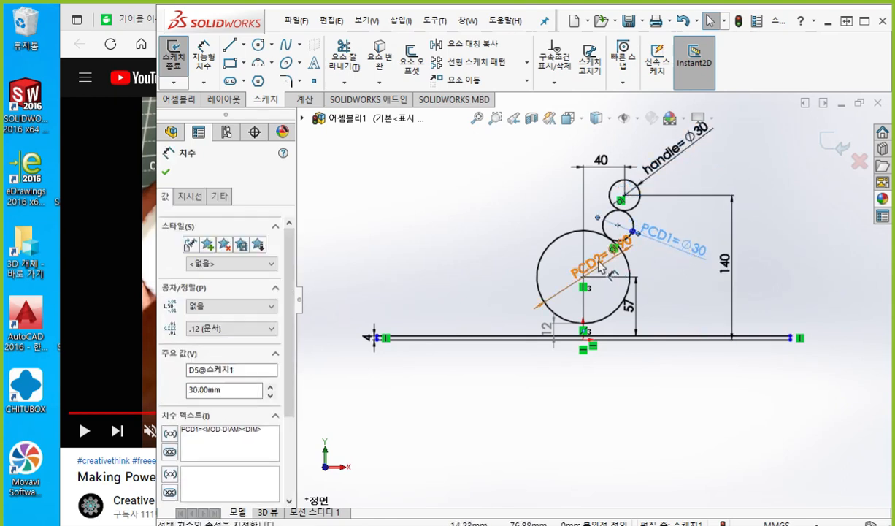
pyautogui.moveTo(598, 257); pyautogui.dragTo(511, 241)
pyautogui.keyDown('ctrl'); pyautogui.moveTo(613, 357); pyautogui.dragTo(586, 391, button='middle'); pyautogui.keyUp('ctrl')
# Step: Mark the base's left end with an arrow and the origin with "중간" in red screen pen, and clear the marks
pyautogui.press('F9')
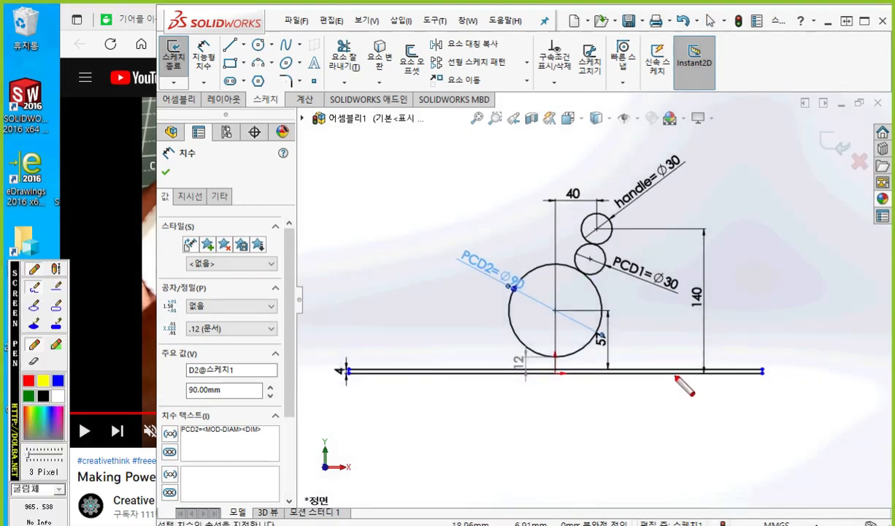
pyautogui.scroll(4, 676, 376)
pyautogui.moveTo(316, 415)
pyautogui.mouseDown()
pyautogui.moveTo(301, 413)
pyautogui.moveTo(292, 383)
pyautogui.moveTo(276, 396)
pyautogui.mouseUp()
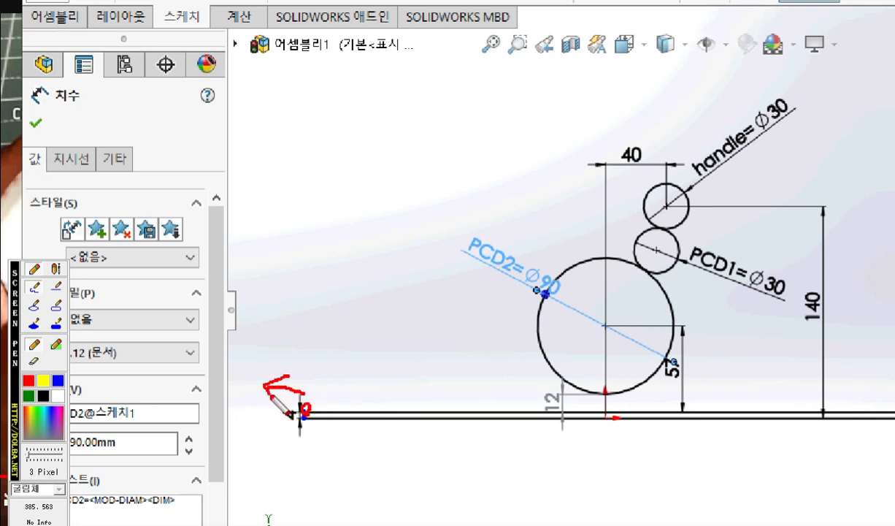
pyautogui.moveTo(615, 417)
pyautogui.mouseDown()
pyautogui.moveTo(598, 431)
pyautogui.moveTo(615, 430)
pyautogui.moveTo(609, 479)
pyautogui.moveTo(610, 471)
pyautogui.mouseUp()
pyautogui.moveTo(625, 447); pyautogui.dragTo(626, 459)
pyautogui.moveTo(643, 441)
pyautogui.mouseDown()
pyautogui.moveTo(640, 454)
pyautogui.moveTo(649, 451)
pyautogui.mouseUp()
pyautogui.moveTo(636, 468); pyautogui.dragTo(654, 479)
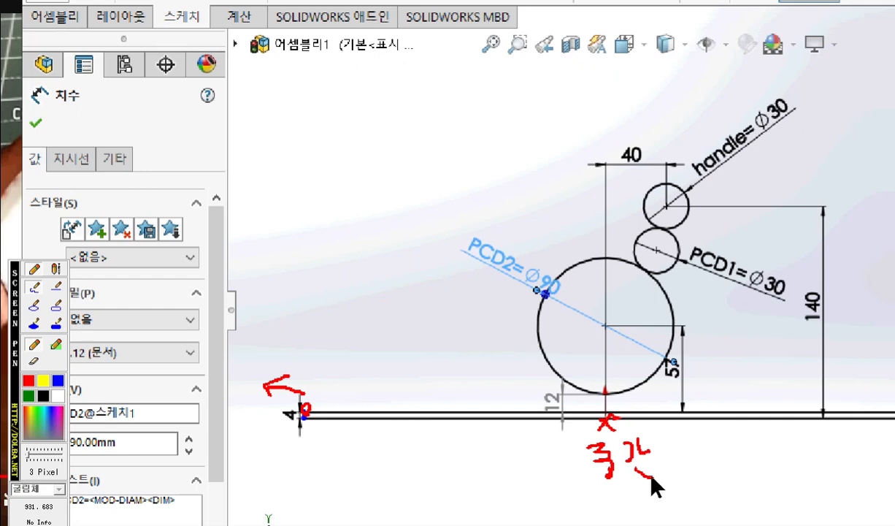
pyautogui.press('Escape')
pyautogui.press('Escape')
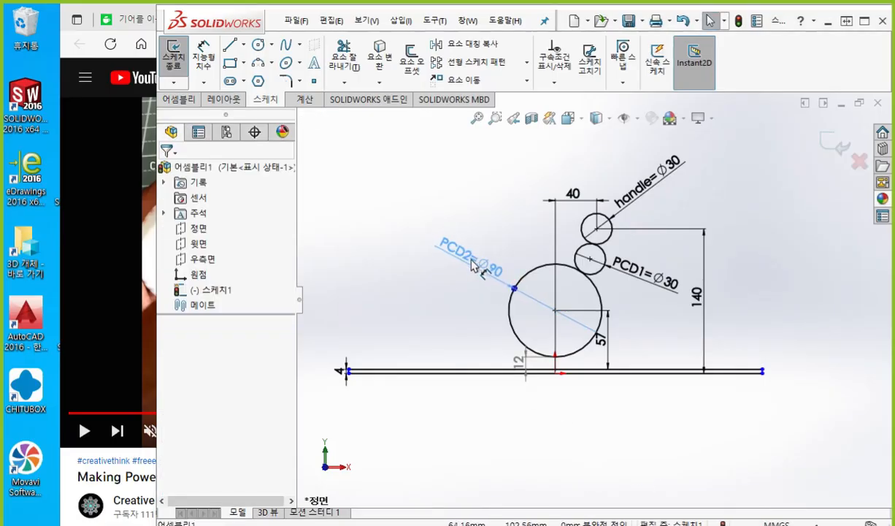
# Step: Move the PCD2 diameter text farther outward from the large circle and deselect it
pyautogui.click(473, 265)
pyautogui.keyDown('ctrl'); pyautogui.moveTo(576, 425); pyautogui.dragTo(568, 433, button='middle'); pyautogui.keyUp('ctrl')
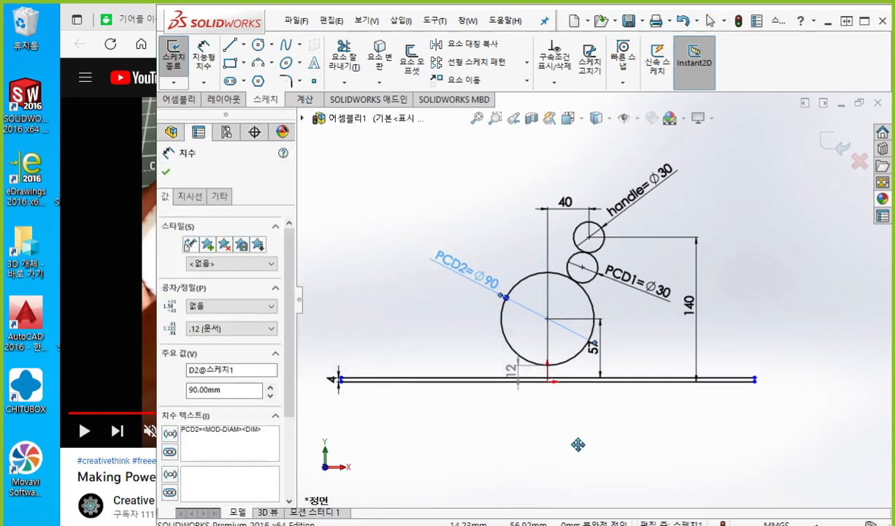
pyautogui.click(551, 437)
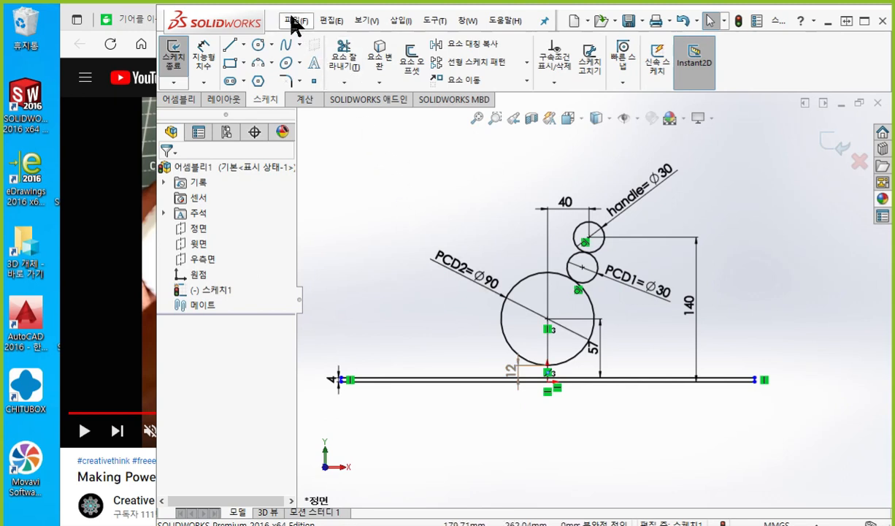
# Step: Exit the layout sketch and rename it front SKE
pyautogui.click(831, 147)
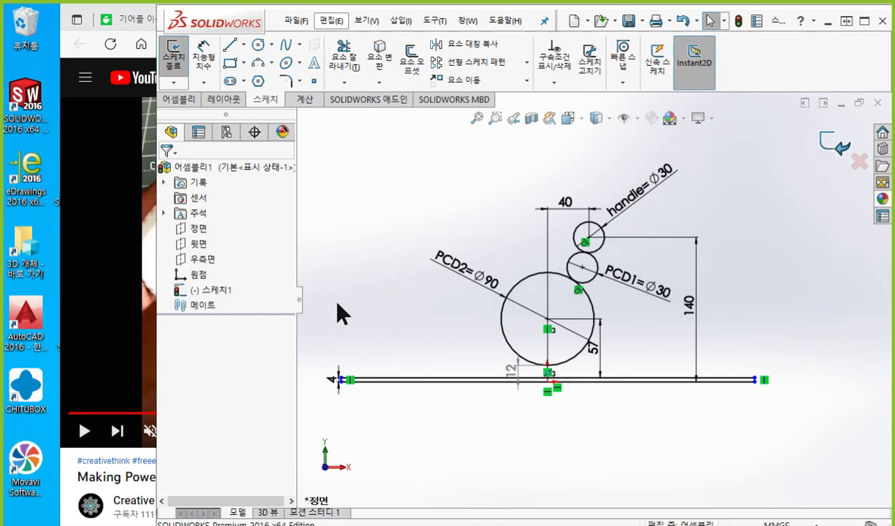
pyautogui.doubleClick(216, 293)
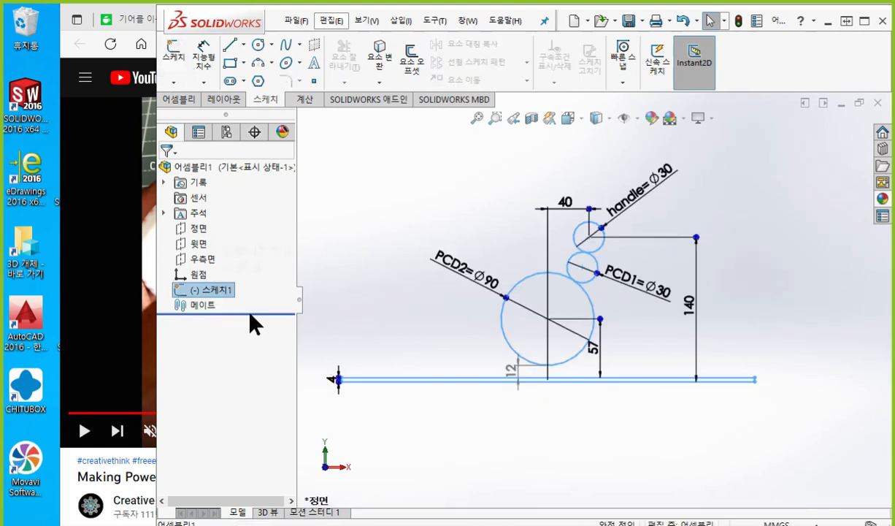
pyautogui.click(208, 291)
pyautogui.click(214, 292)
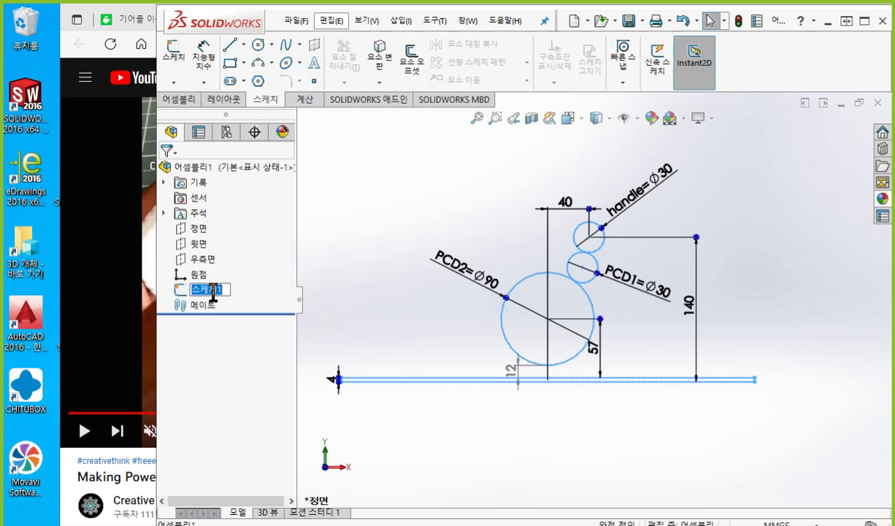
pyautogui.write('front sKE')
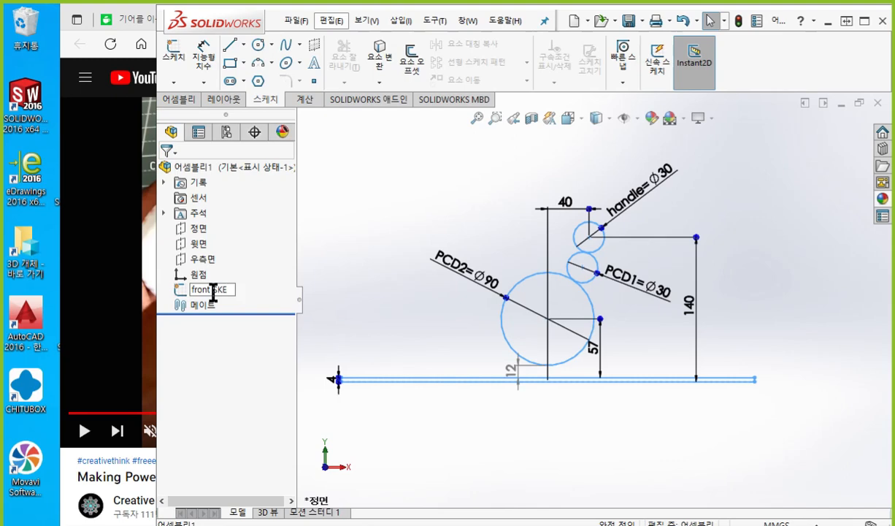
pyautogui.click(364, 246)
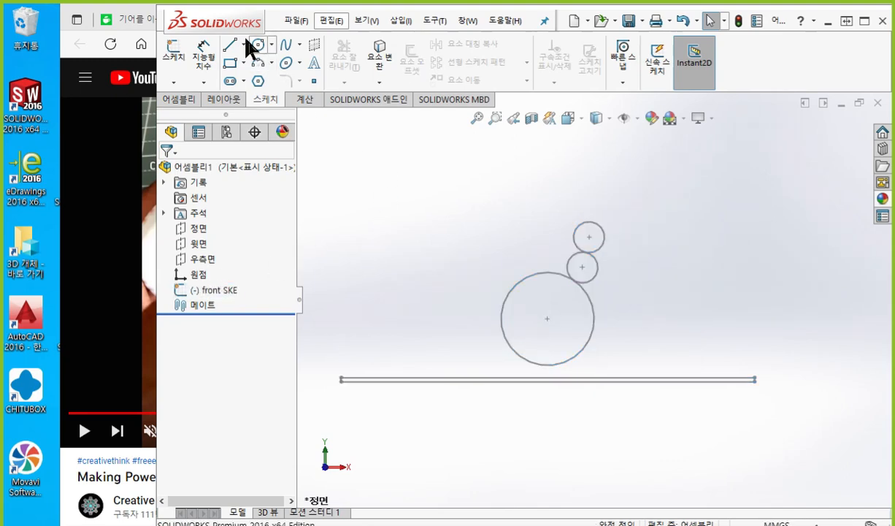
# Step: Start saving the assembly under a new name in the 수동발전기 folder, entering the file name manual generater
pyautogui.click(295, 22)
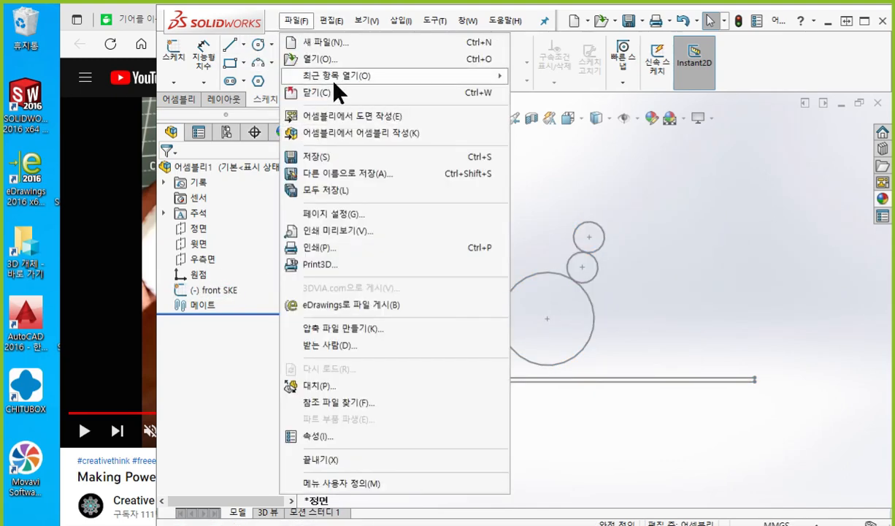
pyautogui.click(359, 171)
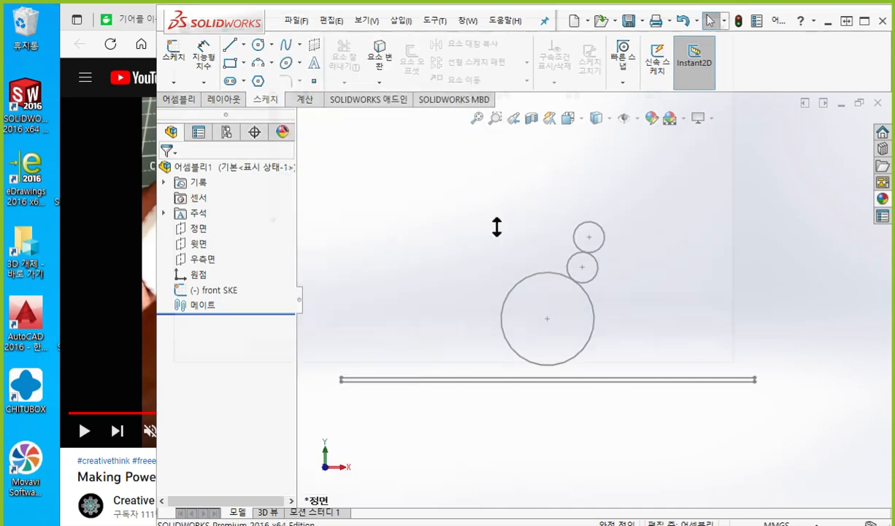
pyautogui.moveTo(298, 23); pyautogui.dragTo(401, 55)
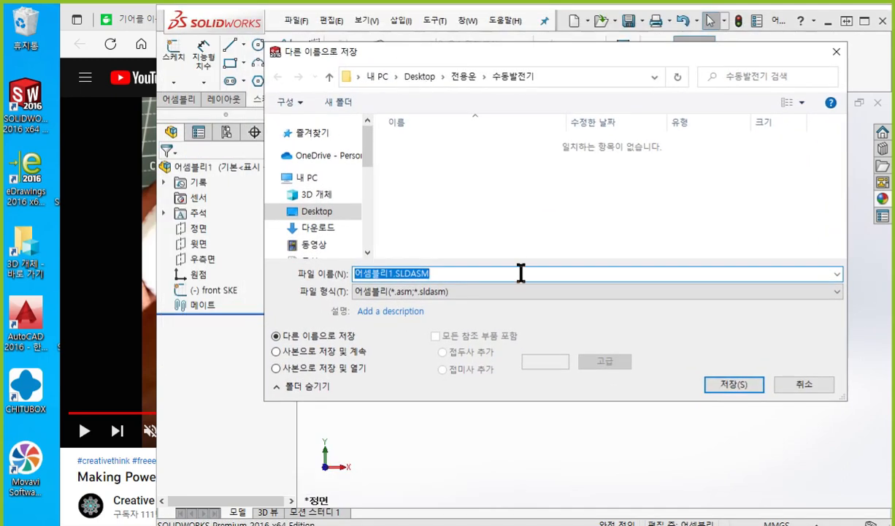
pyautogui.write('m')
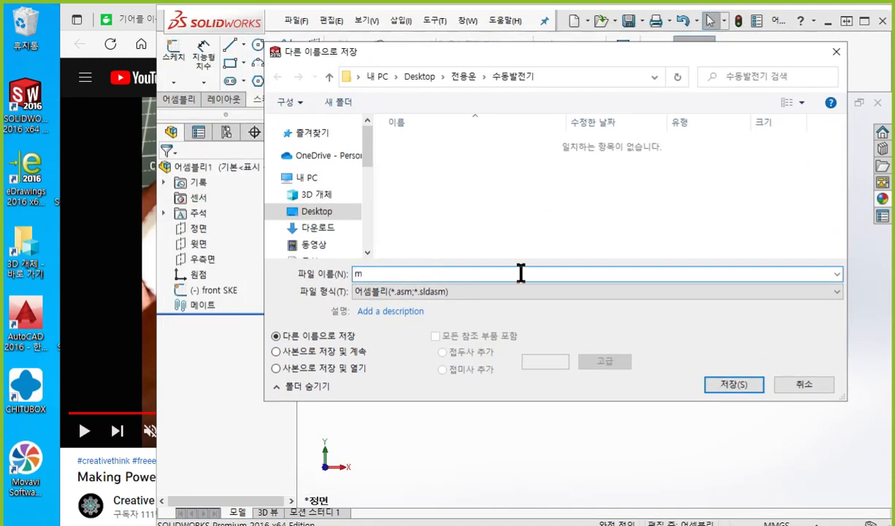
pyautogui.write('anua')
pyautogui.write('l gen')
pyautogui.write('erat')
pyautogui.write('e')
pyautogui.write('or')
pyautogui.press('BackSpace')
pyautogui.write('er')
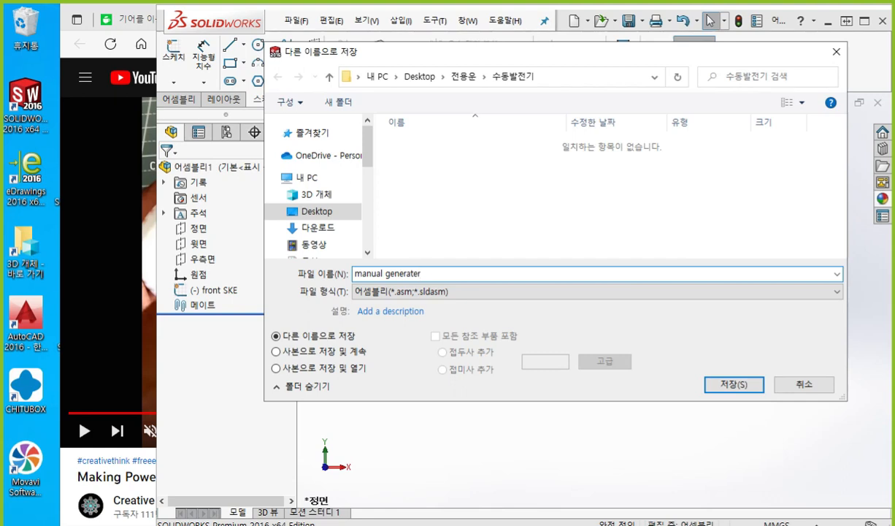
pyautogui.hotkey('ctrl', 'a')
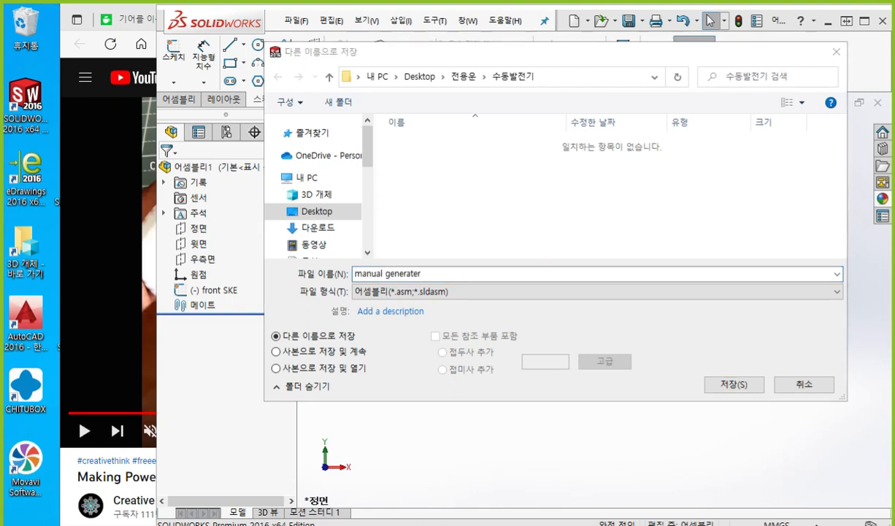
# Step: Switch to the Notepad formula notes and add the line "manual generater" below the speed ratio, followed by blank lines
pyautogui.click(285, 406)
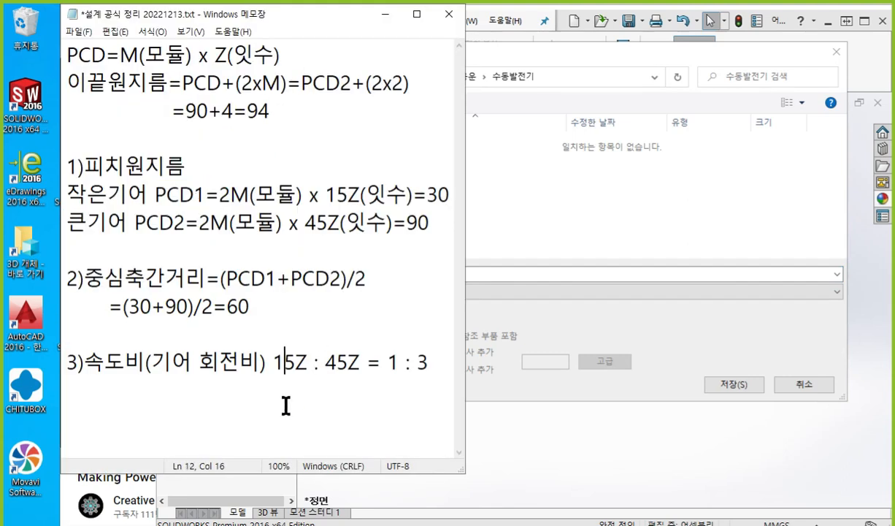
pyautogui.click(442, 361)
pyautogui.press('Return')
pyautogui.press('Return')
pyautogui.press('Return')
pyautogui.write('manual generater')
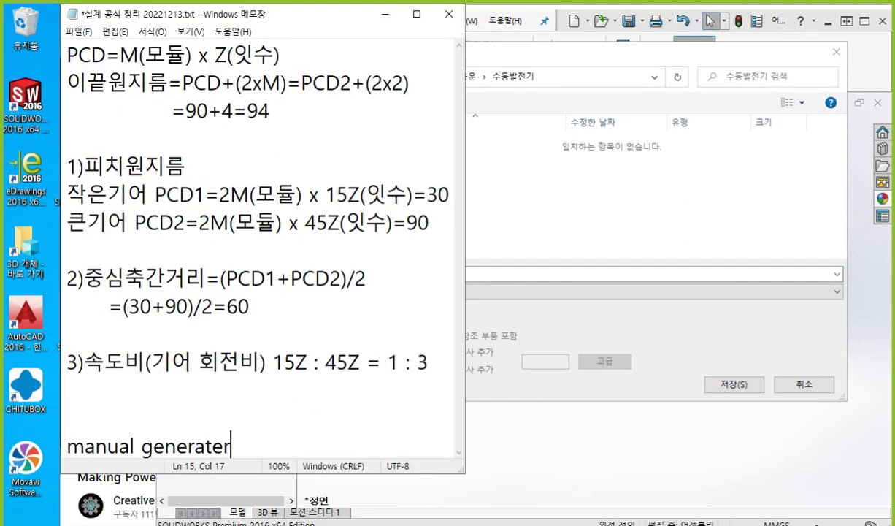
pyautogui.press('Return')
pyautogui.press('Return')
pyautogui.press('Return')
pyautogui.press('Return')
pyautogui.press('Return')
pyautogui.press('Return')
pyautogui.press('Return')
pyautogui.press('Return')
pyautogui.press('Return')
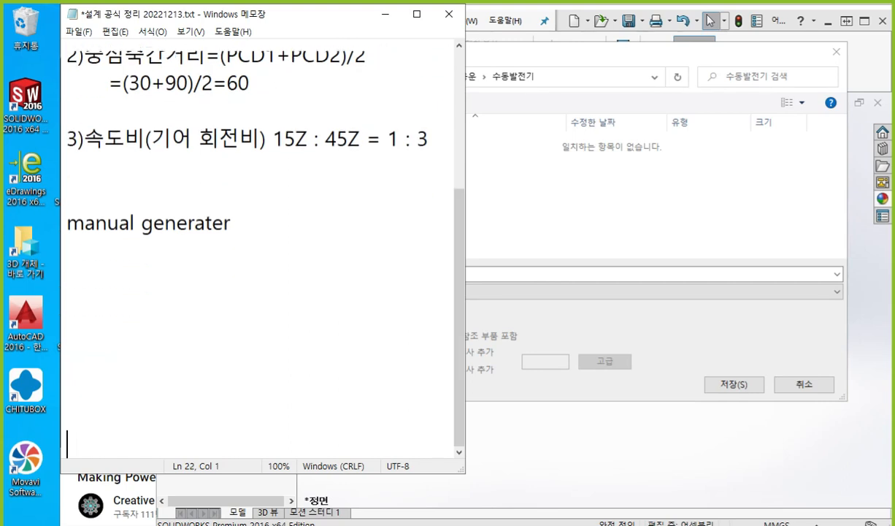
# Step: Copy "manual generater" from the notes into the SOLIDWORKS file name and save the assembly
pyautogui.moveTo(244, 193); pyautogui.dragTo(65, 195)
pyautogui.hotkey('ctrl', 'c')
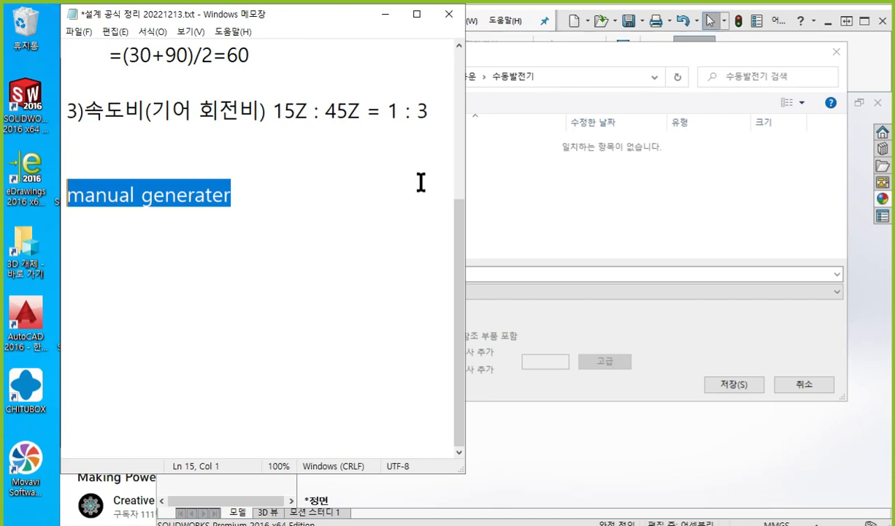
pyautogui.click(533, 272)
pyautogui.hotkey('ctrl', 'v')
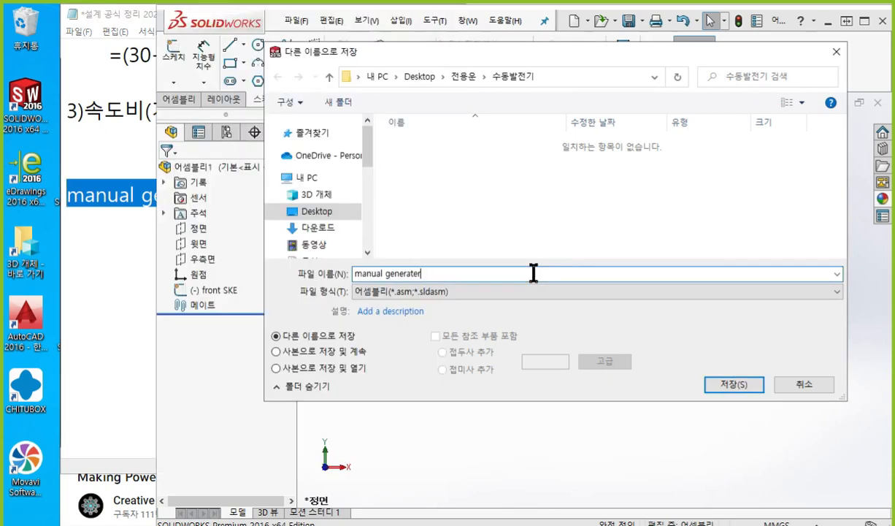
pyautogui.click(730, 384)
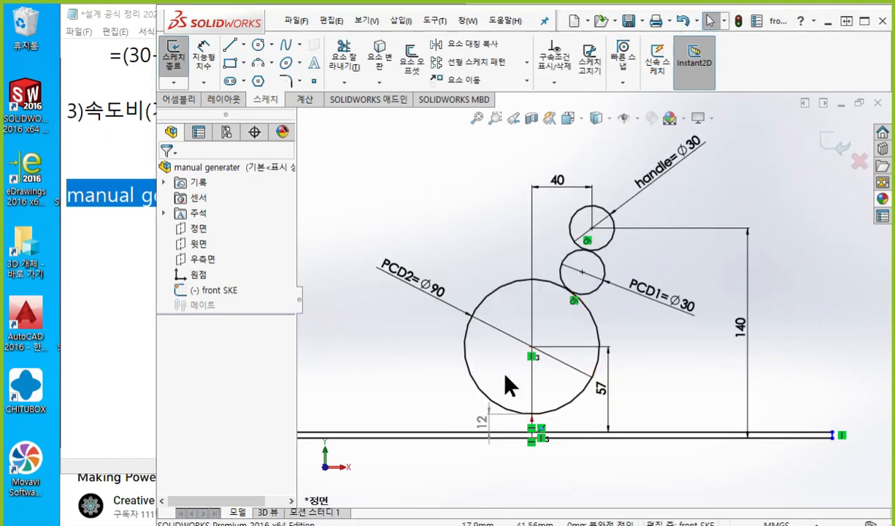
# Step: Outline a large triangle in red screen pen from the base plate's ends up to the top of the handle circle
pyautogui.keyDown('ctrl'); pyautogui.moveTo(504, 374); pyautogui.dragTo(545, 343, button='middle'); pyautogui.keyUp('ctrl')
pyautogui.scroll(1, 537, 350)
pyautogui.press('F2')
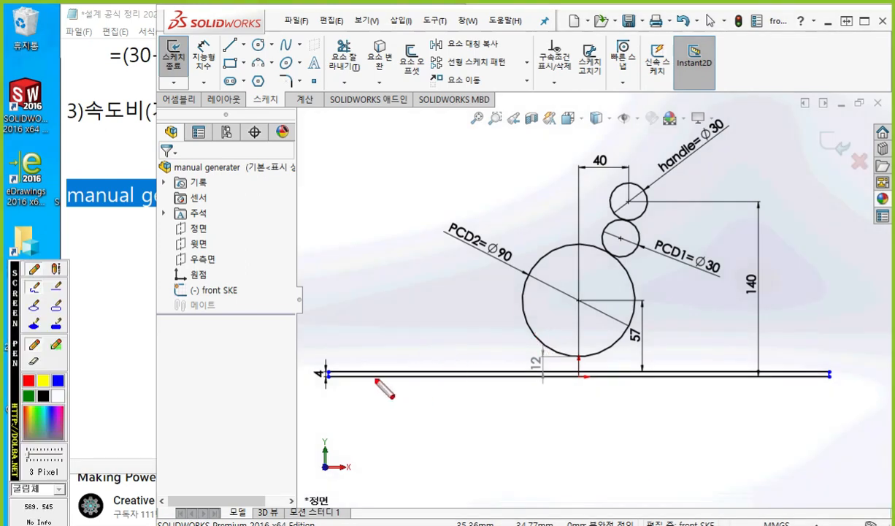
pyautogui.moveTo(324, 382)
pyautogui.mouseDown()
pyautogui.moveTo(524, 381)
pyautogui.moveTo(804, 361)
pyautogui.mouseUp()
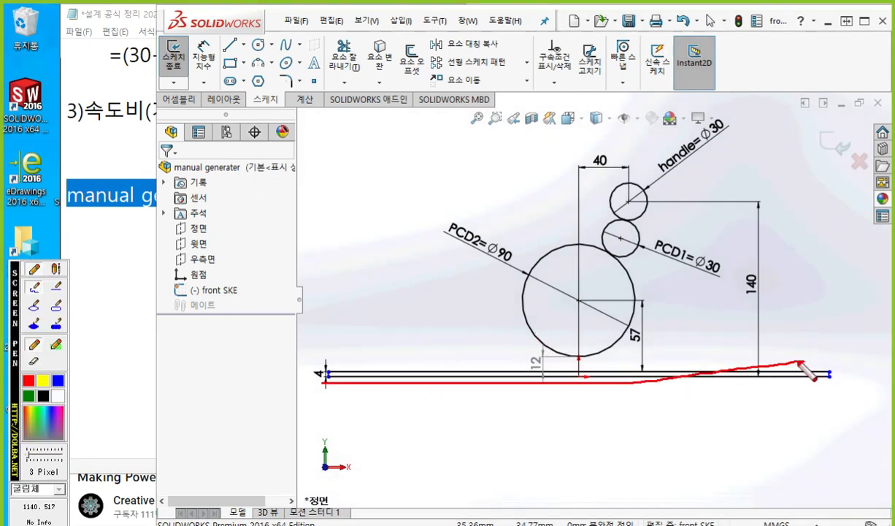
pyautogui.moveTo(633, 176); pyautogui.dragTo(339, 360)
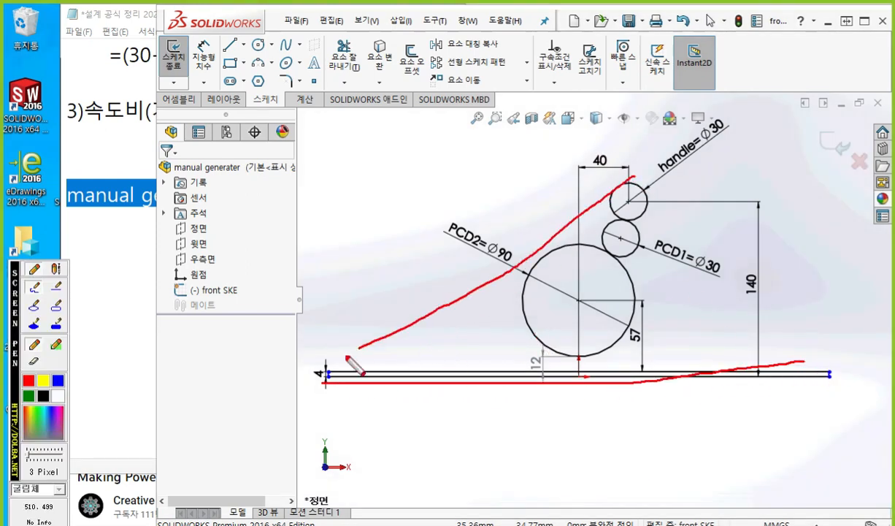
pyautogui.moveTo(635, 175); pyautogui.dragTo(822, 365)
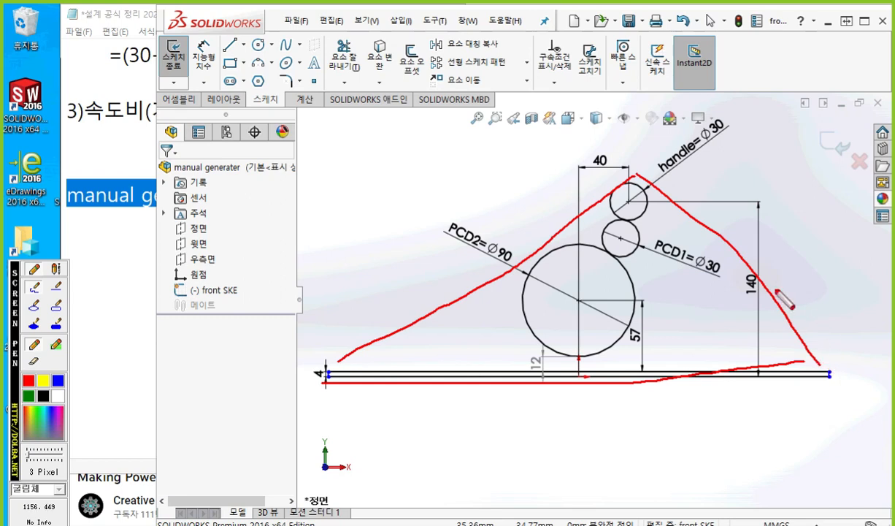
# Step: Draw a small triangle in red screen pen with a tick mark across each of its three sides
pyautogui.moveTo(323, 75)
pyautogui.mouseDown()
pyautogui.moveTo(268, 194)
pyautogui.moveTo(403, 183)
pyautogui.mouseUp()
pyautogui.moveTo(323, 74); pyautogui.dragTo(407, 180)
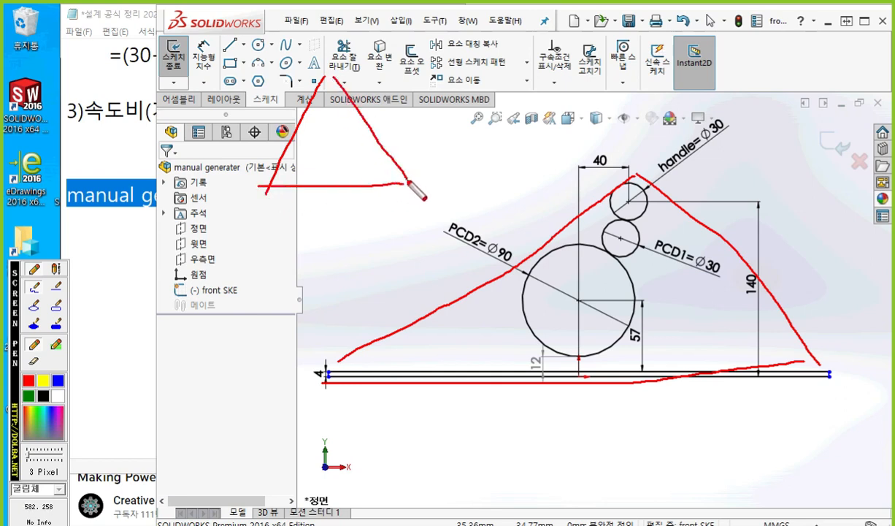
pyautogui.moveTo(378, 122); pyautogui.dragTo(362, 137)
pyautogui.moveTo(292, 127); pyautogui.dragTo(313, 139)
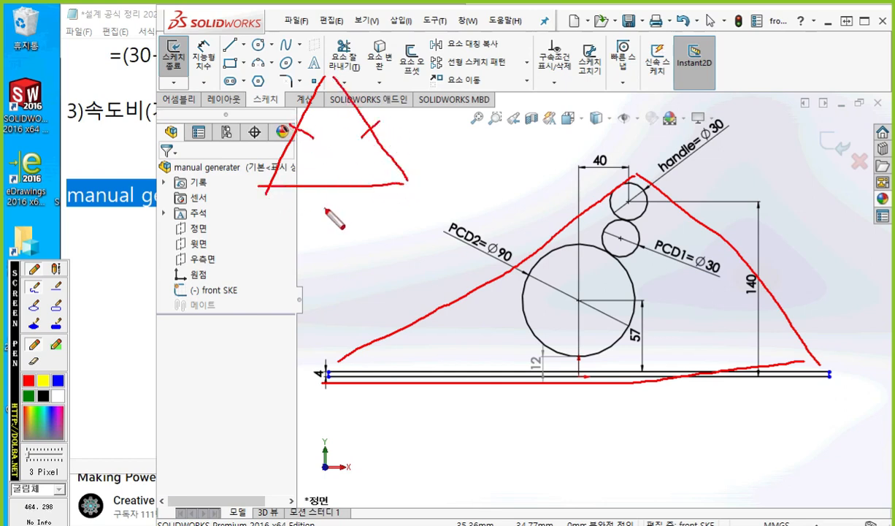
pyautogui.moveTo(334, 174); pyautogui.dragTo(334, 206)
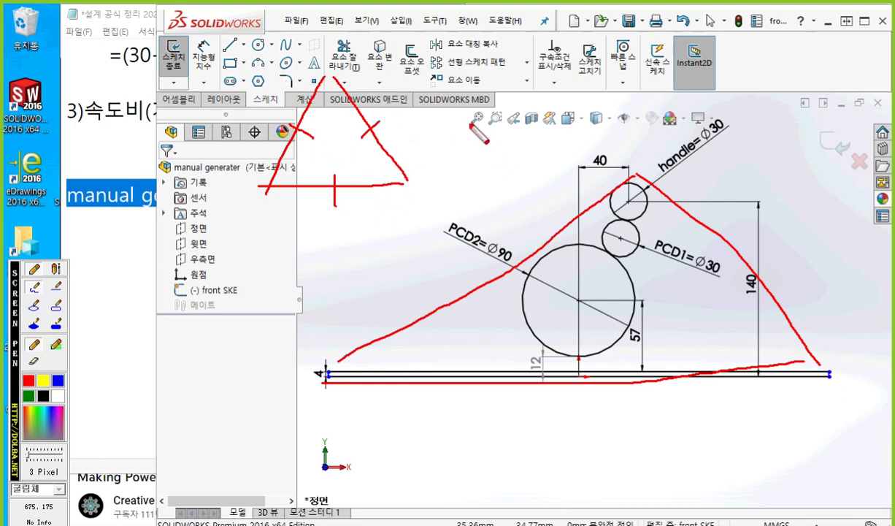
# Step: Extend the small pen triangle into a four-sided outline around a circle, cross out the base's midpoint, and clear all marks
pyautogui.moveTo(469, 124)
pyautogui.mouseDown()
pyautogui.moveTo(479, 130)
pyautogui.moveTo(470, 126)
pyautogui.mouseUp()
pyautogui.moveTo(414, 180); pyautogui.dragTo(505, 188)
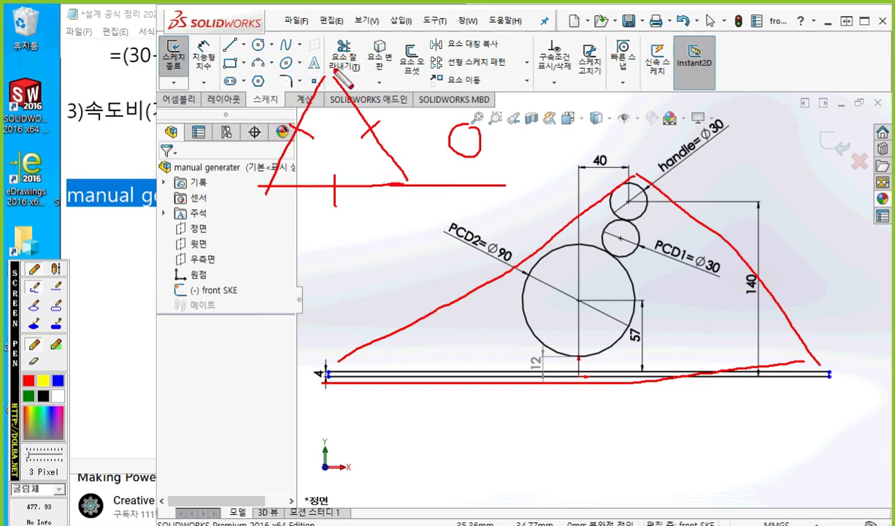
pyautogui.moveTo(328, 69)
pyautogui.mouseDown()
pyautogui.moveTo(471, 118)
pyautogui.moveTo(482, 156)
pyautogui.mouseUp()
pyautogui.moveTo(494, 122); pyautogui.dragTo(499, 183)
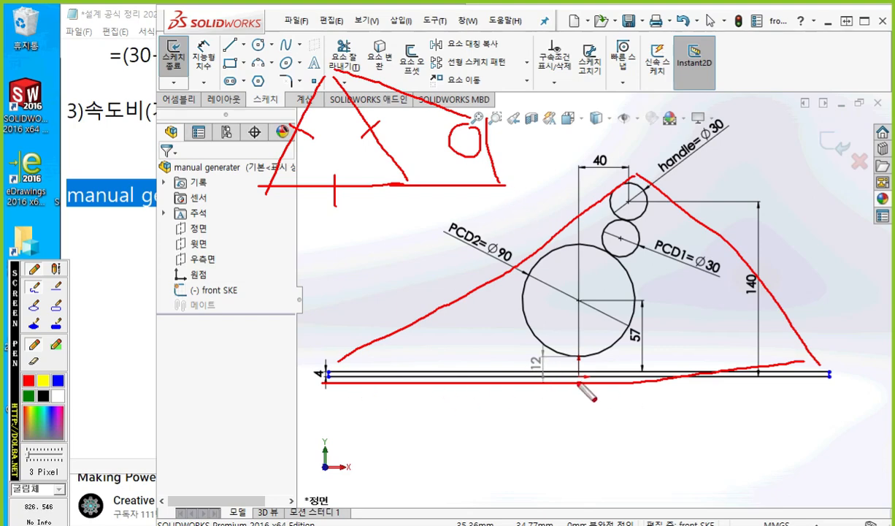
pyautogui.moveTo(594, 375)
pyautogui.mouseDown()
pyautogui.moveTo(571, 403)
pyautogui.moveTo(594, 407)
pyautogui.mouseUp()
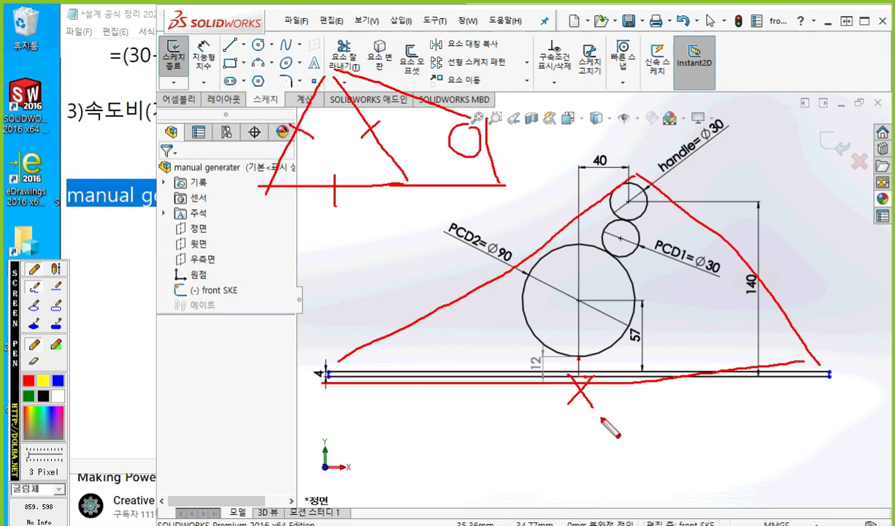
pyautogui.press('Escape')
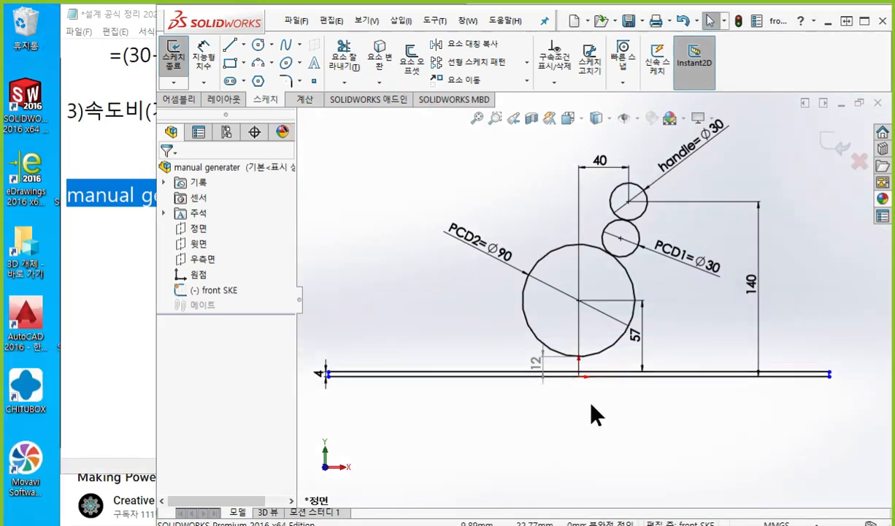
# Step: Select the base plate's lower line, box its midpoint relation in red screen pen with an arrow from the line, and clear the marks
pyautogui.scroll(-5, 592, 406)
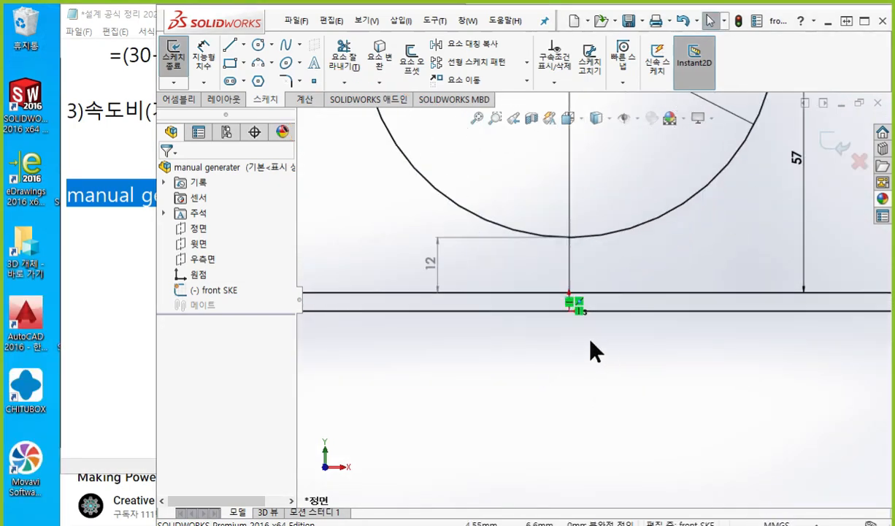
pyautogui.scroll(-4, 570, 321)
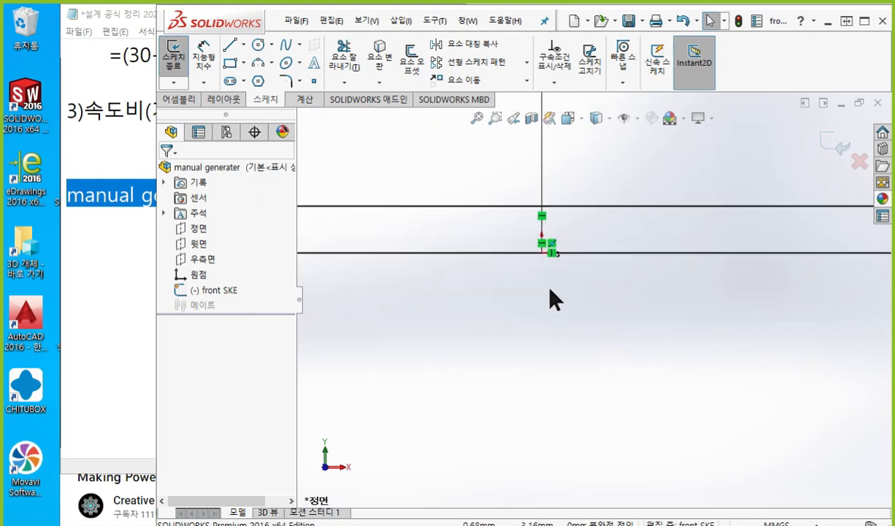
pyautogui.click(578, 237)
pyautogui.press('F12')
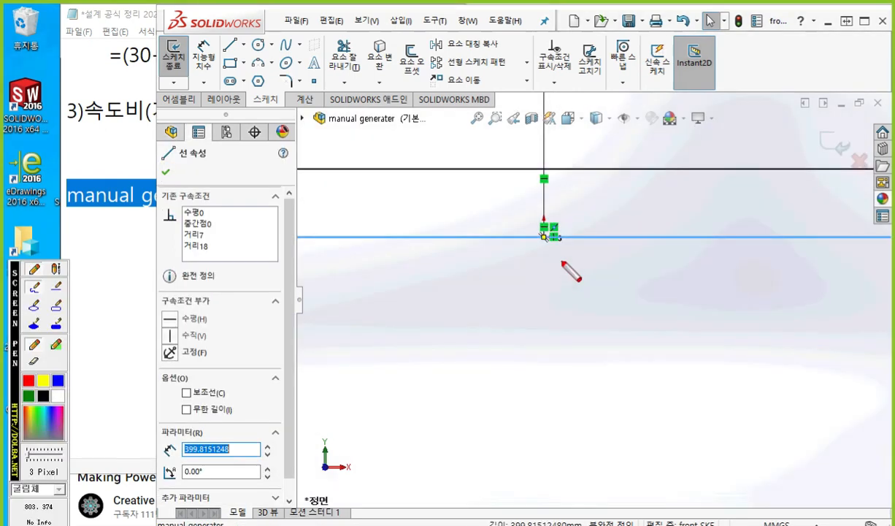
pyautogui.scroll(2, 191, 234)
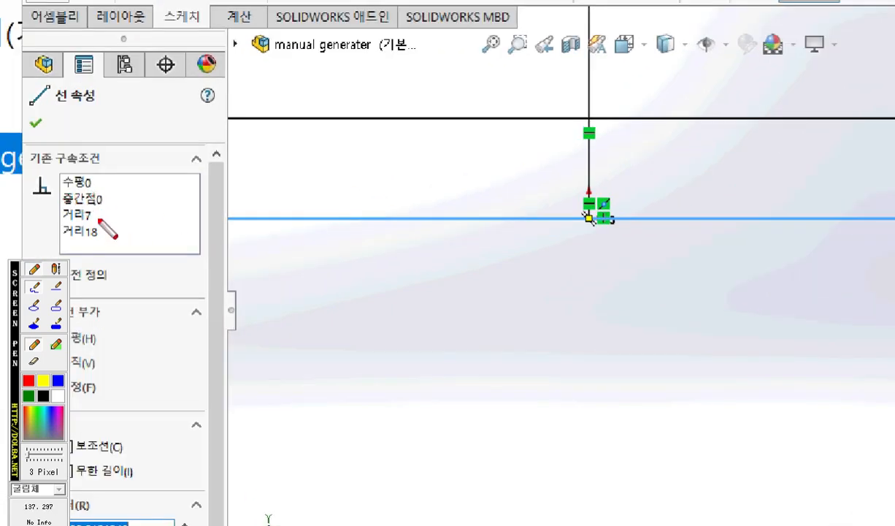
pyautogui.moveTo(45, 211)
pyautogui.mouseDown()
pyautogui.moveTo(123, 208)
pyautogui.moveTo(127, 195)
pyautogui.moveTo(52, 195)
pyautogui.moveTo(56, 213)
pyautogui.mouseUp()
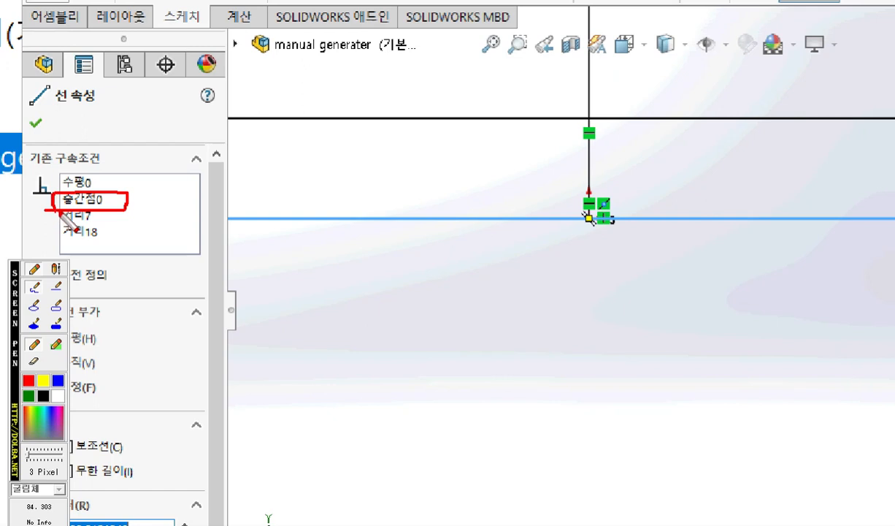
pyautogui.moveTo(426, 225)
pyautogui.mouseDown()
pyautogui.moveTo(415, 202)
pyautogui.moveTo(400, 225)
pyautogui.moveTo(204, 216)
pyautogui.moveTo(231, 189)
pyautogui.mouseUp()
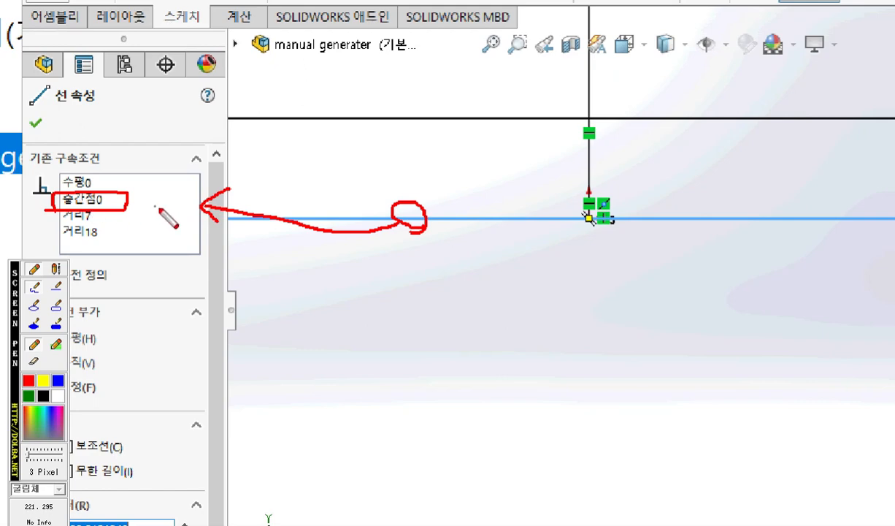
pyautogui.press('Escape')
# Step: Delete the midpoint relation from the base plate's lower line
pyautogui.click(202, 223)
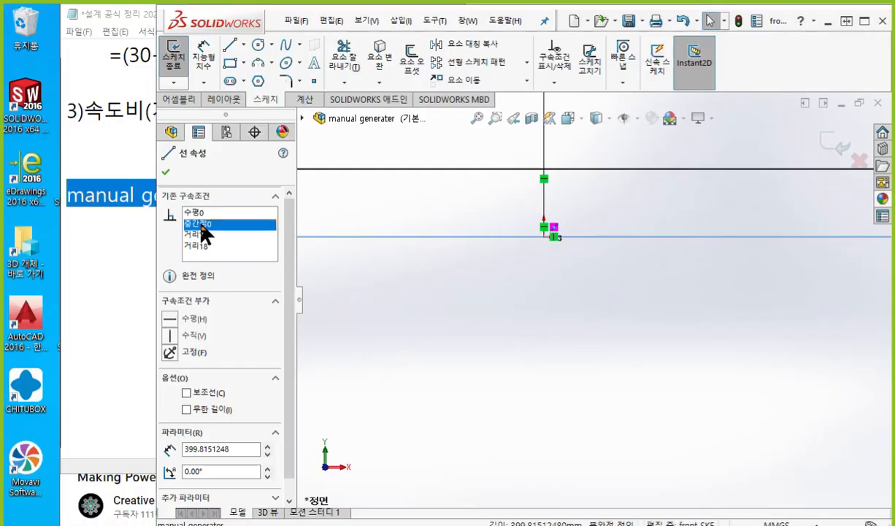
pyautogui.rightClick(202, 223)
pyautogui.click(236, 253)
pyautogui.click(592, 307)
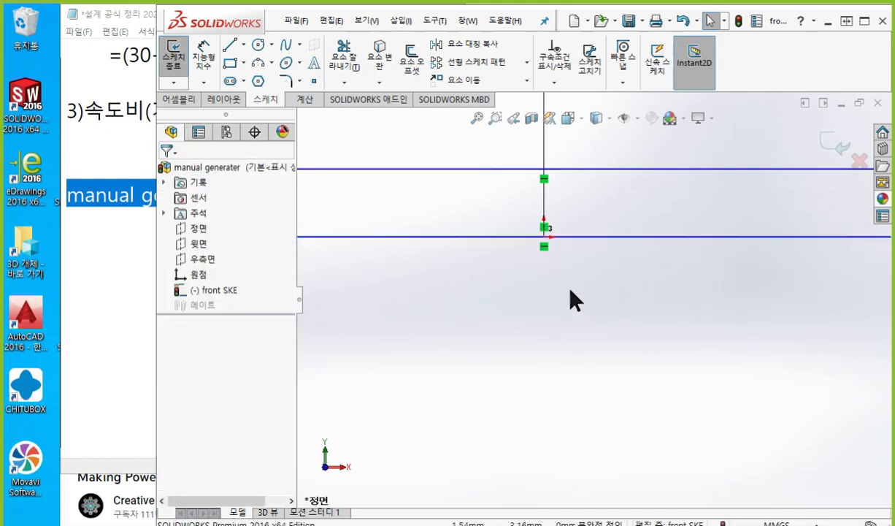
# Step: Mark the origin as 1 and the base plate's lower line as 2 in red screen pen, and clear the marks
pyautogui.press('F12')
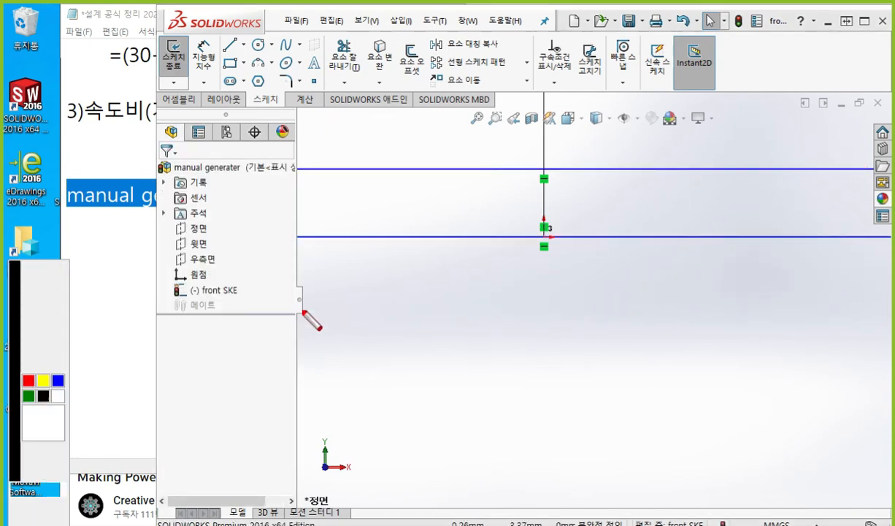
pyautogui.moveTo(165, 282)
pyautogui.mouseDown()
pyautogui.moveTo(231, 270)
pyautogui.moveTo(172, 279)
pyautogui.mouseUp()
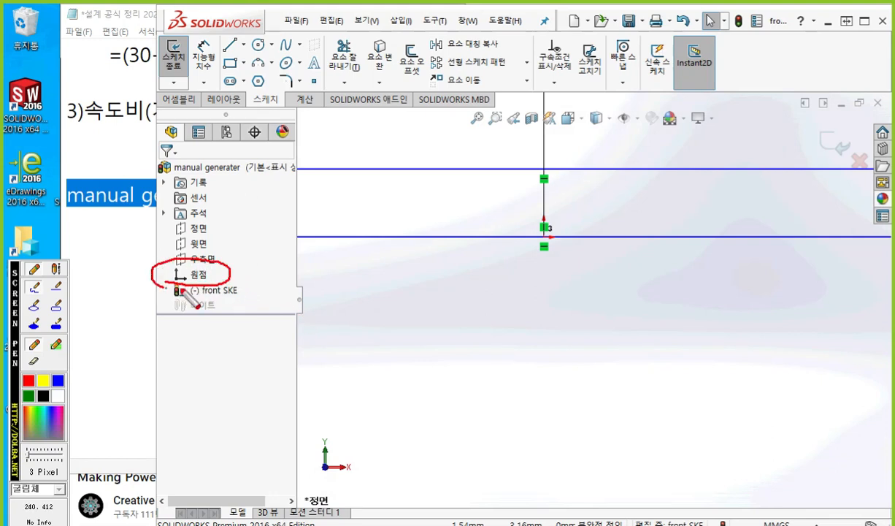
pyautogui.moveTo(245, 248); pyautogui.dragTo(249, 272)
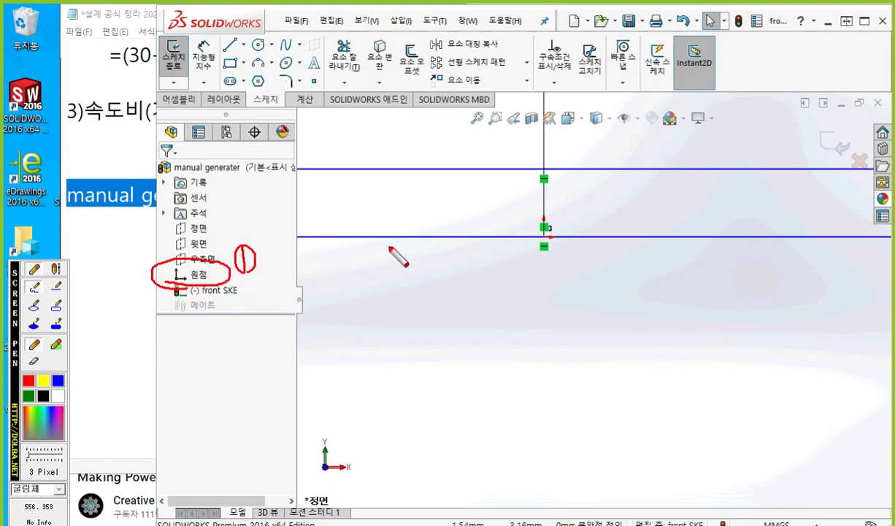
pyautogui.moveTo(377, 233)
pyautogui.mouseDown()
pyautogui.moveTo(422, 248)
pyautogui.moveTo(414, 255)
pyautogui.mouseUp()
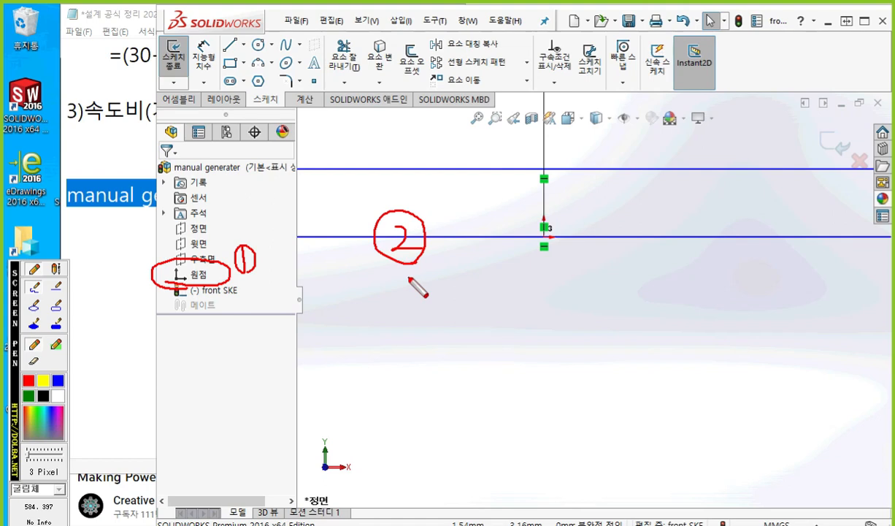
pyautogui.press('Escape')
# Step: Add a coincident relation between the assembly origin and the base plate's lower line
pyautogui.click(191, 275)
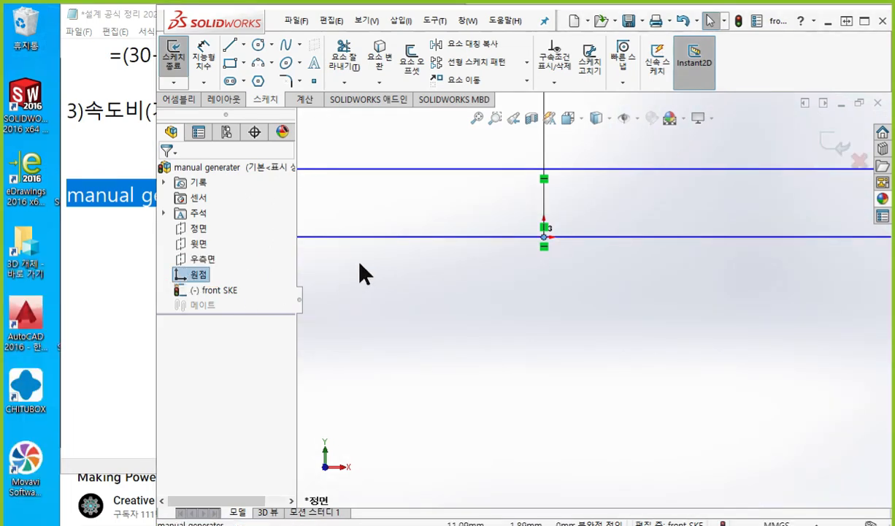
pyautogui.keyDown('ctrl'); pyautogui.click(385, 236); pyautogui.keyUp('ctrl')
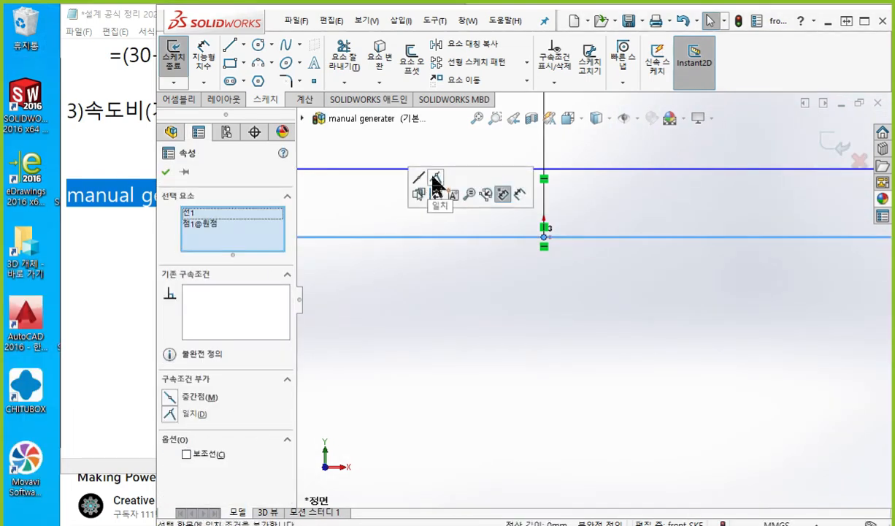
pyautogui.click(435, 179)
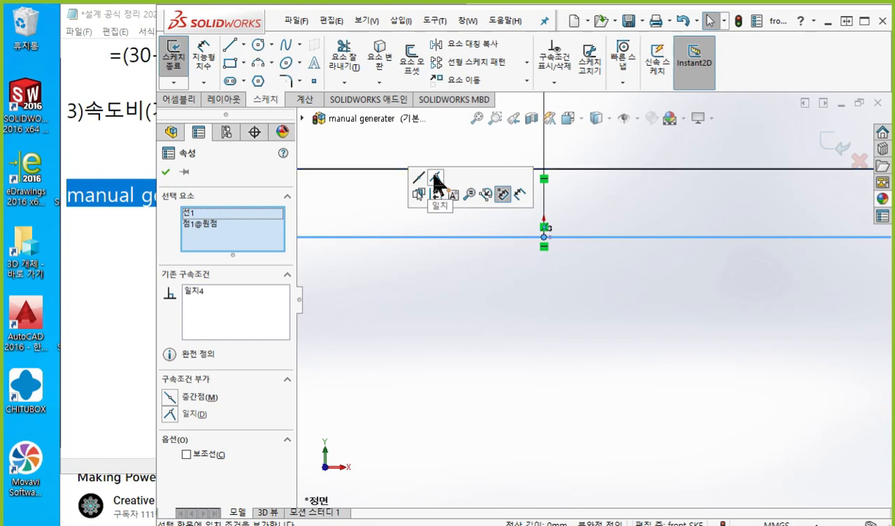
pyautogui.click(482, 295)
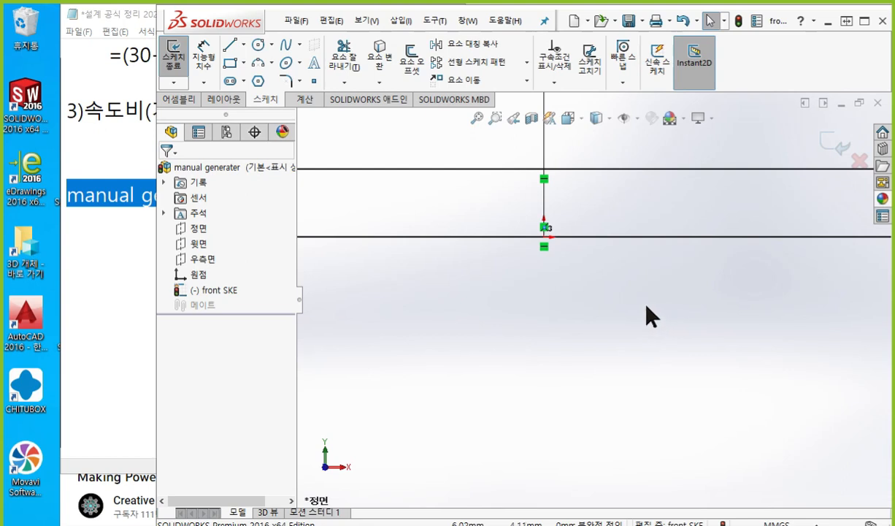
# Step: Draw red screen pen dimension arrows from the base plate's centre to its left and right ends, and clear the marks
pyautogui.scroll(12, 647, 305)
pyautogui.scroll(5, 647, 306)
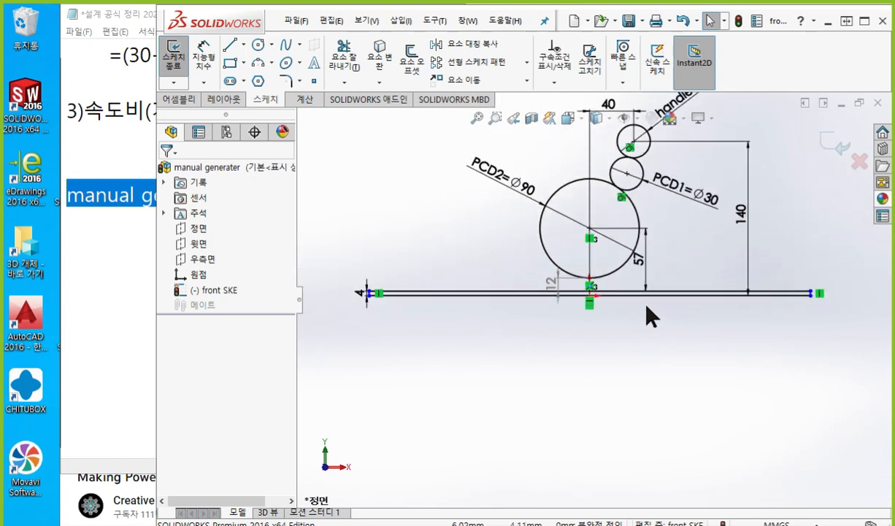
pyautogui.press('F9')
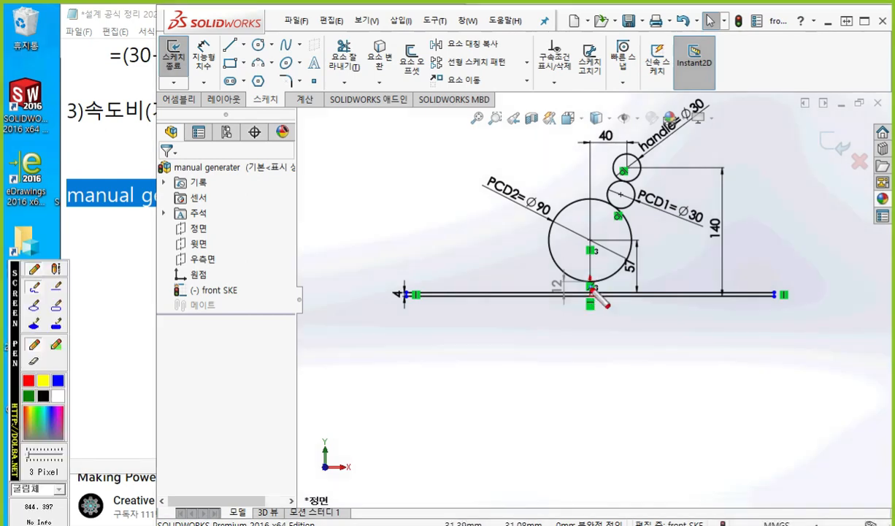
pyautogui.moveTo(591, 281); pyautogui.dragTo(591, 333)
pyautogui.moveTo(398, 277)
pyautogui.mouseDown()
pyautogui.moveTo(407, 355)
pyautogui.moveTo(574, 333)
pyautogui.mouseUp()
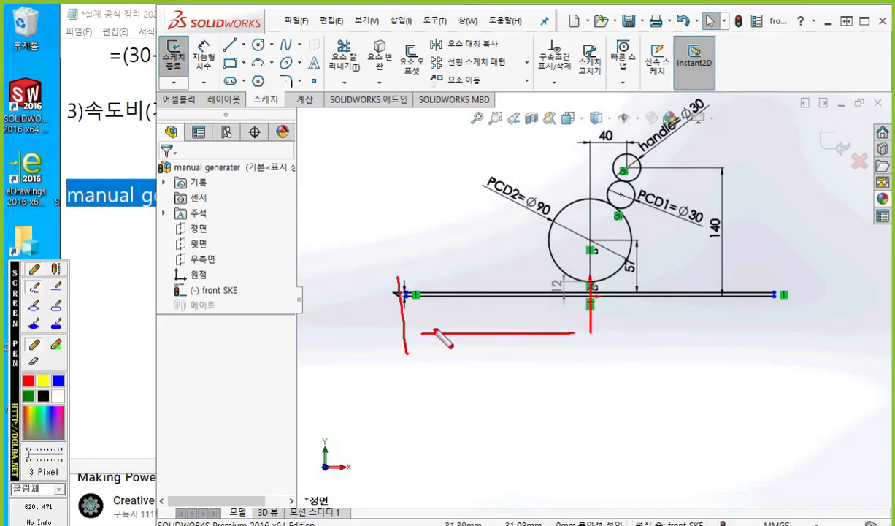
pyautogui.moveTo(436, 320); pyautogui.dragTo(481, 355)
pyautogui.moveTo(572, 320); pyautogui.dragTo(534, 352)
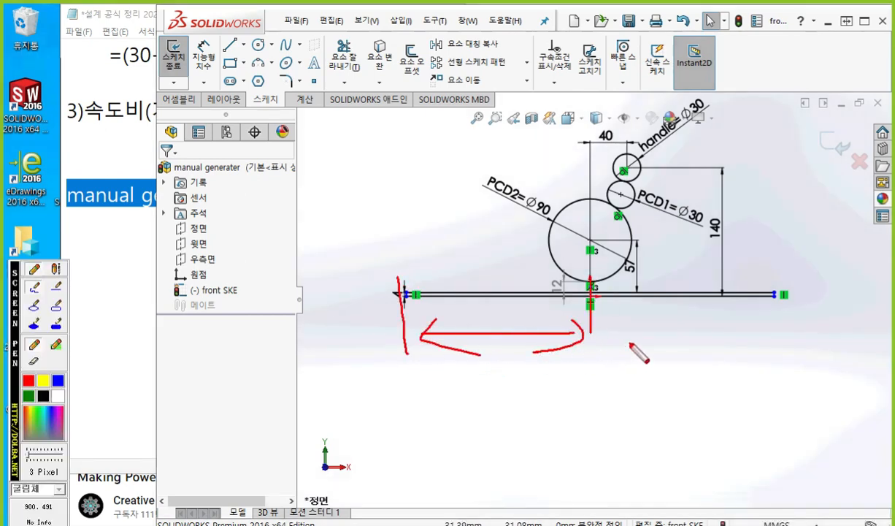
pyautogui.moveTo(626, 333); pyautogui.dragTo(748, 334)
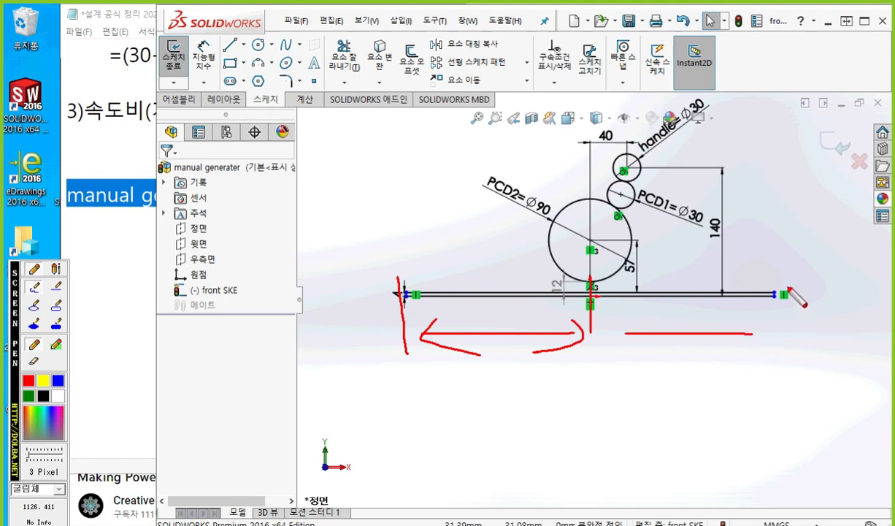
pyautogui.moveTo(783, 287); pyautogui.dragTo(783, 346)
pyautogui.moveTo(754, 314); pyautogui.dragTo(764, 345)
pyautogui.moveTo(623, 324); pyautogui.dragTo(644, 357)
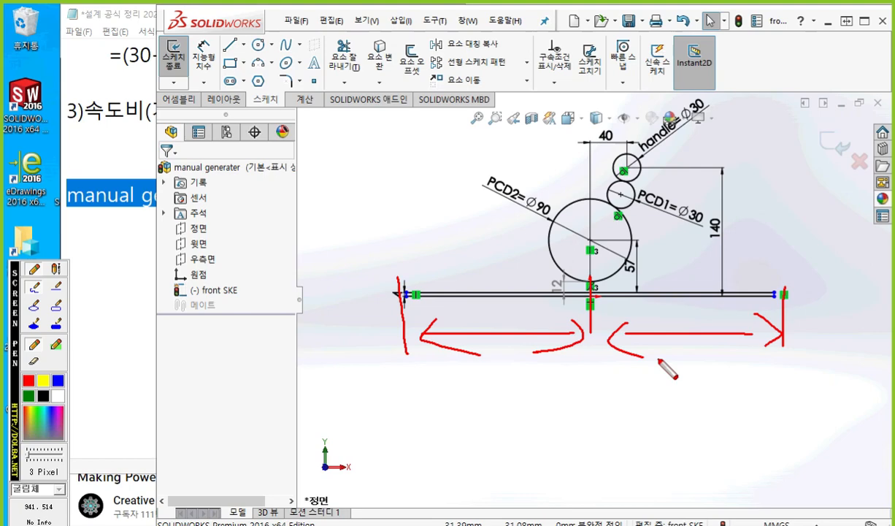
pyautogui.press('Escape')
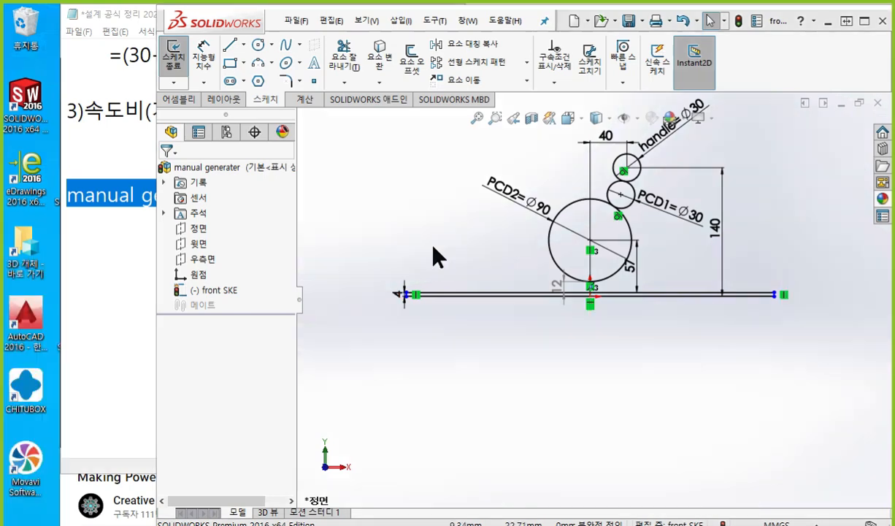
# Step: Start Smart Dimension, mark the origin as 1 and the base's left edge as 2 in red screen pen with a dimension line, and clear the marks
pyautogui.rightClick(438, 206)
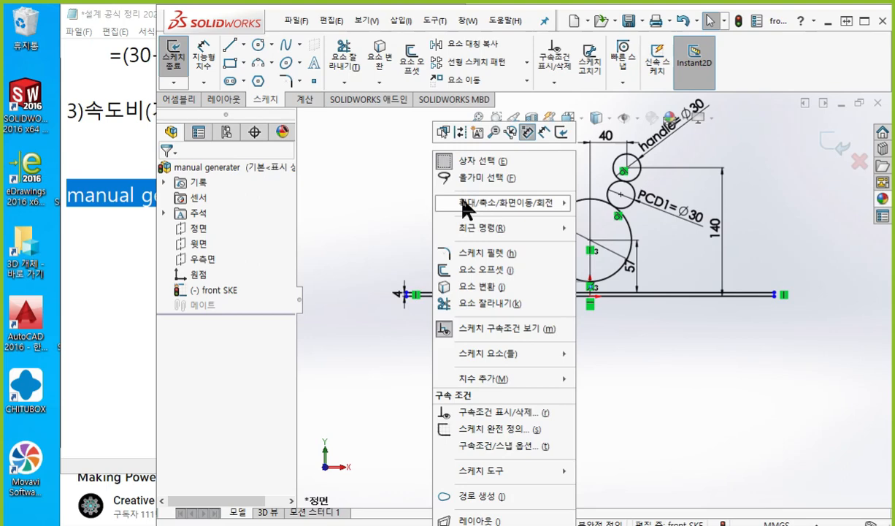
pyautogui.click(545, 132)
pyautogui.press('F12')
pyautogui.moveTo(219, 280)
pyautogui.mouseDown()
pyautogui.moveTo(170, 271)
pyautogui.moveTo(252, 272)
pyautogui.mouseUp()
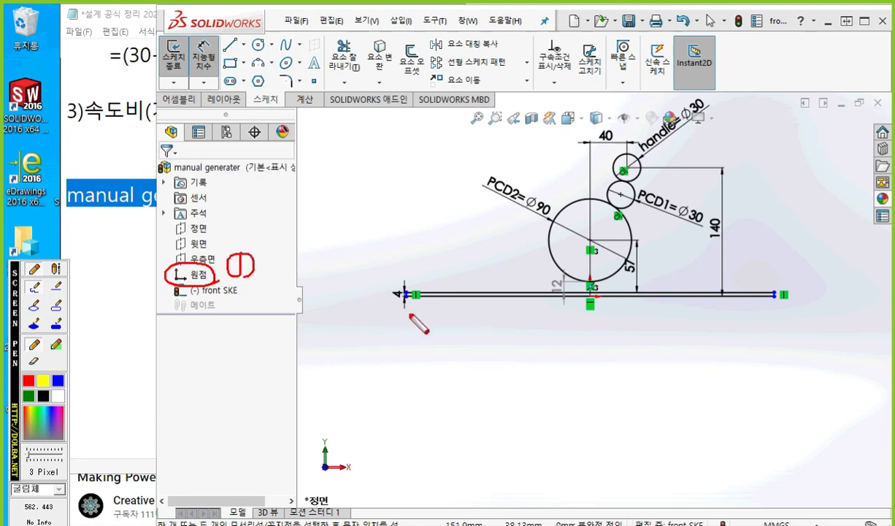
pyautogui.moveTo(407, 279); pyautogui.dragTo(409, 312)
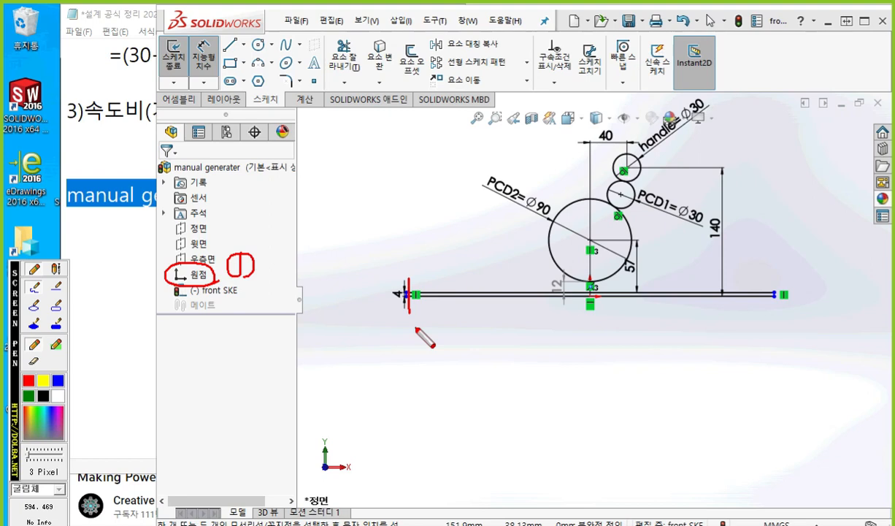
pyautogui.moveTo(402, 327)
pyautogui.mouseDown()
pyautogui.moveTo(417, 326)
pyautogui.moveTo(426, 344)
pyautogui.moveTo(410, 382)
pyautogui.moveTo(590, 373)
pyautogui.mouseUp()
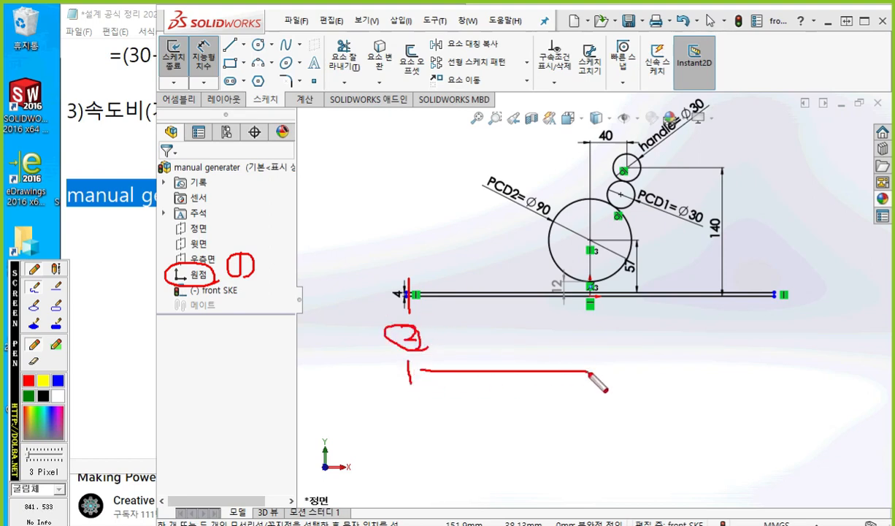
pyautogui.moveTo(591, 336); pyautogui.dragTo(591, 379)
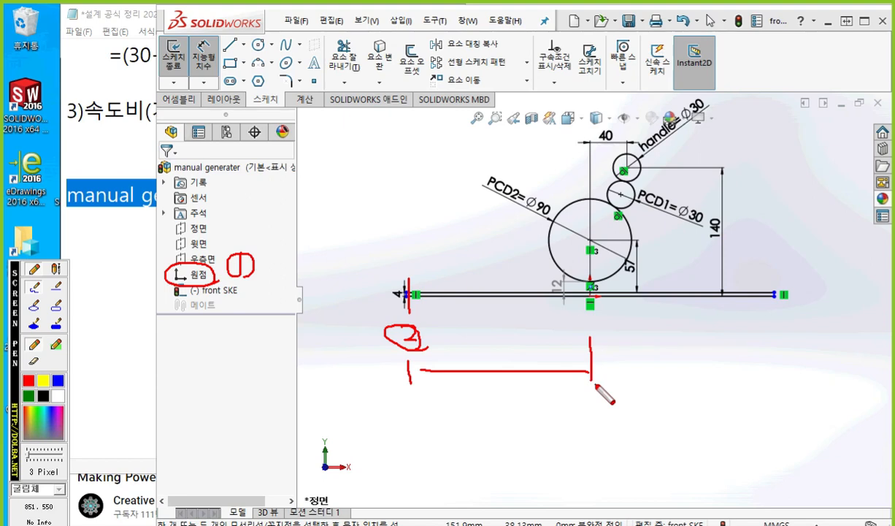
pyautogui.press('Escape')
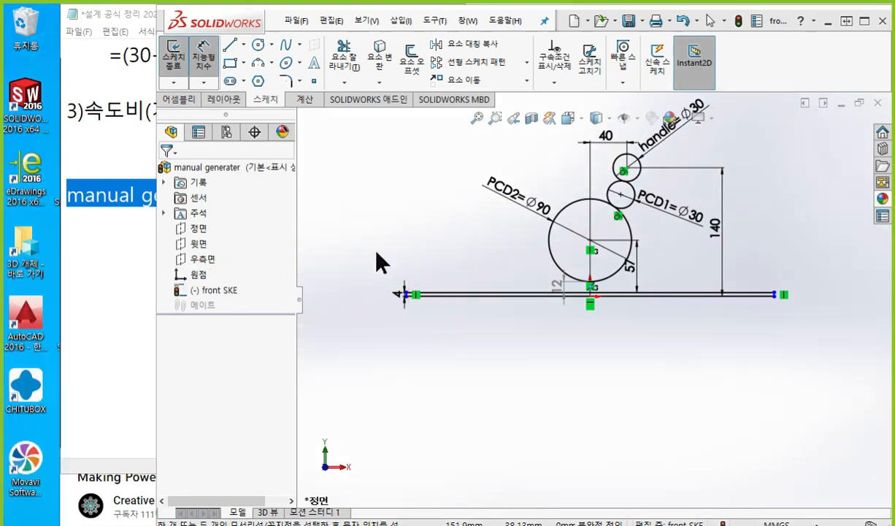
# Step: Dimension the distance from the origin to the base plate's left edge as 100 mm, placing it below the plate
pyautogui.click(201, 278)
pyautogui.scroll(-6, 438, 303)
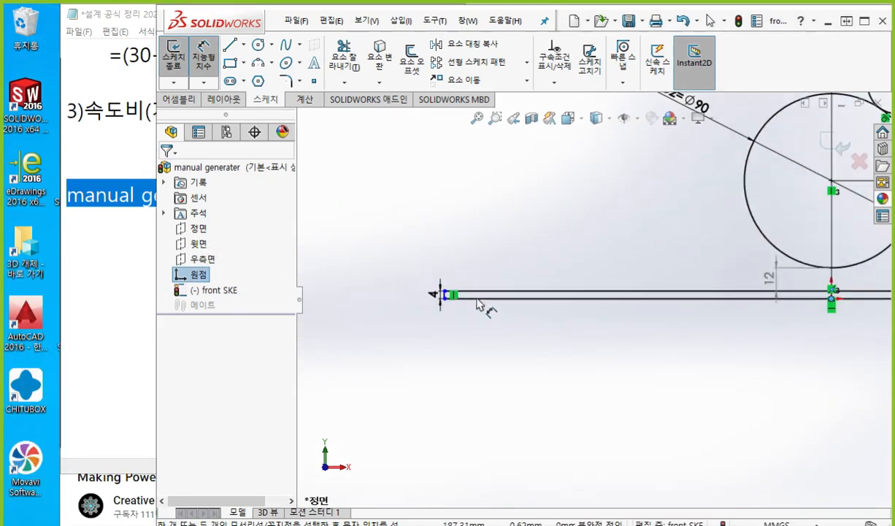
pyautogui.click(526, 309)
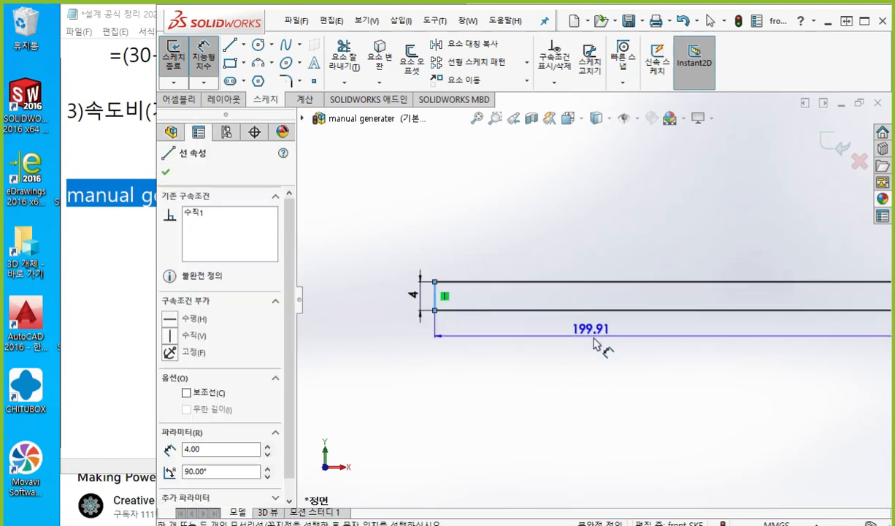
pyautogui.scroll(3, 620, 347)
pyautogui.scroll(5, 728, 347)
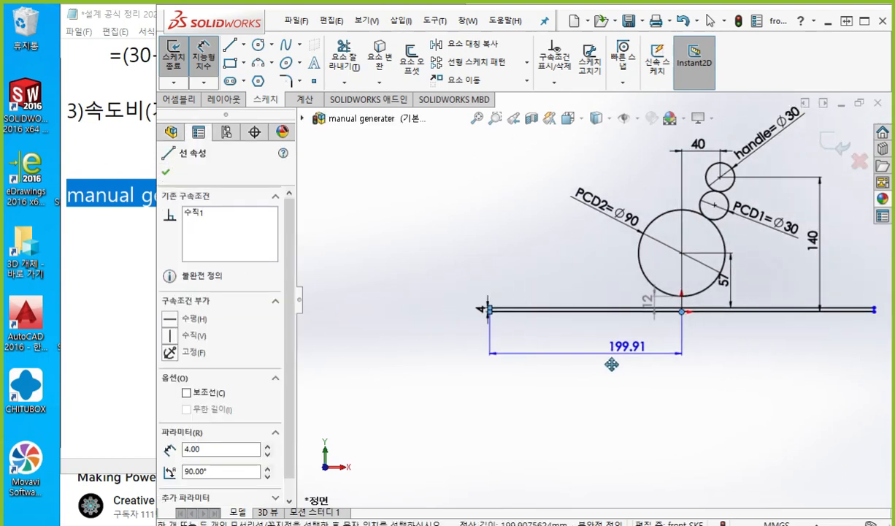
pyautogui.click(515, 350)
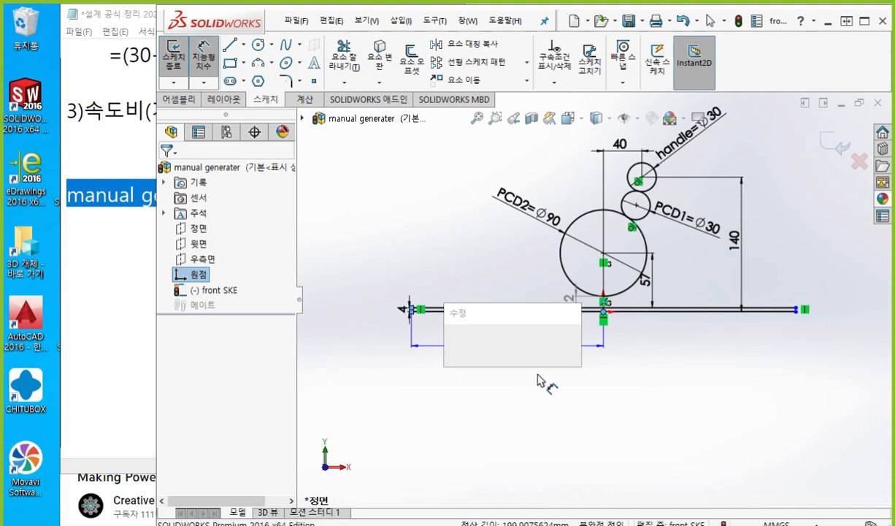
pyautogui.write('100')
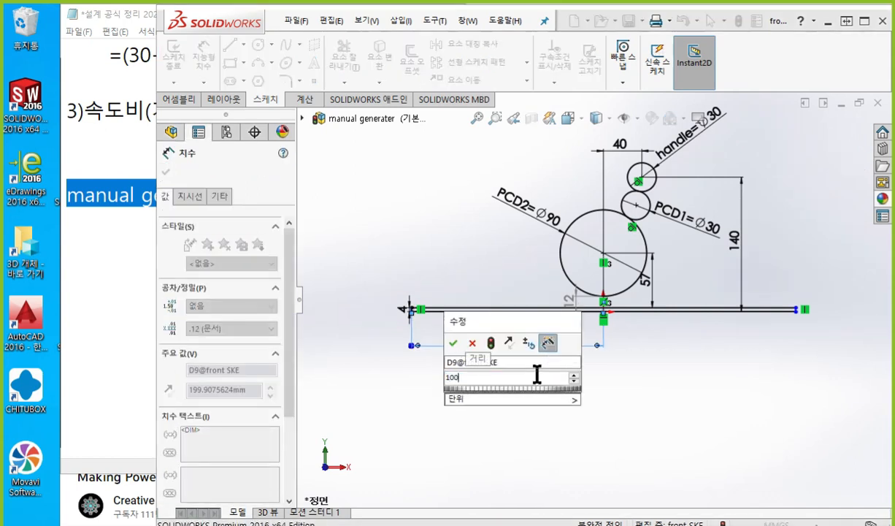
pyautogui.press('Return')
pyautogui.press('Escape')
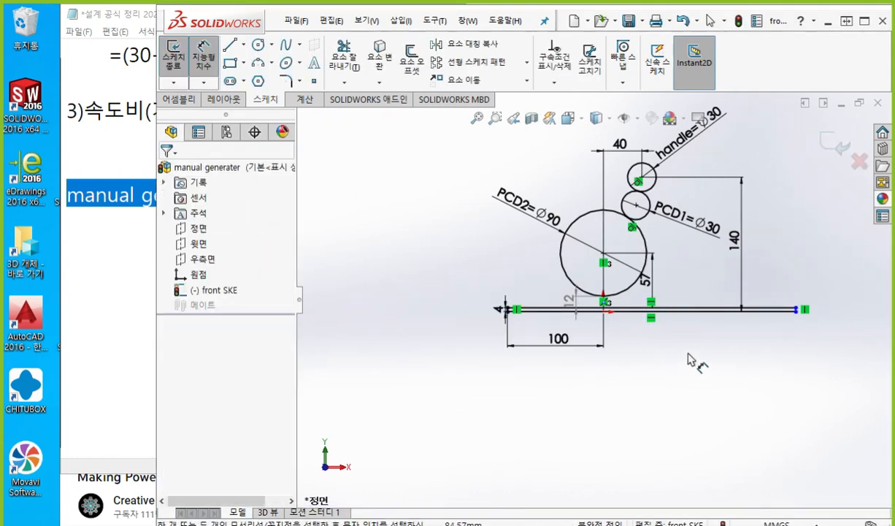
# Step: Draw a red screen pen line from above the handle circle down to the base plate's left end, and clear it
pyautogui.moveTo(692, 360)
pyautogui.keyDown('ctrl'); pyautogui.mouseDown(button='middle')
pyautogui.moveTo(596, 365)
pyautogui.moveTo(578, 378)
pyautogui.mouseUp(button='middle'); pyautogui.keyUp('ctrl')
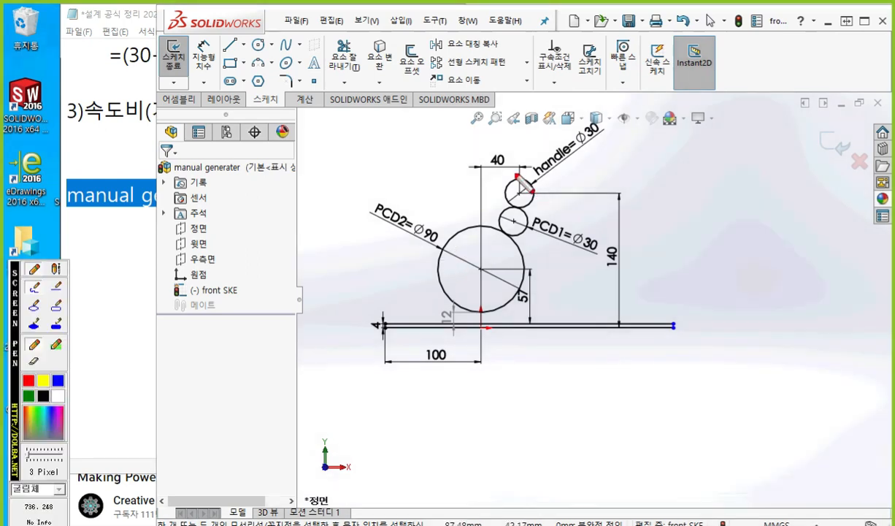
pyautogui.moveTo(517, 166); pyautogui.dragTo(382, 319)
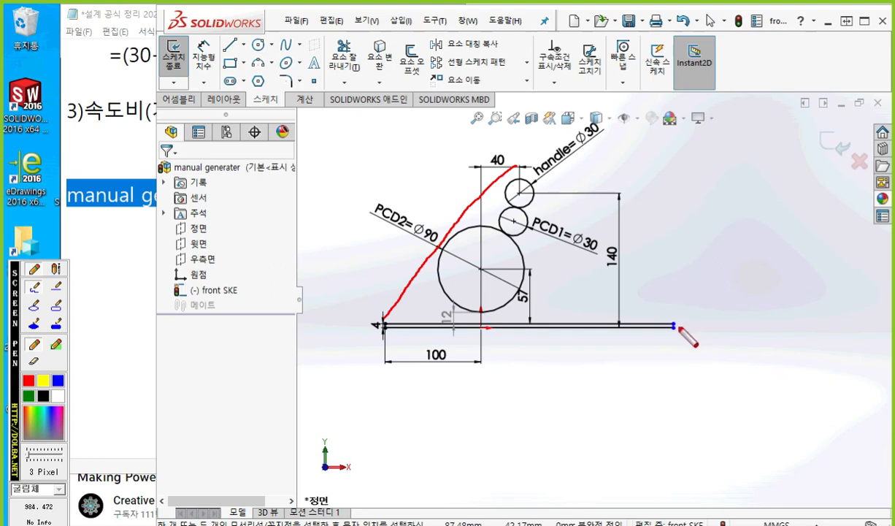
pyautogui.press('Escape')
# Step: Sketch with the red screen pen a large pulley around the upper circles, belted to a small pulley above the plate's right end, and clear the marks
pyautogui.press('F9')
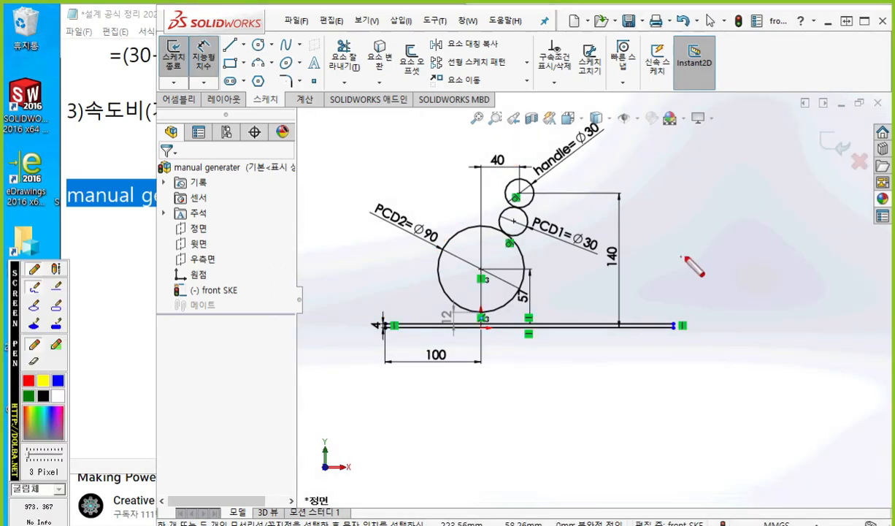
pyautogui.moveTo(694, 250)
pyautogui.mouseDown()
pyautogui.moveTo(685, 276)
pyautogui.moveTo(705, 251)
pyautogui.mouseUp()
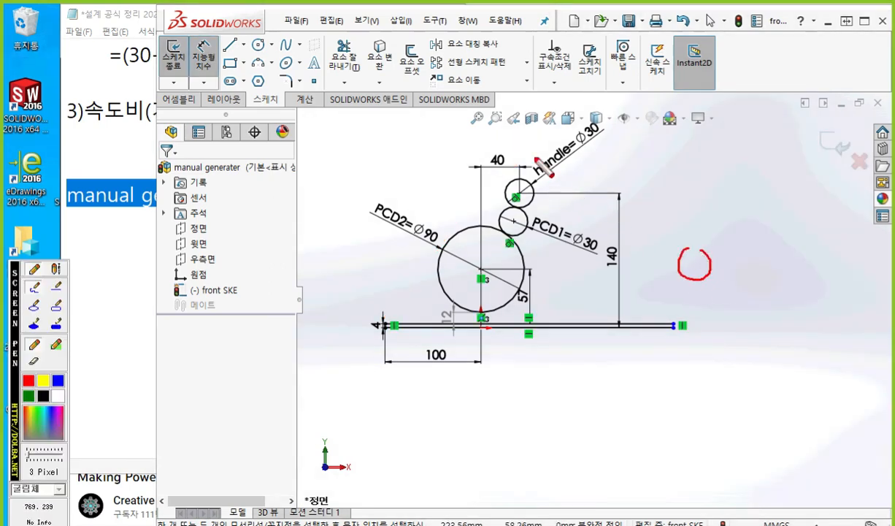
pyautogui.moveTo(542, 147)
pyautogui.mouseDown()
pyautogui.moveTo(467, 185)
pyautogui.moveTo(535, 239)
pyautogui.moveTo(549, 150)
pyautogui.moveTo(539, 139)
pyautogui.moveTo(693, 236)
pyautogui.mouseUp()
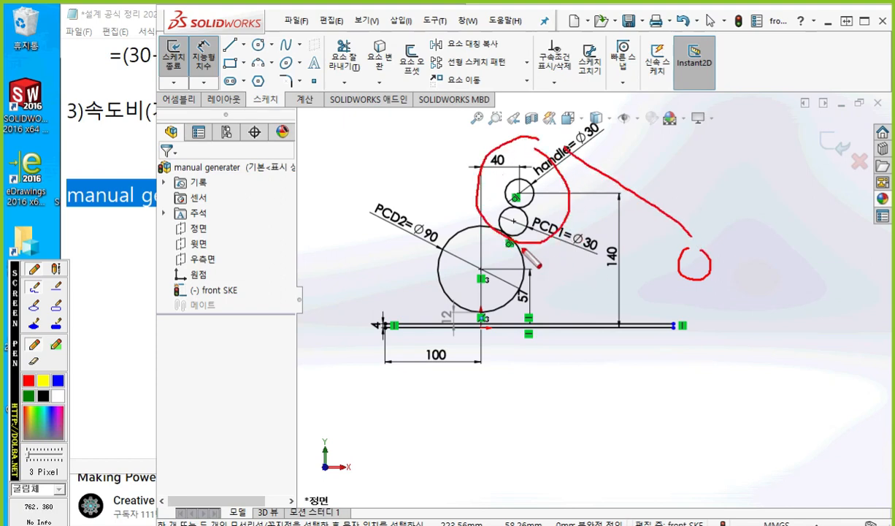
pyautogui.moveTo(511, 241); pyautogui.dragTo(673, 276)
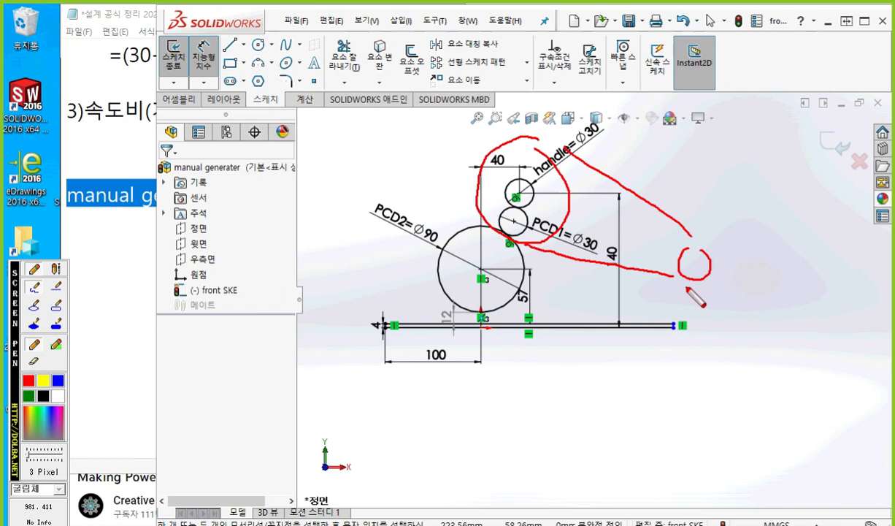
pyautogui.press('Escape')
# Step: Sketch a belt drive from the PCD1 circle to a small pulley with red pen height and distance arrows, and clear the marks
pyautogui.press('F12')
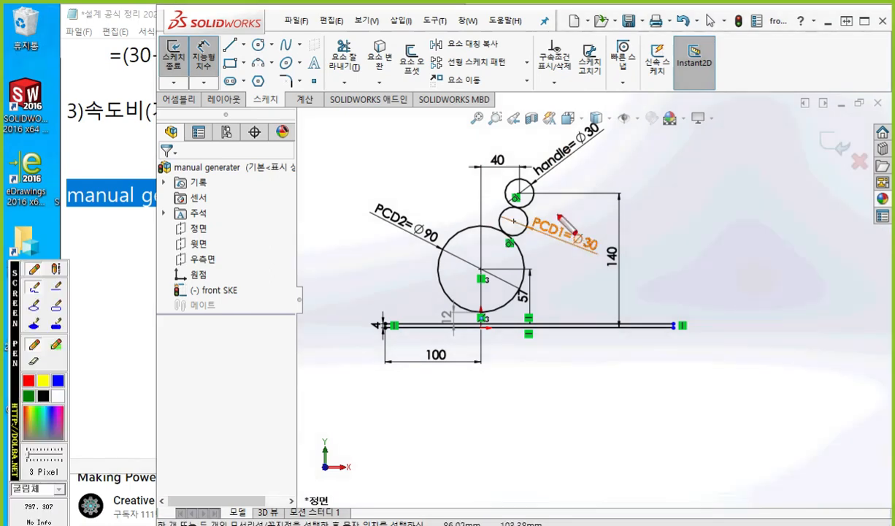
pyautogui.moveTo(559, 214)
pyautogui.mouseDown()
pyautogui.moveTo(504, 195)
pyautogui.moveTo(476, 247)
pyautogui.moveTo(551, 232)
pyautogui.moveTo(533, 195)
pyautogui.moveTo(513, 193)
pyautogui.mouseUp()
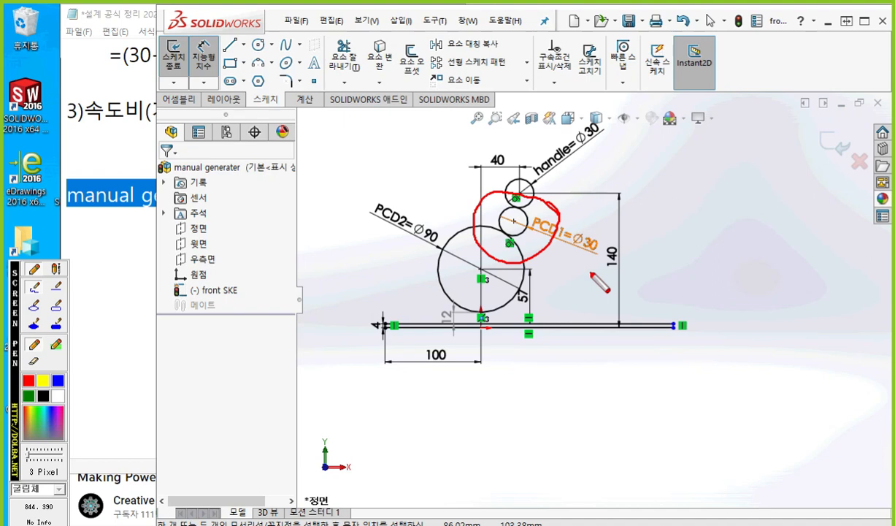
pyautogui.moveTo(516, 194); pyautogui.dragTo(686, 253)
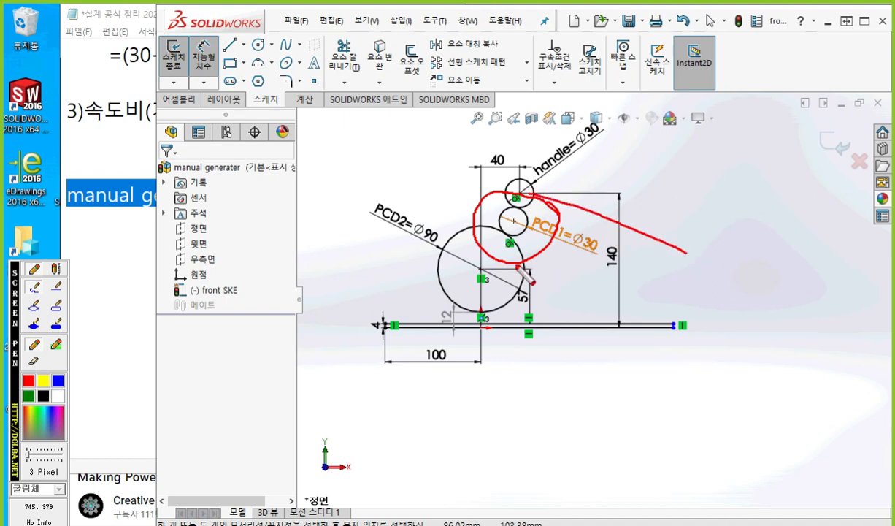
pyautogui.moveTo(518, 267)
pyautogui.mouseDown()
pyautogui.moveTo(642, 271)
pyautogui.moveTo(683, 262)
pyautogui.moveTo(675, 255)
pyautogui.moveTo(668, 274)
pyautogui.mouseUp()
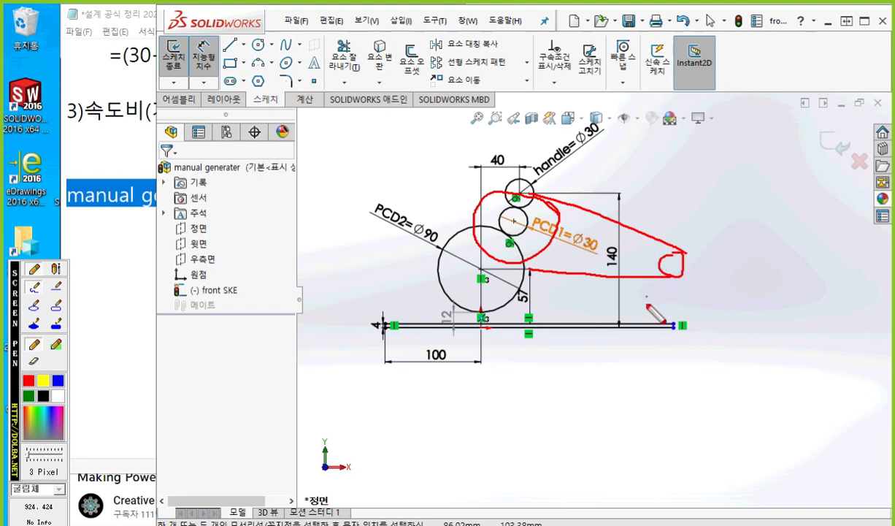
pyautogui.moveTo(678, 316)
pyautogui.mouseDown()
pyautogui.moveTo(665, 298)
pyautogui.moveTo(687, 295)
pyautogui.moveTo(679, 316)
pyautogui.mouseUp()
pyautogui.moveTo(514, 355)
pyautogui.mouseDown()
pyautogui.moveTo(659, 353)
pyautogui.moveTo(657, 366)
pyautogui.mouseUp()
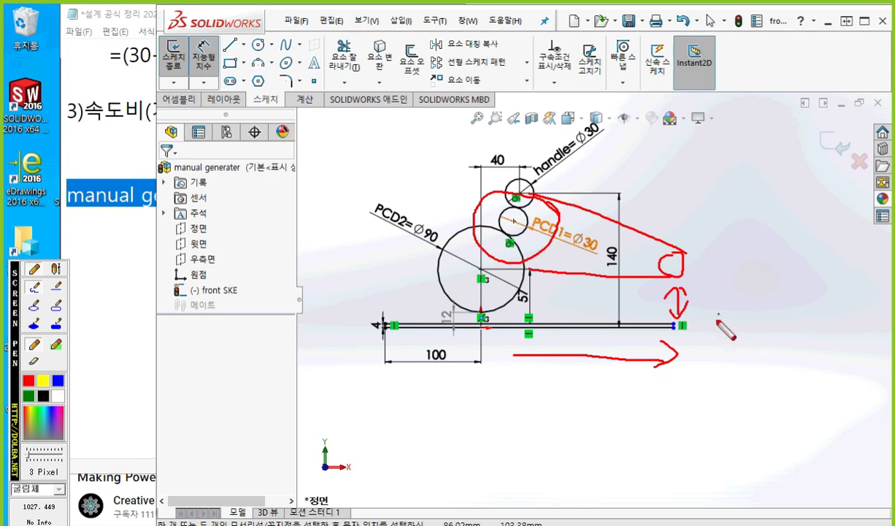
pyautogui.press('Escape')
# Step: Draw a red screen pen rectangle with its centre crossed and labelled 1 above the plate's right end, and clear the marks
pyautogui.press('F12')
pyautogui.moveTo(640, 245)
pyautogui.mouseDown()
pyautogui.moveTo(643, 285)
pyautogui.moveTo(698, 250)
pyautogui.moveTo(646, 247)
pyautogui.moveTo(672, 270)
pyautogui.moveTo(662, 271)
pyautogui.mouseUp()
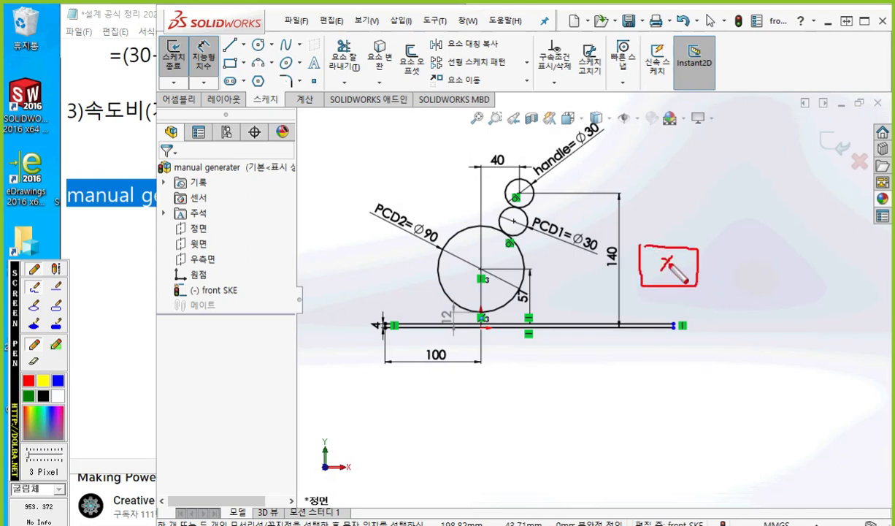
pyautogui.moveTo(669, 220); pyautogui.dragTo(666, 231)
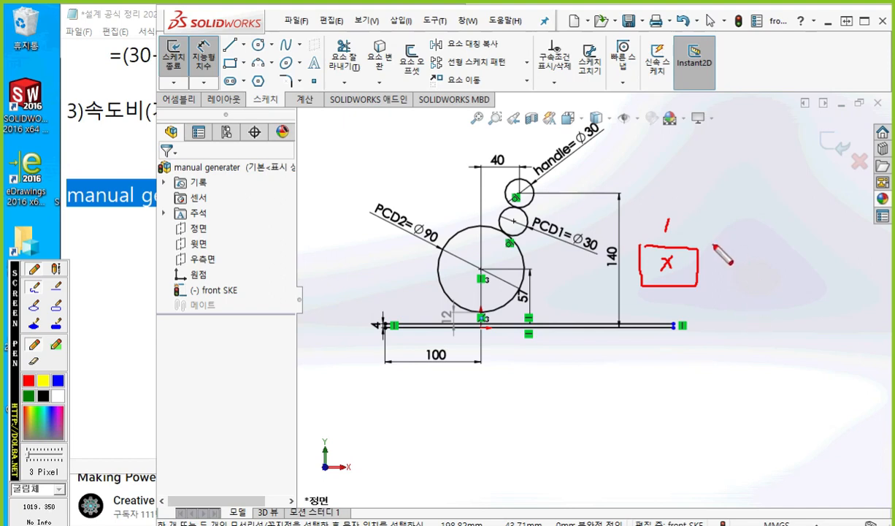
pyautogui.press('F12')
# Step: Sketch a center rectangle about 51 mm wide and 38 mm high above the base plate's right end
pyautogui.click(230, 63)
pyautogui.click(221, 226)
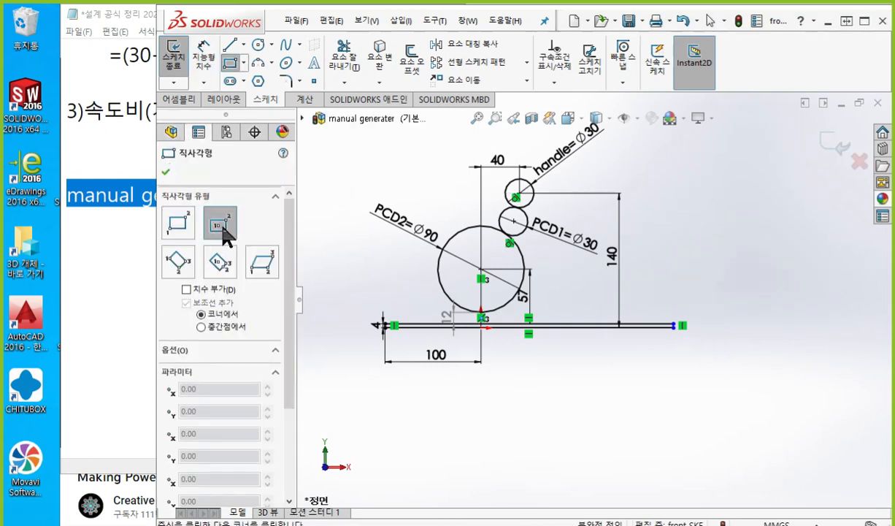
pyautogui.click(658, 264)
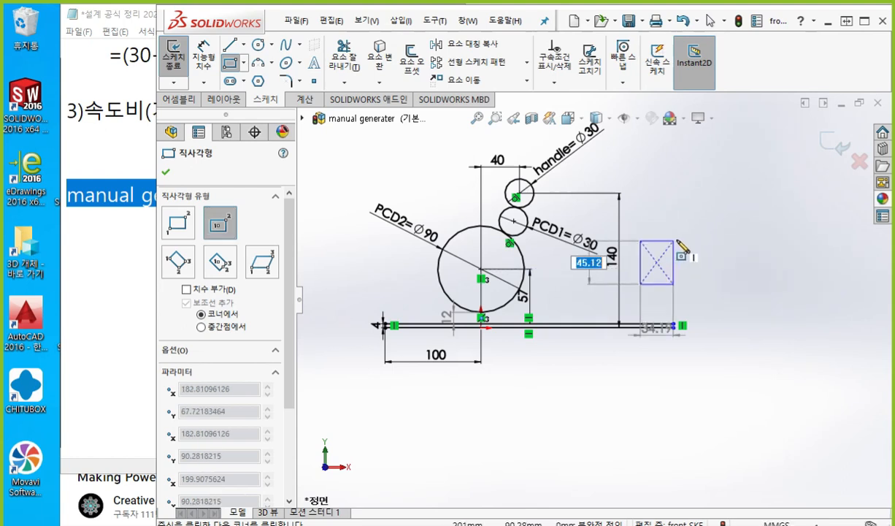
pyautogui.click(682, 245)
# Step: Dimension the new rectangle's width between its two vertical sides as 20 mm, placing it above the rectangle
pyautogui.rightClick(723, 235)
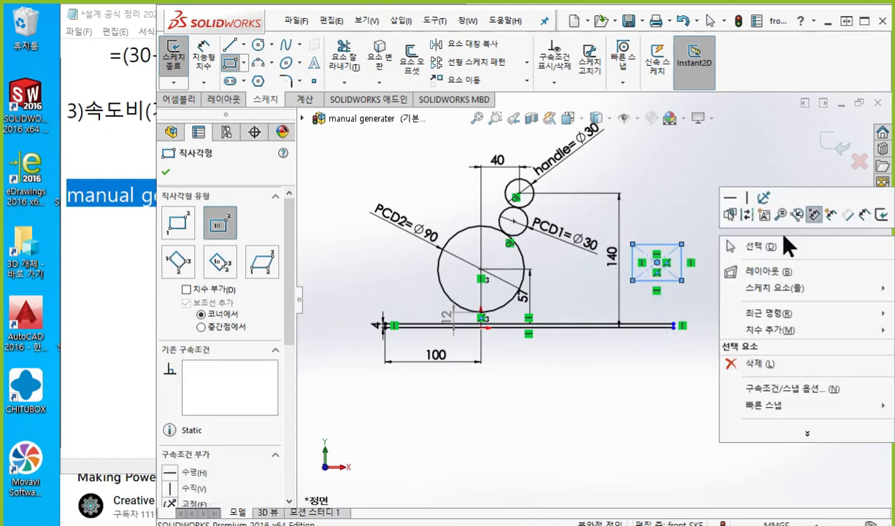
pyautogui.click(866, 218)
pyautogui.scroll(-4, 651, 293)
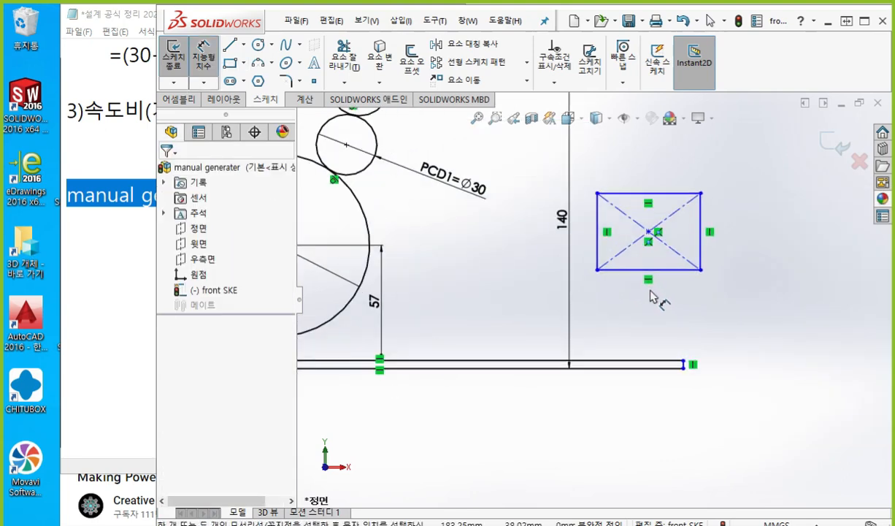
pyautogui.keyDown('ctrl'); pyautogui.moveTo(665, 305); pyautogui.dragTo(683, 346, button='middle'); pyautogui.keyUp('ctrl')
pyautogui.click(617, 263)
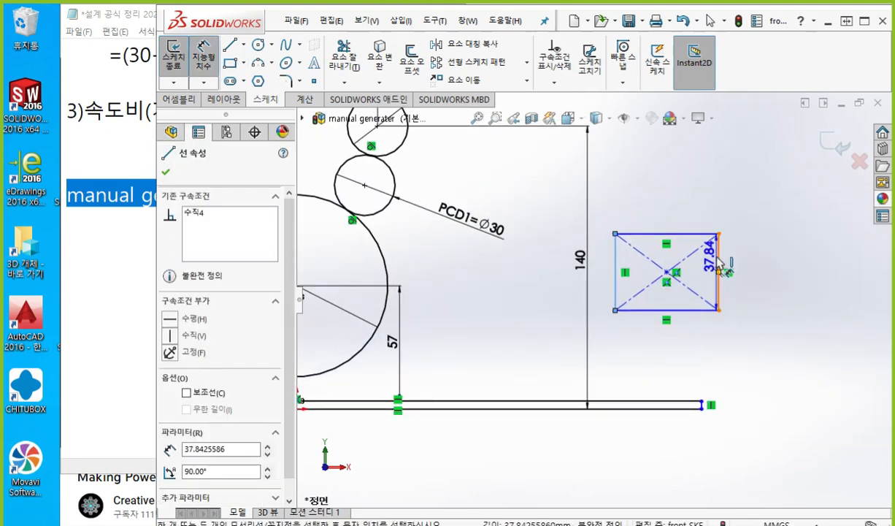
pyautogui.click(719, 262)
pyautogui.click(672, 210)
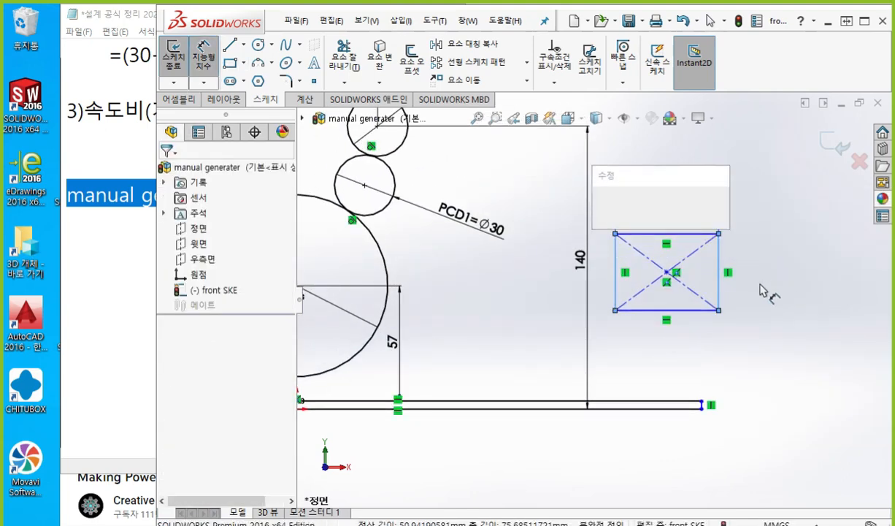
pyautogui.write('20')
pyautogui.press('Return')
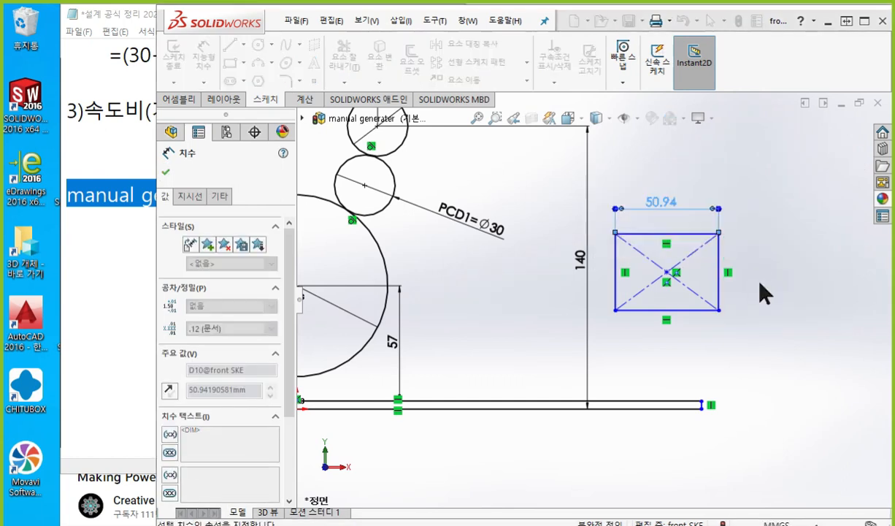
# Step: Dimension the rectangle's height between its horizontal sides as 15 mm, placing it to the right
pyautogui.click(647, 310)
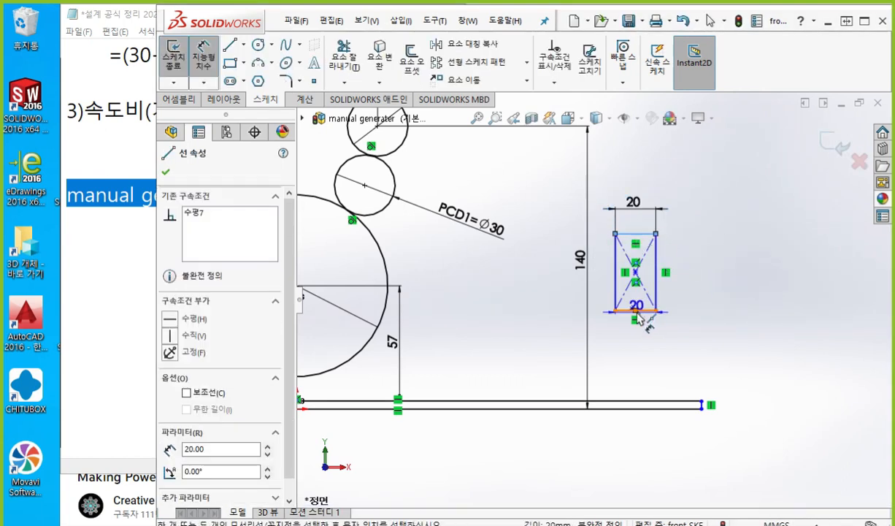
pyautogui.click(692, 276)
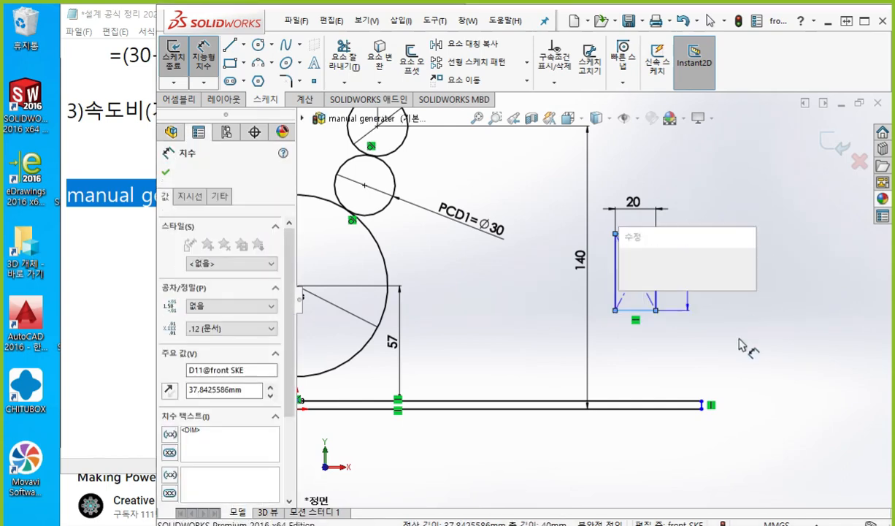
pyautogui.write('15')
pyautogui.press('Return')
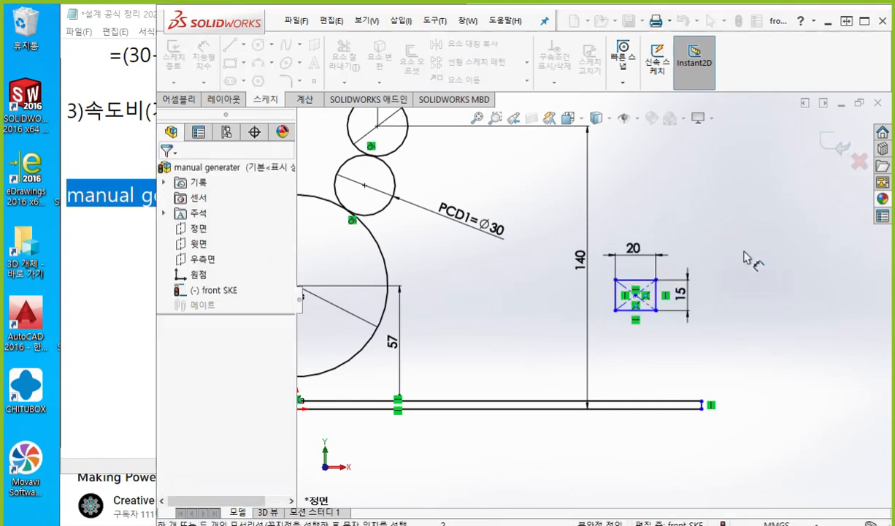
# Step: Mark the gap between the rectangle's lower edge and the base plate's top line with a red pen double arrow, and clear the marks
pyautogui.scroll(1, 727, 298)
pyautogui.keyDown('ctrl'); pyautogui.moveTo(777, 317); pyautogui.dragTo(800, 302, button='middle'); pyautogui.keyUp('ctrl')
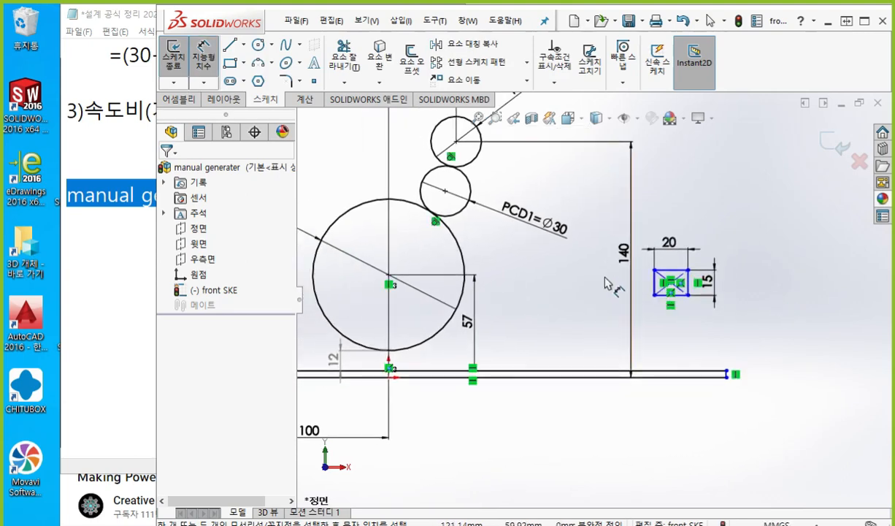
pyautogui.scroll(-1, 612, 280)
pyautogui.keyDown('ctrl'); pyautogui.moveTo(641, 285); pyautogui.dragTo(692, 287, button='middle'); pyautogui.keyUp('ctrl')
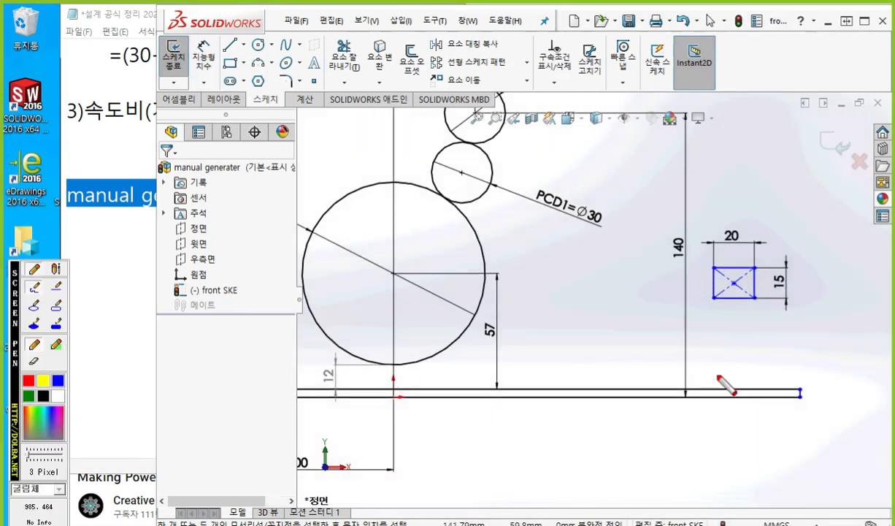
pyautogui.moveTo(688, 301); pyautogui.dragTo(782, 301)
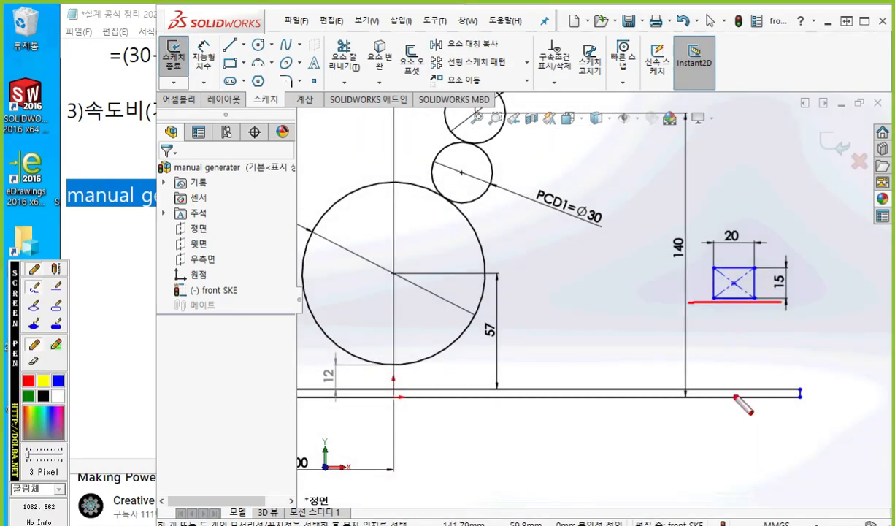
pyautogui.moveTo(686, 388); pyautogui.dragTo(807, 386)
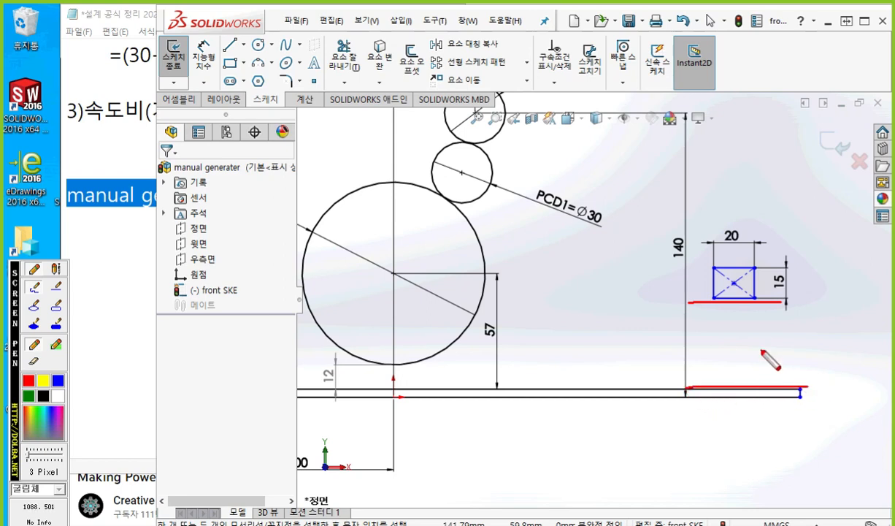
pyautogui.moveTo(740, 306)
pyautogui.mouseDown()
pyautogui.moveTo(741, 373)
pyautogui.moveTo(757, 369)
pyautogui.mouseUp()
pyautogui.moveTo(727, 317); pyautogui.dragTo(749, 316)
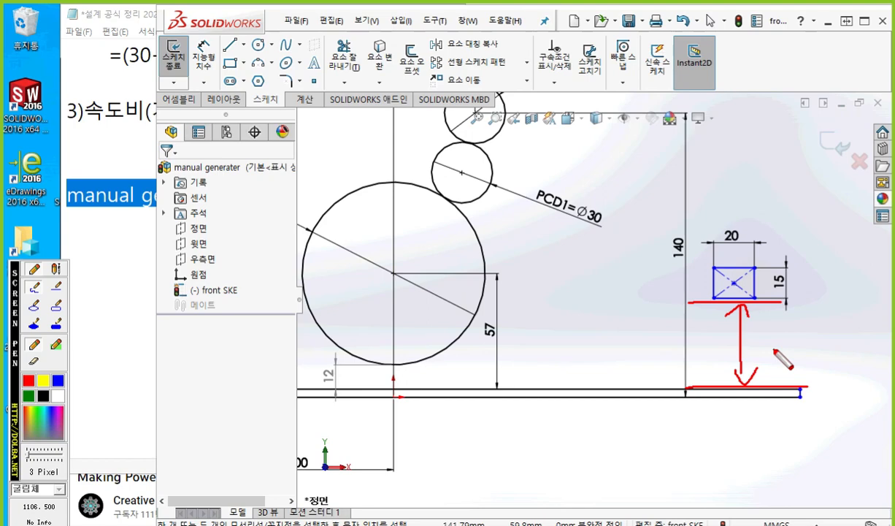
pyautogui.press('Escape')
# Step: Dimension the distance from the rectangle's lower edge to the base plate's top line as 30 mm
pyautogui.keyDown('ctrl'); pyautogui.moveTo(582, 282); pyautogui.dragTo(571, 282, button='middle'); pyautogui.keyUp('ctrl')
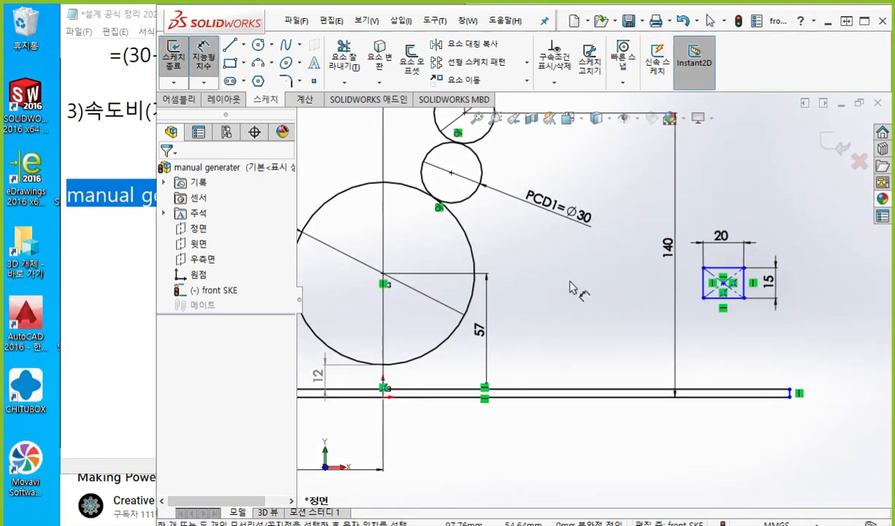
pyautogui.click(709, 390)
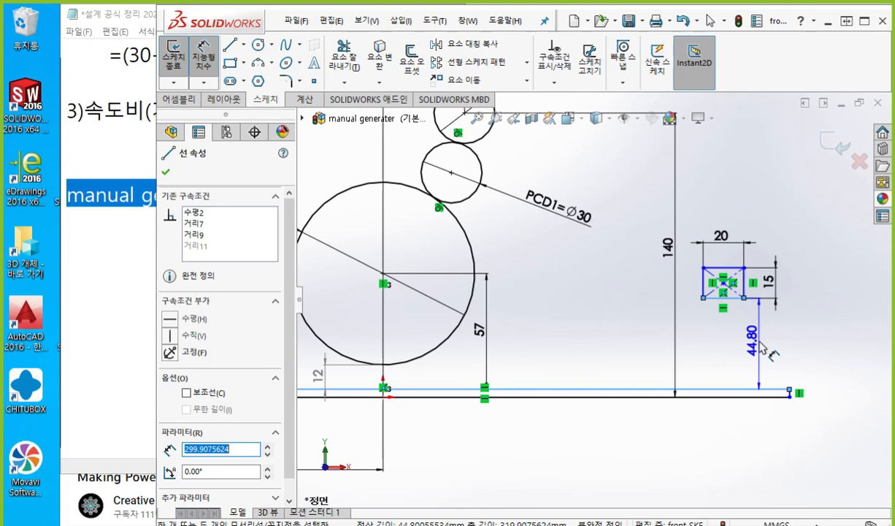
pyautogui.click(796, 391)
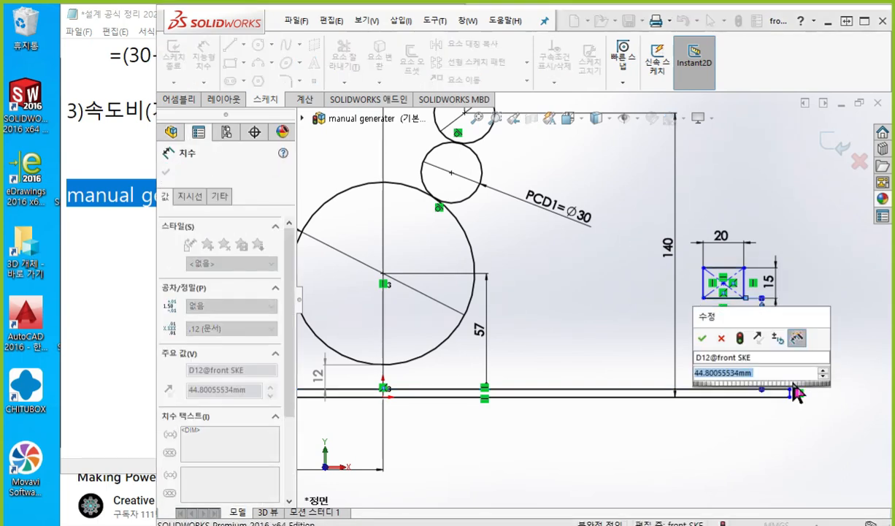
pyautogui.write('30')
pyautogui.press('Return')
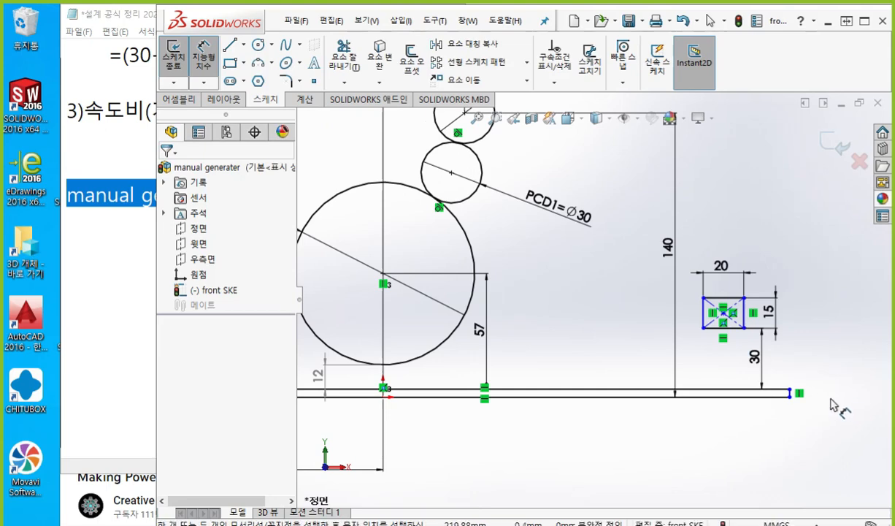
# Step: Mark the PCD1 circle's centre with a red pen cross, circle it with a larger wheel outline, and draw a belt loop to the rectangle
pyautogui.scroll(1, 818, 398)
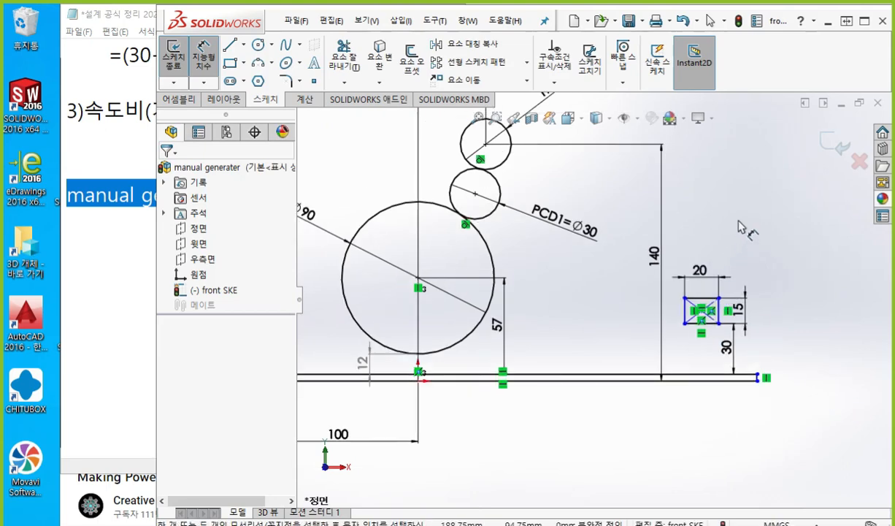
pyautogui.press('F12')
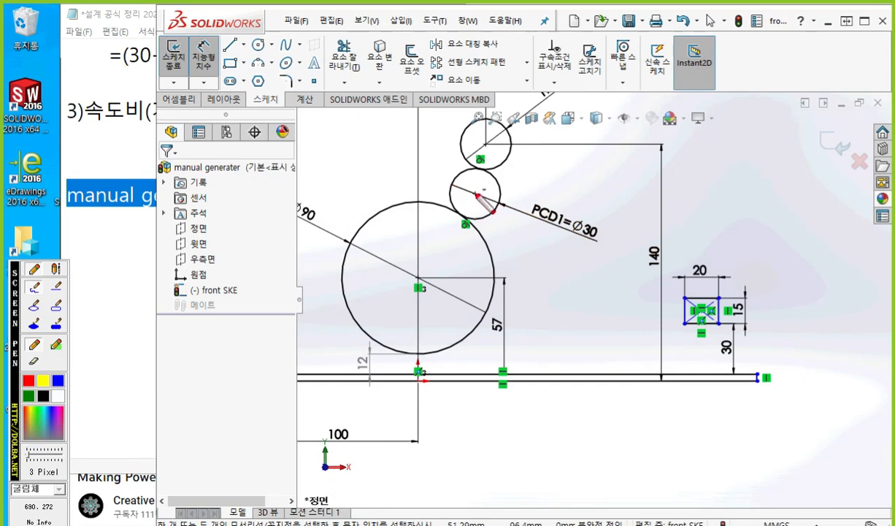
pyautogui.moveTo(482, 188); pyautogui.dragTo(469, 206)
pyautogui.moveTo(468, 192); pyautogui.dragTo(483, 201)
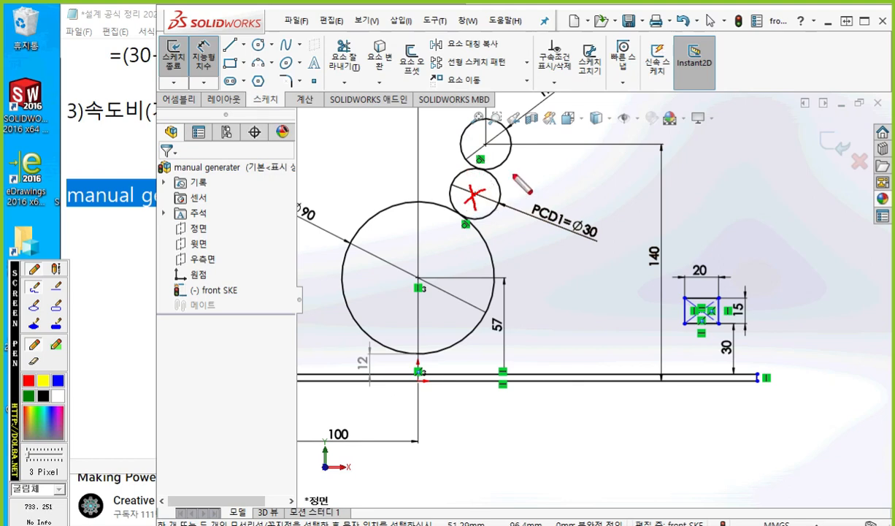
pyautogui.moveTo(523, 168)
pyautogui.mouseDown()
pyautogui.moveTo(499, 247)
pyautogui.moveTo(436, 234)
pyautogui.moveTo(480, 134)
pyautogui.moveTo(513, 179)
pyautogui.moveTo(504, 198)
pyautogui.moveTo(541, 209)
pyautogui.mouseUp()
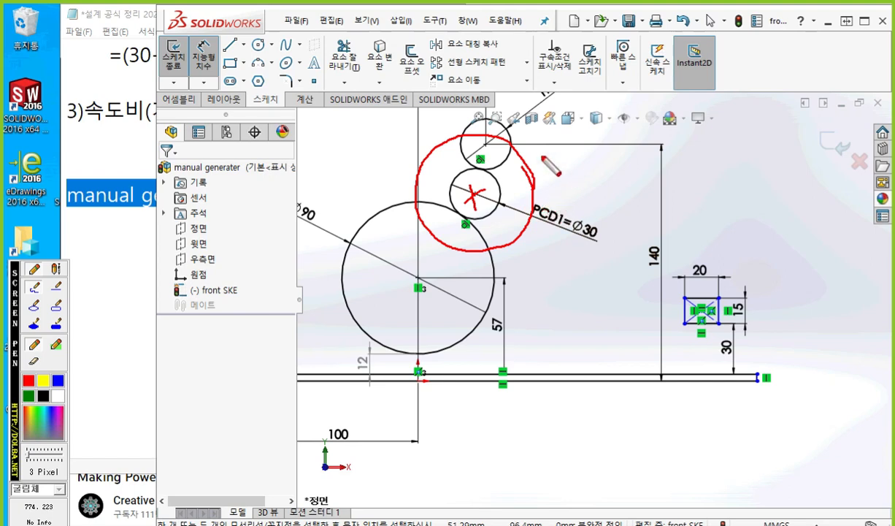
pyautogui.moveTo(514, 143)
pyautogui.mouseDown()
pyautogui.moveTo(628, 227)
pyautogui.moveTo(697, 296)
pyautogui.moveTo(577, 294)
pyautogui.moveTo(472, 246)
pyautogui.mouseUp()
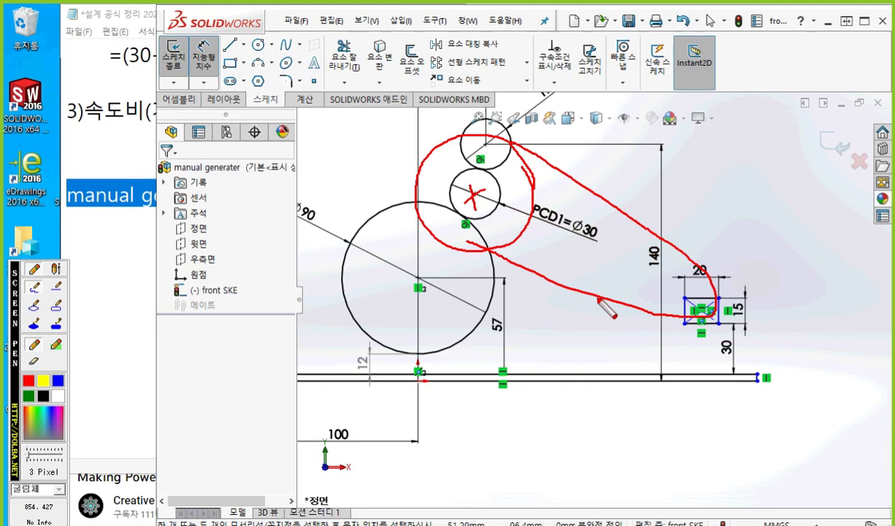
# Step: Mark the slanted distance between the PCD1 circle and the rectangle with a red pen double arrow, and clear all marks
pyautogui.moveTo(296, 95)
pyautogui.mouseDown()
pyautogui.moveTo(260, 201)
pyautogui.moveTo(292, 86)
pyautogui.mouseUp()
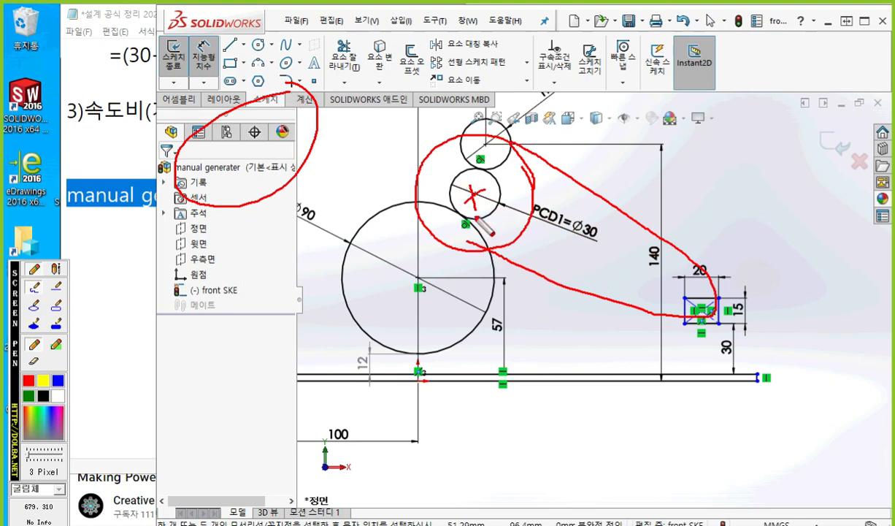
pyautogui.moveTo(476, 216)
pyautogui.mouseDown()
pyautogui.moveTo(446, 275)
pyautogui.moveTo(647, 354)
pyautogui.mouseUp()
pyautogui.click(646, 332)
pyautogui.moveTo(695, 307)
pyautogui.mouseDown()
pyautogui.moveTo(651, 382)
pyautogui.moveTo(611, 361)
pyautogui.mouseUp()
pyautogui.moveTo(490, 265)
pyautogui.mouseDown()
pyautogui.moveTo(454, 259)
pyautogui.moveTo(471, 303)
pyautogui.mouseUp()
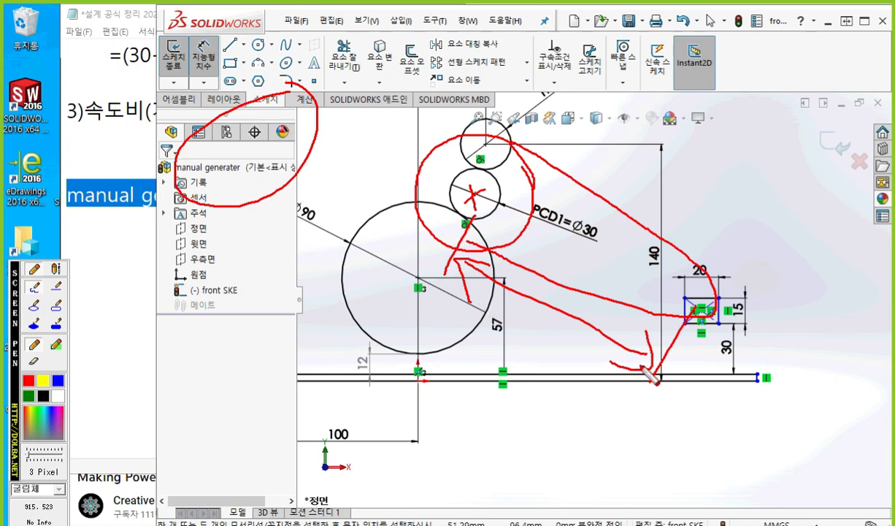
pyautogui.press('Escape')
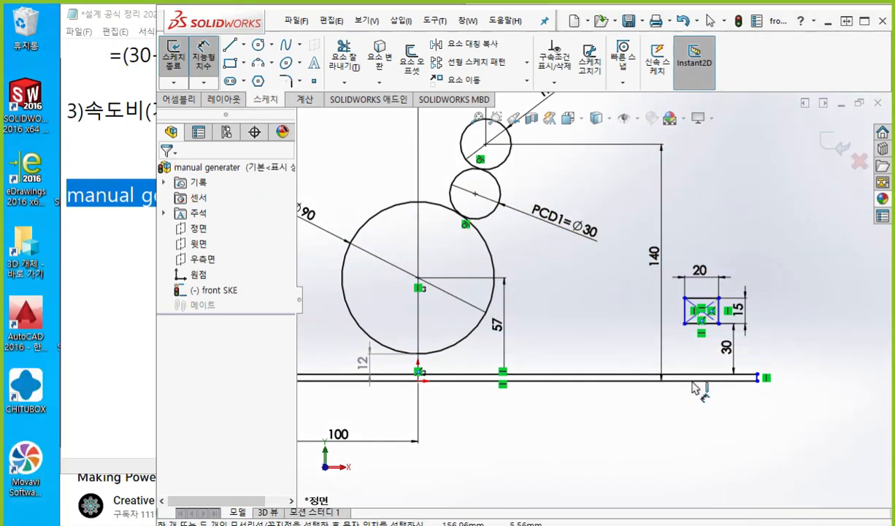
# Step: Mark the horizontal distance from the origin to the rectangle's centre with a red pen double arrow, and clear the marks
pyautogui.keyDown('ctrl'); pyautogui.moveTo(597, 340); pyautogui.dragTo(609, 345, button='middle'); pyautogui.keyUp('ctrl')
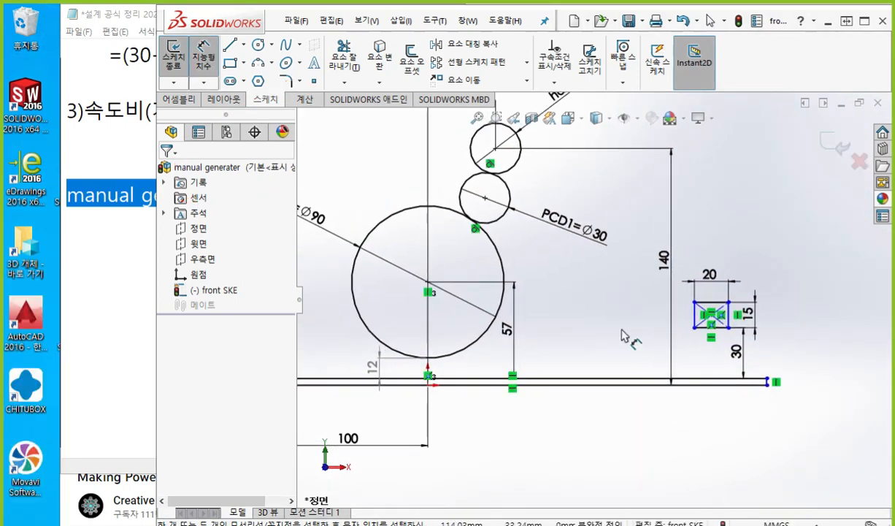
pyautogui.press('F12')
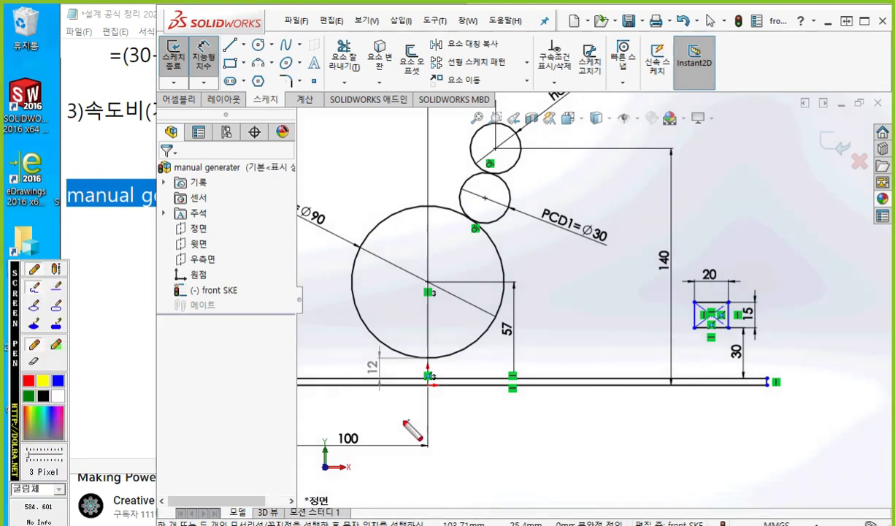
pyautogui.moveTo(438, 372); pyautogui.dragTo(415, 411)
pyautogui.moveTo(408, 370); pyautogui.dragTo(445, 413)
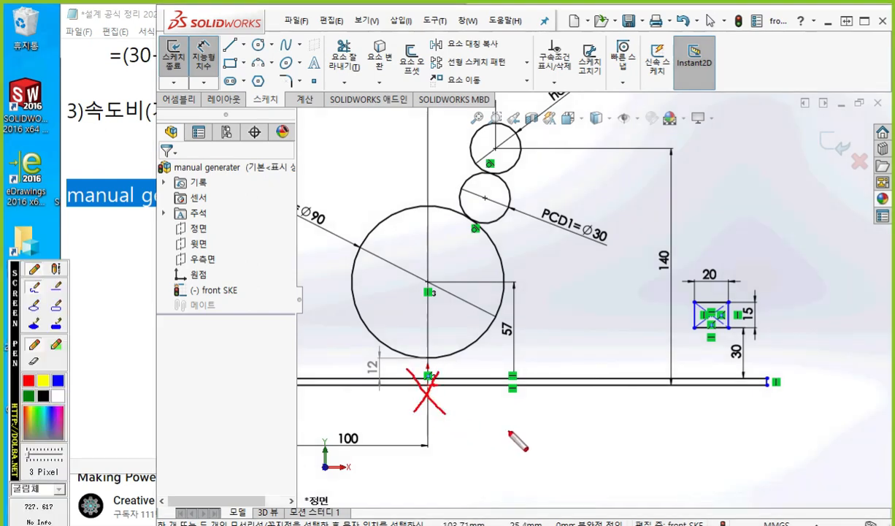
pyautogui.moveTo(712, 322); pyautogui.dragTo(719, 441)
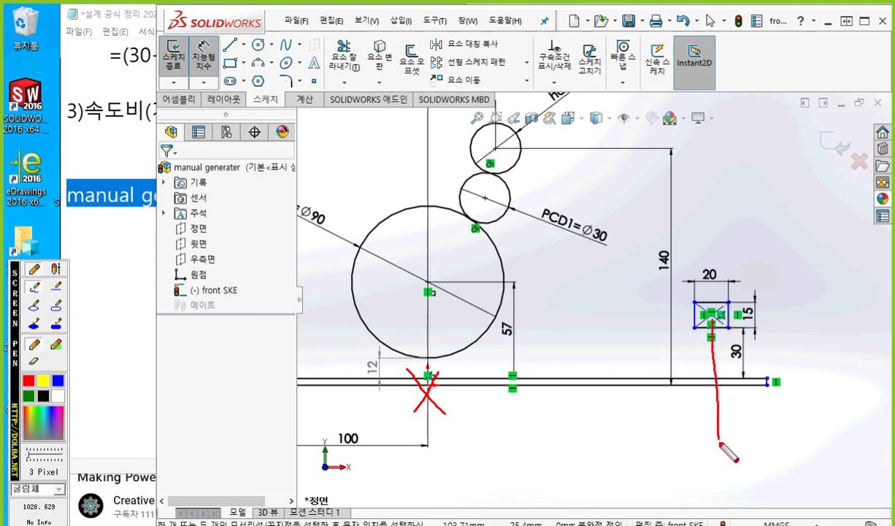
pyautogui.moveTo(434, 422)
pyautogui.mouseDown()
pyautogui.moveTo(434, 466)
pyautogui.moveTo(703, 441)
pyautogui.moveTo(683, 457)
pyautogui.mouseUp()
pyautogui.moveTo(458, 429)
pyautogui.mouseDown()
pyautogui.moveTo(443, 445)
pyautogui.moveTo(466, 461)
pyautogui.mouseUp()
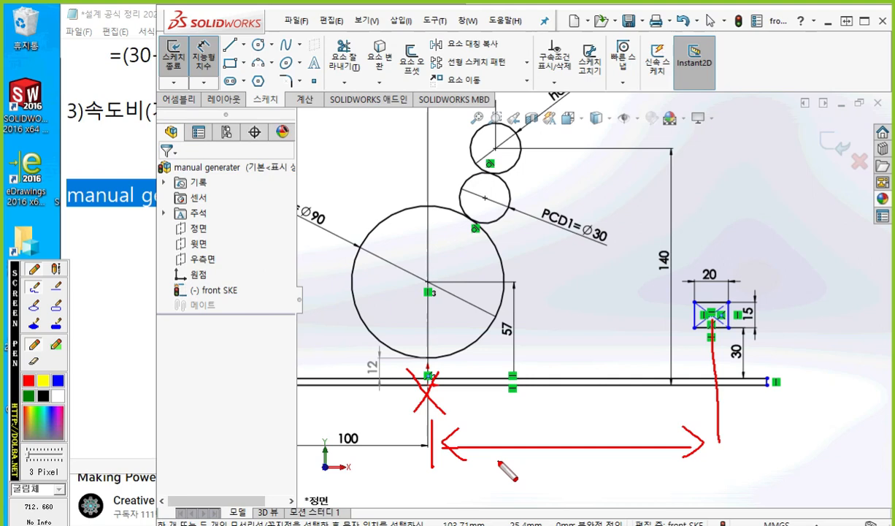
pyautogui.moveTo(237, 349)
pyautogui.mouseDown()
pyautogui.moveTo(341, 204)
pyautogui.moveTo(450, 124)
pyautogui.moveTo(683, 223)
pyautogui.moveTo(783, 301)
pyautogui.moveTo(797, 394)
pyautogui.mouseUp()
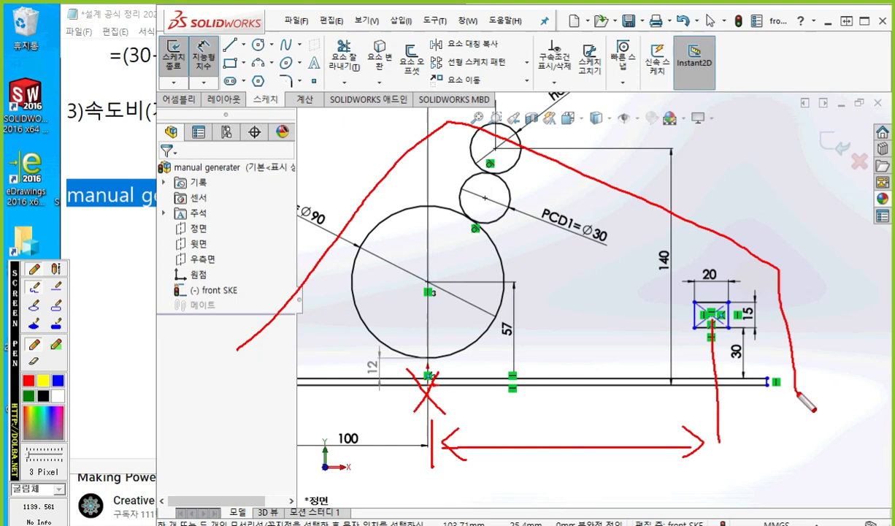
pyautogui.press('Escape')
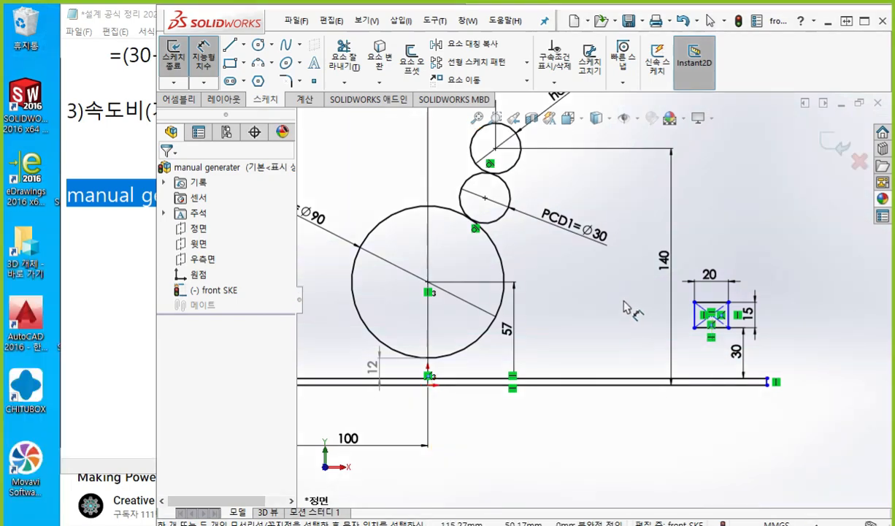
# Step: Dimension the horizontal distance from the origin to the rectangle's centre point as 150 mm, placing it below the base plate
pyautogui.click(198, 276)
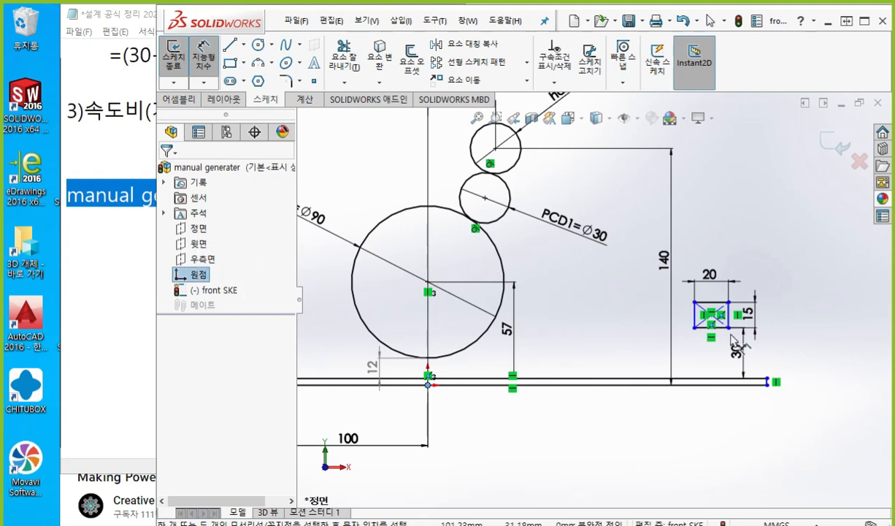
pyautogui.click(713, 317)
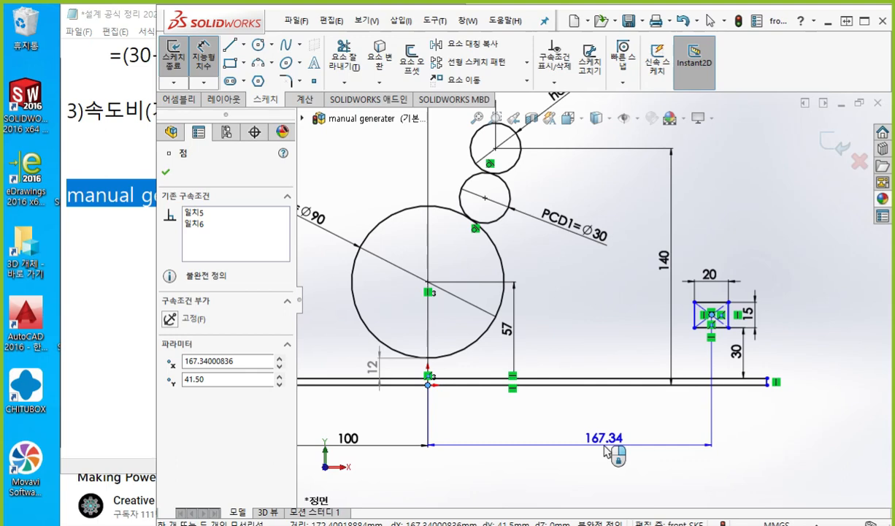
pyautogui.click(606, 452)
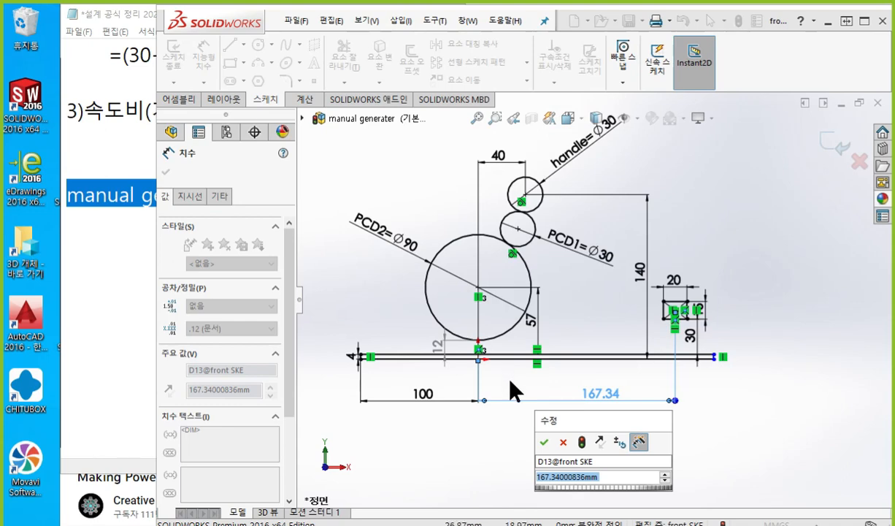
pyautogui.write('150')
pyautogui.press('Return')
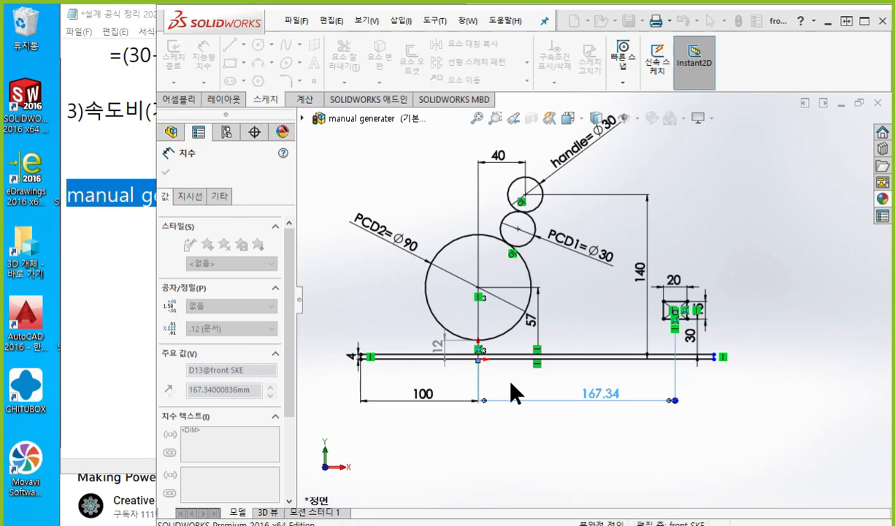
pyautogui.click(764, 411)
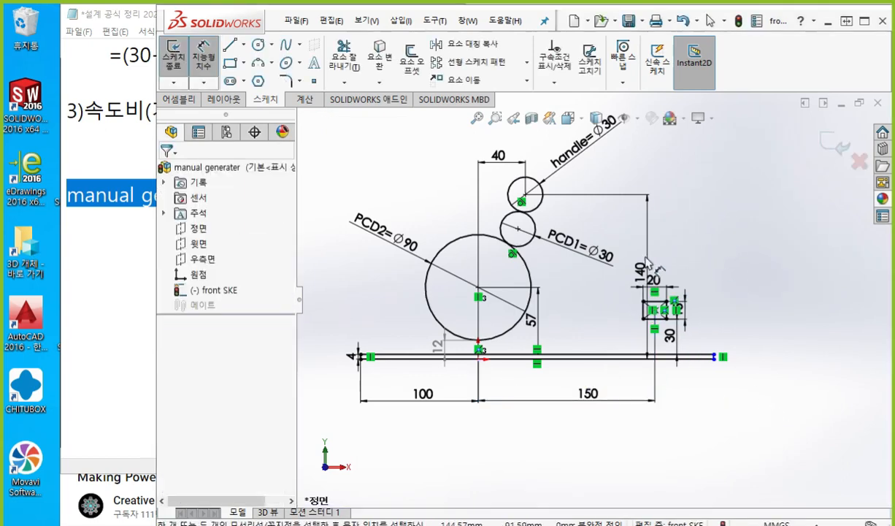
# Step: Move the 140 mm and 30 mm dimensions outward to the right of the rectangle, and bring the 150 mm and 100 mm dimensions closer to the base plate
pyautogui.click(750, 269)
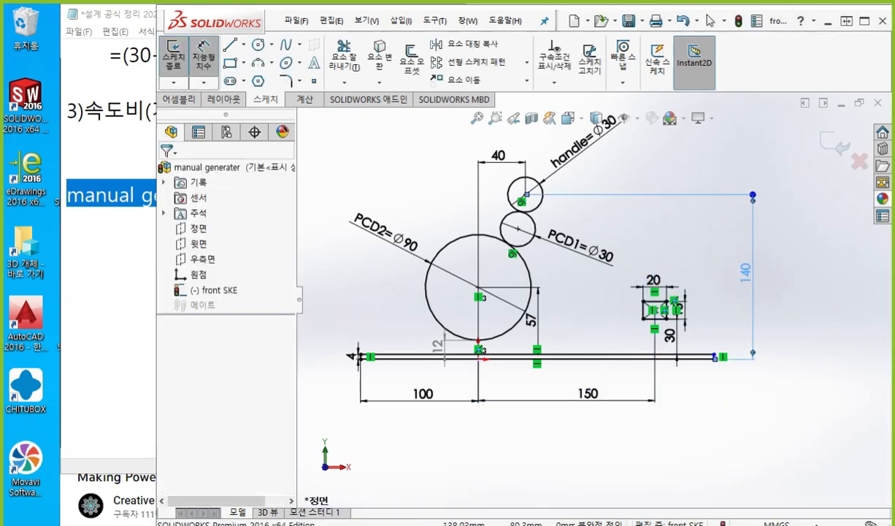
pyautogui.click(720, 403)
pyautogui.moveTo(675, 335); pyautogui.dragTo(721, 333)
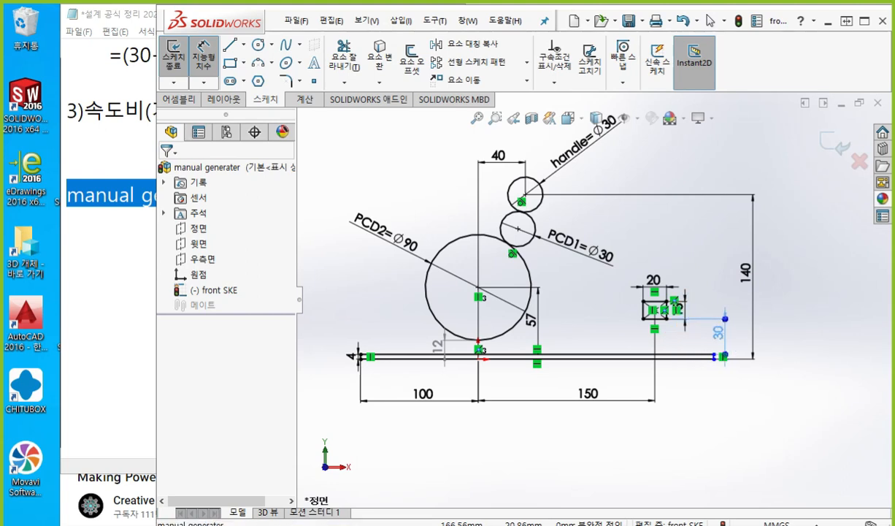
pyautogui.moveTo(588, 400); pyautogui.dragTo(587, 393)
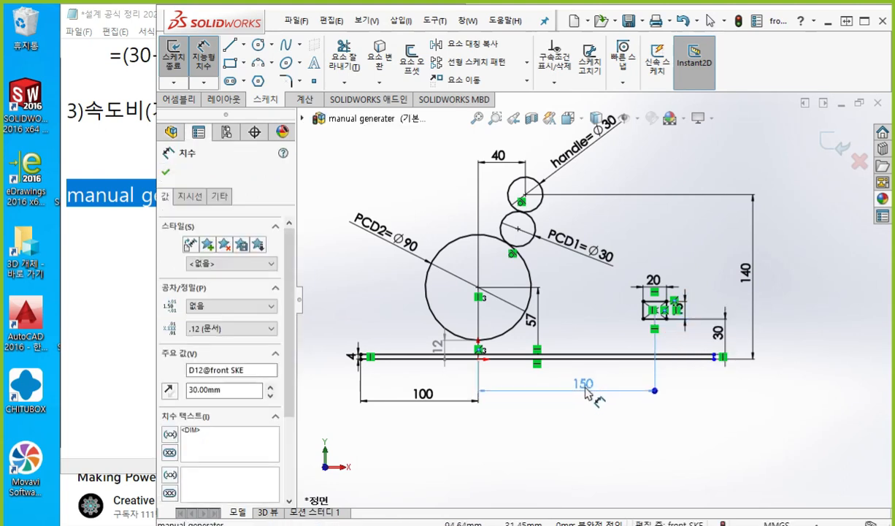
pyautogui.moveTo(462, 399); pyautogui.dragTo(457, 389)
pyautogui.click(591, 442)
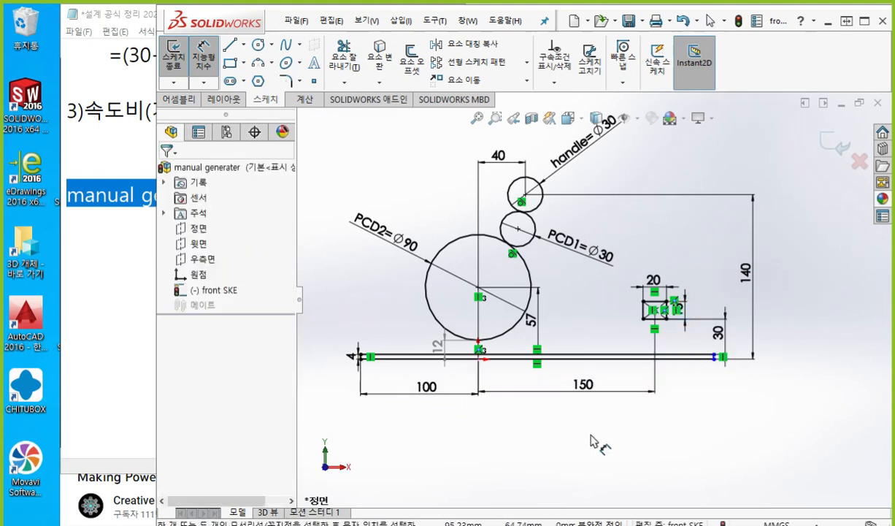
# Step: Mark the base plate's overall length with a red pen double arrow labelled 200 between its two ends, and clear the marks
pyautogui.scroll(-2, 593, 441)
pyautogui.moveTo(591, 439)
pyautogui.keyDown('ctrl'); pyautogui.mouseDown(button='middle')
pyautogui.moveTo(626, 475)
pyautogui.moveTo(621, 486)
pyautogui.mouseUp(button='middle'); pyautogui.keyUp('ctrl')
pyautogui.press('F12')
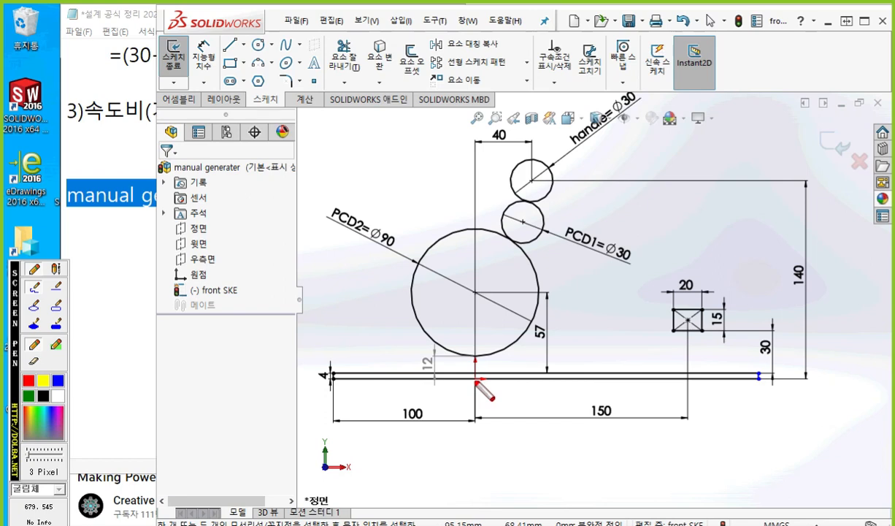
pyautogui.moveTo(334, 360); pyautogui.dragTo(338, 393)
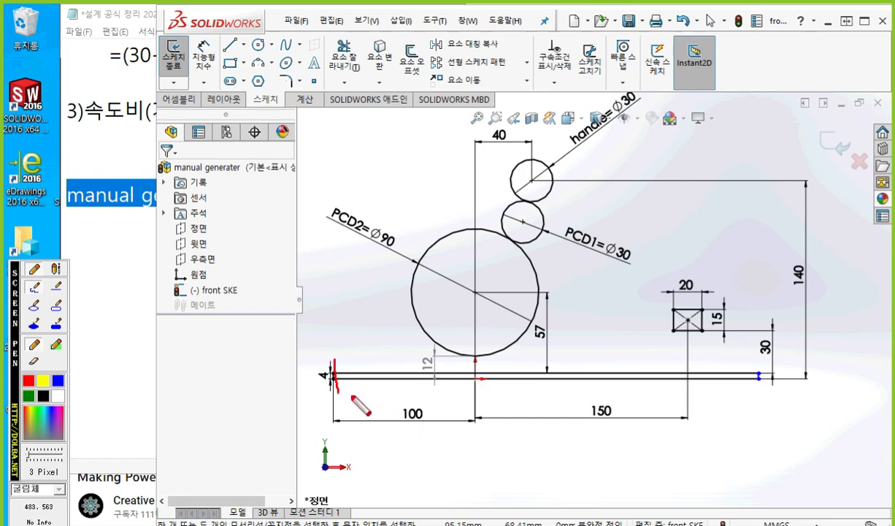
pyautogui.moveTo(761, 360); pyautogui.dragTo(764, 395)
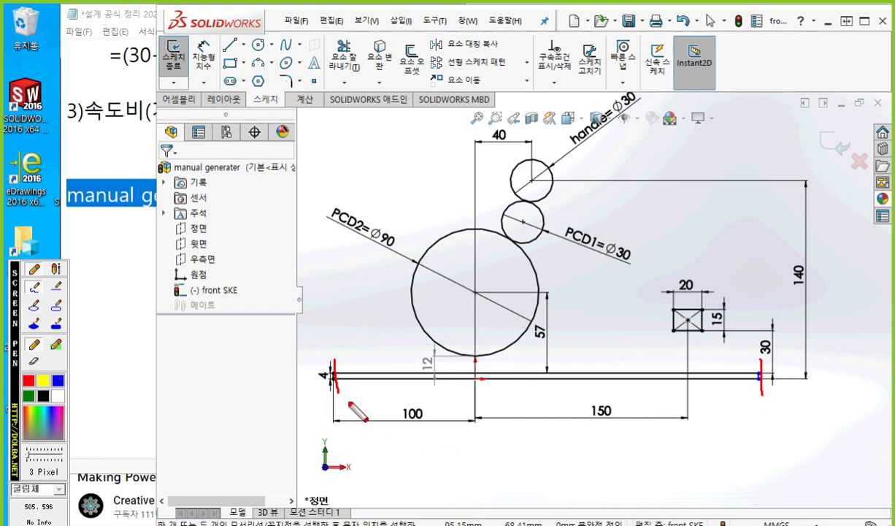
pyautogui.moveTo(337, 379); pyautogui.dragTo(338, 471)
pyautogui.moveTo(402, 458); pyautogui.dragTo(797, 451)
pyautogui.moveTo(762, 409); pyautogui.dragTo(769, 478)
pyautogui.moveTo(746, 432); pyautogui.dragTo(753, 474)
pyautogui.moveTo(356, 439)
pyautogui.mouseDown()
pyautogui.moveTo(346, 462)
pyautogui.moveTo(376, 475)
pyautogui.mouseUp()
pyautogui.moveTo(515, 442)
pyautogui.mouseDown()
pyautogui.moveTo(541, 471)
pyautogui.moveTo(548, 443)
pyautogui.moveTo(566, 443)
pyautogui.mouseUp()
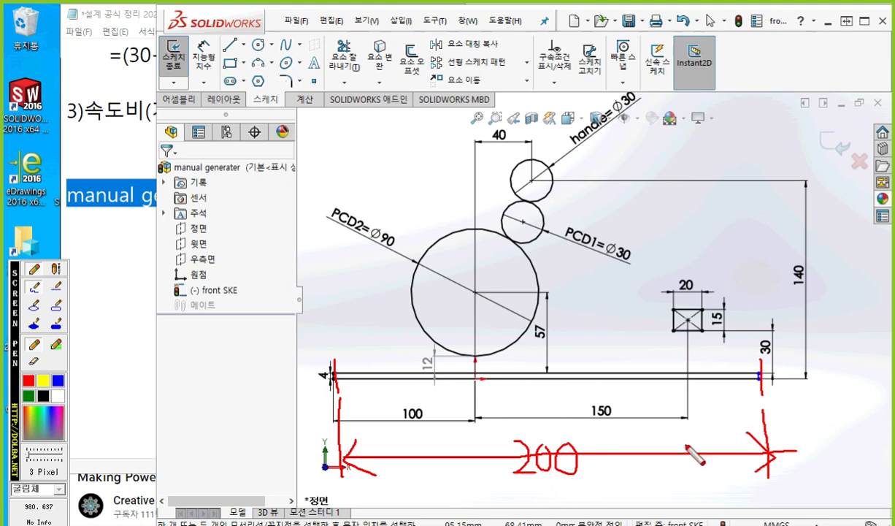
pyautogui.press('Escape')
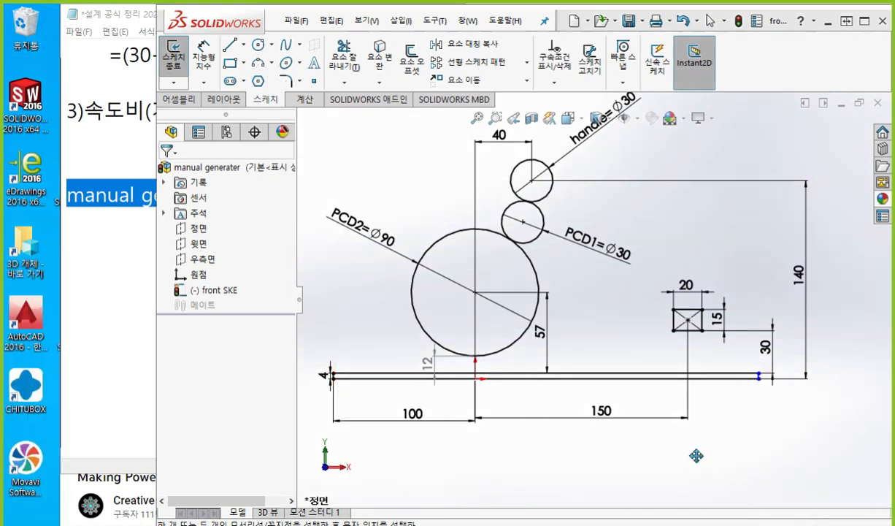
# Step: Dimension the base plate's overall length between its two end edges as 300 mm, placing the dimension below the 100 and 150 mm ones
pyautogui.keyDown('ctrl'); pyautogui.moveTo(693, 451); pyautogui.dragTo(695, 437, button='middle'); pyautogui.keyUp('ctrl')
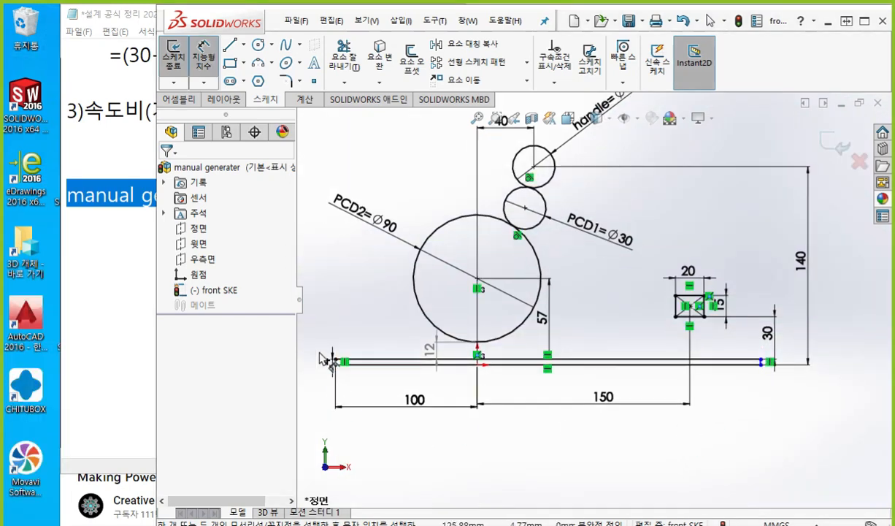
pyautogui.scroll(-5, 350, 360)
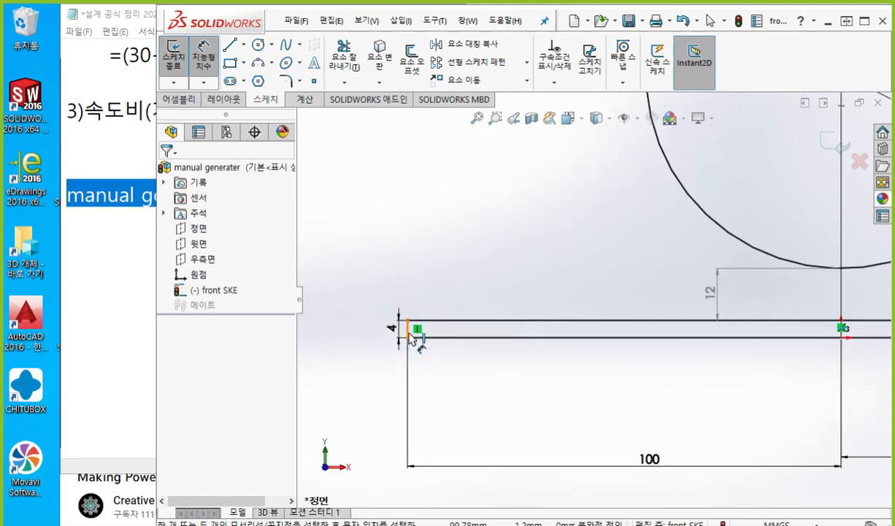
pyautogui.click(408, 330)
pyautogui.scroll(4, 632, 398)
pyautogui.keyDown('ctrl'); pyautogui.moveTo(746, 374); pyautogui.dragTo(534, 416, button='middle'); pyautogui.keyUp('ctrl')
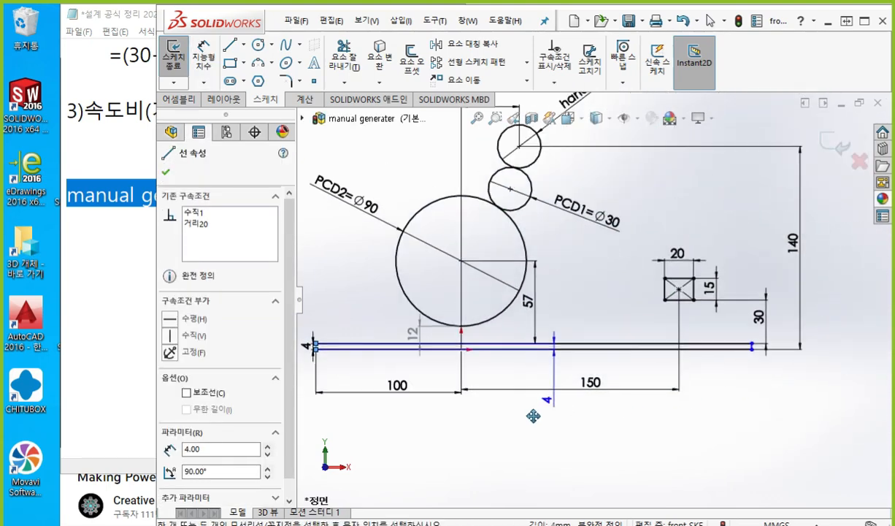
pyautogui.scroll(-6, 704, 372)
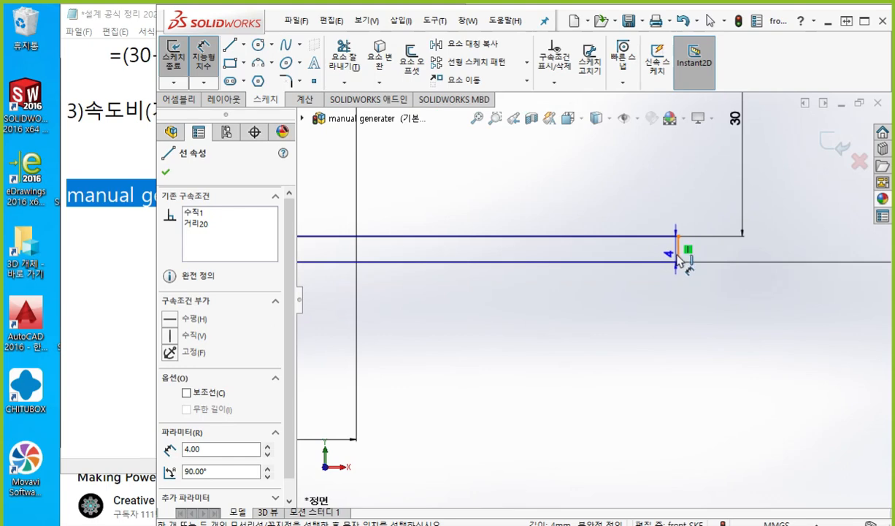
pyautogui.click(676, 255)
pyautogui.scroll(4, 586, 355)
pyautogui.scroll(4, 582, 346)
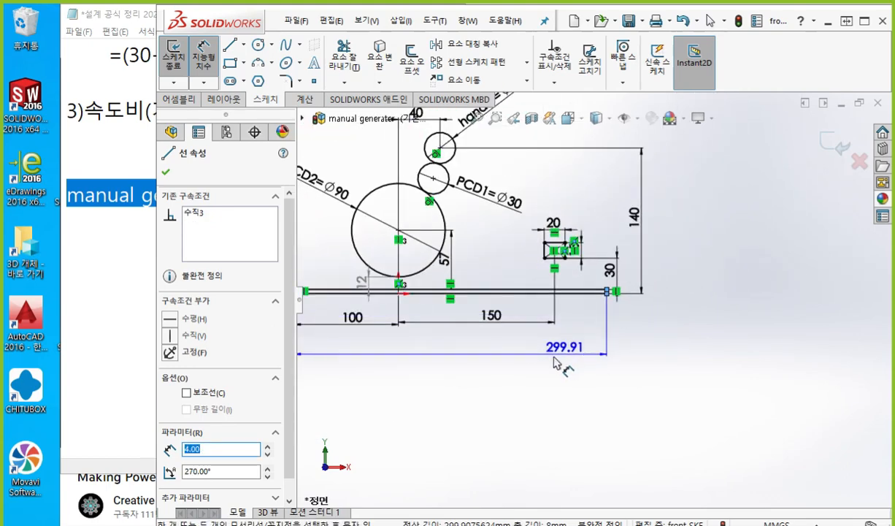
pyautogui.keyDown('ctrl'); pyautogui.moveTo(573, 366); pyautogui.dragTo(688, 374, button='middle'); pyautogui.keyUp('ctrl')
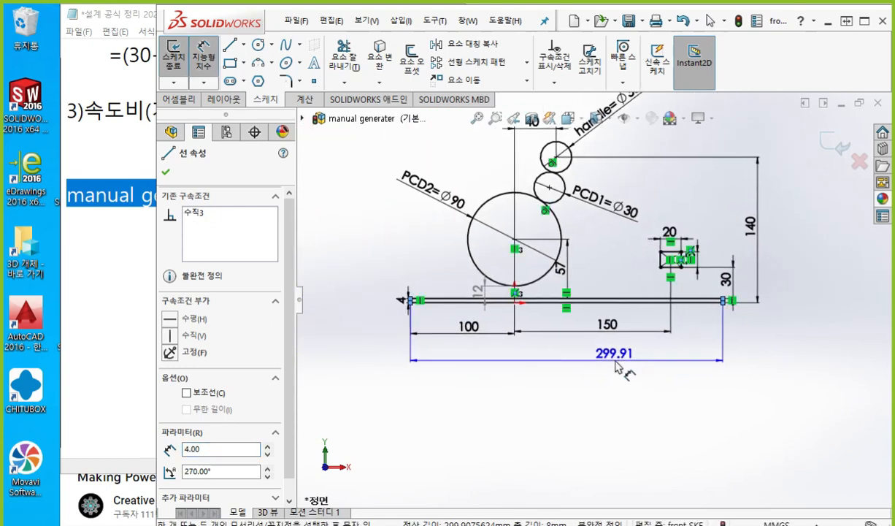
pyautogui.click(622, 365)
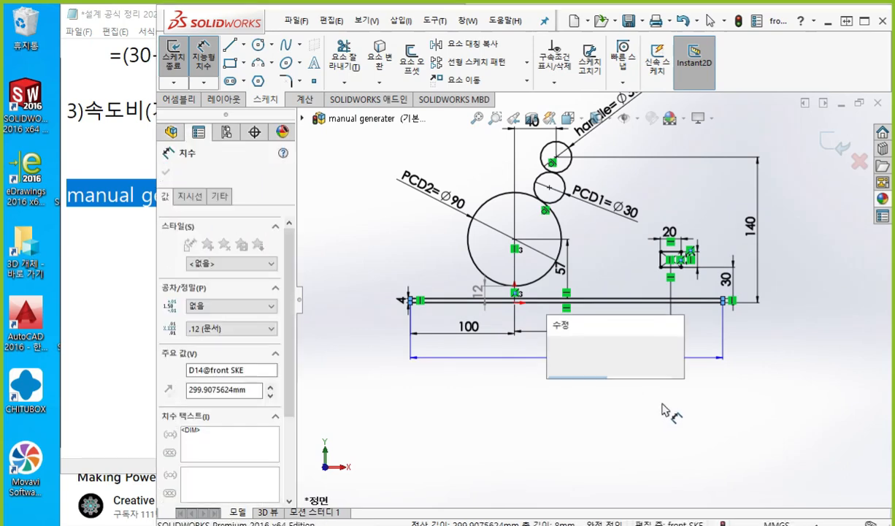
pyautogui.press('Return')
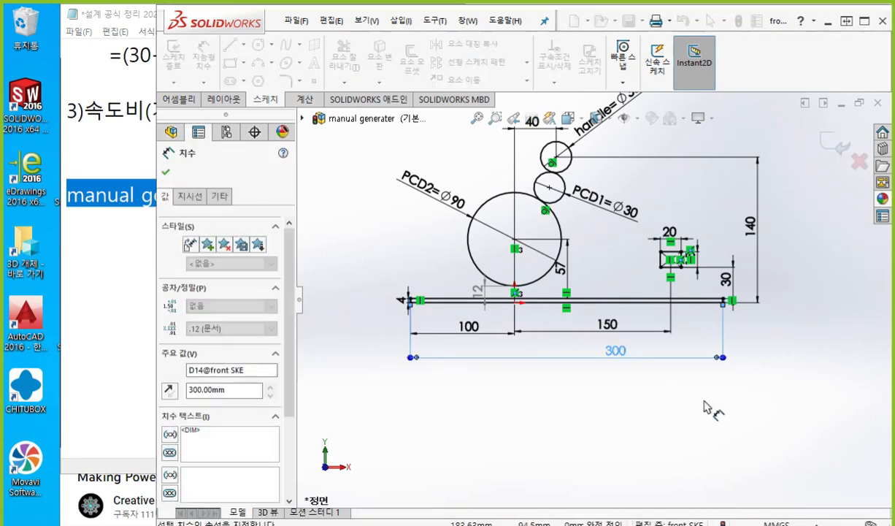
pyautogui.click(776, 357)
pyautogui.moveTo(782, 352)
pyautogui.keyDown('ctrl'); pyautogui.mouseDown(button='middle')
pyautogui.moveTo(771, 392)
pyautogui.moveTo(740, 415)
pyautogui.mouseUp(button='middle'); pyautogui.keyUp('ctrl')
pyautogui.scroll(-1, 753, 383)
pyautogui.press('Escape')
# Step: Outline the layout's envelope with a red pen line from one plate end over the handle circle to the other, and clear it
pyautogui.press('F12')
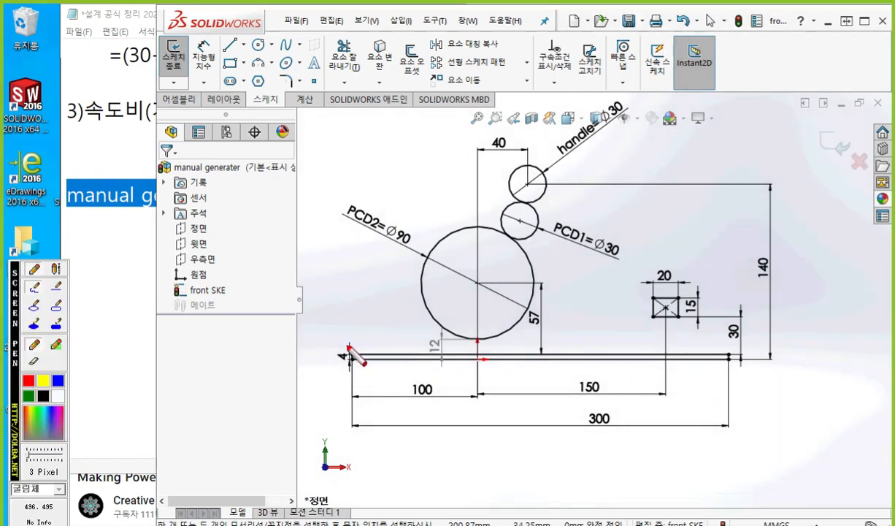
pyautogui.moveTo(351, 348)
pyautogui.mouseDown()
pyautogui.moveTo(428, 227)
pyautogui.moveTo(529, 146)
pyautogui.moveTo(697, 302)
pyautogui.moveTo(751, 371)
pyautogui.mouseUp()
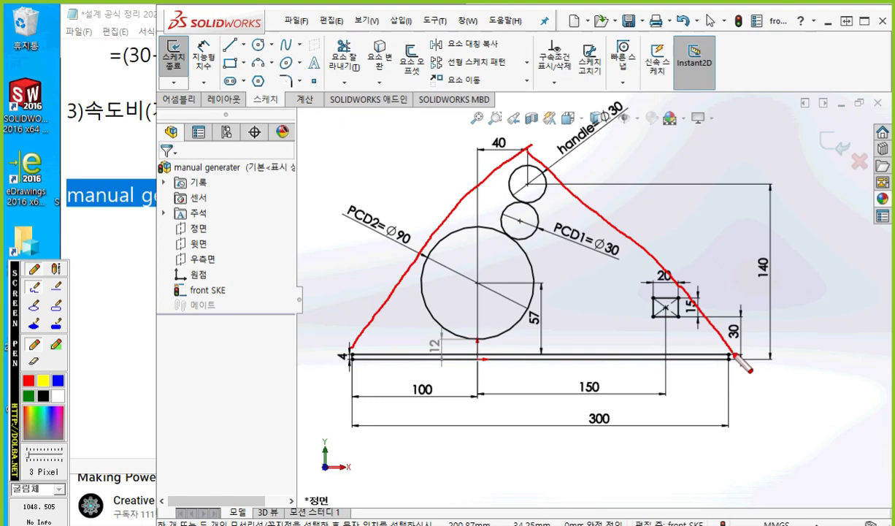
pyautogui.press('Escape')
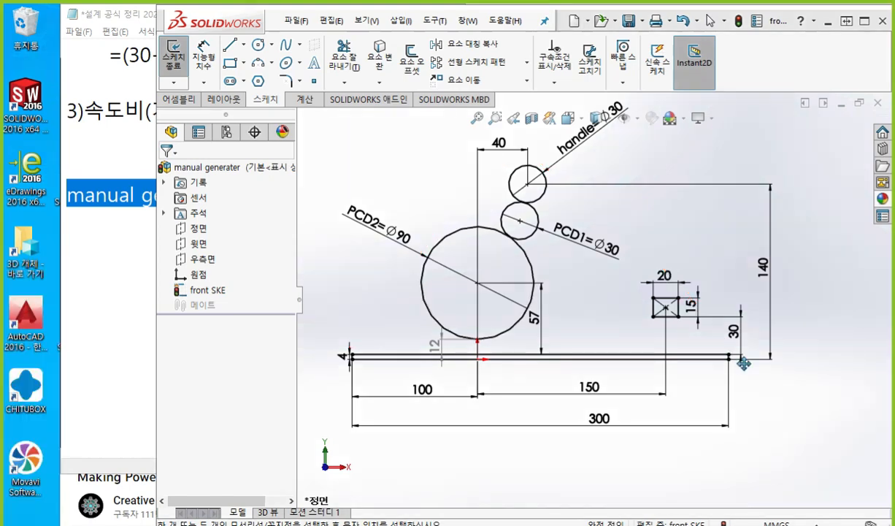
# Step: Underline front SKE and the Top Plane (윗면) in the feature tree with the red pen, and clear the marks
pyautogui.press('F9')
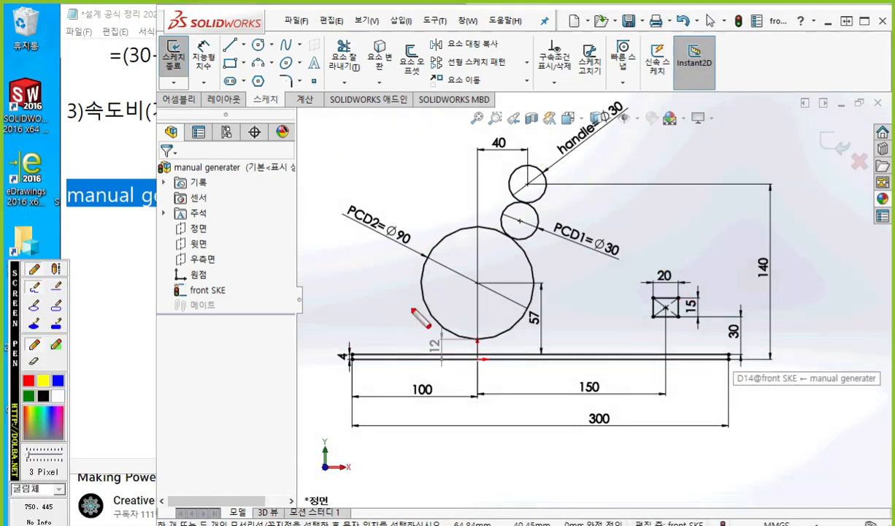
pyautogui.moveTo(168, 299); pyautogui.dragTo(261, 302)
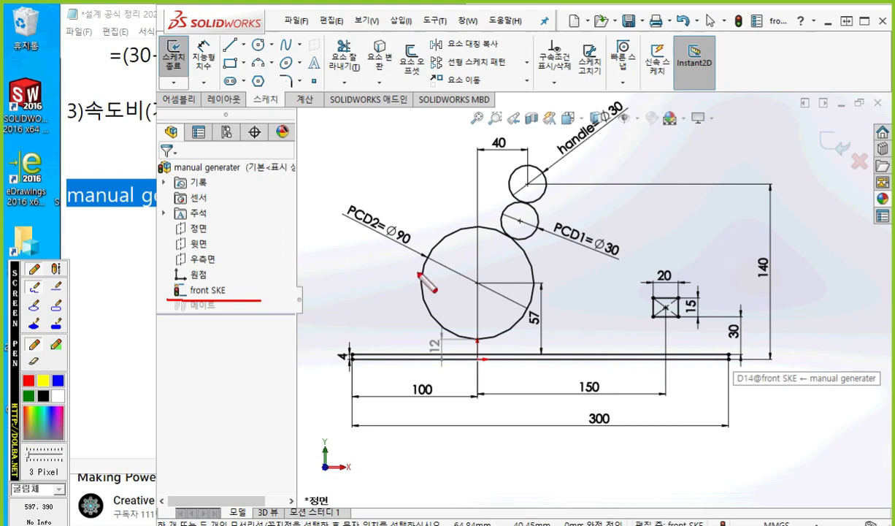
pyautogui.moveTo(174, 256); pyautogui.dragTo(226, 257)
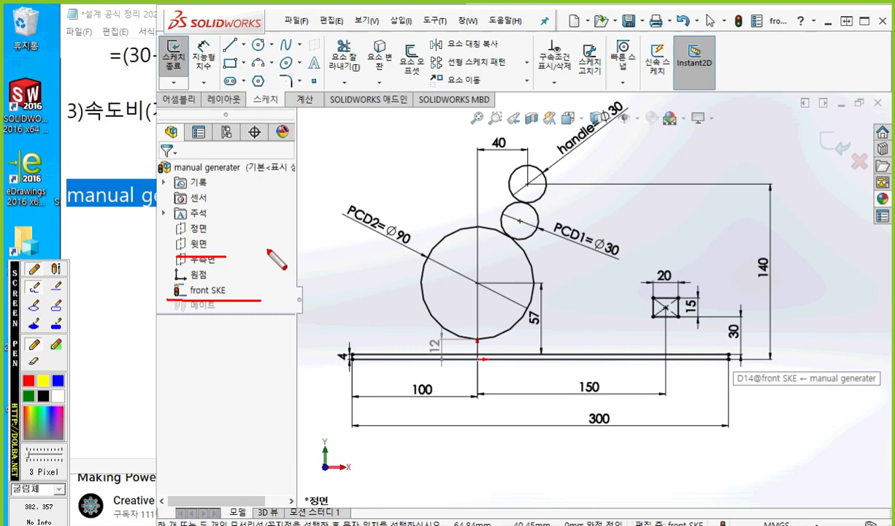
pyautogui.press('Escape')
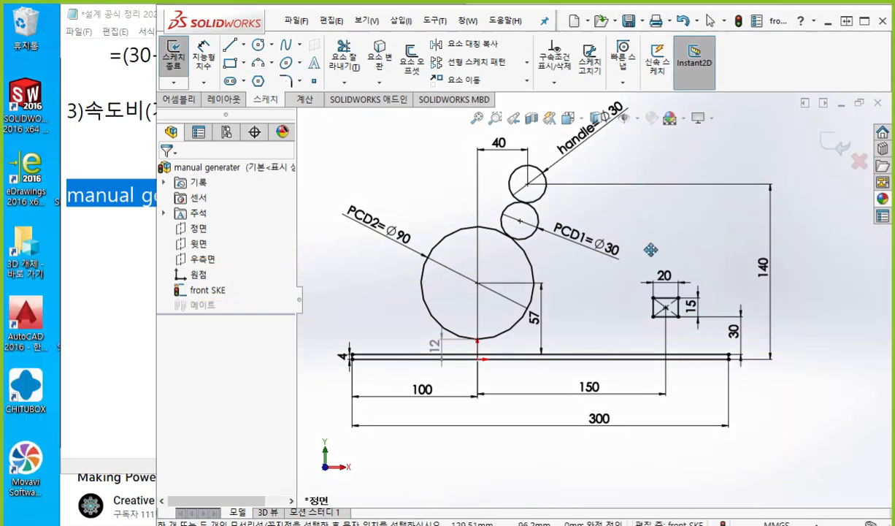
# Step: Exit the front SKE sketch and start a new sketch on the Top Plane (윗면)
pyautogui.moveTo(786, 155); pyautogui.dragTo(788, 174)
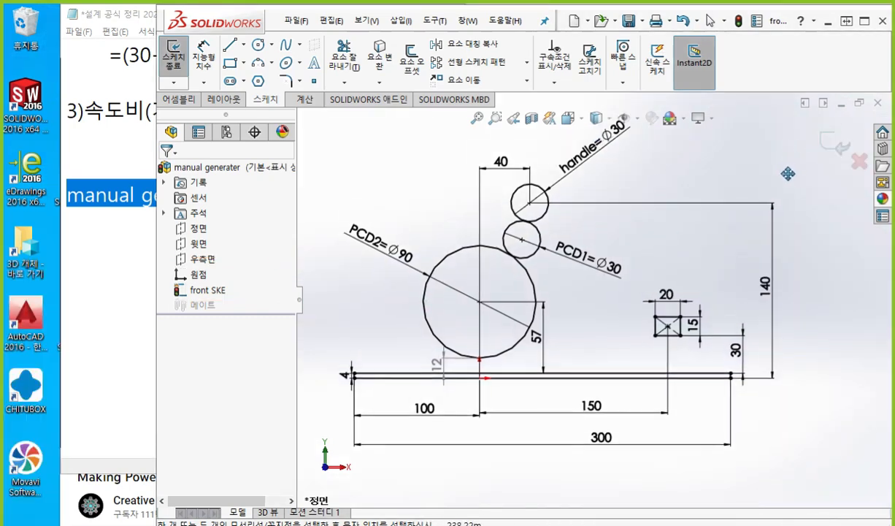
pyautogui.click(832, 143)
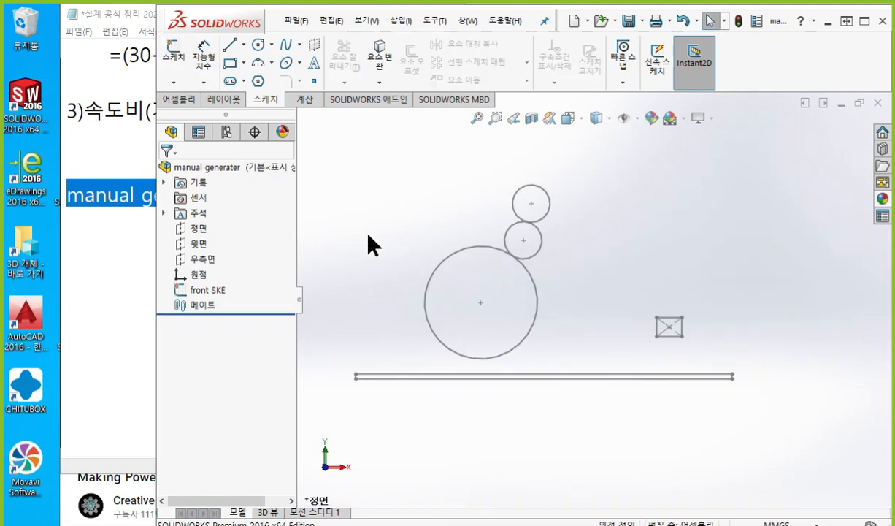
pyautogui.click(195, 244)
pyautogui.moveTo(434, 240)
pyautogui.mouseDown(button='middle')
pyautogui.moveTo(428, 300)
pyautogui.moveTo(436, 292)
pyautogui.mouseUp(button='middle')
pyautogui.scroll(1, 431, 289)
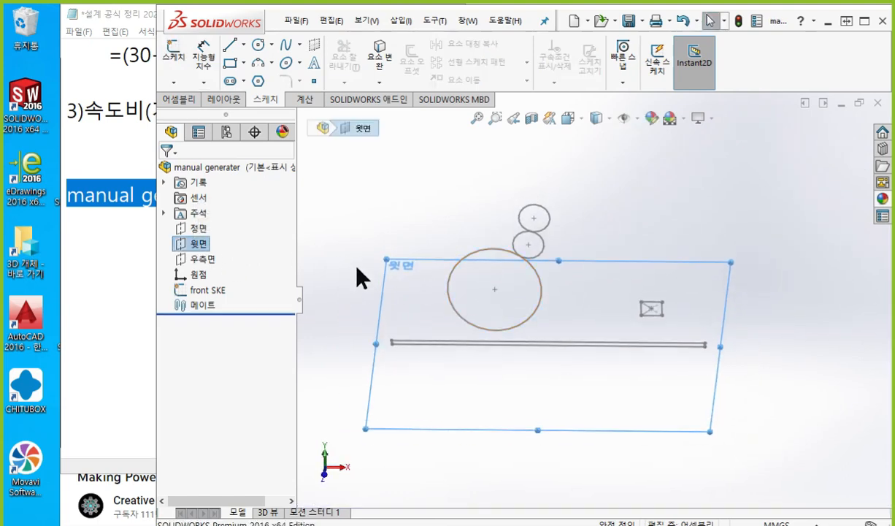
pyautogui.moveTo(363, 277)
pyautogui.mouseDown(button='middle')
pyautogui.moveTo(524, 285)
pyautogui.moveTo(520, 356)
pyautogui.mouseUp(button='middle')
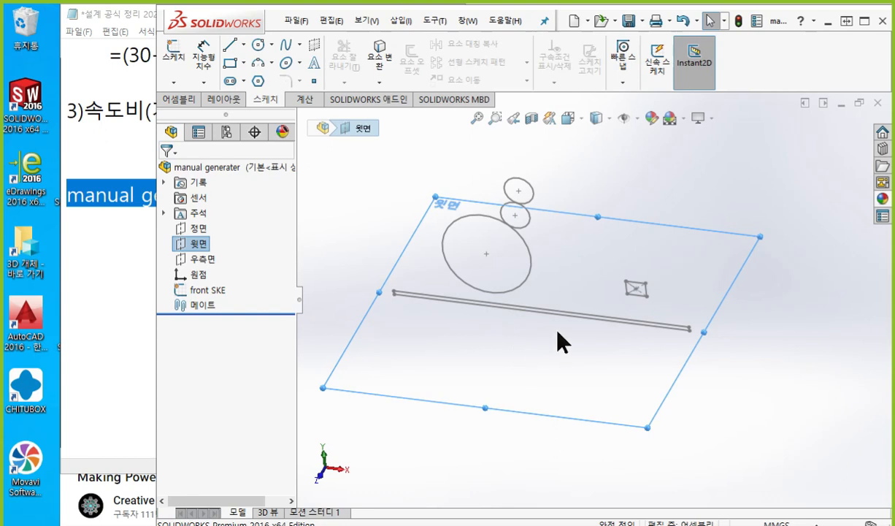
pyautogui.rightClick(199, 246)
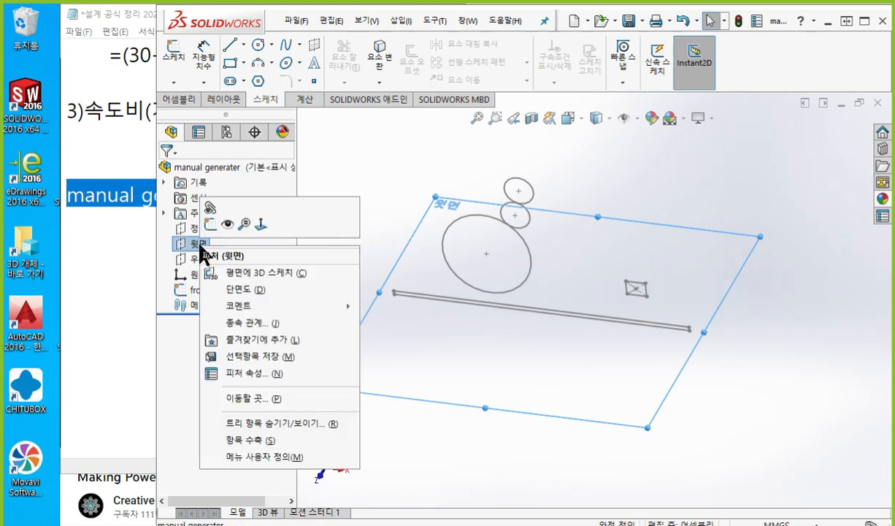
pyautogui.click(207, 216)
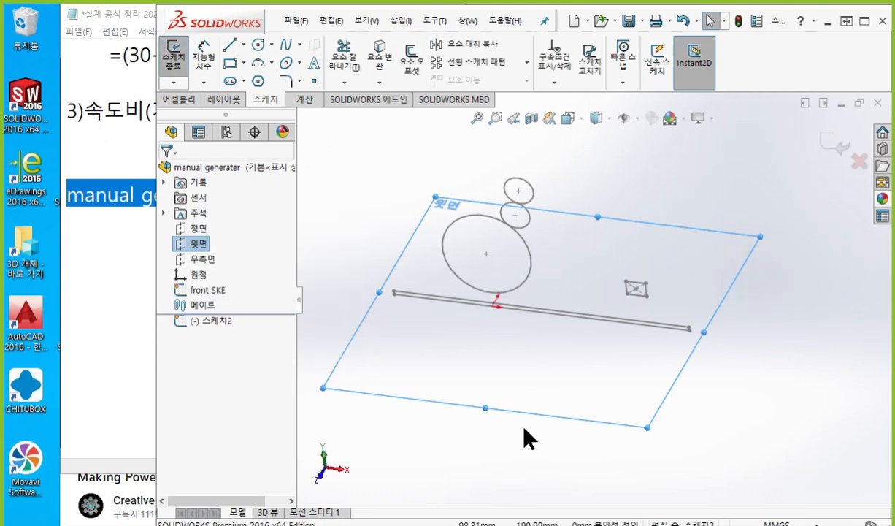
pyautogui.click(517, 433)
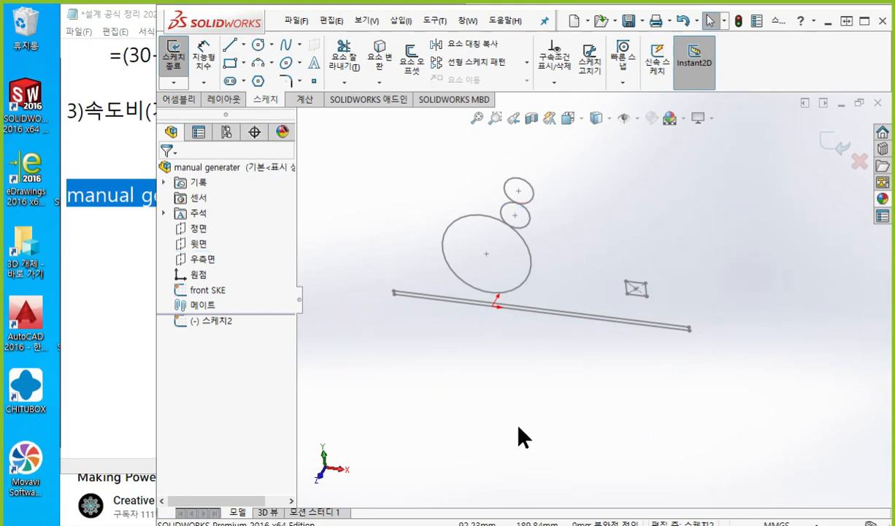
# Step: Draw red pen lines from the three circles' centres down to the base plate, and clear the marks
pyautogui.press('F12')
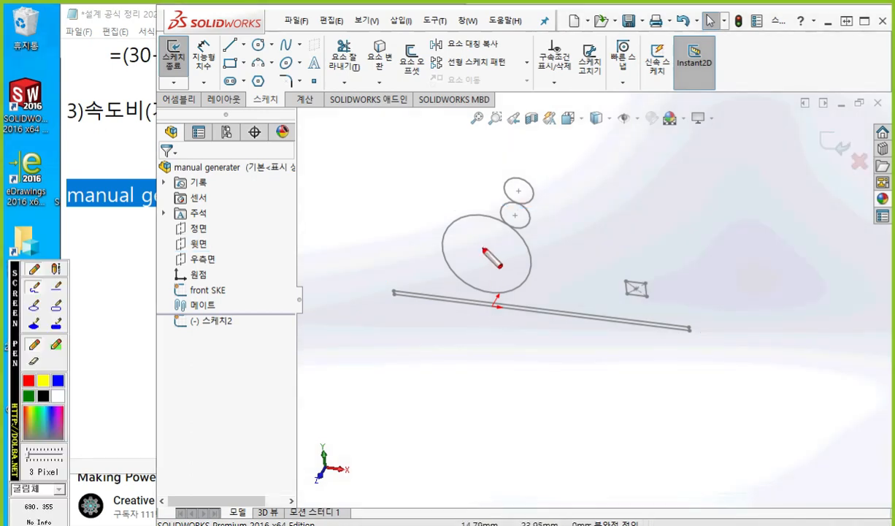
pyautogui.moveTo(484, 249); pyautogui.dragTo(498, 316)
pyautogui.moveTo(517, 214); pyautogui.dragTo(532, 287)
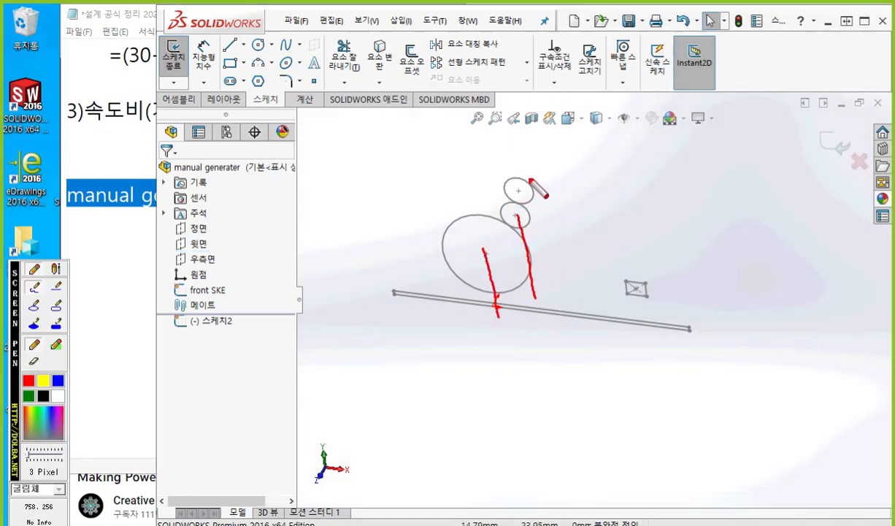
pyautogui.moveTo(524, 189); pyautogui.dragTo(541, 297)
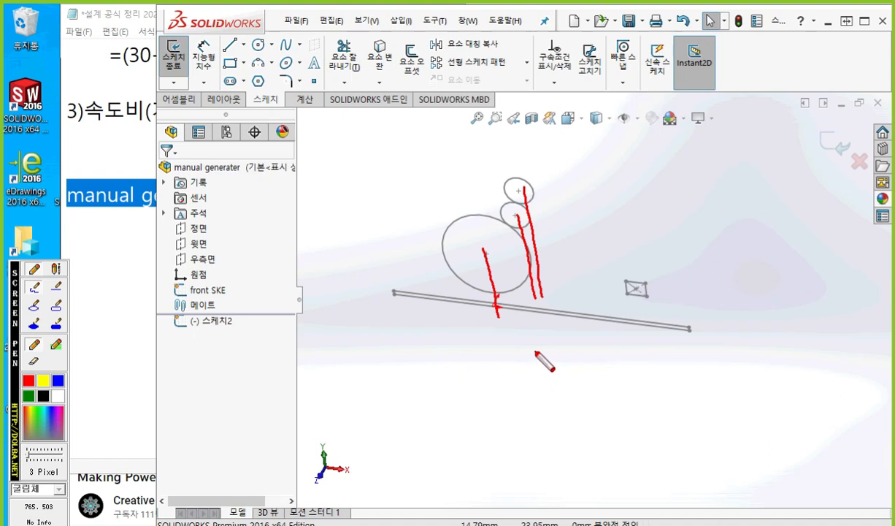
pyautogui.press('Escape')
# Step: Sketch the three gears' top-view outlines as red pen rectangles near the origin, seen from above, and clear the marks
pyautogui.moveTo(475, 311); pyautogui.dragTo(488, 415, button='middle')
pyautogui.press('F12')
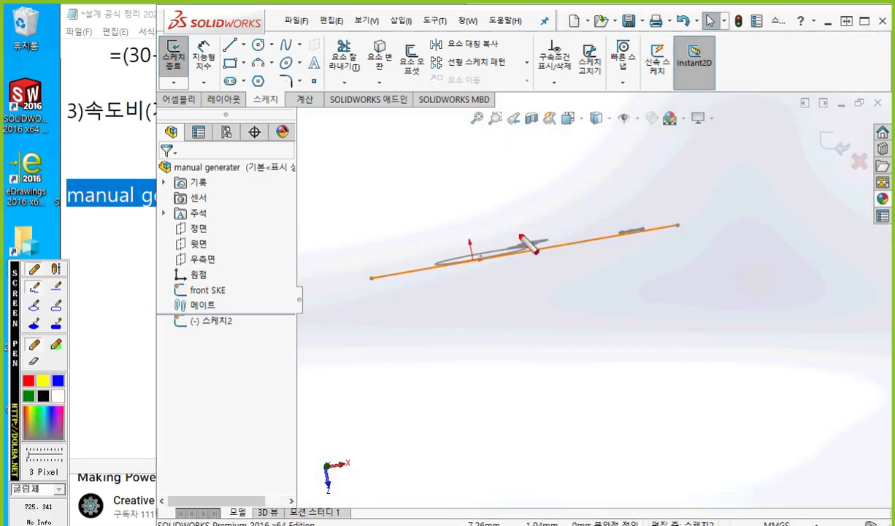
pyautogui.moveTo(502, 229); pyautogui.dragTo(507, 250)
pyautogui.moveTo(503, 231)
pyautogui.mouseDown()
pyautogui.moveTo(532, 225)
pyautogui.moveTo(504, 245)
pyautogui.mouseUp()
pyautogui.moveTo(431, 205); pyautogui.dragTo(436, 235)
pyautogui.moveTo(426, 216)
pyautogui.mouseDown()
pyautogui.moveTo(440, 213)
pyautogui.moveTo(438, 226)
pyautogui.mouseUp()
pyautogui.moveTo(469, 178)
pyautogui.mouseDown()
pyautogui.moveTo(474, 193)
pyautogui.moveTo(504, 190)
pyautogui.moveTo(483, 192)
pyautogui.mouseUp()
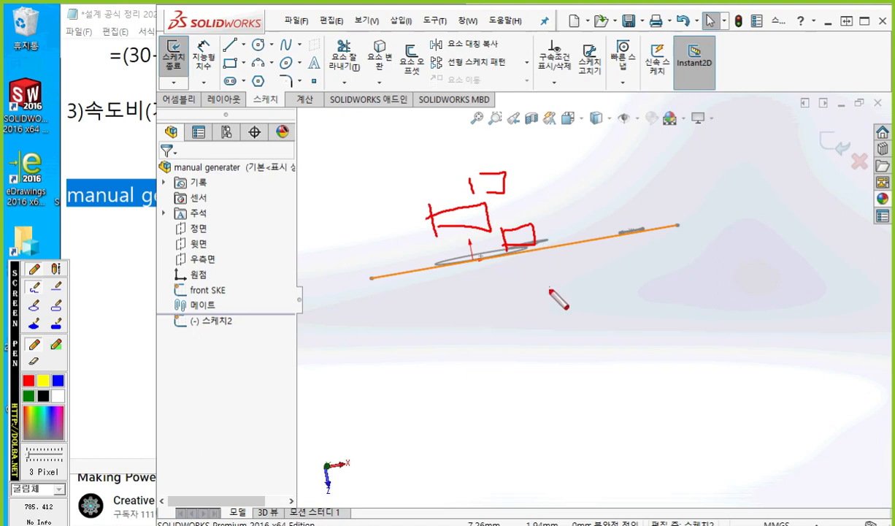
pyautogui.press('Escape')
# Step: Outline one red pen rectangle across the large circle and a long one along the base plate, and clear the marks
pyautogui.moveTo(548, 323); pyautogui.dragTo(518, 238, button='middle')
pyautogui.keyDown('ctrl'); pyautogui.moveTo(568, 278); pyautogui.dragTo(557, 297, button='middle'); pyautogui.keyUp('ctrl')
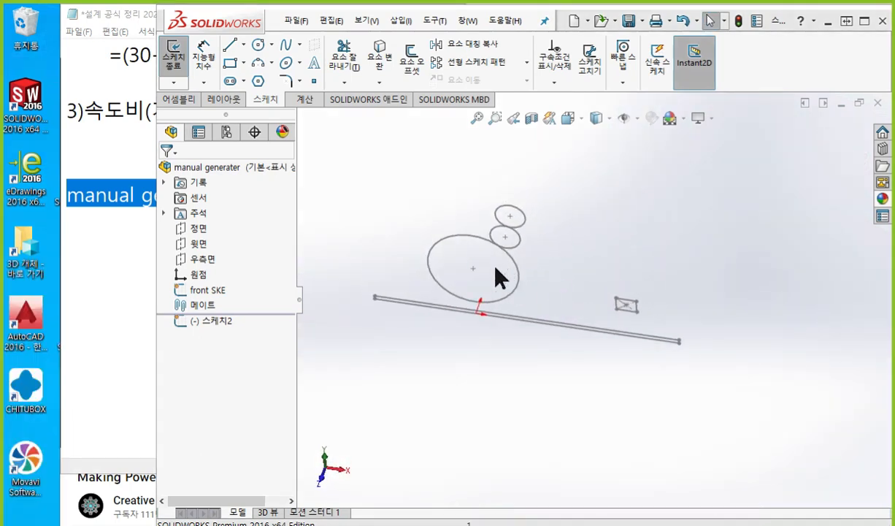
pyautogui.press('F12')
pyautogui.moveTo(438, 262)
pyautogui.mouseDown()
pyautogui.moveTo(516, 276)
pyautogui.moveTo(473, 288)
pyautogui.moveTo(429, 284)
pyautogui.moveTo(438, 262)
pyautogui.mouseUp()
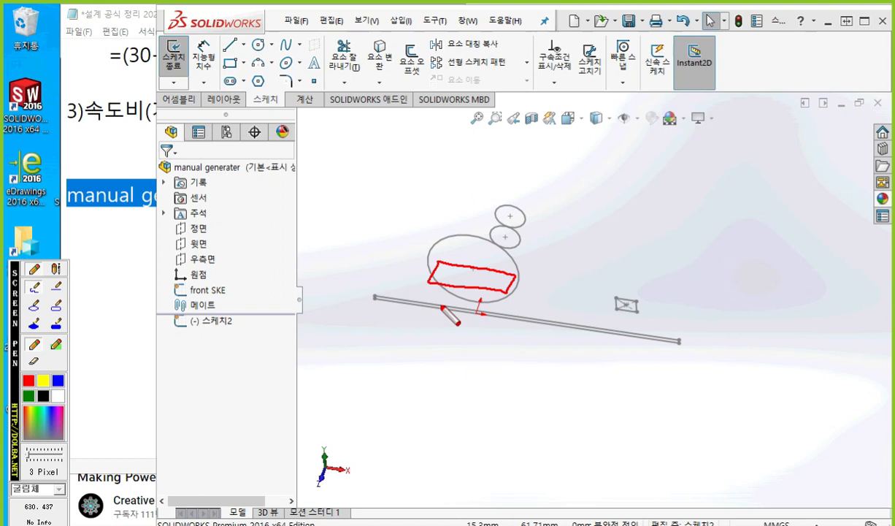
pyautogui.moveTo(371, 278)
pyautogui.mouseDown()
pyautogui.moveTo(653, 309)
pyautogui.moveTo(590, 316)
pyautogui.moveTo(385, 294)
pyautogui.moveTo(372, 275)
pyautogui.mouseUp()
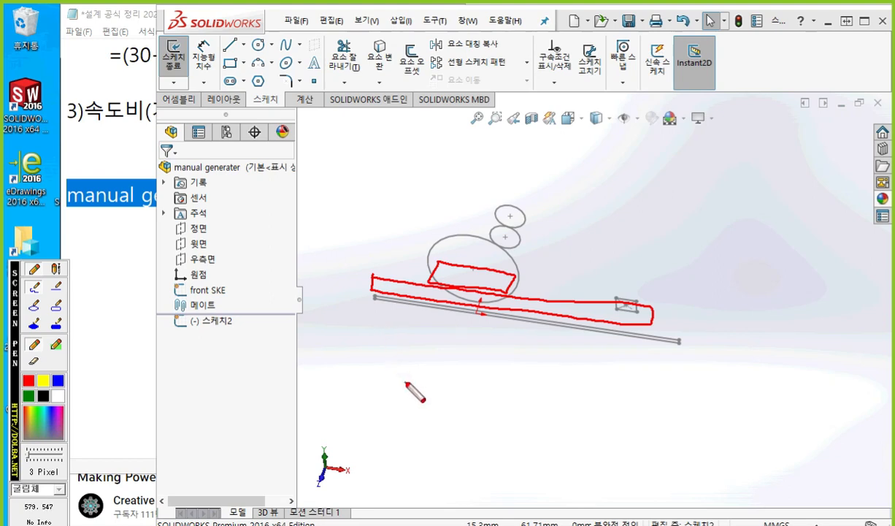
pyautogui.press('Escape')
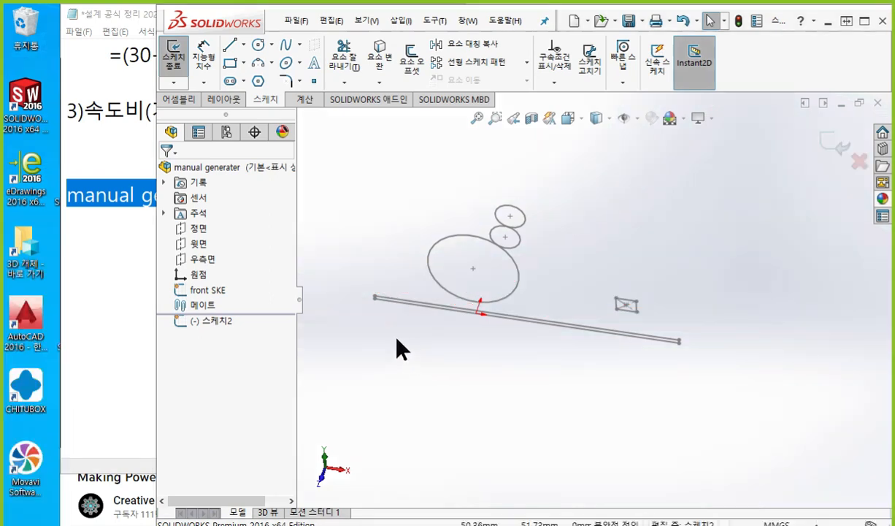
# Step: Cross the origin with the red pen, outline the plate's top view behind it with an arrow pointing away, and clear the marks
pyautogui.moveTo(415, 348)
pyautogui.mouseDown(button='middle')
pyautogui.moveTo(444, 364)
pyautogui.moveTo(421, 418)
pyautogui.mouseUp(button='middle')
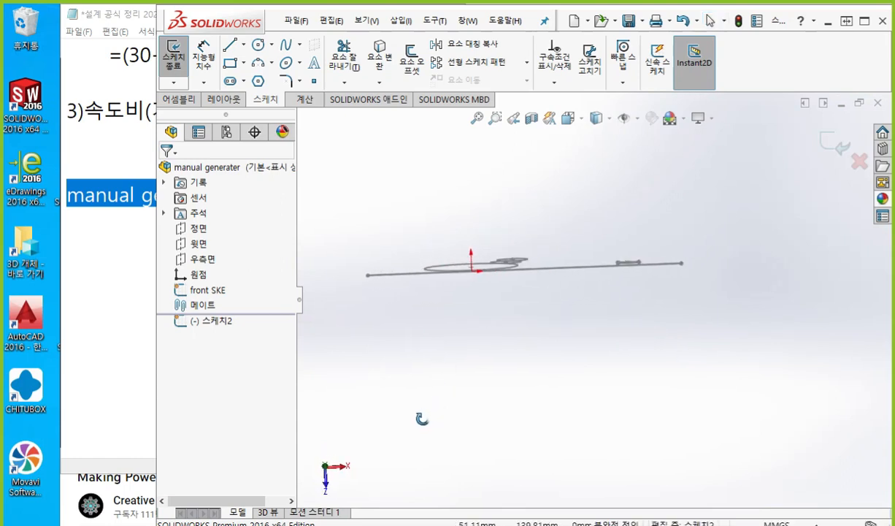
pyautogui.keyDown('ctrl'); pyautogui.moveTo(521, 371); pyautogui.dragTo(518, 406, button='middle'); pyautogui.keyUp('ctrl')
pyautogui.press('F12')
pyautogui.moveTo(475, 287); pyautogui.dragTo(469, 323)
pyautogui.moveTo(460, 295); pyautogui.dragTo(480, 322)
pyautogui.moveTo(347, 298)
pyautogui.mouseDown()
pyautogui.moveTo(643, 295)
pyautogui.moveTo(327, 273)
pyautogui.mouseUp()
pyautogui.moveTo(452, 270)
pyautogui.mouseDown()
pyautogui.moveTo(439, 175)
pyautogui.moveTo(461, 180)
pyautogui.mouseUp()
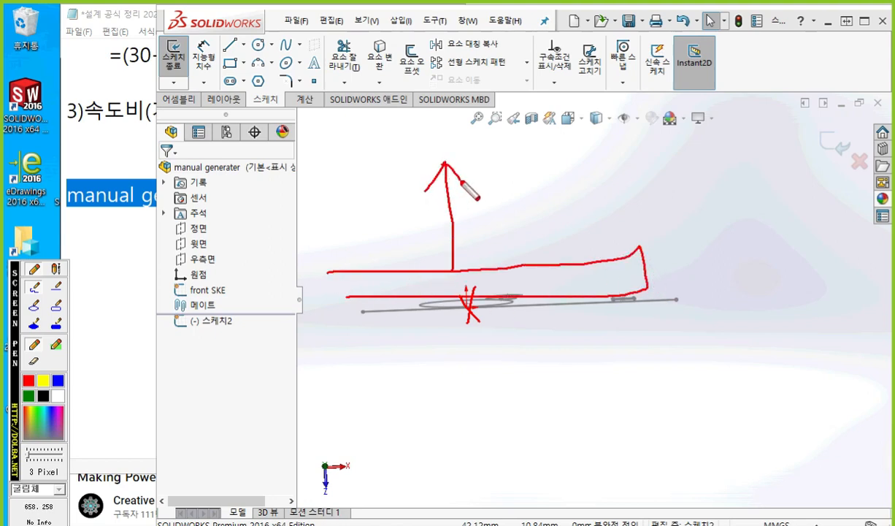
pyautogui.press('F12')
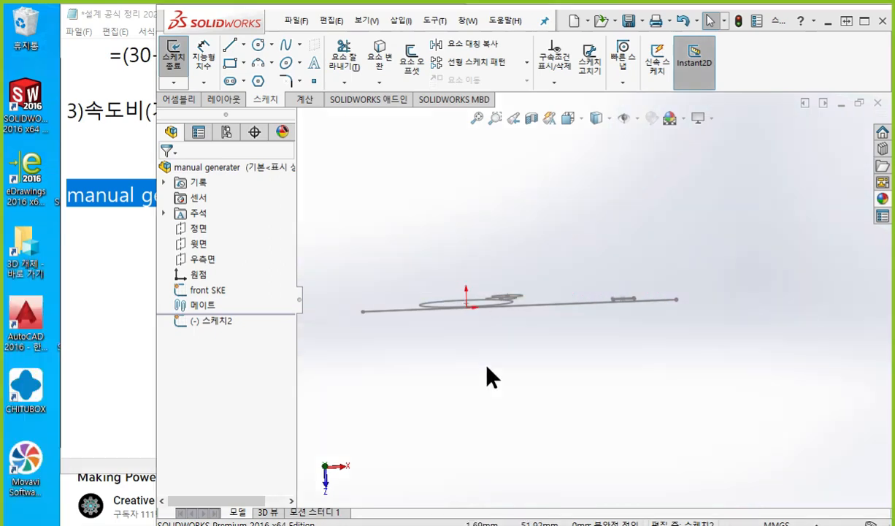
pyautogui.moveTo(465, 348)
pyautogui.mouseDown(button='middle')
pyautogui.moveTo(504, 336)
pyautogui.moveTo(453, 291)
pyautogui.mouseUp(button='middle')
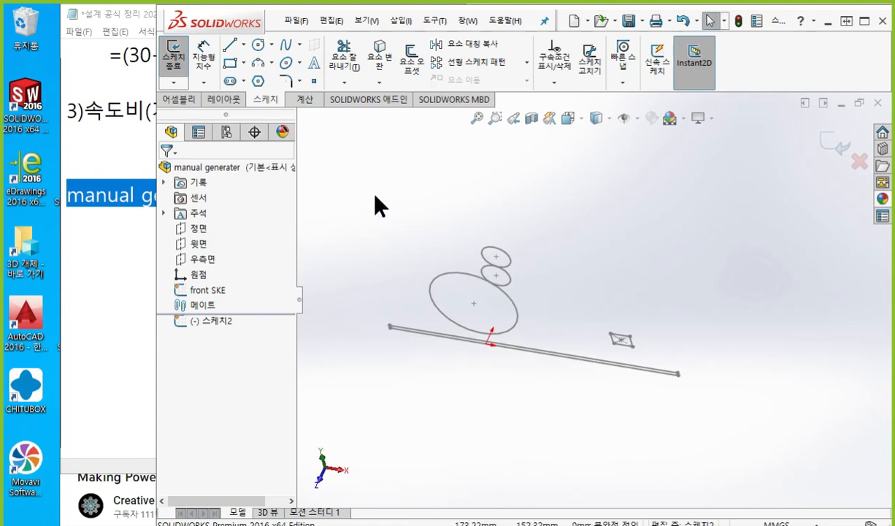
# Step: Sketch a corner rectangle about 285 mm by 48 mm on the top plane, spaced behind the base plate
pyautogui.moveTo(375, 321); pyautogui.dragTo(402, 301, button='right')
pyautogui.moveTo(403, 301)
pyautogui.mouseDown(button='middle')
pyautogui.moveTo(424, 328)
pyautogui.moveTo(407, 322)
pyautogui.moveTo(425, 255)
pyautogui.mouseUp(button='middle')
pyautogui.click(378, 279)
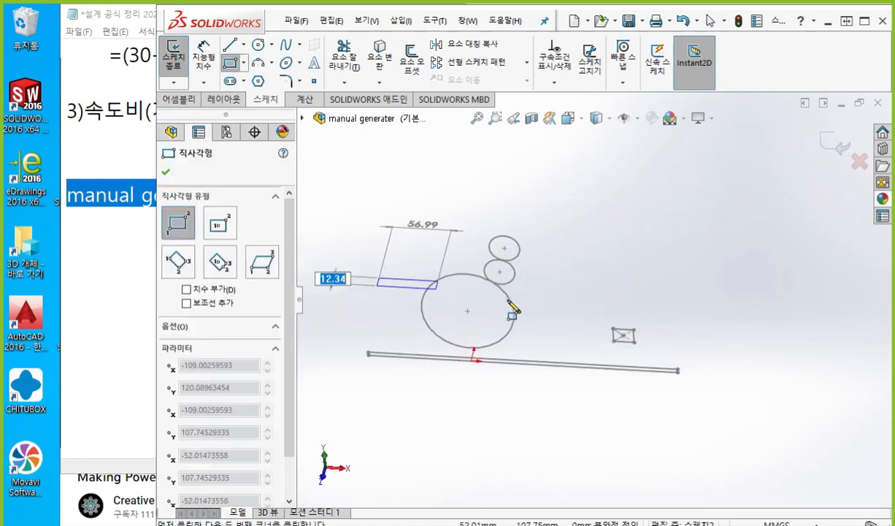
pyautogui.click(666, 325)
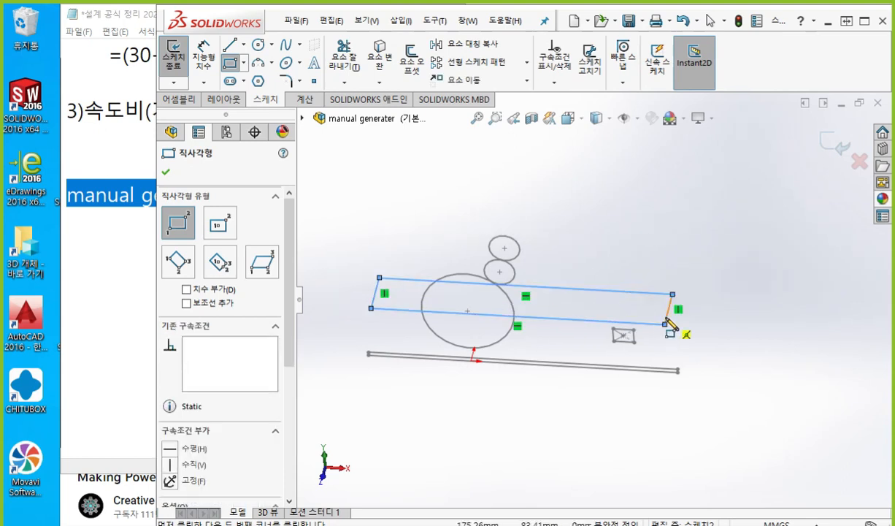
pyautogui.rightClick(716, 247)
pyautogui.click(716, 247)
pyautogui.moveTo(612, 363)
pyautogui.mouseDown(button='middle')
pyautogui.moveTo(637, 354)
pyautogui.moveTo(695, 383)
pyautogui.moveTo(699, 352)
pyautogui.moveTo(674, 366)
pyautogui.moveTo(597, 366)
pyautogui.mouseUp(button='middle')
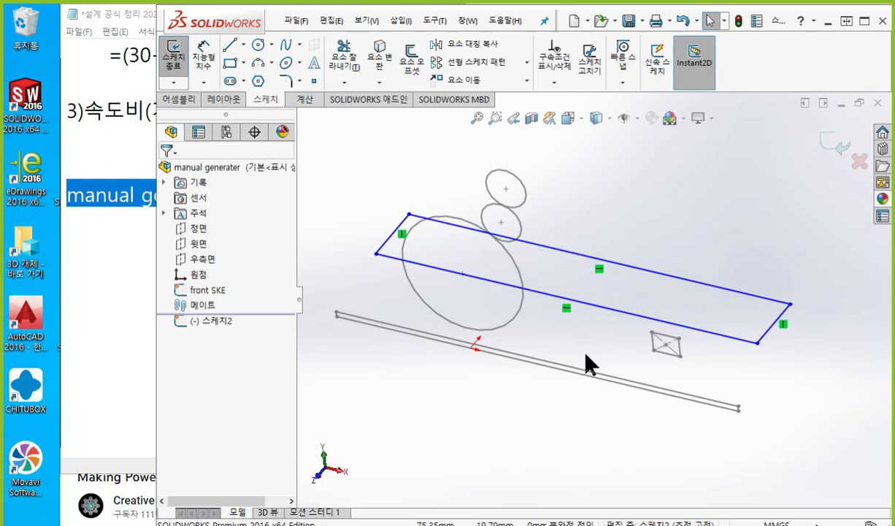
# Step: Select the rectangle's near right corner, mark it and the base plate's lower right endpoint in red pen, and clear the marks
pyautogui.click(757, 343)
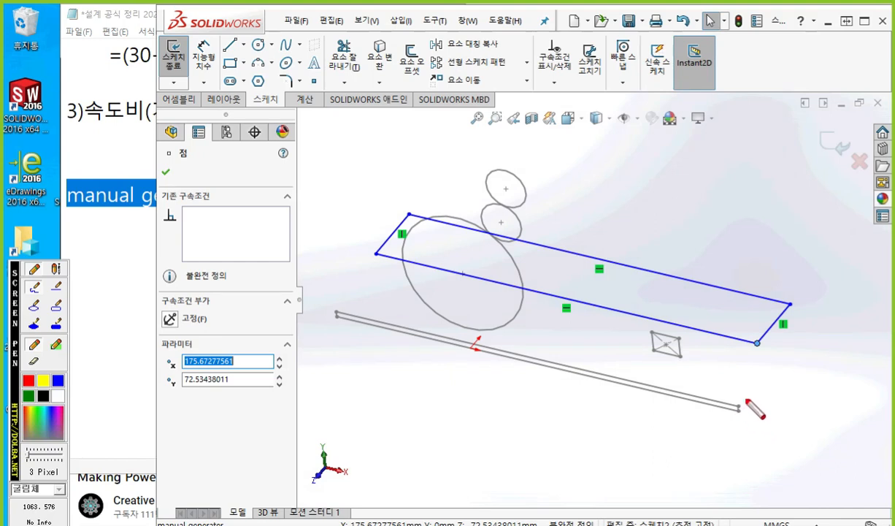
pyautogui.moveTo(737, 390)
pyautogui.mouseDown()
pyautogui.moveTo(736, 433)
pyautogui.moveTo(751, 435)
pyautogui.mouseUp()
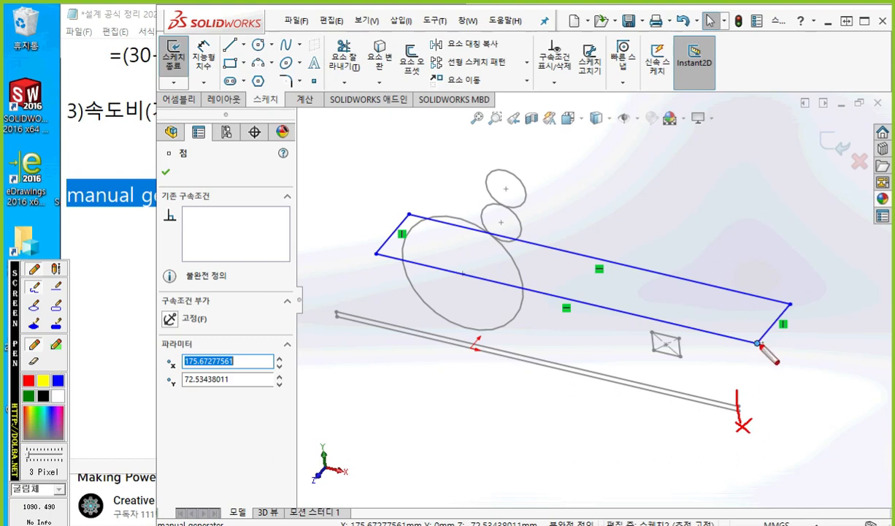
pyautogui.moveTo(762, 339); pyautogui.dragTo(759, 351)
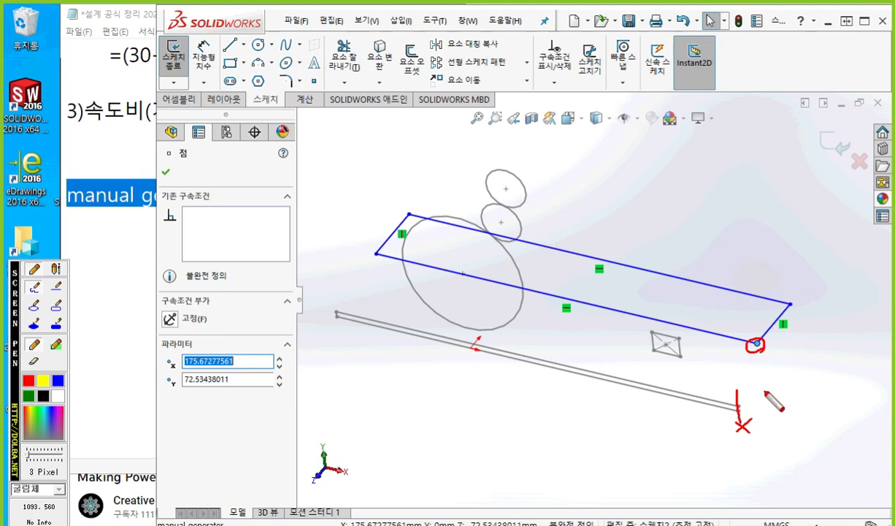
pyautogui.press('Escape')
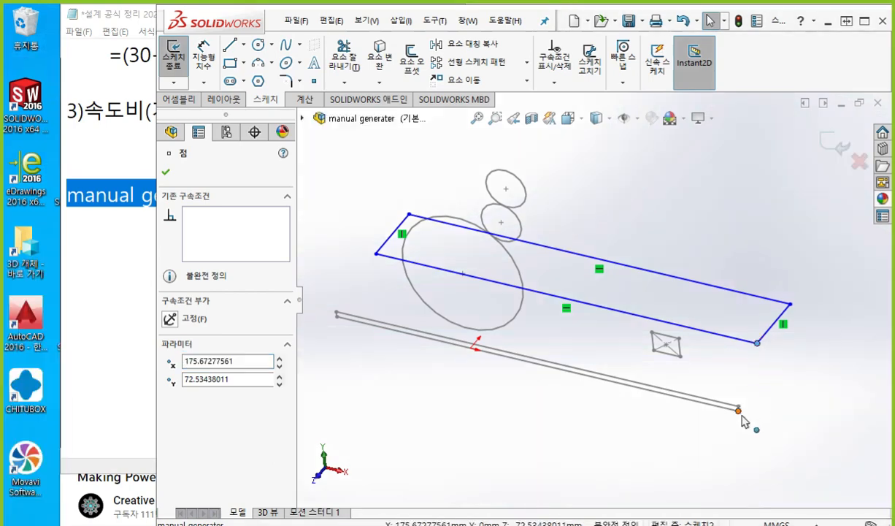
# Step: Make the rectangle's near right corner coincident with the base plate's lower right endpoint
pyautogui.keyDown('ctrl'); pyautogui.click(757, 342); pyautogui.keyUp('ctrl')
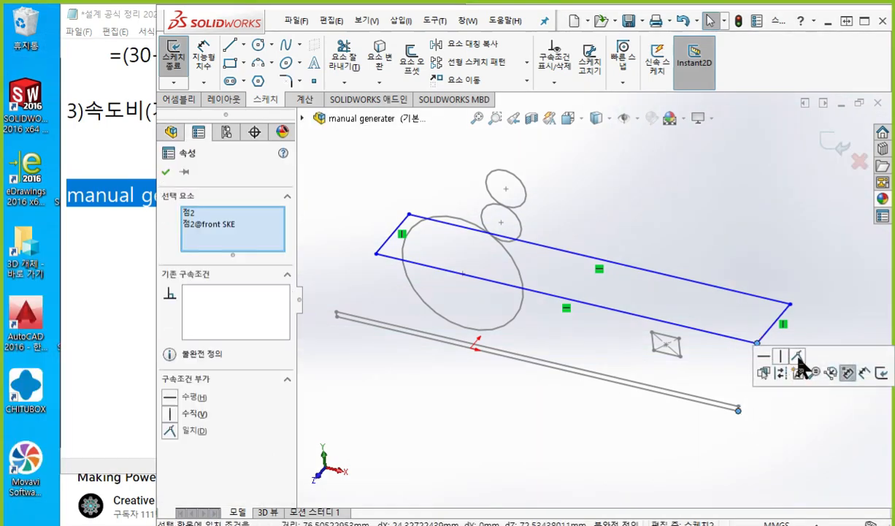
pyautogui.click(798, 356)
pyautogui.click(751, 443)
# Step: Circle the rectangle's near left corner and the plate's lower left endpoint in red pen, join them with an arrow, and clear the marks
pyautogui.keyDown('ctrl'); pyautogui.moveTo(482, 411); pyautogui.dragTo(517, 406, button='middle'); pyautogui.keyUp('ctrl')
pyautogui.scroll(-4, 406, 346)
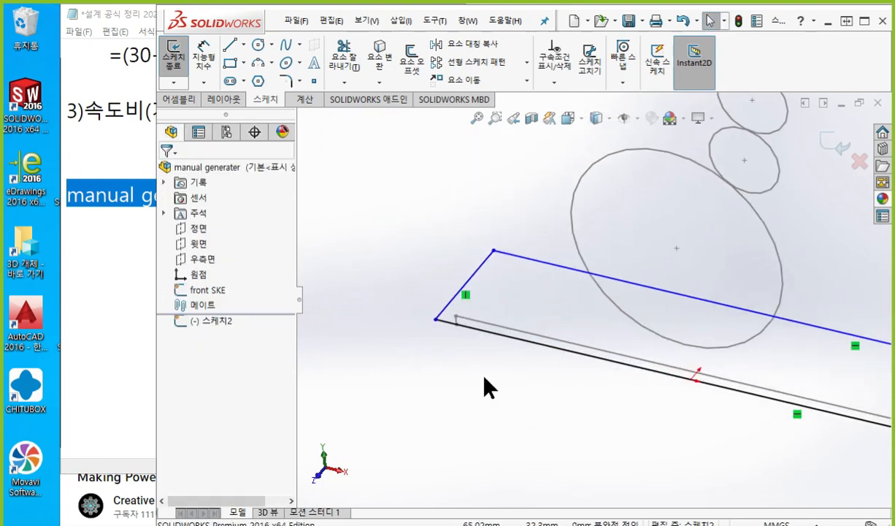
pyautogui.scroll(-5, 484, 378)
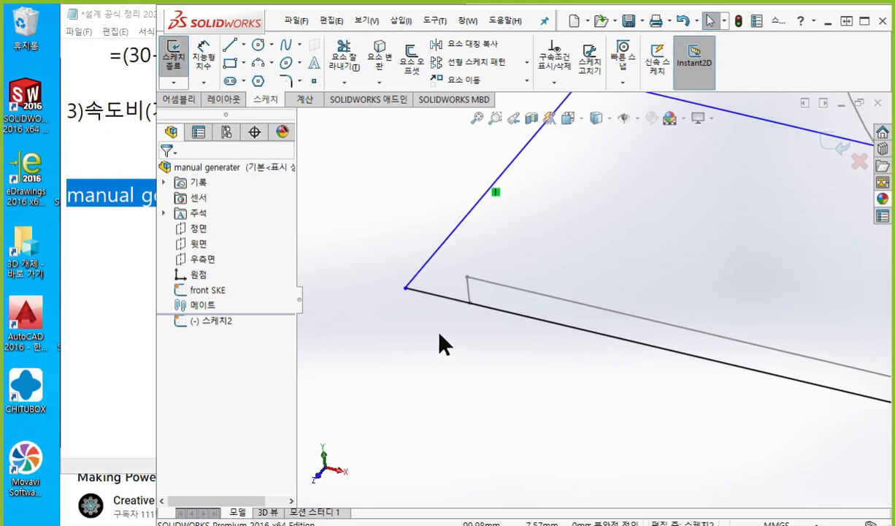
pyautogui.press('F12')
pyautogui.moveTo(416, 297)
pyautogui.mouseDown()
pyautogui.moveTo(394, 286)
pyautogui.moveTo(405, 304)
pyautogui.mouseUp()
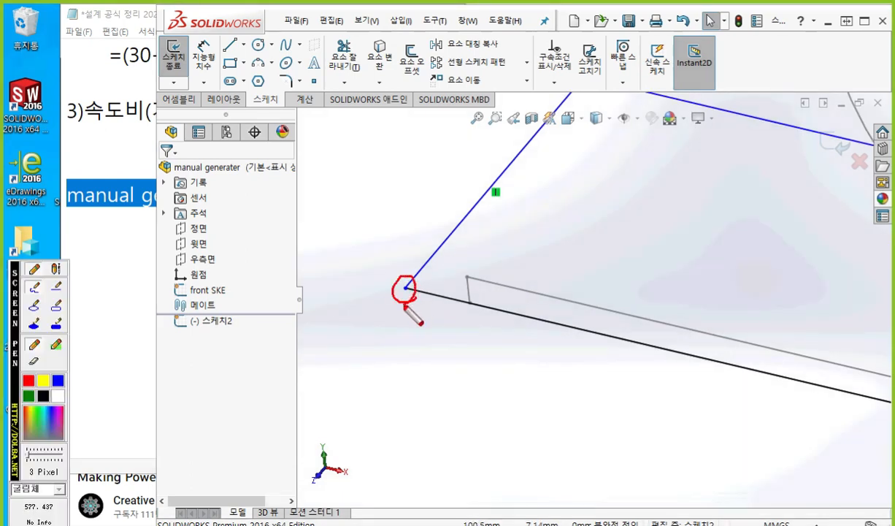
pyautogui.moveTo(470, 309); pyautogui.dragTo(477, 310)
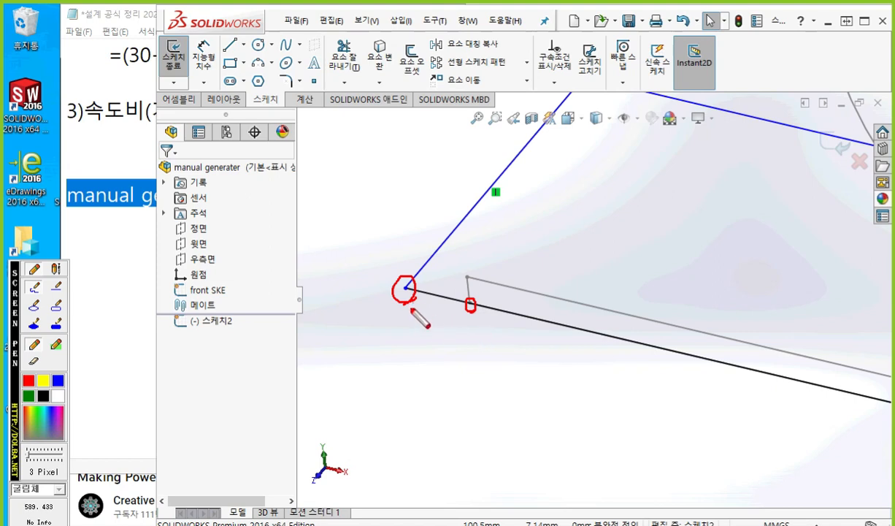
pyautogui.moveTo(411, 303)
pyautogui.mouseDown()
pyautogui.moveTo(466, 315)
pyautogui.moveTo(459, 329)
pyautogui.mouseUp()
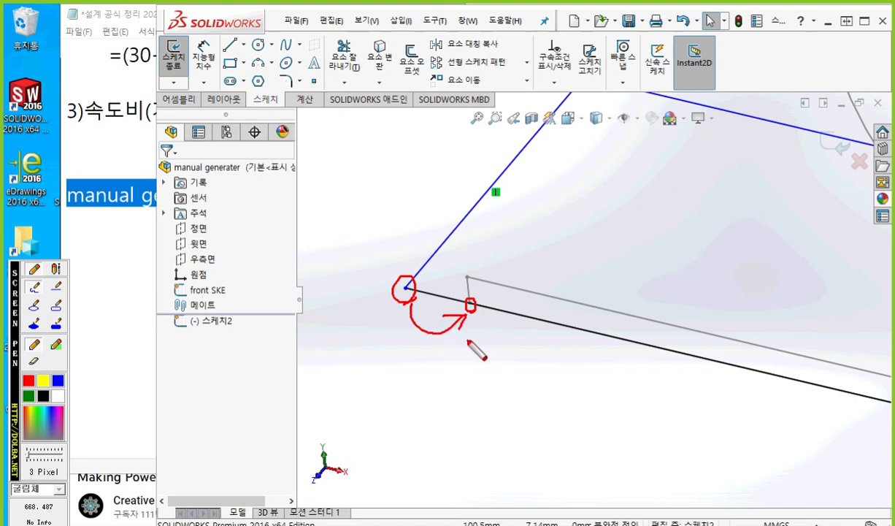
pyautogui.press('Escape')
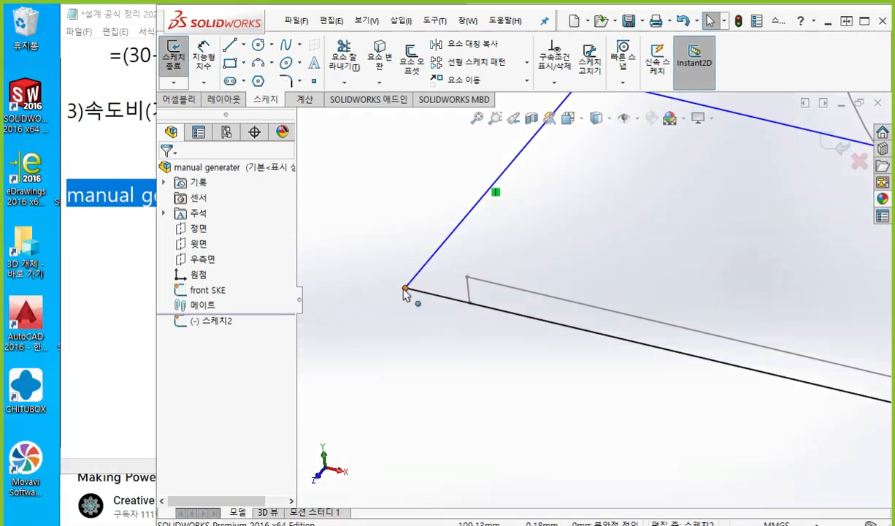
# Step: Move the rectangle's near left corner onto the base plate's lower left endpoint so the two coincide
pyautogui.click(407, 288)
pyautogui.moveTo(472, 314); pyautogui.dragTo(470, 302)
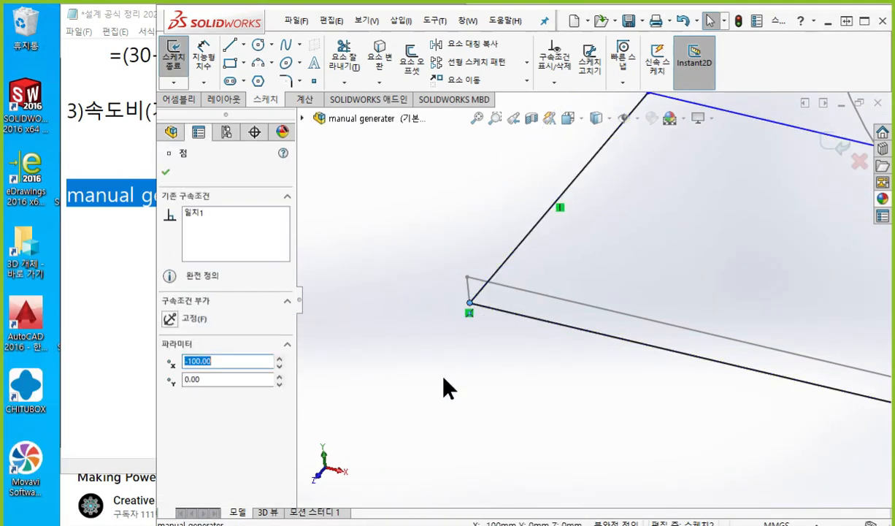
pyautogui.click(443, 386)
pyautogui.moveTo(544, 389)
pyautogui.mouseDown(button='middle')
pyautogui.moveTo(602, 388)
pyautogui.moveTo(476, 399)
pyautogui.moveTo(599, 418)
pyautogui.moveTo(542, 409)
pyautogui.moveTo(526, 396)
pyautogui.mouseUp(button='middle')
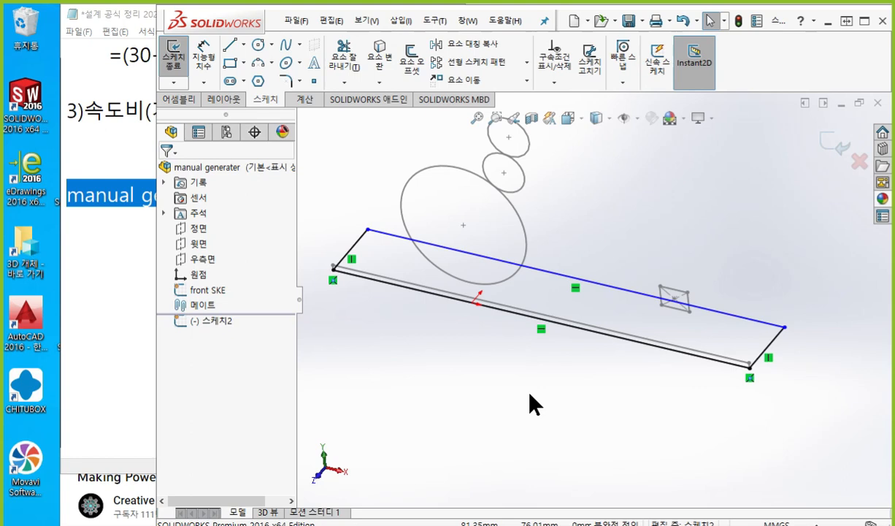
# Step: Dimension the distance between the rectangle's two long edges as 4 mm
pyautogui.rightClick(544, 390)
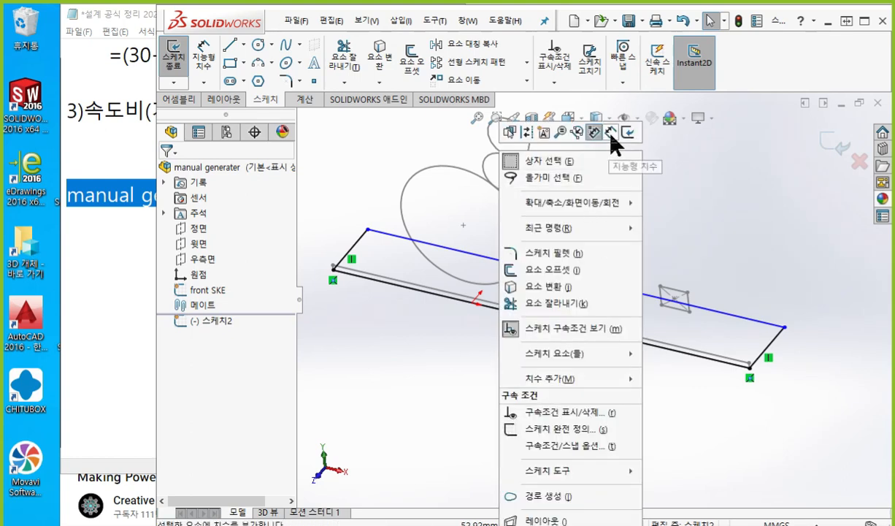
pyautogui.click(594, 132)
pyautogui.click(596, 284)
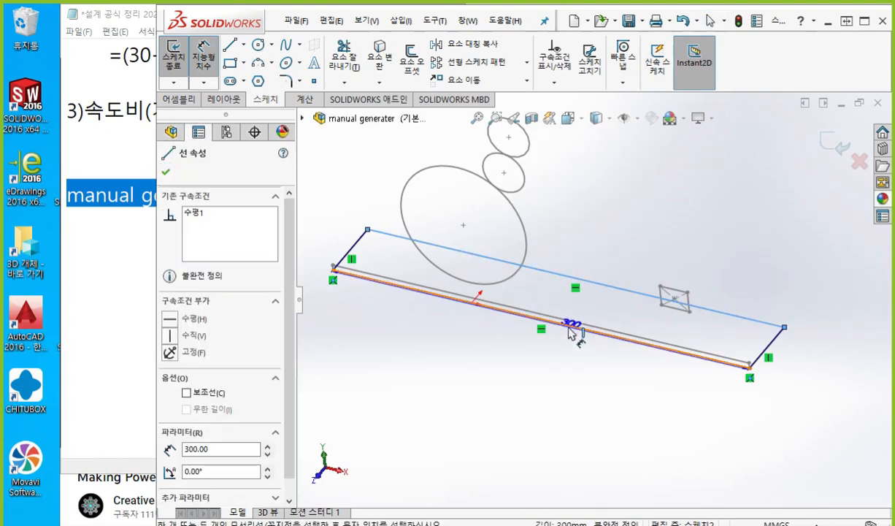
pyautogui.click(572, 328)
pyautogui.click(788, 357)
pyautogui.click(797, 368)
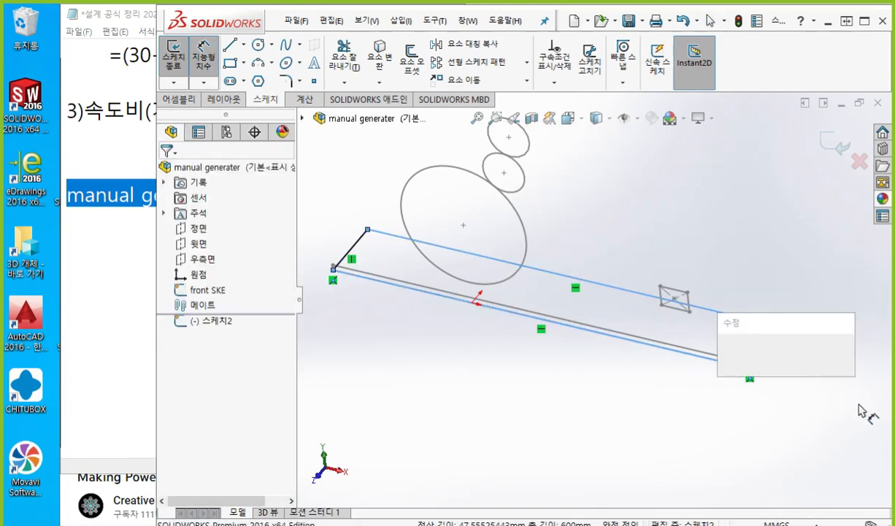
pyautogui.write('4')
pyautogui.press('Return')
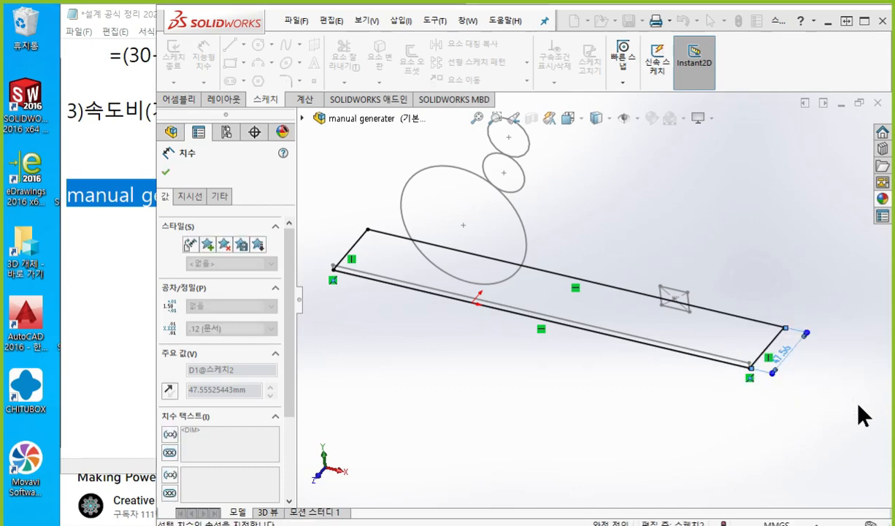
# Step: Outline a long rectangle behind the three circles with the red pen, and clear the marks
pyautogui.moveTo(646, 356)
pyautogui.mouseDown(button='middle')
pyautogui.moveTo(640, 208)
pyautogui.moveTo(626, 279)
pyautogui.moveTo(615, 274)
pyautogui.moveTo(569, 305)
pyautogui.moveTo(561, 282)
pyautogui.moveTo(575, 276)
pyautogui.moveTo(582, 251)
pyautogui.mouseUp(button='middle')
pyautogui.keyDown('ctrl'); pyautogui.moveTo(686, 238); pyautogui.dragTo(675, 330, button='middle'); pyautogui.keyUp('ctrl')
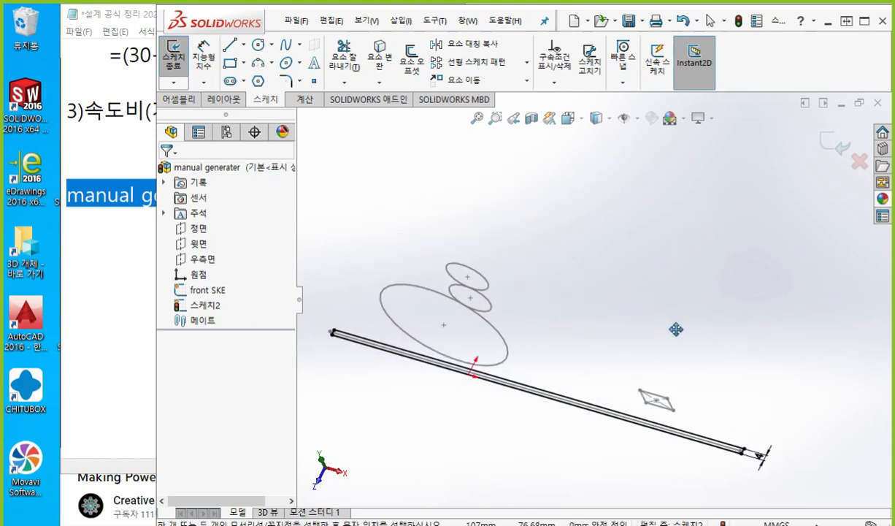
pyautogui.press('F9')
pyautogui.moveTo(412, 203)
pyautogui.mouseDown()
pyautogui.moveTo(397, 229)
pyautogui.moveTo(688, 343)
pyautogui.moveTo(783, 303)
pyautogui.moveTo(400, 199)
pyautogui.mouseUp()
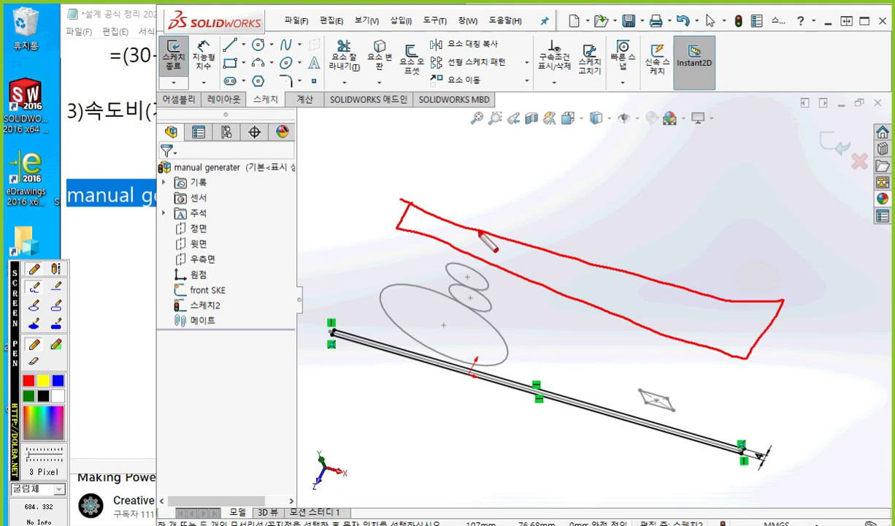
pyautogui.press('Escape')
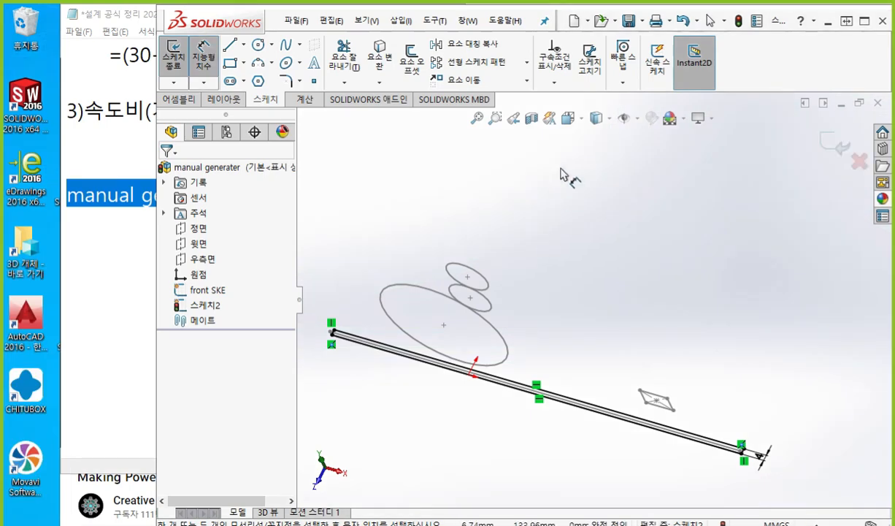
# Step: Sketch a second long rectangle about 46 mm wide behind the three circles, running along the 4 mm plate strip
pyautogui.press('r')
pyautogui.click(415, 177)
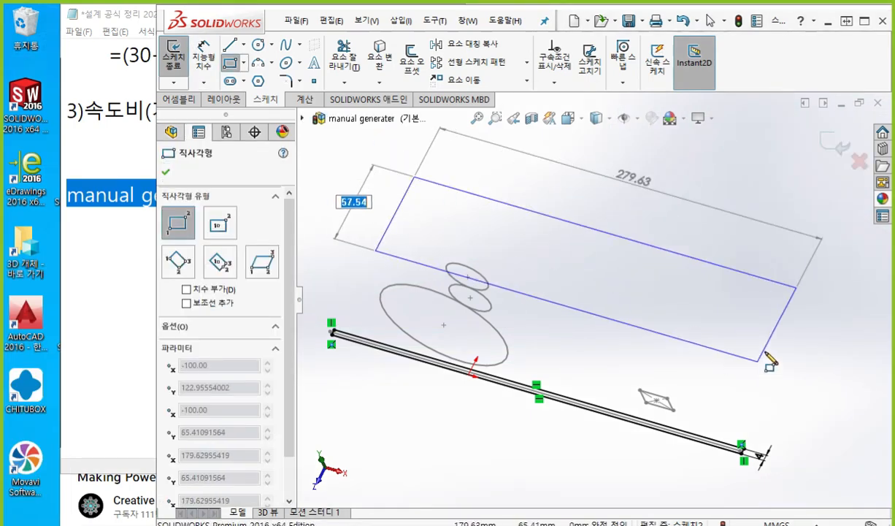
pyautogui.click(778, 349)
pyautogui.rightClick(640, 205)
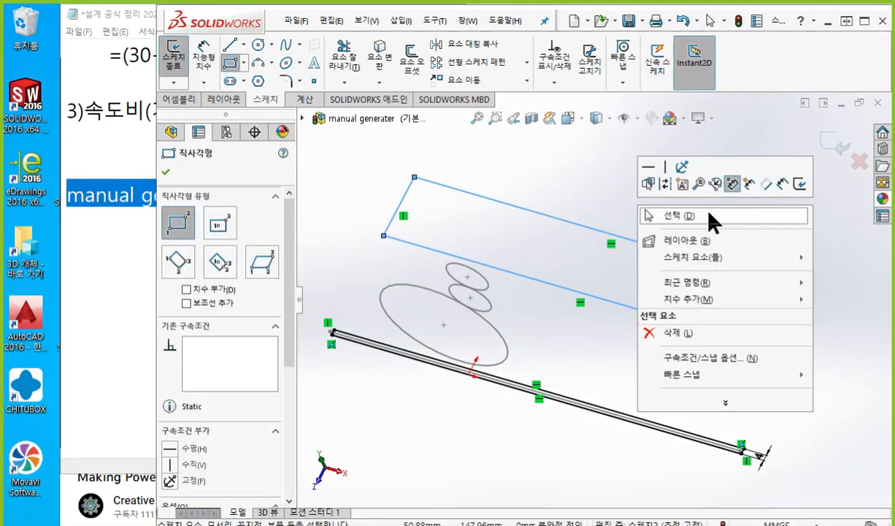
pyautogui.click(707, 212)
# Step: Mark the right end edges of the plate strip and the second rectangle with red pen lines, and clear the marks
pyautogui.moveTo(640, 304)
pyautogui.mouseDown(button='middle')
pyautogui.moveTo(652, 312)
pyautogui.moveTo(577, 302)
pyautogui.moveTo(595, 336)
pyautogui.moveTo(626, 320)
pyautogui.moveTo(604, 339)
pyautogui.moveTo(623, 332)
pyautogui.moveTo(629, 312)
pyautogui.mouseUp(button='middle')
pyautogui.press('F12')
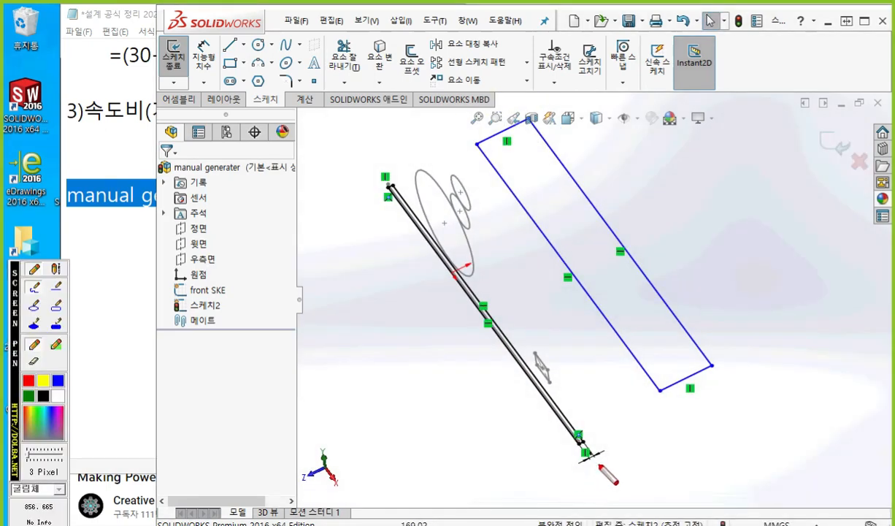
pyautogui.moveTo(607, 429); pyautogui.dragTo(569, 449)
pyautogui.moveTo(735, 365); pyautogui.dragTo(658, 400)
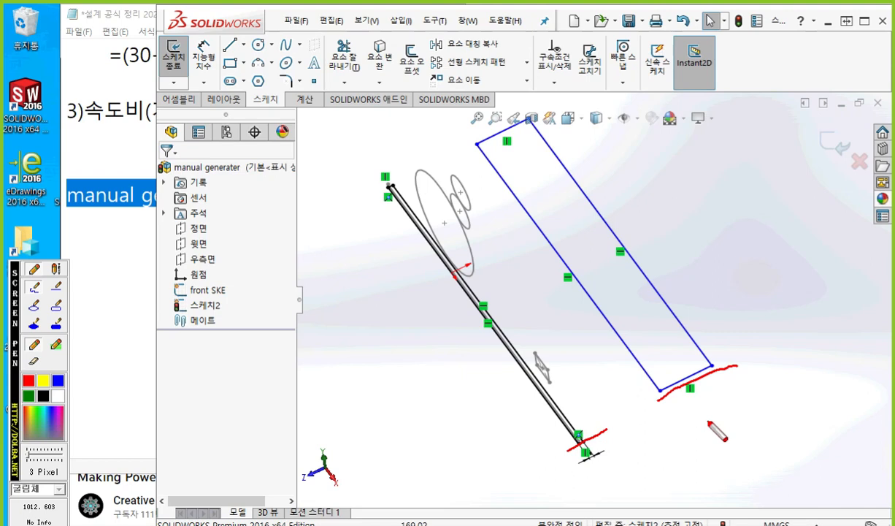
pyautogui.press('Escape')
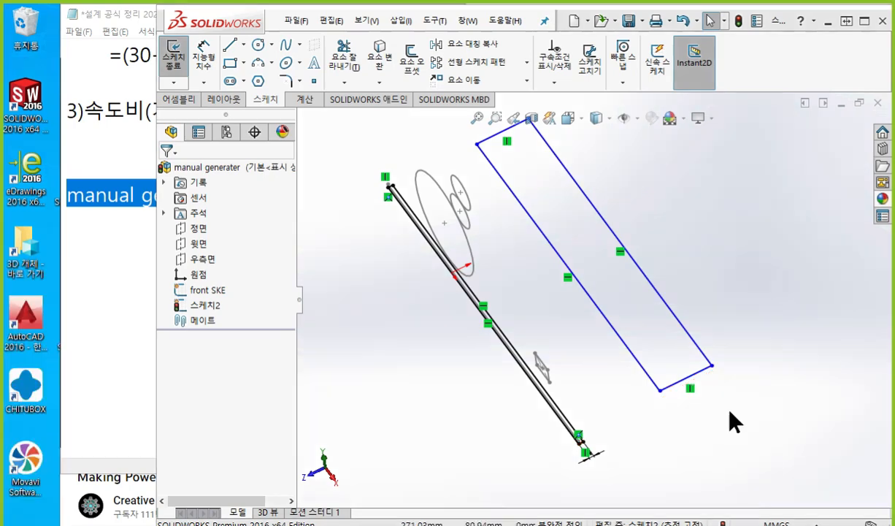
# Step: Make the second rectangle's right end edge collinear with the plate strip's right end edge
pyautogui.moveTo(665, 430); pyautogui.dragTo(648, 410, button='middle')
pyautogui.scroll(-6, 602, 410)
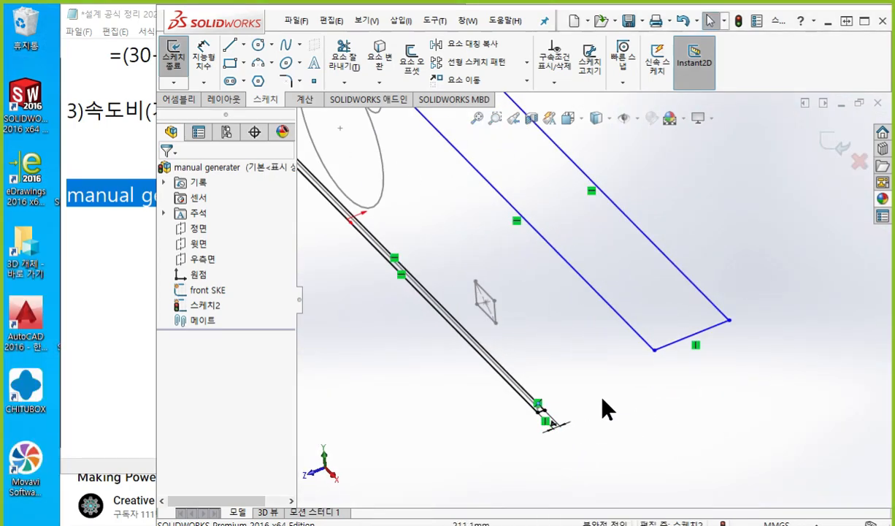
pyautogui.click(514, 406)
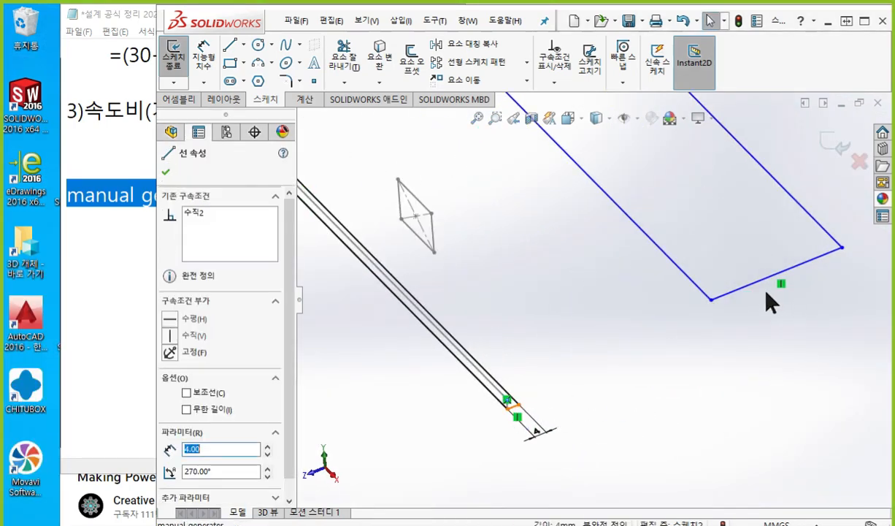
pyautogui.keyDown('ctrl'); pyautogui.click(734, 290); pyautogui.keyUp('ctrl')
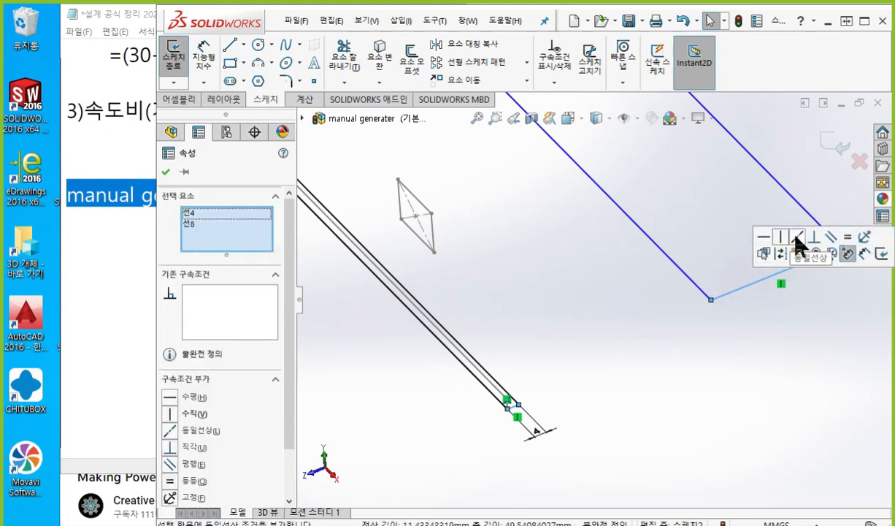
pyautogui.click(797, 237)
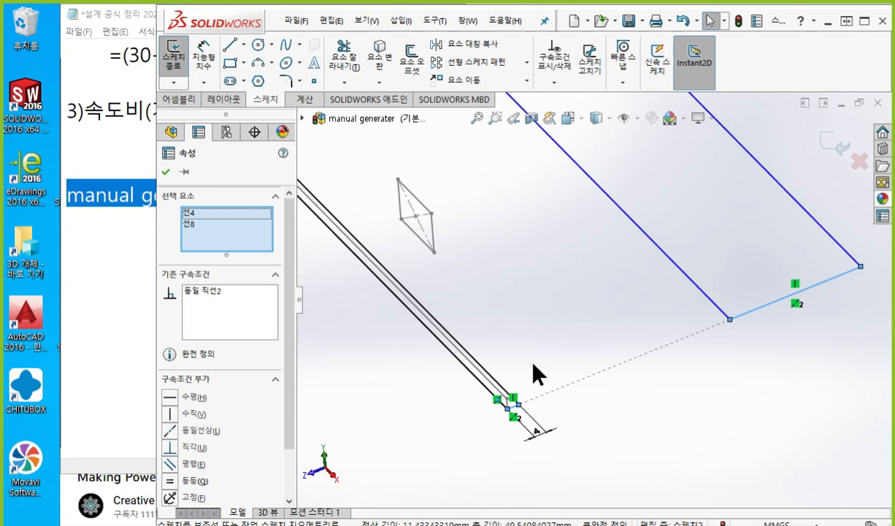
pyautogui.scroll(3, 545, 329)
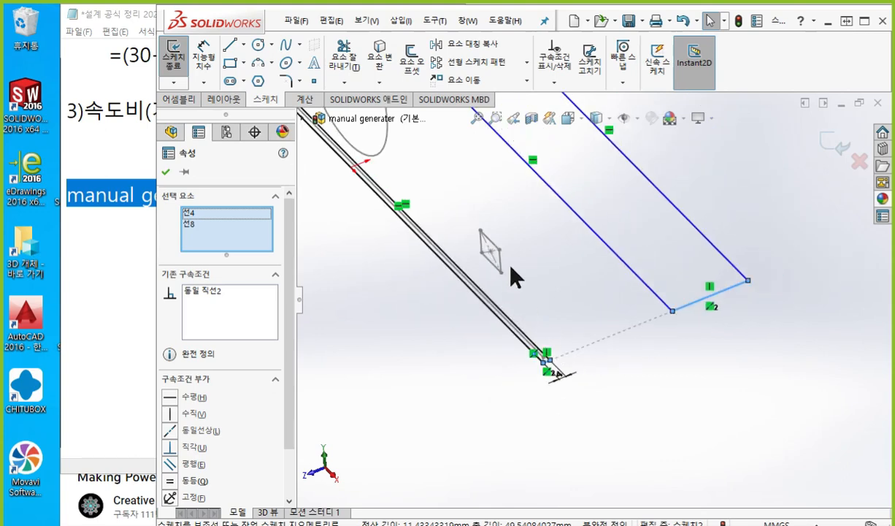
pyautogui.keyDown('ctrl'); pyautogui.moveTo(514, 276); pyautogui.dragTo(580, 374, button='middle'); pyautogui.keyUp('ctrl')
pyautogui.press('Escape')
# Step: Mark the left end edges of the second rectangle and the plate strip with red pen lines
pyautogui.keyDown('ctrl'); pyautogui.moveTo(497, 222); pyautogui.dragTo(548, 292, button='middle'); pyautogui.keyUp('ctrl')
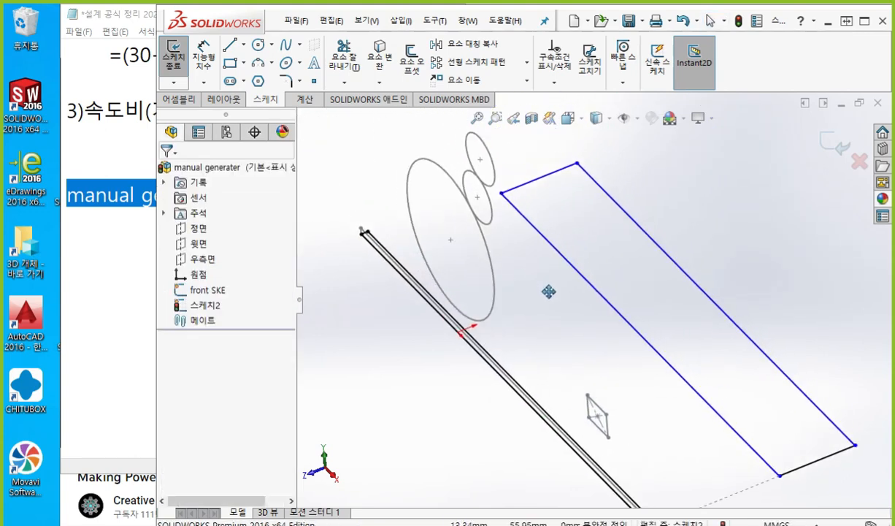
pyautogui.press('F2')
pyautogui.moveTo(593, 149); pyautogui.dragTo(501, 190)
pyautogui.moveTo(380, 225); pyautogui.dragTo(355, 236)
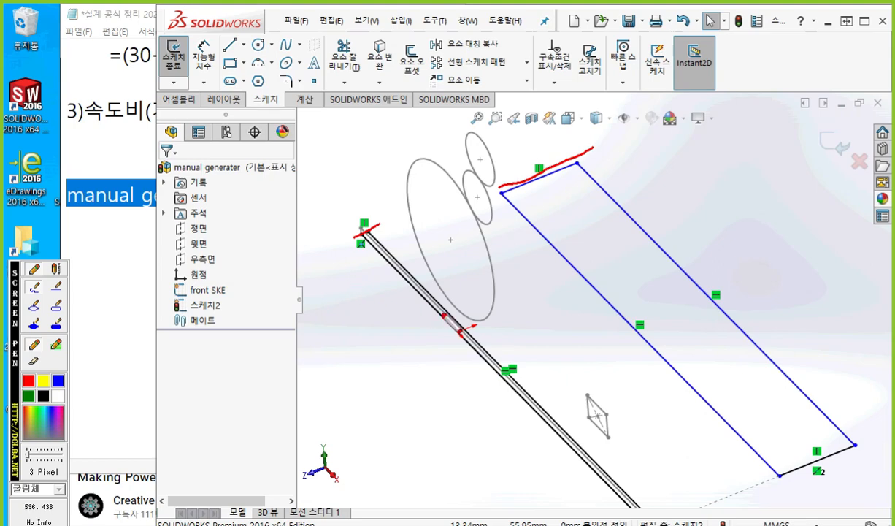
# Step: Clear the pen marks and make the second rectangle's left end edge collinear with the plate strip's left end edge
pyautogui.press('F2')
pyautogui.click(516, 193)
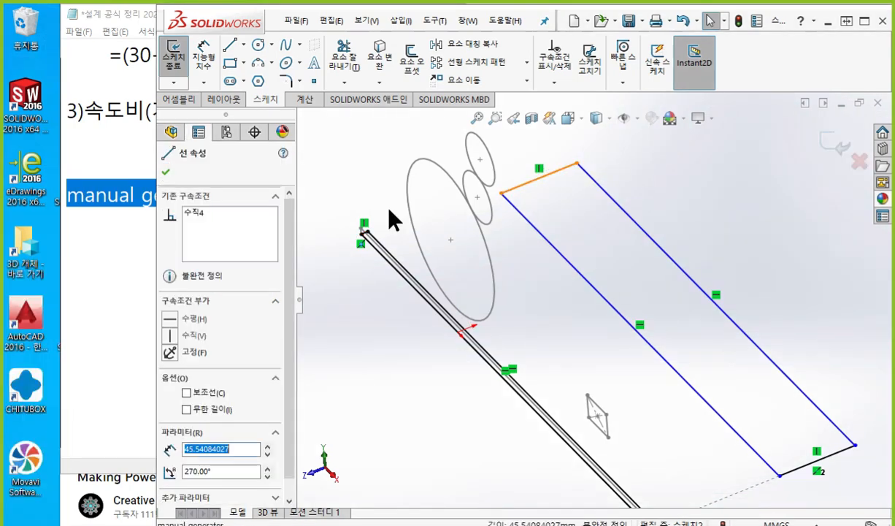
pyautogui.scroll(-5, 431, 263)
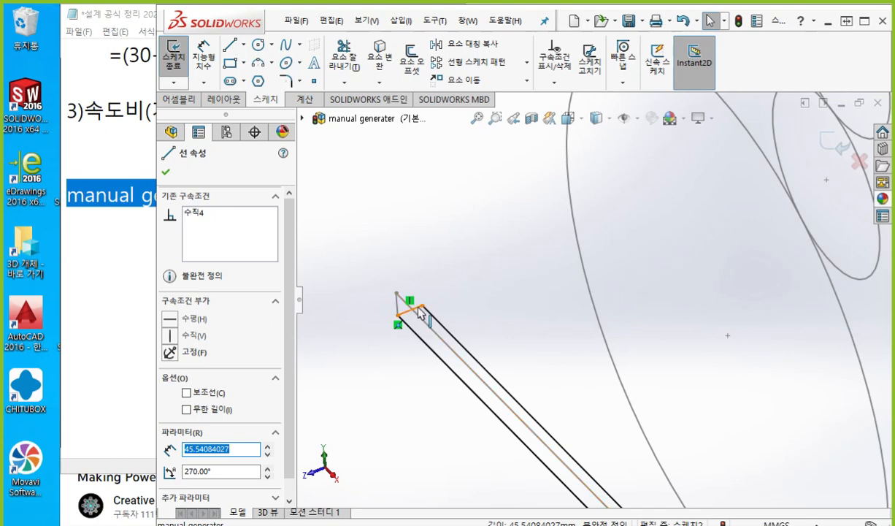
pyautogui.keyDown('ctrl'); pyautogui.click(419, 310); pyautogui.keyUp('ctrl')
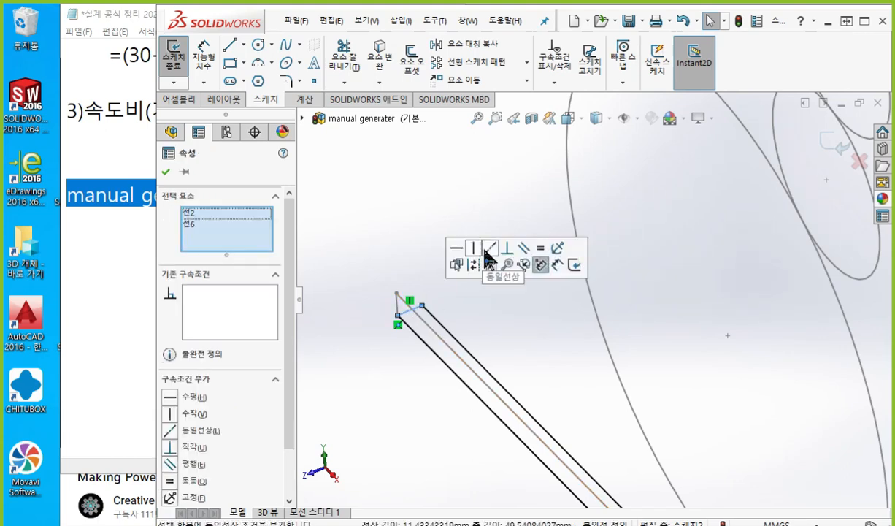
pyautogui.click(490, 248)
pyautogui.click(403, 223)
pyautogui.scroll(10, 472, 244)
pyautogui.keyDown('ctrl'); pyautogui.moveTo(724, 375); pyautogui.dragTo(567, 321, button='middle'); pyautogui.keyUp('ctrl')
pyautogui.scroll(-1, 545, 310)
pyautogui.scroll(-1, 544, 310)
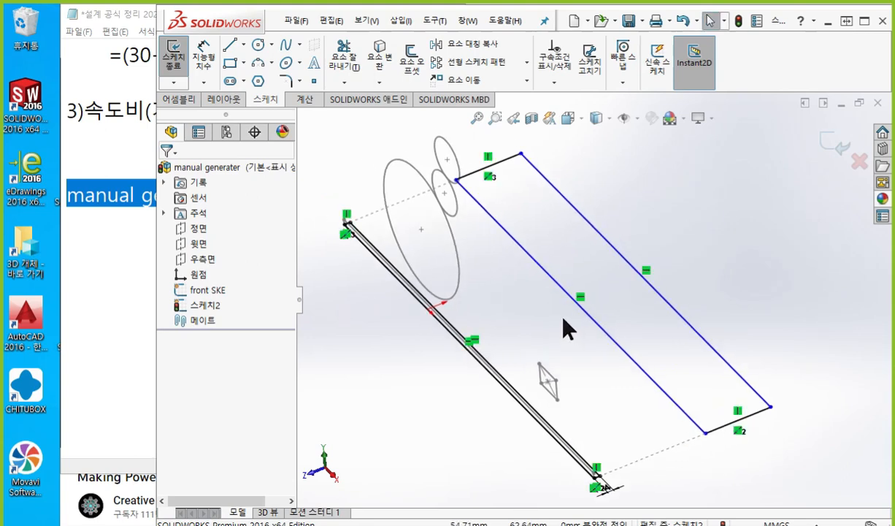
# Step: Mark the 4 mm width at the plate strip's right end with red pen lines and a handwritten 4, and clear the marks
pyautogui.keyDown('ctrl'); pyautogui.moveTo(592, 363); pyautogui.dragTo(580, 320, button='middle'); pyautogui.keyUp('ctrl')
pyautogui.press('F12')
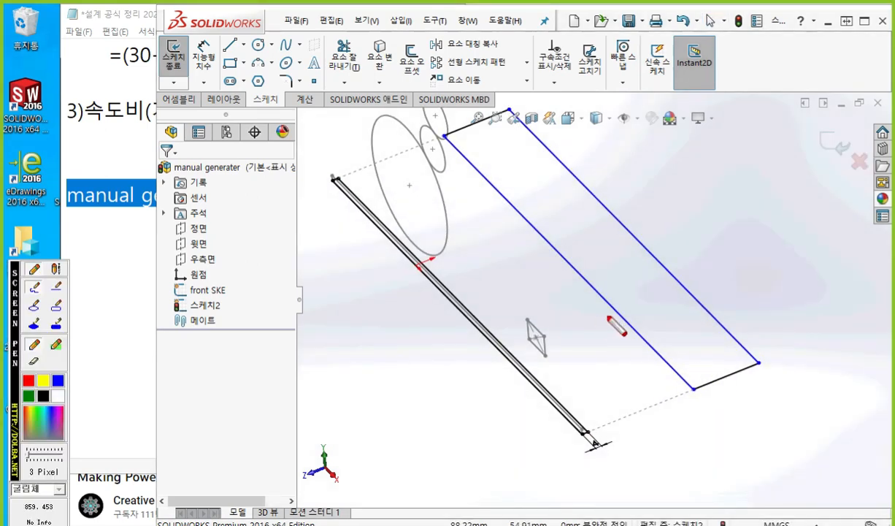
pyautogui.moveTo(543, 396); pyautogui.dragTo(585, 434)
pyautogui.moveTo(570, 399)
pyautogui.mouseDown()
pyautogui.moveTo(598, 458)
pyautogui.moveTo(634, 463)
pyautogui.moveTo(610, 479)
pyautogui.mouseUp()
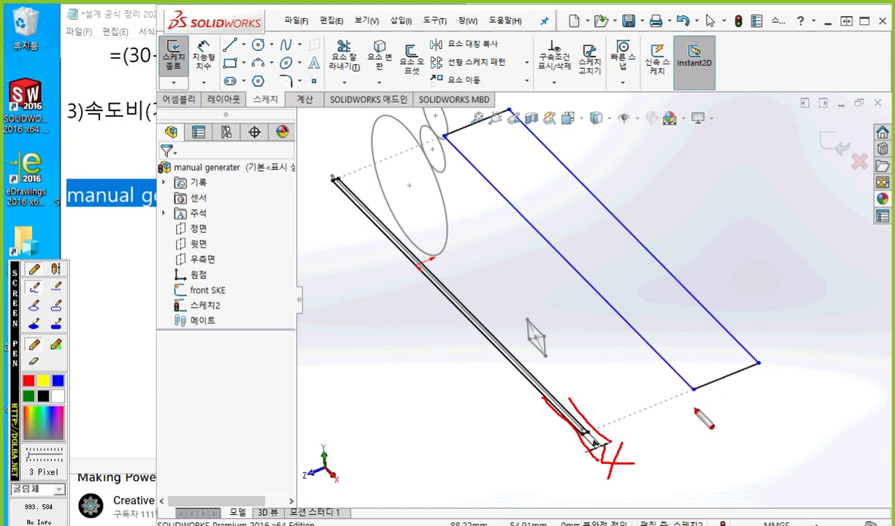
pyautogui.press('Escape')
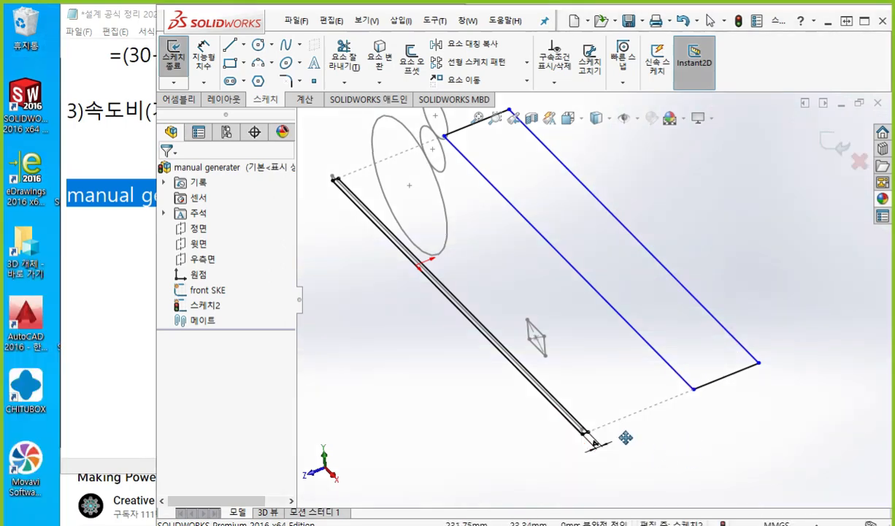
# Step: Underline the right end edges of the plate strip and the second rectangle in red pen, and clear the lines
pyautogui.press('F12')
pyautogui.moveTo(598, 431); pyautogui.dragTo(574, 438)
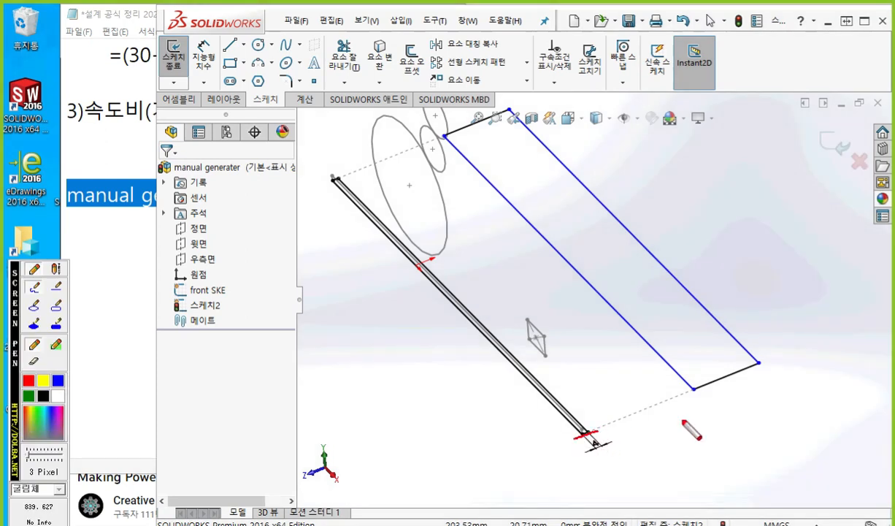
pyautogui.moveTo(771, 367); pyautogui.dragTo(695, 395)
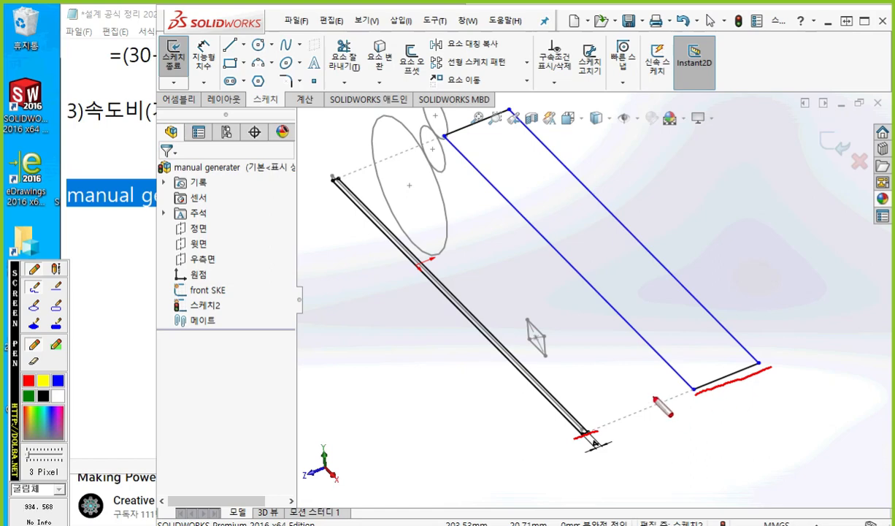
pyautogui.press('Escape')
# Step: Make the second rectangle's right end edge equal in length to the plate strip's right end edge
pyautogui.scroll(-4, 672, 423)
pyautogui.keyDown('ctrl'); pyautogui.moveTo(642, 420); pyautogui.dragTo(610, 396, button='middle'); pyautogui.keyUp('ctrl')
pyautogui.scroll(-2, 504, 380)
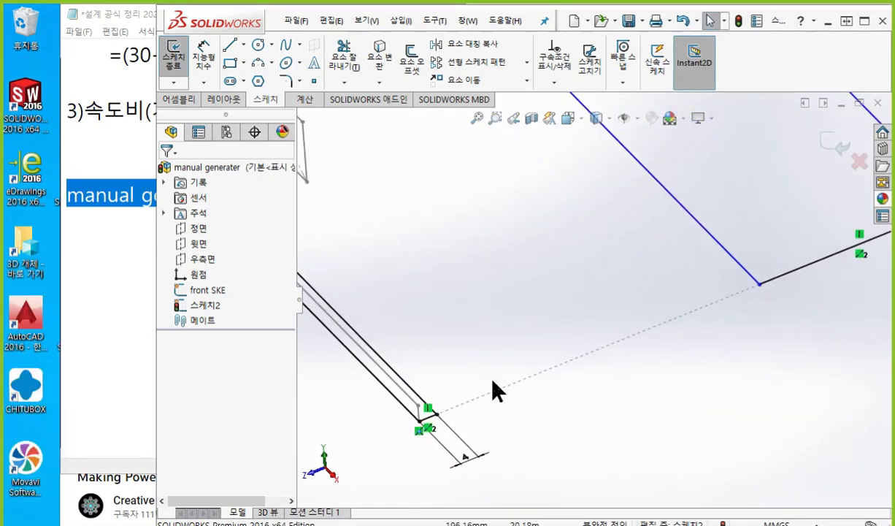
pyautogui.scroll(-3, 475, 398)
pyautogui.click(394, 422)
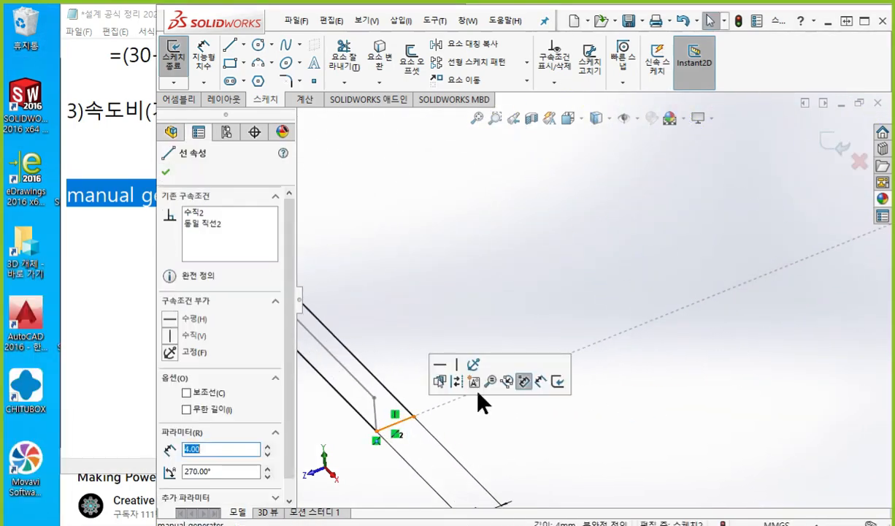
pyautogui.scroll(6, 592, 285)
pyautogui.keyDown('ctrl'); pyautogui.moveTo(675, 256); pyautogui.dragTo(556, 340, button='middle'); pyautogui.keyUp('ctrl')
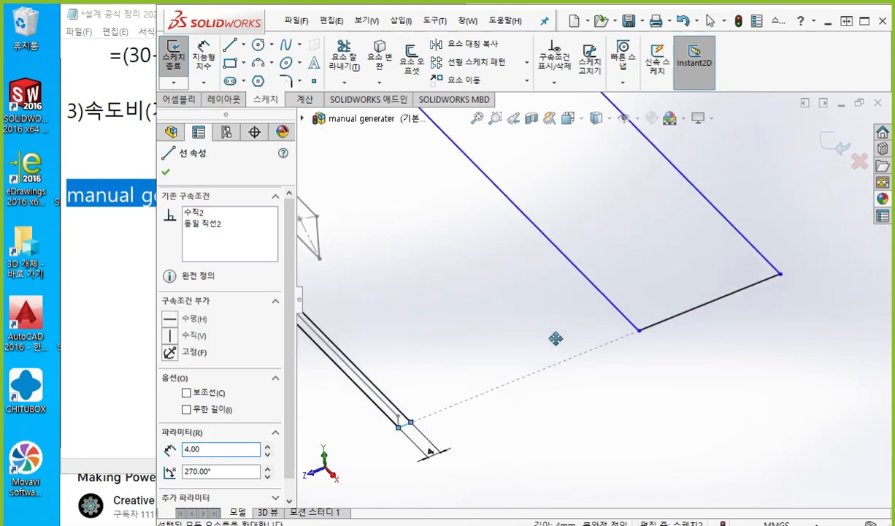
pyautogui.keyDown('ctrl'); pyautogui.click(693, 322); pyautogui.keyUp('ctrl')
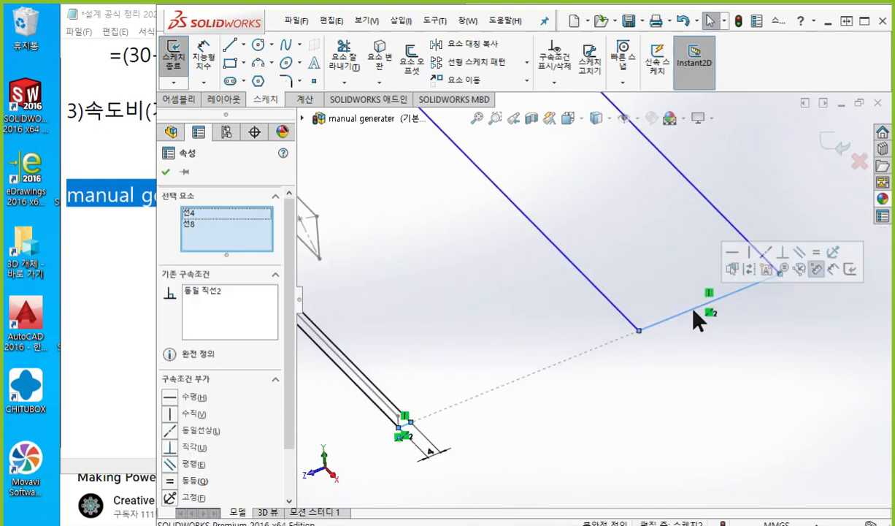
pyautogui.click(818, 252)
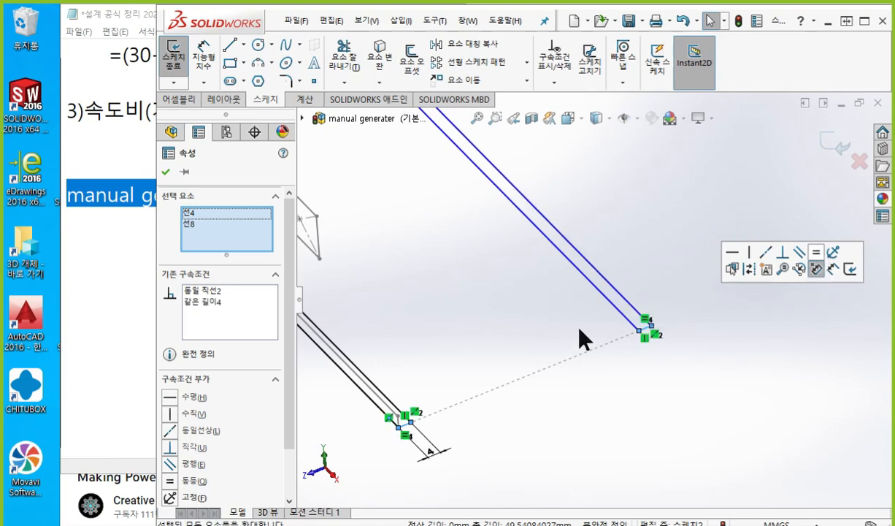
pyautogui.click(496, 329)
# Step: Mark the gap between the two plate strips with a red double-headed arrow, and clear the arrow
pyautogui.scroll(3, 506, 312)
pyautogui.keyDown('ctrl'); pyautogui.moveTo(508, 312); pyautogui.dragTo(597, 406, button='middle'); pyautogui.keyUp('ctrl')
pyautogui.press('F12')
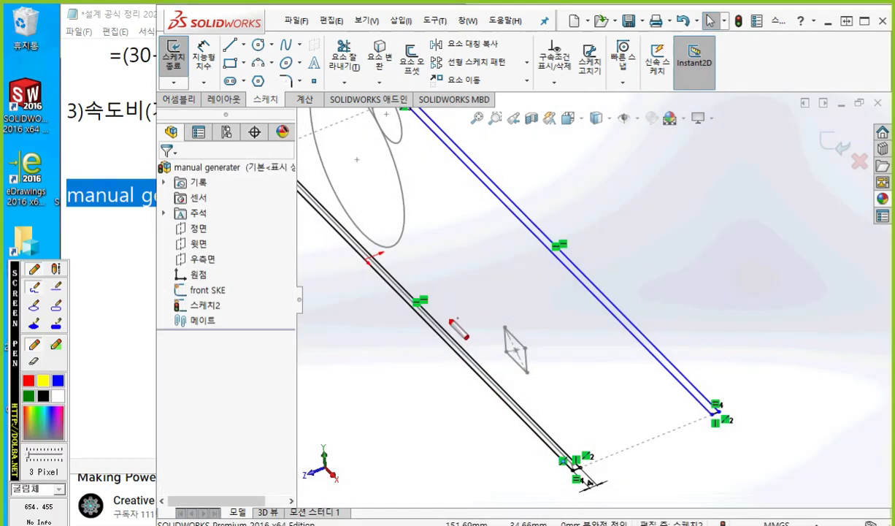
pyautogui.moveTo(452, 319)
pyautogui.mouseDown()
pyautogui.moveTo(565, 282)
pyautogui.moveTo(553, 295)
pyautogui.mouseUp()
pyautogui.moveTo(465, 301); pyautogui.dragTo(459, 328)
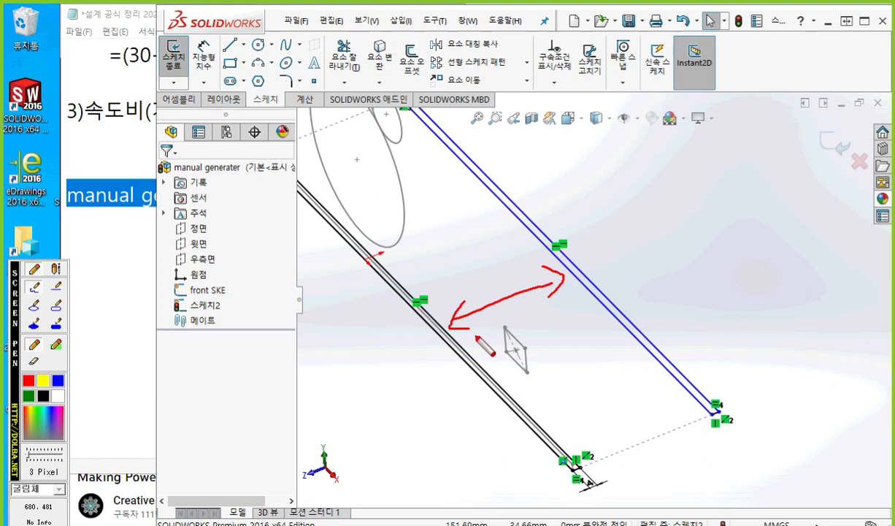
pyautogui.press('Escape')
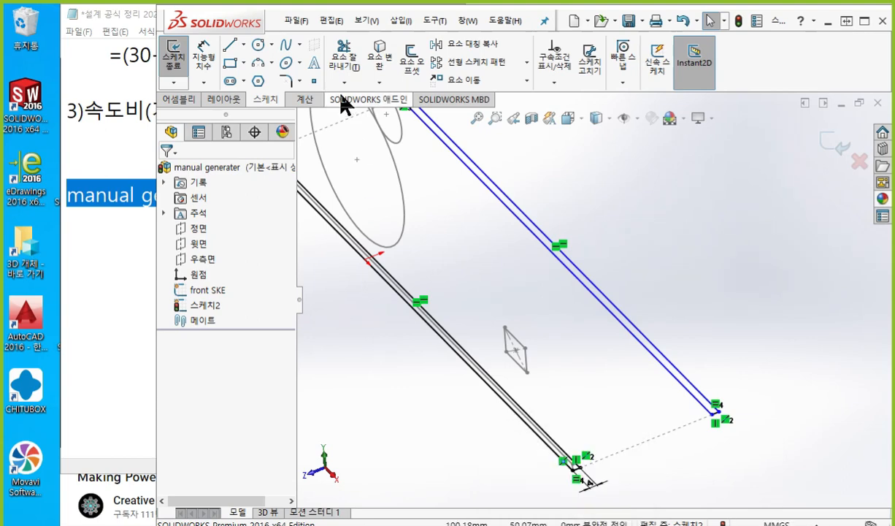
# Step: Open the part file "2GT 6 timming belt pulley.SLDPRT" and orbit it to view the pulley's thickness from the side
pyautogui.click(299, 24)
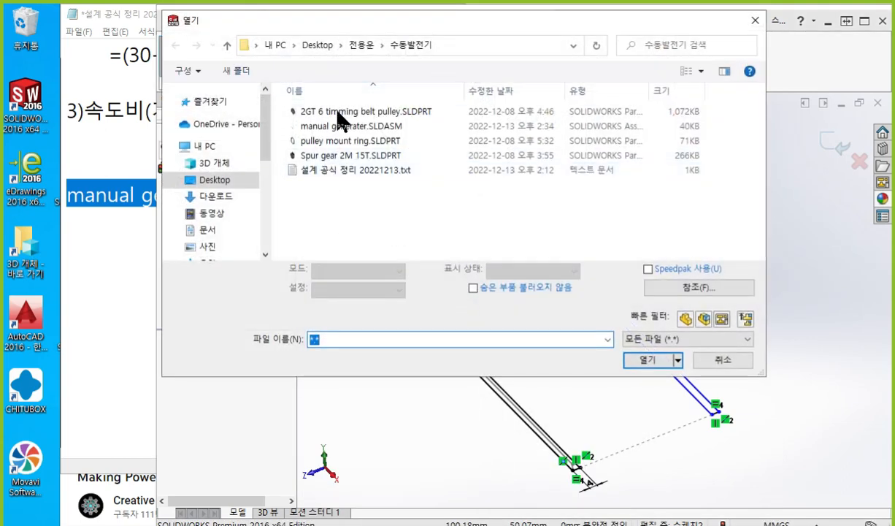
pyautogui.doubleClick(341, 111)
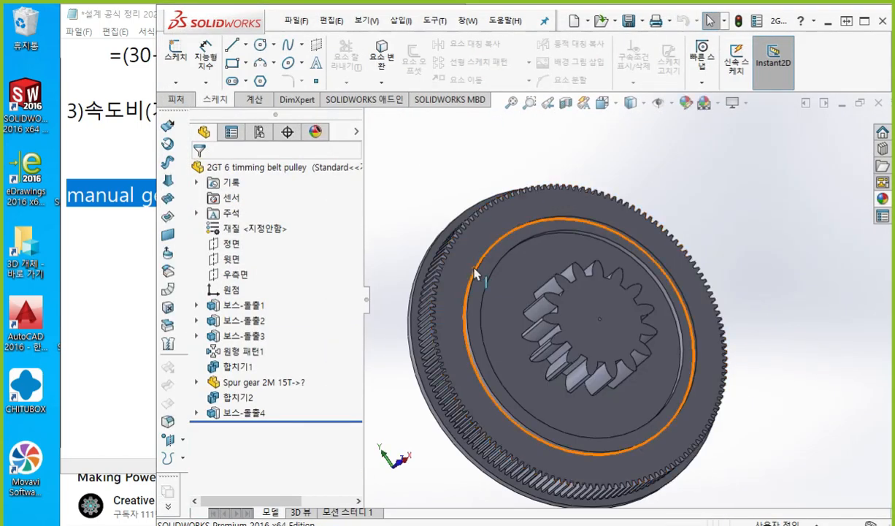
pyautogui.moveTo(547, 276); pyautogui.dragTo(559, 333, button='middle')
pyautogui.scroll(-4, 589, 332)
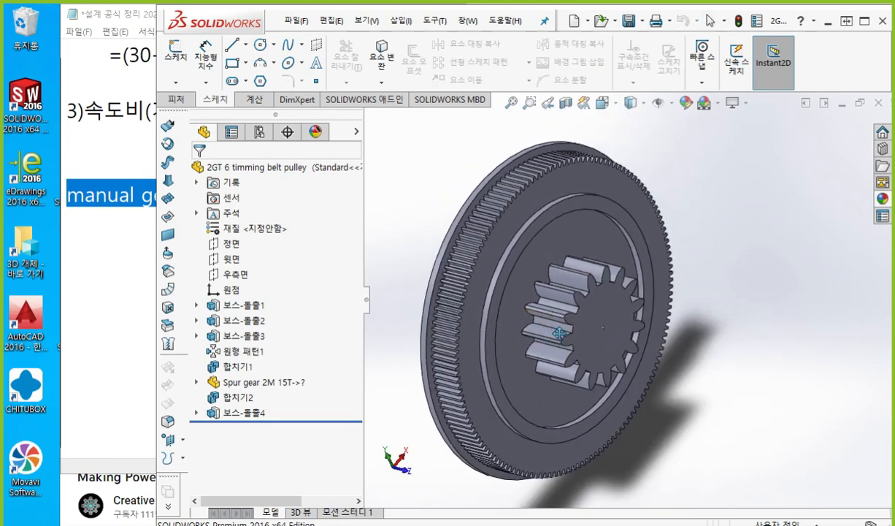
pyautogui.moveTo(559, 334); pyautogui.dragTo(578, 352, button='middle')
# Step: Mark the pulley's overall thickness, from its back face to the spur gear's end face, in red pen, and clear the marks
pyautogui.moveTo(621, 254); pyautogui.dragTo(603, 368)
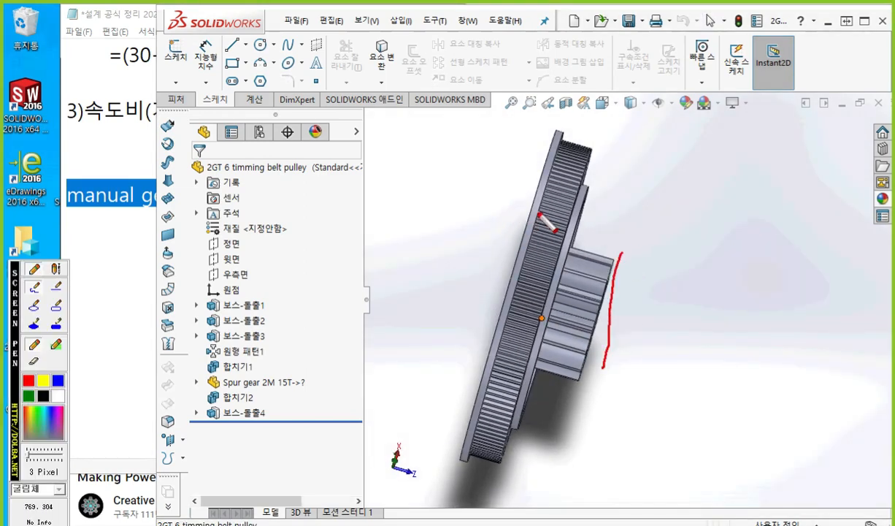
pyautogui.moveTo(526, 221); pyautogui.dragTo(503, 309)
pyautogui.moveTo(494, 271)
pyautogui.mouseDown()
pyautogui.moveTo(602, 306)
pyautogui.moveTo(579, 309)
pyautogui.mouseUp()
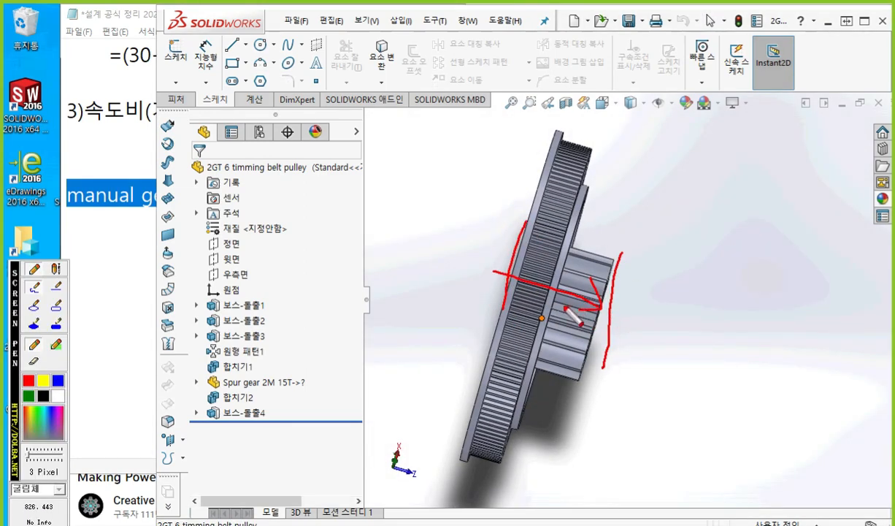
pyautogui.moveTo(524, 259); pyautogui.dragTo(507, 274)
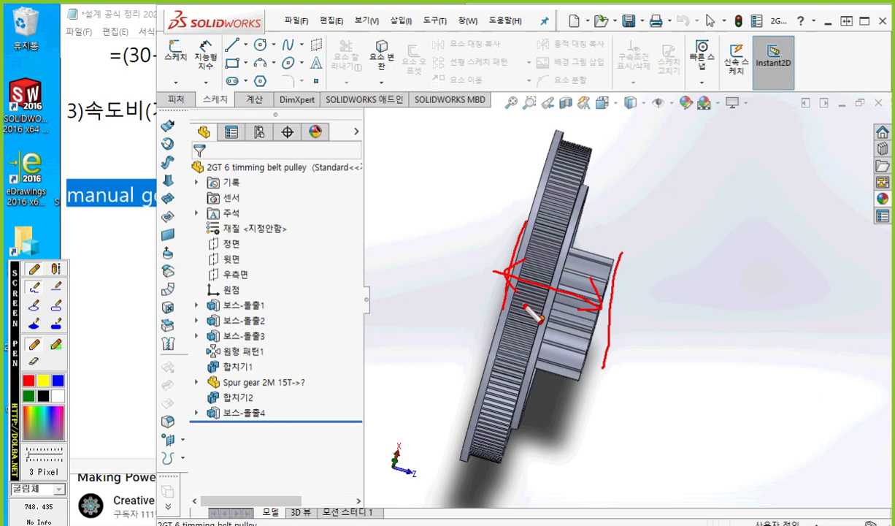
pyautogui.press('Escape')
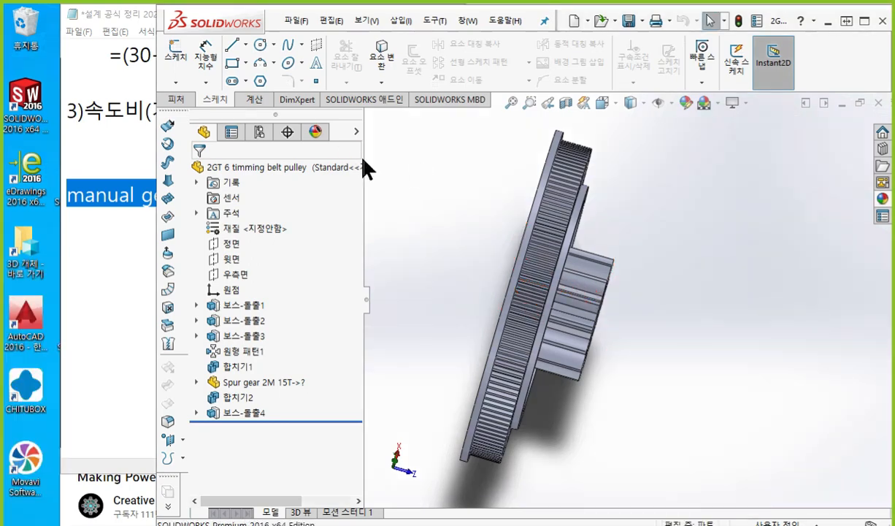
# Step: Measure the distance between the pulley's flat back face and the spur gear's end face
pyautogui.click(255, 99)
pyautogui.click(206, 62)
pyautogui.moveTo(480, 226); pyautogui.dragTo(492, 222, button='middle')
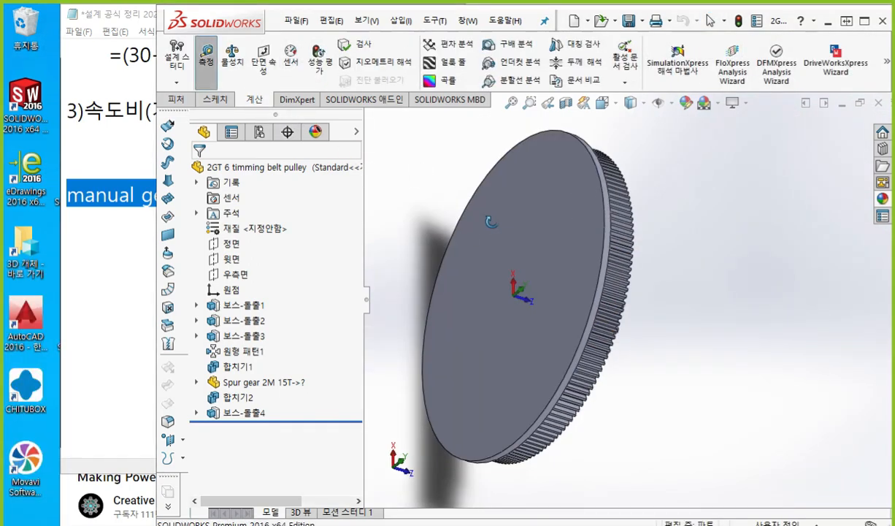
pyautogui.click(538, 237)
pyautogui.moveTo(767, 347); pyautogui.dragTo(606, 310, button='middle')
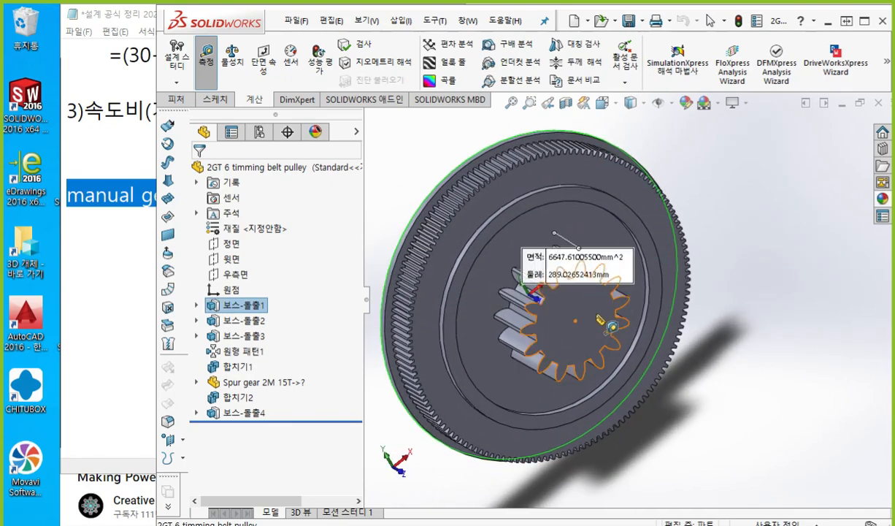
pyautogui.click(599, 317)
pyautogui.moveTo(727, 364); pyautogui.dragTo(679, 299, button='middle')
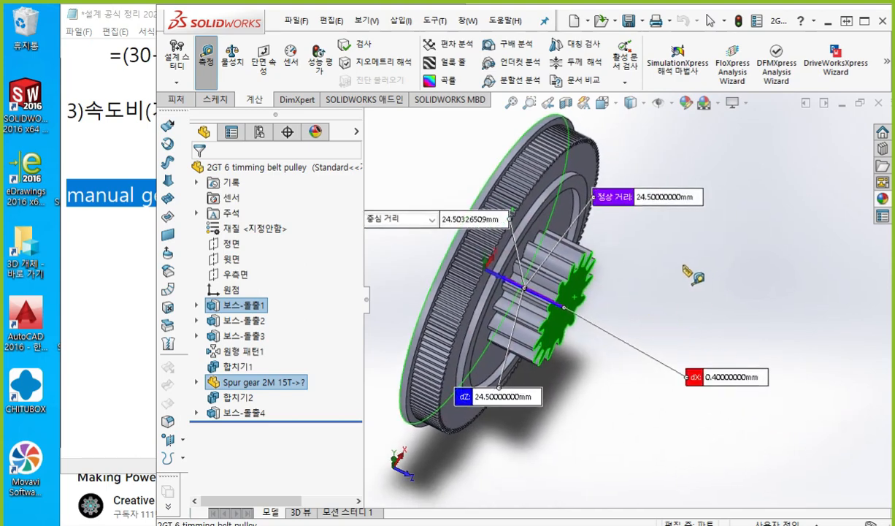
# Step: Clear the measured faces, measure the length of a spur gear tooth edge, and close the measurement
pyautogui.click(687, 270)
pyautogui.click(545, 278)
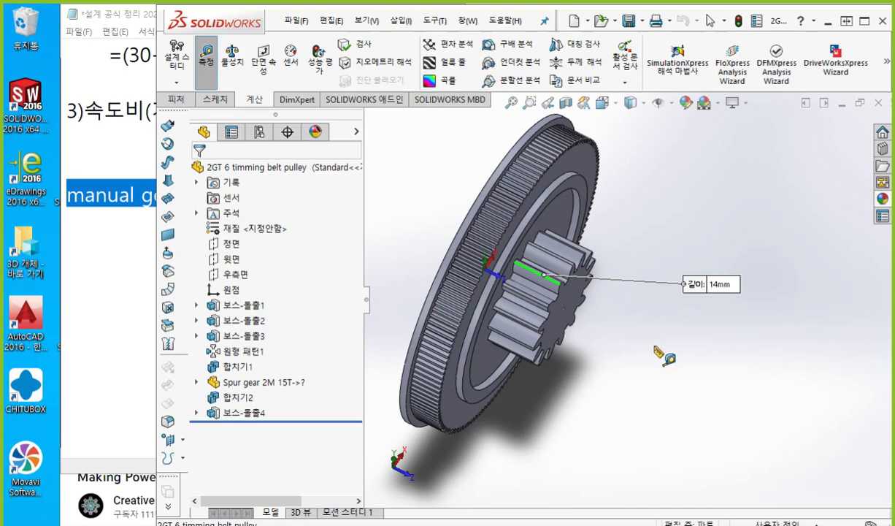
pyautogui.press('Escape')
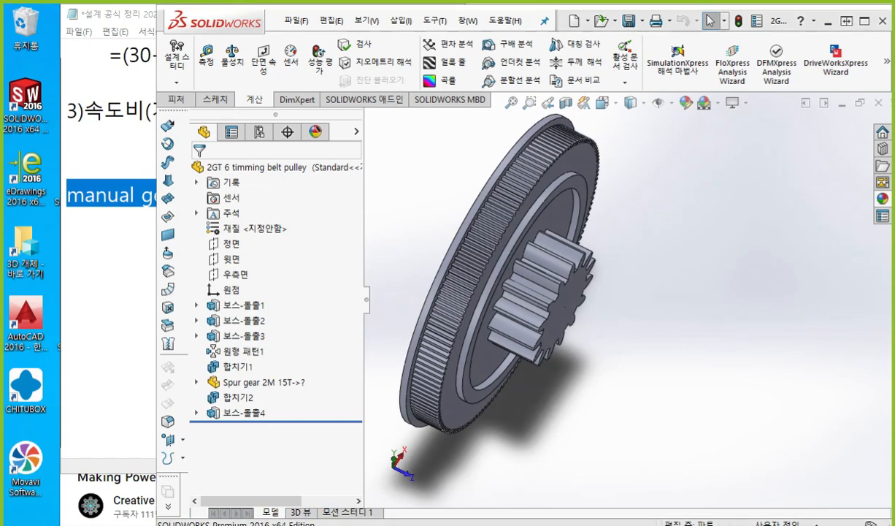
# Step: Switch back to the manual generater assembly, draw a red pen outline labelled 28 beside the plate strip, and clear it
pyautogui.click(541, 475)
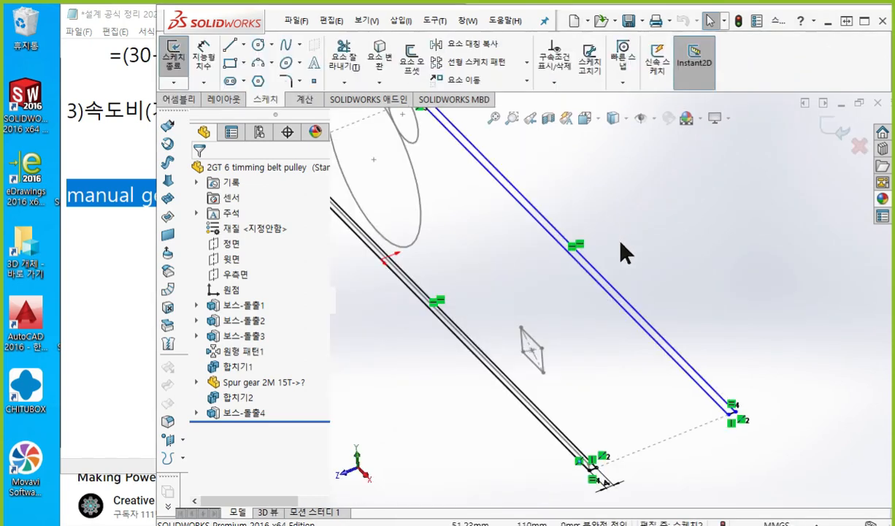
pyautogui.keyDown('ctrl'); pyautogui.moveTo(592, 296); pyautogui.dragTo(636, 315, button='middle'); pyautogui.keyUp('ctrl')
pyautogui.press('F12')
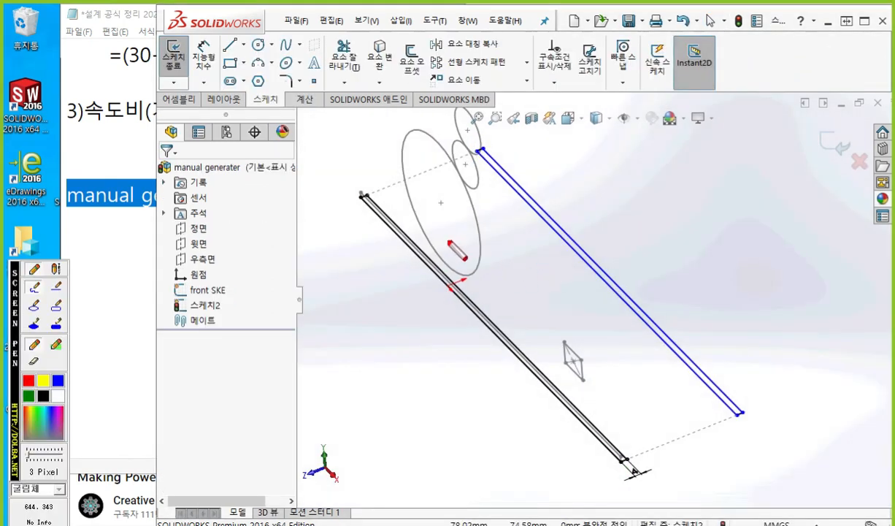
pyautogui.moveTo(447, 242)
pyautogui.mouseDown()
pyautogui.moveTo(514, 317)
pyautogui.moveTo(546, 291)
pyautogui.moveTo(480, 234)
pyautogui.moveTo(464, 251)
pyautogui.moveTo(504, 248)
pyautogui.moveTo(484, 286)
pyautogui.mouseUp()
pyautogui.moveTo(437, 219)
pyautogui.mouseDown()
pyautogui.moveTo(476, 233)
pyautogui.moveTo(468, 223)
pyautogui.mouseUp()
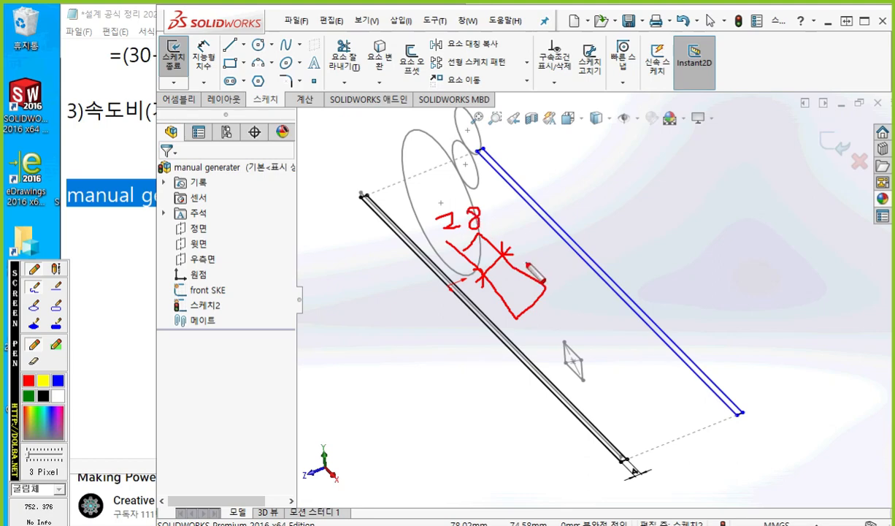
pyautogui.press('Escape')
# Step: Outline a red pen rectangle behind the plate strip at the large circle and mark its inside with an X
pyautogui.moveTo(514, 271)
pyautogui.keyDown('ctrl'); pyautogui.mouseDown(button='middle')
pyautogui.moveTo(524, 285)
pyautogui.moveTo(542, 257)
pyautogui.moveTo(533, 311)
pyautogui.moveTo(550, 301)
pyautogui.moveTo(619, 326)
pyautogui.moveTo(568, 306)
pyautogui.moveTo(554, 328)
pyautogui.moveTo(570, 313)
pyautogui.moveTo(535, 300)
pyautogui.mouseUp(button='middle'); pyautogui.keyUp('ctrl')
pyautogui.press('F12')
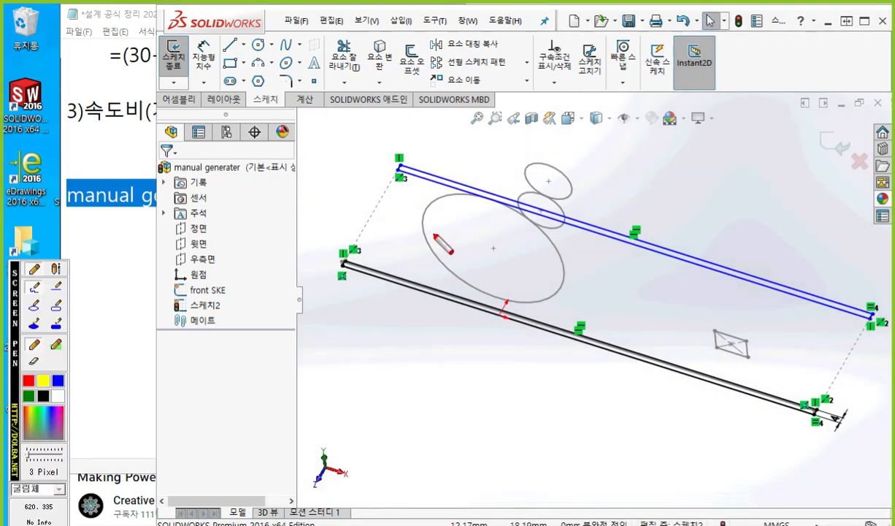
pyautogui.moveTo(436, 236)
pyautogui.mouseDown()
pyautogui.moveTo(416, 267)
pyautogui.moveTo(520, 315)
pyautogui.moveTo(545, 274)
pyautogui.moveTo(437, 237)
pyautogui.mouseUp()
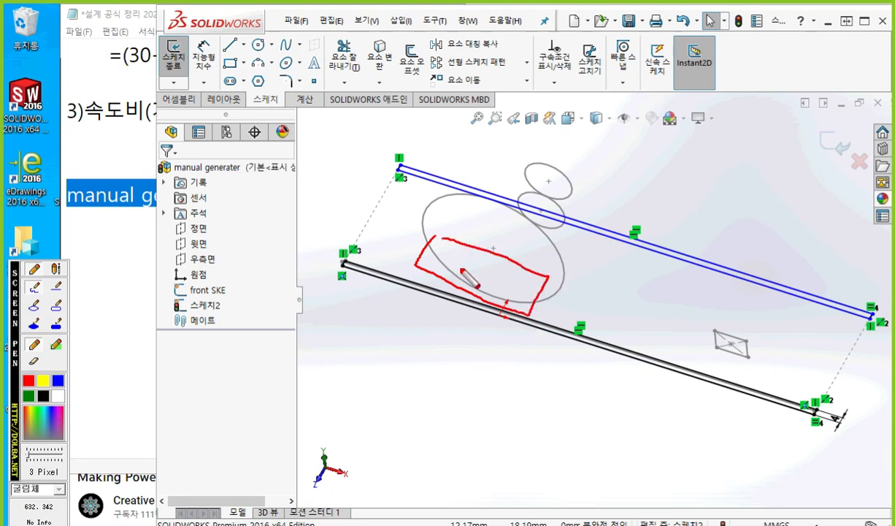
pyautogui.moveTo(485, 269); pyautogui.dragTo(470, 283)
pyautogui.moveTo(469, 266); pyautogui.dragTo(483, 280)
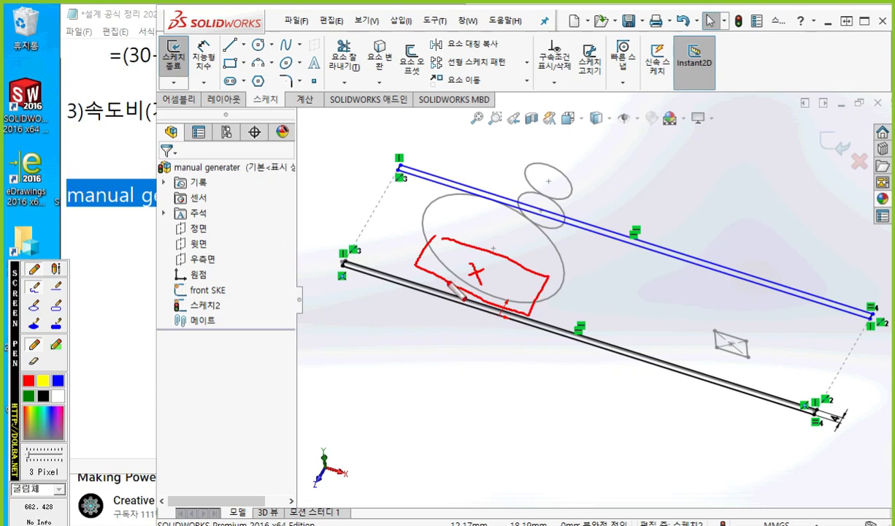
# Step: Clear the pen marks and sketch a center rectangle about 46 by 21 mm over the large circle, behind the front plate strip
pyautogui.press('F12')
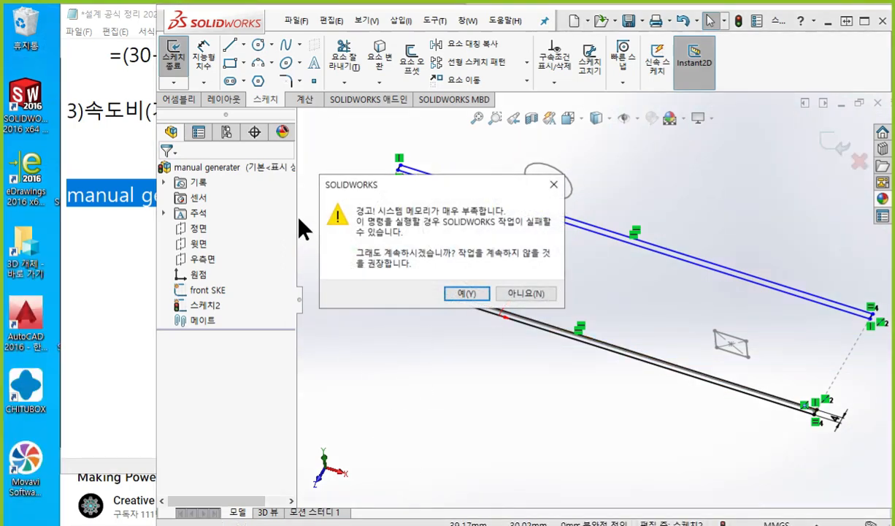
pyautogui.click(466, 293)
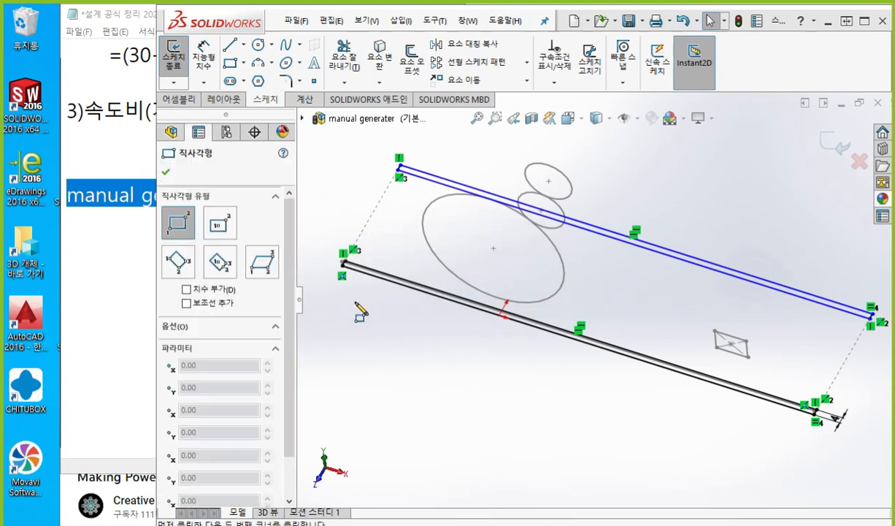
pyautogui.click(234, 235)
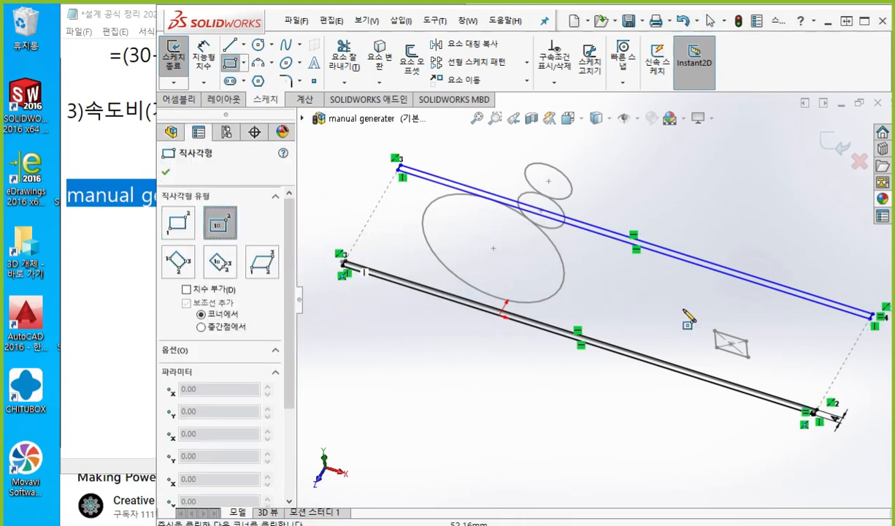
pyautogui.click(479, 278)
pyautogui.click(521, 277)
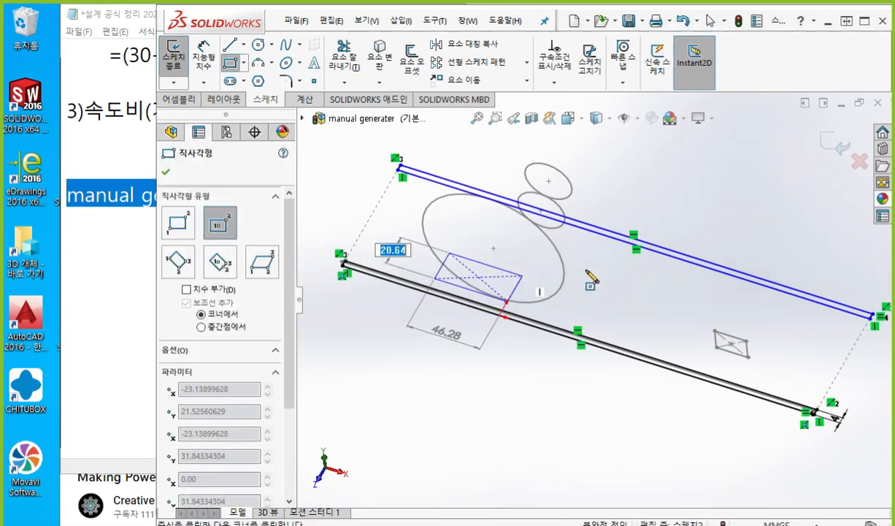
# Step: Dimension the new rectangle's short side to 28 mm
pyautogui.rightClick(597, 281)
pyautogui.click(589, 282)
pyautogui.scroll(-5, 513, 326)
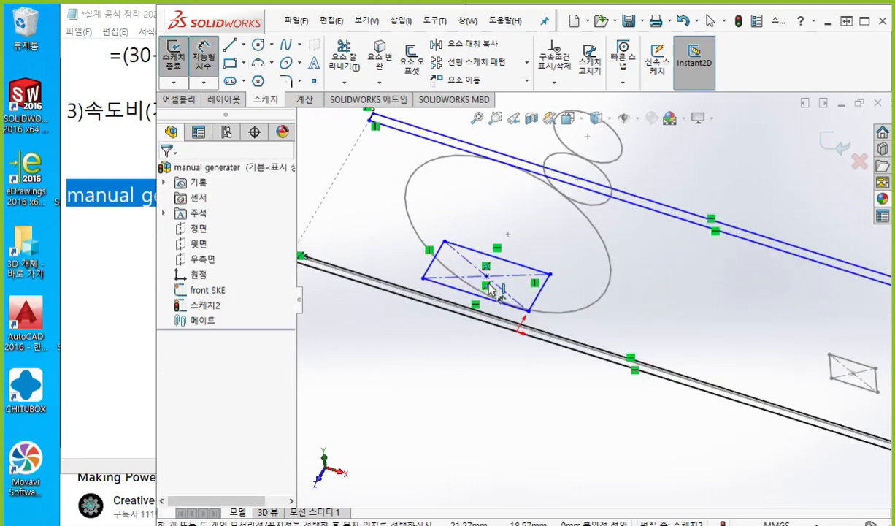
pyautogui.moveTo(520, 314); pyautogui.dragTo(543, 261)
pyautogui.click(607, 311)
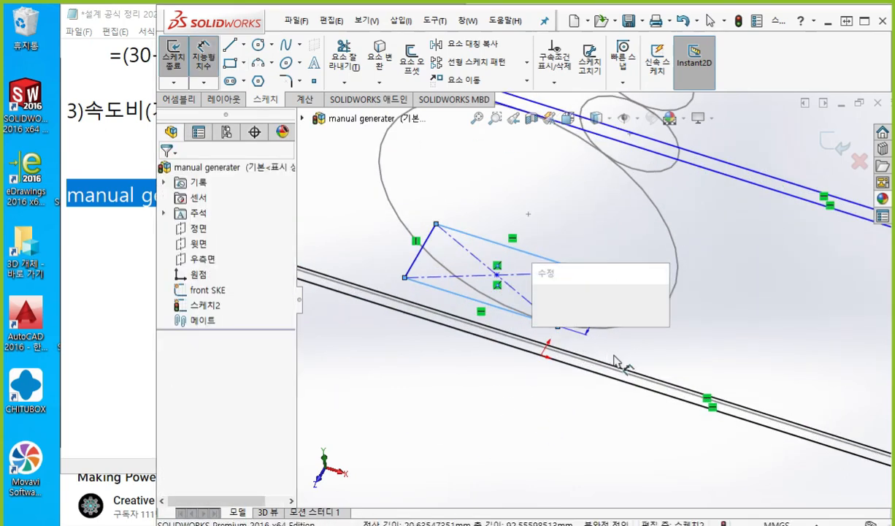
pyautogui.write('28')
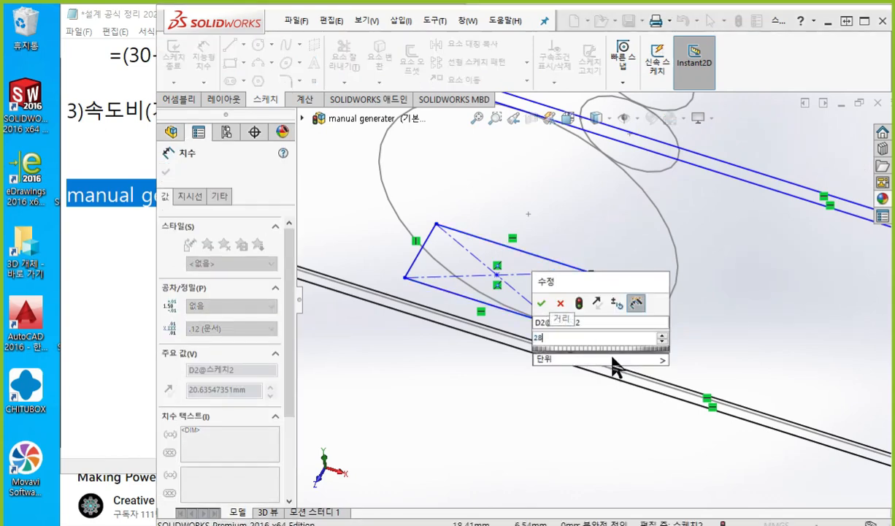
pyautogui.press('Return')
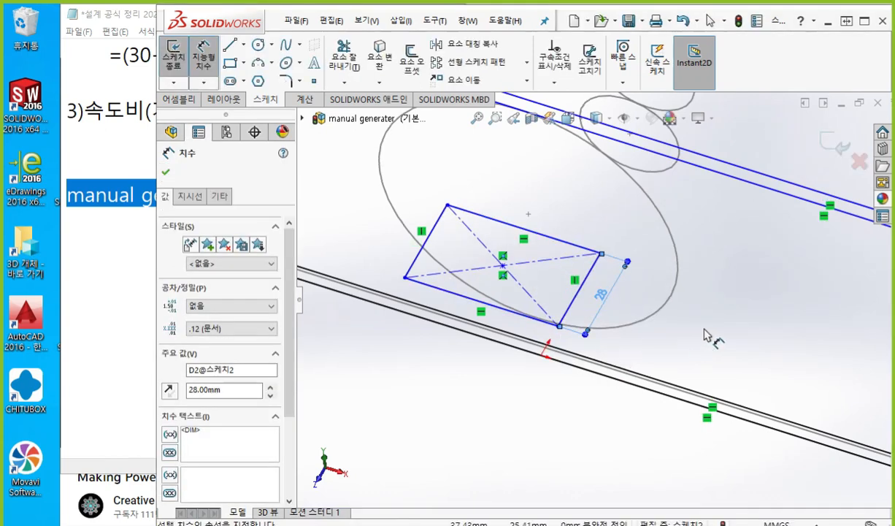
pyautogui.click(706, 337)
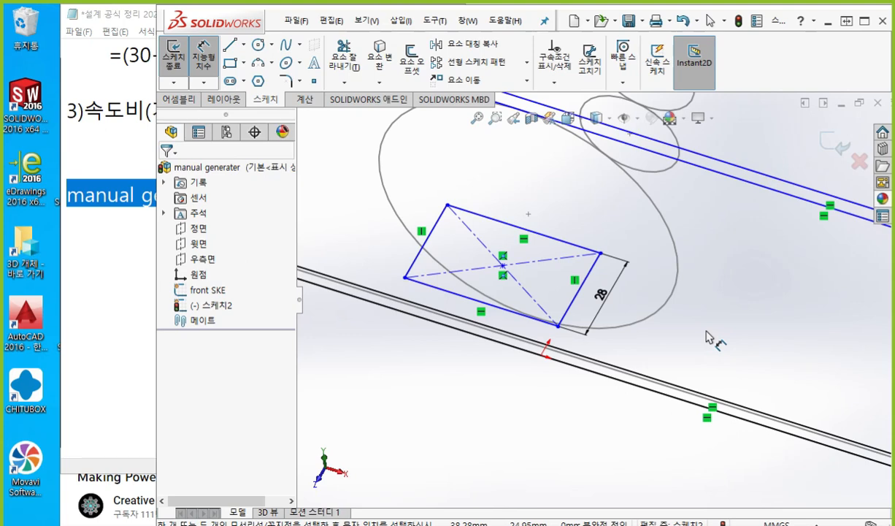
# Step: Dimension the rectangle's width between its two short sides to 90 mm
pyautogui.click(422, 250)
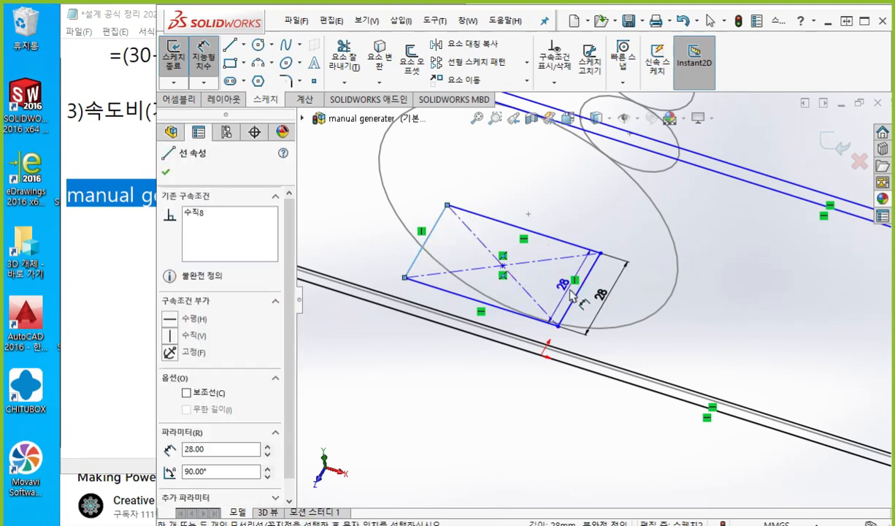
pyautogui.click(574, 295)
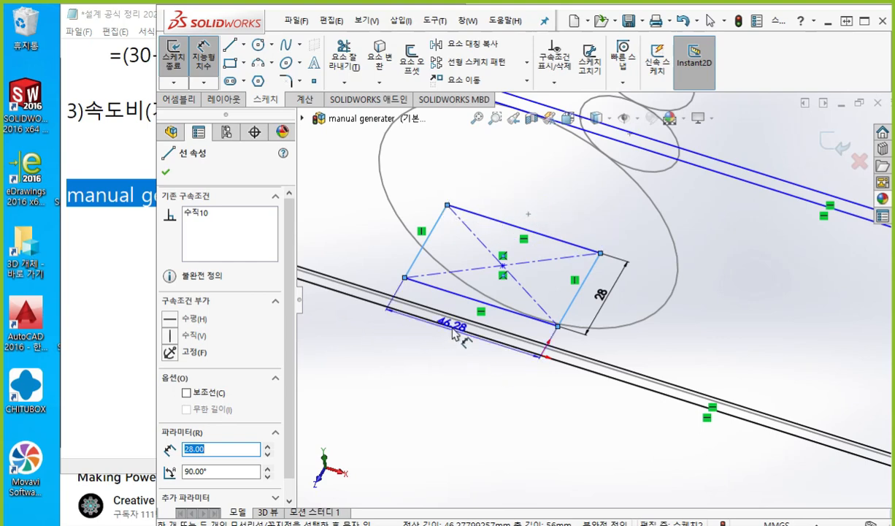
pyautogui.keyDown('ctrl'); pyautogui.moveTo(465, 313); pyautogui.dragTo(475, 290, button='middle'); pyautogui.keyUp('ctrl')
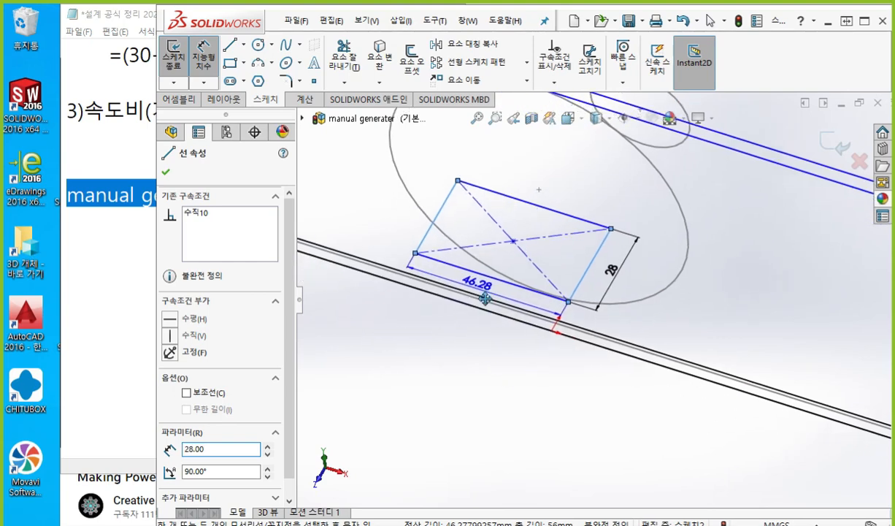
pyautogui.click(480, 327)
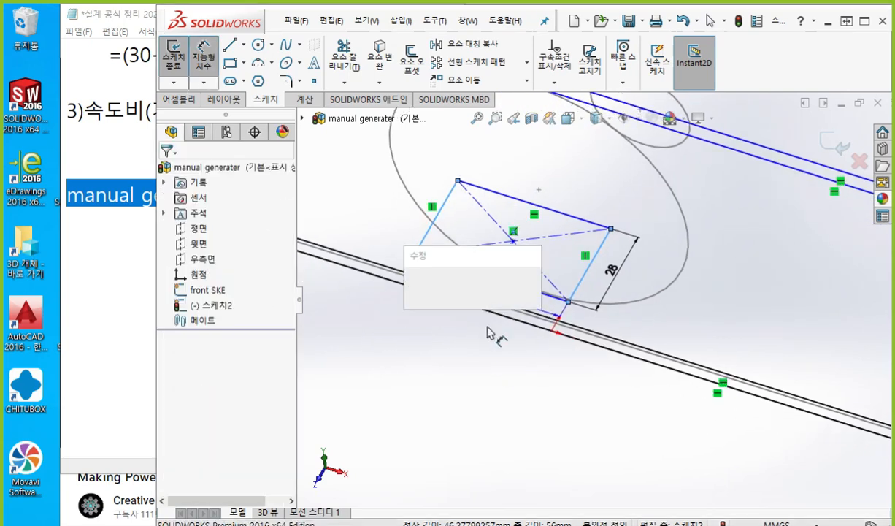
pyautogui.write('90')
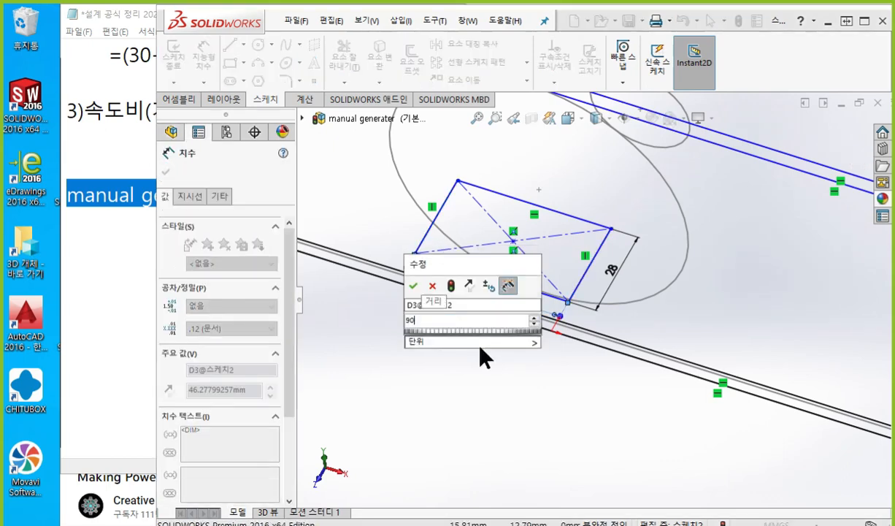
pyautogui.press('Return')
# Step: Add the prefix "PCD2=" to the rectangle's 90 mm dimension text
pyautogui.keyDown('ctrl'); pyautogui.moveTo(511, 383); pyautogui.dragTo(473, 352, button='middle'); pyautogui.keyUp('ctrl')
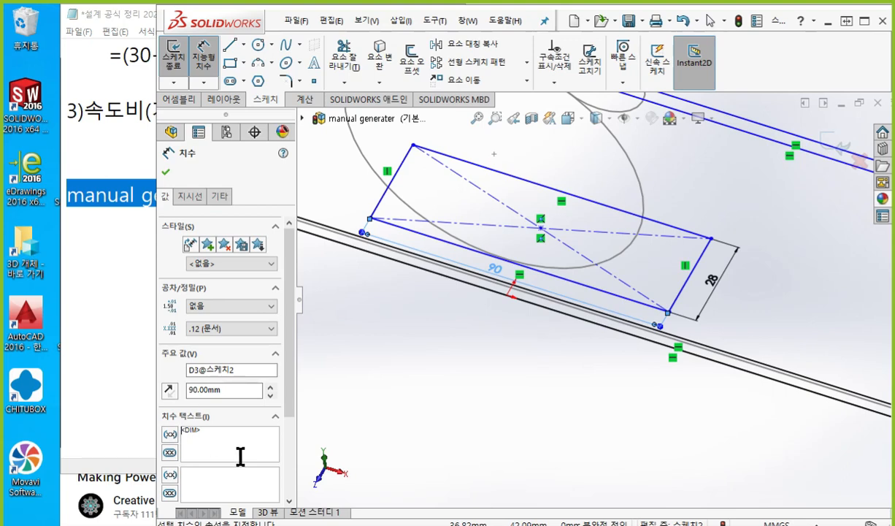
pyautogui.write('PCD')
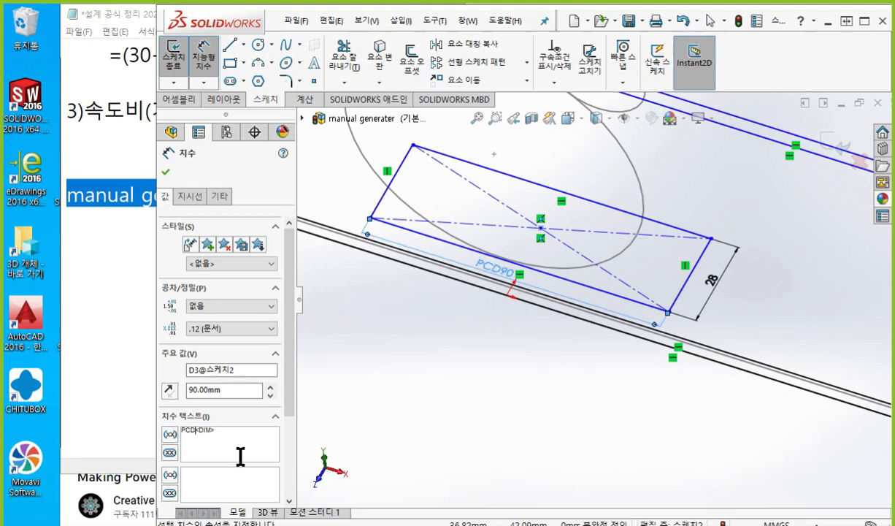
pyautogui.write('2=')
pyautogui.click(476, 378)
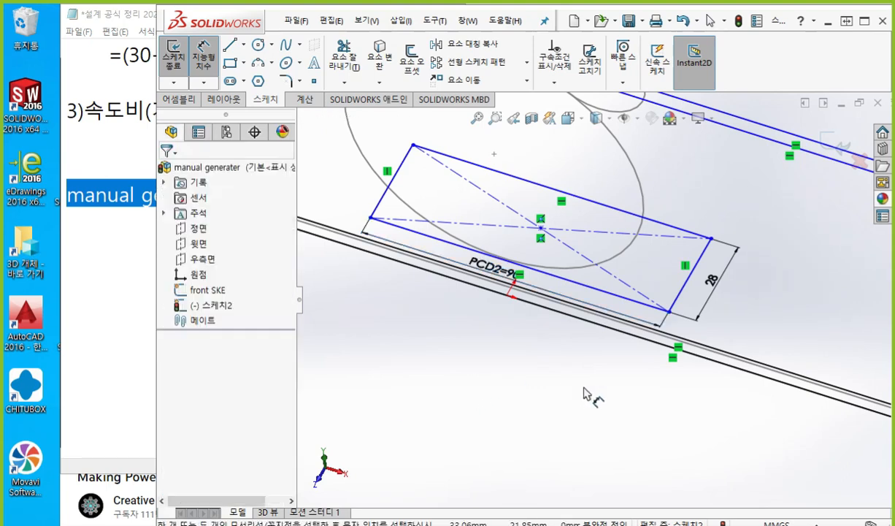
# Step: Move the PCD2 dimension to clear space in front of the plate strip and leave the dimension command
pyautogui.moveTo(583, 387); pyautogui.dragTo(521, 372, button='middle')
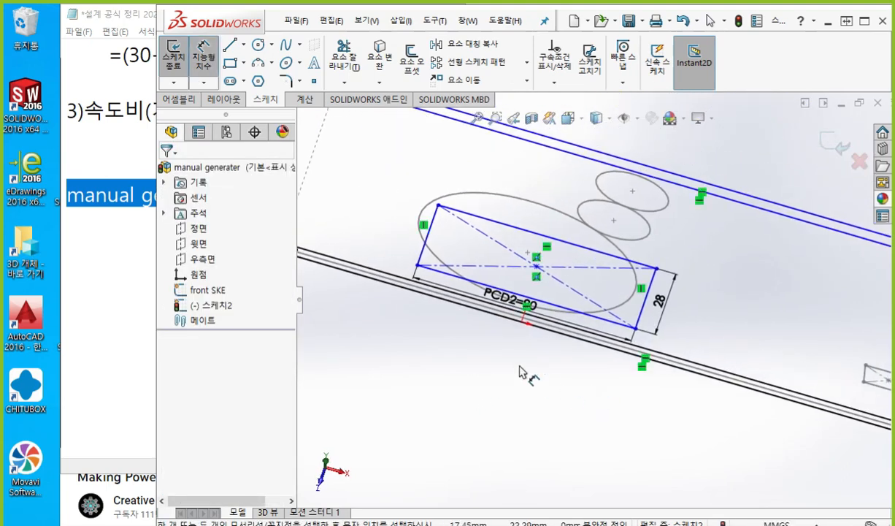
pyautogui.click(500, 315)
pyautogui.moveTo(500, 316); pyautogui.dragTo(504, 358)
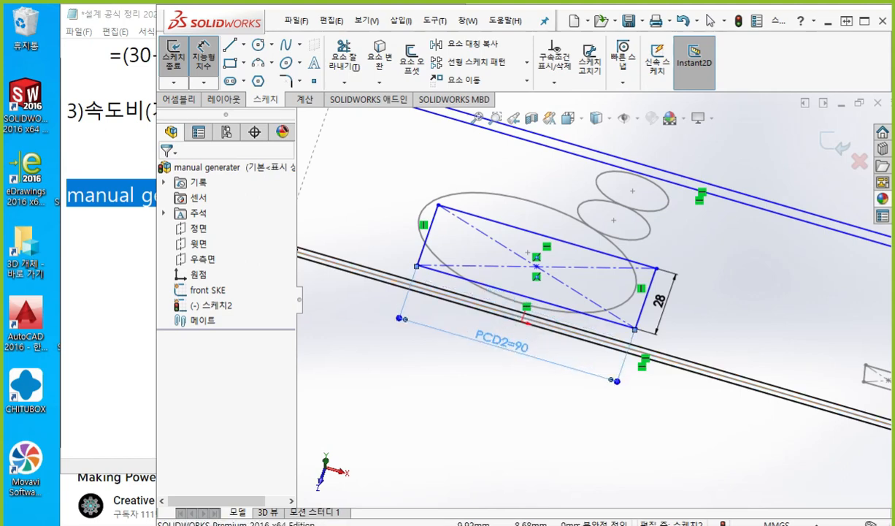
pyautogui.click(584, 435)
pyautogui.press('Escape')
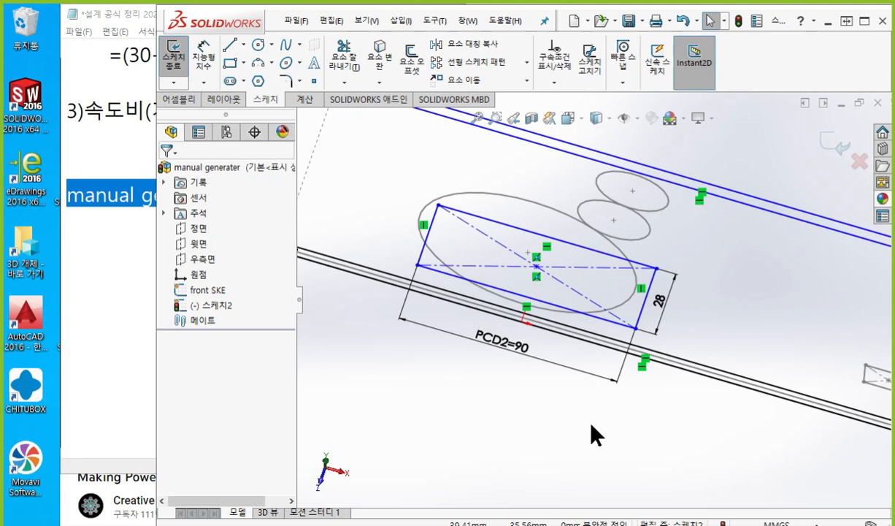
# Step: Switch to the generator video in the browser, mark the gap between gear and white bracket with two red pen lines, and return to the assembly
pyautogui.hotkey('alt', 'Tab')
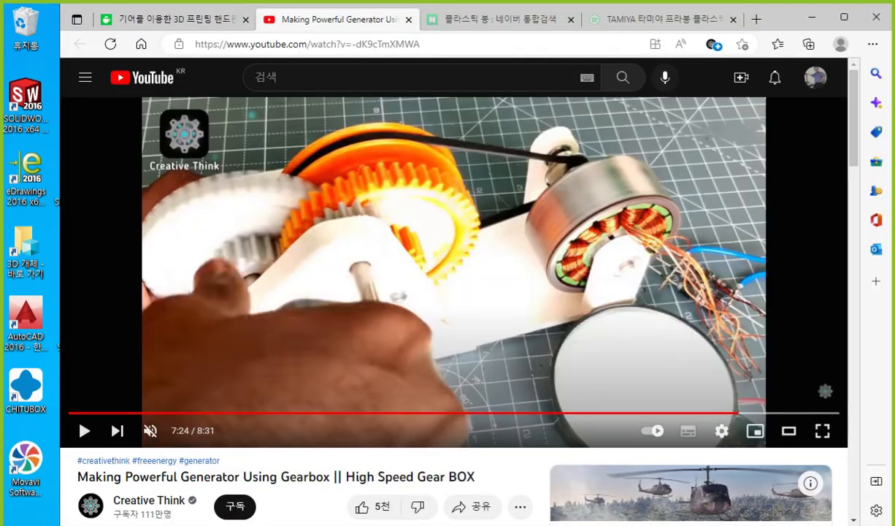
pyautogui.press('F12')
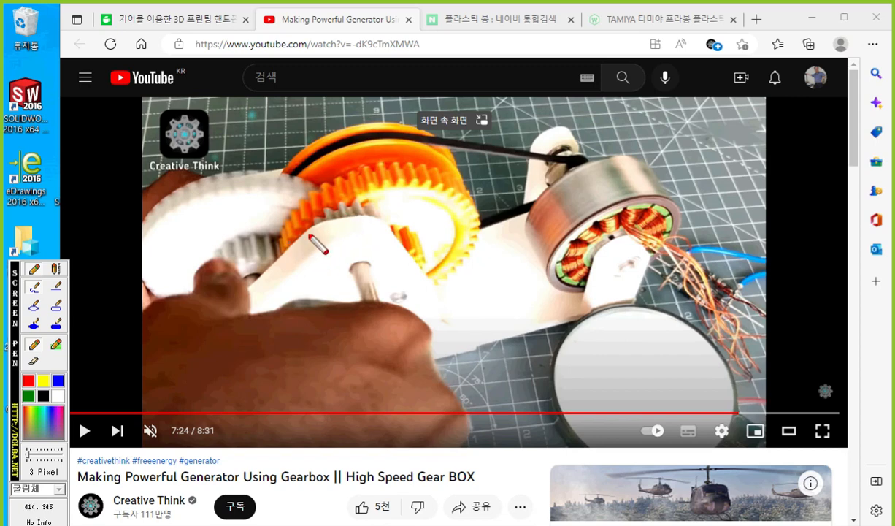
pyautogui.moveTo(293, 236); pyautogui.dragTo(378, 215)
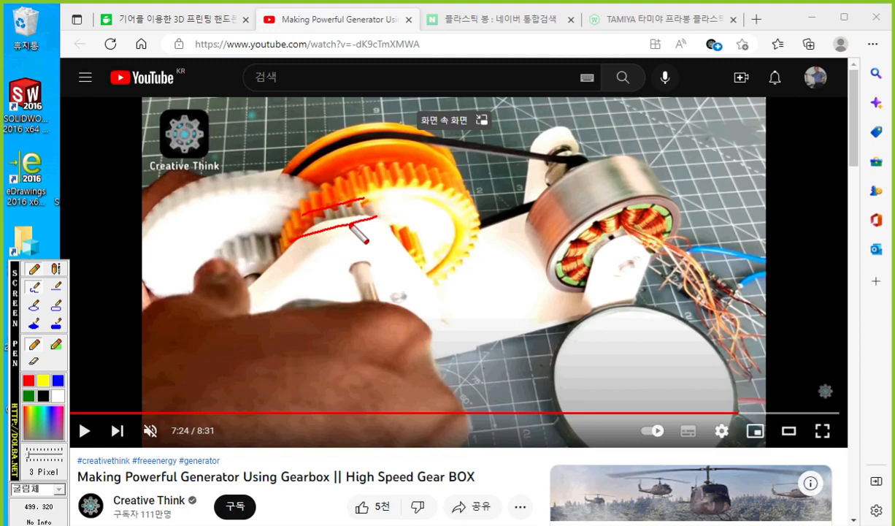
pyautogui.press('Escape')
pyautogui.click(812, 18)
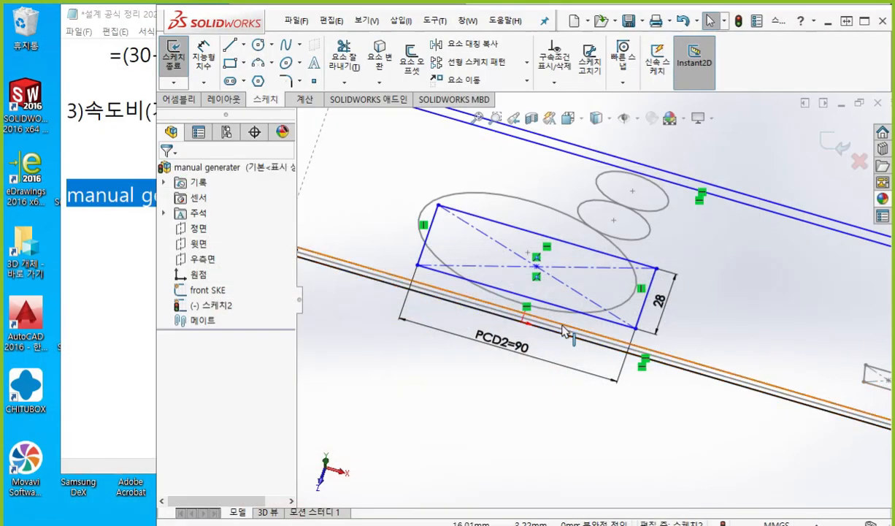
# Step: Dimension the gap between the rectangle's front edge and the front plate strip's inner edge to 1 mm
pyautogui.rightClick(649, 413)
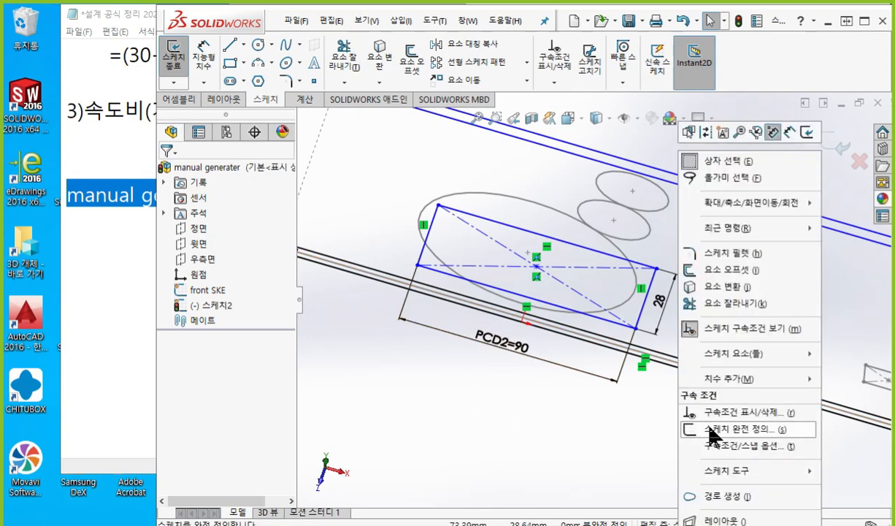
pyautogui.click(803, 133)
pyautogui.click(617, 335)
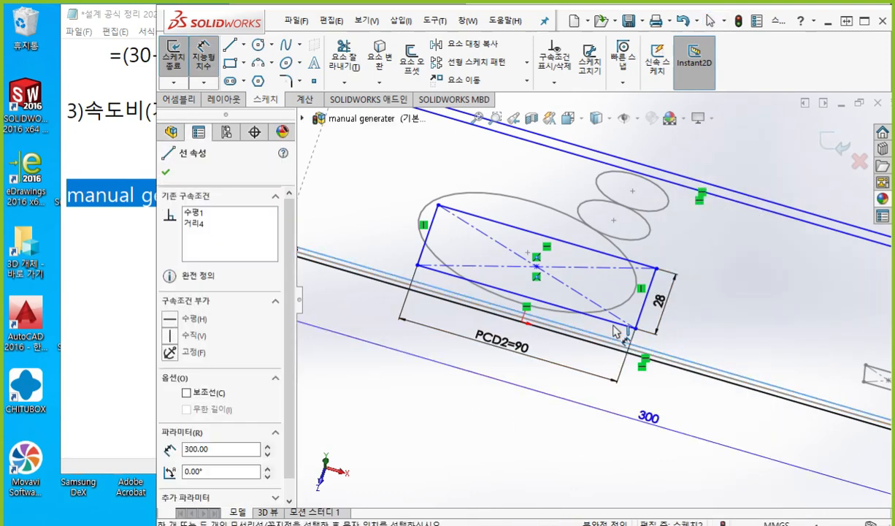
pyautogui.click(616, 323)
pyautogui.scroll(2, 672, 346)
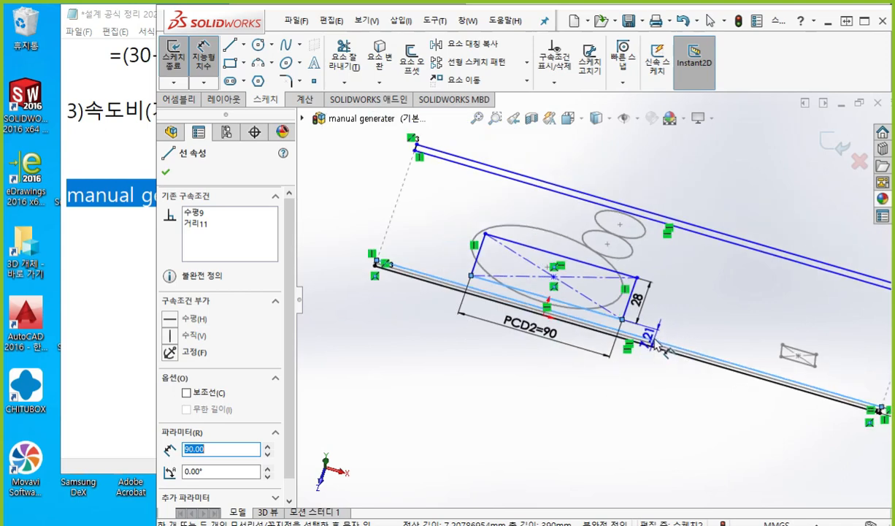
pyautogui.scroll(-5, 661, 349)
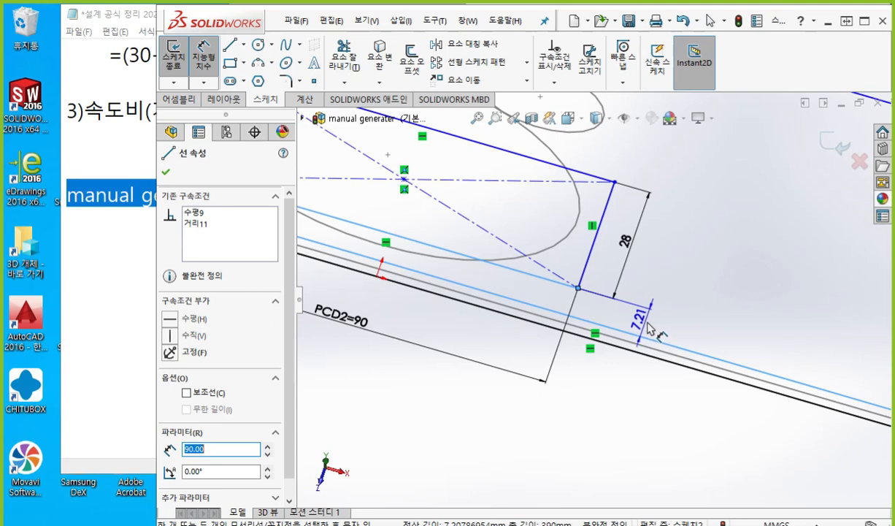
pyautogui.click(647, 329)
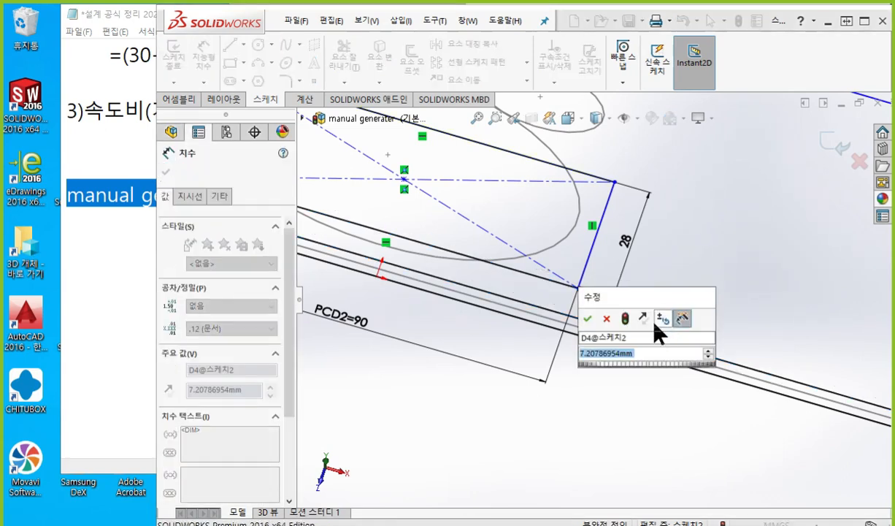
pyautogui.press('Return')
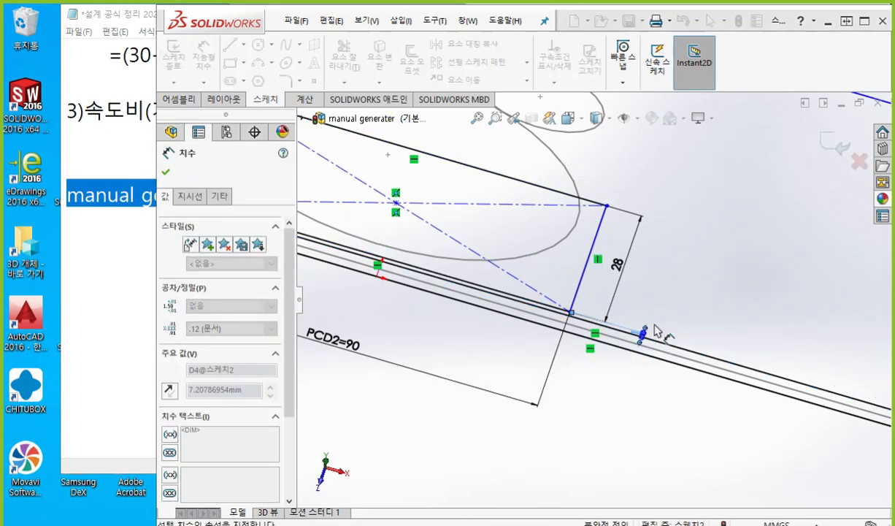
pyautogui.click(697, 293)
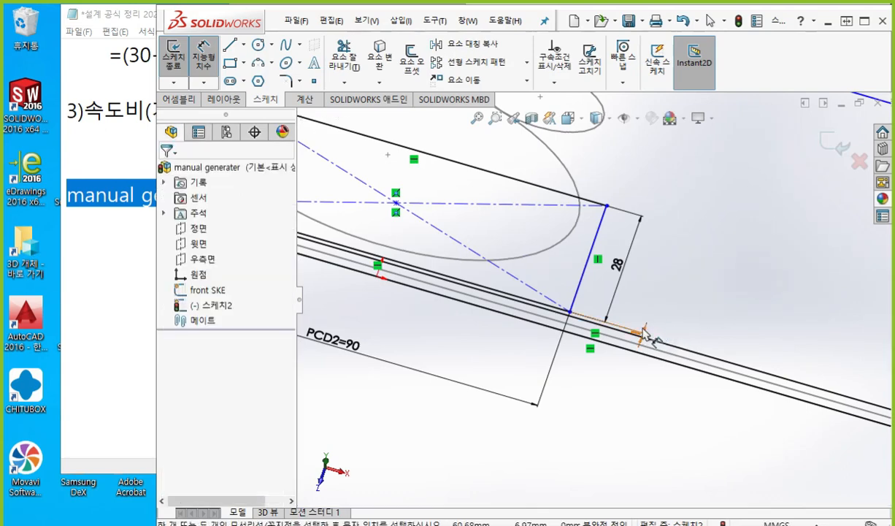
# Step: Add the prefix "간격 = " to the 1 mm gap dimension and place its text behind the strip beside the 28 mm dimension
pyautogui.click(640, 333)
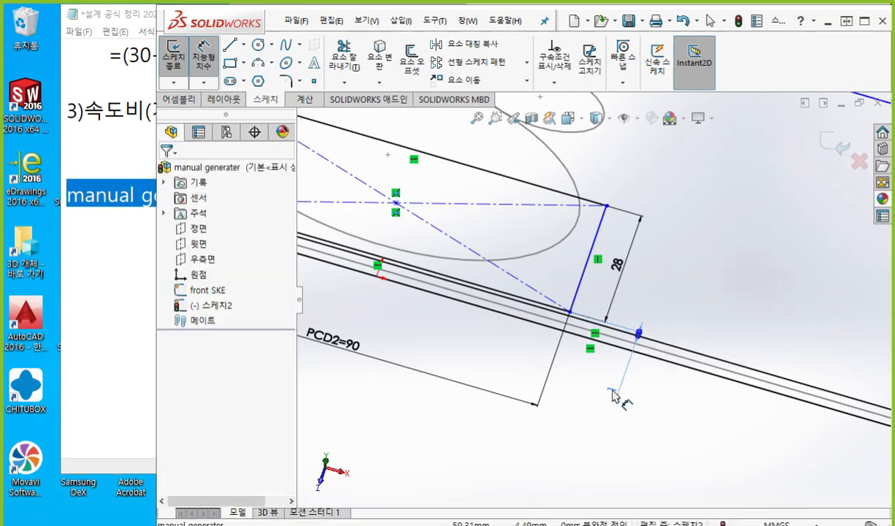
pyautogui.click(613, 395)
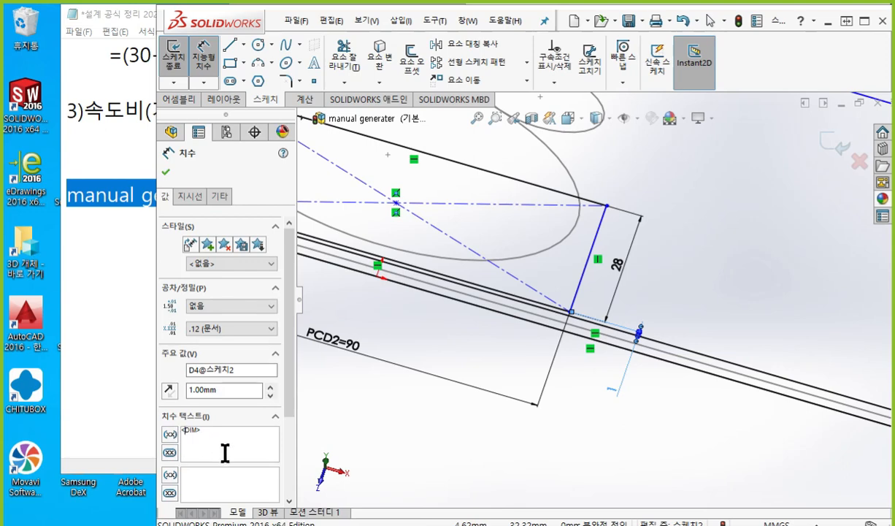
pyautogui.write('모')
pyautogui.write(' =')
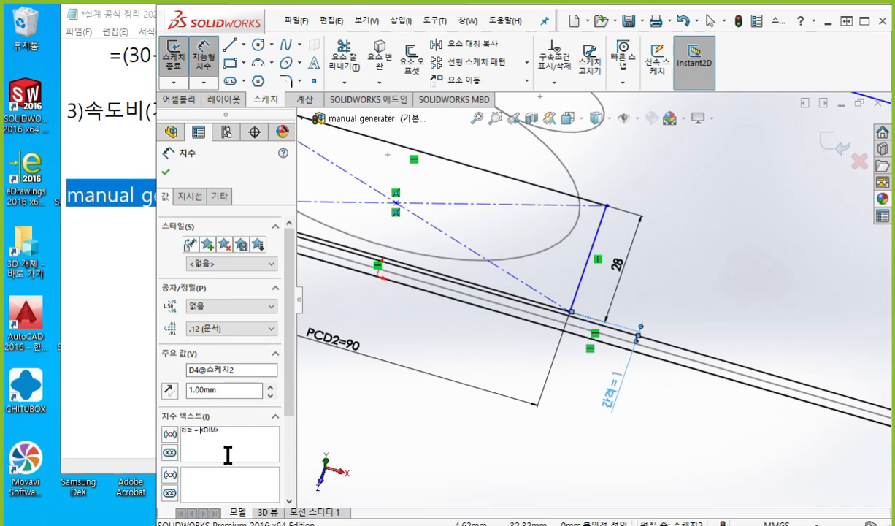
pyautogui.click(665, 428)
pyautogui.keyDown('ctrl'); pyautogui.moveTo(612, 407); pyautogui.dragTo(656, 420, button='middle'); pyautogui.keyUp('ctrl')
pyautogui.moveTo(665, 407); pyautogui.dragTo(723, 298)
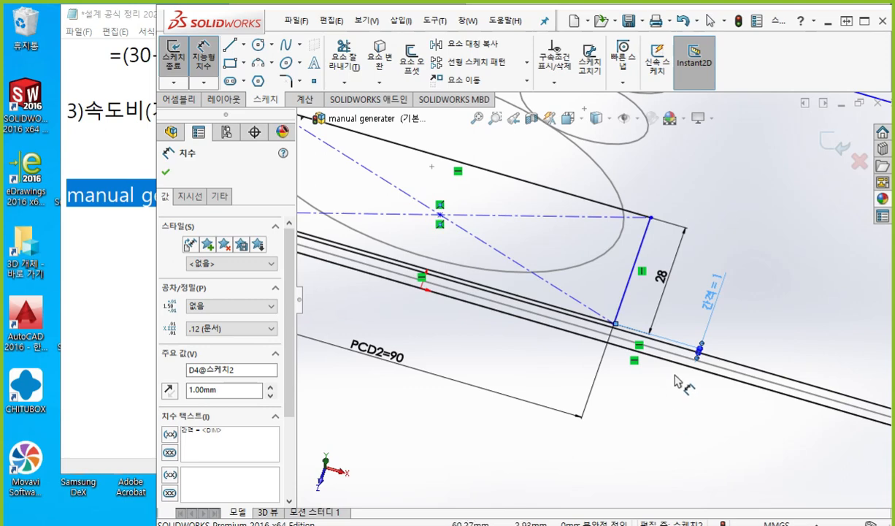
# Step: Leave the dimension command, mark the 90 by 28 mm rectangle's centre point with a red pen cross, and clear the mark
pyautogui.click(667, 422)
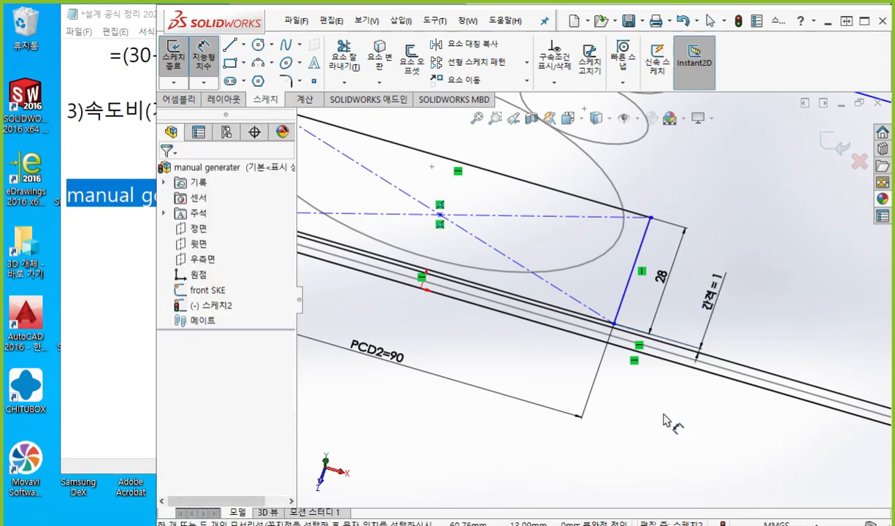
pyautogui.press('Escape')
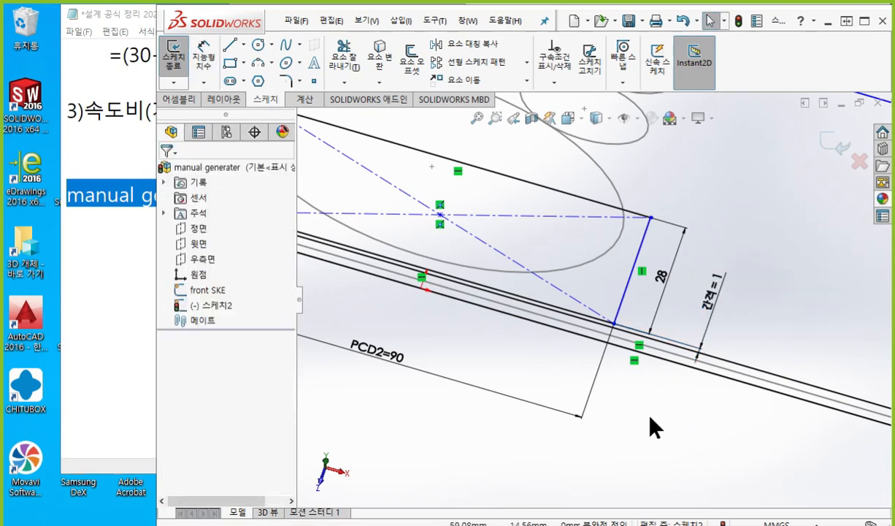
pyautogui.scroll(2, 650, 416)
pyautogui.keyDown('ctrl'); pyautogui.moveTo(649, 416); pyautogui.dragTo(728, 434, button='middle'); pyautogui.keyUp('ctrl')
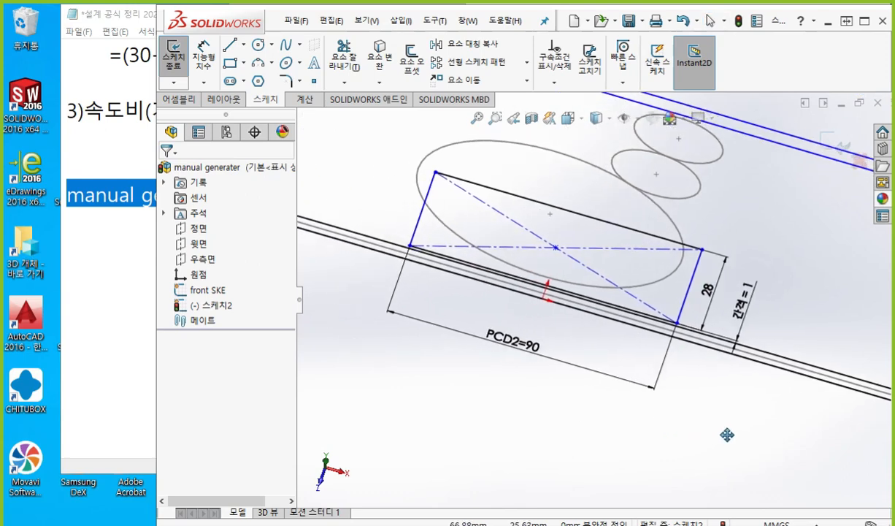
pyautogui.press('F12')
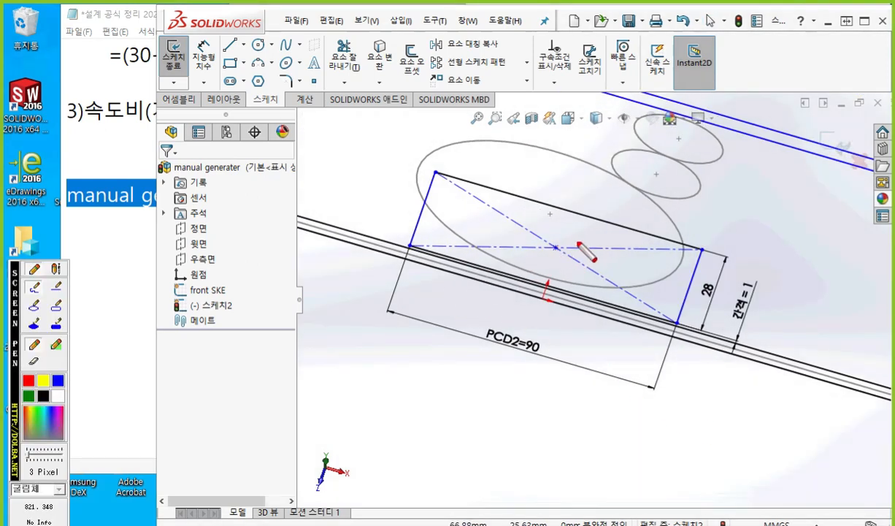
pyautogui.moveTo(573, 238)
pyautogui.mouseDown()
pyautogui.moveTo(549, 256)
pyautogui.moveTo(562, 257)
pyautogui.mouseUp()
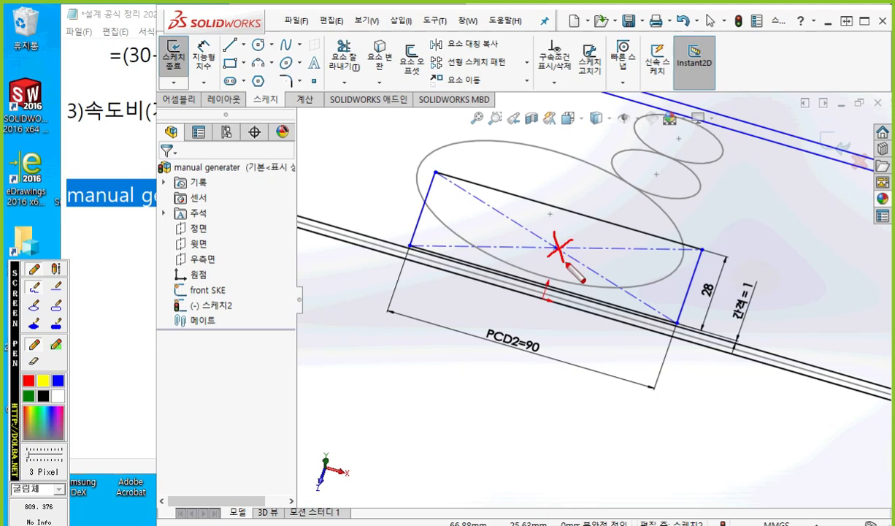
pyautogui.press('Escape')
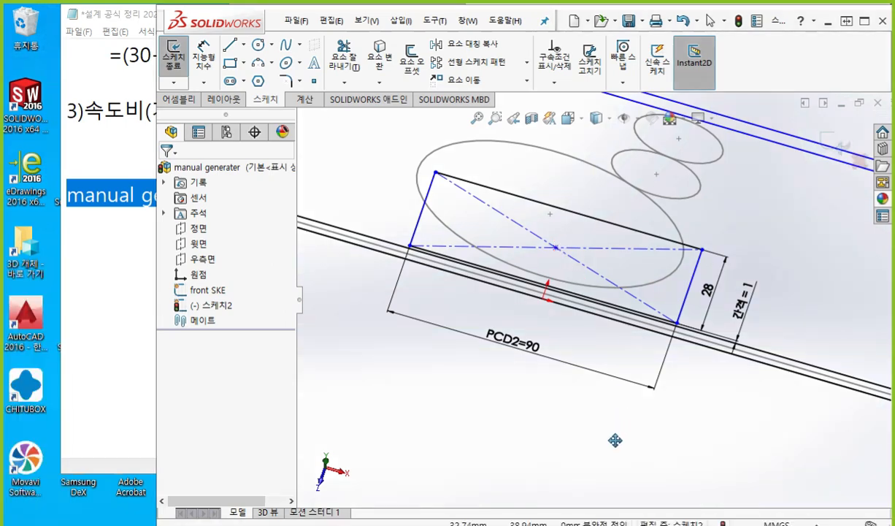
# Step: From the front, mark the large circle's centre and the origin with red pen crosses, number the circle's centre 1, and clear the marks
pyautogui.moveTo(616, 440)
pyautogui.keyDown('ctrl'); pyautogui.mouseDown(button='middle')
pyautogui.moveTo(621, 380)
pyautogui.moveTo(621, 402)
pyautogui.moveTo(605, 340)
pyautogui.moveTo(631, 280)
pyautogui.moveTo(592, 282)
pyautogui.moveTo(608, 291)
pyautogui.moveTo(604, 284)
pyautogui.mouseUp(button='middle'); pyautogui.keyUp('ctrl')
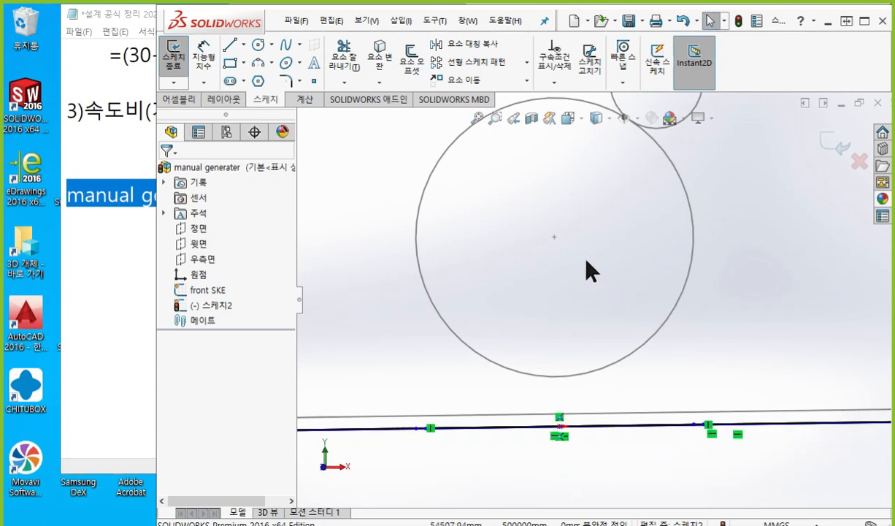
pyautogui.press('F9')
pyautogui.moveTo(576, 219); pyautogui.dragTo(542, 253)
pyautogui.moveTo(537, 220); pyautogui.dragTo(576, 255)
pyautogui.moveTo(579, 406); pyautogui.dragTo(544, 444)
pyautogui.moveTo(546, 402); pyautogui.dragTo(580, 444)
pyautogui.moveTo(596, 210); pyautogui.dragTo(598, 250)
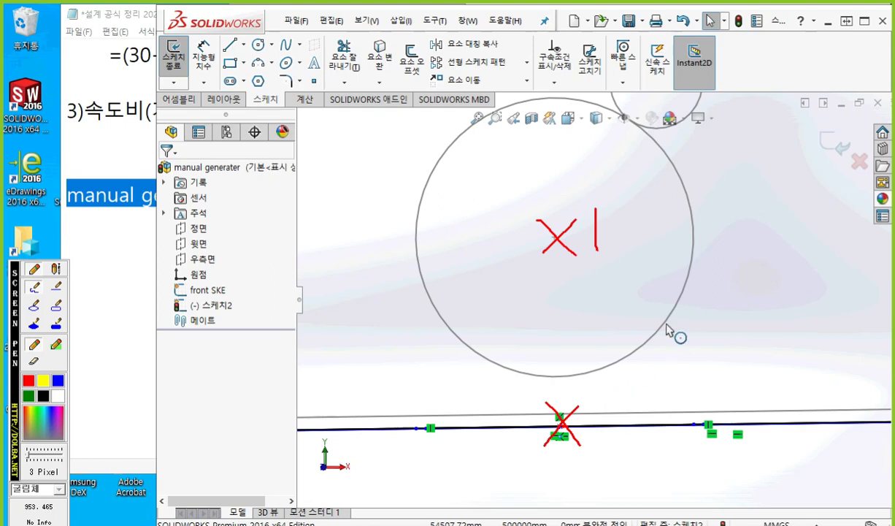
pyautogui.press('F9')
# Step: Add a vertical relation between the assembly origin and the rectangle's centre point
pyautogui.moveTo(659, 304)
pyautogui.mouseDown(button='middle')
pyautogui.moveTo(650, 401)
pyautogui.moveTo(617, 313)
pyautogui.mouseUp(button='middle')
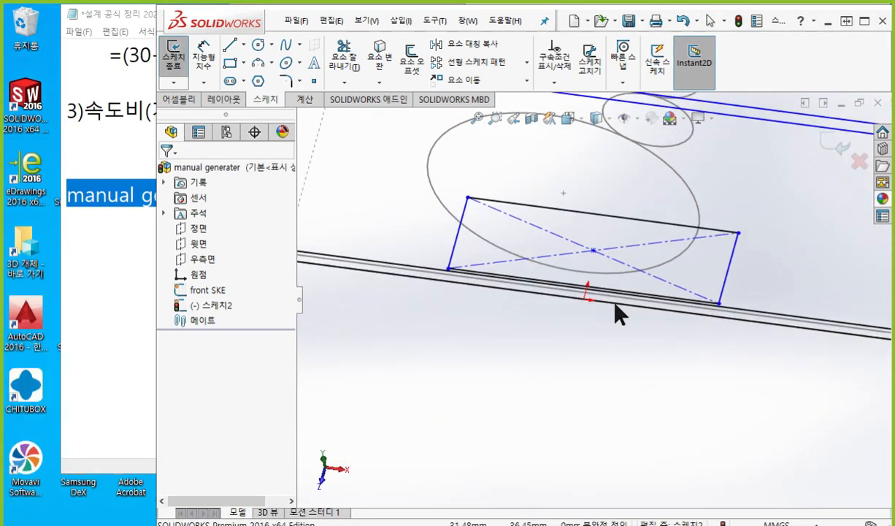
pyautogui.click(593, 250)
pyautogui.click(635, 425)
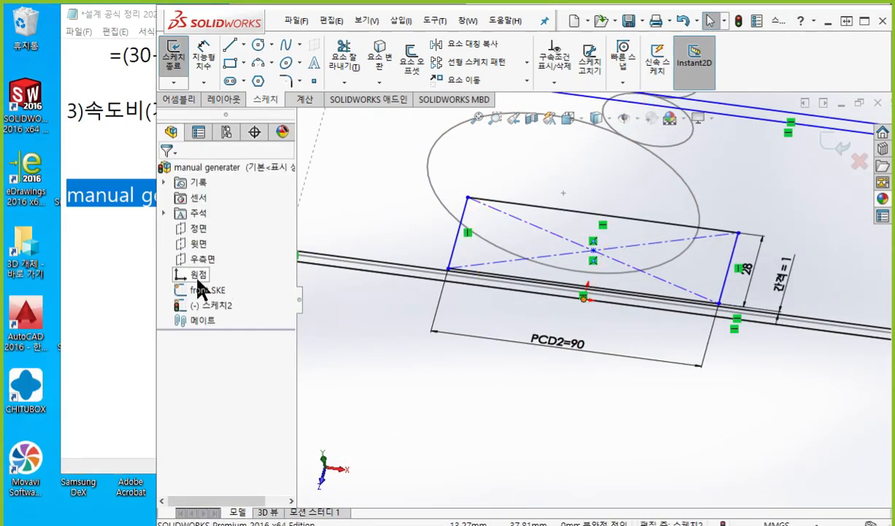
pyautogui.click(196, 276)
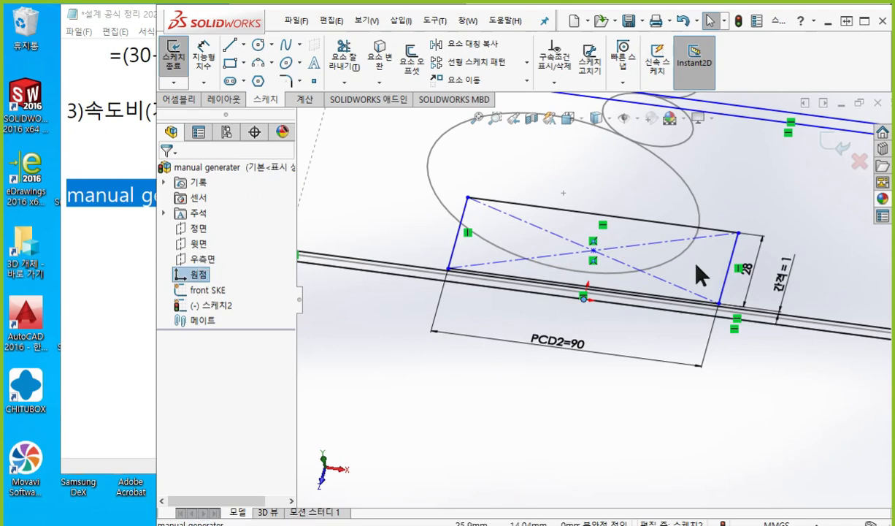
pyautogui.keyDown('ctrl'); pyautogui.click(594, 251); pyautogui.keyUp('ctrl')
pyautogui.click(652, 194)
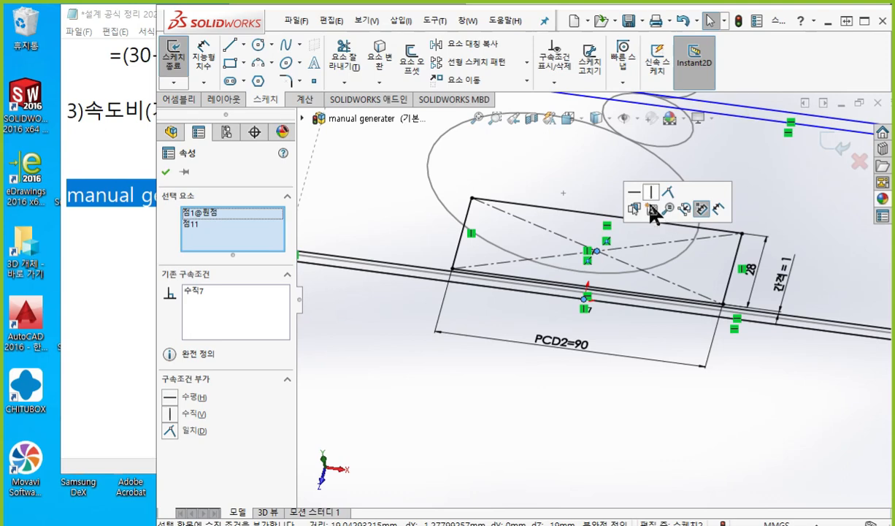
pyautogui.click(637, 438)
# Step: Switch to the generator video in the browser and label the white gear 90 and z45 and its small pinion z15 in red pen
pyautogui.moveTo(652, 352)
pyautogui.keyDown('ctrl'); pyautogui.mouseDown(button='middle')
pyautogui.moveTo(587, 414)
pyautogui.moveTo(676, 390)
pyautogui.moveTo(691, 420)
pyautogui.moveTo(682, 414)
pyautogui.moveTo(680, 429)
pyautogui.moveTo(682, 344)
pyautogui.moveTo(685, 390)
pyautogui.moveTo(681, 352)
pyautogui.moveTo(686, 369)
pyautogui.mouseUp(button='middle'); pyautogui.keyUp('ctrl')
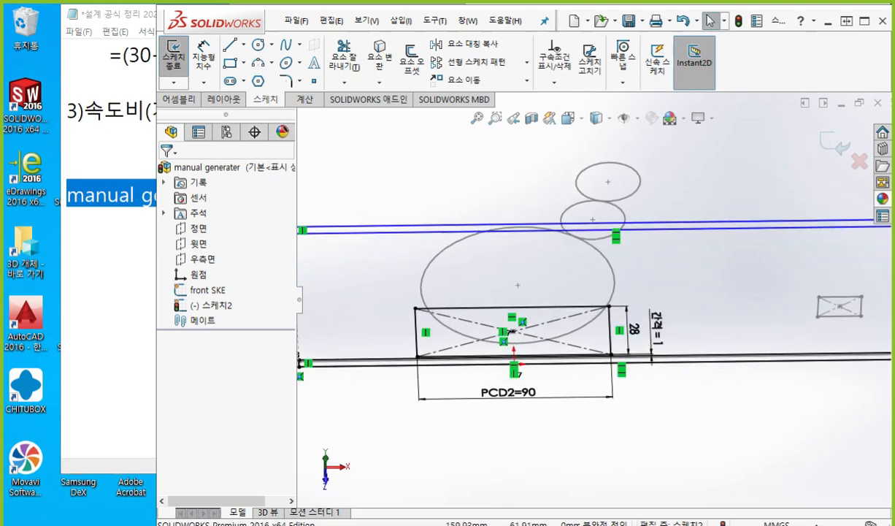
pyautogui.hotkey('alt', 'Tab')
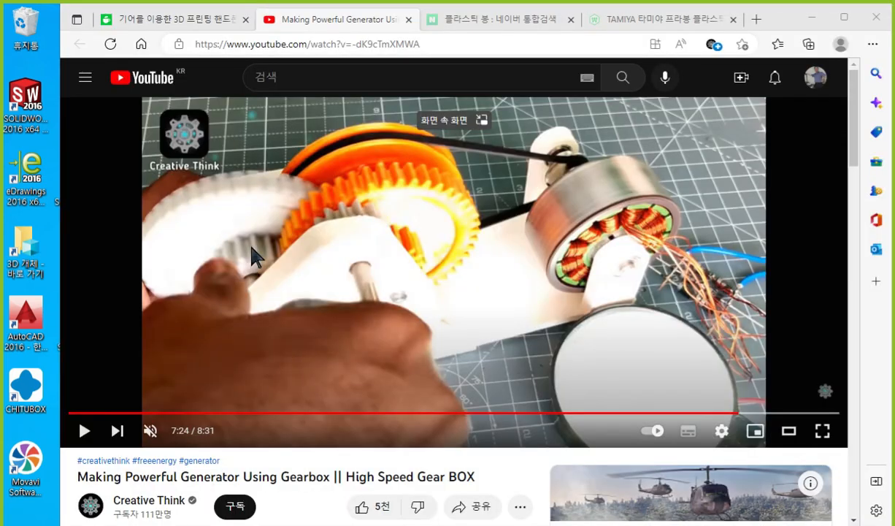
pyautogui.press('F12')
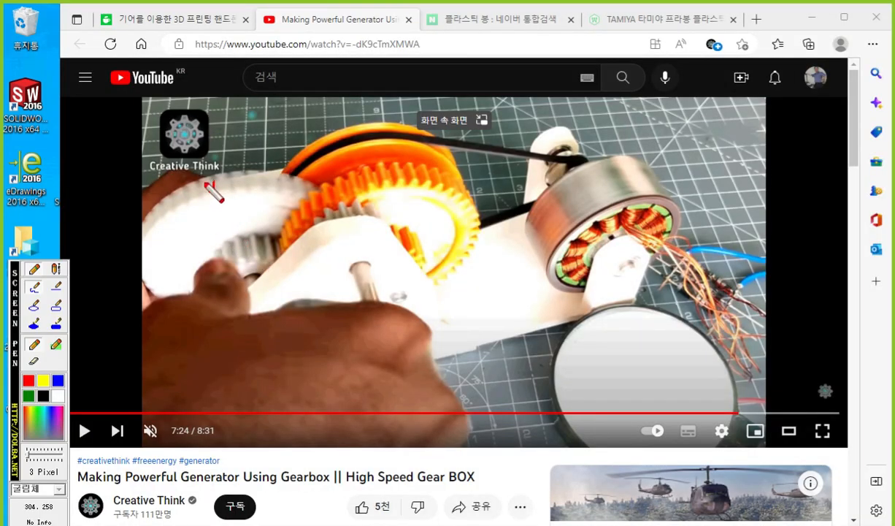
pyautogui.moveTo(212, 184)
pyautogui.mouseDown()
pyautogui.moveTo(206, 207)
pyautogui.moveTo(228, 205)
pyautogui.moveTo(232, 184)
pyautogui.mouseUp()
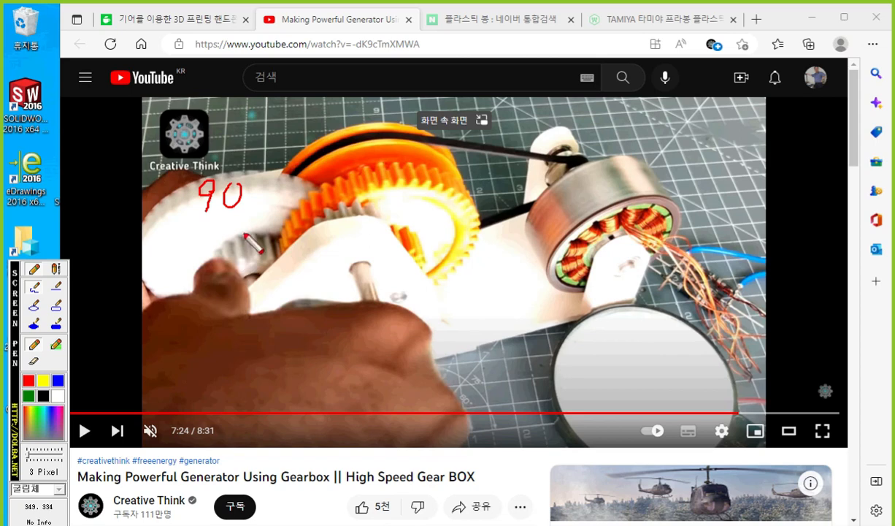
pyautogui.moveTo(244, 236)
pyautogui.mouseDown()
pyautogui.moveTo(240, 268)
pyautogui.moveTo(258, 243)
pyautogui.moveTo(230, 256)
pyautogui.moveTo(235, 267)
pyautogui.mouseUp()
pyautogui.moveTo(146, 214)
pyautogui.mouseDown()
pyautogui.moveTo(144, 228)
pyautogui.moveTo(162, 227)
pyautogui.mouseUp()
pyautogui.moveTo(175, 204)
pyautogui.mouseDown()
pyautogui.moveTo(165, 222)
pyautogui.moveTo(182, 221)
pyautogui.moveTo(175, 228)
pyautogui.moveTo(203, 203)
pyautogui.mouseUp()
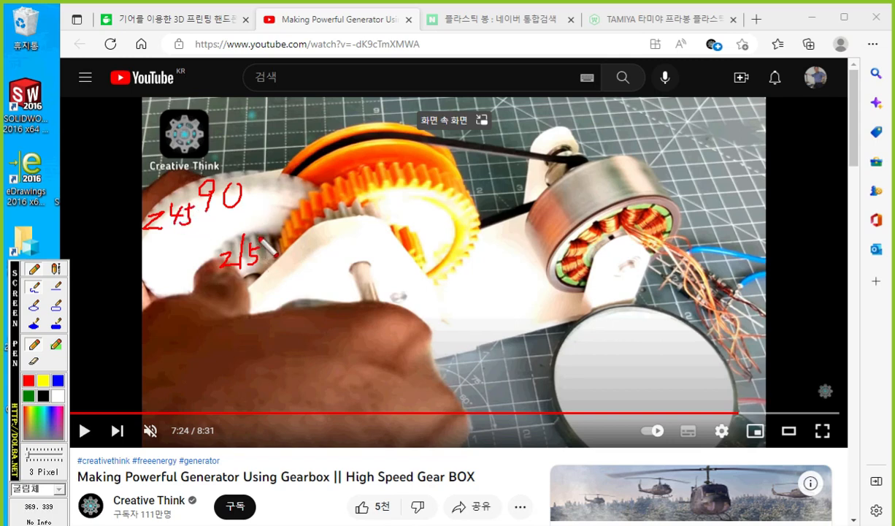
# Step: Mark the z15 pinion with an arrow, circle the second pinion, underline 90, clear the marks, and return to the SolidWorks assembly
pyautogui.moveTo(260, 268)
pyautogui.mouseDown()
pyautogui.moveTo(266, 280)
pyautogui.moveTo(268, 271)
pyautogui.mouseUp()
pyautogui.moveTo(353, 232)
pyautogui.mouseDown()
pyautogui.moveTo(358, 201)
pyautogui.moveTo(358, 233)
pyautogui.mouseUp()
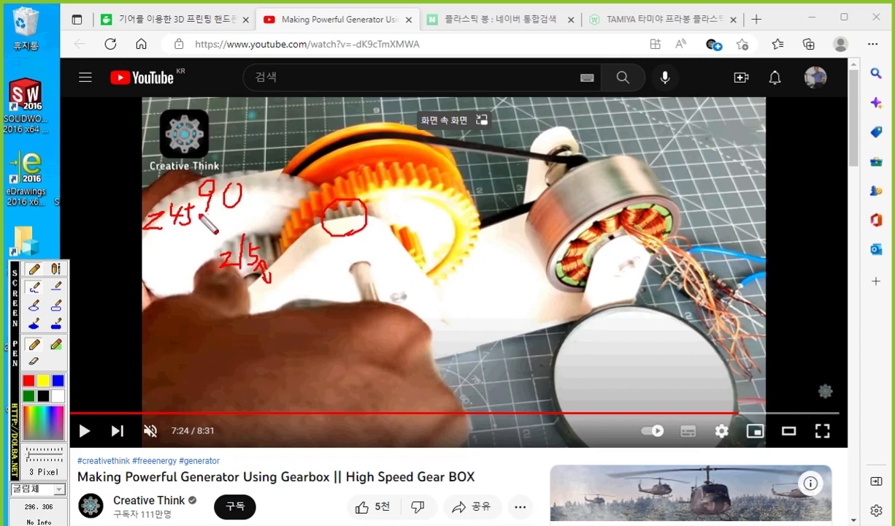
pyautogui.moveTo(188, 215); pyautogui.dragTo(248, 215)
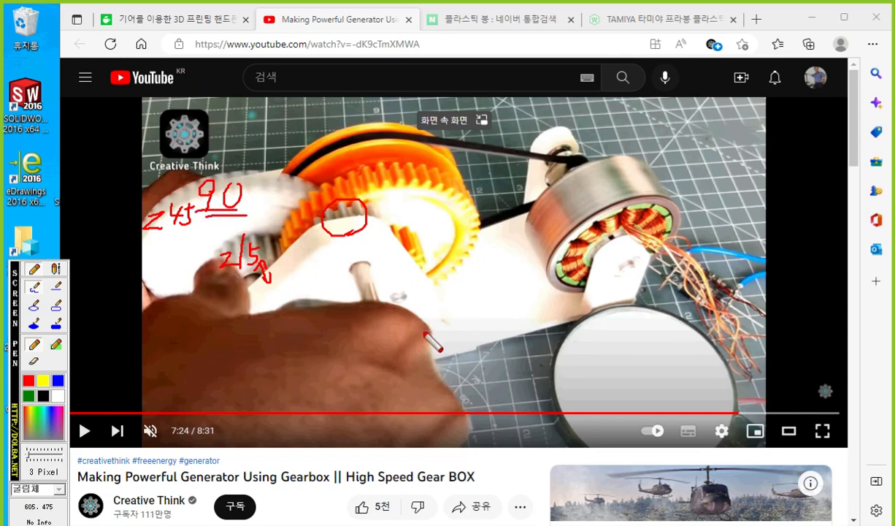
pyautogui.press('Escape')
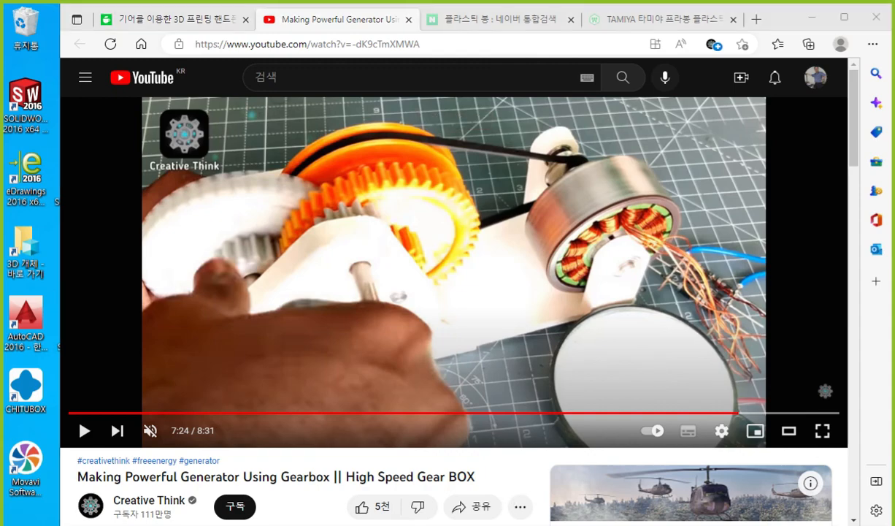
pyautogui.hotkey('alt', 'Tab')
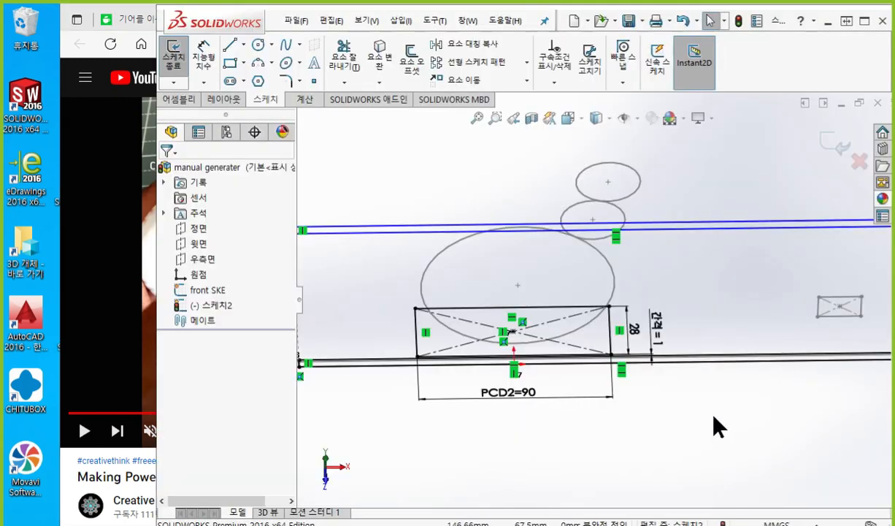
# Step: Delete the 1 mm gap dimension and move the rectangle away from the front plate strip, between the two strips
pyautogui.moveTo(656, 324); pyautogui.dragTo(664, 306)
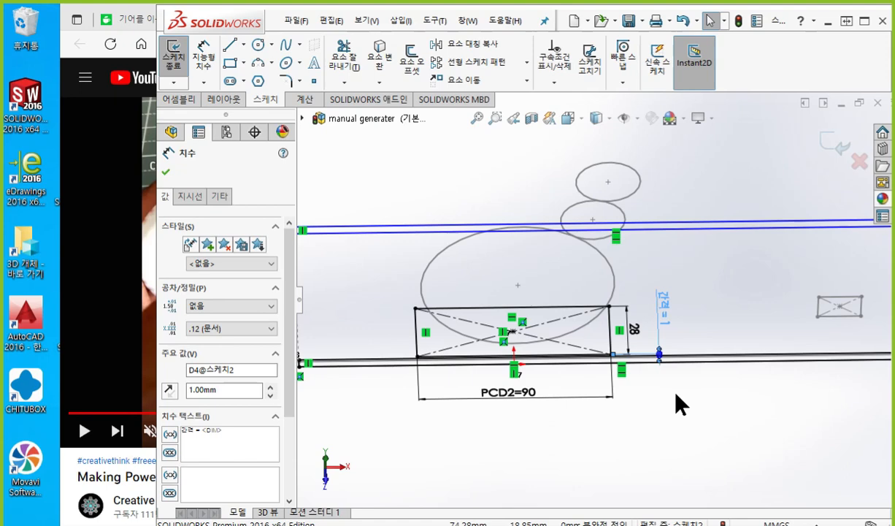
pyautogui.press('Delete')
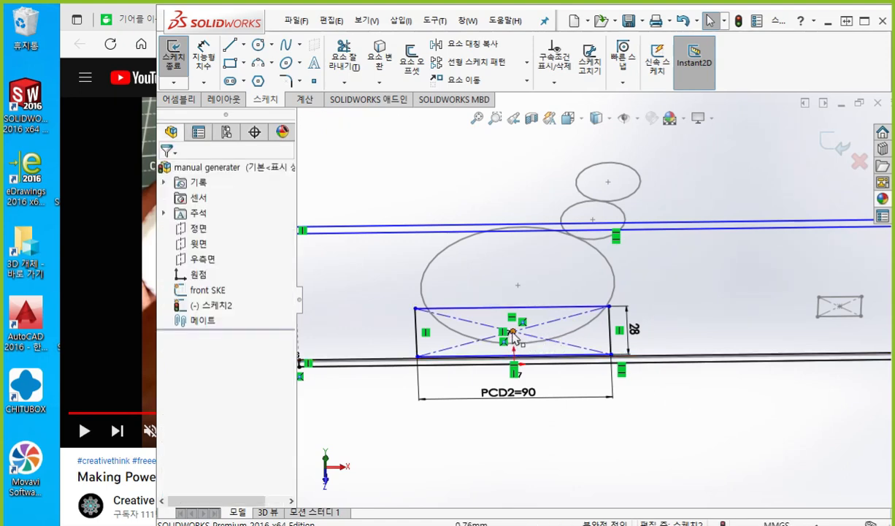
pyautogui.moveTo(517, 279)
pyautogui.mouseDown()
pyautogui.moveTo(515, 270)
pyautogui.moveTo(519, 296)
pyautogui.moveTo(512, 273)
pyautogui.mouseUp()
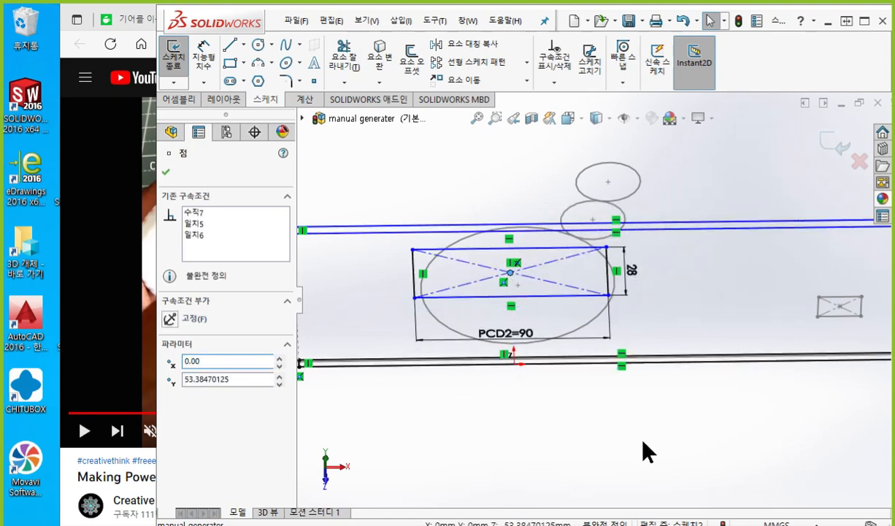
pyautogui.click(615, 421)
# Step: Outline a small rectangle in red pen in front of the large rectangle, number its opposite corners 1 and 2, and clear the marks
pyautogui.scroll(-2, 519, 304)
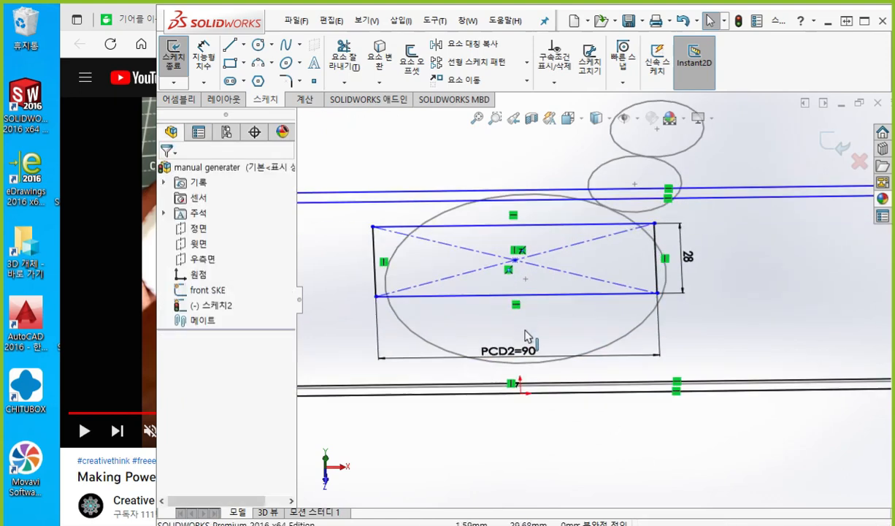
pyautogui.press('F12')
pyautogui.moveTo(475, 296)
pyautogui.mouseDown()
pyautogui.moveTo(484, 332)
pyautogui.moveTo(557, 332)
pyautogui.moveTo(557, 296)
pyautogui.mouseUp()
pyautogui.moveTo(471, 295); pyautogui.dragTo(553, 293)
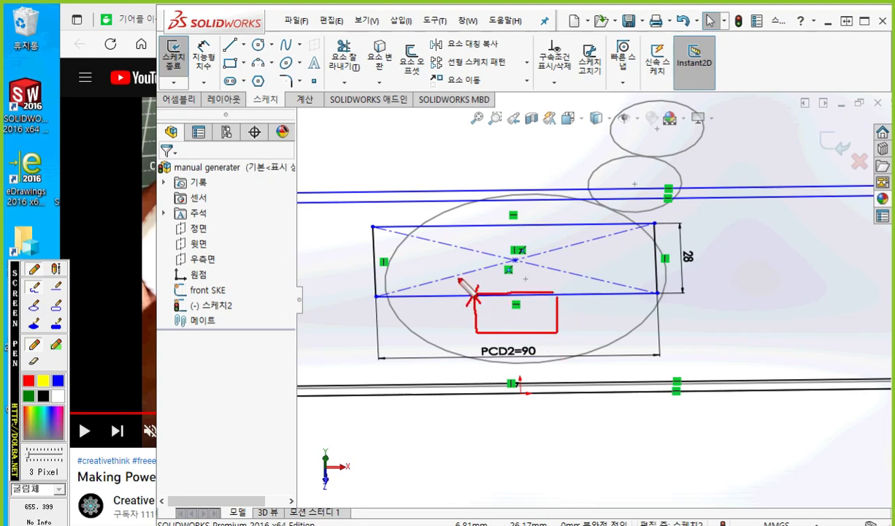
pyautogui.moveTo(459, 278); pyautogui.dragTo(459, 289)
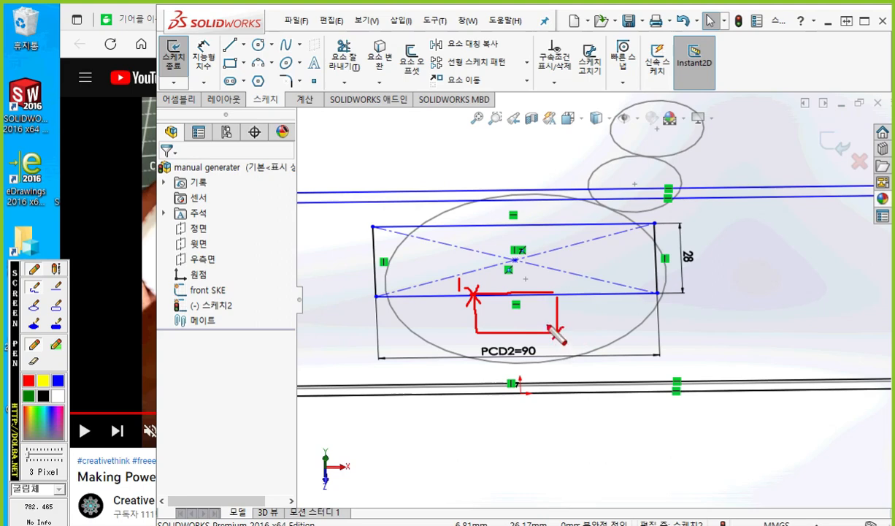
pyautogui.moveTo(549, 324); pyautogui.dragTo(564, 327)
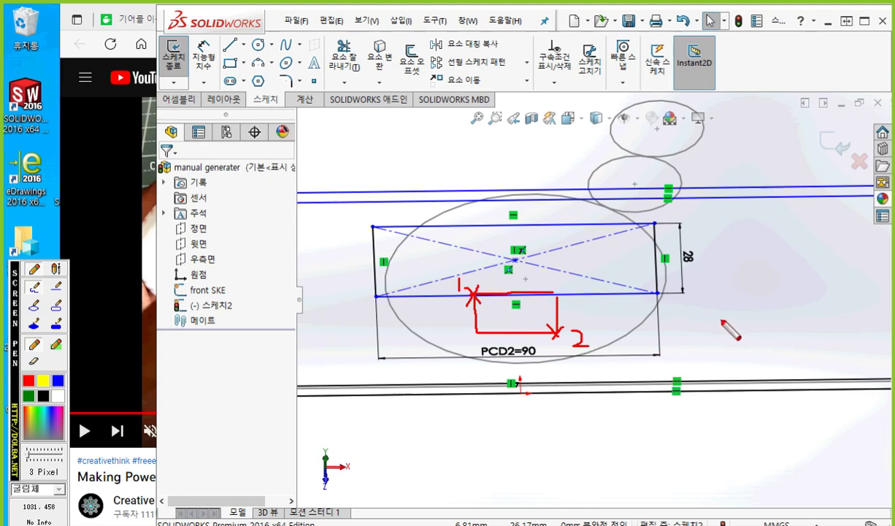
pyautogui.press('Escape')
# Step: Draw a smaller corner rectangle starting on the large rectangle's front edge and extending toward the front plate strip, and end the command
pyautogui.moveTo(480, 239); pyautogui.dragTo(466, 296, button='right')
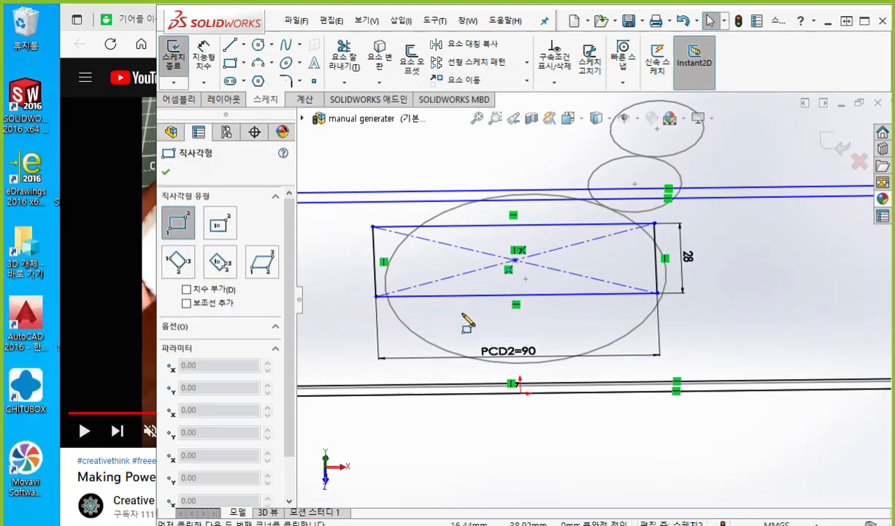
pyautogui.click(464, 296)
pyautogui.click(561, 334)
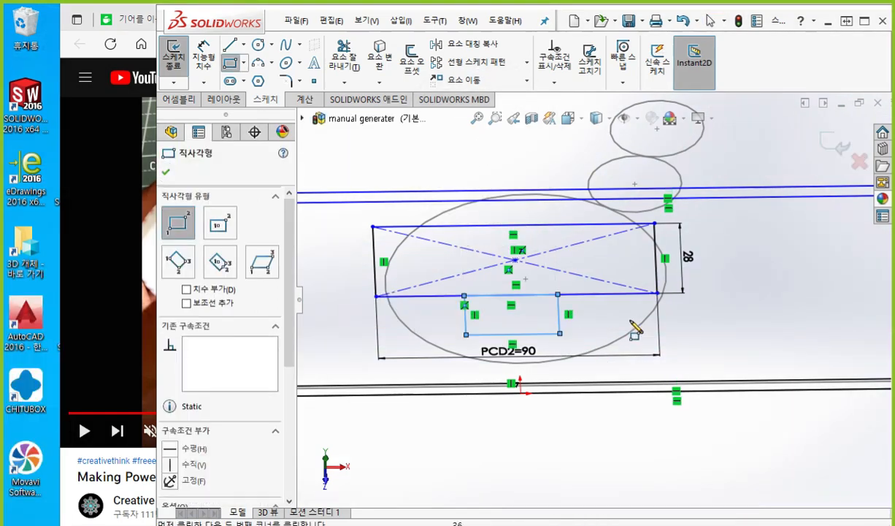
pyautogui.rightClick(712, 308)
pyautogui.click(763, 318)
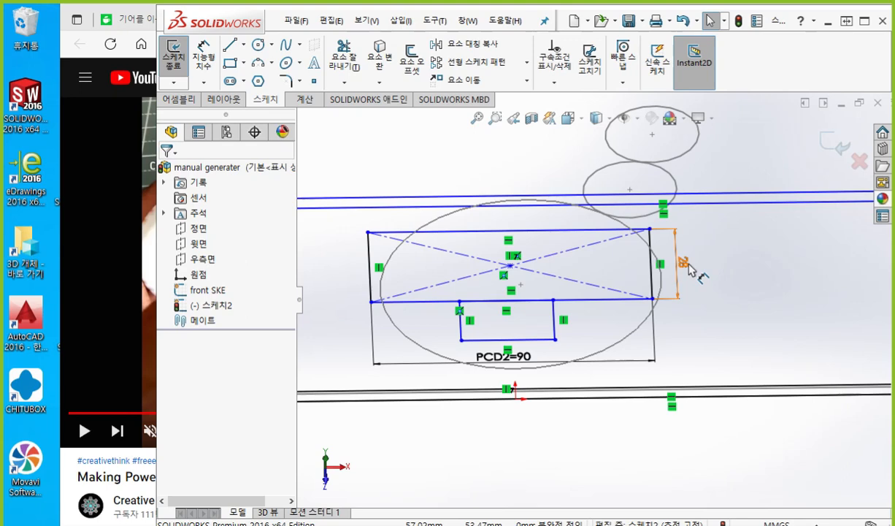
# Step: Write 14 in red pen beside the large rectangle's 28 mm dimension
pyautogui.press('F9')
pyautogui.moveTo(696, 252)
pyautogui.mouseDown()
pyautogui.moveTo(681, 278)
pyautogui.moveTo(714, 276)
pyautogui.mouseUp()
pyautogui.moveTo(718, 258); pyautogui.dragTo(701, 289)
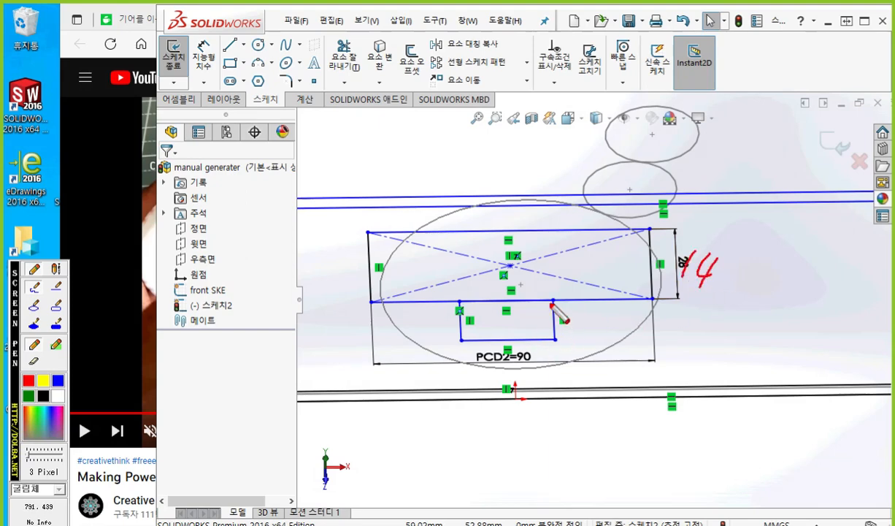
pyautogui.moveTo(553, 301); pyautogui.dragTo(553, 344)
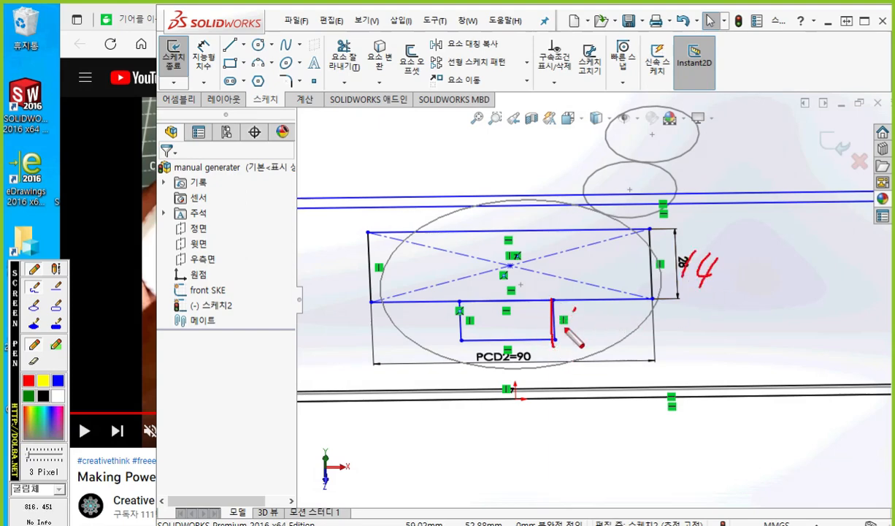
pyautogui.moveTo(574, 310)
pyautogui.mouseDown()
pyautogui.moveTo(567, 338)
pyautogui.moveTo(594, 326)
pyautogui.mouseUp()
pyautogui.moveTo(589, 307); pyautogui.dragTo(588, 337)
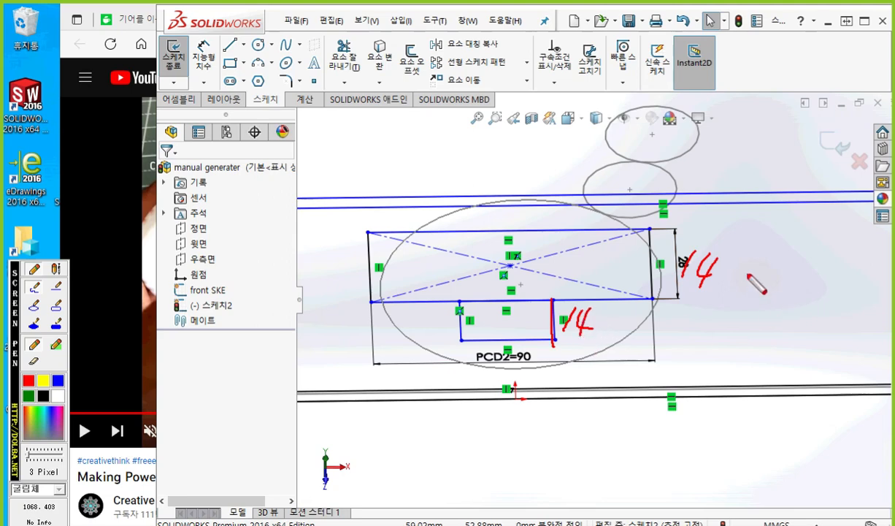
pyautogui.press('Escape')
# Step: Set the large rectangle's height dimension to 14 mm
pyautogui.click(687, 265)
pyautogui.click(687, 267)
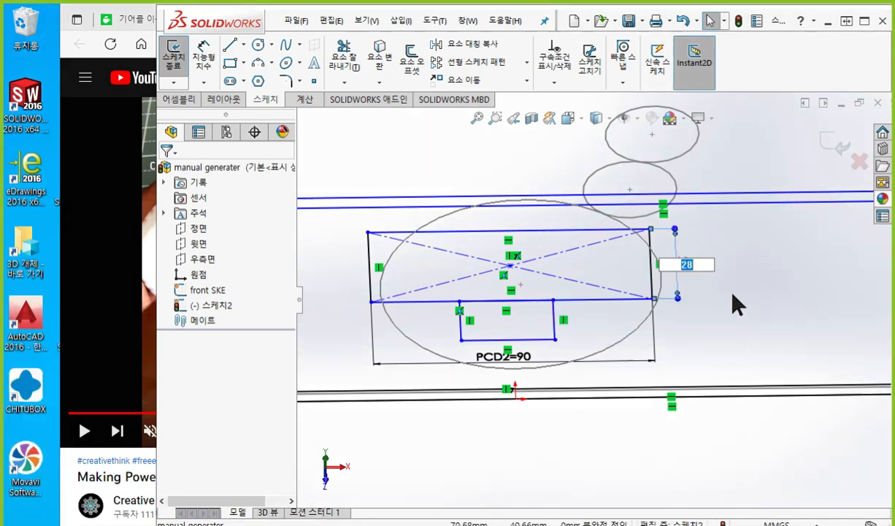
pyautogui.write('14')
pyautogui.press('Return')
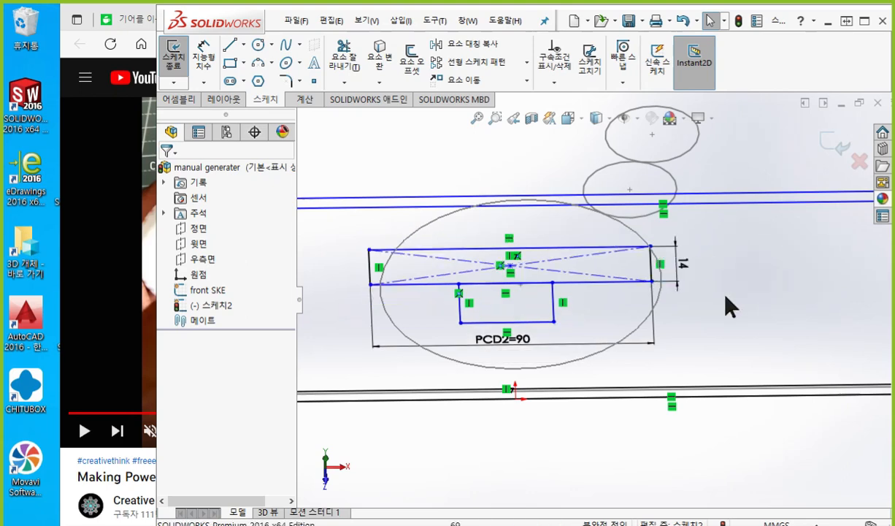
# Step: Try an equal relation between the right sides of the small and large rectangles and delete that relation
pyautogui.click(553, 303)
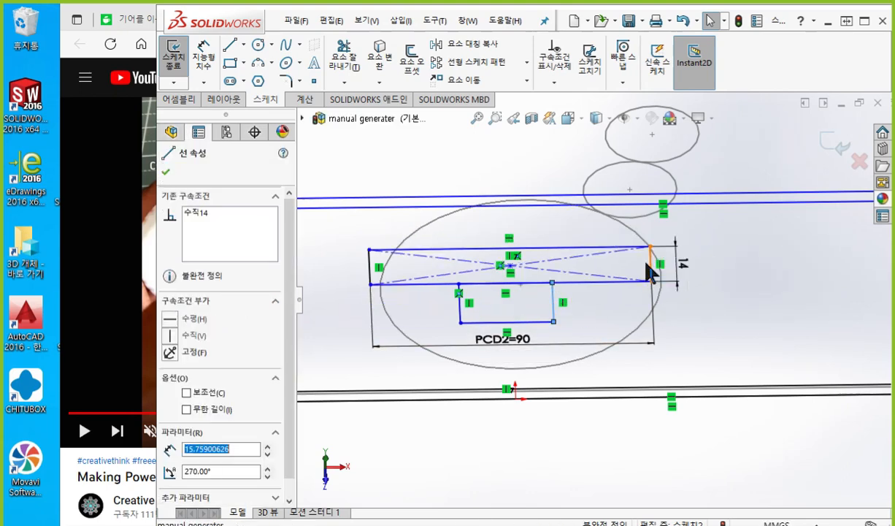
pyautogui.keyDown('ctrl'); pyautogui.click(649, 272); pyautogui.keyUp('ctrl')
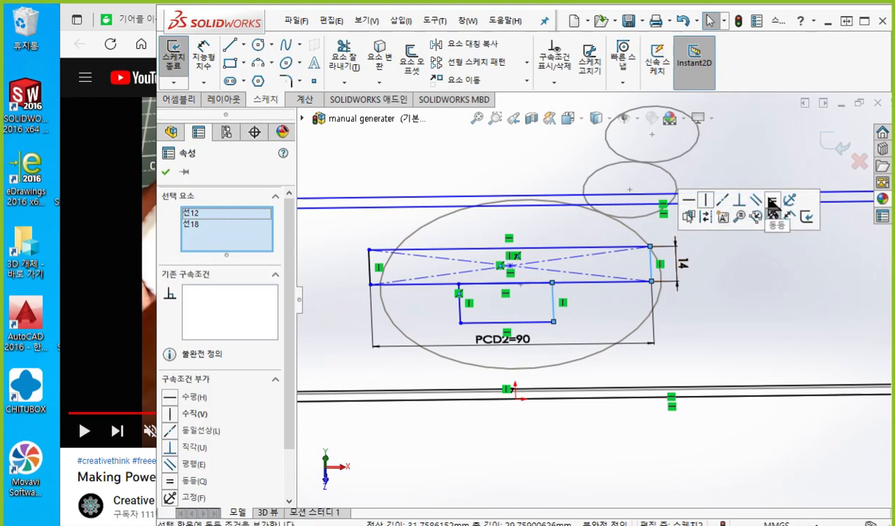
pyautogui.click(773, 207)
pyautogui.press('Escape')
pyautogui.scroll(-2, 552, 340)
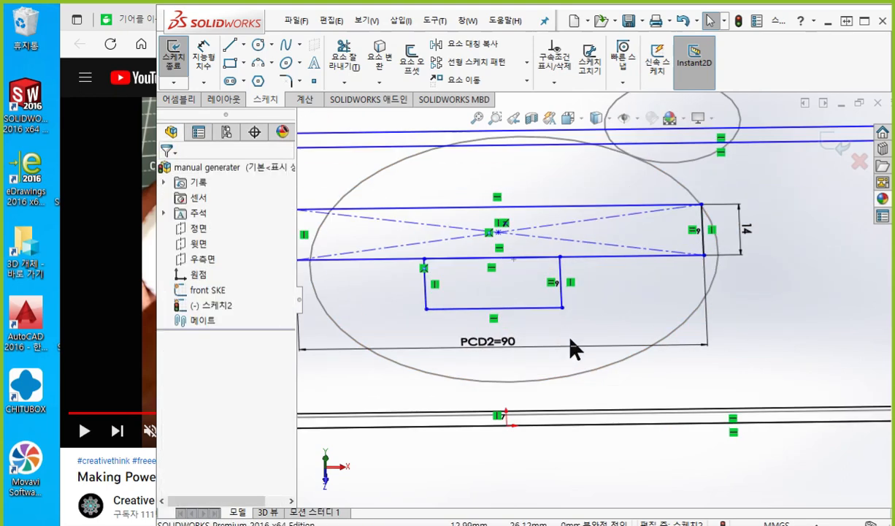
pyautogui.scroll(-2, 577, 346)
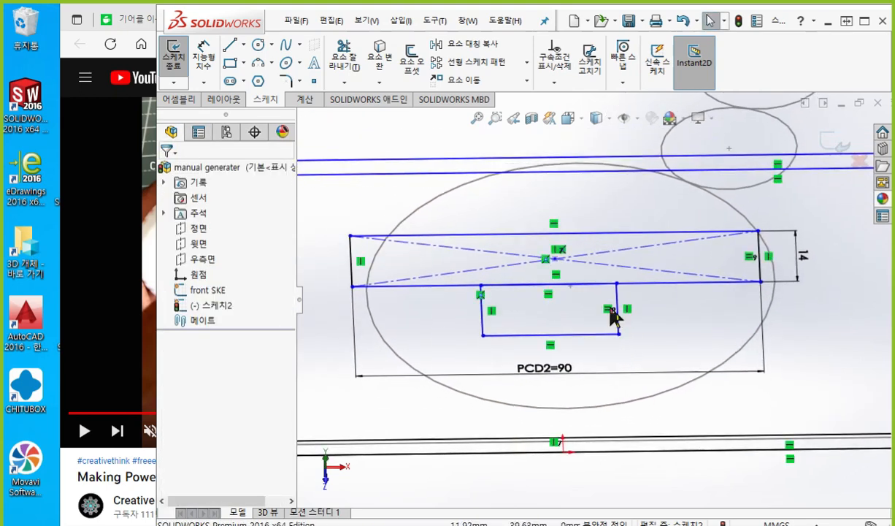
pyautogui.press('Delete')
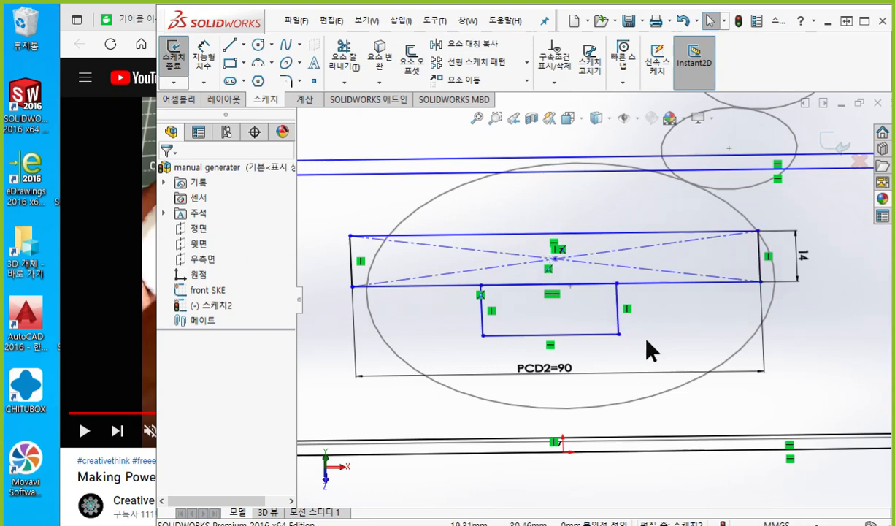
# Step: Dimension the small rectangle's height at 14 mm between the large rectangle's lower edge and its own lower edge
pyautogui.rightClick(646, 342)
pyautogui.click(741, 132)
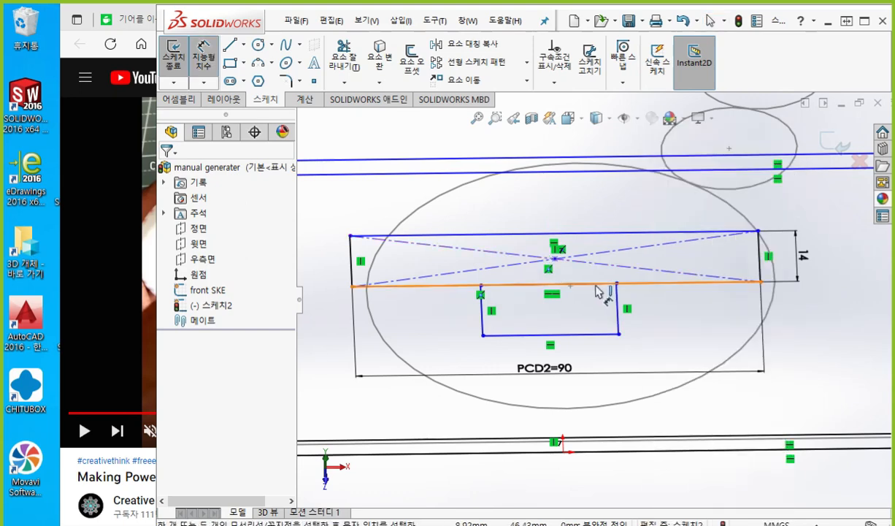
pyautogui.click(590, 335)
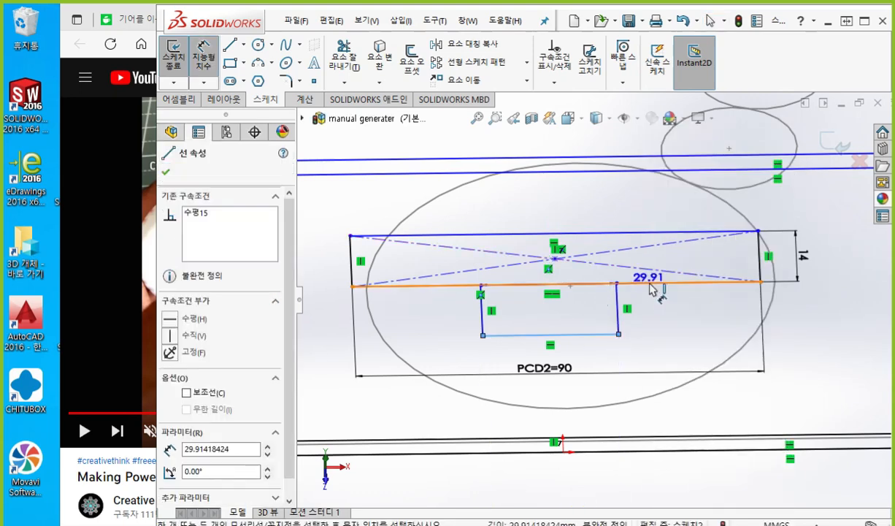
pyautogui.click(650, 283)
pyautogui.click(654, 310)
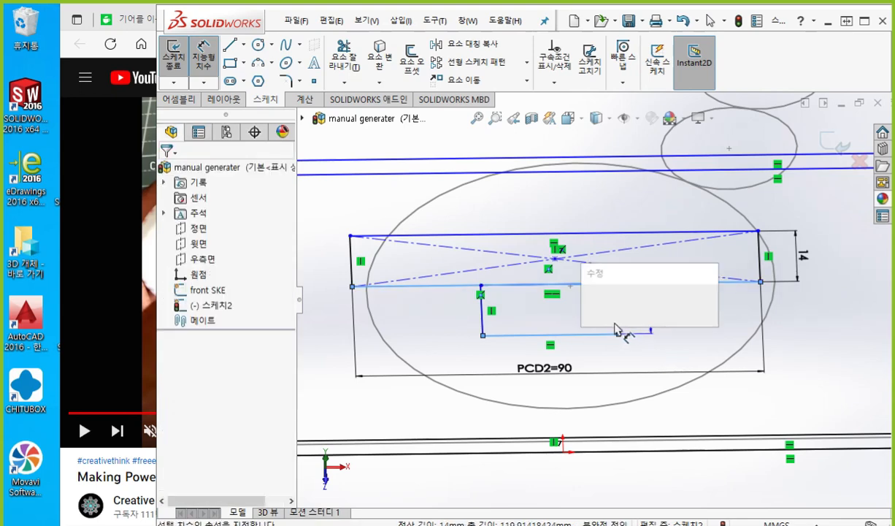
pyautogui.press('Return')
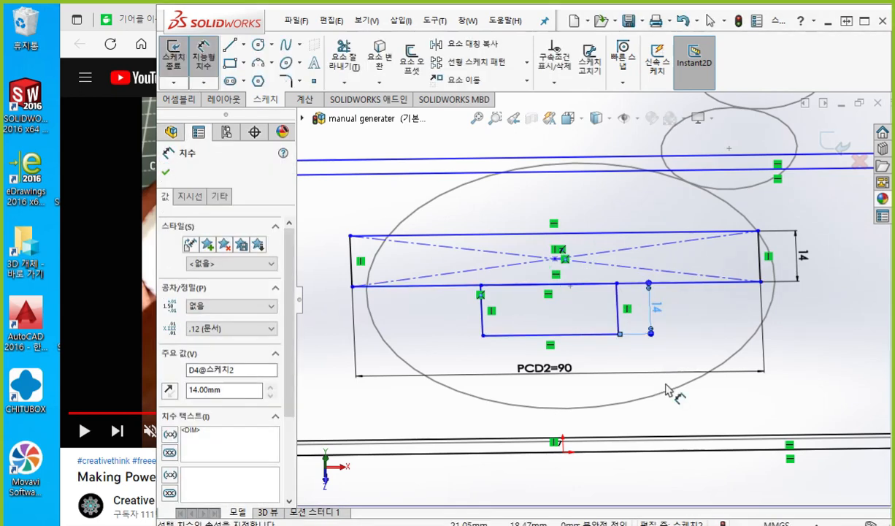
pyautogui.press('Escape')
pyautogui.press('F12')
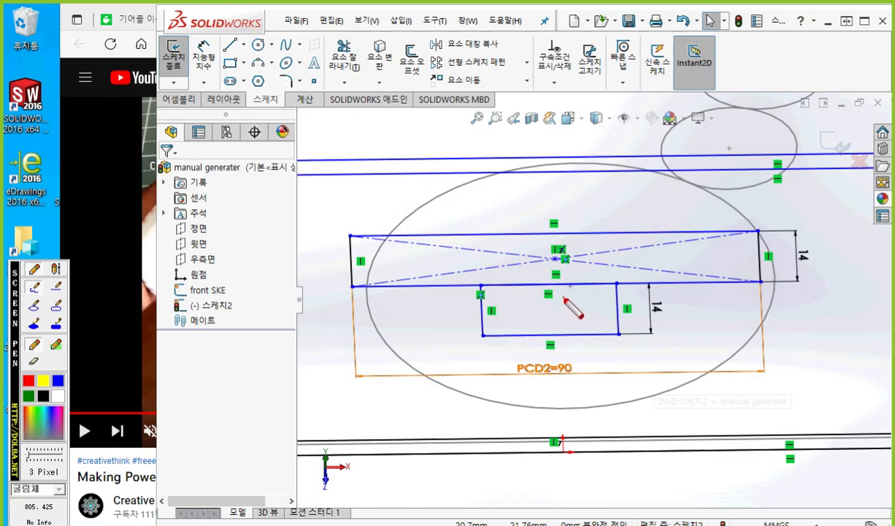
pyautogui.moveTo(565, 299)
pyautogui.mouseDown()
pyautogui.moveTo(560, 320)
pyautogui.moveTo(570, 322)
pyautogui.moveTo(585, 296)
pyautogui.mouseUp()
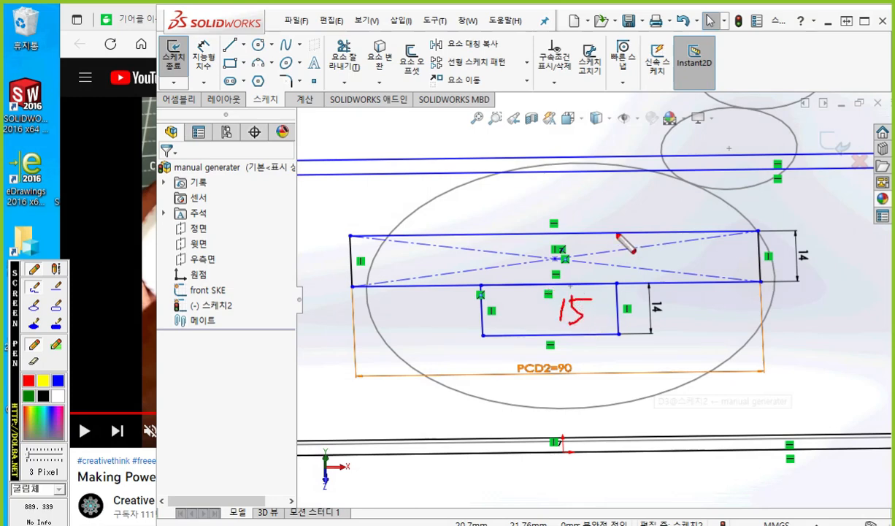
pyautogui.moveTo(606, 236)
pyautogui.mouseDown()
pyautogui.moveTo(614, 254)
pyautogui.moveTo(600, 271)
pyautogui.moveTo(619, 256)
pyautogui.moveTo(615, 267)
pyautogui.mouseUp()
pyautogui.moveTo(619, 243); pyautogui.dragTo(639, 242)
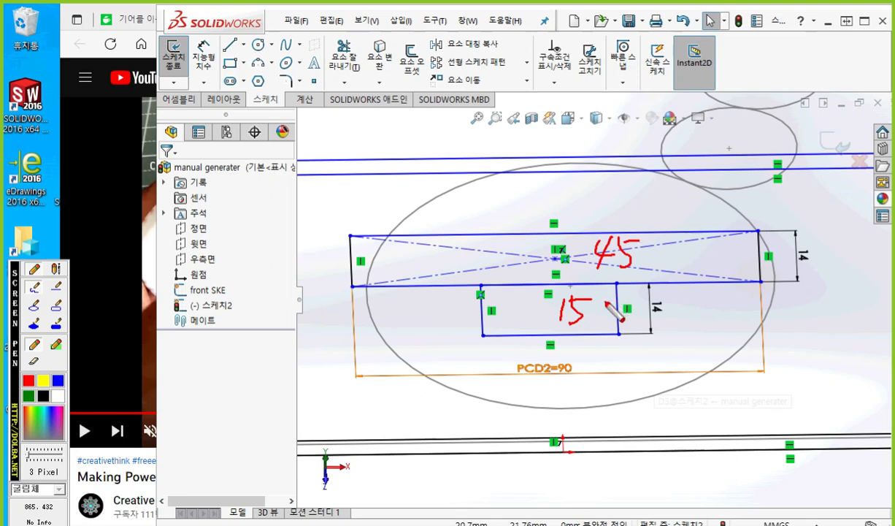
pyautogui.moveTo(559, 249); pyautogui.dragTo(545, 271)
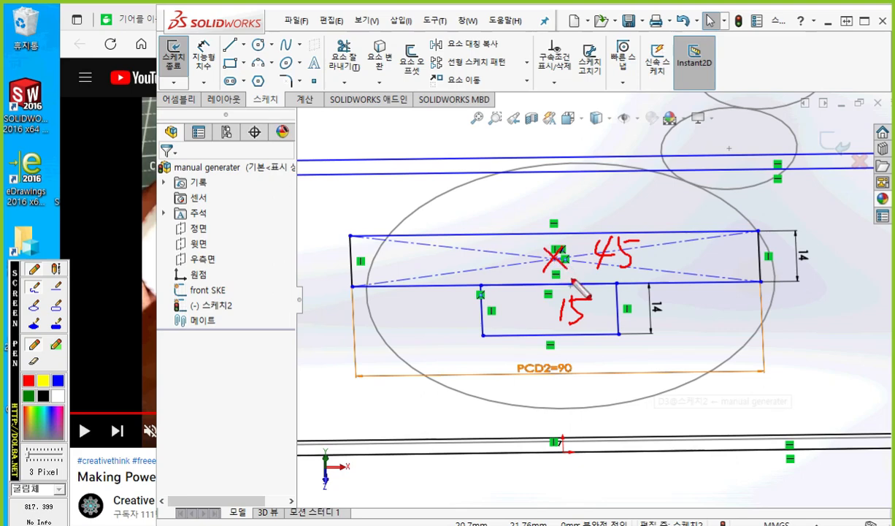
pyautogui.moveTo(556, 275)
pyautogui.mouseDown()
pyautogui.moveTo(538, 343)
pyautogui.moveTo(552, 343)
pyautogui.moveTo(567, 366)
pyautogui.moveTo(580, 344)
pyautogui.moveTo(572, 356)
pyautogui.moveTo(604, 368)
pyautogui.mouseUp()
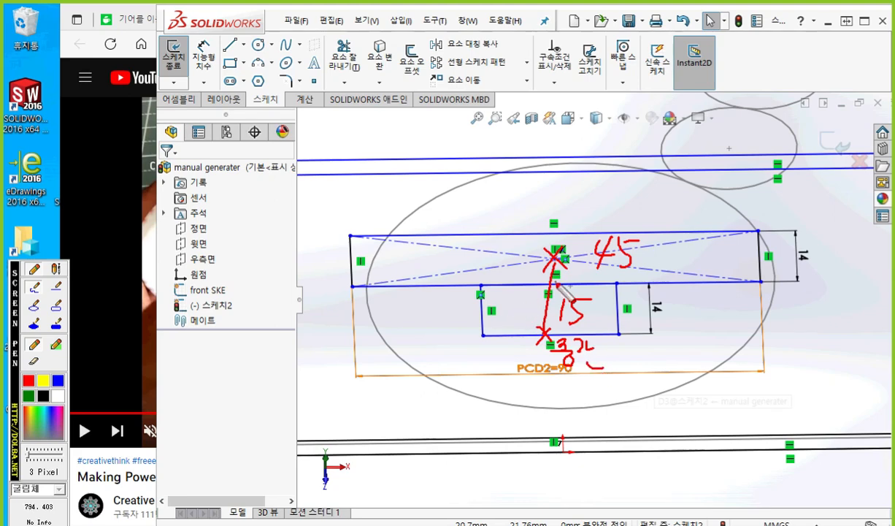
pyautogui.moveTo(530, 285); pyautogui.dragTo(531, 306)
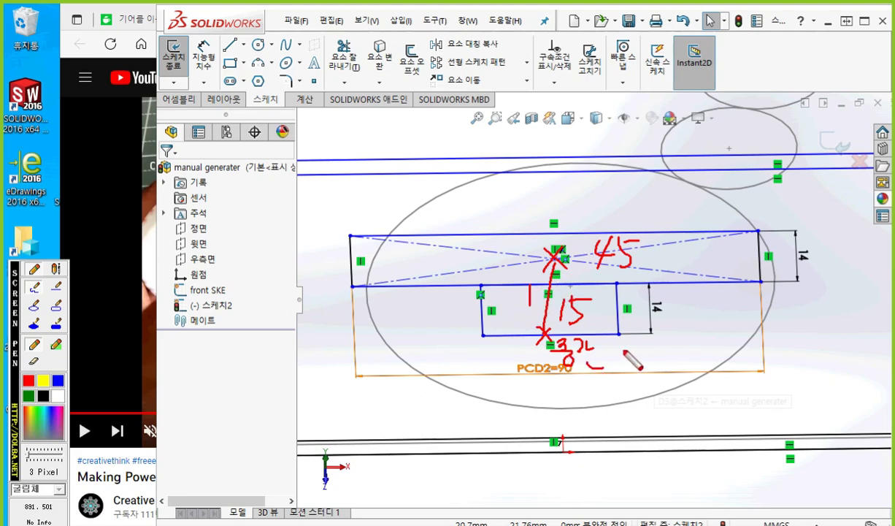
pyautogui.press('Escape')
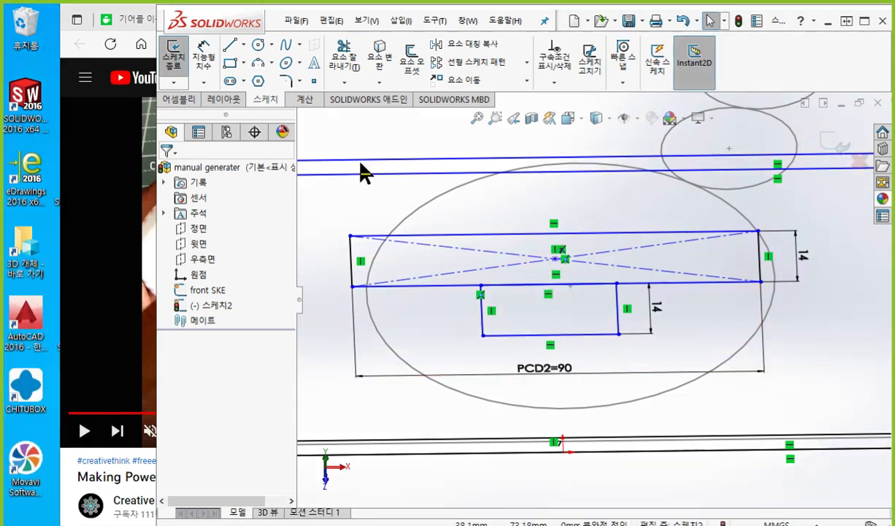
# Step: Draw a centerline from the large rectangle's centre to the midpoint of the small rectangle's lower edge and make it vertical
pyautogui.click(244, 46)
pyautogui.click(256, 77)
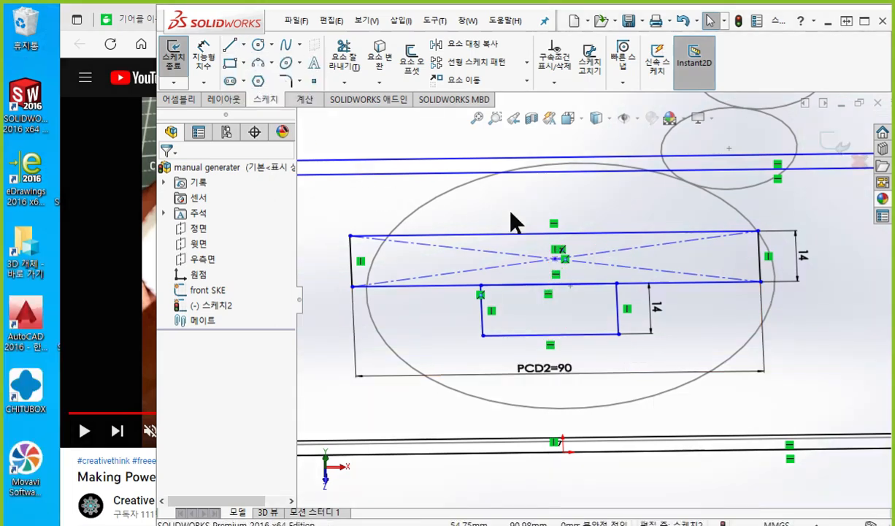
pyautogui.click(559, 260)
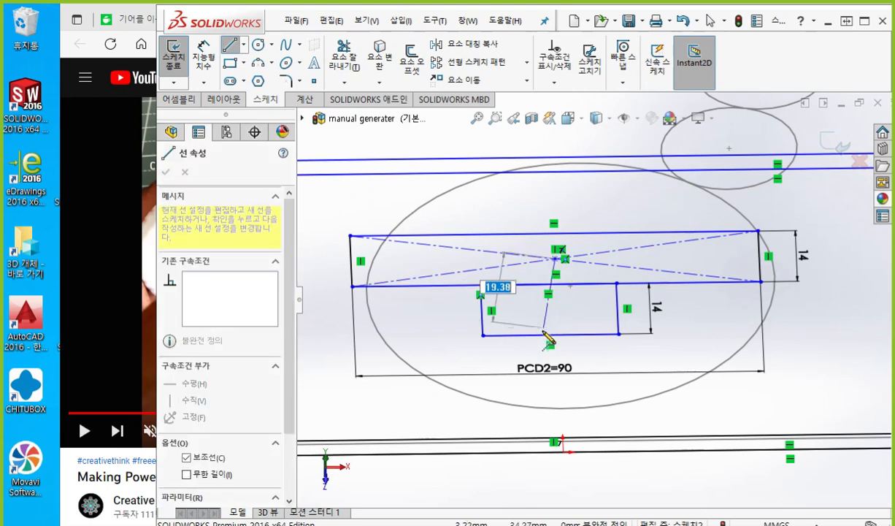
pyautogui.click(552, 335)
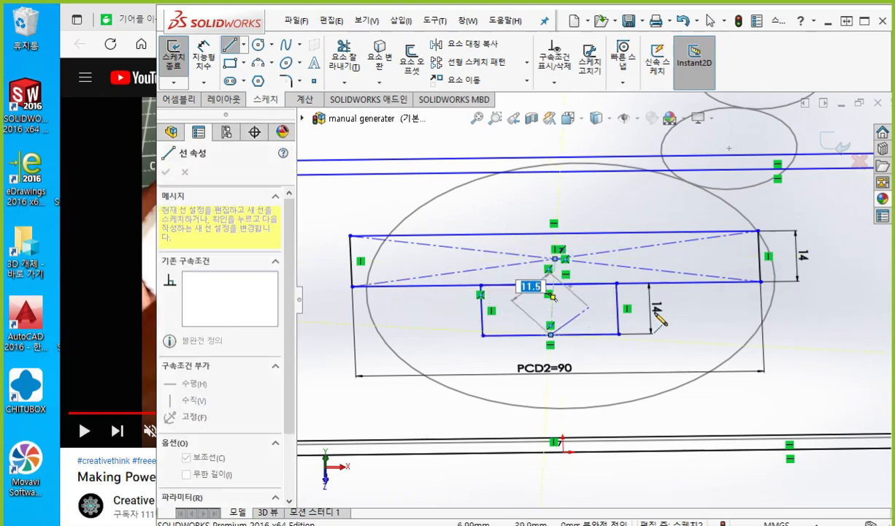
pyautogui.rightClick(655, 321)
pyautogui.click(634, 317)
pyautogui.click(553, 311)
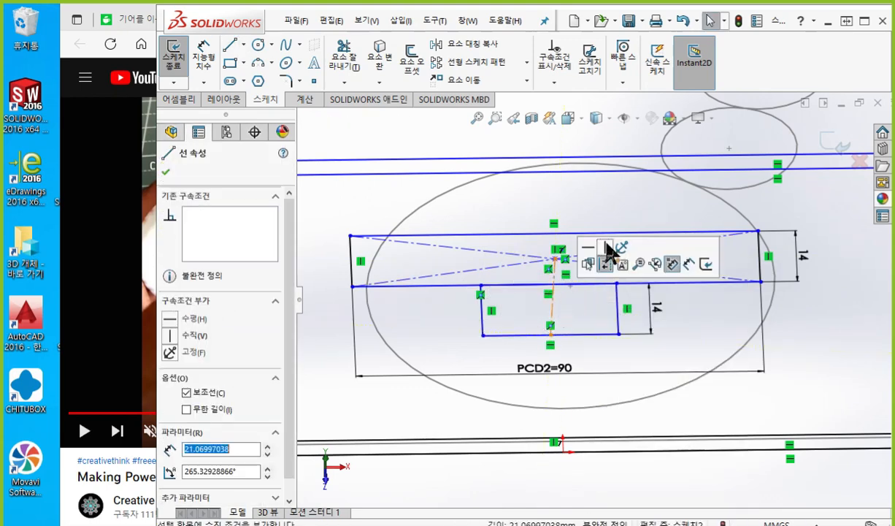
pyautogui.click(607, 249)
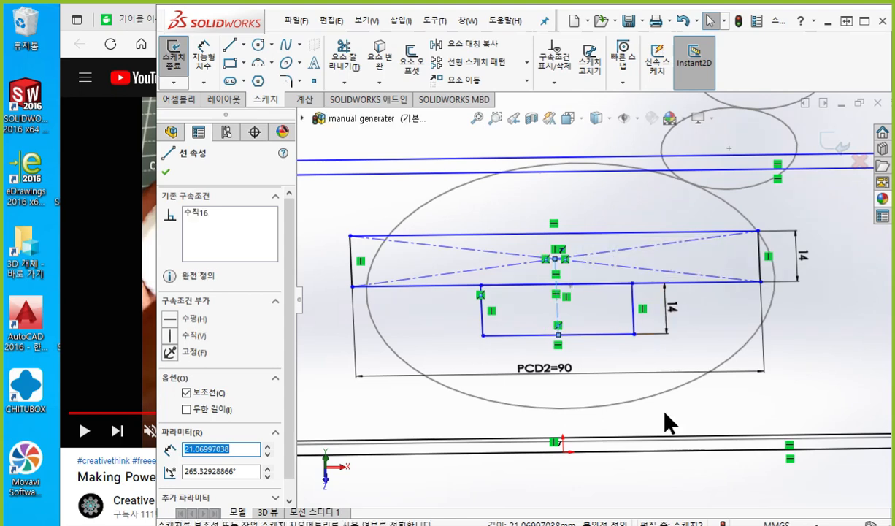
pyautogui.click(717, 464)
# Step: Narrow the small rectangle to about 25 mm wide and move the PCD2 dimension above the large rectangle
pyautogui.moveTo(634, 334)
pyautogui.mouseDown()
pyautogui.moveTo(585, 337)
pyautogui.moveTo(601, 345)
pyautogui.moveTo(629, 332)
pyautogui.moveTo(612, 342)
pyautogui.moveTo(617, 336)
pyautogui.mouseUp()
pyautogui.click(607, 438)
pyautogui.moveTo(550, 368); pyautogui.dragTo(522, 213)
pyautogui.click(491, 325)
# Step: Dimension the small rectangle's width between its two vertical sides and set it to 30 mm
pyautogui.rightClick(471, 338)
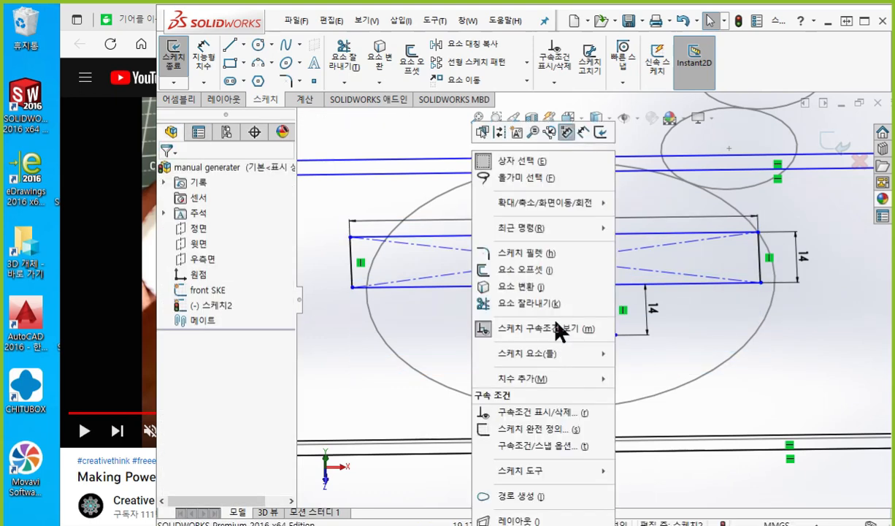
pyautogui.click(582, 137)
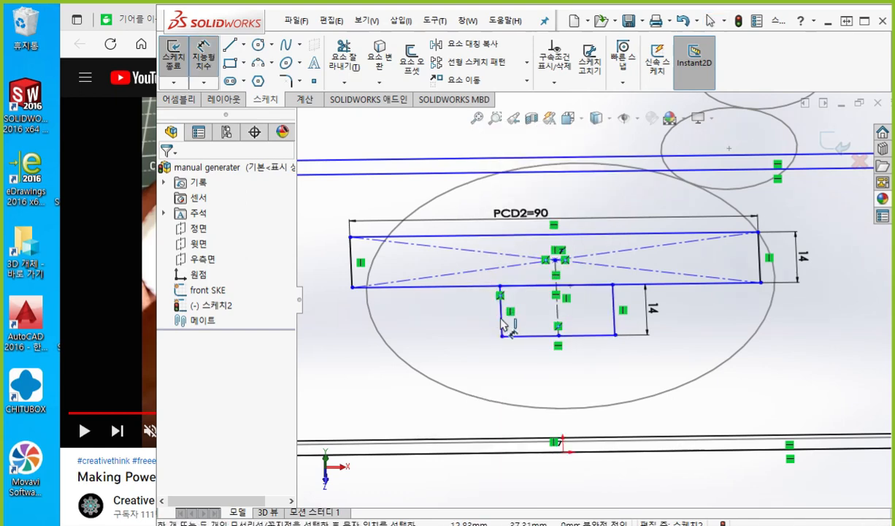
pyautogui.click(500, 311)
pyautogui.click(615, 314)
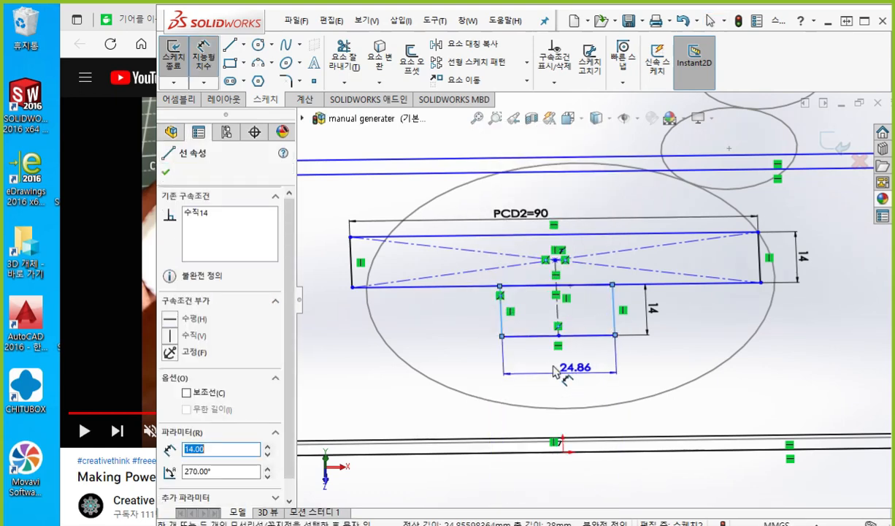
pyautogui.click(558, 371)
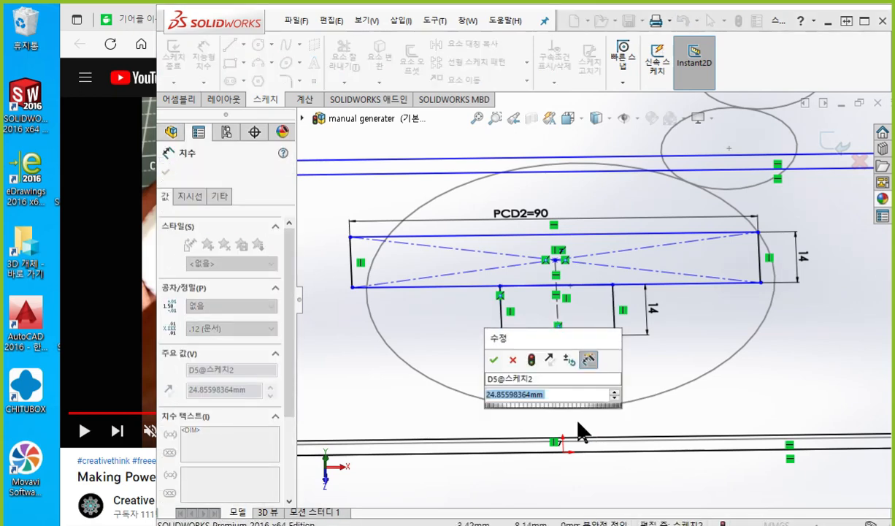
pyautogui.write('30')
pyautogui.press('Return')
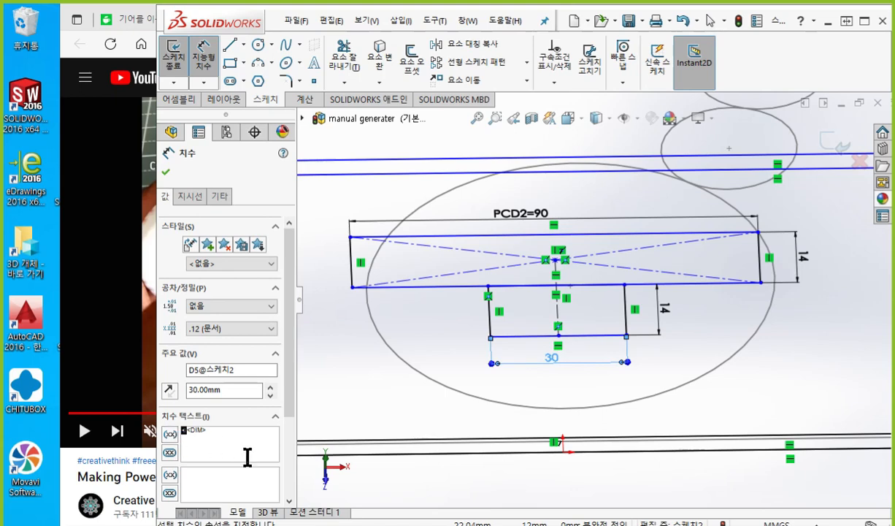
# Step: Add the prefix "PCD=" to the text of the small rectangle's width dimension
pyautogui.write('ㅊㅇ')
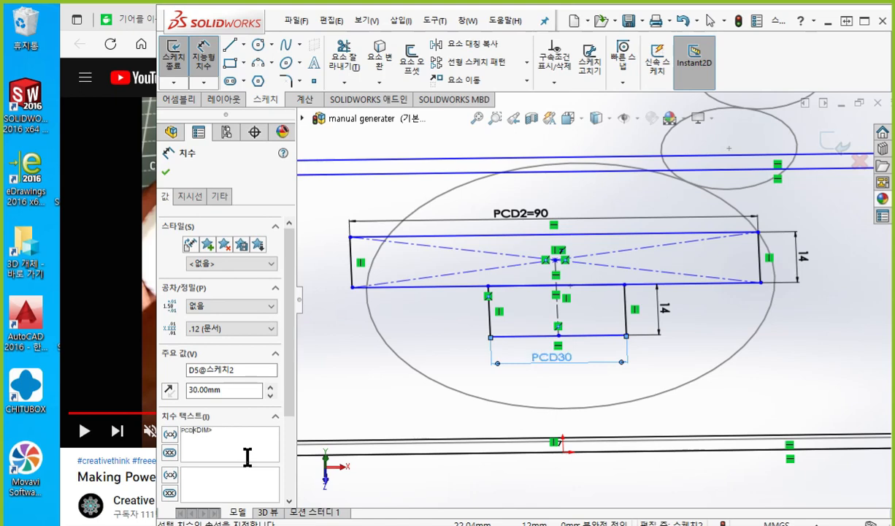
pyautogui.write('PCD=')
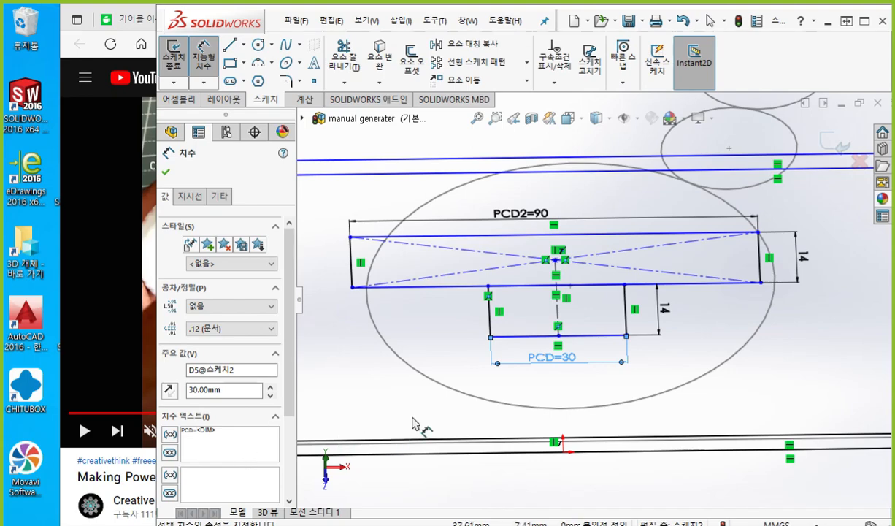
pyautogui.click(445, 362)
pyautogui.moveTo(605, 441)
pyautogui.mouseDown(button='middle')
pyautogui.moveTo(660, 374)
pyautogui.moveTo(635, 475)
pyautogui.moveTo(652, 428)
pyautogui.moveTo(599, 421)
pyautogui.mouseUp(button='middle')
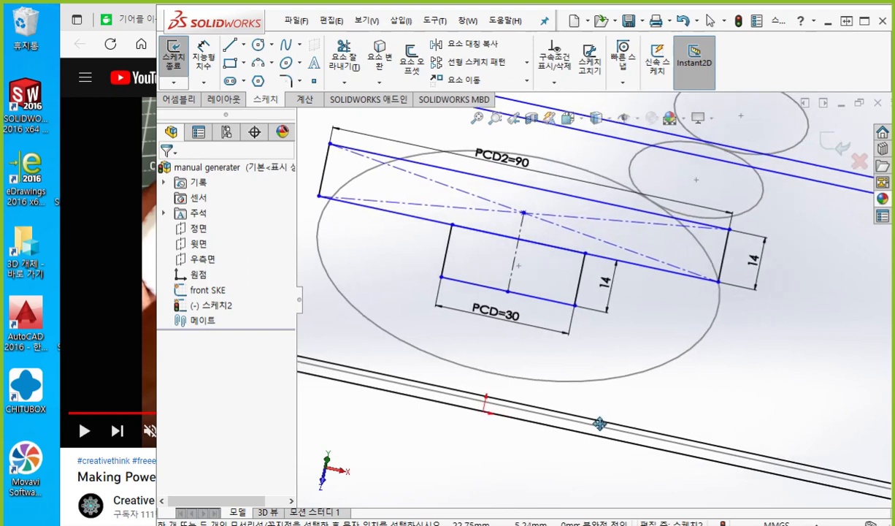
pyautogui.moveTo(592, 261)
pyautogui.mouseDown()
pyautogui.moveTo(585, 303)
pyautogui.moveTo(632, 331)
pyautogui.moveTo(680, 284)
pyautogui.moveTo(585, 259)
pyautogui.mouseUp()
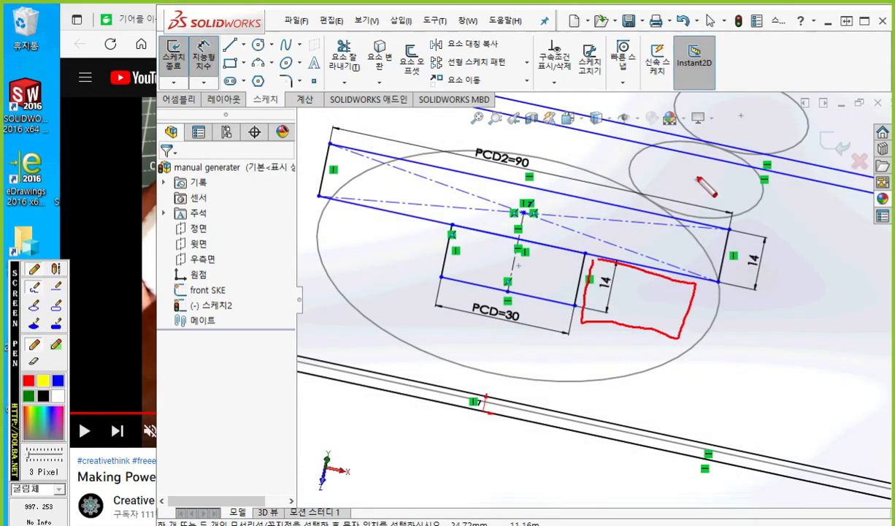
pyautogui.moveTo(691, 182); pyautogui.dragTo(652, 276)
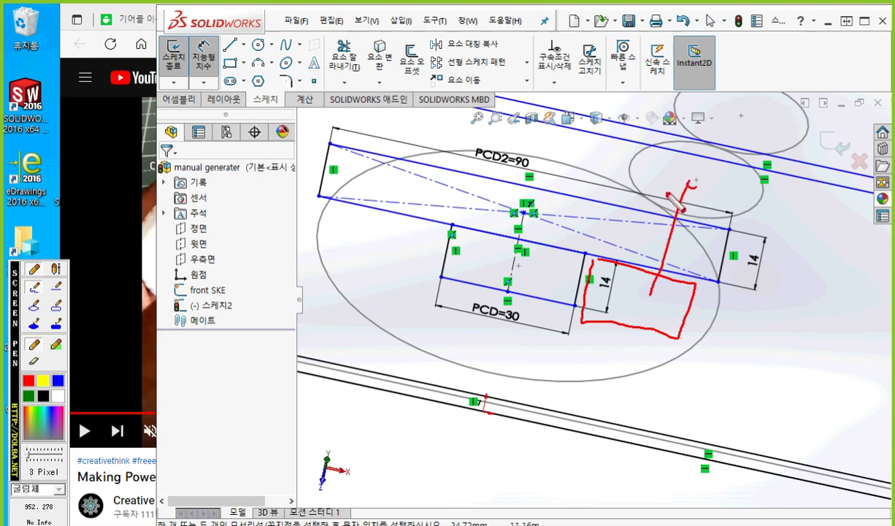
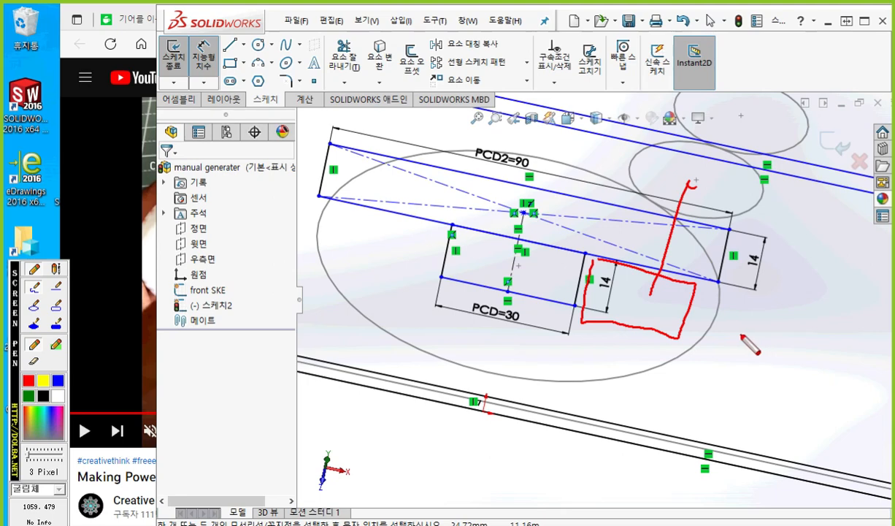
# Step: Draw a corner rectangle about 35 mm wide and 18 mm high, starting at the small rectangle's upper right corner
pyautogui.press('Escape')
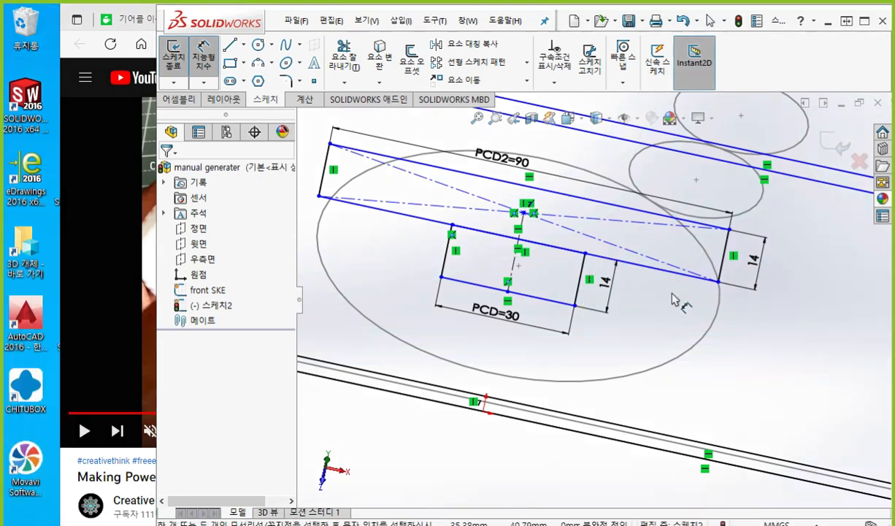
pyautogui.press('r')
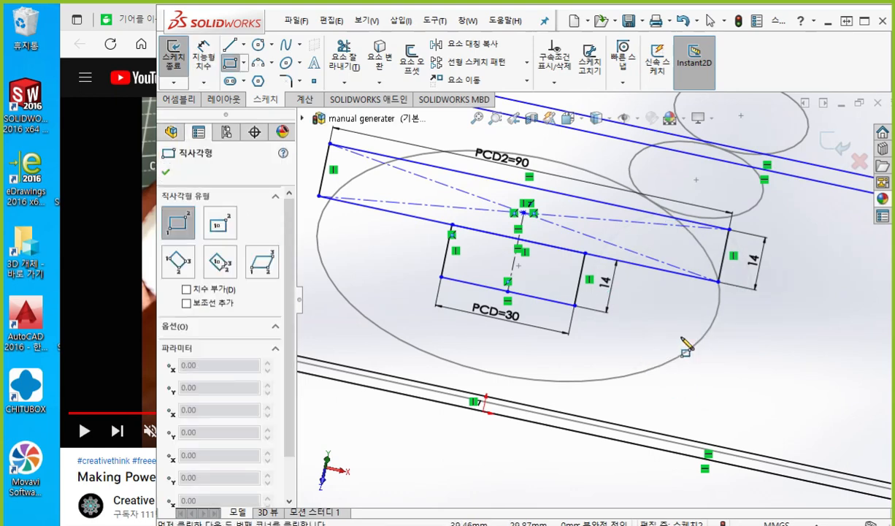
pyautogui.click(585, 253)
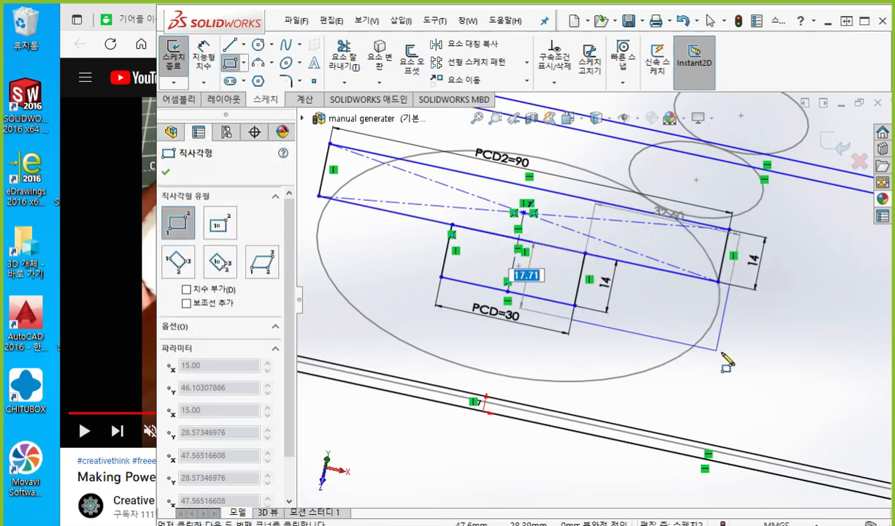
pyautogui.click(726, 354)
pyautogui.rightClick(796, 332)
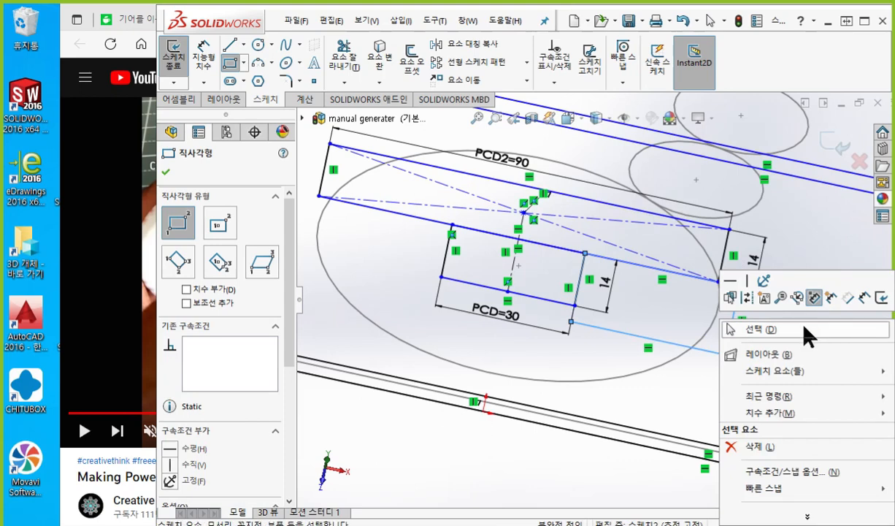
pyautogui.click(808, 328)
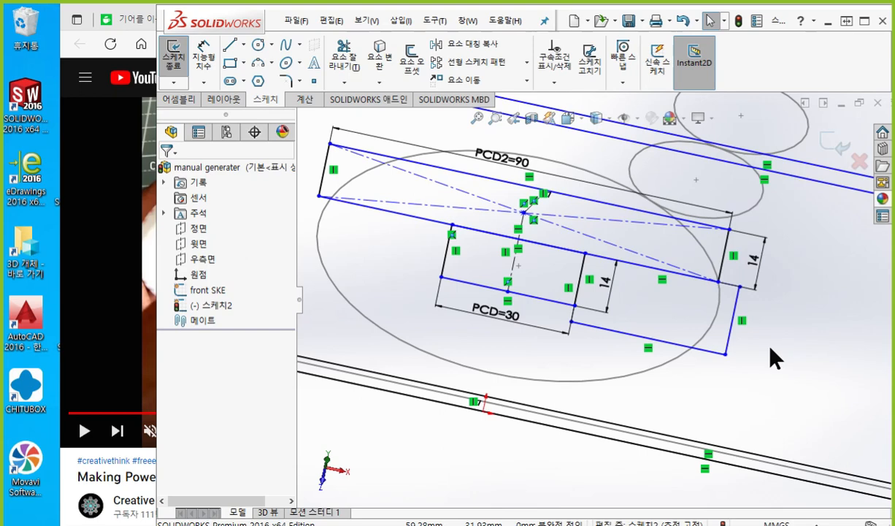
# Step: Dimension the new rectangle's right side and set its height to 14 mm
pyautogui.rightClick(793, 354)
pyautogui.click(861, 129)
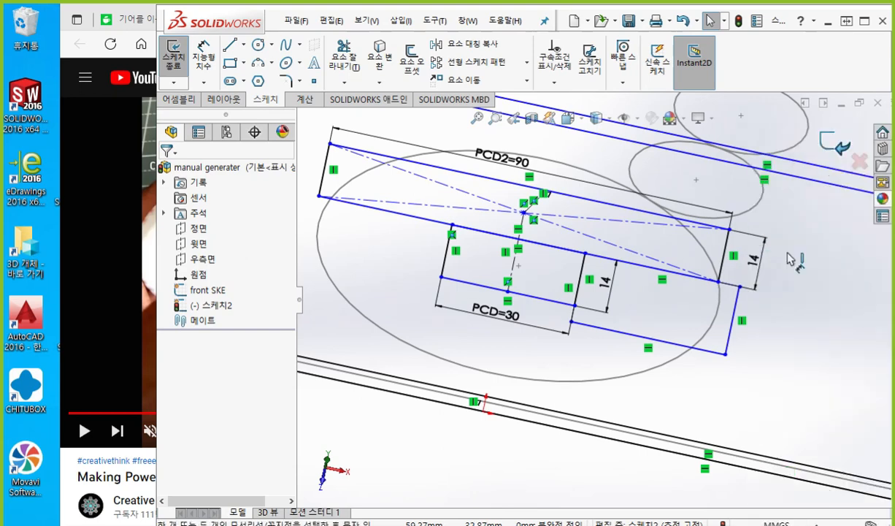
pyautogui.click(735, 316)
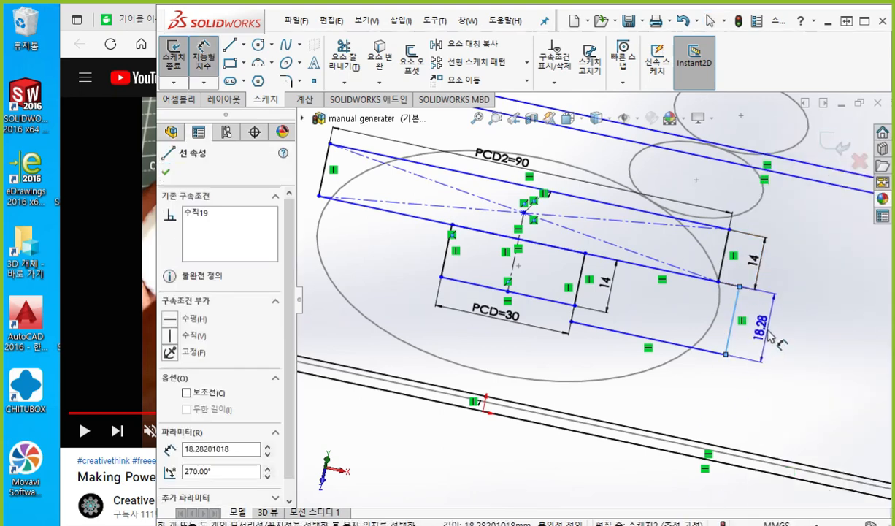
pyautogui.click(780, 358)
pyautogui.write('14')
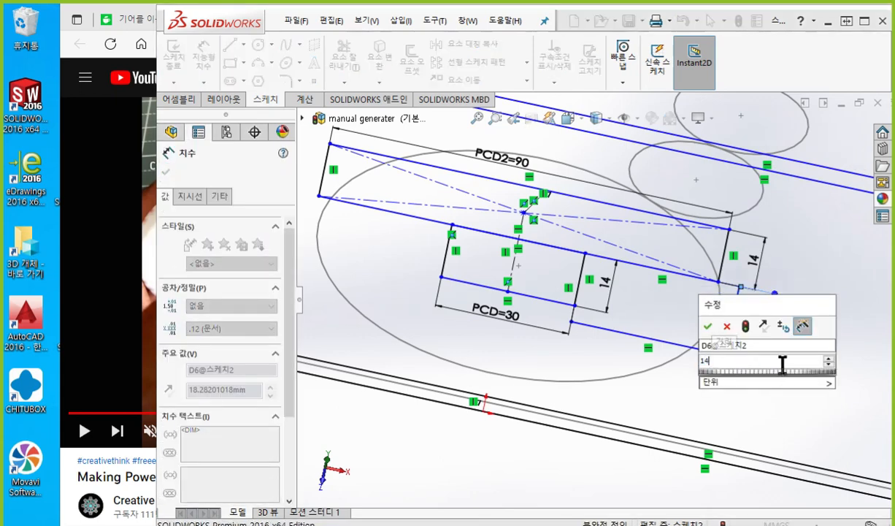
pyautogui.press('Return')
pyautogui.press('Escape')
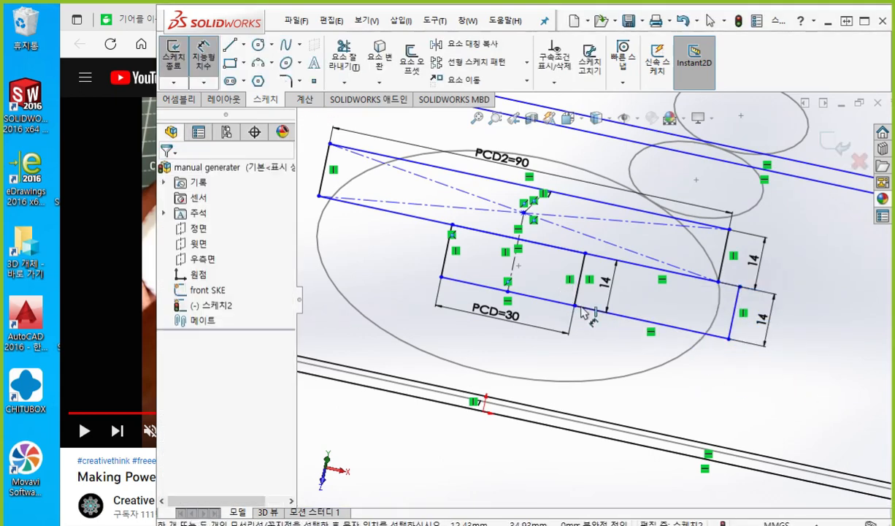
# Step: Dimension the new rectangle's lower edge and set its width to 30 mm
pyautogui.click(634, 361)
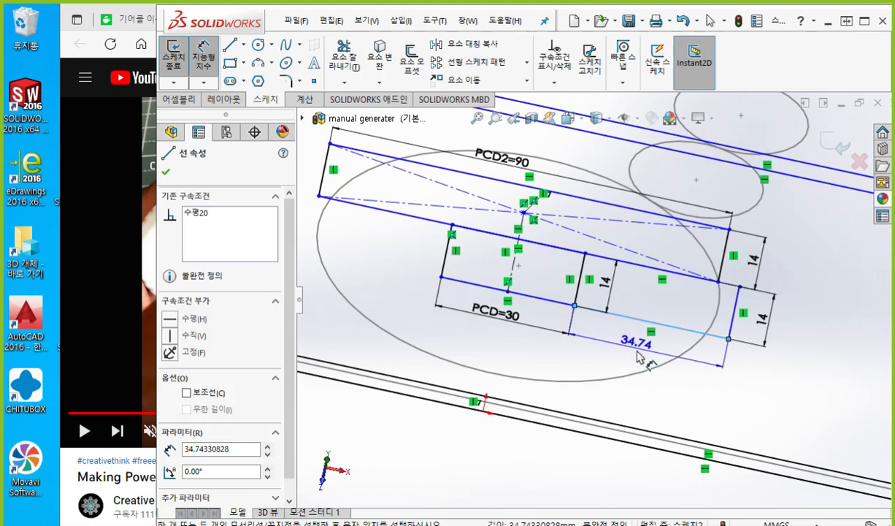
pyautogui.click(653, 365)
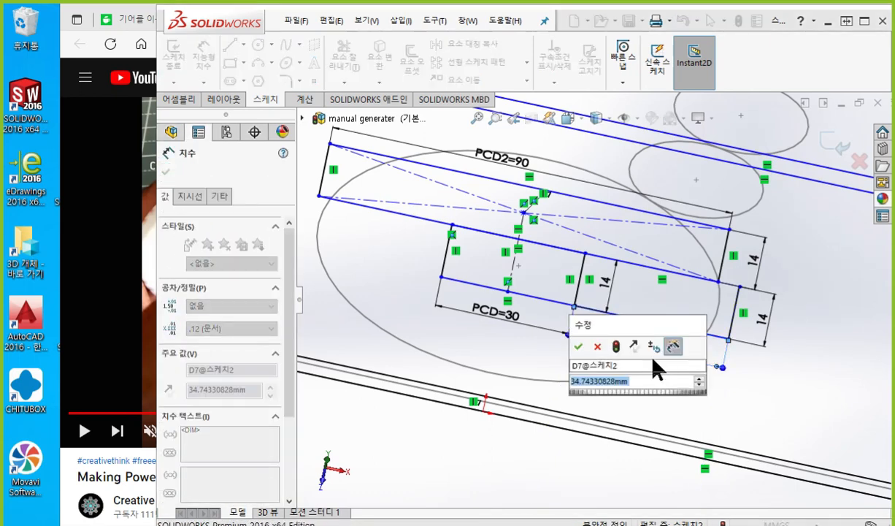
pyautogui.write('30')
pyautogui.press('Return')
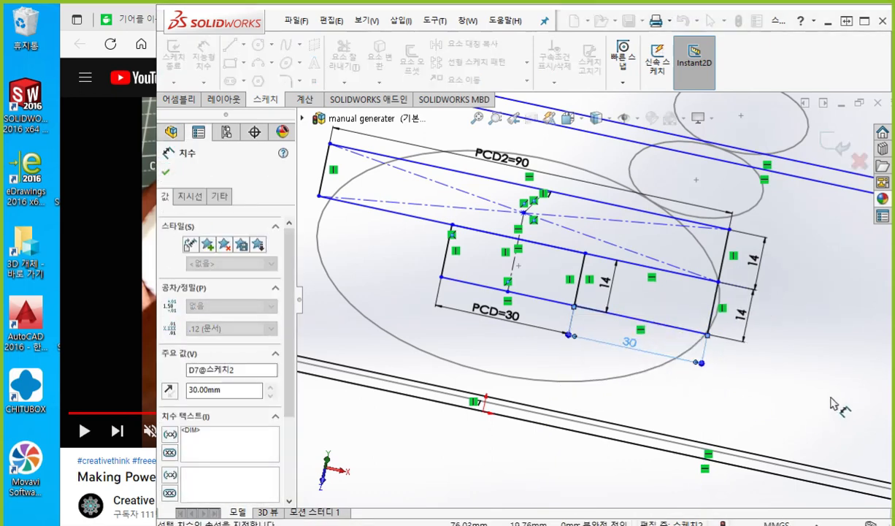
pyautogui.press('Escape')
pyautogui.rightClick(772, 301)
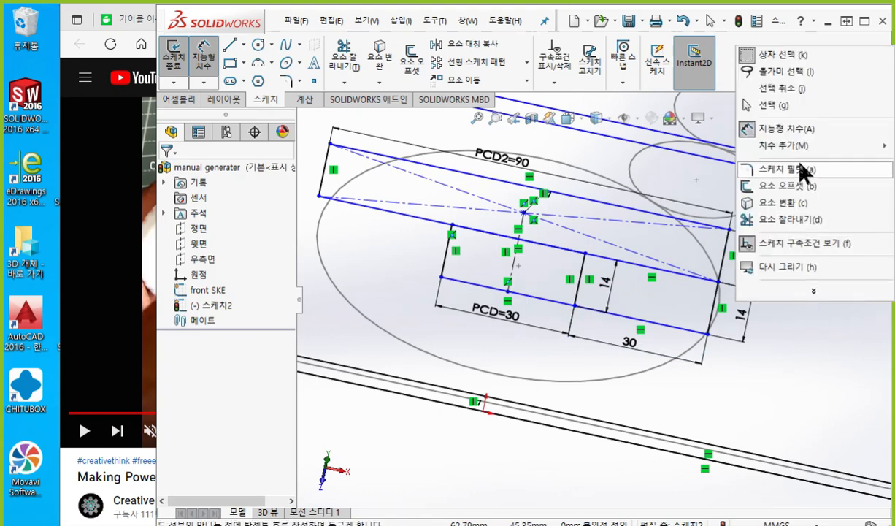
pyautogui.click(772, 104)
# Step: Add the prefix "idle=" to the new rectangle's width dimension and move the dimension slightly farther below the rectangle
pyautogui.keyDown('ctrl'); pyautogui.moveTo(722, 367); pyautogui.dragTo(701, 377, button='middle'); pyautogui.keyUp('ctrl')
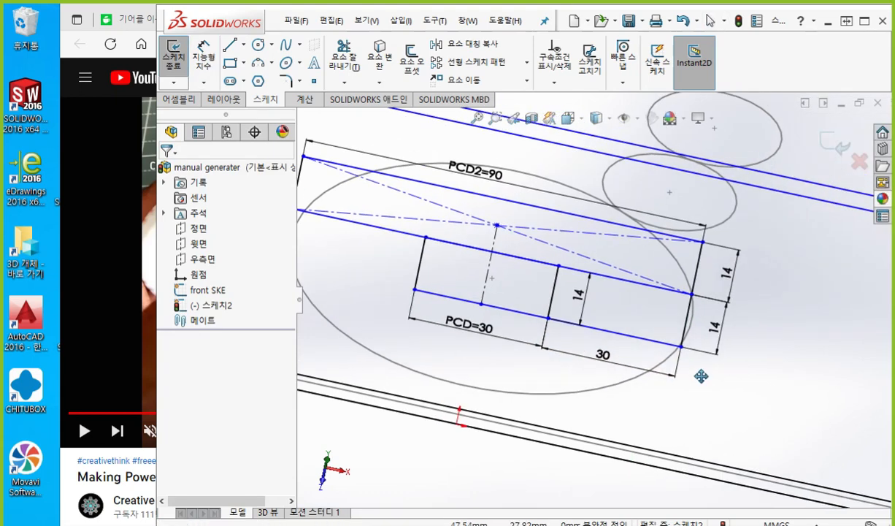
pyautogui.keyDown('ctrl'); pyautogui.moveTo(701, 376); pyautogui.dragTo(711, 375, button='middle'); pyautogui.keyUp('ctrl')
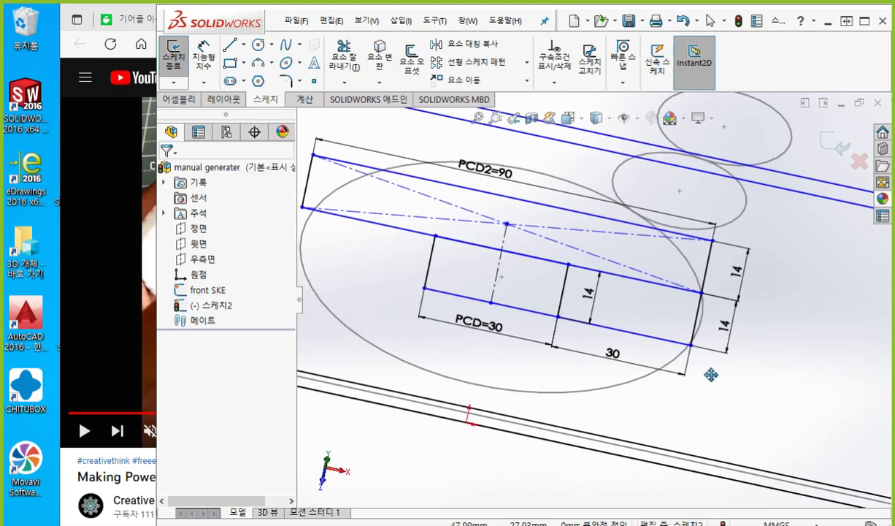
pyautogui.doubleClick(615, 351)
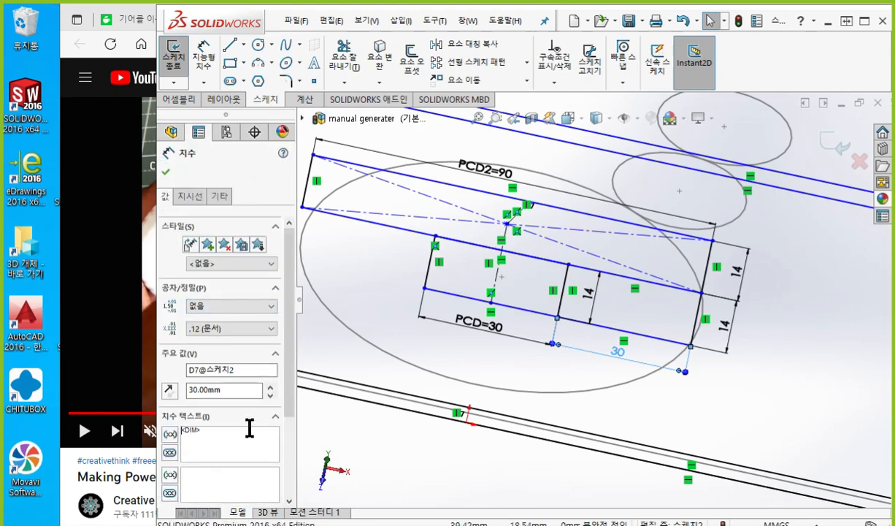
pyautogui.write('idle=')
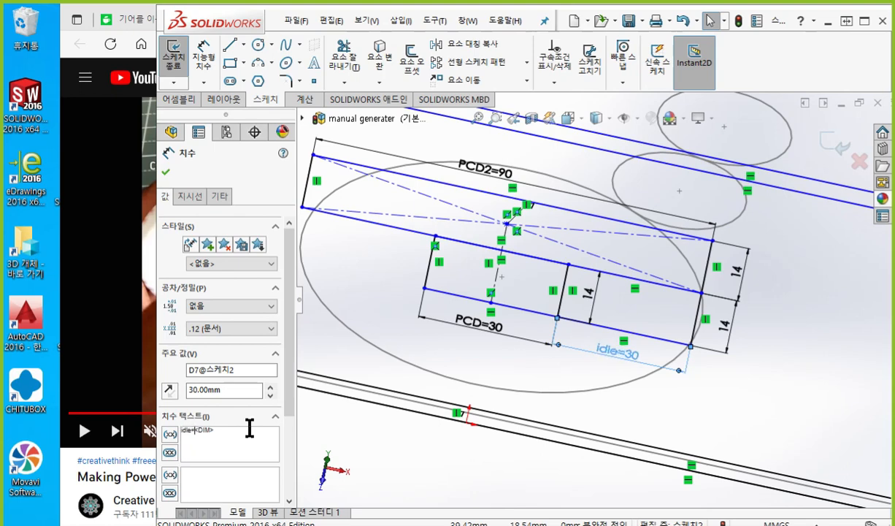
pyautogui.click(690, 417)
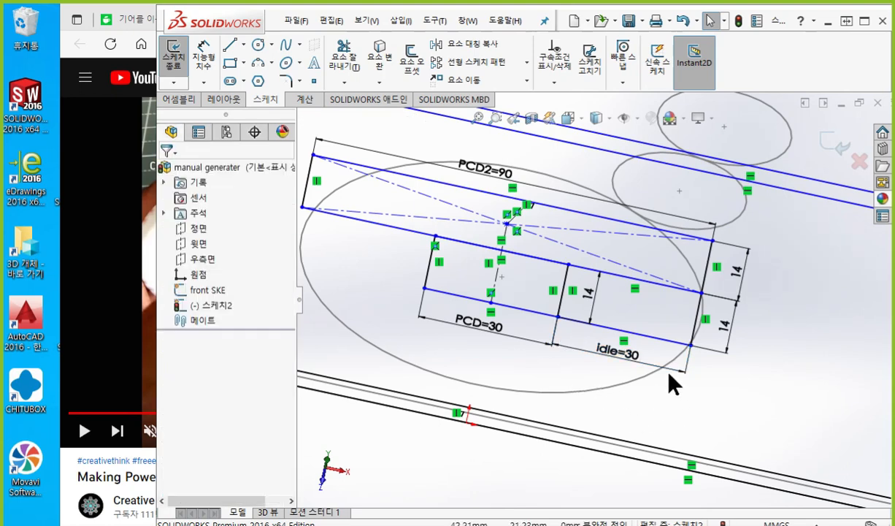
pyautogui.moveTo(619, 357); pyautogui.dragTo(616, 370)
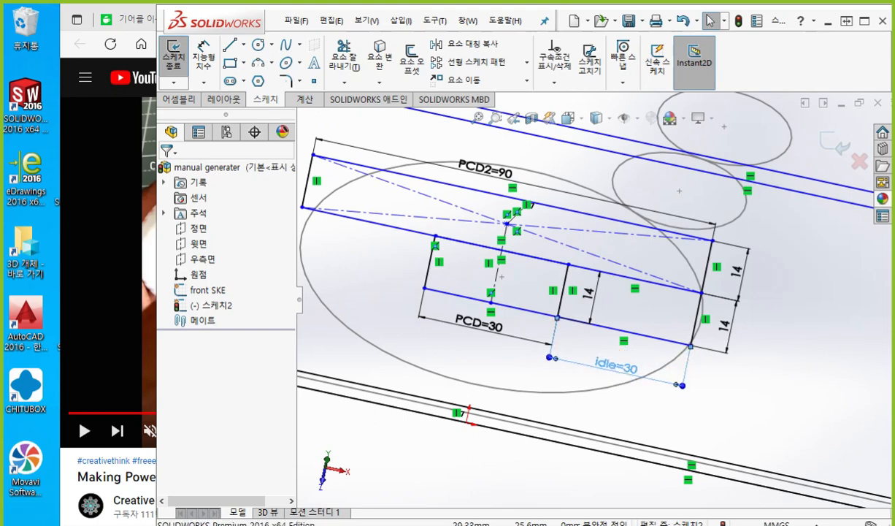
pyautogui.click(809, 410)
pyautogui.moveTo(738, 401)
pyautogui.keyDown('ctrl'); pyautogui.mouseDown(button='middle')
pyautogui.moveTo(751, 401)
pyautogui.moveTo(739, 364)
pyautogui.moveTo(736, 381)
pyautogui.mouseUp(button='middle'); pyautogui.keyUp('ctrl')
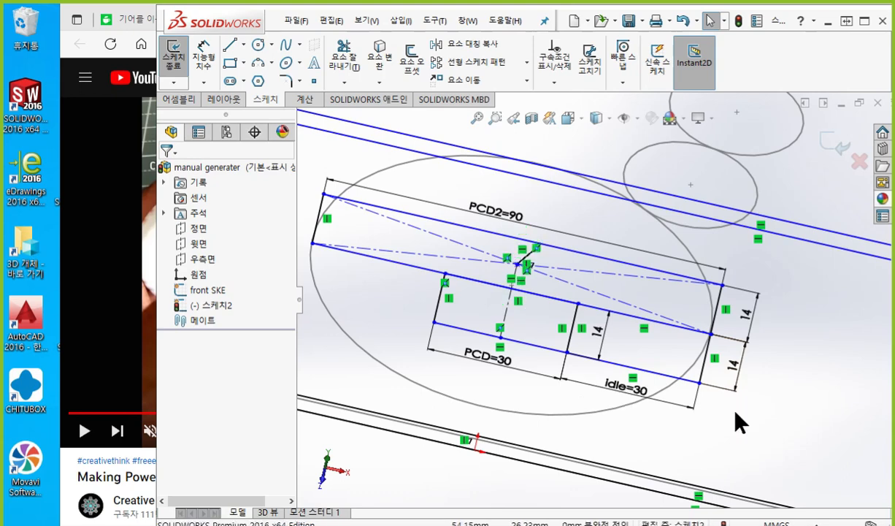
# Step: Undo the newest rectangle together with its width and height dimensions
pyautogui.hotkey('ctrl', 'z')
pyautogui.hotkey('ctrl', 'z')
pyautogui.hotkey('ctrl', 'z')
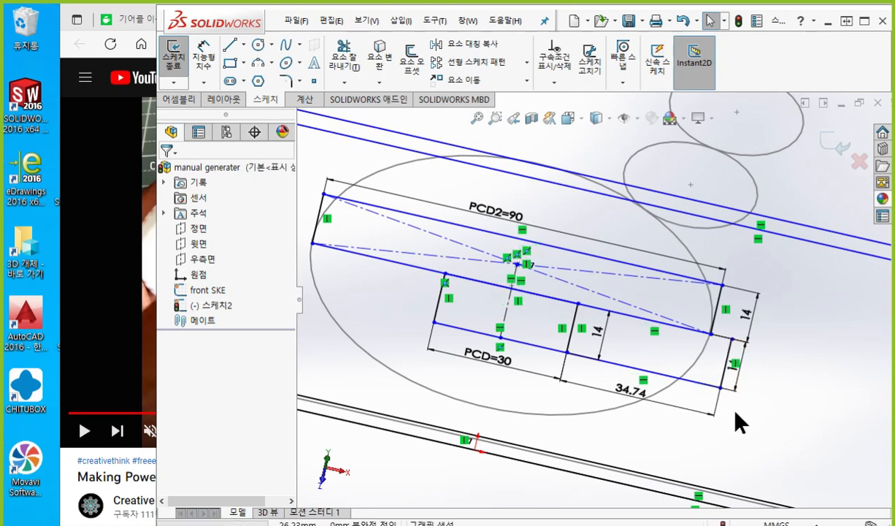
pyautogui.hotkey('ctrl', 'z')
pyautogui.hotkey('ctrl', 'z')
pyautogui.hotkey('ctrl', 'z')
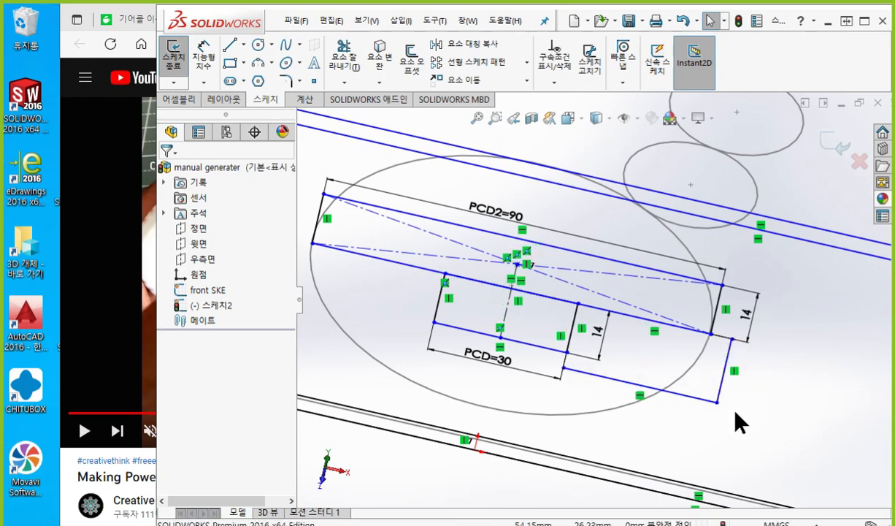
# Step: Mark the two upper circles' centres and a two-corner rectangle beside the small rectangle with the screen pen, and clear the marks
pyautogui.hotkey('ctrl', 'alt', 'p')
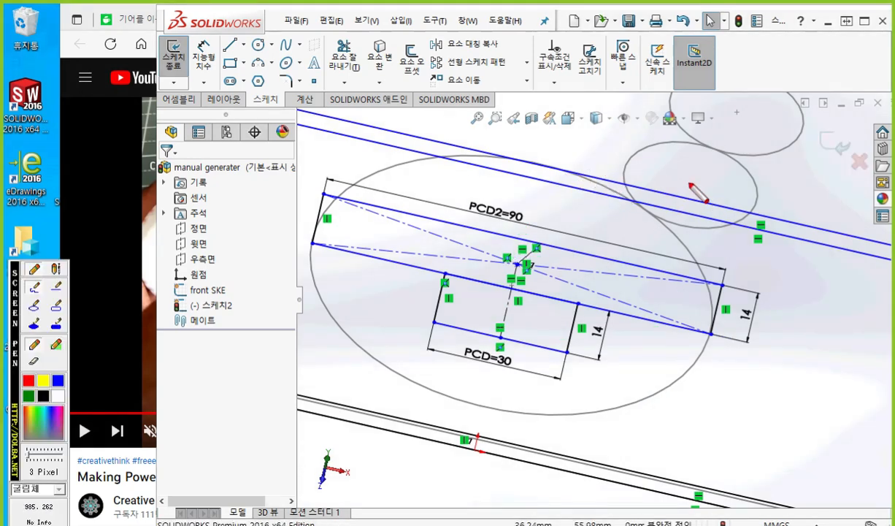
pyautogui.moveTo(689, 185); pyautogui.dragTo(701, 201)
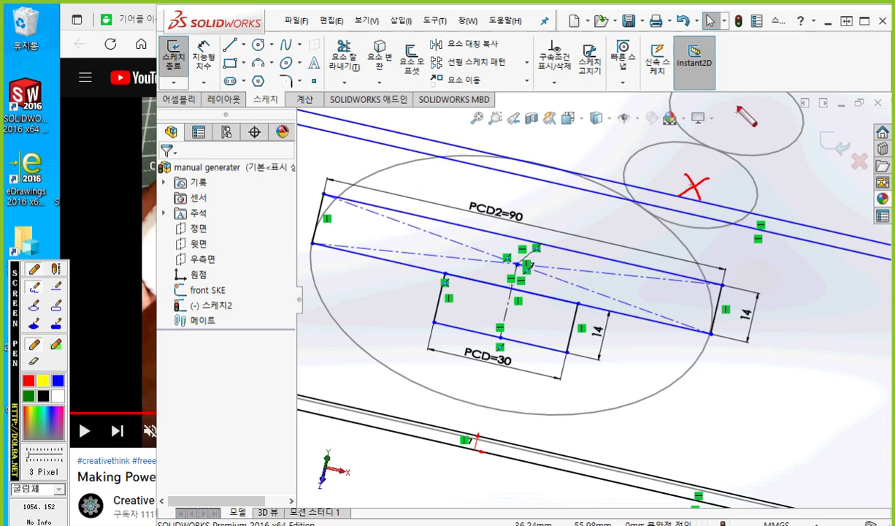
pyautogui.moveTo(731, 103); pyautogui.dragTo(753, 117)
pyautogui.moveTo(754, 103); pyautogui.dragTo(749, 129)
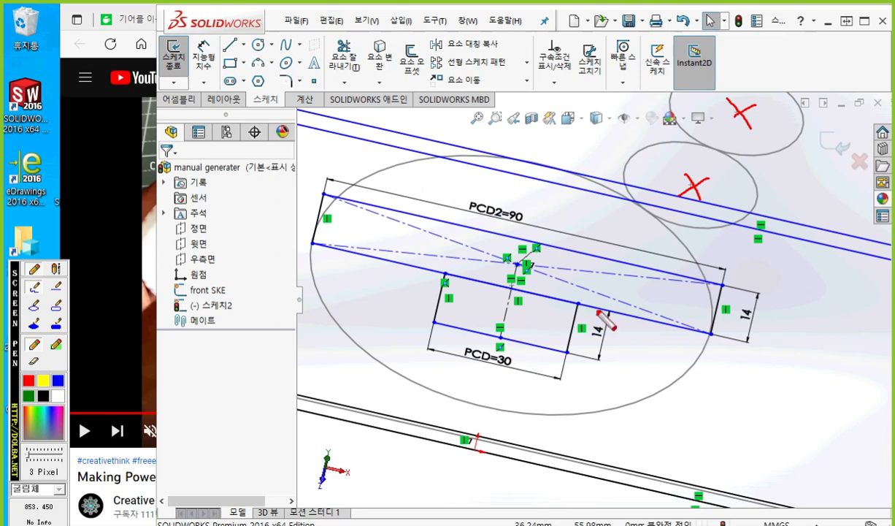
pyautogui.moveTo(596, 300)
pyautogui.mouseDown()
pyautogui.moveTo(610, 318)
pyautogui.moveTo(598, 319)
pyautogui.mouseUp()
pyautogui.moveTo(606, 277)
pyautogui.mouseDown()
pyautogui.moveTo(593, 363)
pyautogui.moveTo(644, 378)
pyautogui.moveTo(712, 337)
pyautogui.moveTo(617, 319)
pyautogui.mouseUp()
pyautogui.moveTo(693, 384)
pyautogui.mouseDown()
pyautogui.moveTo(702, 403)
pyautogui.moveTo(689, 409)
pyautogui.moveTo(753, 431)
pyautogui.mouseUp()
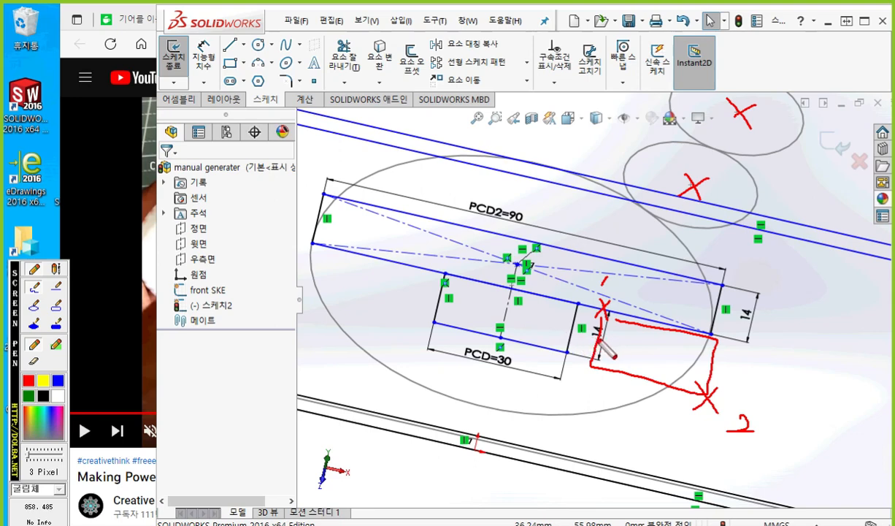
pyautogui.press('Escape')
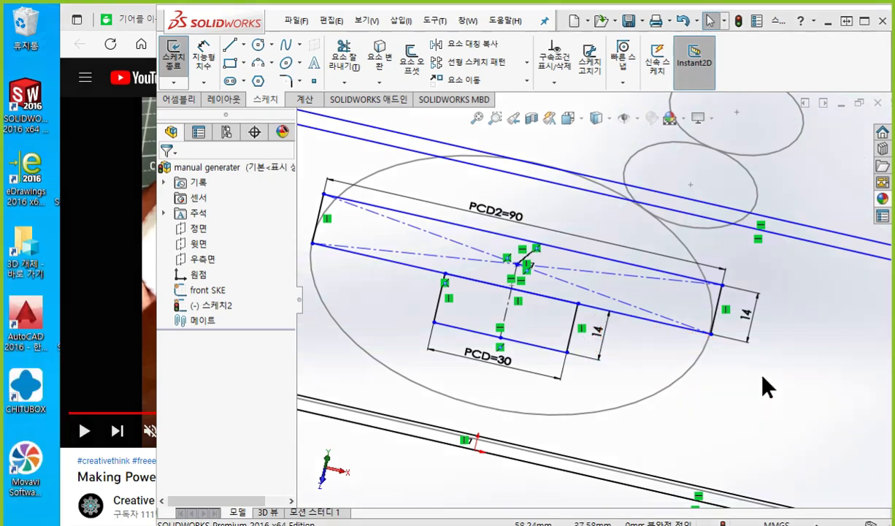
# Step: Draw a corner rectangle about 30 mm wide and 23 mm high from the large rectangle's lower edge, separate from the small rectangle
pyautogui.moveTo(792, 323); pyautogui.dragTo(733, 426, button='right')
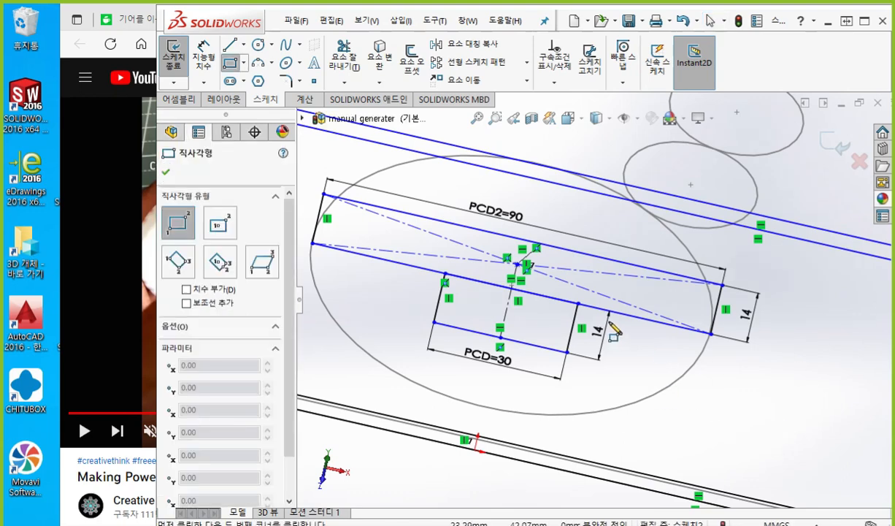
pyautogui.moveTo(617, 313); pyautogui.dragTo(733, 423)
# Step: Dimension the new rectangle's height between its upper and lower edges and set it to 14 mm
pyautogui.rightClick(817, 386)
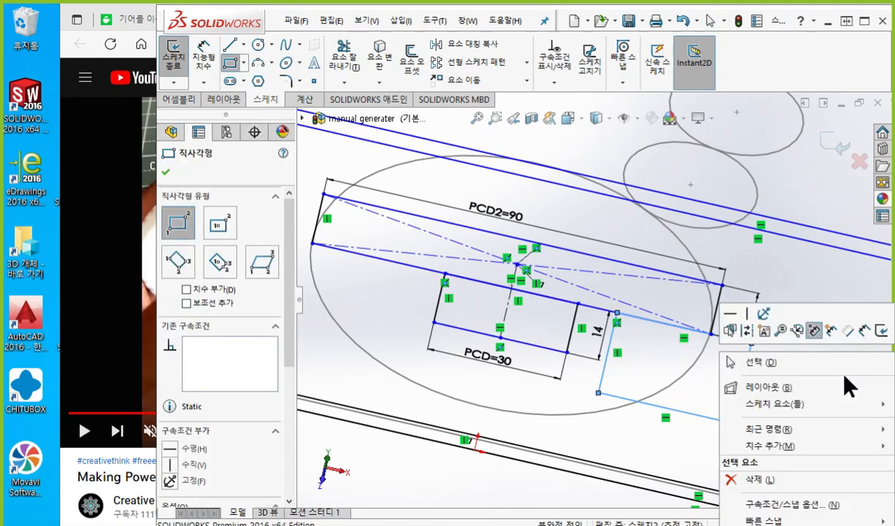
pyautogui.click(873, 335)
pyautogui.click(679, 410)
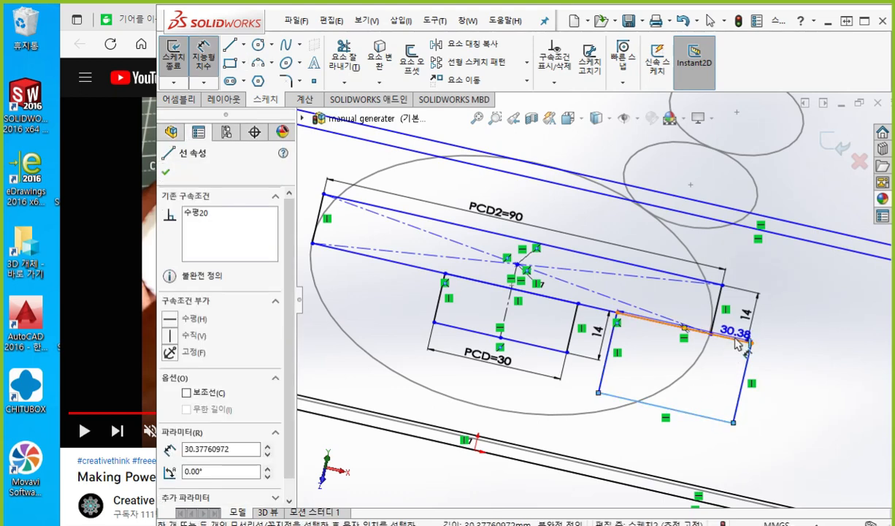
pyautogui.click(745, 372)
pyautogui.click(796, 427)
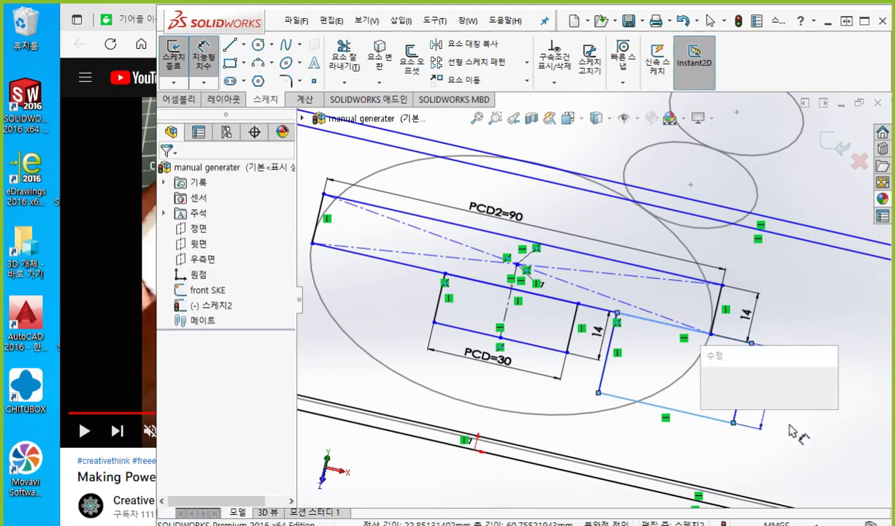
pyautogui.write('14')
pyautogui.press('Return')
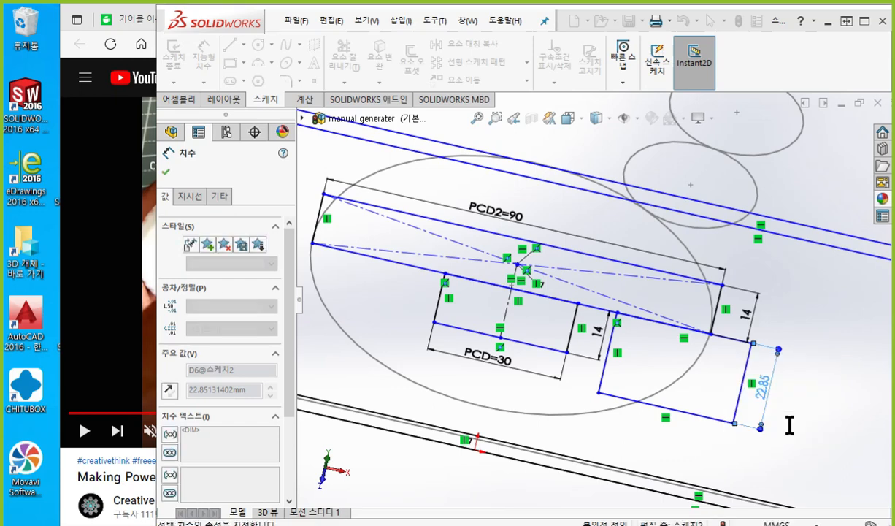
pyautogui.click(819, 430)
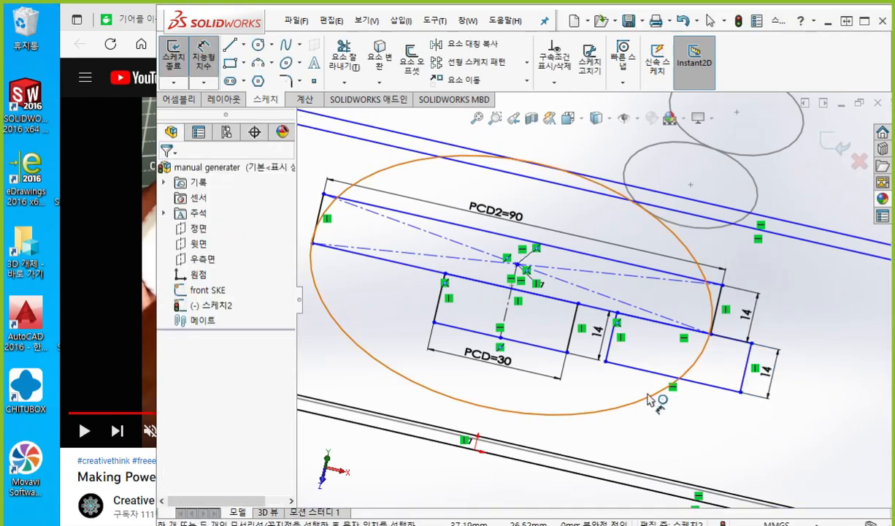
# Step: Dimension the new rectangle's width between its two short side edges and set it to 30 mm
pyautogui.click(611, 354)
pyautogui.click(747, 368)
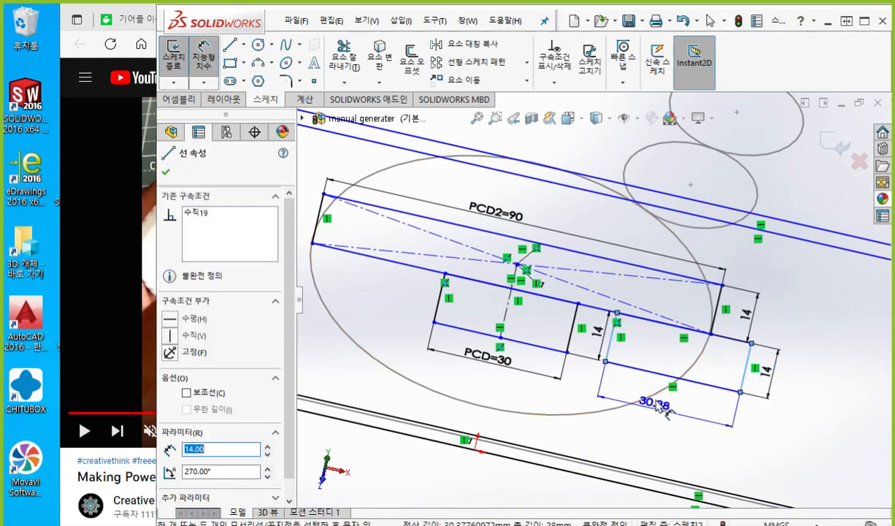
pyautogui.click(663, 411)
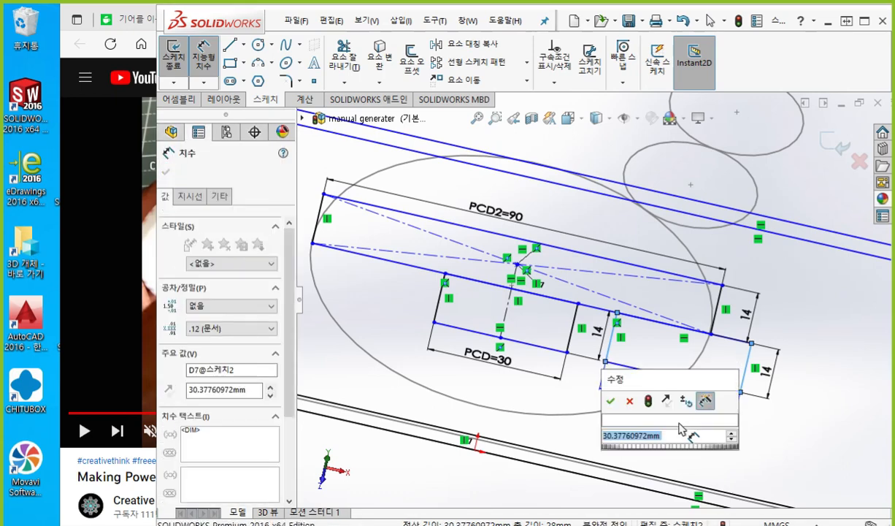
pyautogui.write('30')
pyautogui.press('Return')
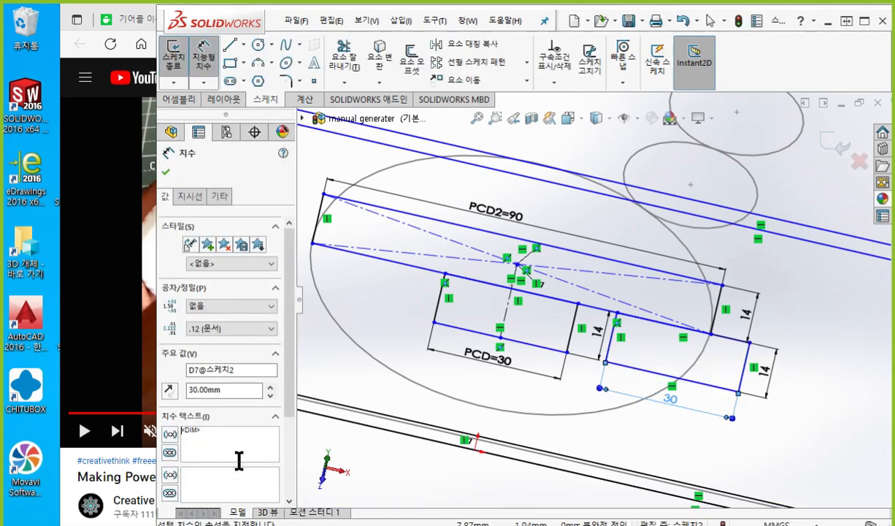
# Step: Prefix the 30 mm width dimension's text with "idle=" and close the dimension's properties
pyautogui.write('d')
pyautogui.write('dle')
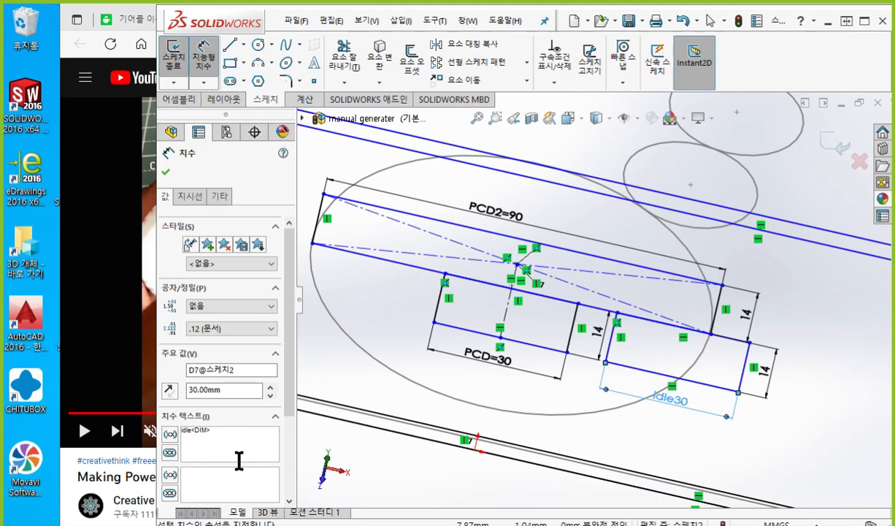
pyautogui.write('=')
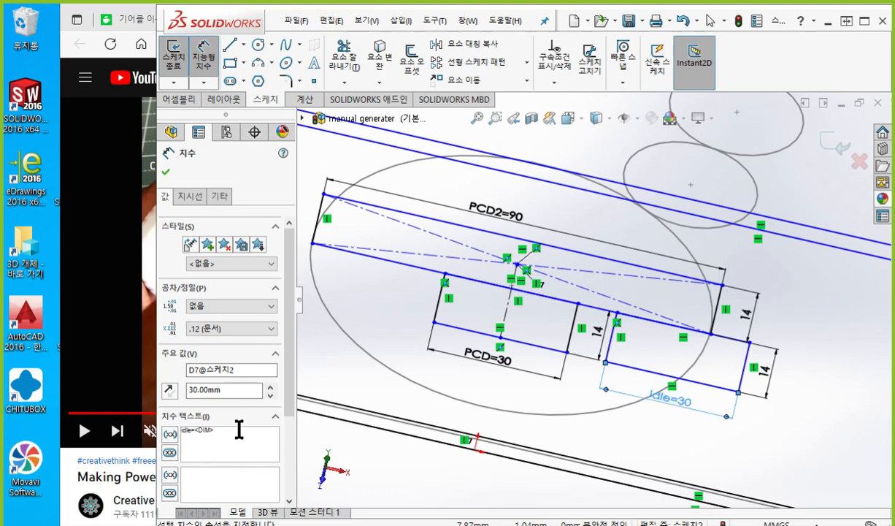
pyautogui.click(699, 442)
# Step: Mark the idle rectangle's lower-edge midpoint, the Line tool and a line upward with the screen pen, and clear the marks
pyautogui.keyDown('ctrl'); pyautogui.moveTo(689, 446); pyautogui.dragTo(676, 450, button='middle'); pyautogui.keyUp('ctrl')
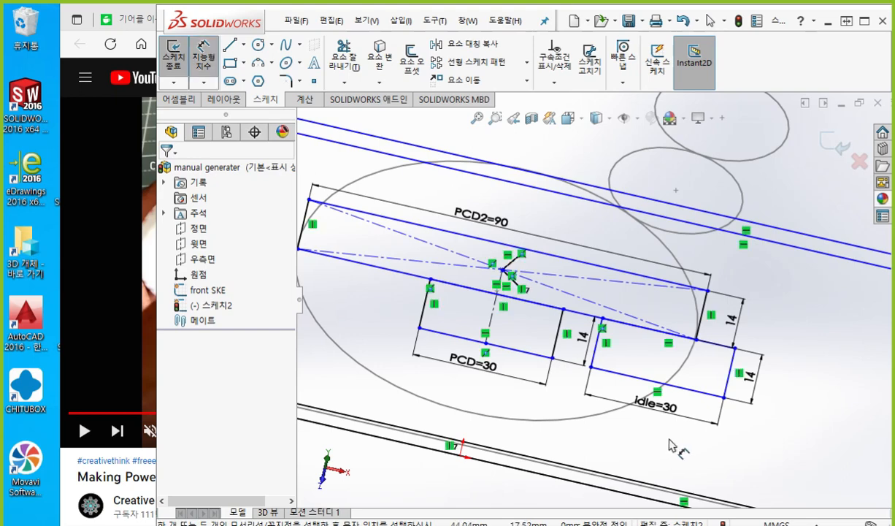
pyautogui.hotkey('ctrl', 'shift', 'p')
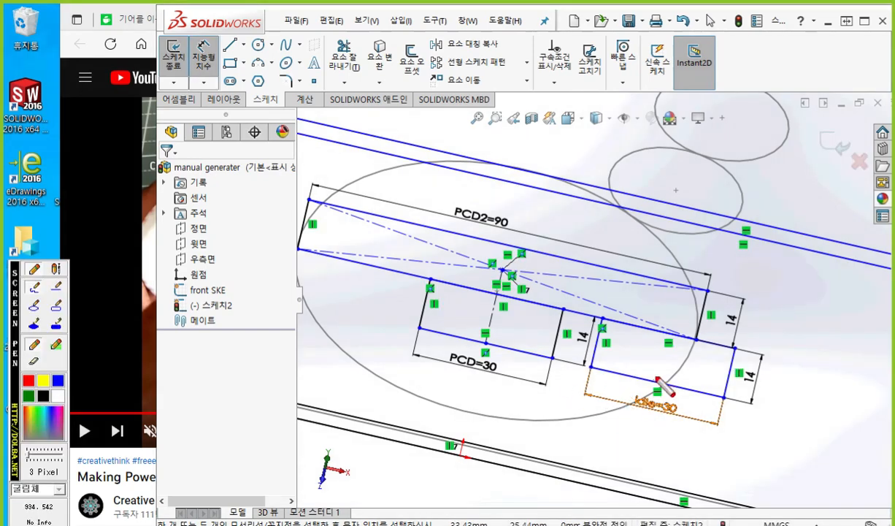
pyautogui.moveTo(650, 374)
pyautogui.mouseDown()
pyautogui.moveTo(665, 389)
pyautogui.moveTo(650, 388)
pyautogui.mouseUp()
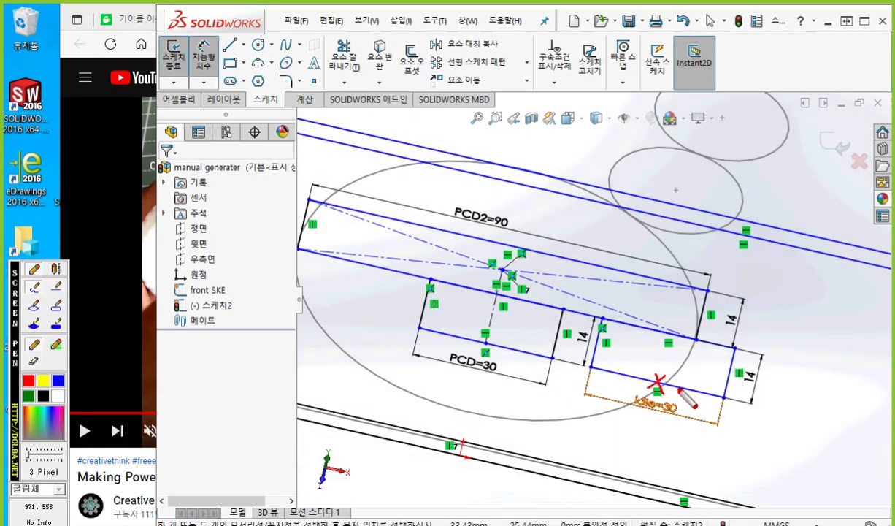
pyautogui.moveTo(217, 62)
pyautogui.mouseDown()
pyautogui.moveTo(252, 28)
pyautogui.moveTo(223, 59)
pyautogui.mouseUp()
pyautogui.moveTo(660, 381)
pyautogui.mouseDown()
pyautogui.moveTo(683, 263)
pyautogui.moveTo(669, 354)
pyautogui.mouseUp()
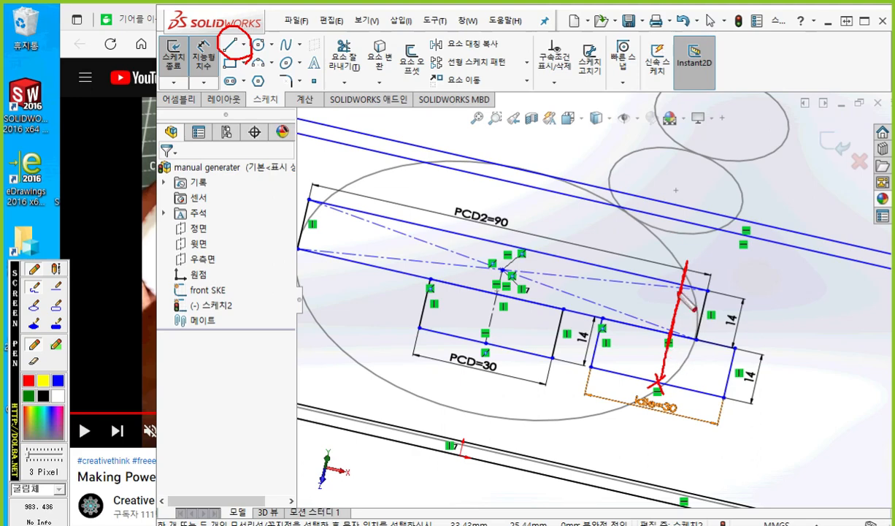
pyautogui.moveTo(683, 311)
pyautogui.mouseDown()
pyautogui.moveTo(663, 314)
pyautogui.moveTo(681, 320)
pyautogui.mouseUp()
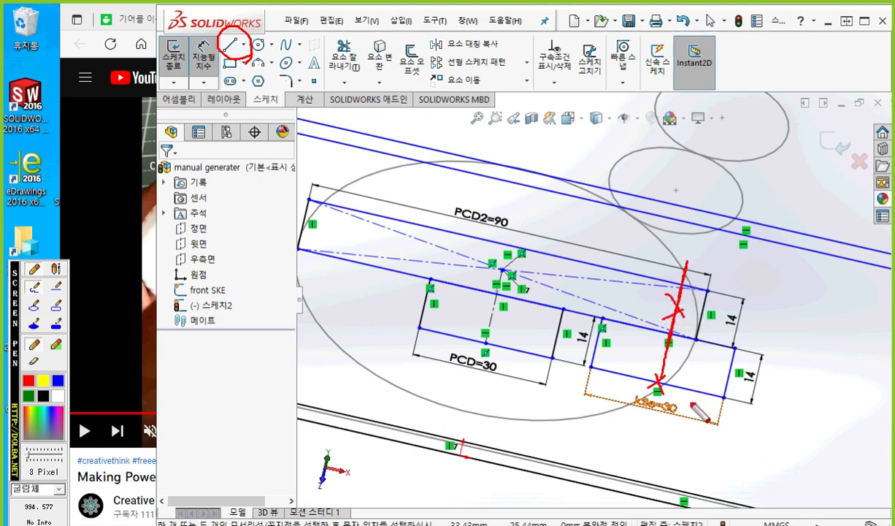
pyautogui.press('Escape')
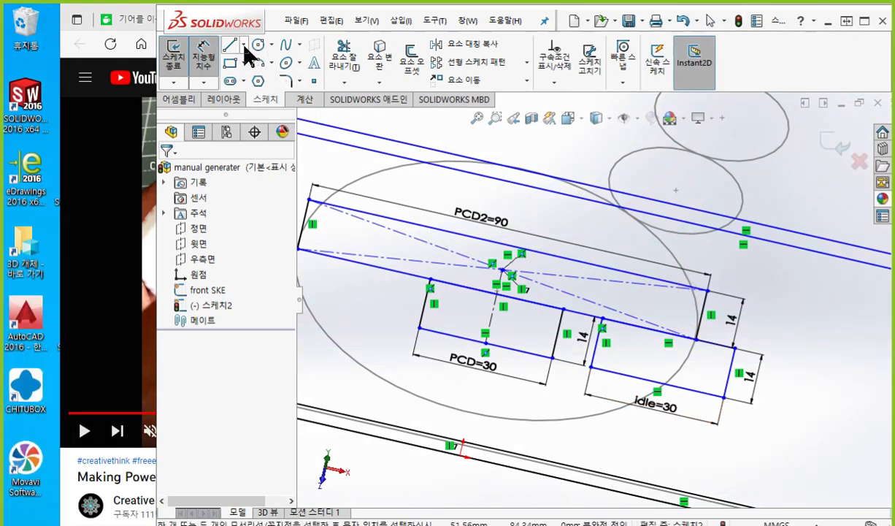
# Step: Draw a vertical construction line about 8 mm long upward from the midpoint of the idle rectangle's lower edge and end the chain
pyautogui.click(657, 383)
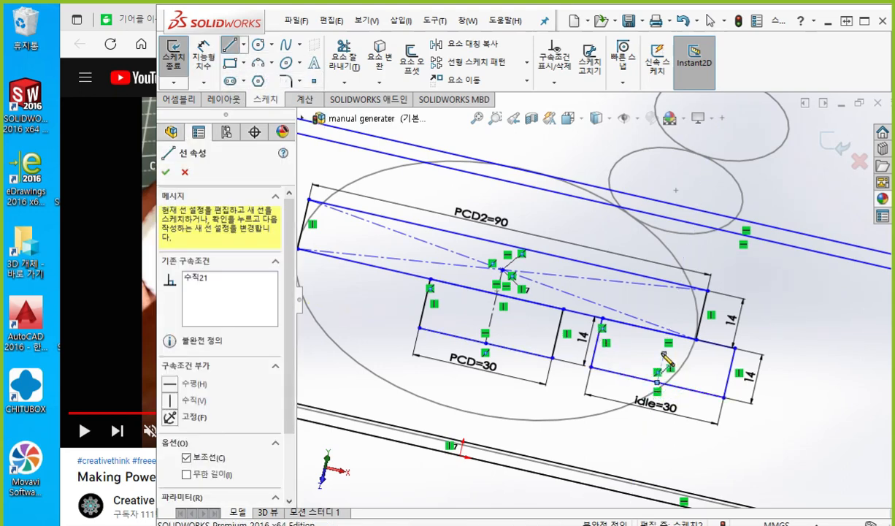
pyautogui.rightClick(705, 359)
pyautogui.click(747, 339)
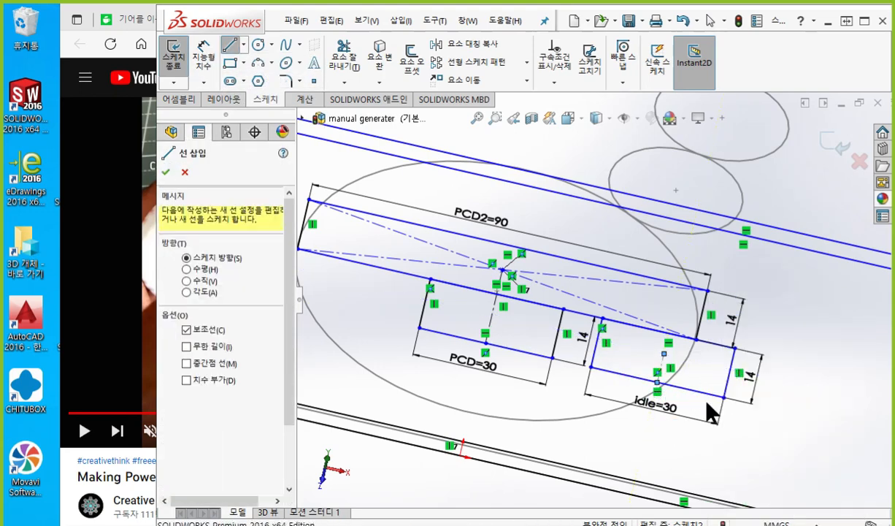
# Step: Mark the short construction line and the nearby small circle's centre with the screen pen, and clear the marks
pyautogui.moveTo(670, 350); pyautogui.dragTo(664, 386)
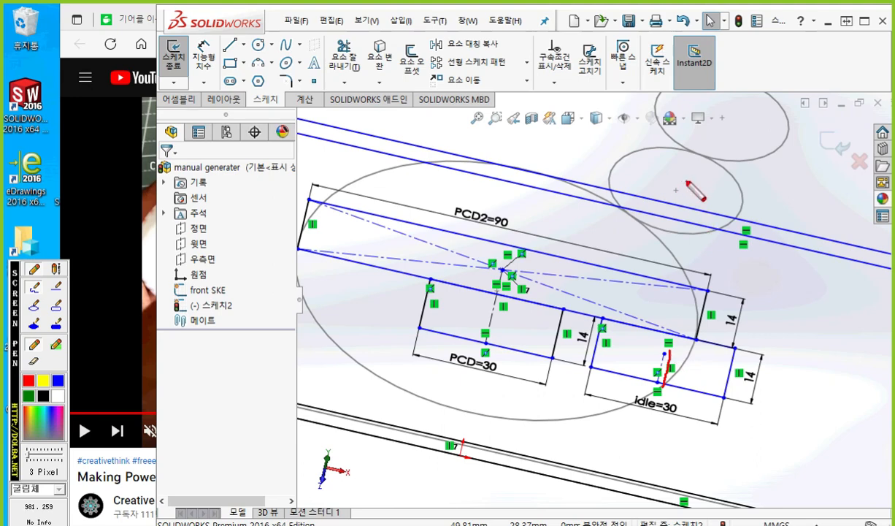
pyautogui.moveTo(688, 182)
pyautogui.mouseDown()
pyautogui.moveTo(668, 202)
pyautogui.moveTo(684, 207)
pyautogui.mouseUp()
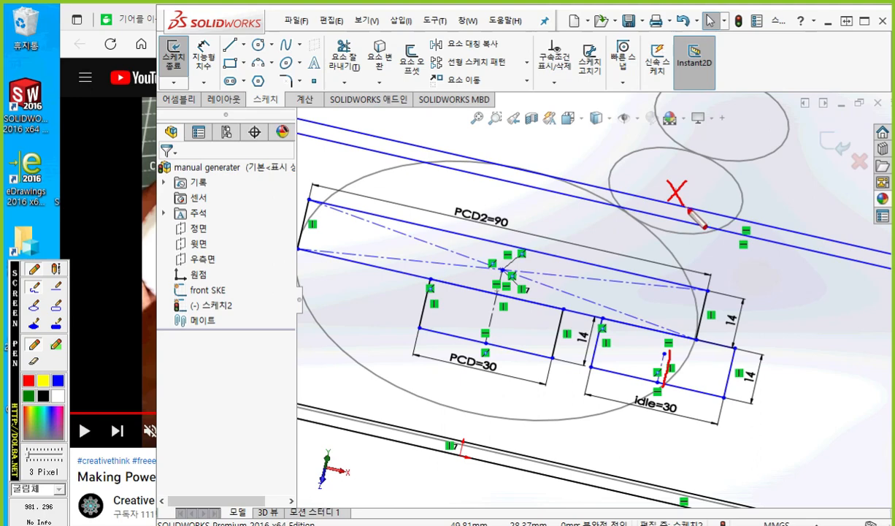
pyautogui.press('Escape')
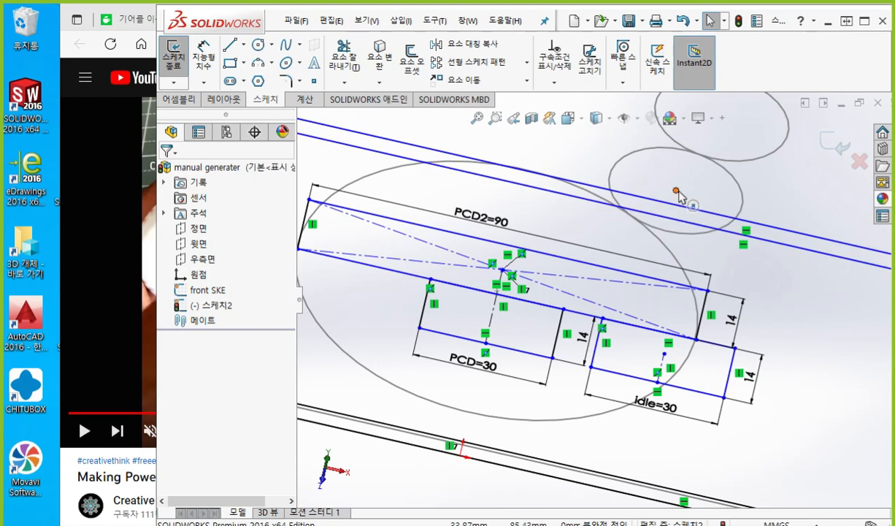
# Step: Add a coincident relation between the idle rectangle's short construction line and the small circle's centre point
pyautogui.click(663, 367)
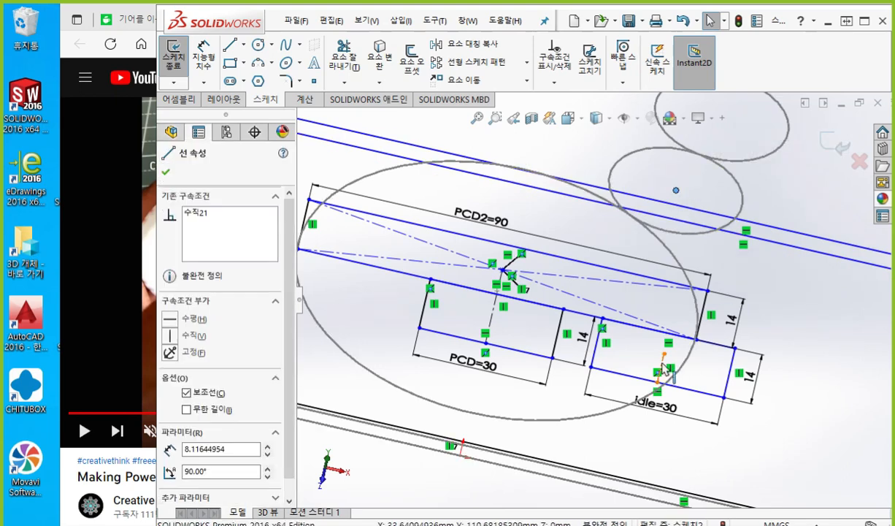
pyautogui.keyDown('ctrl'); pyautogui.click(664, 368); pyautogui.keyUp('ctrl')
pyautogui.click(717, 307)
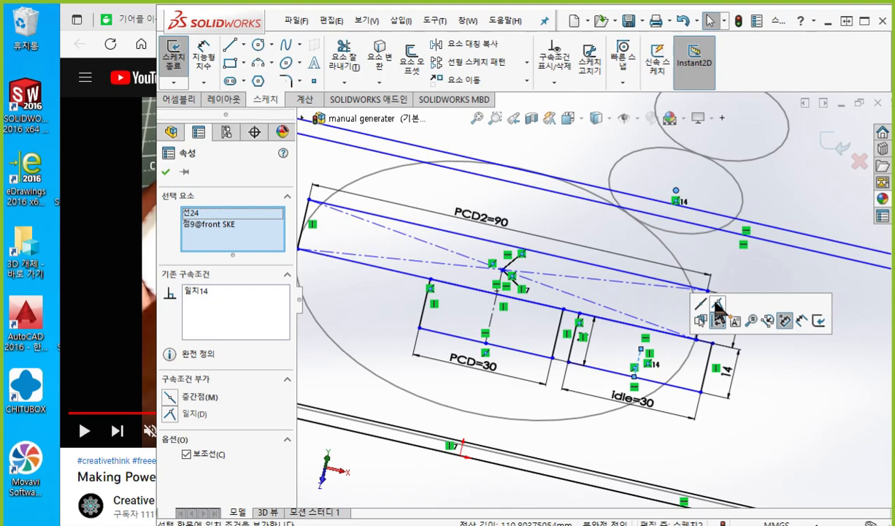
# Step: Highlight the constrained construction line, its lower midpoint and the circle's centre with the screen pen, and clear the marks
pyautogui.press('F12')
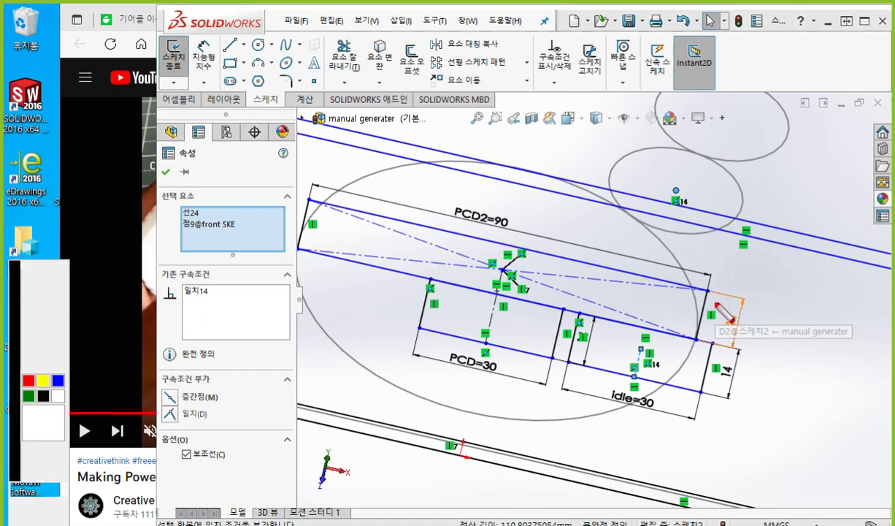
pyautogui.moveTo(644, 344)
pyautogui.mouseDown()
pyautogui.moveTo(620, 386)
pyautogui.moveTo(645, 395)
pyautogui.mouseUp()
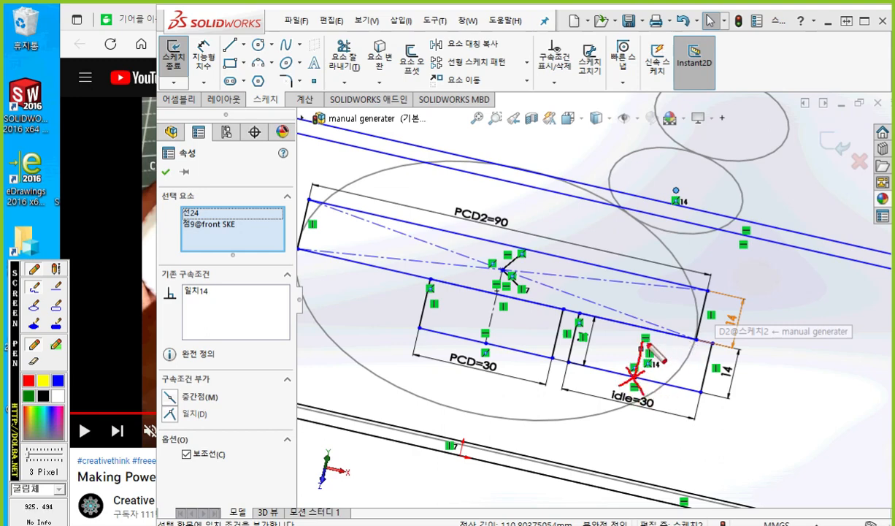
pyautogui.moveTo(683, 181)
pyautogui.mouseDown()
pyautogui.moveTo(665, 198)
pyautogui.moveTo(681, 196)
pyautogui.mouseUp()
pyautogui.press('Escape')
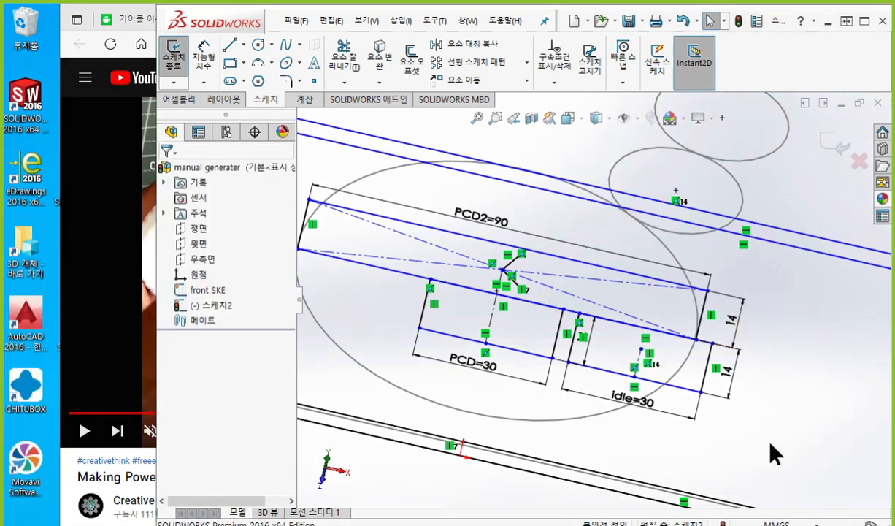
# Step: Try to move the idle rectangle by its outer side edge, and shift the gear rectangles slightly downward by its lower edge
pyautogui.moveTo(771, 443)
pyautogui.keyDown('ctrl'); pyautogui.mouseDown(button='middle')
pyautogui.moveTo(754, 455)
pyautogui.moveTo(762, 441)
pyautogui.mouseUp(button='middle'); pyautogui.keyUp('ctrl')
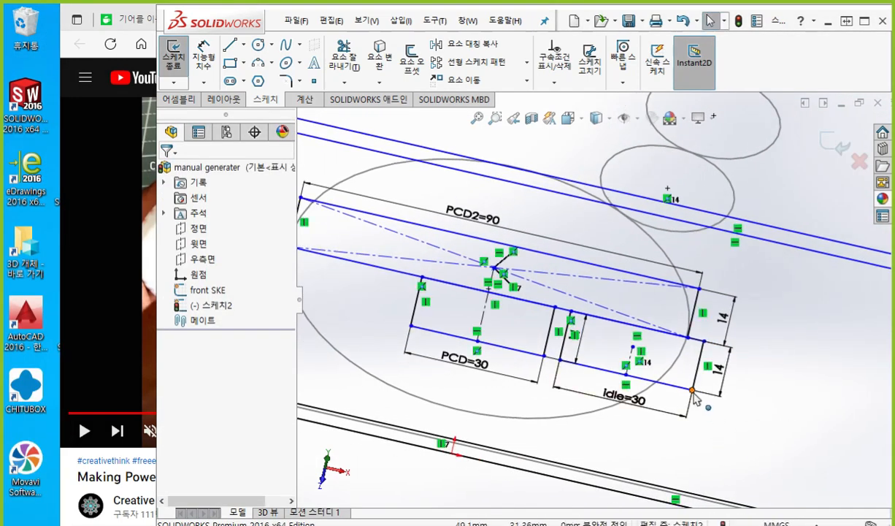
pyautogui.click(699, 365)
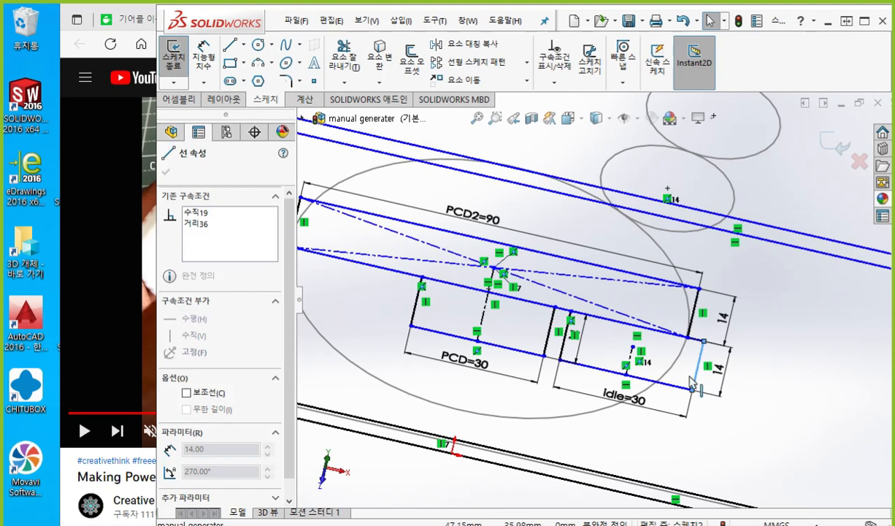
pyautogui.moveTo(710, 382); pyautogui.dragTo(777, 399)
pyautogui.click(760, 467)
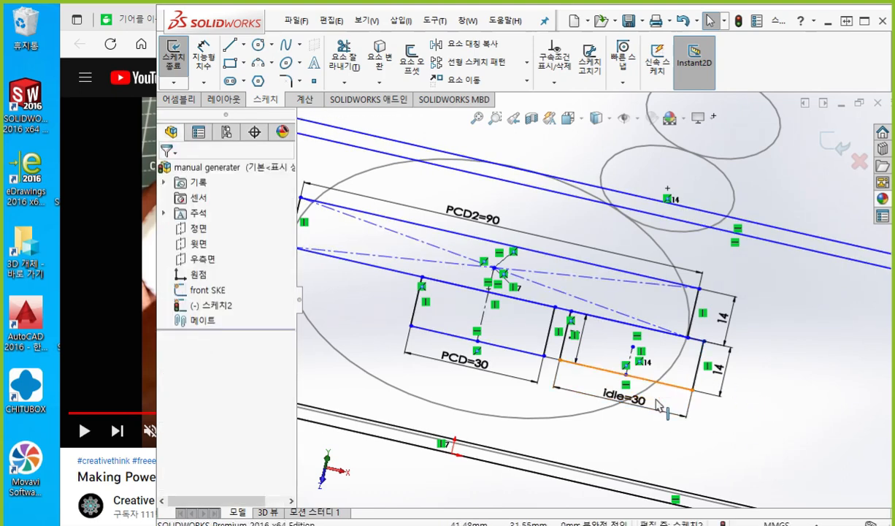
pyautogui.moveTo(658, 402)
pyautogui.mouseDown()
pyautogui.moveTo(639, 399)
pyautogui.moveTo(650, 403)
pyautogui.moveTo(678, 373)
pyautogui.moveTo(644, 418)
pyautogui.moveTo(624, 350)
pyautogui.moveTo(636, 427)
pyautogui.moveTo(657, 420)
pyautogui.moveTo(660, 370)
pyautogui.moveTo(658, 411)
pyautogui.mouseUp()
pyautogui.click(763, 409)
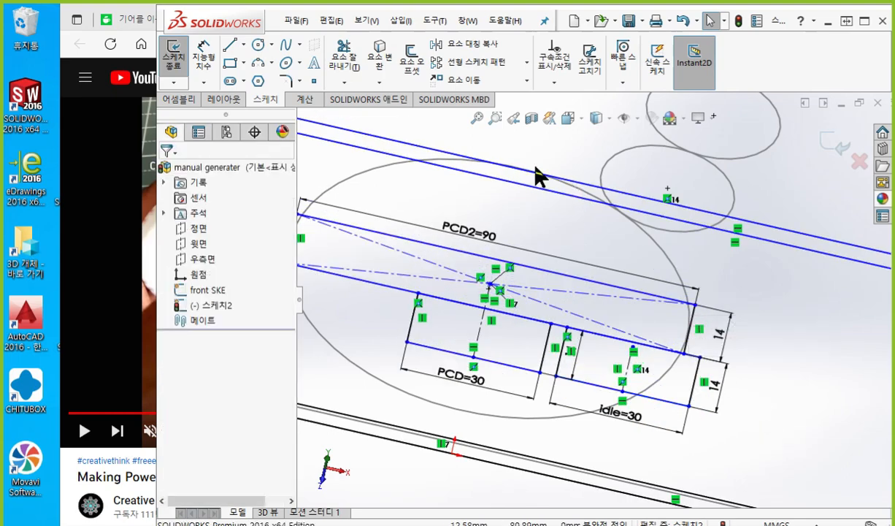
# Step: Move the SolidWorks window aside, switch to the browser's gearbox video and narrow it so both windows show side by side
pyautogui.moveTo(238, 22); pyautogui.dragTo(438, 37)
pyautogui.click(308, 22)
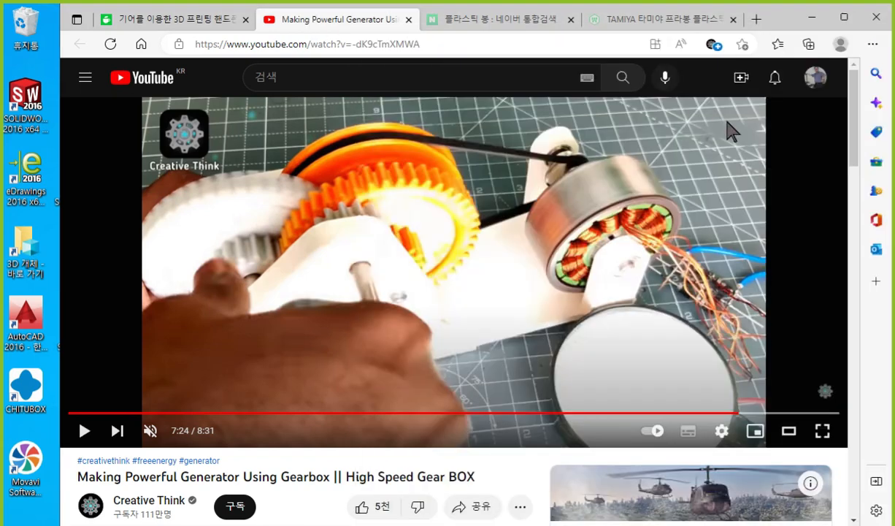
pyautogui.moveTo(886, 144); pyautogui.dragTo(569, 164)
# Step: Link the orange gear's hub to the idle rectangle and the white gear to the PCD2=90 rectangle with the screen pen, and clear the marks
pyautogui.press('F12')
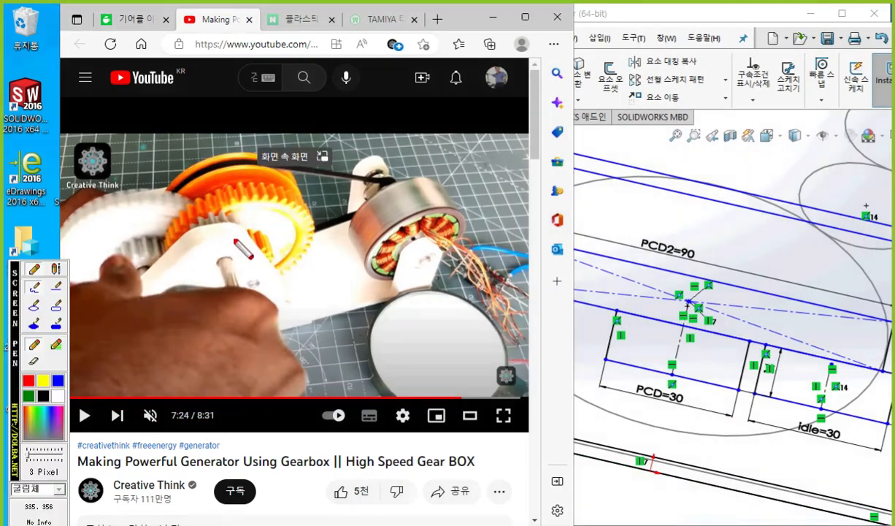
pyautogui.moveTo(275, 262)
pyautogui.mouseDown()
pyautogui.moveTo(250, 273)
pyautogui.moveTo(281, 234)
pyautogui.moveTo(276, 267)
pyautogui.moveTo(471, 427)
pyautogui.moveTo(797, 425)
pyautogui.moveTo(806, 410)
pyautogui.mouseUp()
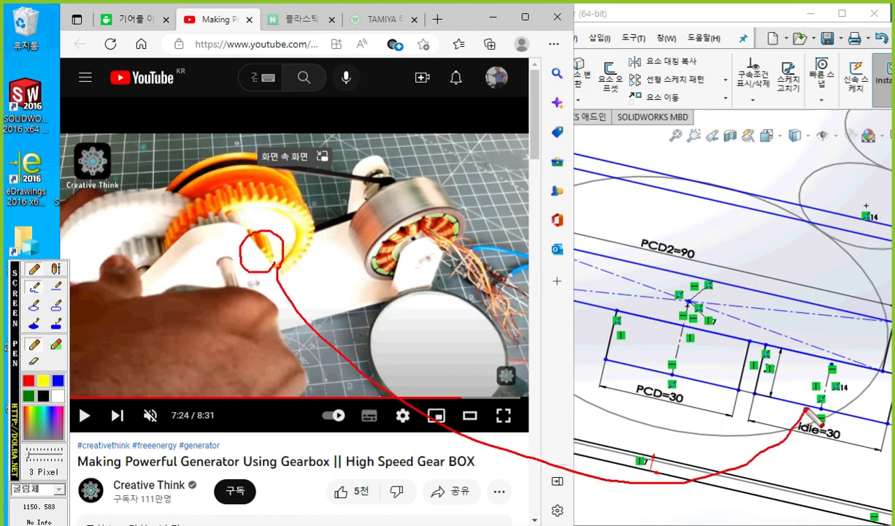
pyautogui.moveTo(128, 206)
pyautogui.mouseDown()
pyautogui.moveTo(252, 145)
pyautogui.moveTo(553, 216)
pyautogui.moveTo(632, 271)
pyautogui.mouseUp()
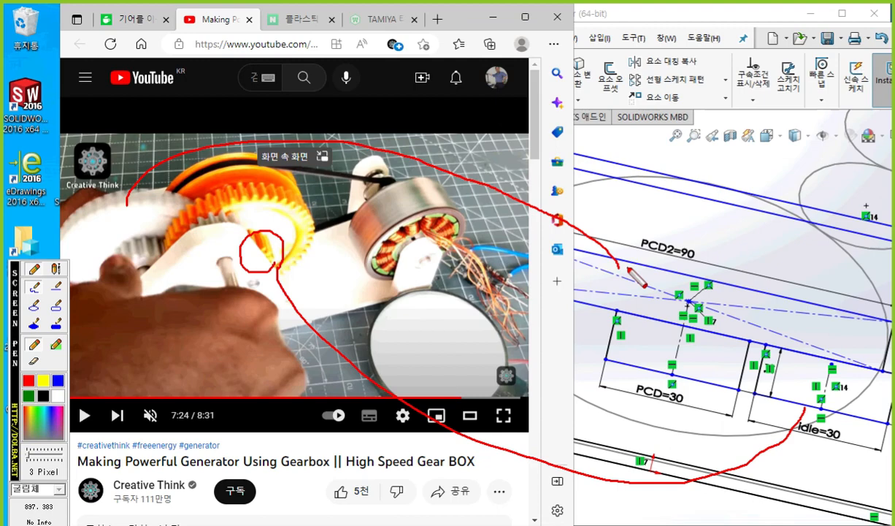
pyautogui.press('Escape')
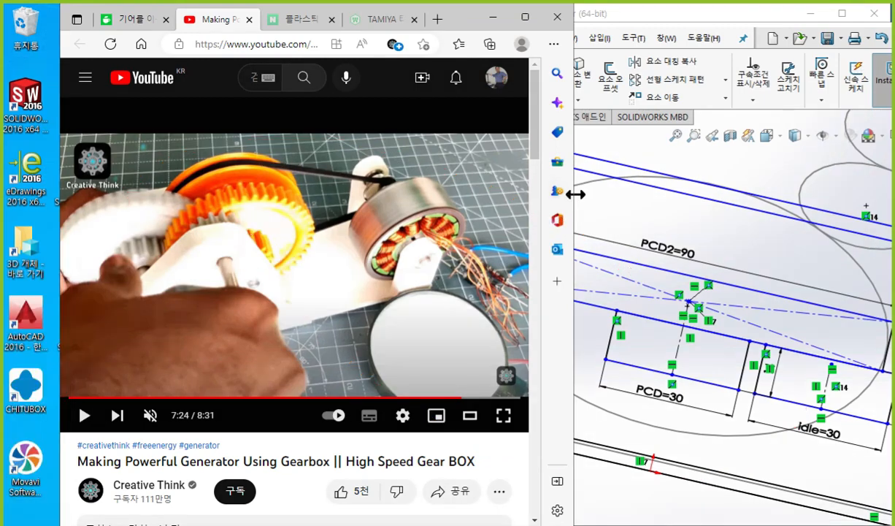
# Step: Narrow the browser further and link the orange hub to the idle rectangle and the white gear to the PCD=30 rectangle with the screen pen
pyautogui.moveTo(576, 194)
pyautogui.mouseDown()
pyautogui.moveTo(410, 205)
pyautogui.moveTo(421, 206)
pyautogui.mouseUp()
pyautogui.press('F12')
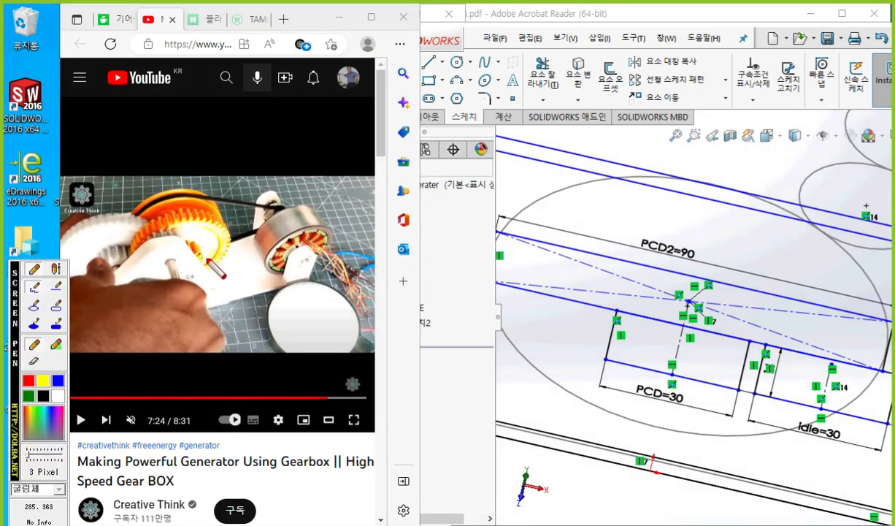
pyautogui.moveTo(208, 265)
pyautogui.mouseDown()
pyautogui.moveTo(544, 457)
pyautogui.moveTo(738, 459)
pyautogui.moveTo(790, 410)
pyautogui.mouseUp()
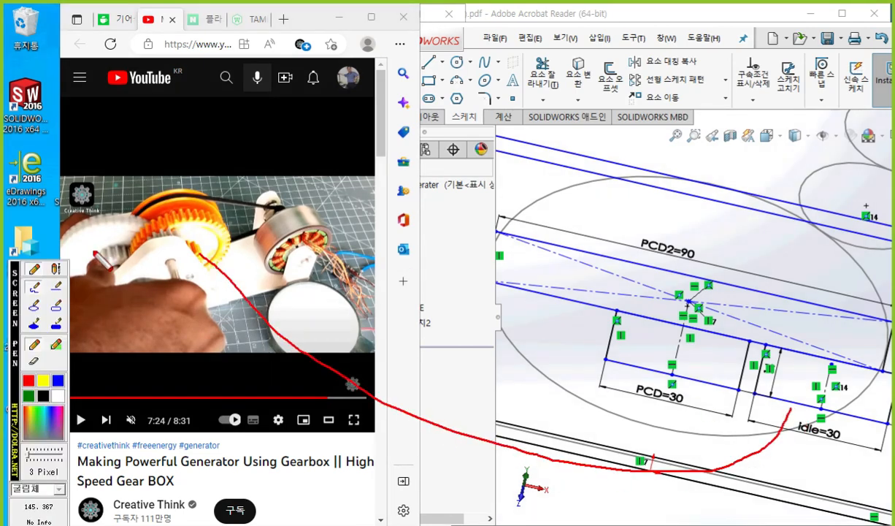
pyautogui.moveTo(86, 241)
pyautogui.mouseDown()
pyautogui.moveTo(416, 442)
pyautogui.moveTo(630, 368)
pyautogui.mouseUp()
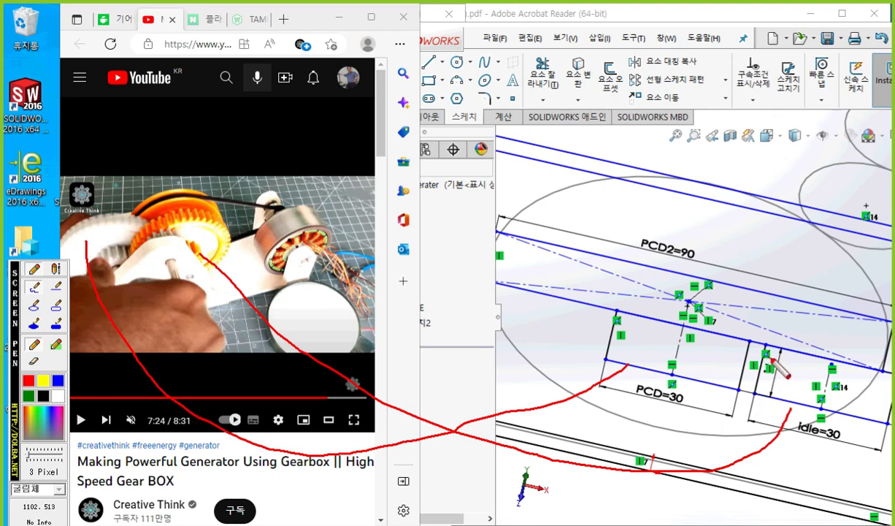
pyautogui.moveTo(777, 336)
pyautogui.mouseDown()
pyautogui.moveTo(763, 351)
pyautogui.moveTo(777, 352)
pyautogui.mouseUp()
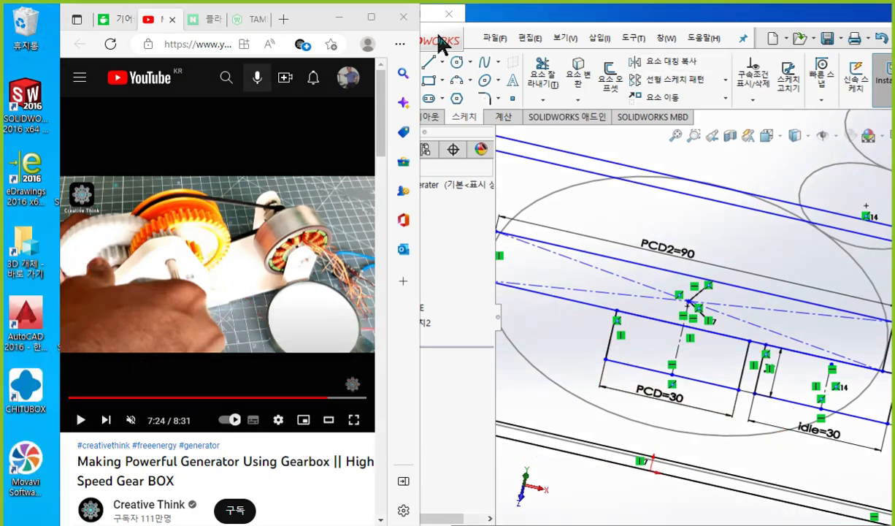
# Step: Switch back to SolidWorks, move its window over the browser and enlarge the view of the idle rectangle
pyautogui.moveTo(436, 34)
pyautogui.mouseDown()
pyautogui.moveTo(206, 32)
pyautogui.moveTo(226, 27)
pyautogui.mouseUp()
pyautogui.scroll(-2, 556, 374)
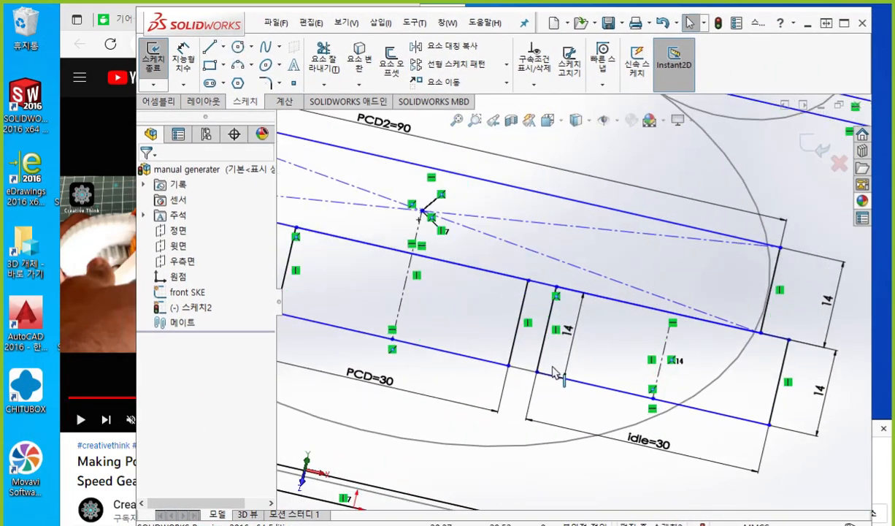
# Step: Mark the idle rectangle's upper corner with the screen pen and remove the coincident relation tying it to the PCD2=90 rectangle's lower edge
pyautogui.scroll(-1, 557, 374)
pyautogui.keyDown('ctrl'); pyautogui.moveTo(633, 371); pyautogui.dragTo(535, 366, button='middle'); pyautogui.keyUp('ctrl')
pyautogui.press('F12')
pyautogui.moveTo(470, 252)
pyautogui.mouseDown()
pyautogui.moveTo(446, 276)
pyautogui.moveTo(455, 265)
pyautogui.moveTo(467, 276)
pyautogui.mouseUp()
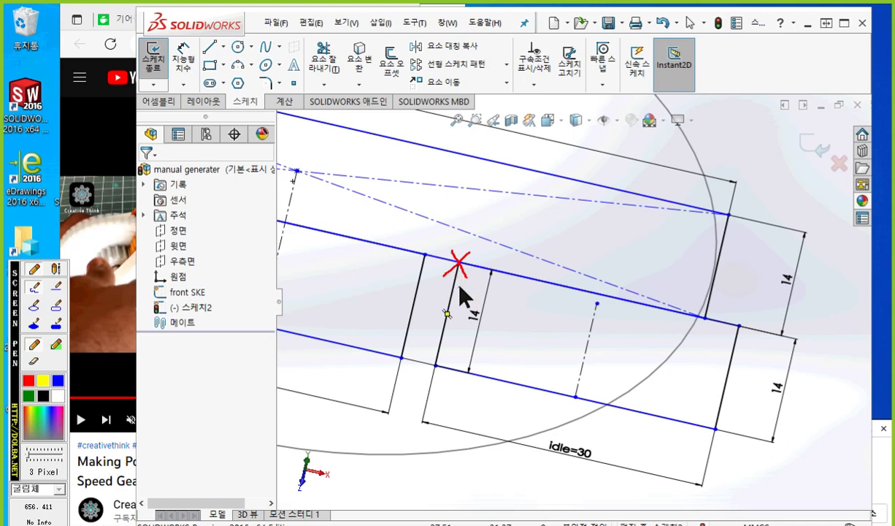
pyautogui.press('F12')
pyautogui.click(459, 265)
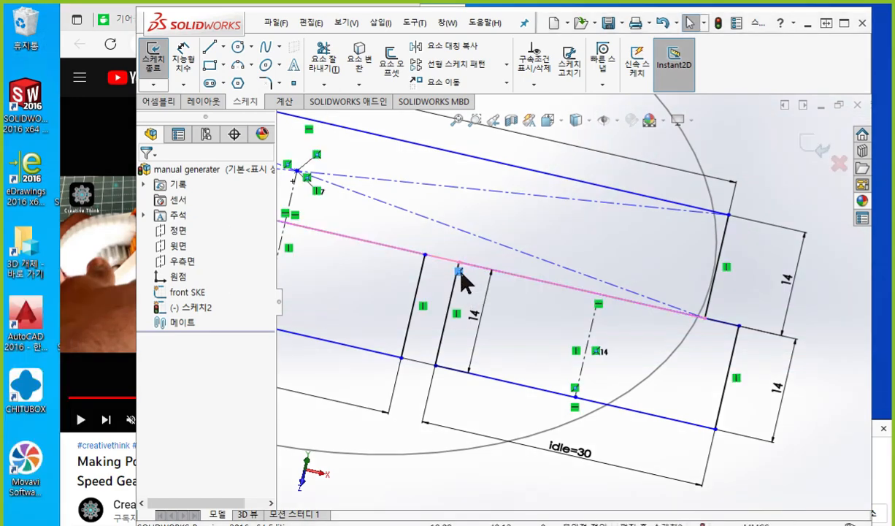
pyautogui.press('Escape')
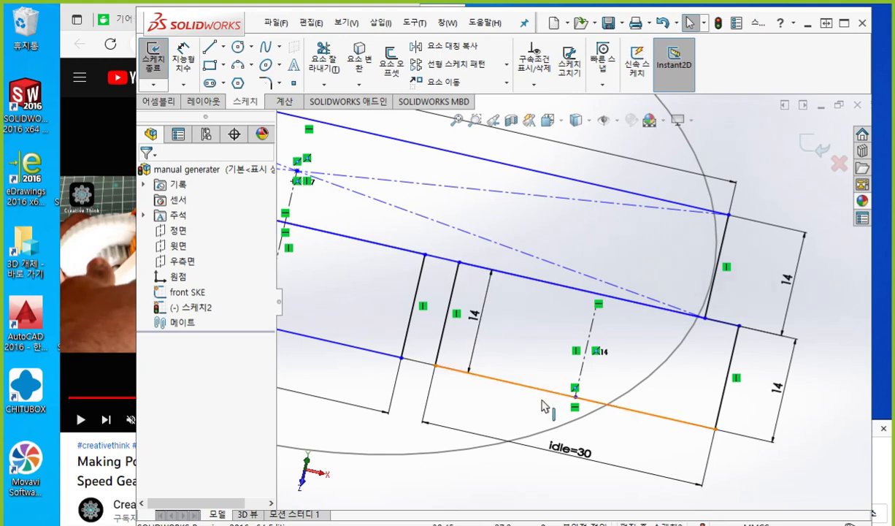
# Step: Move the idle rectangle down so it separates from the PCD2=90 rectangle, and shift the SolidWorks window slightly downward
pyautogui.moveTo(545, 395)
pyautogui.mouseDown()
pyautogui.moveTo(523, 488)
pyautogui.moveTo(544, 421)
pyautogui.moveTo(532, 454)
pyautogui.mouseUp()
pyautogui.scroll(2, 540, 400)
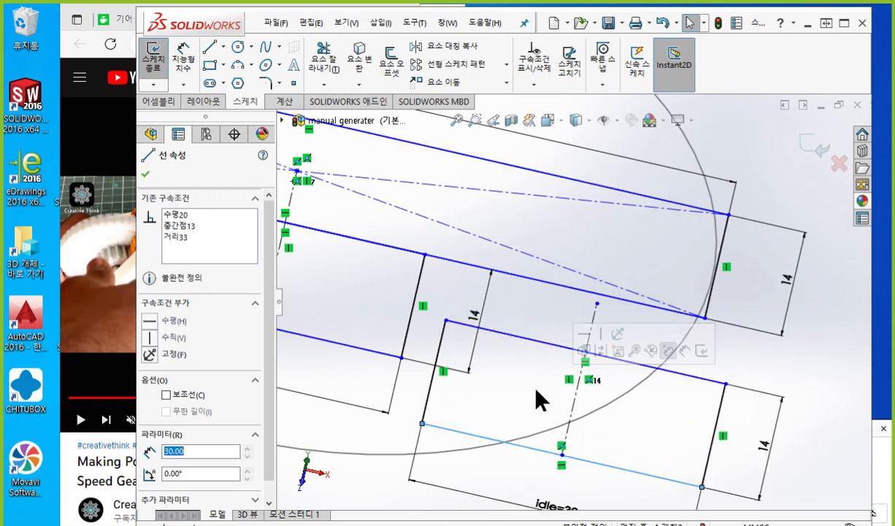
pyautogui.scroll(2, 557, 339)
pyautogui.moveTo(574, 366)
pyautogui.keyDown('ctrl'); pyautogui.mouseDown(button='middle')
pyautogui.moveTo(609, 347)
pyautogui.moveTo(602, 354)
pyautogui.mouseUp(button='middle'); pyautogui.keyUp('ctrl')
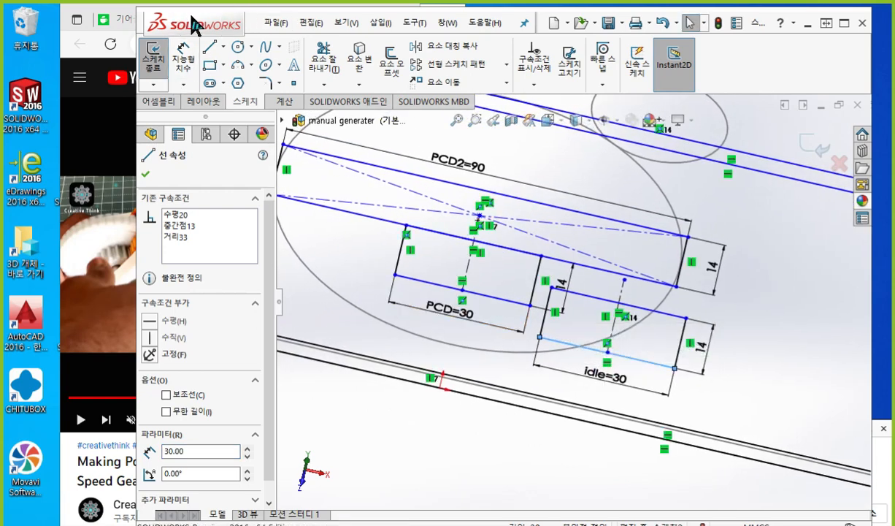
pyautogui.moveTo(214, 22)
pyautogui.mouseDown()
pyautogui.moveTo(432, 61)
pyautogui.moveTo(213, 34)
pyautogui.mouseUp()
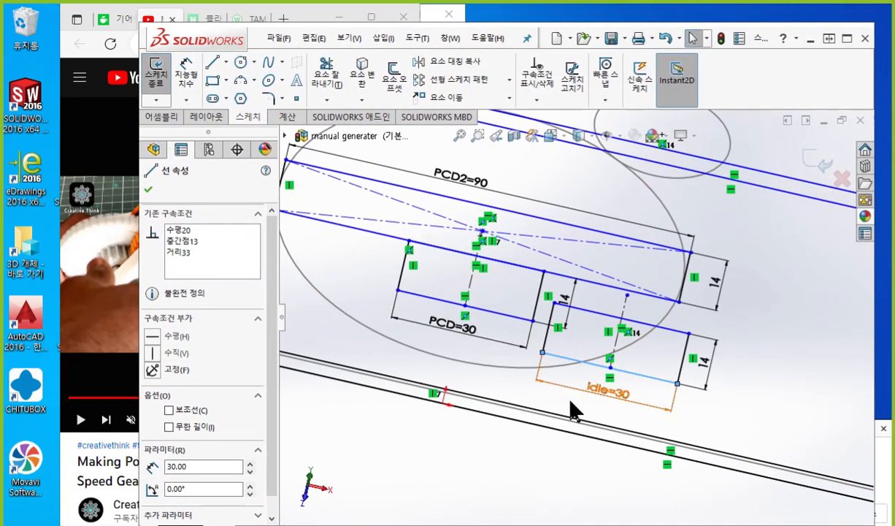
# Step: Mark the gap between the idle rectangle's lower edge and the lower plate with the screen pen, and clear the marks
pyautogui.press('F12')
pyautogui.moveTo(542, 357); pyautogui.dragTo(670, 382)
pyautogui.moveTo(468, 394)
pyautogui.mouseDown()
pyautogui.moveTo(593, 410)
pyautogui.moveTo(725, 443)
pyautogui.mouseUp()
pyautogui.moveTo(687, 393)
pyautogui.mouseDown()
pyautogui.moveTo(705, 396)
pyautogui.moveTo(692, 440)
pyautogui.moveTo(713, 427)
pyautogui.mouseUp()
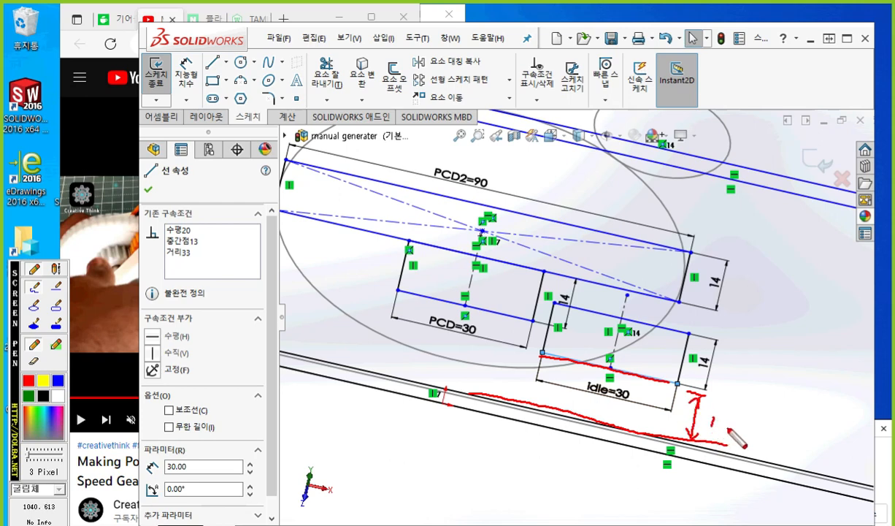
pyautogui.press('Escape')
# Step: Dimension the gap between the idle rectangle's lower edge and the lower plate's upper edge as 1 mm
pyautogui.click(757, 360)
pyautogui.rightClick(760, 340)
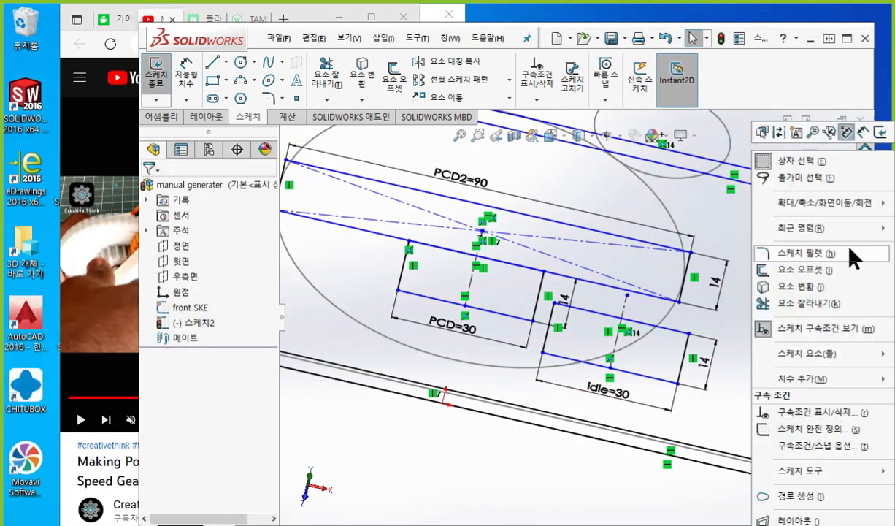
pyautogui.click(871, 128)
pyautogui.click(646, 377)
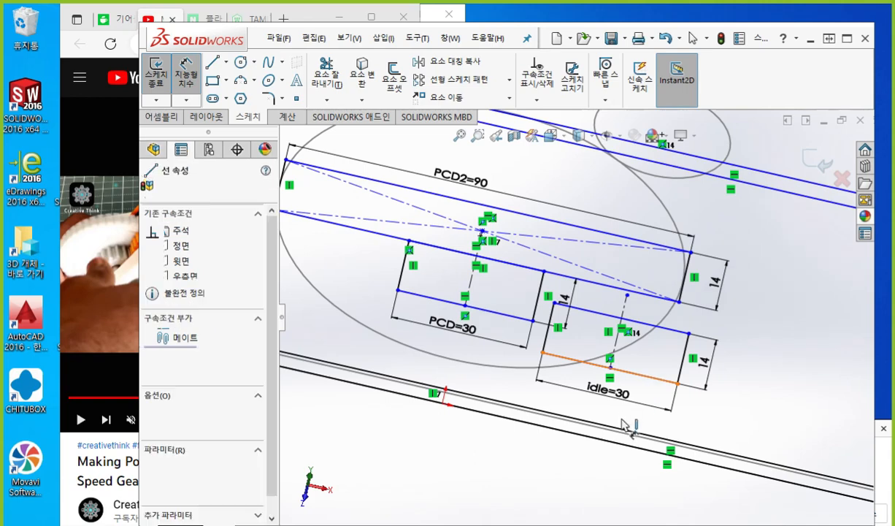
pyautogui.click(683, 439)
pyautogui.click(675, 447)
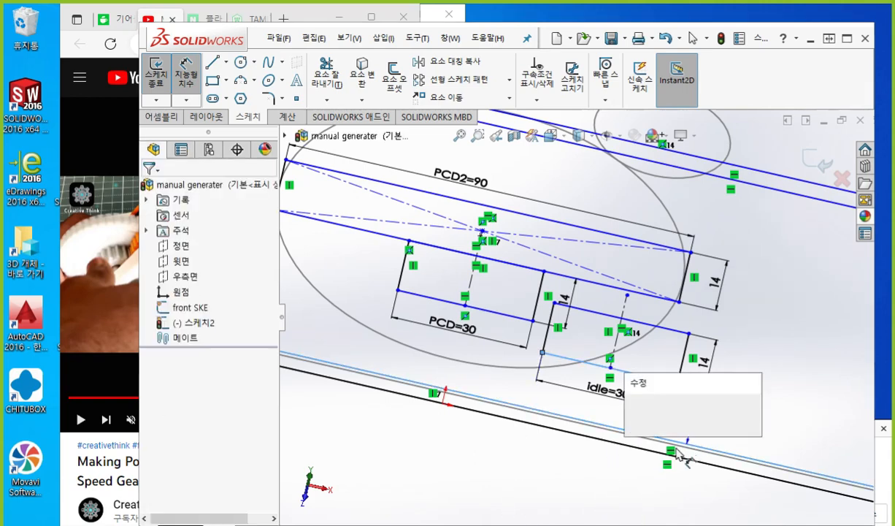
pyautogui.write('1')
pyautogui.press('Return')
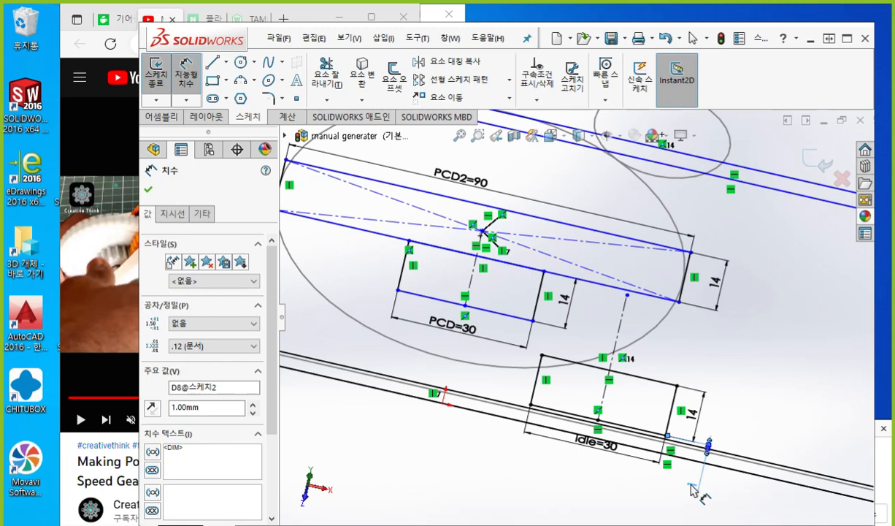
# Step: Set the gap between the idle rectangle and the lower plate to 4 mm
pyautogui.click(692, 491)
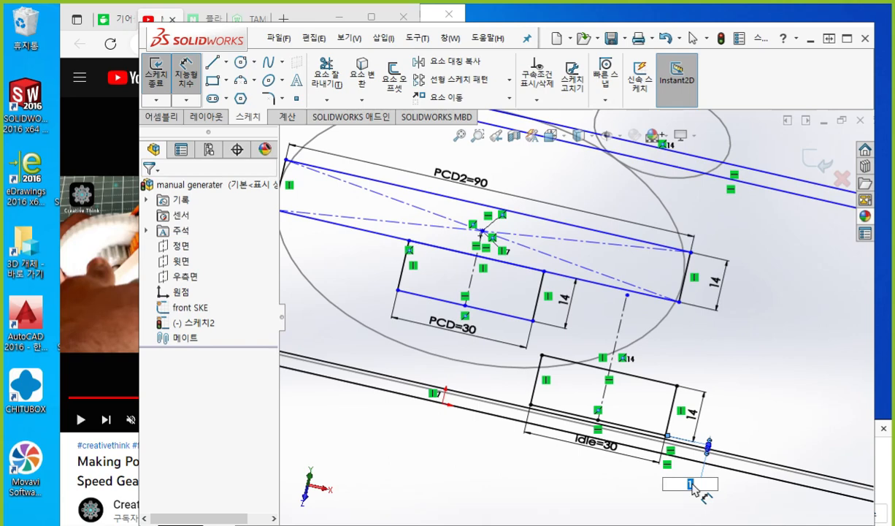
pyautogui.press('Return')
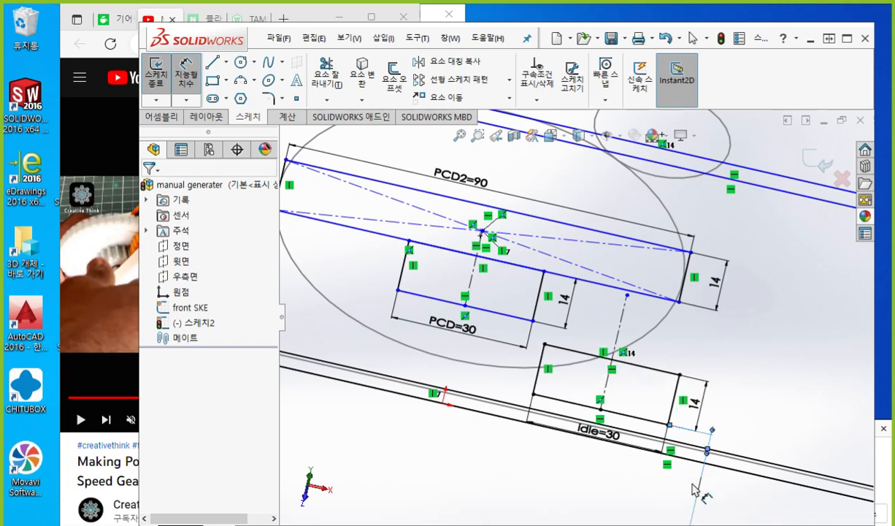
pyautogui.scroll(3, 695, 493)
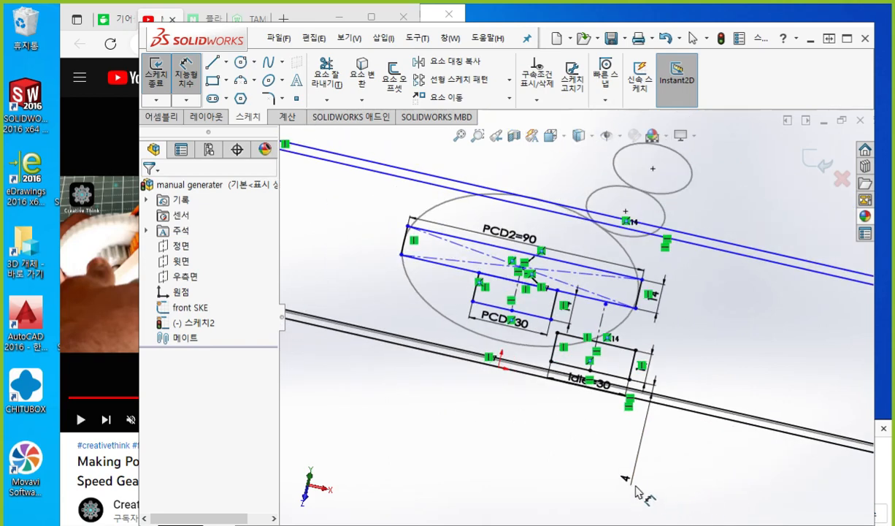
# Step: Prefix the 4 mm gap dimension's text with "간격=" and move the idle=30 dimension farther below its rectangle
pyautogui.click(643, 412)
pyautogui.scroll(-5, 617, 453)
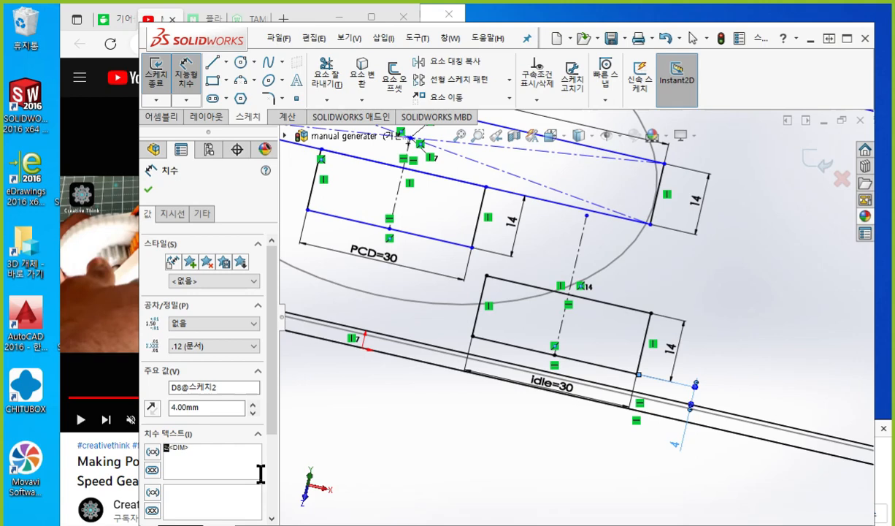
pyautogui.write('간격=')
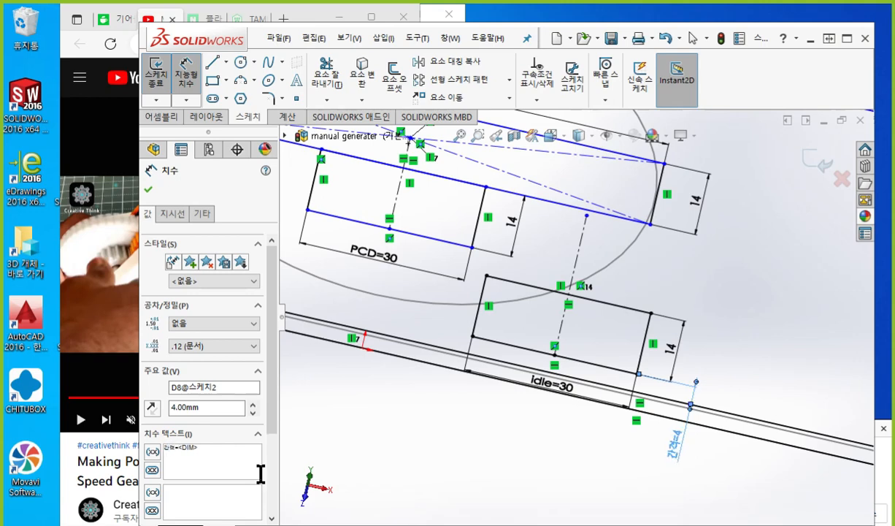
pyautogui.click(540, 463)
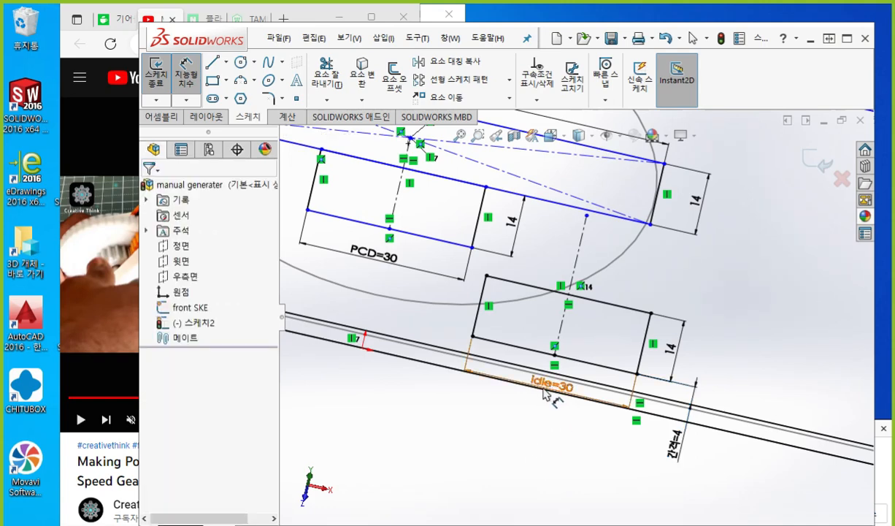
pyautogui.moveTo(543, 390); pyautogui.dragTo(534, 411)
pyautogui.click(496, 456)
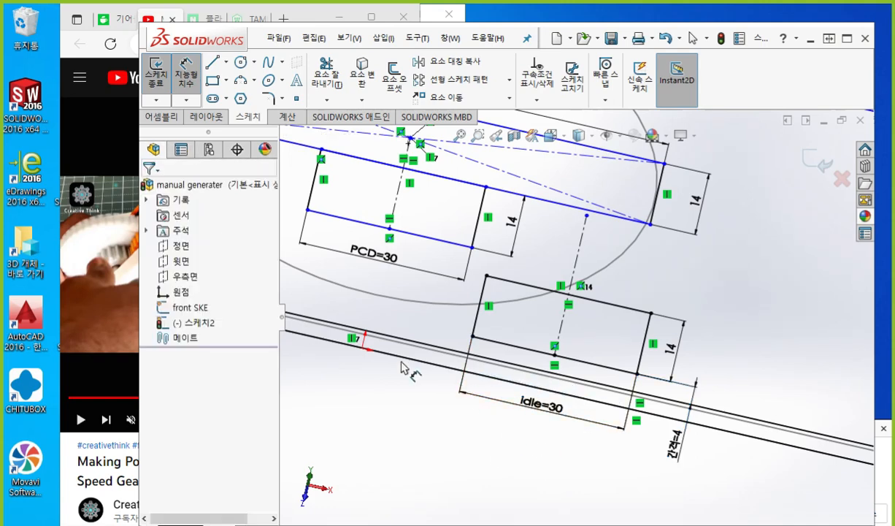
# Step: Outline a wider gear step above the idle rectangle, circle PCD=30 and mark the step's thickness with the screen pen, and clear the marks
pyautogui.moveTo(433, 341)
pyautogui.keyDown('ctrl'); pyautogui.mouseDown(button='middle')
pyautogui.moveTo(483, 389)
pyautogui.moveTo(478, 396)
pyautogui.mouseUp(button='middle'); pyautogui.keyUp('ctrl')
pyautogui.press('d')
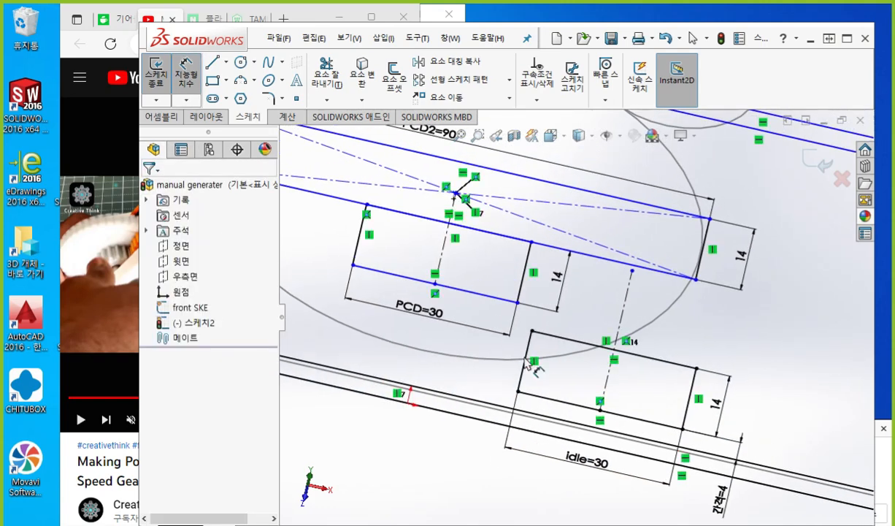
pyautogui.press('F9')
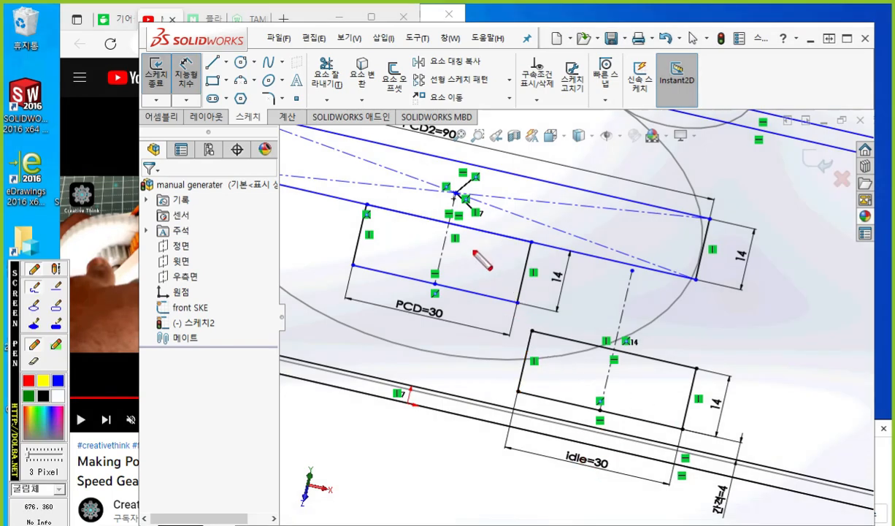
pyautogui.moveTo(457, 252)
pyautogui.mouseDown()
pyautogui.moveTo(451, 316)
pyautogui.moveTo(589, 343)
pyautogui.mouseUp()
pyautogui.moveTo(658, 376)
pyautogui.mouseDown()
pyautogui.moveTo(745, 378)
pyautogui.moveTo(755, 327)
pyautogui.moveTo(491, 262)
pyautogui.mouseUp()
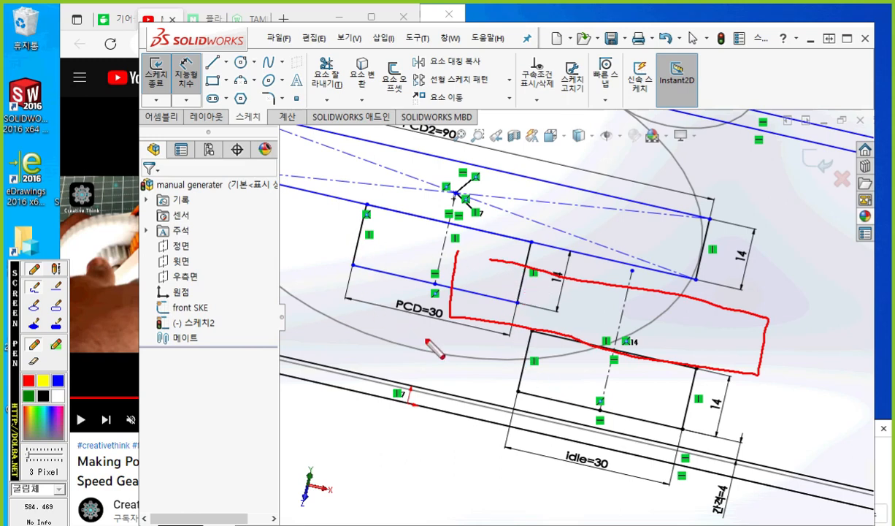
pyautogui.moveTo(411, 327)
pyautogui.mouseDown()
pyautogui.moveTo(381, 286)
pyautogui.moveTo(426, 341)
pyautogui.mouseUp()
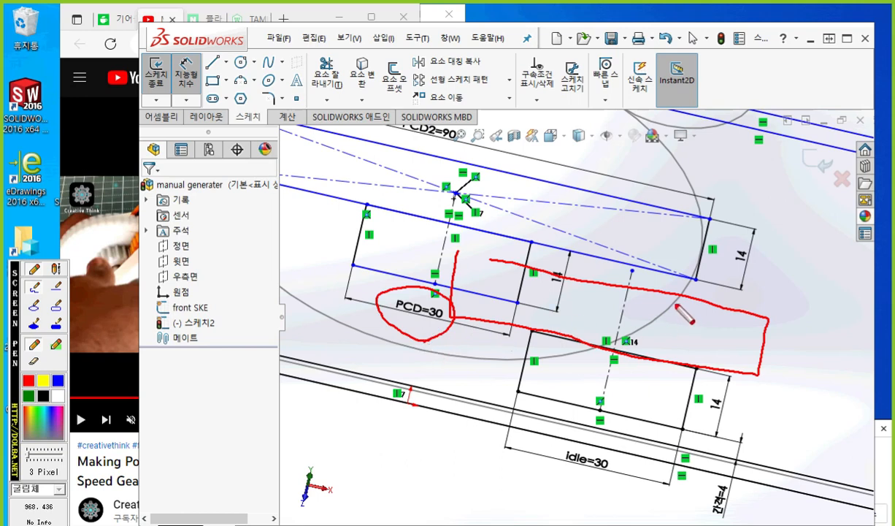
pyautogui.moveTo(653, 270)
pyautogui.mouseDown()
pyautogui.moveTo(634, 343)
pyautogui.moveTo(628, 338)
pyautogui.mouseUp()
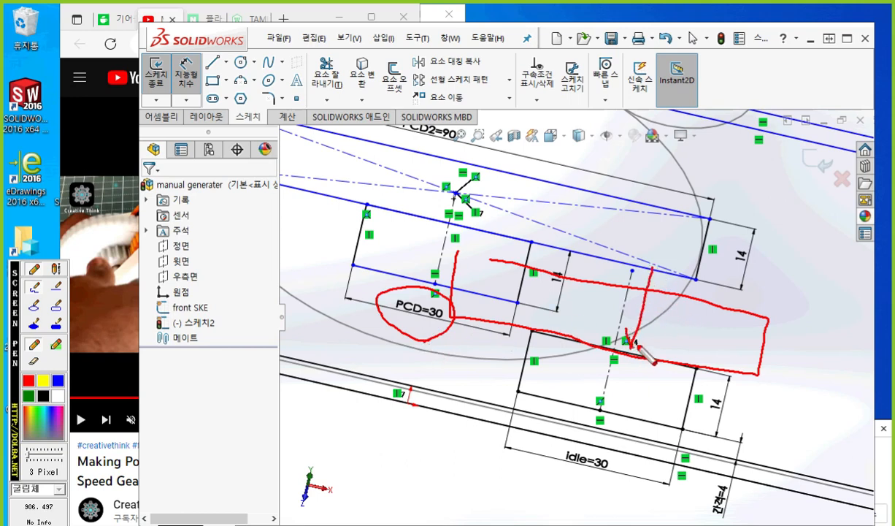
pyautogui.moveTo(639, 290); pyautogui.dragTo(661, 292)
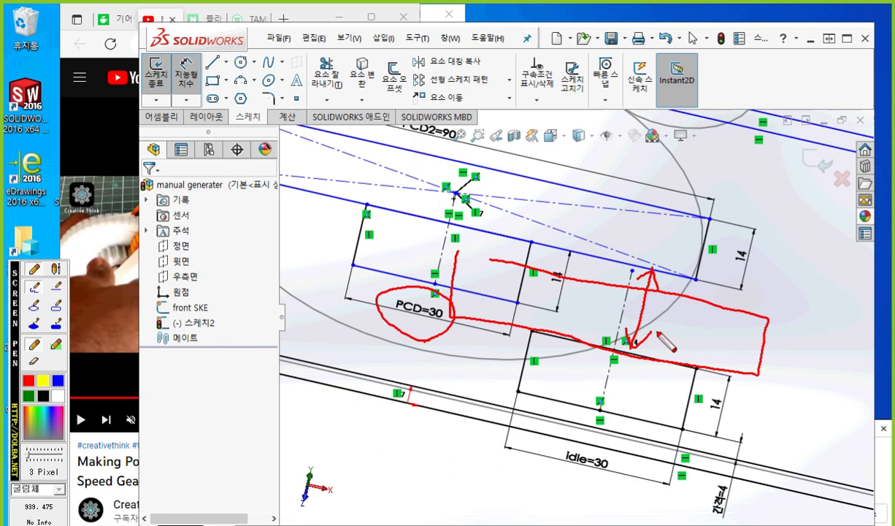
pyautogui.press('Escape')
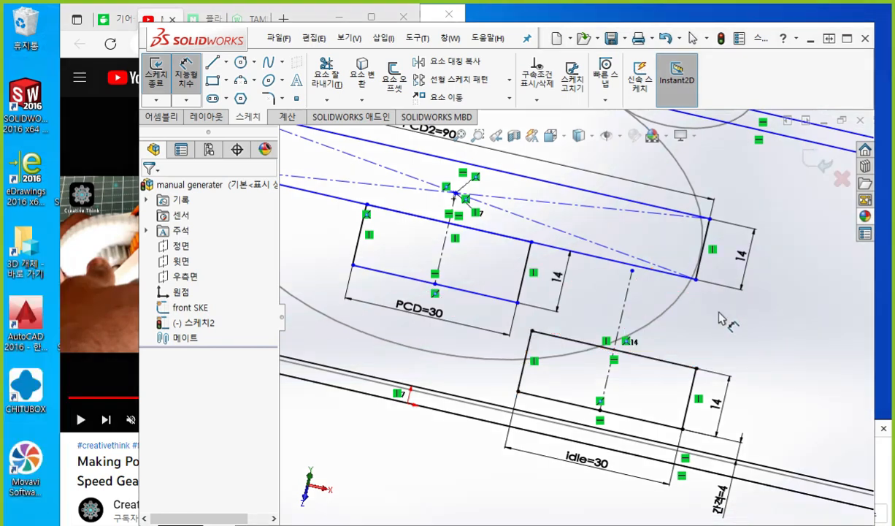
# Step: Dimension the distance between the PCD2=90 rectangle's lower edge and the idle rectangle's upper edge as 14 mm
pyautogui.click(649, 270)
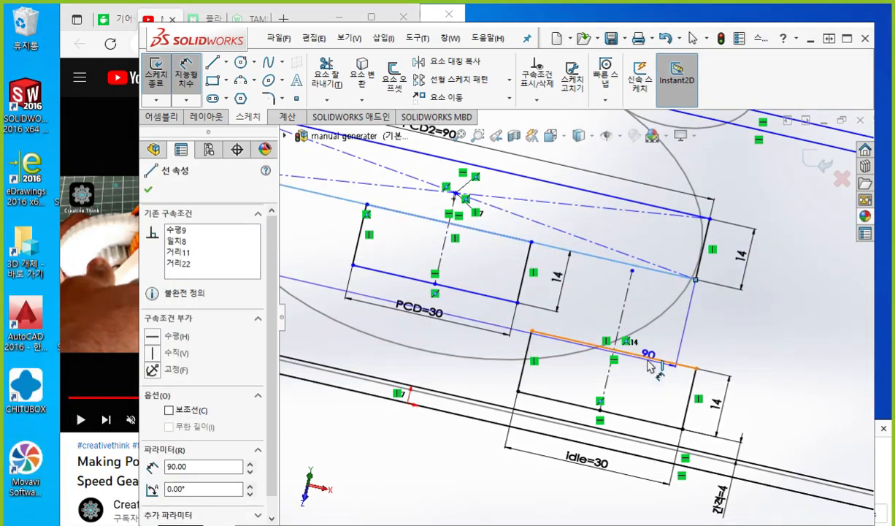
pyautogui.click(646, 357)
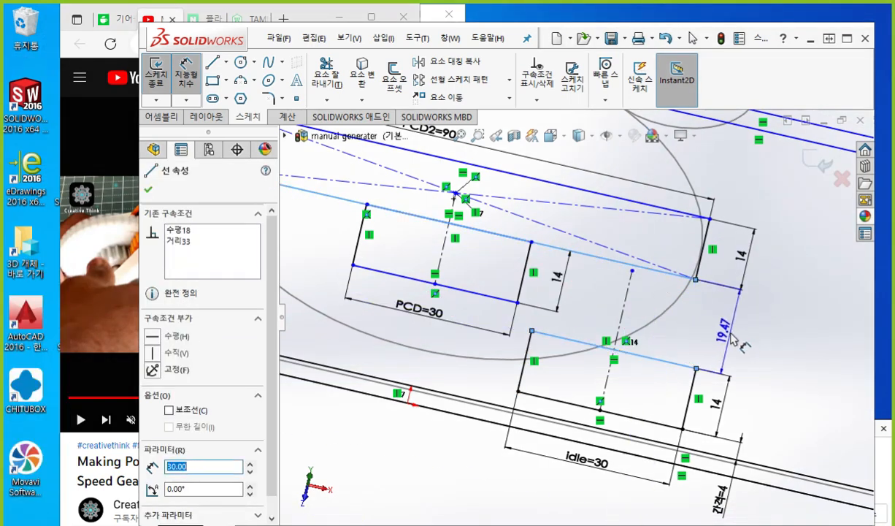
pyautogui.click(732, 335)
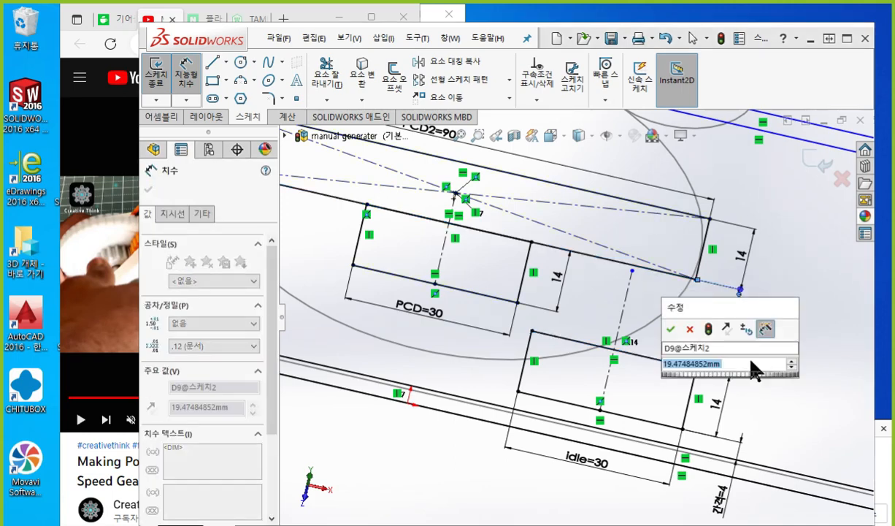
pyautogui.write('14')
pyautogui.press('Return')
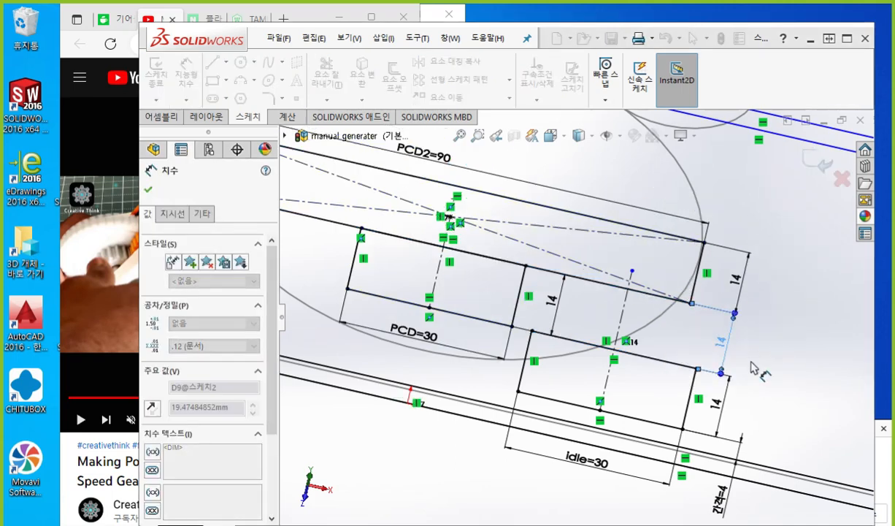
pyautogui.scroll(2, 632, 356)
pyautogui.scroll(3, 632, 356)
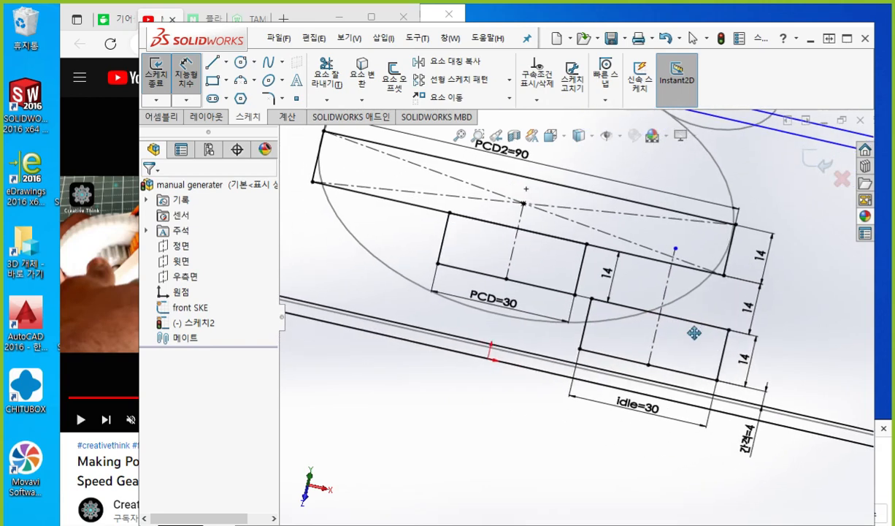
pyautogui.keyDown('ctrl'); pyautogui.moveTo(717, 329); pyautogui.dragTo(677, 379, button='middle'); pyautogui.keyUp('ctrl')
pyautogui.press('Escape')
# Step: Outline the stepped idle gear with the screen pen, mark its overlap with the PCD=30 rectangle and circle the 14 mm spacing between rectangles
pyautogui.hotkey('ctrl', '2')
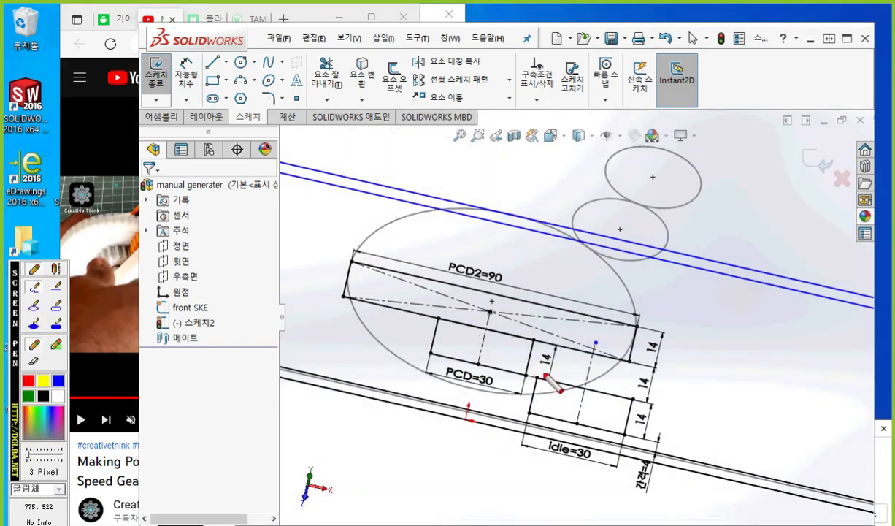
pyautogui.moveTo(538, 378)
pyautogui.mouseDown()
pyautogui.moveTo(540, 411)
pyautogui.moveTo(626, 433)
pyautogui.moveTo(632, 402)
pyautogui.moveTo(688, 406)
pyautogui.mouseUp()
pyautogui.moveTo(714, 390)
pyautogui.mouseDown()
pyautogui.moveTo(516, 338)
pyautogui.moveTo(475, 337)
pyautogui.moveTo(475, 359)
pyautogui.moveTo(531, 377)
pyautogui.mouseUp()
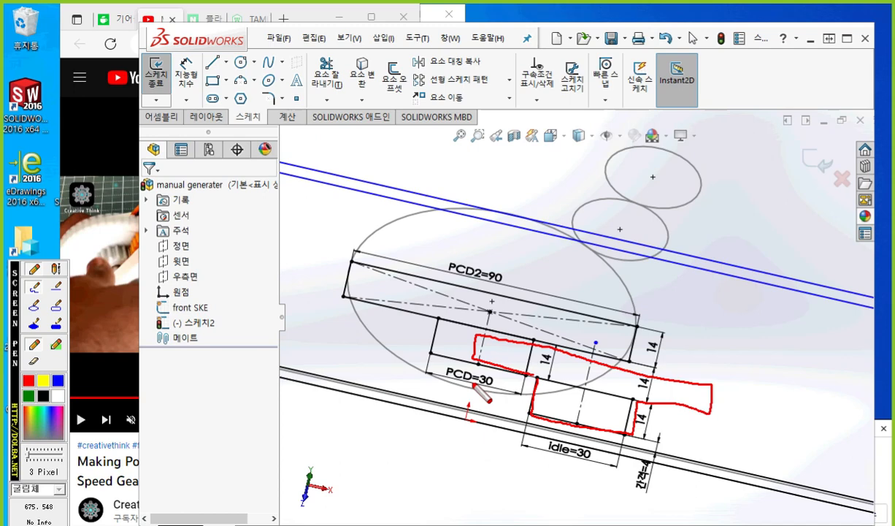
pyautogui.moveTo(475, 337); pyautogui.dragTo(425, 334)
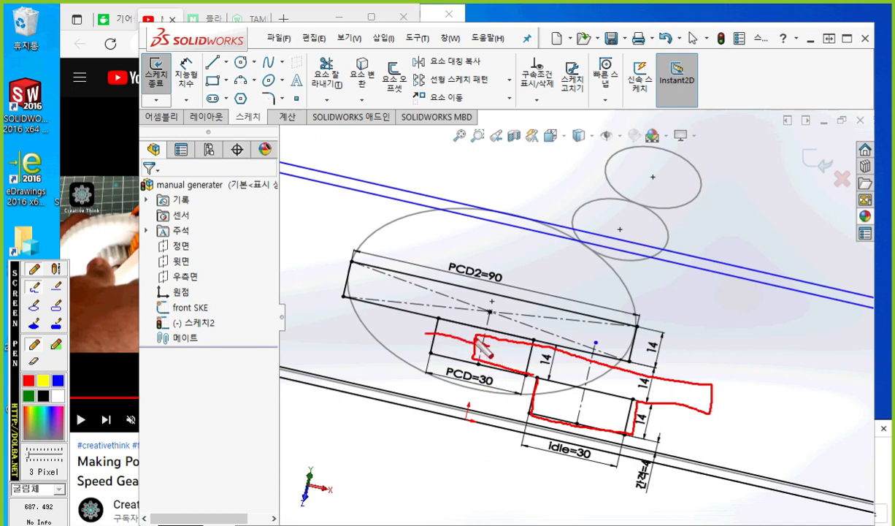
pyautogui.moveTo(479, 346)
pyautogui.mouseDown()
pyautogui.moveTo(475, 353)
pyautogui.moveTo(443, 341)
pyautogui.mouseUp()
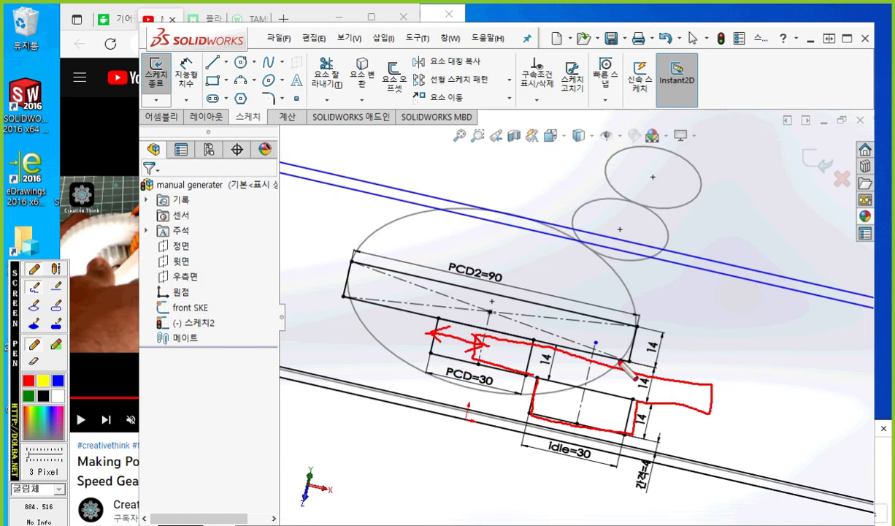
pyautogui.moveTo(657, 393)
pyautogui.mouseDown()
pyautogui.moveTo(628, 372)
pyautogui.moveTo(649, 403)
pyautogui.moveTo(689, 408)
pyautogui.mouseUp()
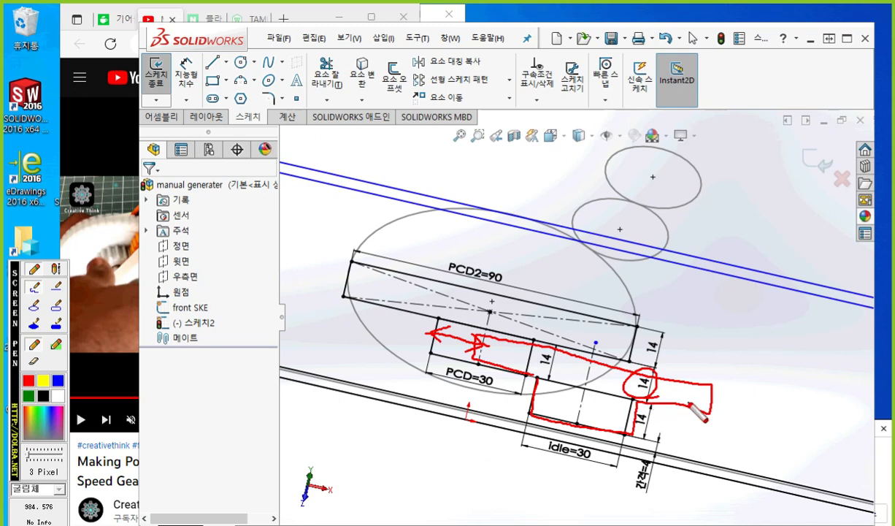
# Step: Outline the stepped idle gear with the screen pen in the YouTube gearbox video and over the sketch rectangles, and clear the marks
pyautogui.press('Escape')
pyautogui.keyDown('ctrl'); pyautogui.moveTo(699, 409); pyautogui.dragTo(714, 406, button='middle'); pyautogui.keyUp('ctrl')
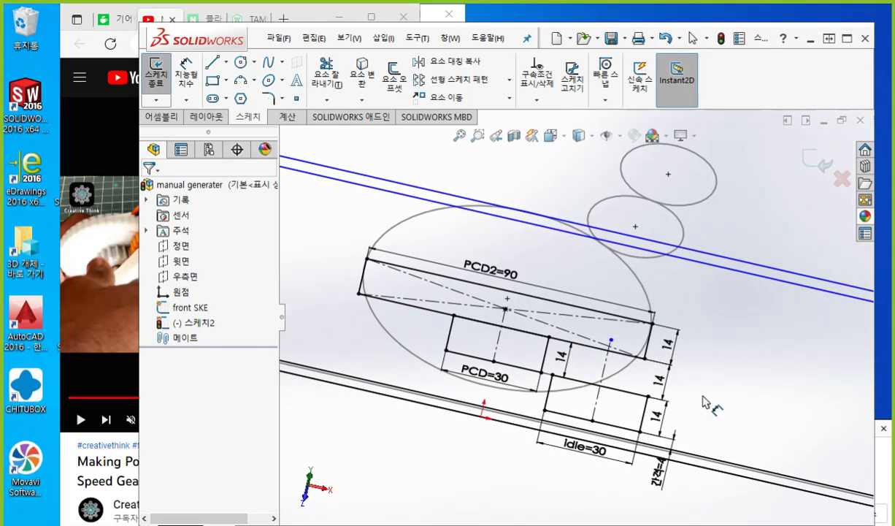
pyautogui.click(157, 18)
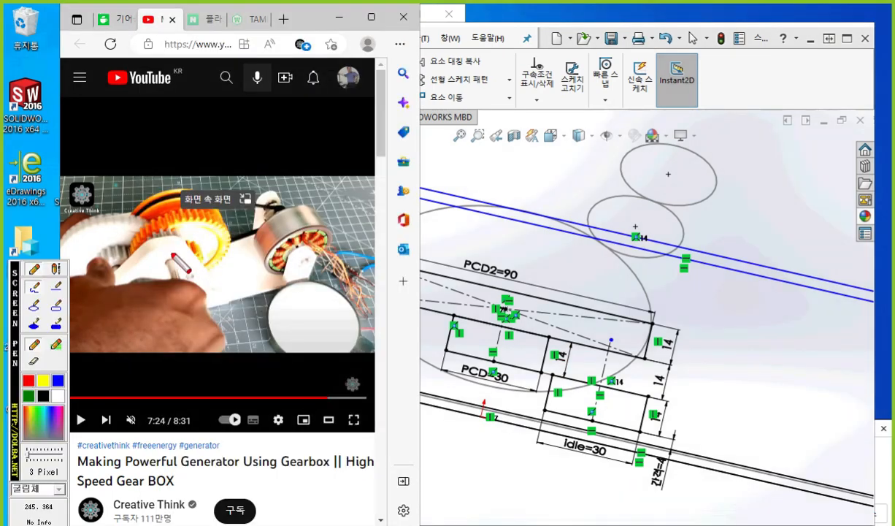
pyautogui.moveTo(168, 254)
pyautogui.mouseDown()
pyautogui.moveTo(169, 269)
pyautogui.moveTo(192, 269)
pyautogui.moveTo(228, 217)
pyautogui.moveTo(135, 226)
pyautogui.moveTo(140, 260)
pyautogui.moveTo(177, 272)
pyautogui.mouseUp()
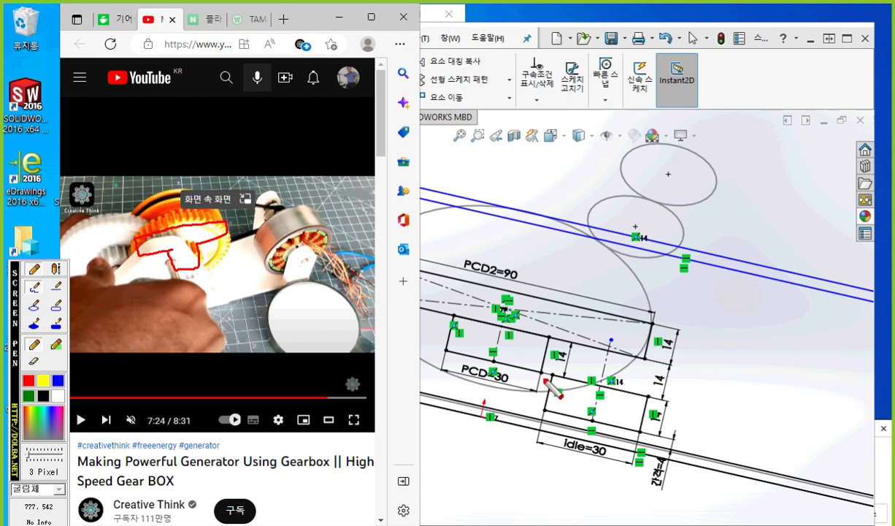
pyautogui.moveTo(550, 373)
pyautogui.mouseDown()
pyautogui.moveTo(545, 399)
pyautogui.moveTo(621, 429)
pyautogui.moveTo(644, 400)
pyautogui.moveTo(685, 401)
pyautogui.moveTo(718, 383)
pyautogui.moveTo(506, 333)
pyautogui.moveTo(512, 364)
pyautogui.moveTo(580, 410)
pyautogui.mouseUp()
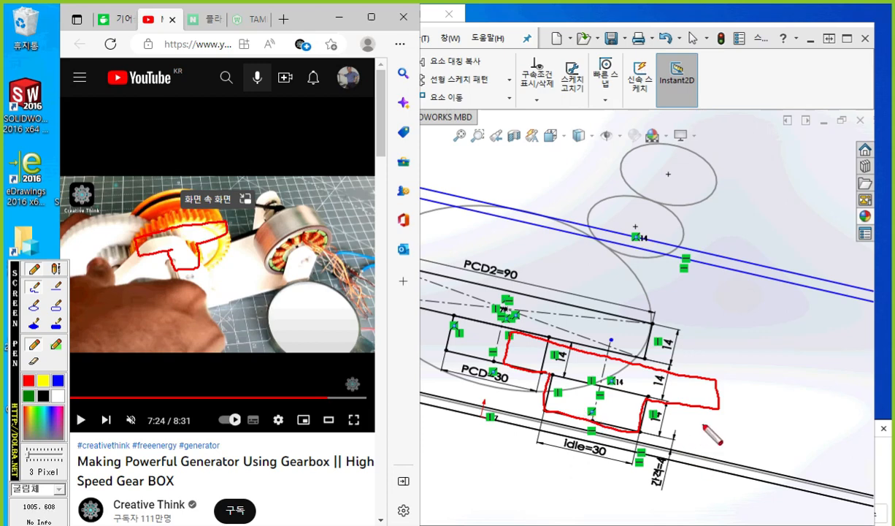
pyautogui.press('Escape')
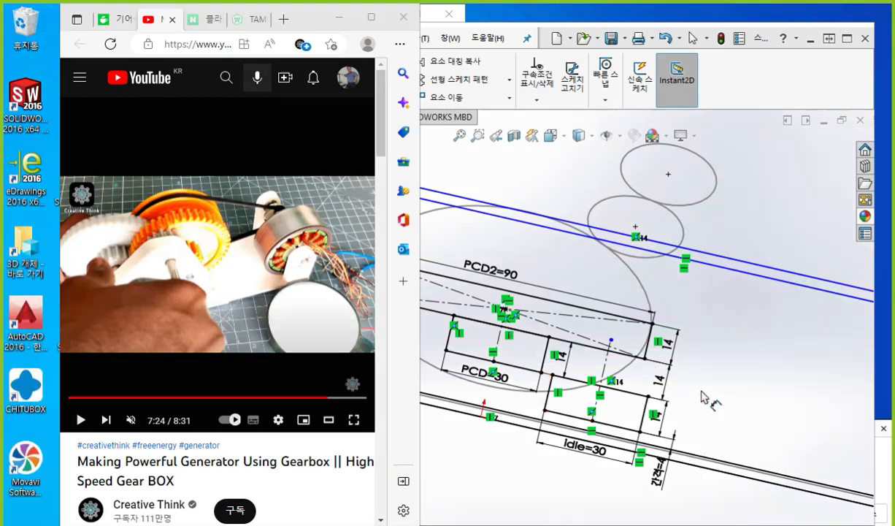
# Step: Show the video beside the SOLIDWORKS sketch, number the matching gears 1, 2 and 3 in both with the screen pen, and clear the marks
pyautogui.click(747, 360)
pyautogui.keyDown('ctrl'); pyautogui.moveTo(439, 265); pyautogui.dragTo(474, 269, button='middle'); pyautogui.keyUp('ctrl')
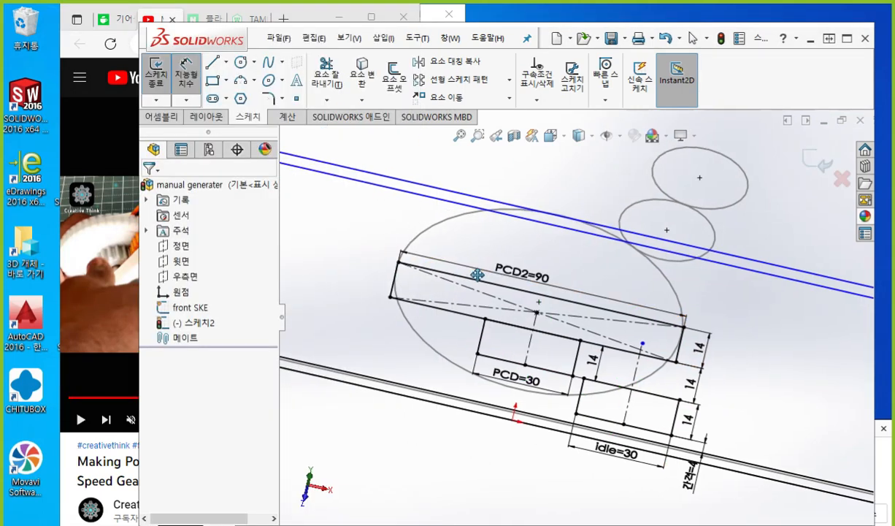
pyautogui.moveTo(137, 381); pyautogui.dragTo(264, 394)
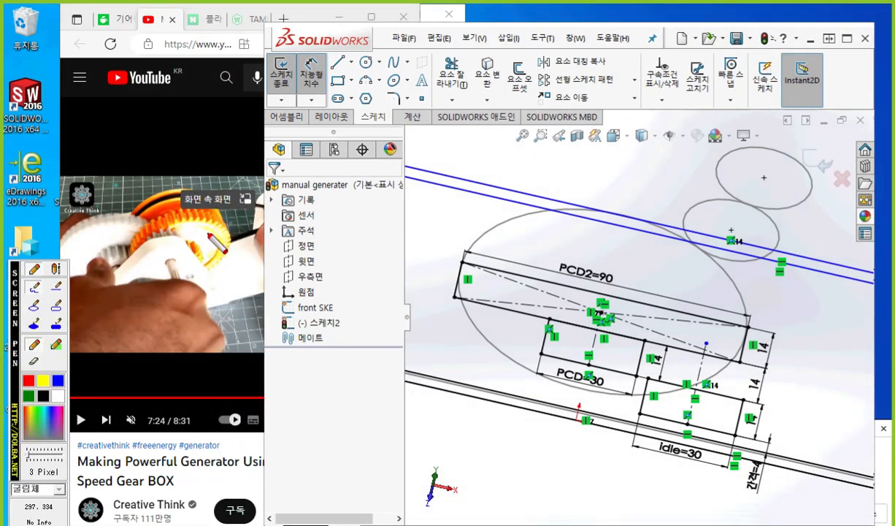
pyautogui.moveTo(208, 234)
pyautogui.mouseDown()
pyautogui.moveTo(200, 241)
pyautogui.moveTo(212, 252)
pyautogui.mouseUp()
pyautogui.moveTo(78, 226); pyautogui.dragTo(94, 236)
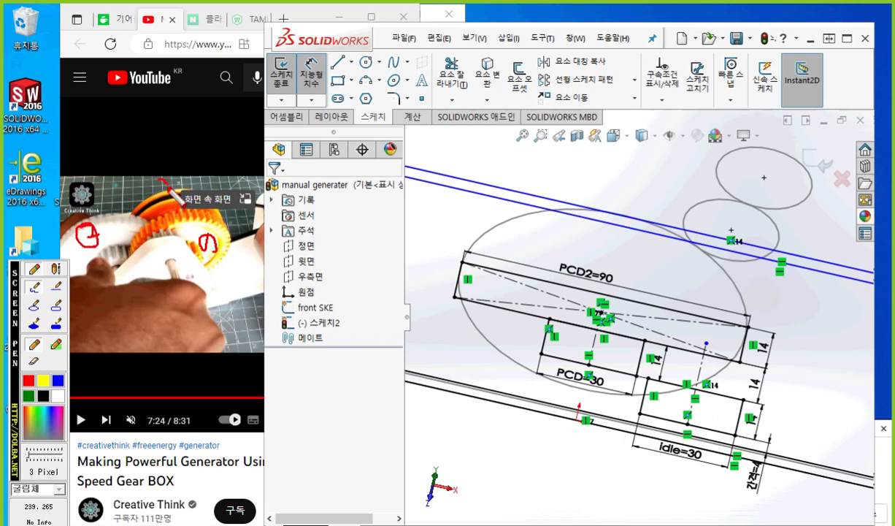
pyautogui.moveTo(175, 193)
pyautogui.mouseDown()
pyautogui.moveTo(157, 208)
pyautogui.moveTo(143, 183)
pyautogui.moveTo(178, 215)
pyautogui.mouseUp()
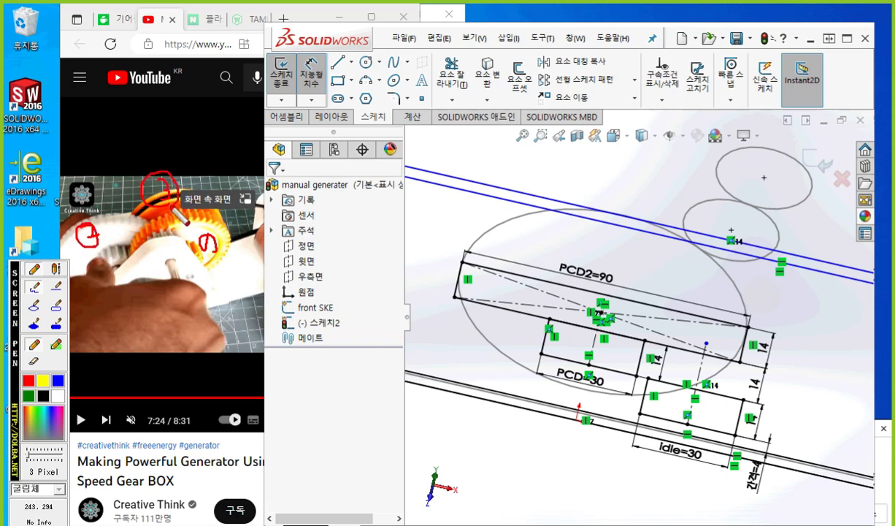
pyautogui.moveTo(729, 390); pyautogui.dragTo(729, 416)
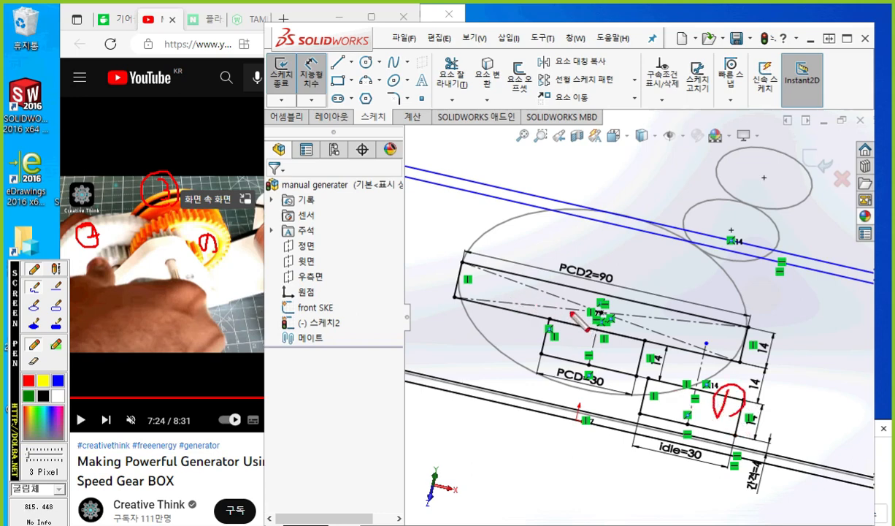
pyautogui.moveTo(574, 315)
pyautogui.mouseDown()
pyautogui.moveTo(577, 335)
pyautogui.moveTo(595, 337)
pyautogui.moveTo(573, 343)
pyautogui.mouseUp()
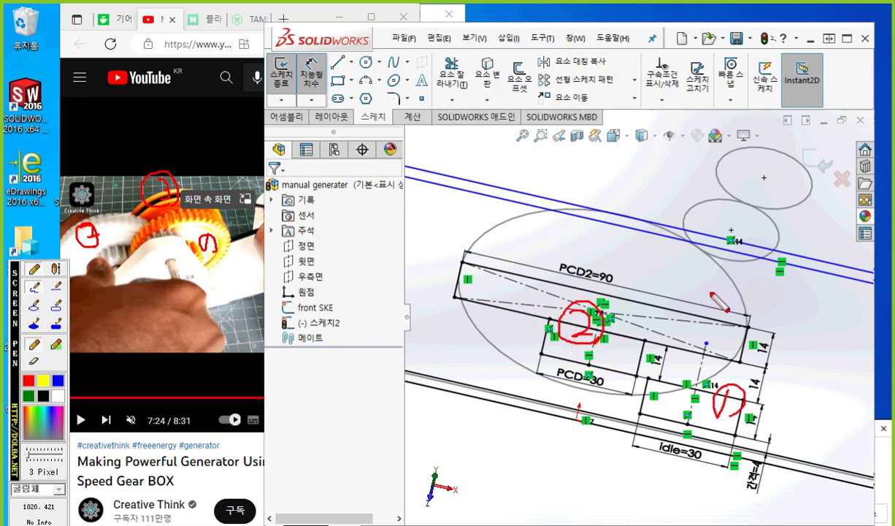
pyautogui.moveTo(741, 292)
pyautogui.mouseDown()
pyautogui.moveTo(720, 301)
pyautogui.moveTo(738, 288)
pyautogui.moveTo(764, 318)
pyautogui.mouseUp()
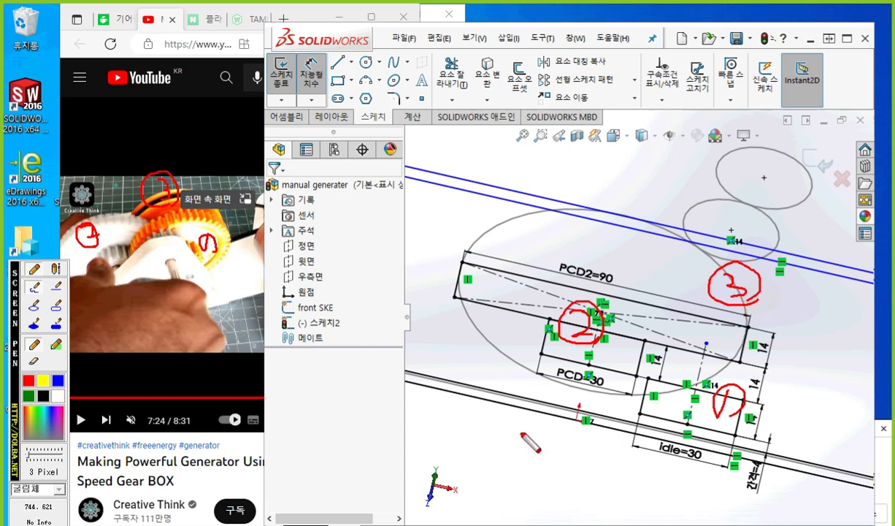
pyautogui.press('Escape')
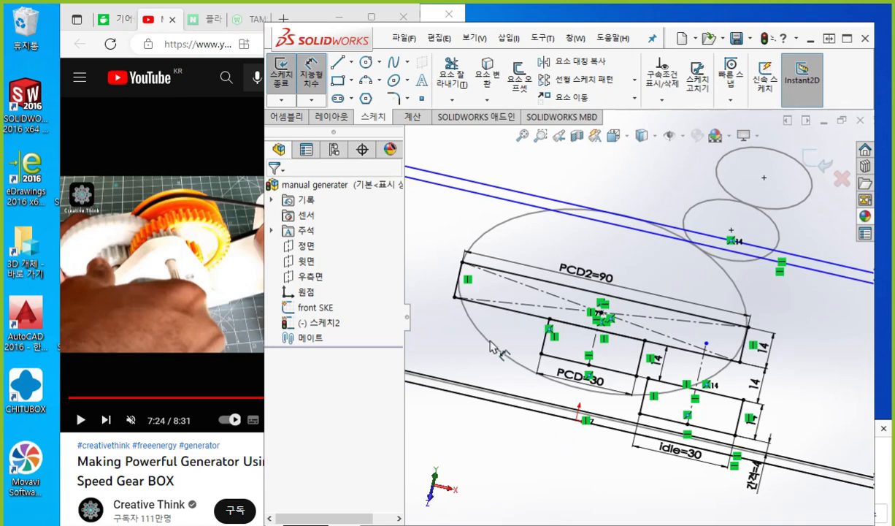
# Step: Widen the SOLIDWORKS window, mark the third gear's centre and rectangular outline above PCD2=90 with the screen pen, and clear the marks
pyautogui.moveTo(264, 24); pyautogui.dragTo(136, 11)
pyautogui.scroll(1, 677, 347)
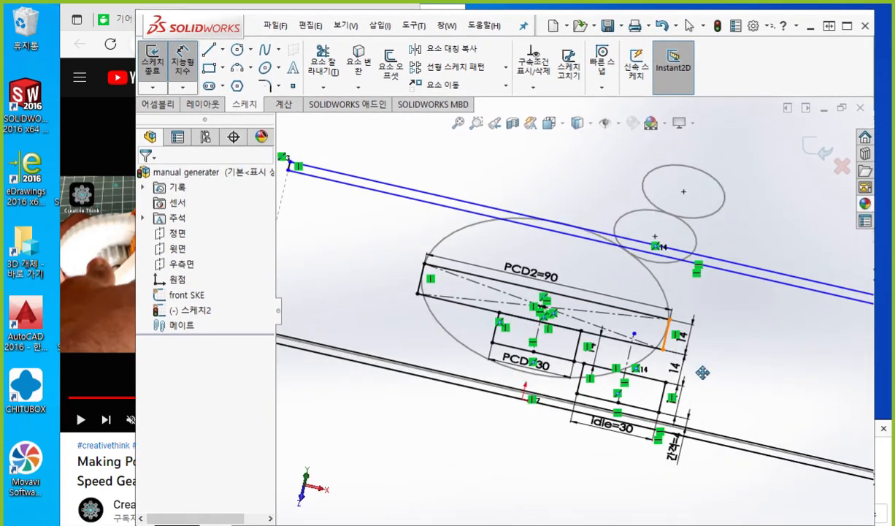
pyautogui.keyDown('ctrl'); pyautogui.moveTo(702, 370); pyautogui.dragTo(700, 387, button='middle'); pyautogui.keyUp('ctrl')
pyautogui.hotkey('ctrl', '1')
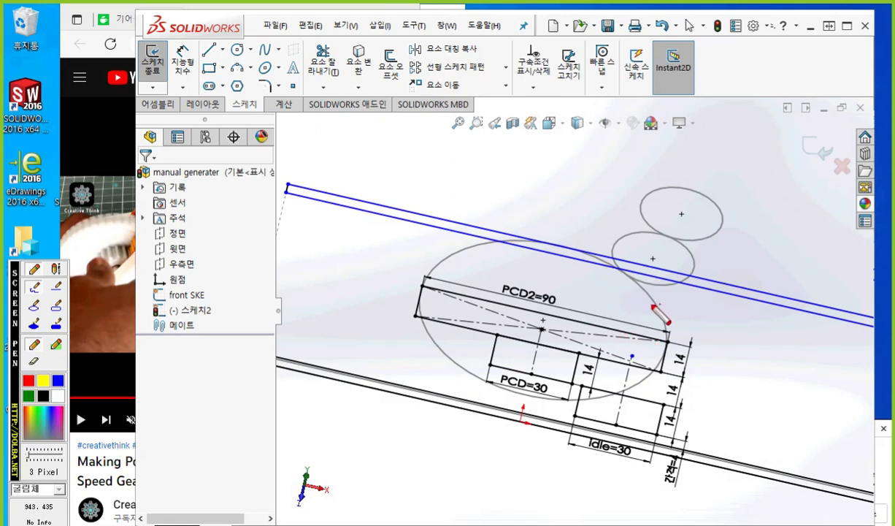
pyautogui.moveTo(645, 293); pyautogui.dragTo(662, 310)
pyautogui.moveTo(662, 293); pyautogui.dragTo(644, 310)
pyautogui.moveTo(568, 272)
pyautogui.mouseDown()
pyautogui.moveTo(727, 309)
pyautogui.moveTo(628, 315)
pyautogui.moveTo(565, 298)
pyautogui.moveTo(569, 271)
pyautogui.mouseUp()
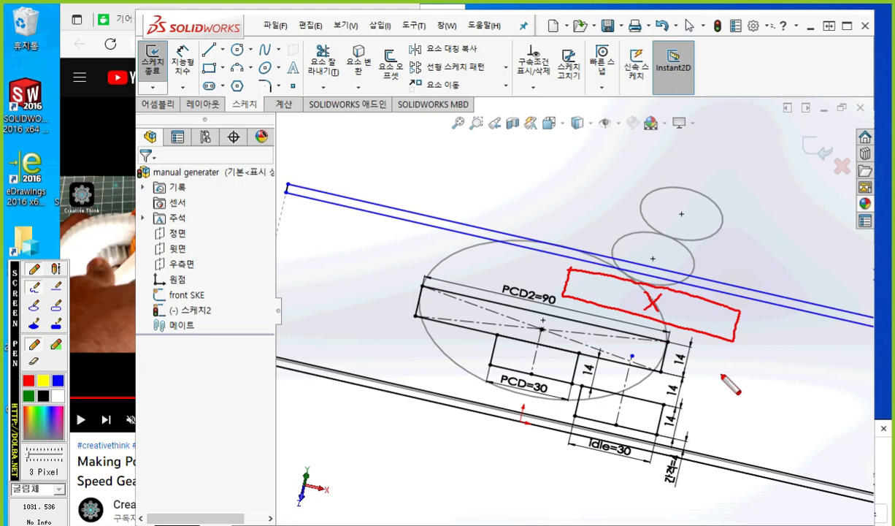
pyautogui.press('Escape')
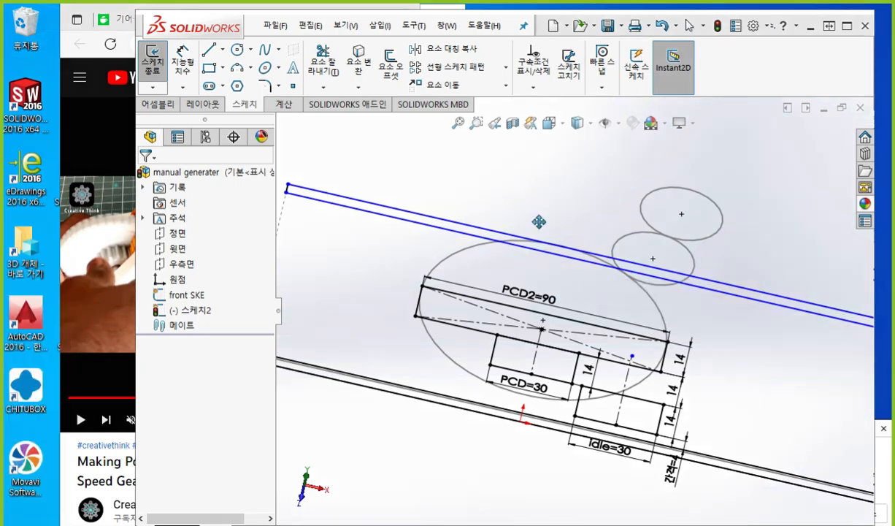
# Step: Sketch a centre rectangle about 60 mm wide and 13 mm high between the PCD2=90 rectangle and the upper plate
pyautogui.moveTo(540, 222)
pyautogui.mouseDown(button='right')
pyautogui.moveTo(517, 170)
pyautogui.moveTo(534, 219)
pyautogui.mouseUp(button='right')
pyautogui.click(199, 228)
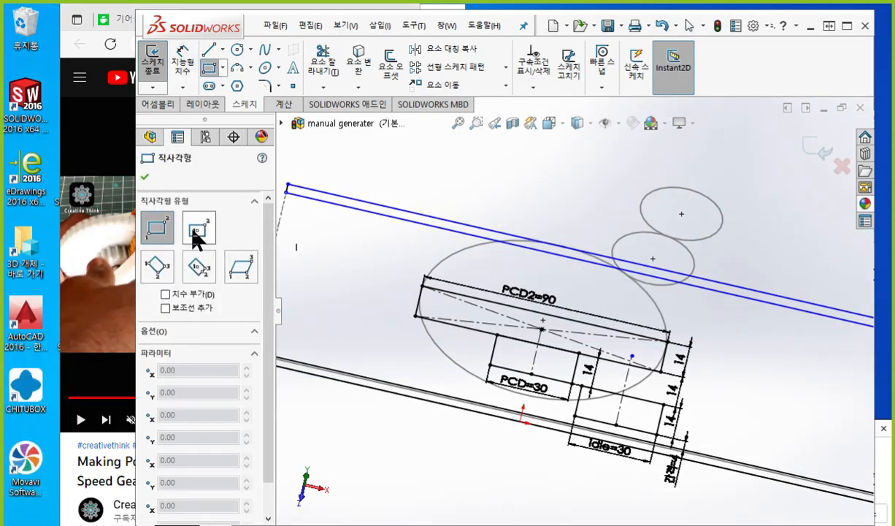
pyautogui.click(692, 312)
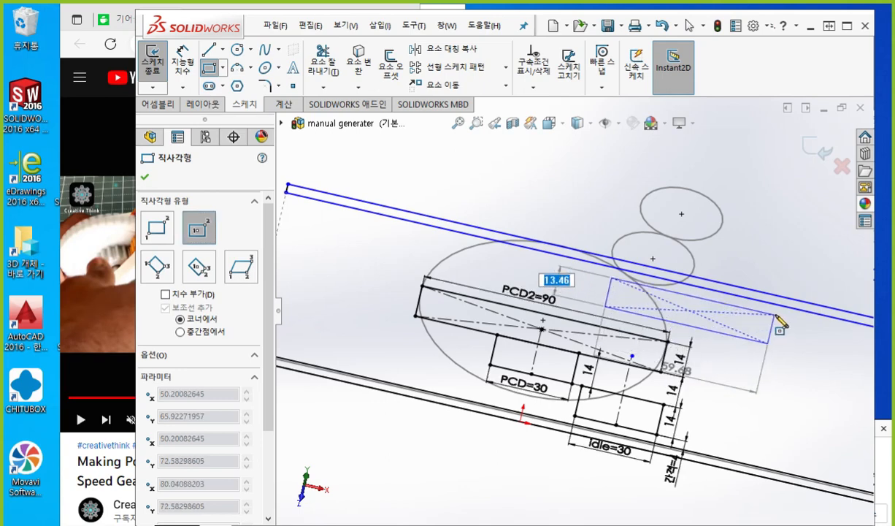
pyautogui.click(776, 315)
pyautogui.rightClick(793, 217)
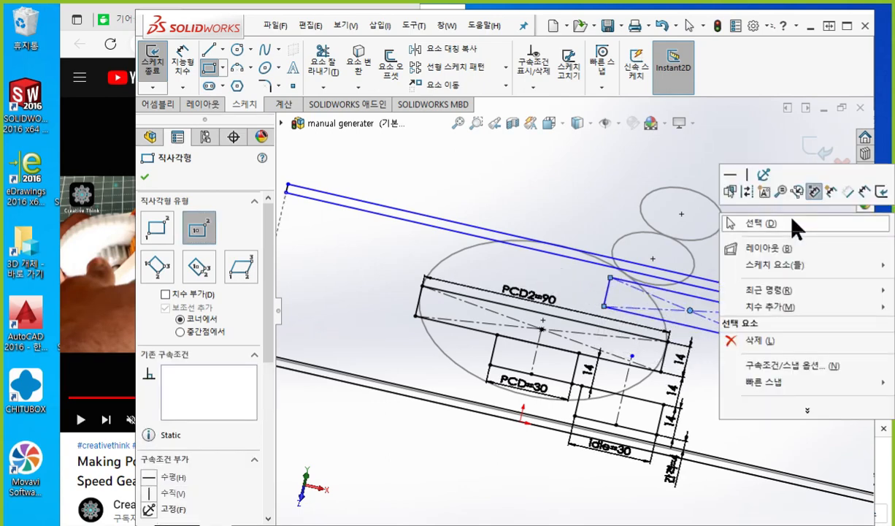
pyautogui.click(793, 219)
# Step: Trace the idle rectangle's centerline and cross the new rectangle's centre with the screen pen, and clear the marks
pyautogui.moveTo(754, 352)
pyautogui.keyDown('ctrl'); pyautogui.mouseDown(button='middle')
pyautogui.moveTo(674, 379)
pyautogui.moveTo(690, 344)
pyautogui.moveTo(700, 348)
pyautogui.moveTo(692, 389)
pyautogui.moveTo(686, 381)
pyautogui.mouseUp(button='middle'); pyautogui.keyUp('ctrl')
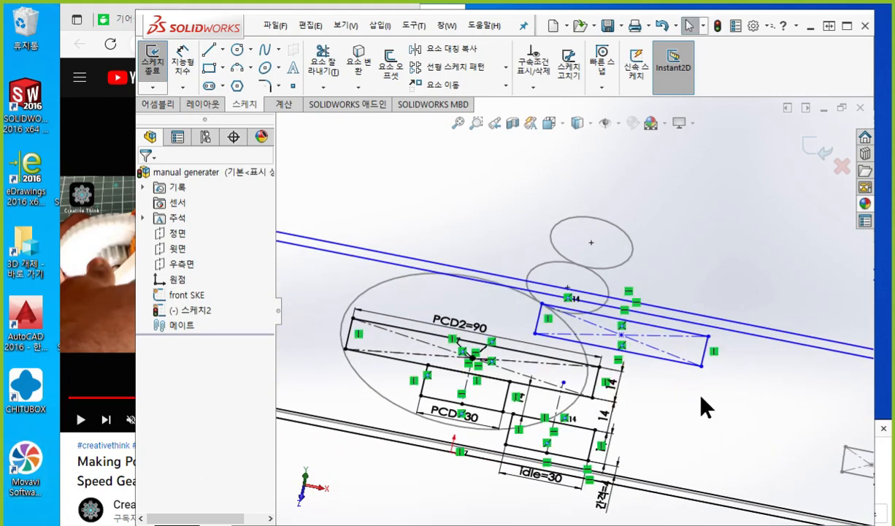
pyautogui.hotkey('ctrl', 'F12')
pyautogui.moveTo(565, 370); pyautogui.dragTo(548, 457)
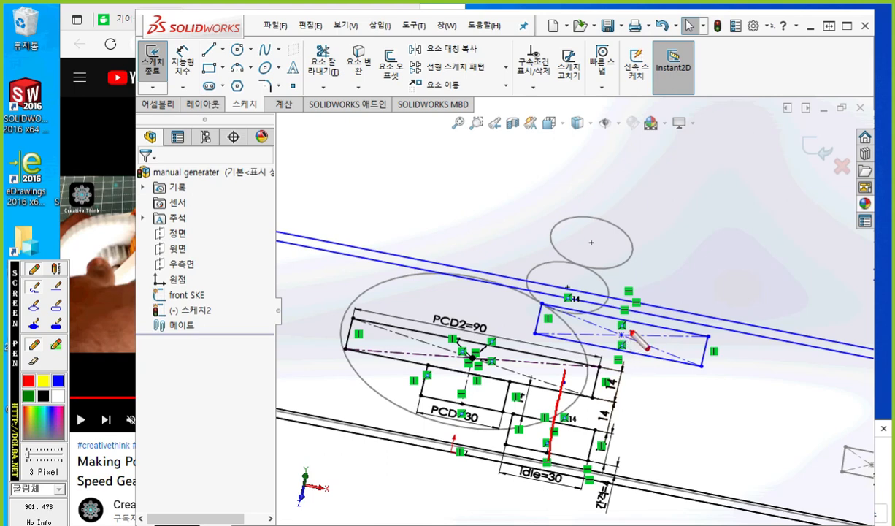
pyautogui.moveTo(626, 325)
pyautogui.mouseDown()
pyautogui.moveTo(615, 349)
pyautogui.moveTo(629, 349)
pyautogui.mouseUp()
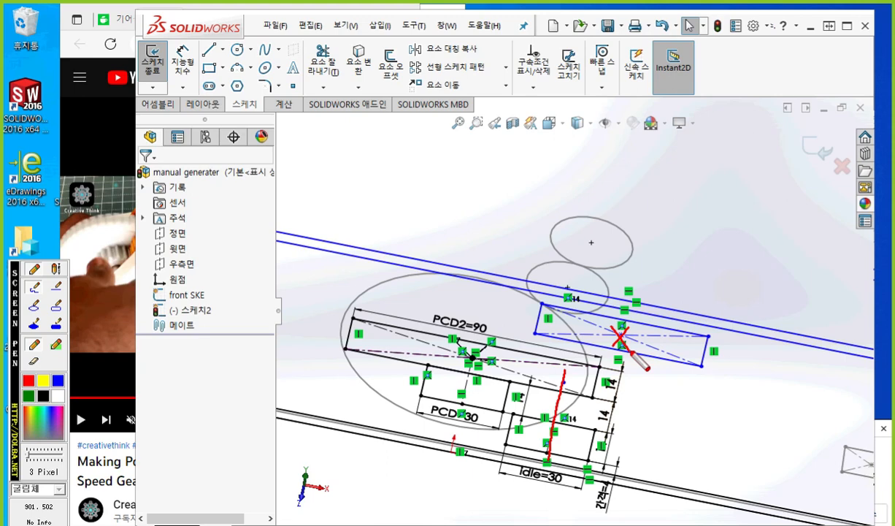
pyautogui.press('Escape')
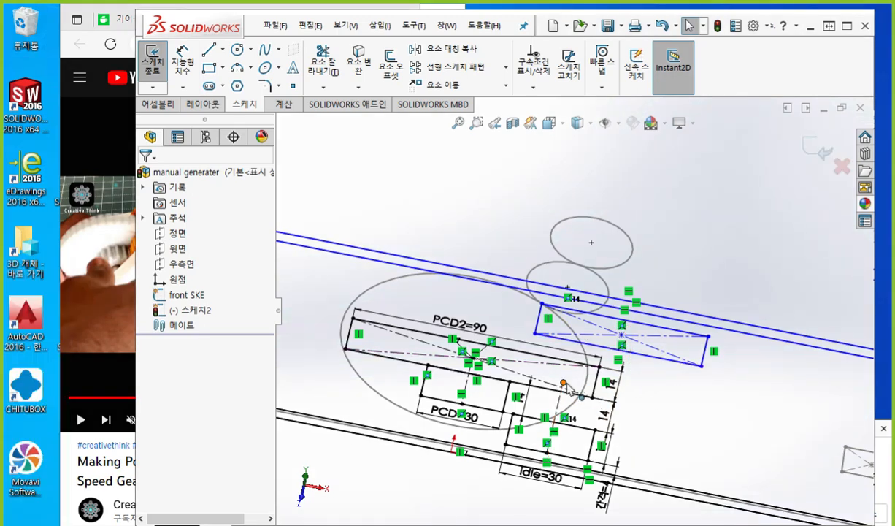
# Step: Make the upper endpoint of the idle centerline coincident with the new rectangle's centre point
pyautogui.click(565, 383)
pyautogui.scroll(-3, 574, 387)
pyautogui.moveTo(598, 390)
pyautogui.keyDown('ctrl'); pyautogui.mouseDown(button='middle')
pyautogui.moveTo(567, 347)
pyautogui.moveTo(541, 357)
pyautogui.mouseUp(button='middle'); pyautogui.keyUp('ctrl')
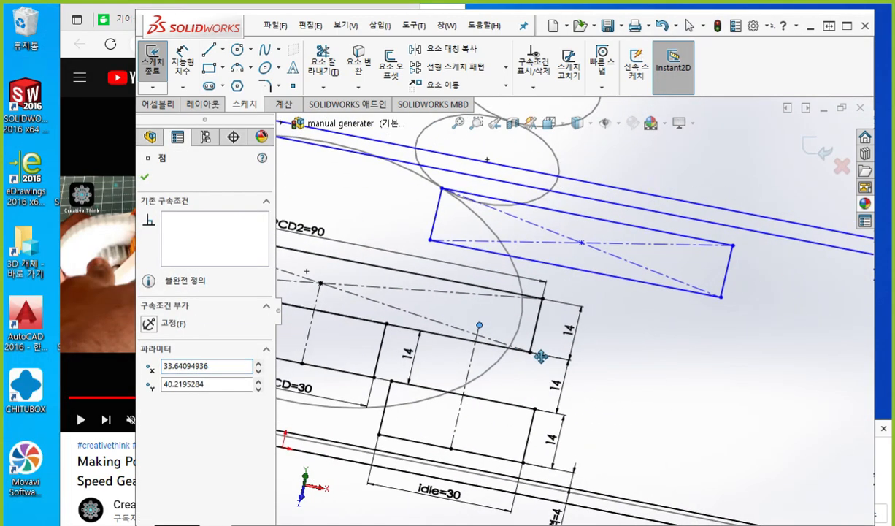
pyautogui.keyDown('ctrl'); pyautogui.click(582, 243); pyautogui.keyUp('ctrl')
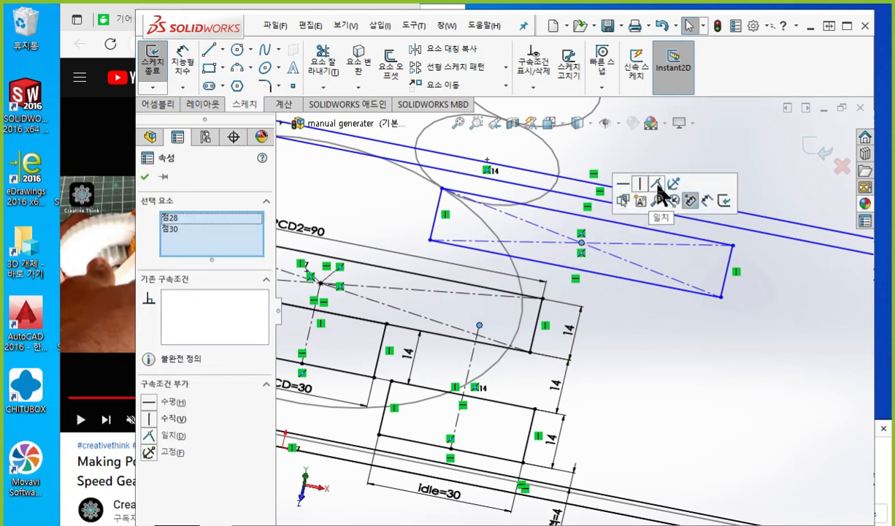
pyautogui.click(657, 184)
pyautogui.click(700, 335)
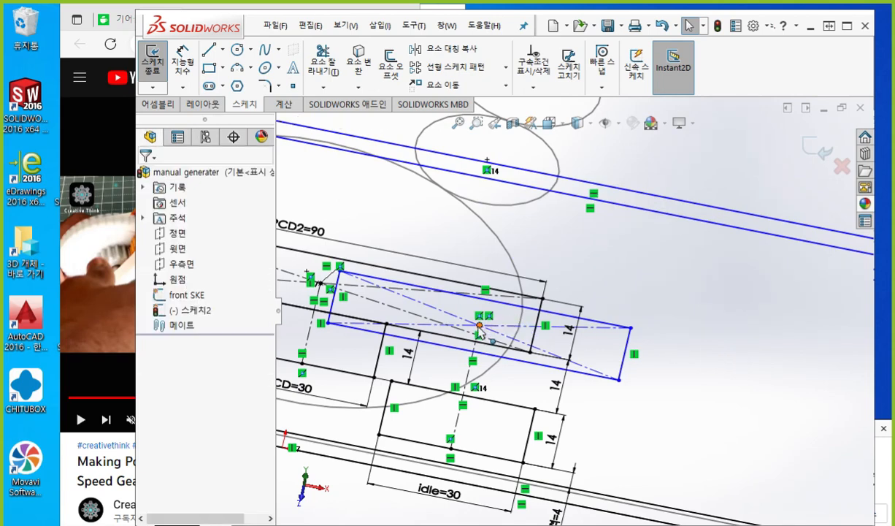
# Step: Move the new rectangle's centre up along the idle axis so the rectangle sits between PCD2=90 and the upper plate
pyautogui.moveTo(480, 332); pyautogui.dragTo(534, 233)
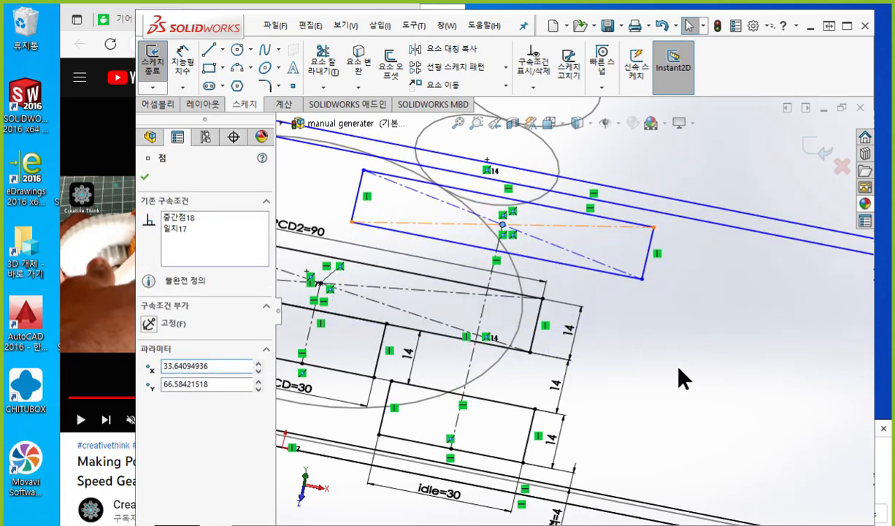
pyautogui.click(678, 366)
pyautogui.moveTo(689, 383)
pyautogui.keyDown('ctrl'); pyautogui.mouseDown(button='middle')
pyautogui.moveTo(710, 395)
pyautogui.moveTo(659, 360)
pyautogui.moveTo(661, 352)
pyautogui.moveTo(617, 333)
pyautogui.mouseUp(button='middle'); pyautogui.keyUp('ctrl')
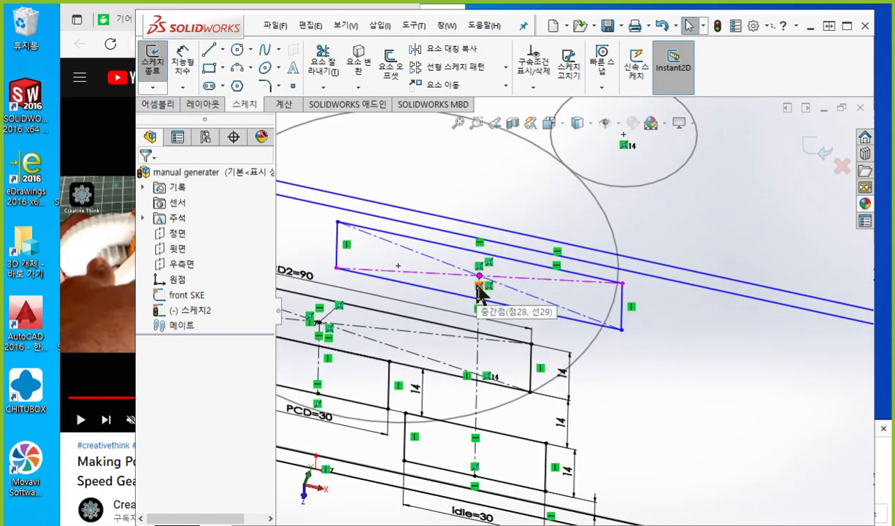
pyautogui.scroll(2, 484, 296)
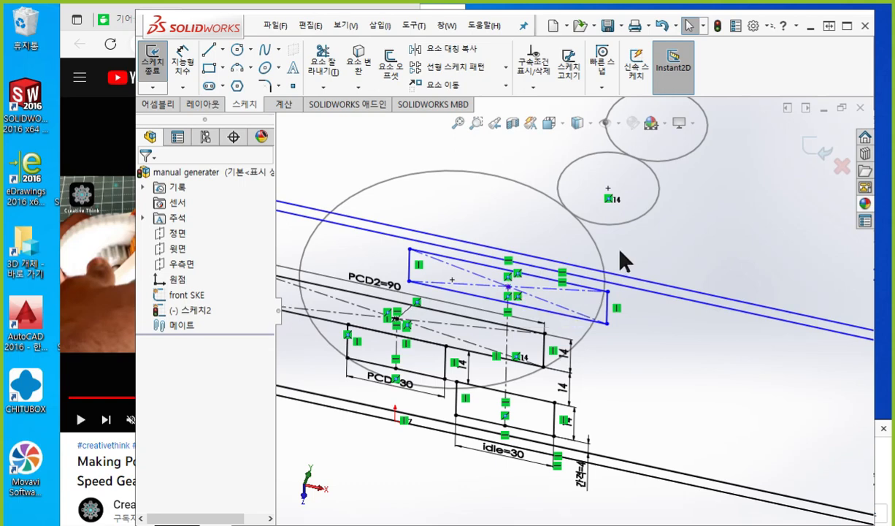
pyautogui.moveTo(684, 316)
pyautogui.mouseDown(button='middle')
pyautogui.moveTo(670, 315)
pyautogui.moveTo(677, 326)
pyautogui.moveTo(697, 314)
pyautogui.moveTo(708, 342)
pyautogui.mouseUp(button='middle')
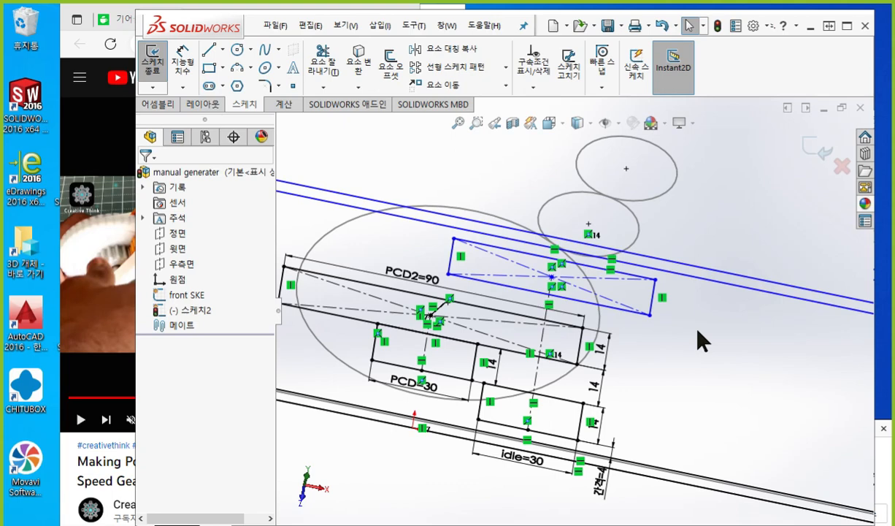
# Step: Mark the gear 2 label, the 28 height and the downward extension of the new rectangle with the screen pen, and clear the marks
pyautogui.press('F12')
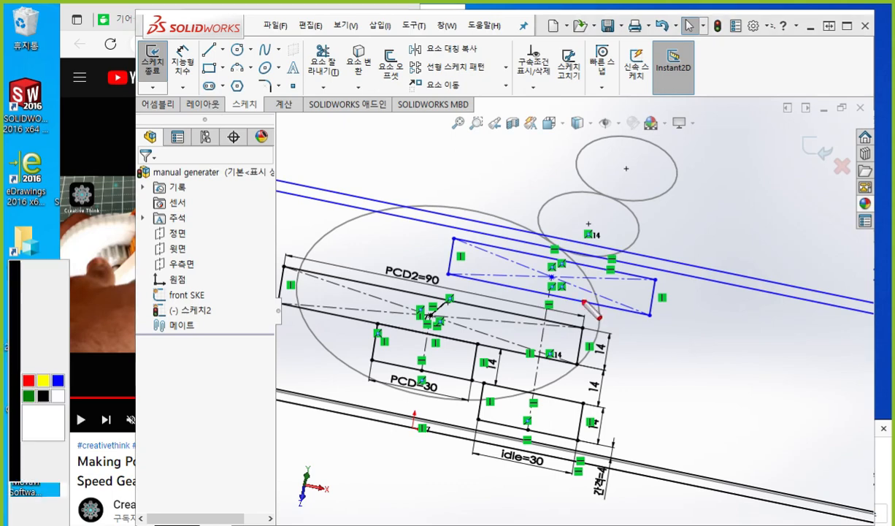
pyautogui.moveTo(518, 281)
pyautogui.mouseDown()
pyautogui.moveTo(510, 343)
pyautogui.moveTo(571, 348)
pyautogui.moveTo(585, 296)
pyautogui.mouseUp()
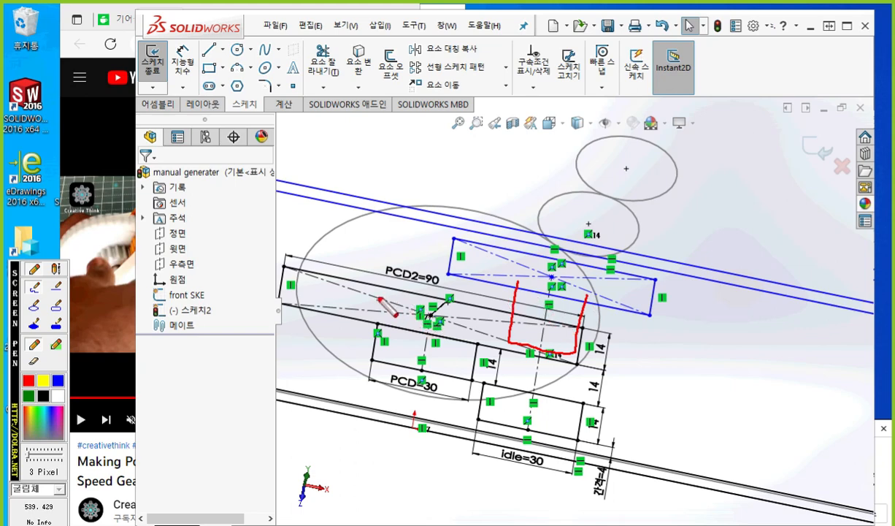
pyautogui.moveTo(379, 299)
pyautogui.mouseDown()
pyautogui.moveTo(403, 317)
pyautogui.moveTo(374, 295)
pyautogui.moveTo(392, 329)
pyautogui.mouseUp()
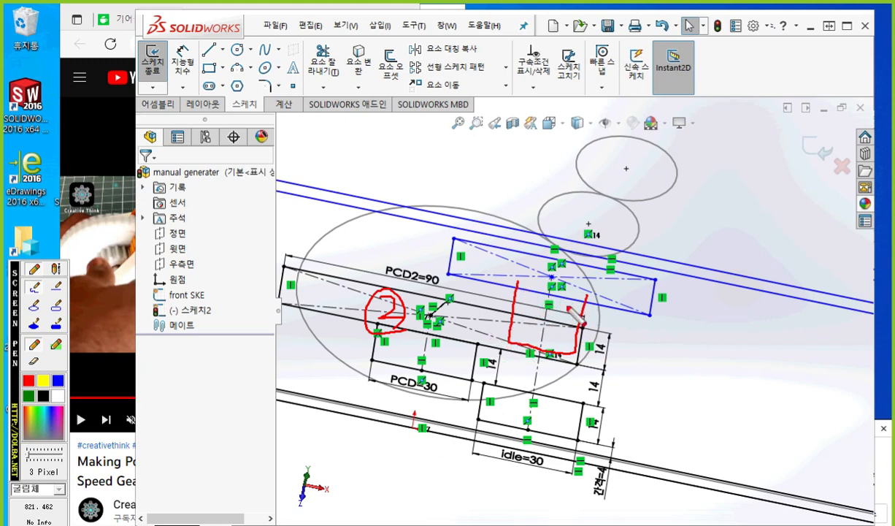
pyautogui.moveTo(632, 274); pyautogui.dragTo(697, 288)
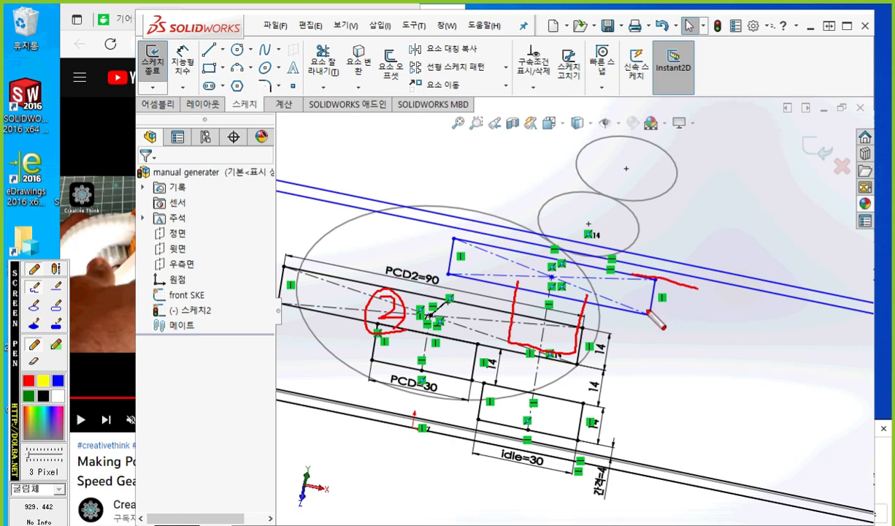
pyautogui.moveTo(640, 315); pyautogui.dragTo(692, 324)
pyautogui.moveTo(688, 287)
pyautogui.mouseDown()
pyautogui.moveTo(681, 326)
pyautogui.moveTo(693, 320)
pyautogui.moveTo(695, 290)
pyautogui.moveTo(713, 322)
pyautogui.moveTo(727, 322)
pyautogui.mouseUp()
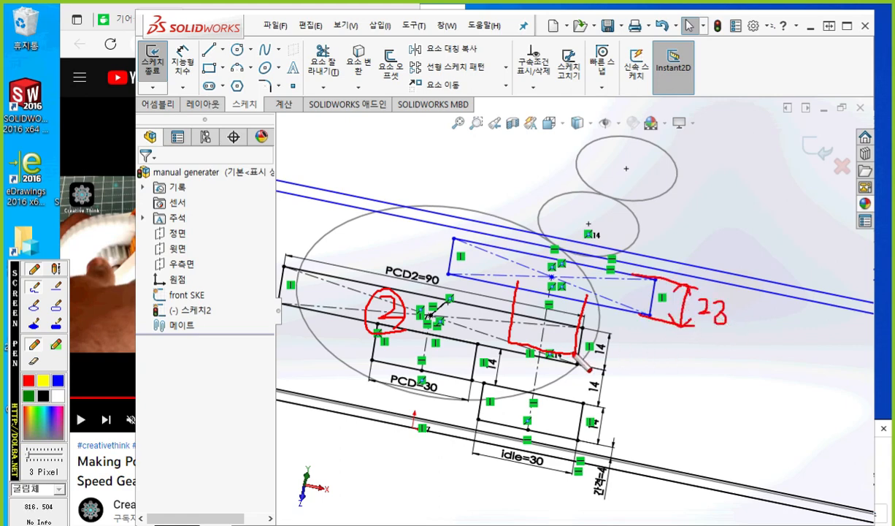
pyautogui.moveTo(568, 350); pyautogui.dragTo(641, 363)
pyautogui.moveTo(657, 279)
pyautogui.mouseDown()
pyautogui.moveTo(641, 367)
pyautogui.moveTo(654, 362)
pyautogui.mouseUp()
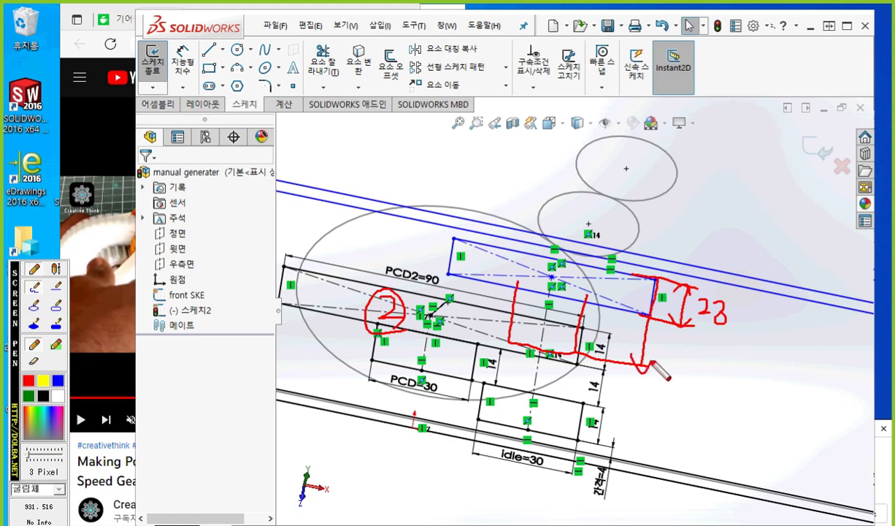
pyautogui.press('Escape')
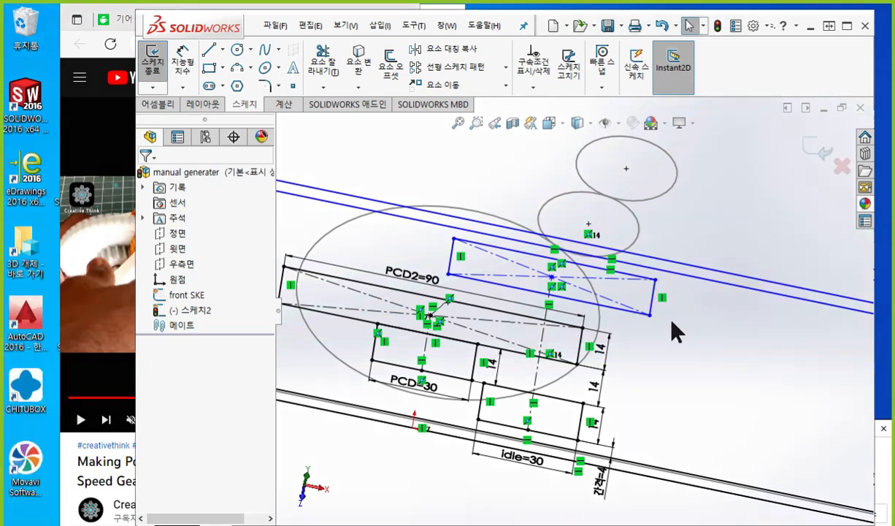
# Step: Dimension the height of the new rectangle on the idle axis and set it to 28 mm
pyautogui.rightClick(746, 346)
pyautogui.click(789, 140)
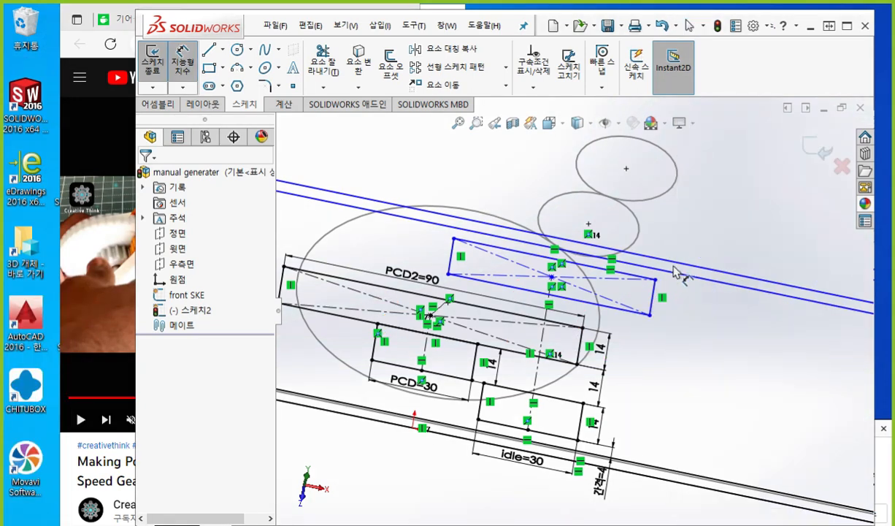
pyautogui.click(621, 277)
pyautogui.click(646, 313)
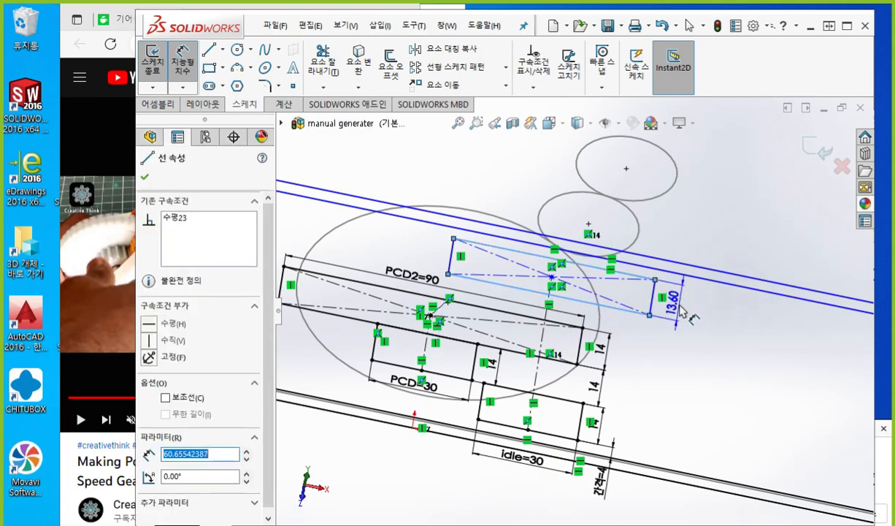
pyautogui.click(684, 314)
pyautogui.write('28')
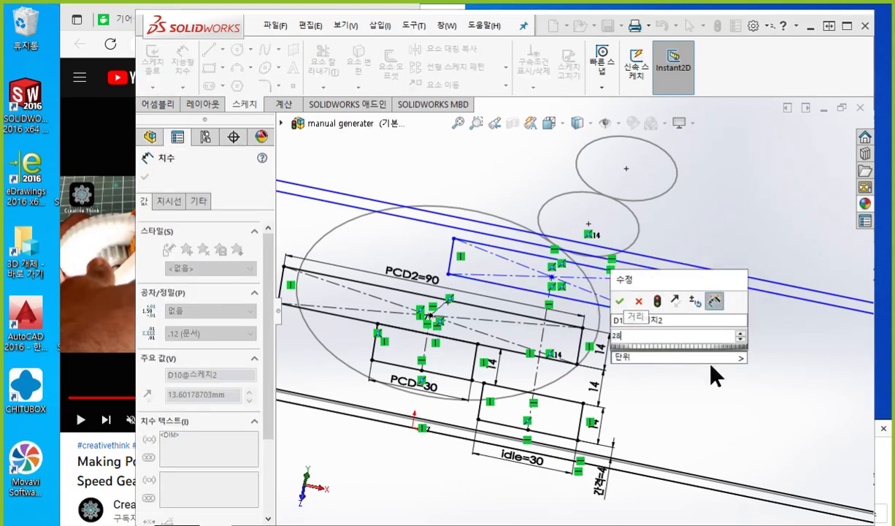
pyautogui.press('Return')
pyautogui.press('Escape')
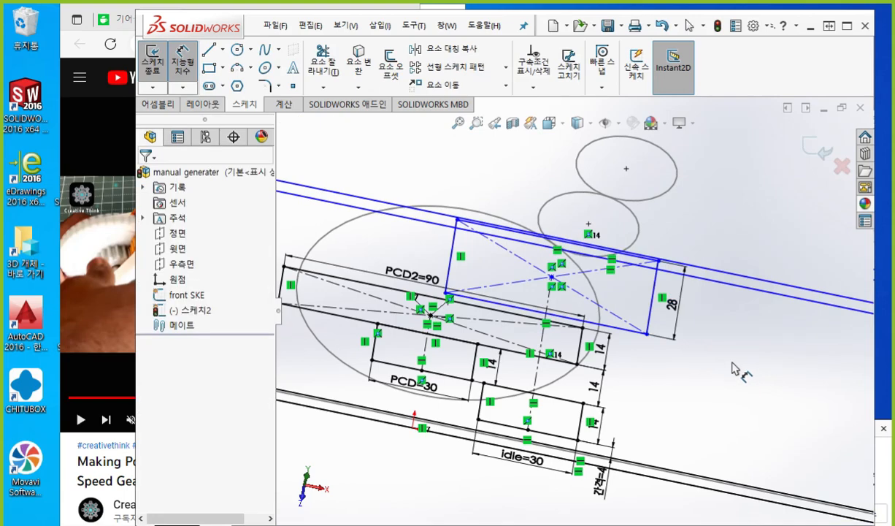
# Step: Trace the PCD2=90 rectangle's upper edge and the new rectangle's lower edge with the screen pen, and clear the marks
pyautogui.moveTo(719, 365)
pyautogui.mouseDown(button='middle')
pyautogui.moveTo(697, 350)
pyautogui.moveTo(695, 372)
pyautogui.moveTo(694, 361)
pyautogui.mouseUp(button='middle')
pyautogui.press('F12')
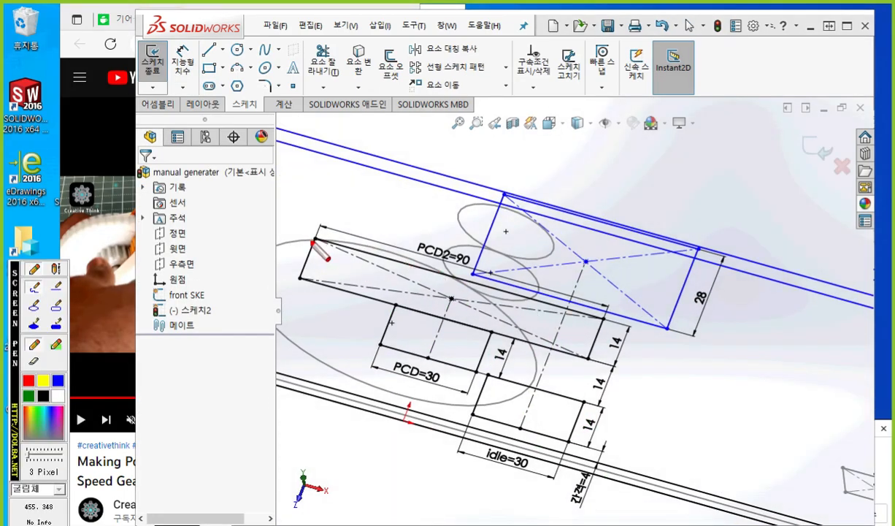
pyautogui.moveTo(307, 238); pyautogui.dragTo(605, 320)
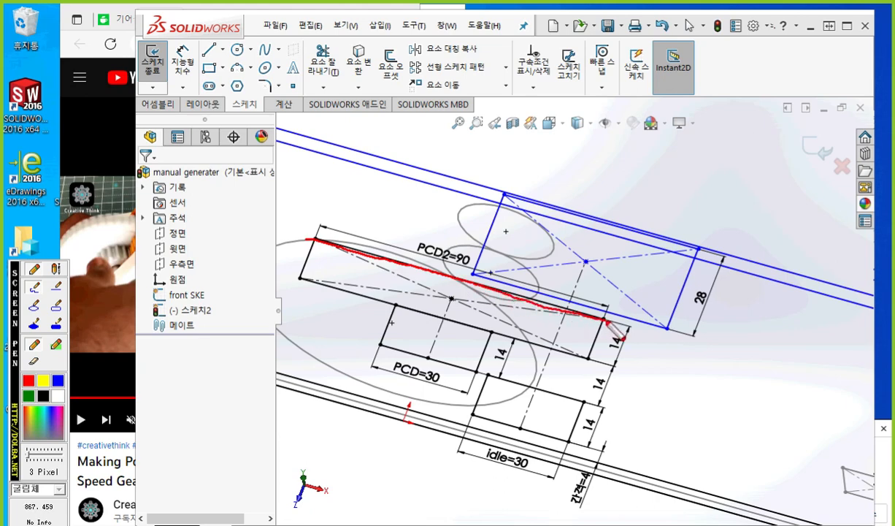
pyautogui.moveTo(514, 284); pyautogui.dragTo(664, 325)
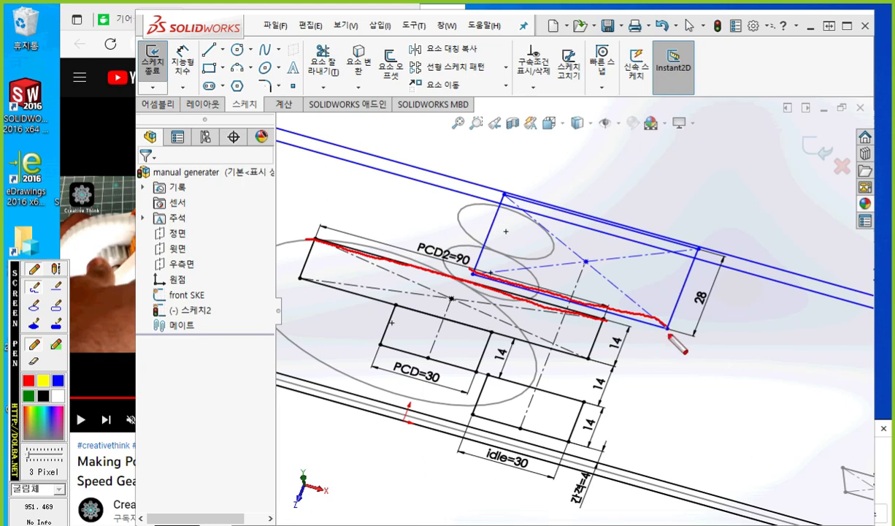
pyautogui.press('Escape')
# Step: Show the sketch relations, trace the lower edges of the new and PCD2=90 rectangles with the screen pen, and clear the marks
pyautogui.keyDown('ctrl'); pyautogui.moveTo(660, 359); pyautogui.dragTo(675, 359, button='middle'); pyautogui.keyUp('ctrl')
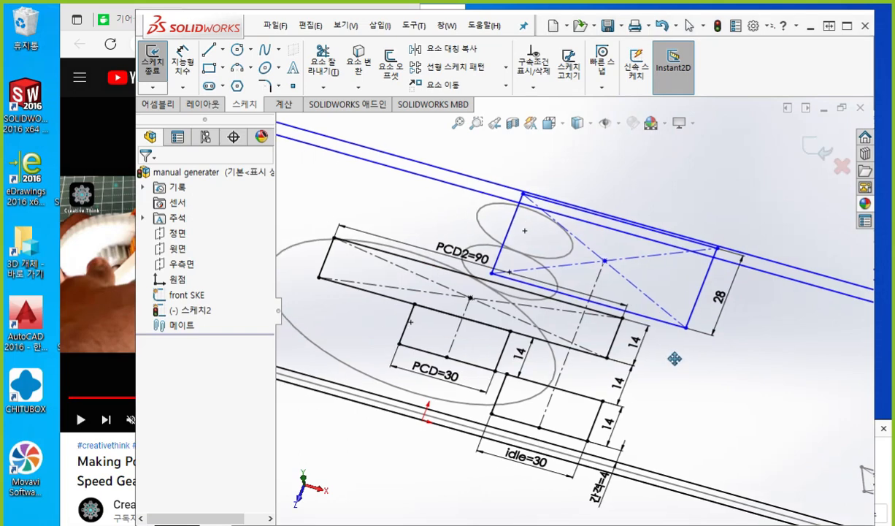
pyautogui.press('F9')
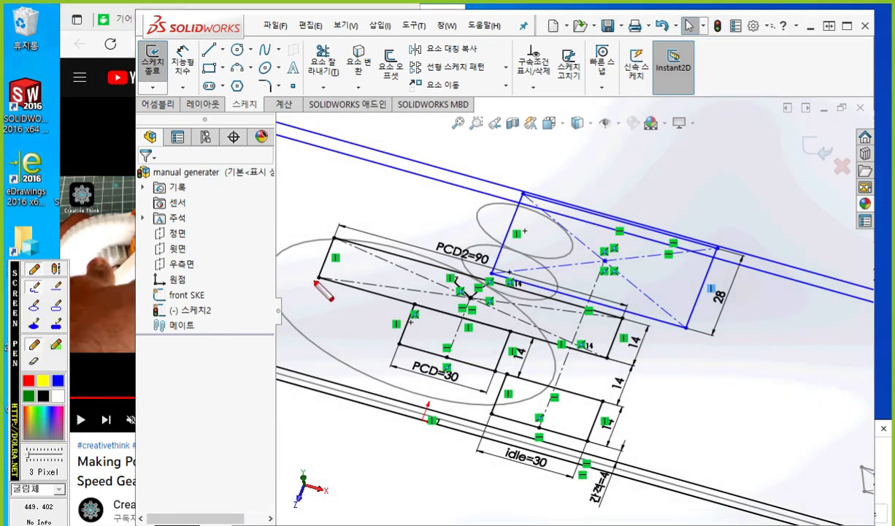
pyautogui.moveTo(301, 272); pyautogui.dragTo(605, 358)
pyautogui.moveTo(488, 272); pyautogui.dragTo(670, 326)
pyautogui.moveTo(561, 256)
pyautogui.mouseDown()
pyautogui.moveTo(593, 310)
pyautogui.moveTo(643, 288)
pyautogui.moveTo(548, 259)
pyautogui.moveTo(596, 317)
pyautogui.mouseUp()
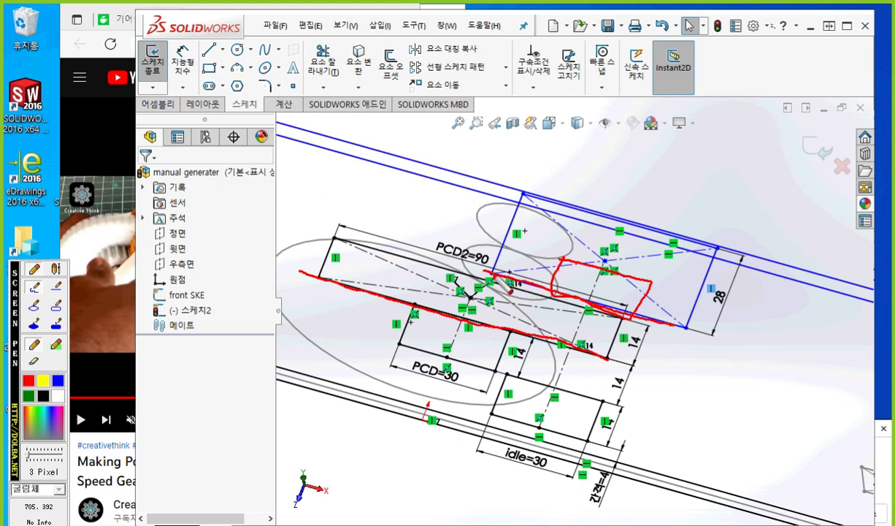
pyautogui.moveTo(473, 263); pyautogui.dragTo(670, 325)
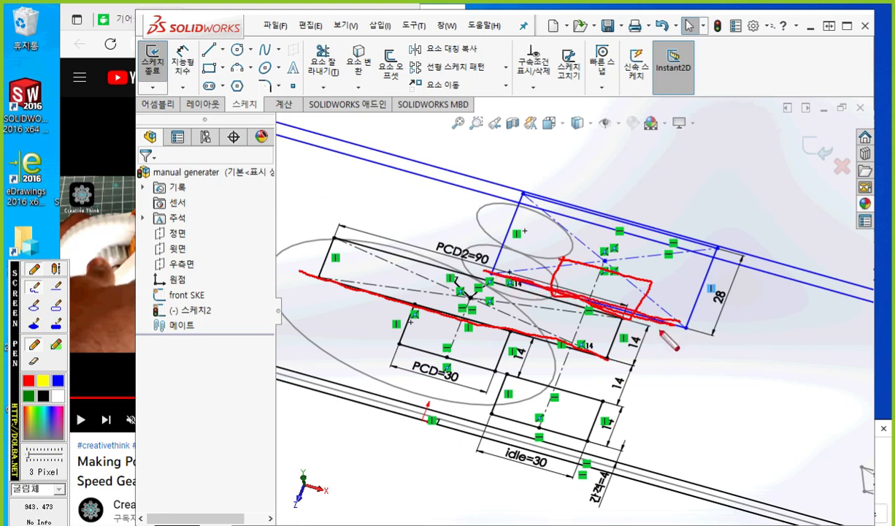
pyautogui.press('Escape')
pyautogui.press('F2')
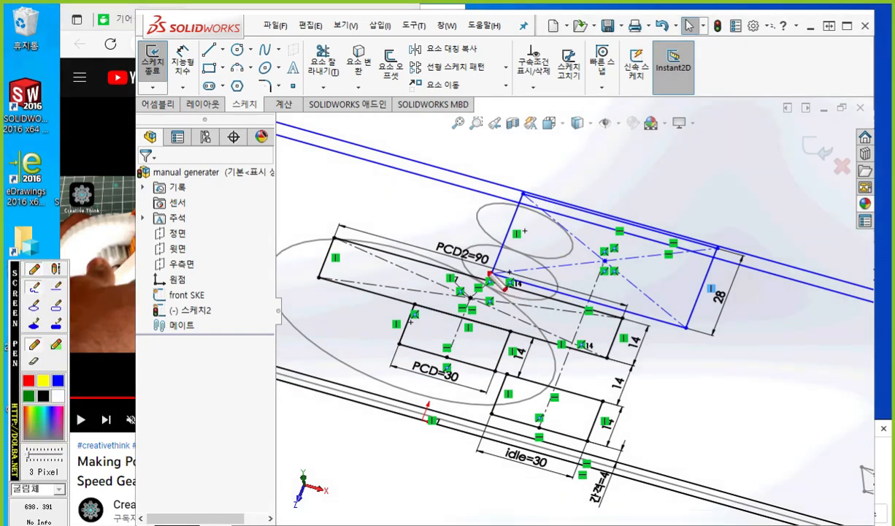
pyautogui.moveTo(489, 273); pyautogui.dragTo(694, 324)
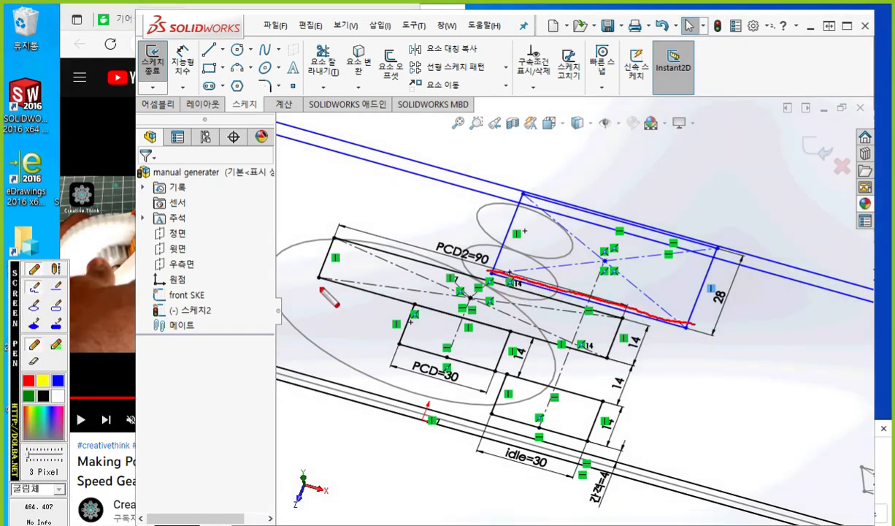
pyautogui.moveTo(318, 279); pyautogui.dragTo(603, 354)
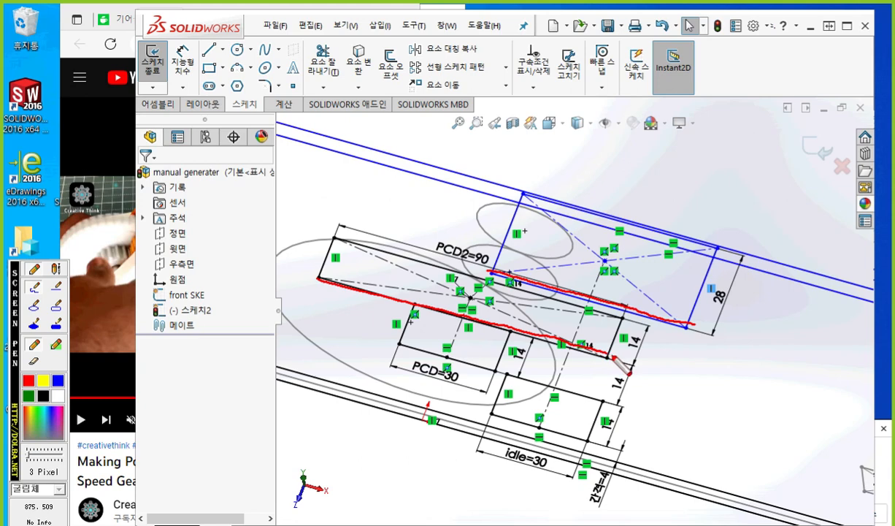
pyautogui.rightClick(665, 363)
# Step: Make the new rectangle's lower edge collinear with the lower edge of the PCD2=90 rectangle
pyautogui.click(659, 320)
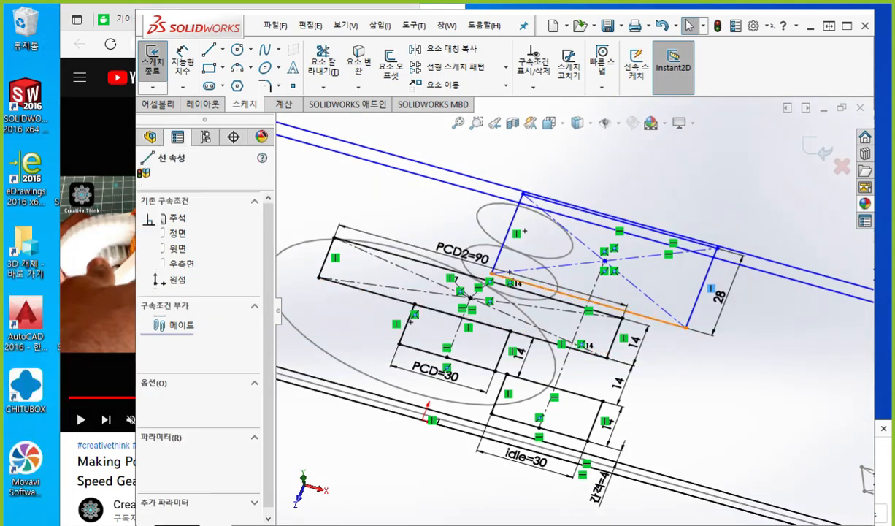
pyautogui.keyDown('ctrl'); pyautogui.click(577, 350); pyautogui.keyUp('ctrl')
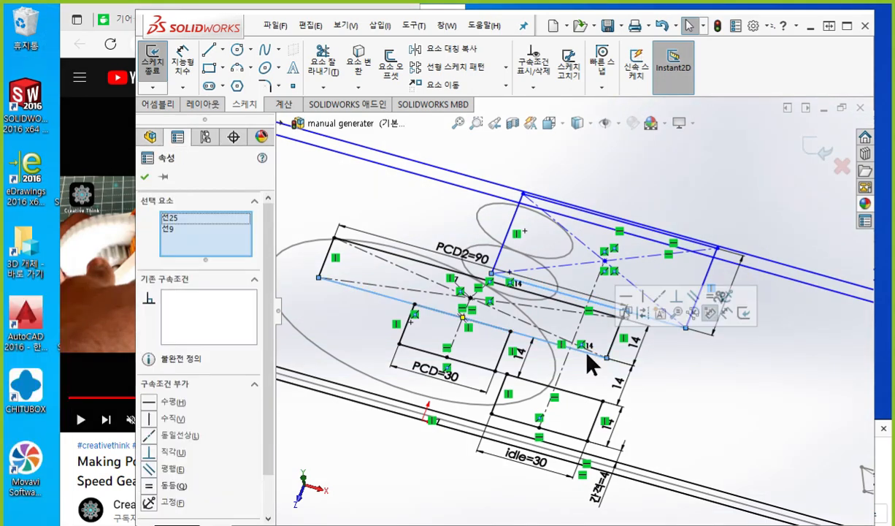
pyautogui.click(665, 299)
pyautogui.click(756, 399)
# Step: Mark the new rectangle's full width above its upper edge with a double-headed screen pen arrow, and clear the marks
pyautogui.moveTo(678, 363)
pyautogui.mouseDown(button='middle')
pyautogui.moveTo(662, 368)
pyautogui.moveTo(635, 408)
pyautogui.moveTo(640, 366)
pyautogui.moveTo(716, 404)
pyautogui.mouseUp(button='middle')
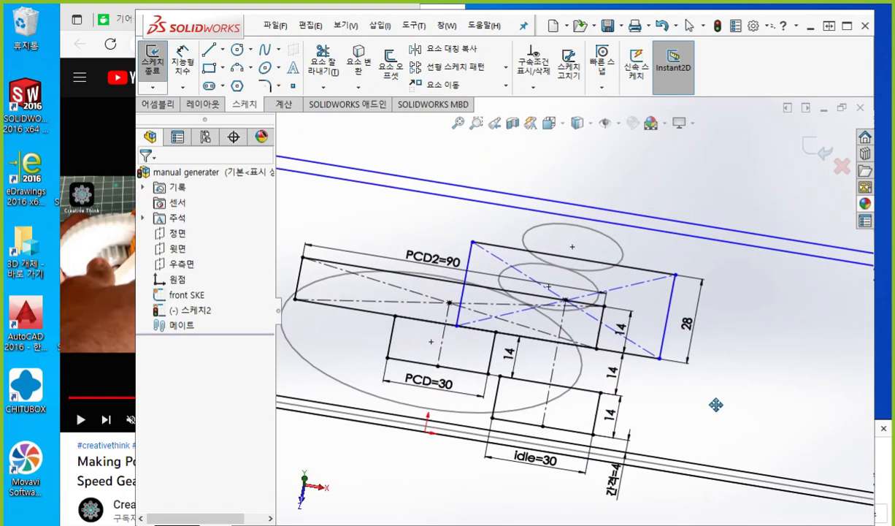
pyautogui.moveTo(470, 214)
pyautogui.mouseDown()
pyautogui.moveTo(467, 245)
pyautogui.moveTo(633, 243)
pyautogui.moveTo(676, 252)
pyautogui.moveTo(671, 270)
pyautogui.mouseUp()
pyautogui.moveTo(667, 238); pyautogui.dragTo(657, 255)
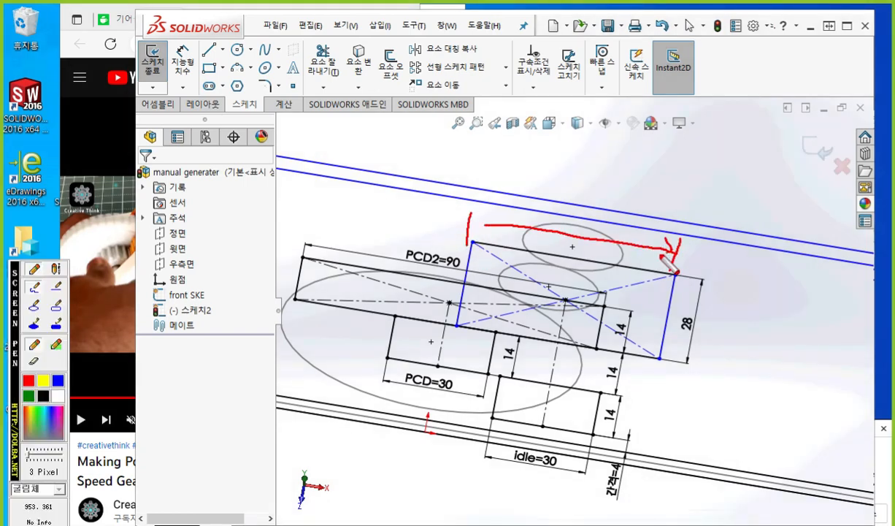
pyautogui.moveTo(499, 216); pyautogui.dragTo(506, 239)
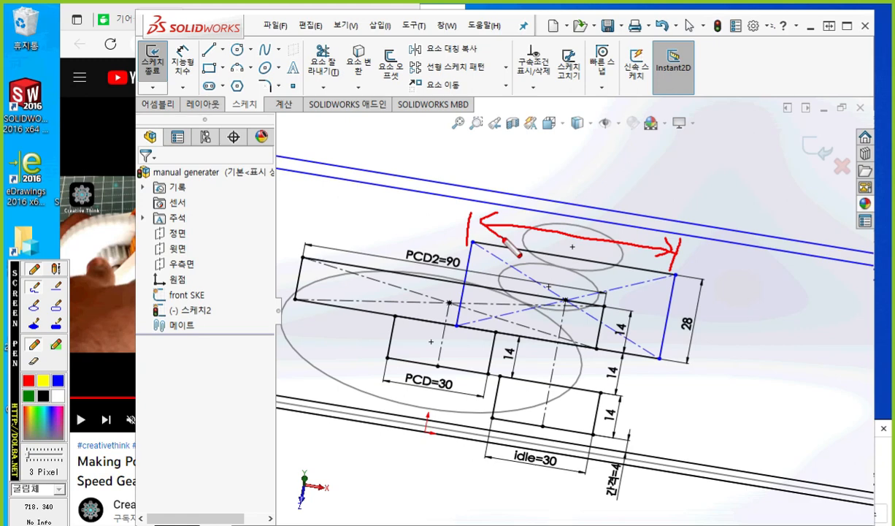
pyautogui.press('Escape')
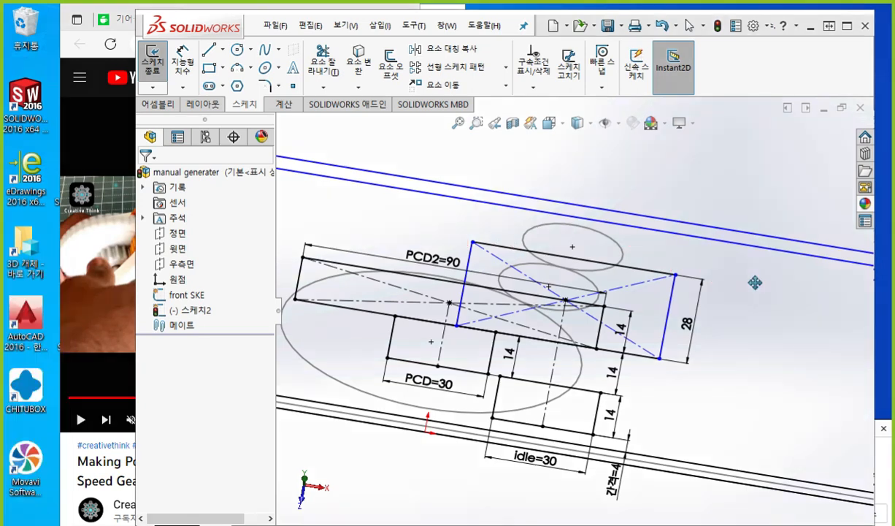
# Step: Dimension the width between the 28 mm high rectangle's two short sides and set it to 90 mm
pyautogui.keyDown('ctrl'); pyautogui.moveTo(736, 277); pyautogui.dragTo(741, 272, button='middle'); pyautogui.keyUp('ctrl')
pyautogui.rightClick(774, 275)
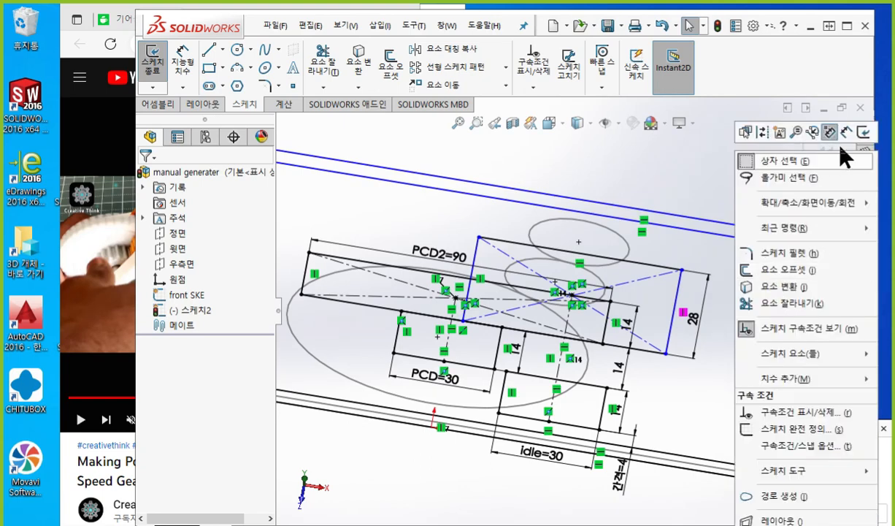
pyautogui.click(846, 81)
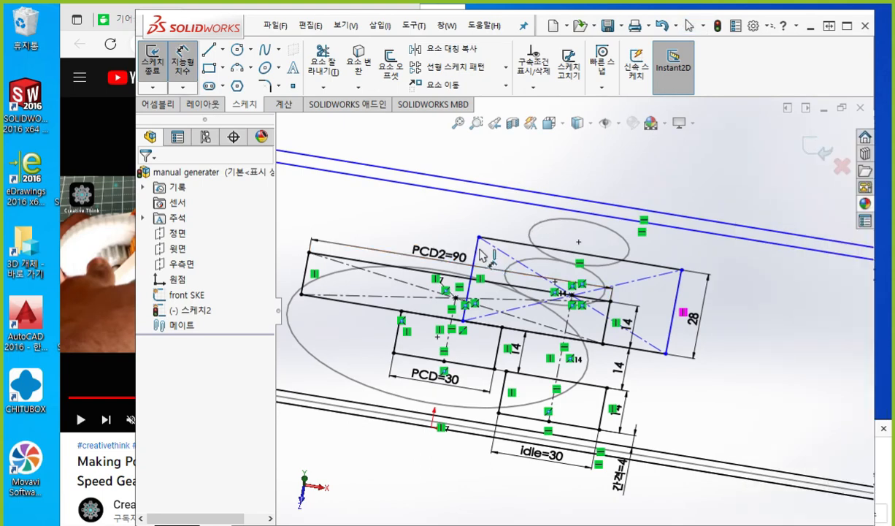
pyautogui.click(679, 289)
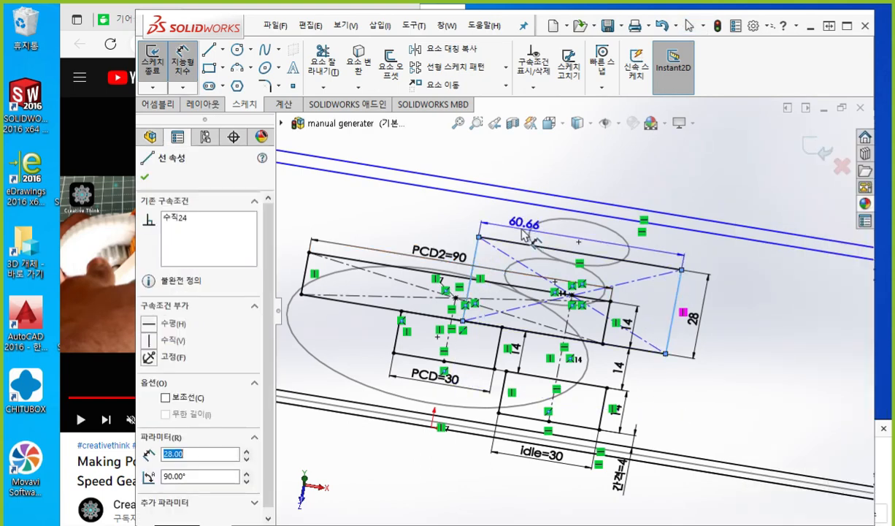
pyautogui.click(524, 219)
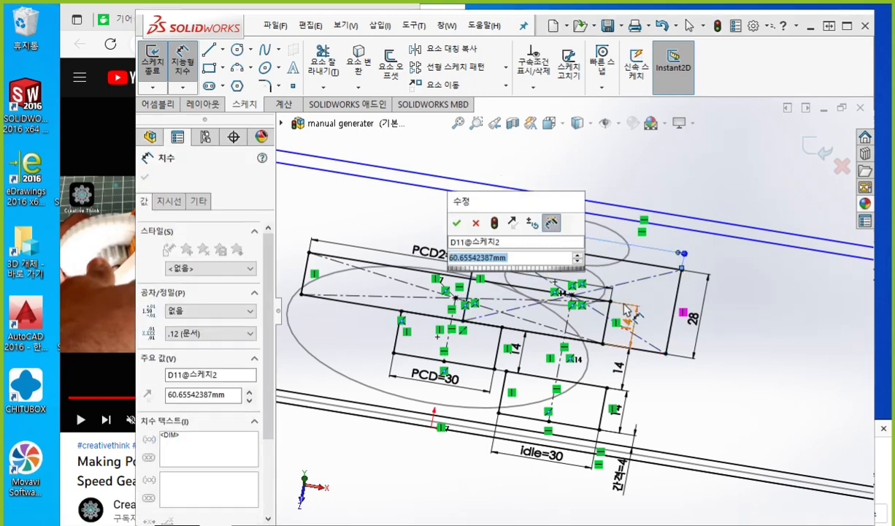
pyautogui.write('90')
pyautogui.press('Return')
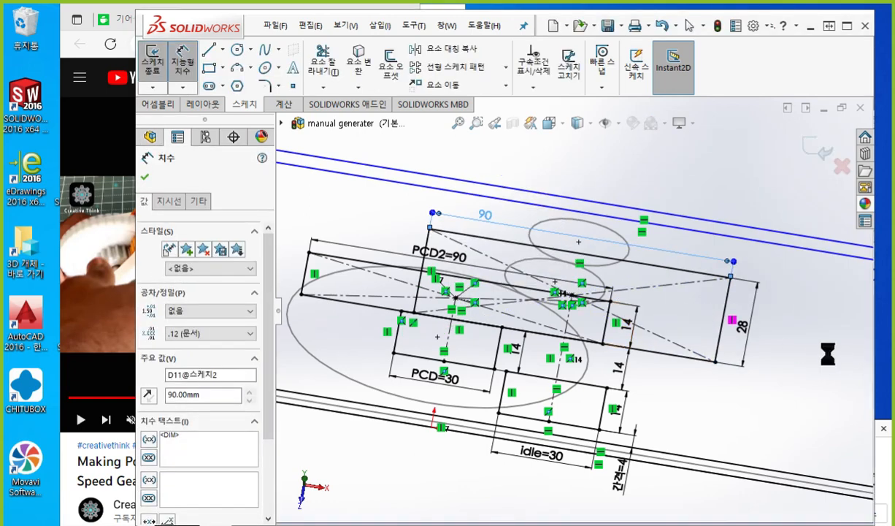
pyautogui.click(825, 352)
pyautogui.press('Escape')
# Step: Switch to the gearbox video, mark the orange gear as 3 with the screen pen, and draw a stepped gear outline numbered 3 above it
pyautogui.scroll(1, 609, 327)
pyautogui.keyDown('ctrl'); pyautogui.moveTo(610, 320); pyautogui.dragTo(623, 312, button='middle'); pyautogui.keyUp('ctrl')
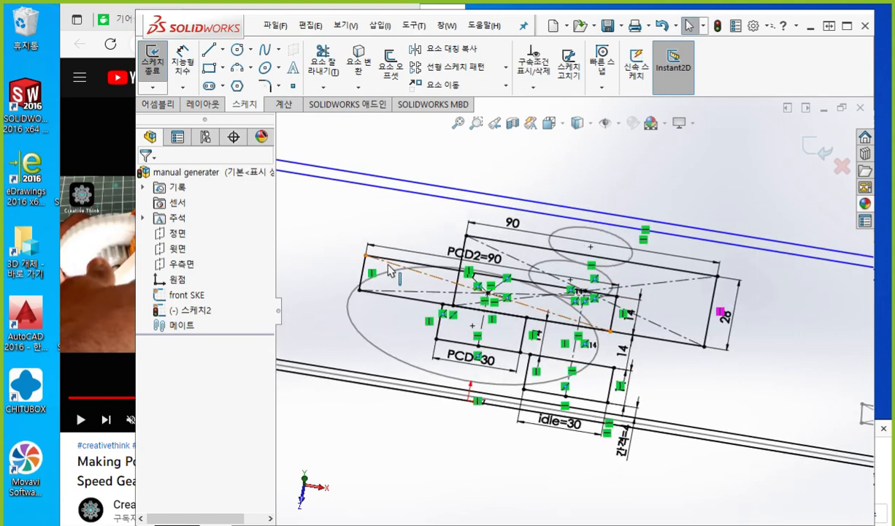
pyautogui.click(85, 465)
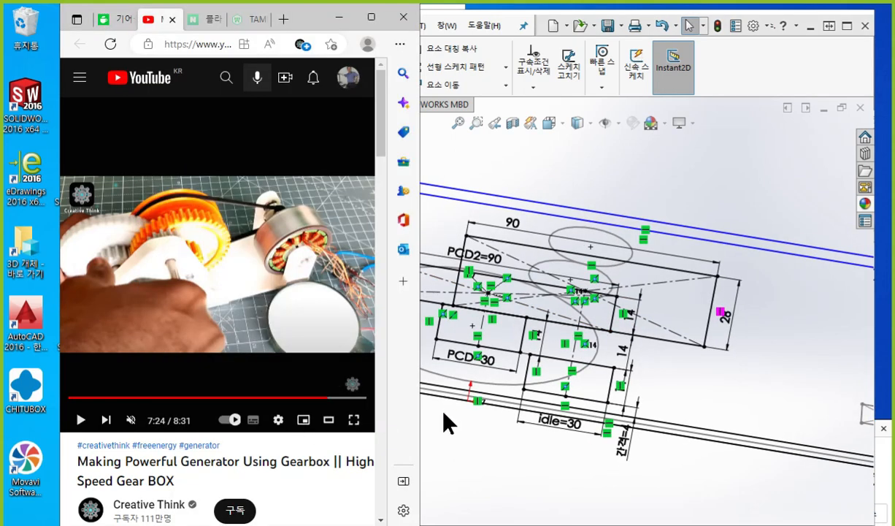
pyautogui.press('F12')
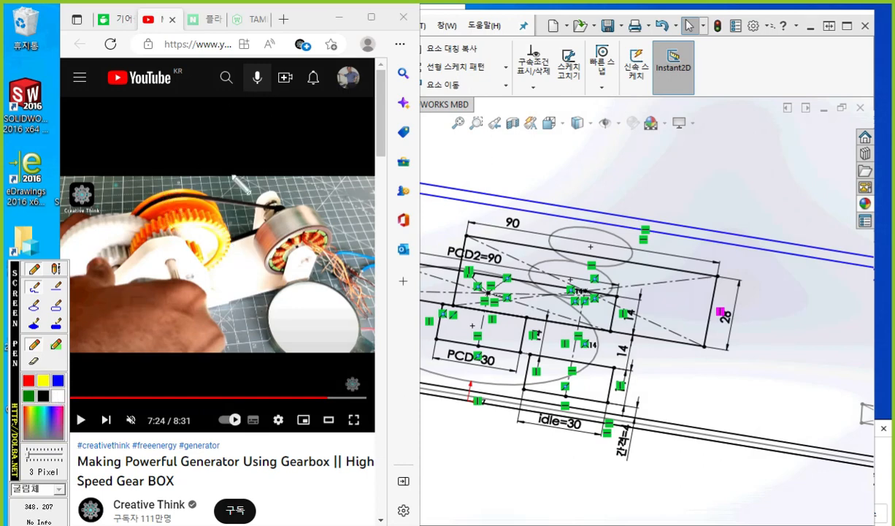
pyautogui.moveTo(161, 181)
pyautogui.mouseDown()
pyautogui.moveTo(175, 184)
pyautogui.moveTo(170, 204)
pyautogui.mouseUp()
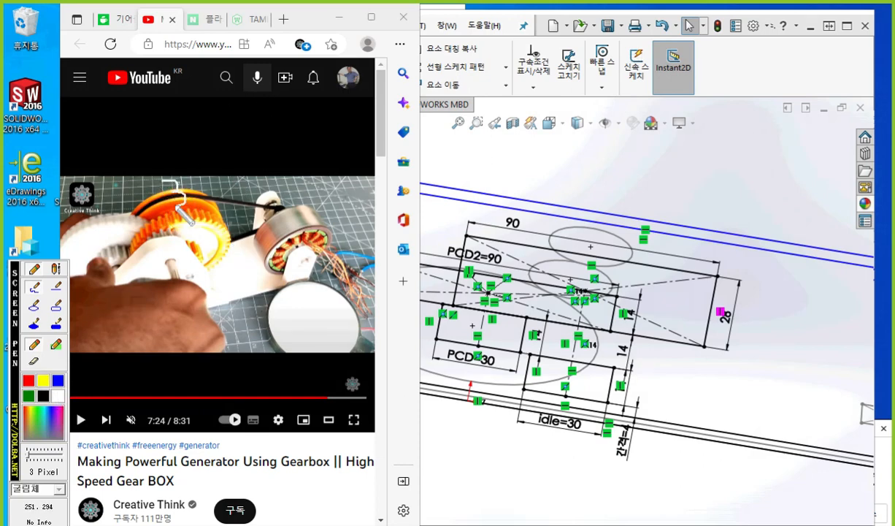
pyautogui.moveTo(239, 100)
pyautogui.mouseDown()
pyautogui.moveTo(336, 100)
pyautogui.moveTo(332, 115)
pyautogui.moveTo(275, 131)
pyautogui.moveTo(231, 115)
pyautogui.moveTo(231, 90)
pyautogui.mouseUp()
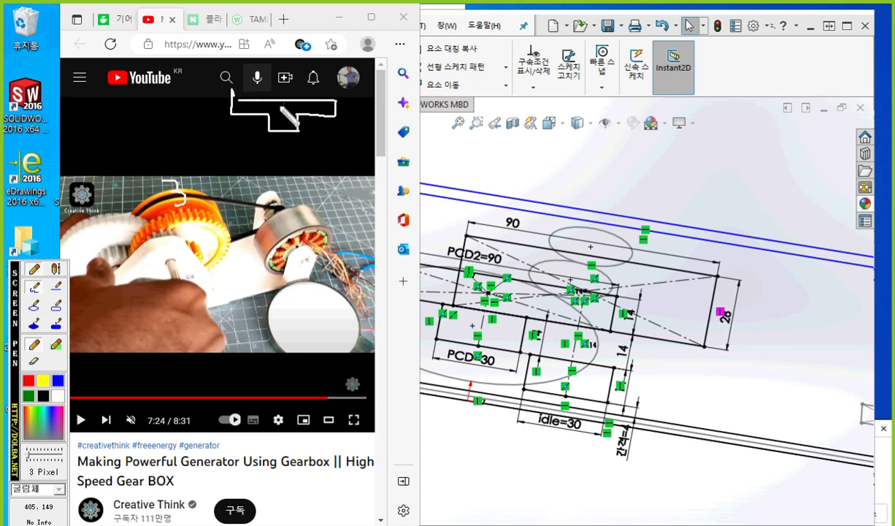
pyautogui.moveTo(287, 116); pyautogui.dragTo(272, 122)
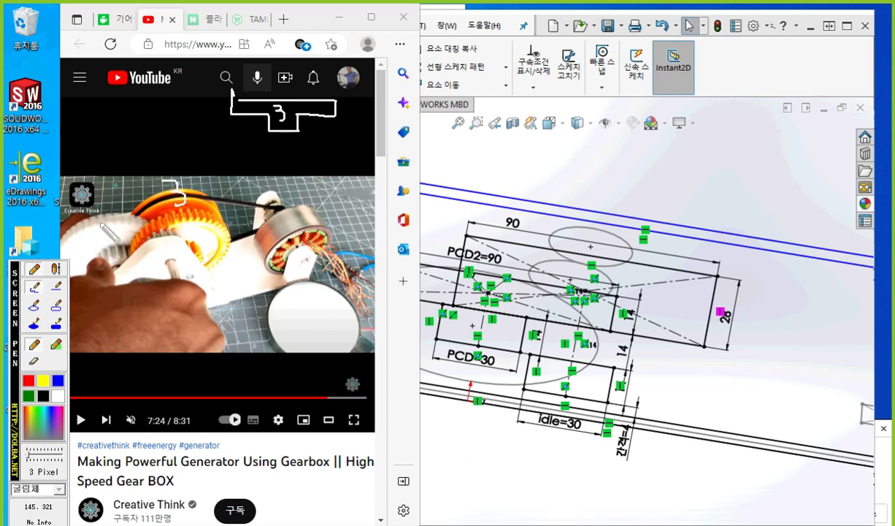
# Step: Number the white gear 2 in red, draw stepped outlines numbered 2 and 1 in white, and retrace outline 1 in yellow
pyautogui.click(28, 380)
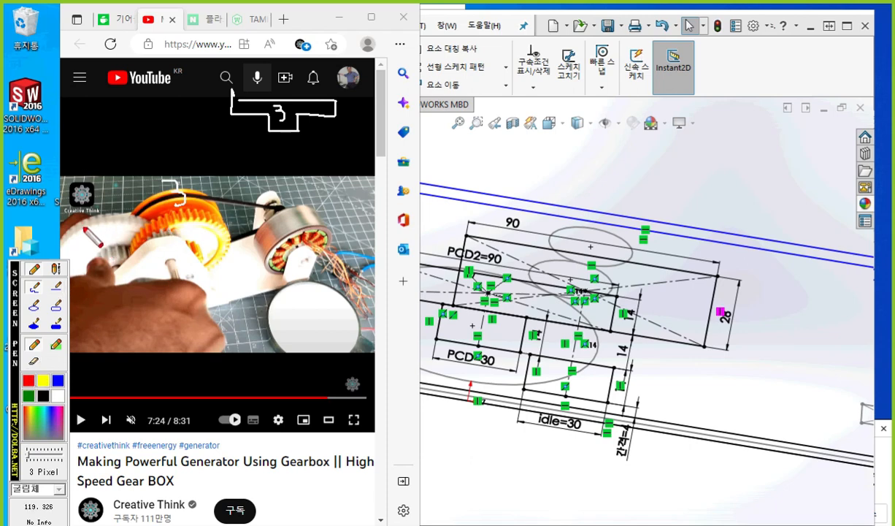
pyautogui.moveTo(85, 228); pyautogui.dragTo(104, 238)
pyautogui.click(57, 380)
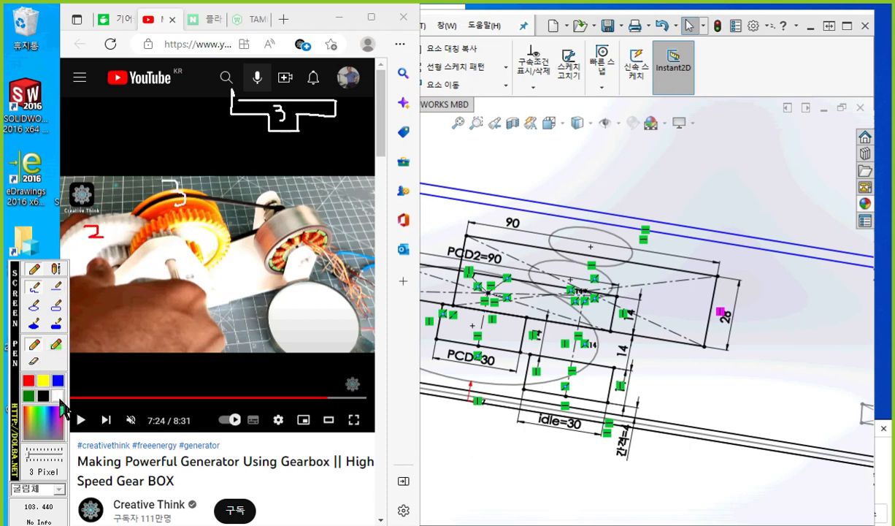
pyautogui.moveTo(167, 118)
pyautogui.mouseDown()
pyautogui.moveTo(272, 118)
pyautogui.moveTo(241, 131)
pyautogui.moveTo(244, 144)
pyautogui.moveTo(211, 146)
pyautogui.moveTo(176, 118)
pyautogui.moveTo(233, 136)
pyautogui.mouseUp()
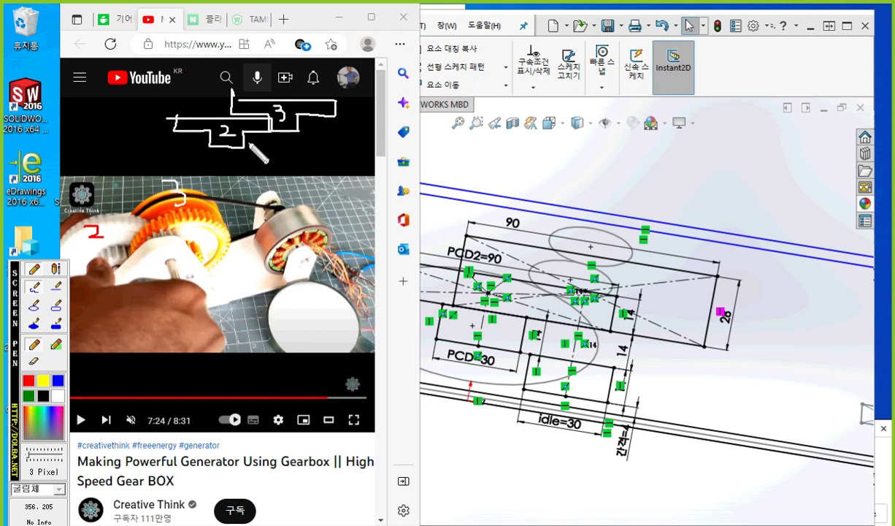
pyautogui.moveTo(242, 133)
pyautogui.mouseDown()
pyautogui.moveTo(243, 150)
pyautogui.moveTo(295, 167)
pyautogui.moveTo(330, 152)
pyautogui.moveTo(336, 133)
pyautogui.moveTo(243, 133)
pyautogui.moveTo(296, 138)
pyautogui.moveTo(294, 156)
pyautogui.mouseUp()
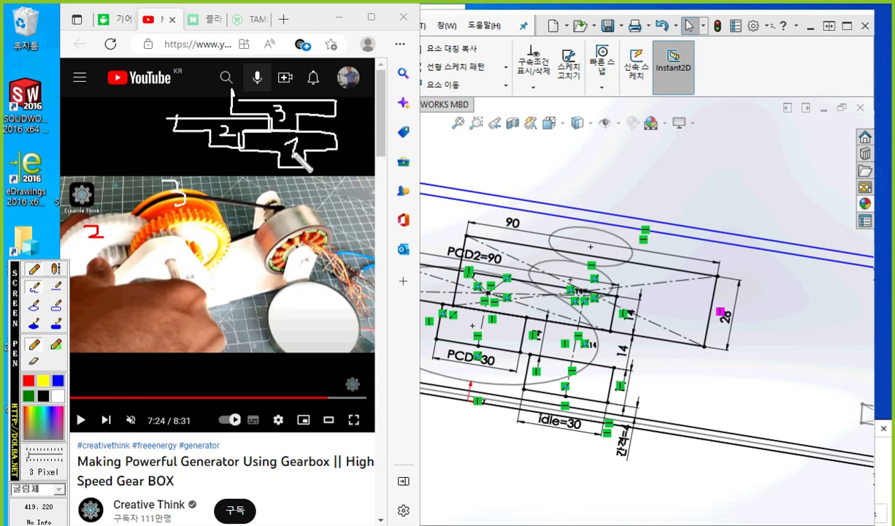
pyautogui.click(43, 380)
pyautogui.moveTo(240, 132)
pyautogui.mouseDown()
pyautogui.moveTo(242, 144)
pyautogui.moveTo(296, 169)
pyautogui.moveTo(329, 132)
pyautogui.moveTo(249, 133)
pyautogui.mouseUp()
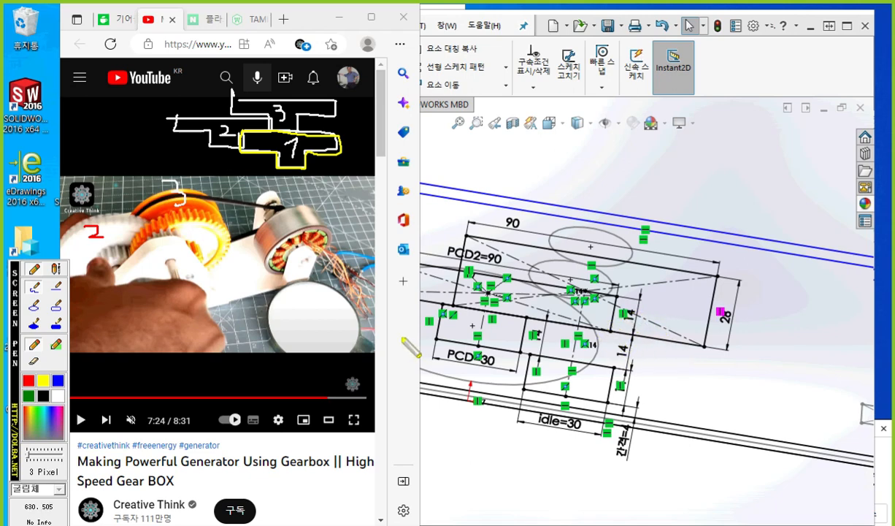
# Step: Label the three stepped gears in the sketch with circled red numbers 1, 2 and 3, and clear all pen marks
pyautogui.click(26, 379)
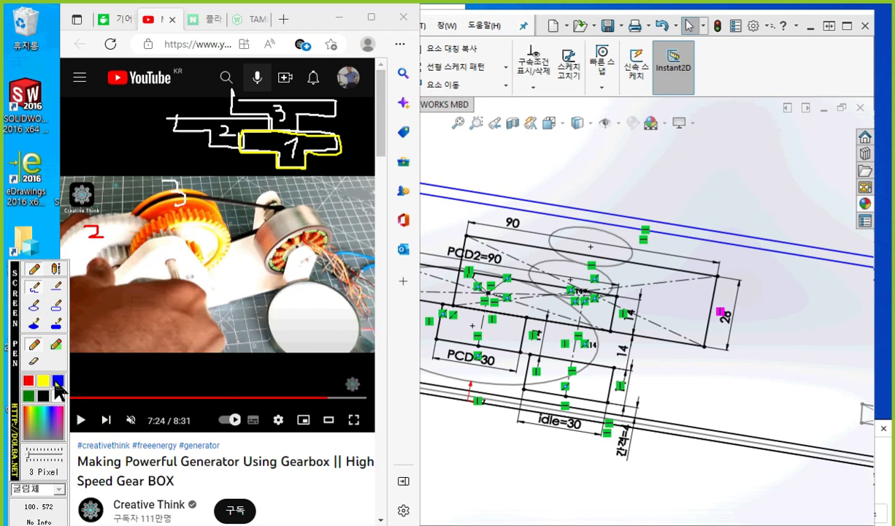
pyautogui.moveTo(588, 372)
pyautogui.mouseDown()
pyautogui.moveTo(587, 391)
pyautogui.moveTo(584, 368)
pyautogui.moveTo(599, 387)
pyautogui.mouseUp()
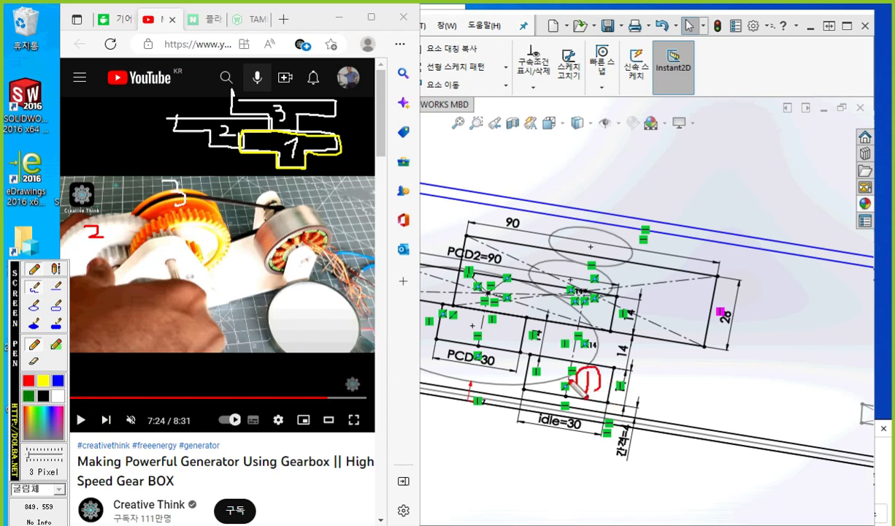
pyautogui.moveTo(432, 292)
pyautogui.mouseDown()
pyautogui.moveTo(451, 326)
pyautogui.moveTo(447, 308)
pyautogui.moveTo(439, 327)
pyautogui.mouseUp()
pyautogui.moveTo(670, 287)
pyautogui.mouseDown()
pyautogui.moveTo(684, 299)
pyautogui.moveTo(671, 319)
pyautogui.moveTo(691, 322)
pyautogui.mouseUp()
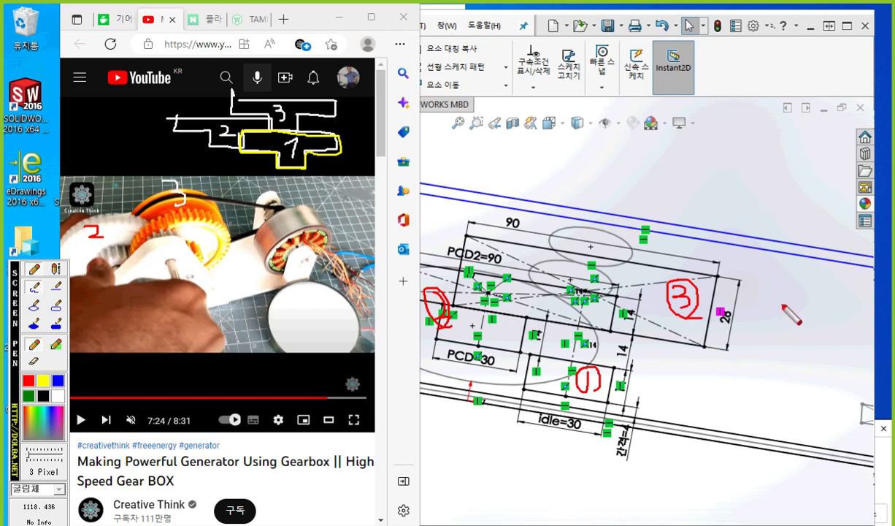
pyautogui.press('Escape')
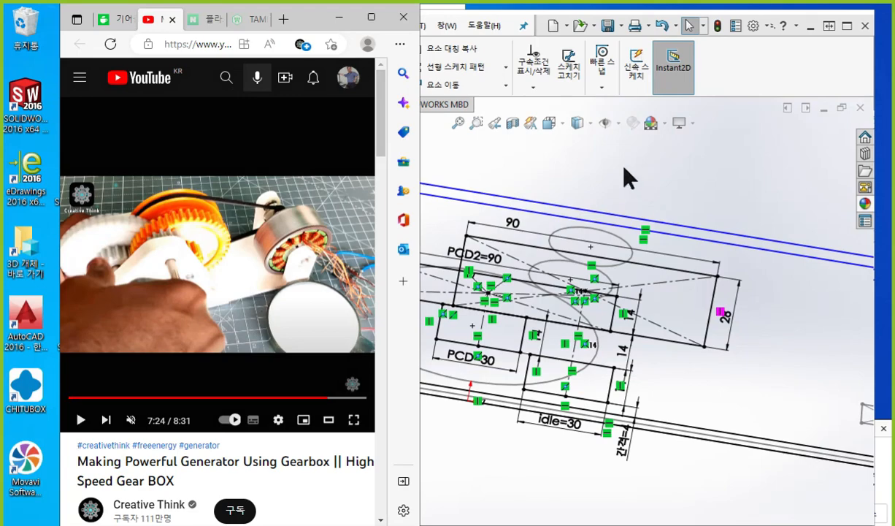
# Step: Return to SOLIDWORKS, point a red pen arrow at the uppermost small circle, outline the idle=30 rectangle, and clear the marks
pyautogui.click(624, 164)
pyautogui.moveTo(691, 210); pyautogui.dragTo(676, 223, button='middle')
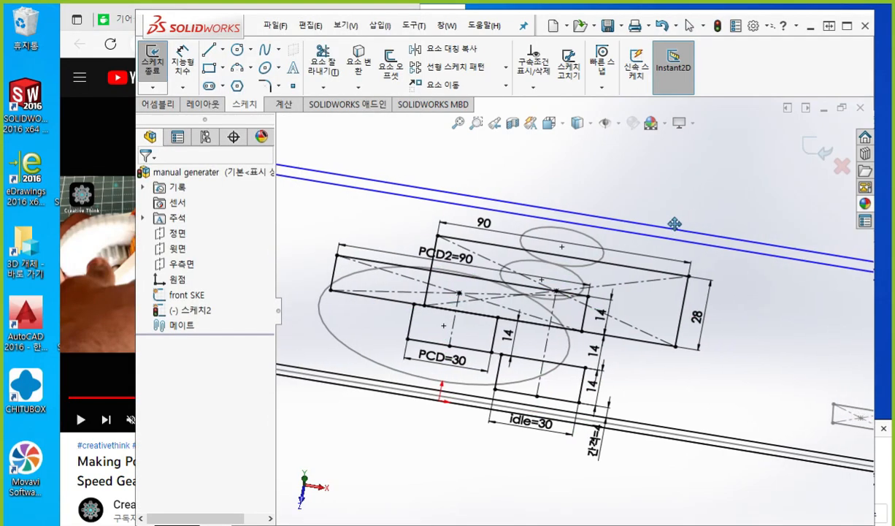
pyautogui.moveTo(741, 298)
pyautogui.mouseDown(button='middle')
pyautogui.moveTo(731, 291)
pyautogui.moveTo(740, 310)
pyautogui.moveTo(734, 348)
pyautogui.mouseUp(button='middle')
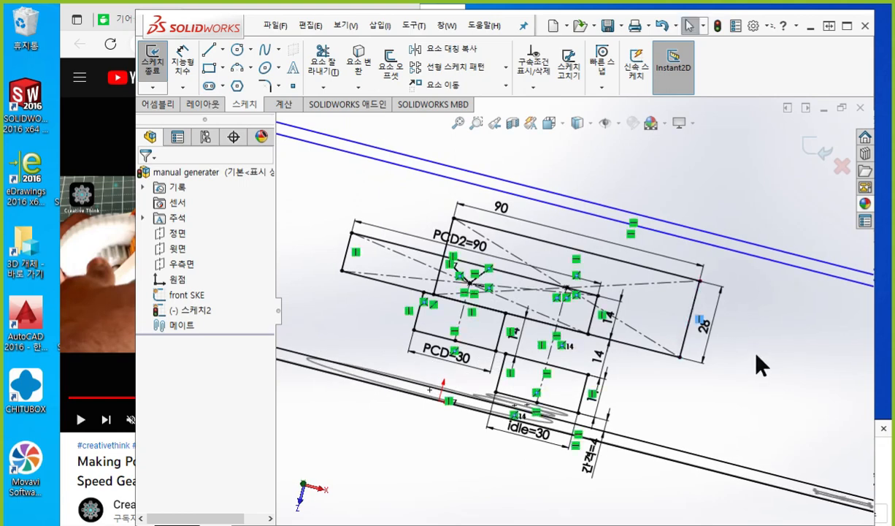
pyautogui.moveTo(707, 380)
pyautogui.mouseDown(button='middle')
pyautogui.moveTo(710, 314)
pyautogui.moveTo(704, 339)
pyautogui.mouseUp(button='middle')
pyautogui.moveTo(689, 370)
pyautogui.mouseDown(button='middle')
pyautogui.moveTo(675, 366)
pyautogui.moveTo(680, 328)
pyautogui.mouseUp(button='middle')
pyautogui.press('F9')
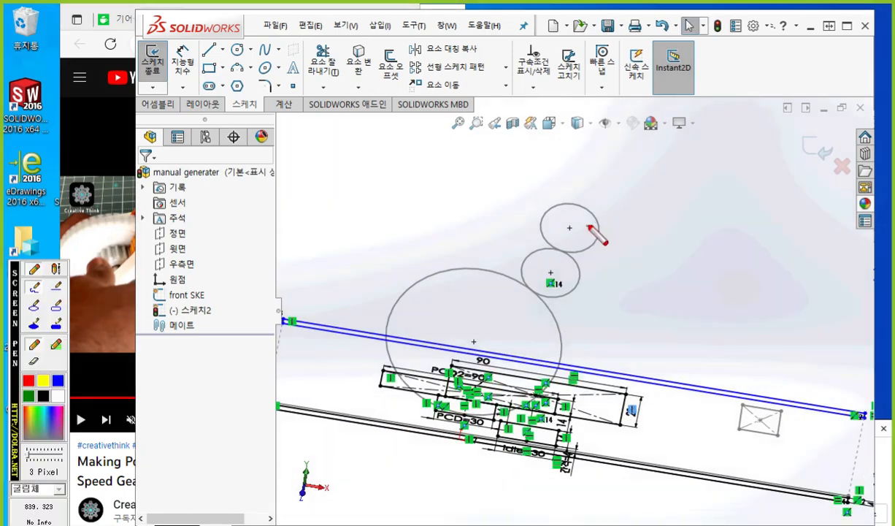
pyautogui.moveTo(603, 196)
pyautogui.mouseDown()
pyautogui.moveTo(586, 212)
pyautogui.moveTo(620, 219)
pyautogui.mouseUp()
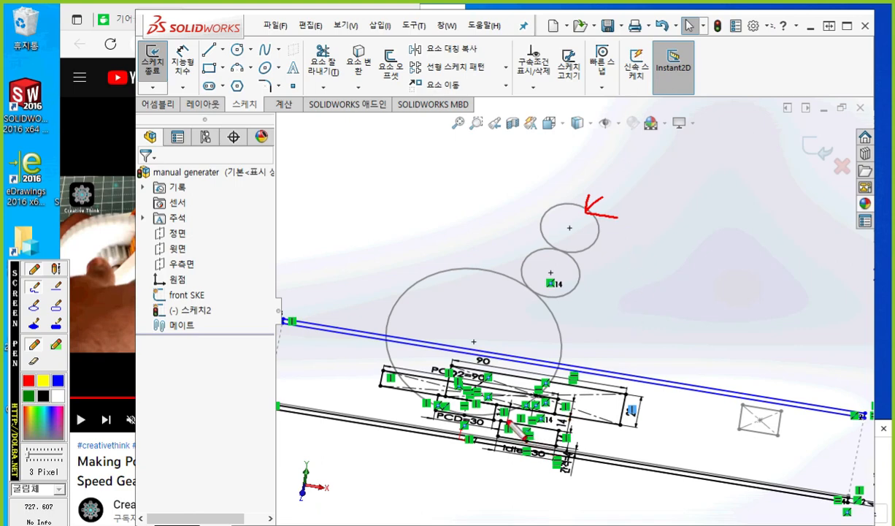
pyautogui.moveTo(505, 413)
pyautogui.mouseDown()
pyautogui.moveTo(499, 435)
pyautogui.moveTo(565, 434)
pyautogui.moveTo(488, 409)
pyautogui.mouseUp()
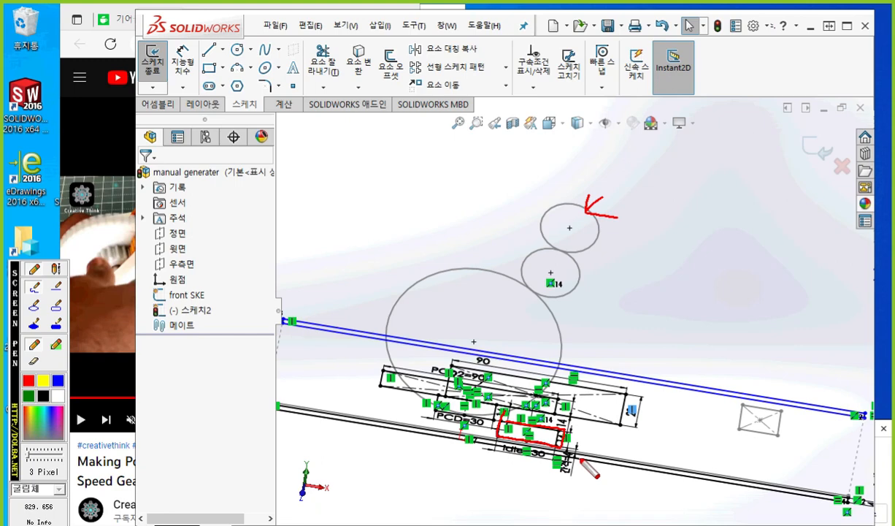
pyautogui.press('Escape')
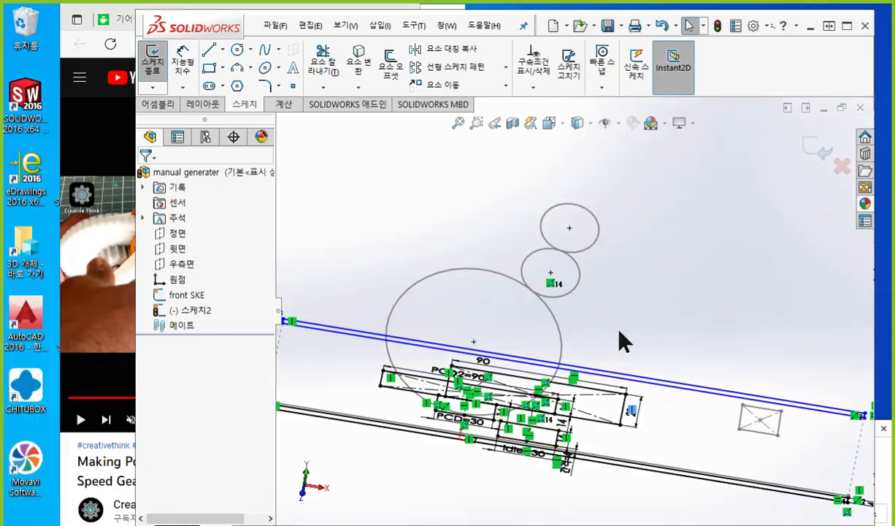
# Step: In the top view, mark 4 mm gaps with the pen below the idle=30 rectangle and above the 28 mm high rectangle, then clear them
pyautogui.moveTo(619, 342)
pyautogui.mouseDown(button='middle')
pyautogui.moveTo(650, 316)
pyautogui.moveTo(645, 393)
pyautogui.moveTo(694, 334)
pyautogui.moveTo(676, 377)
pyautogui.mouseUp(button='middle')
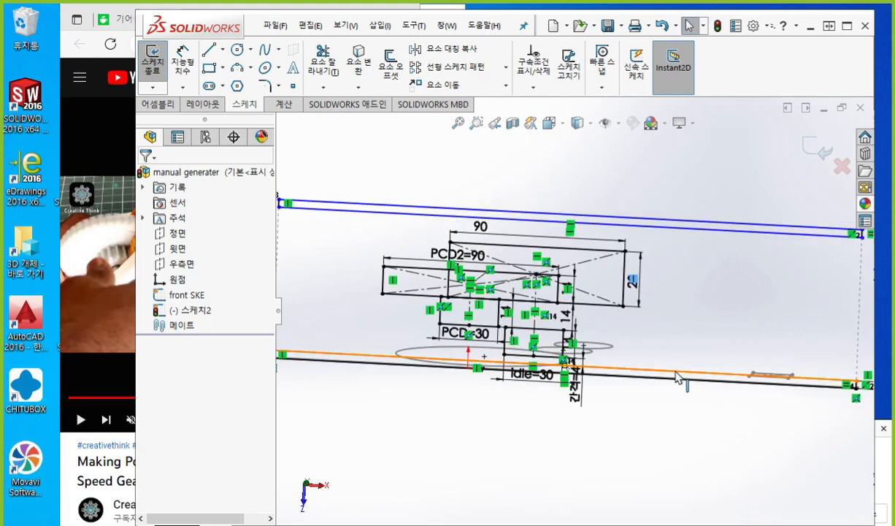
pyautogui.hotkey('ctrl', '5')
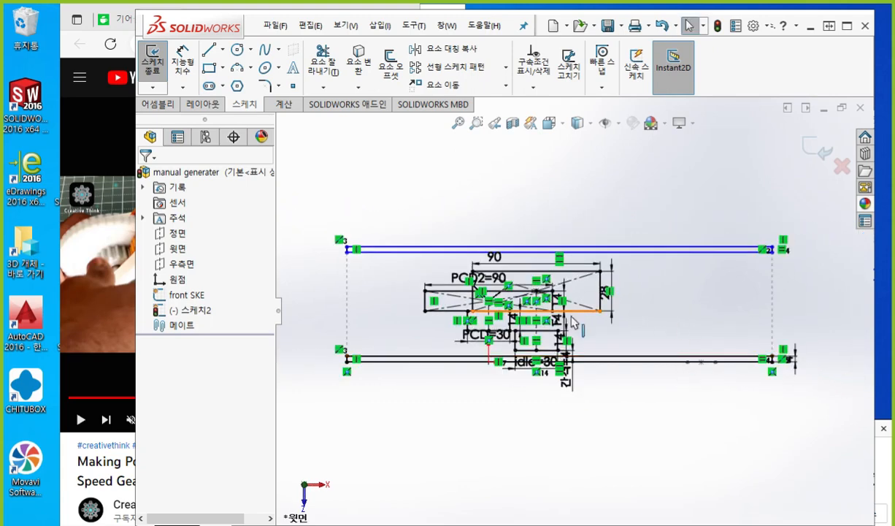
pyautogui.scroll(-3, 572, 317)
pyautogui.keyDown('ctrl'); pyautogui.moveTo(629, 344); pyautogui.dragTo(711, 354, button='middle'); pyautogui.keyUp('ctrl')
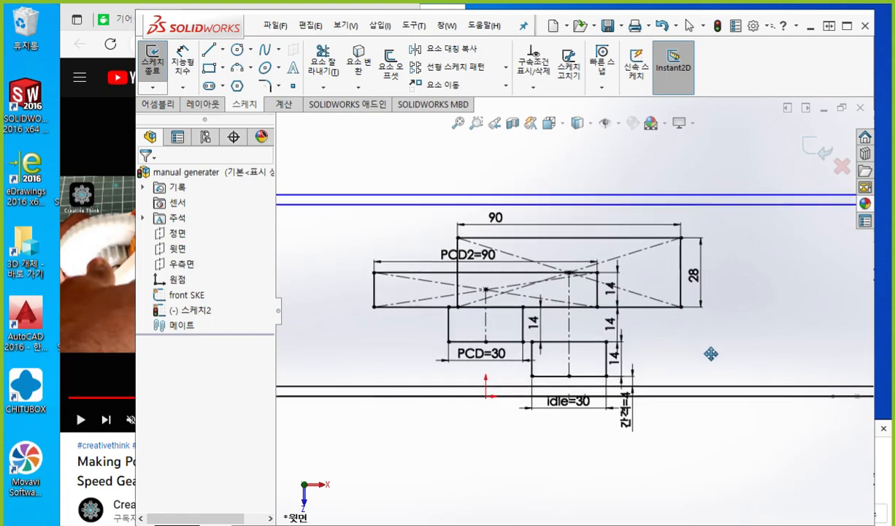
pyautogui.press('F12')
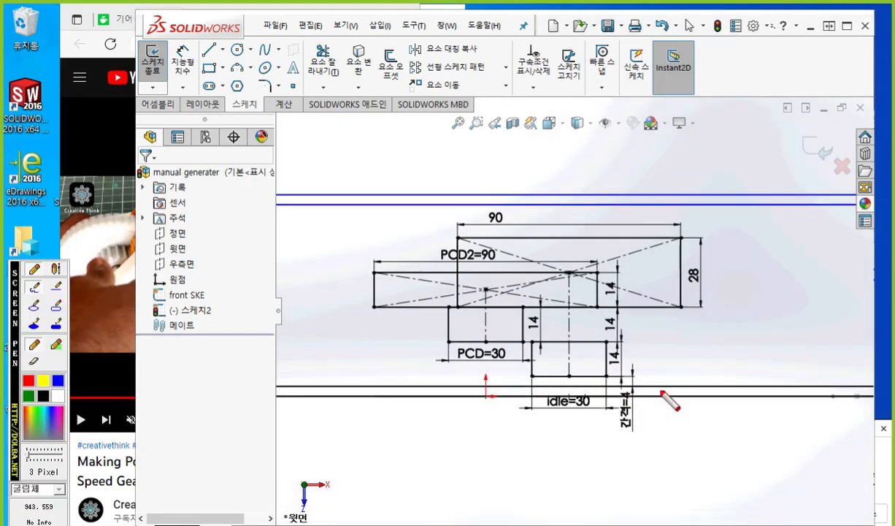
pyautogui.moveTo(637, 386); pyautogui.dragTo(749, 387)
pyautogui.moveTo(594, 374)
pyautogui.mouseDown()
pyautogui.moveTo(722, 373)
pyautogui.moveTo(697, 396)
pyautogui.moveTo(691, 390)
pyautogui.moveTo(698, 394)
pyautogui.mouseUp()
pyautogui.moveTo(680, 365)
pyautogui.mouseDown()
pyautogui.moveTo(702, 363)
pyautogui.moveTo(669, 375)
pyautogui.moveTo(656, 394)
pyautogui.mouseUp()
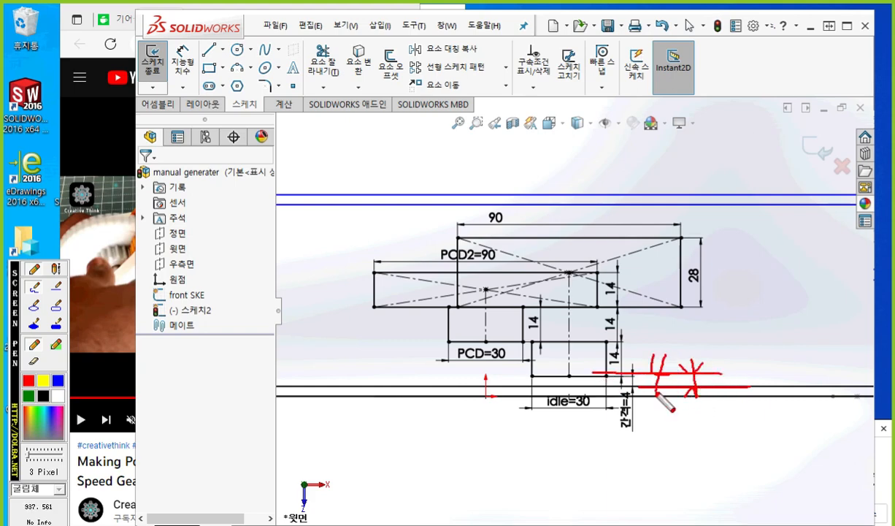
pyautogui.moveTo(650, 235); pyautogui.dragTo(720, 235)
pyautogui.moveTo(661, 210)
pyautogui.mouseDown()
pyautogui.moveTo(725, 209)
pyautogui.moveTo(733, 233)
pyautogui.moveTo(714, 244)
pyautogui.mouseUp()
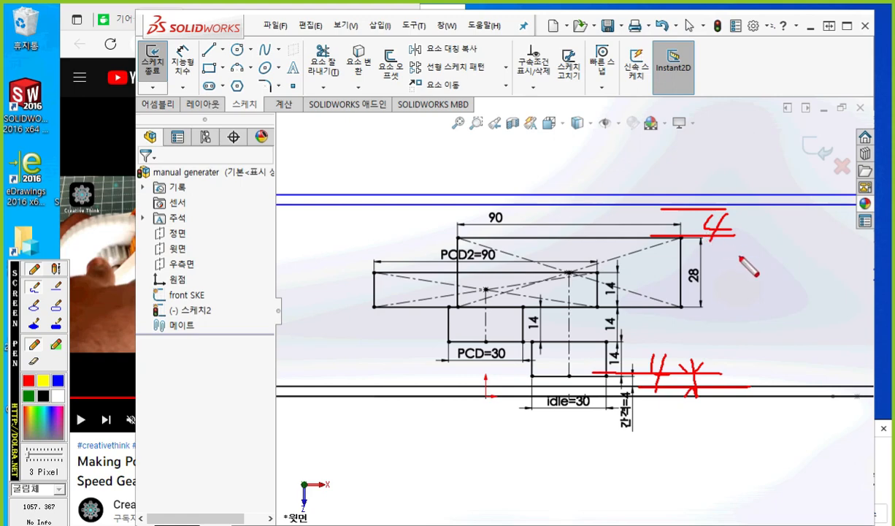
pyautogui.press('Escape')
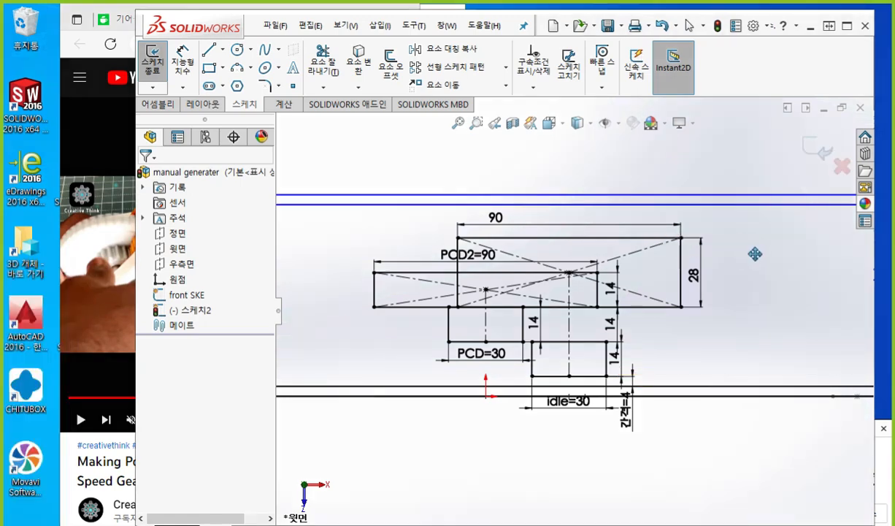
# Step: Dimension the gap from the 28 mm high rectangle's upper edge to the upper plate's lower line as 4 mm, with the text prefix "간격="
pyautogui.keyDown('ctrl'); pyautogui.moveTo(755, 260); pyautogui.dragTo(746, 262, button='middle'); pyautogui.keyUp('ctrl')
pyautogui.rightClick(800, 240)
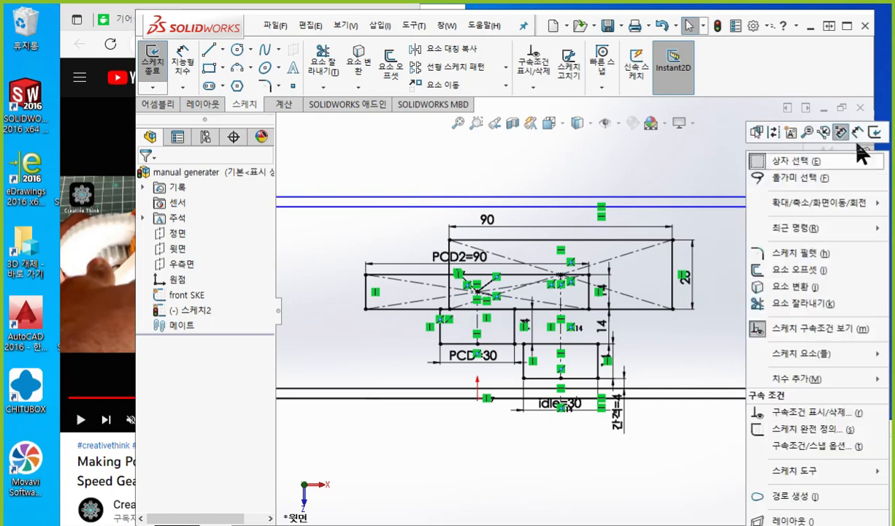
pyautogui.click(857, 134)
pyautogui.click(667, 238)
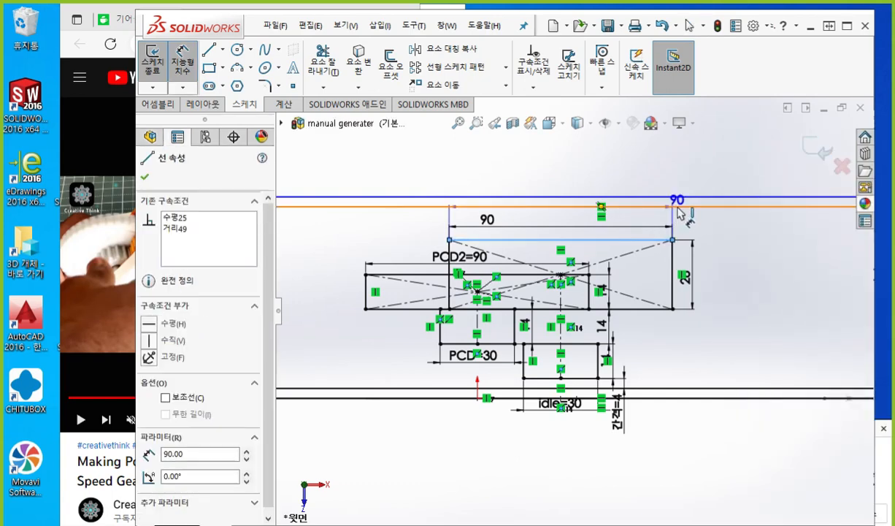
pyautogui.click(677, 207)
pyautogui.click(728, 226)
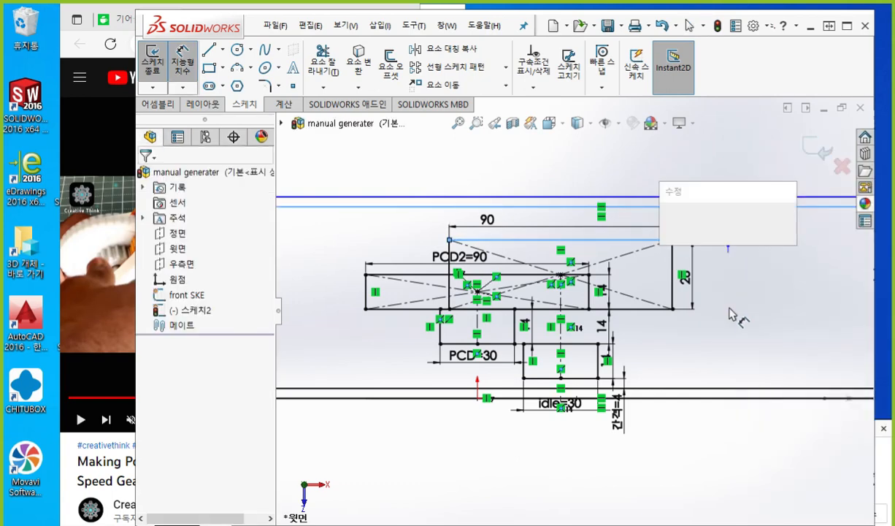
pyautogui.write('4')
pyautogui.press('Return')
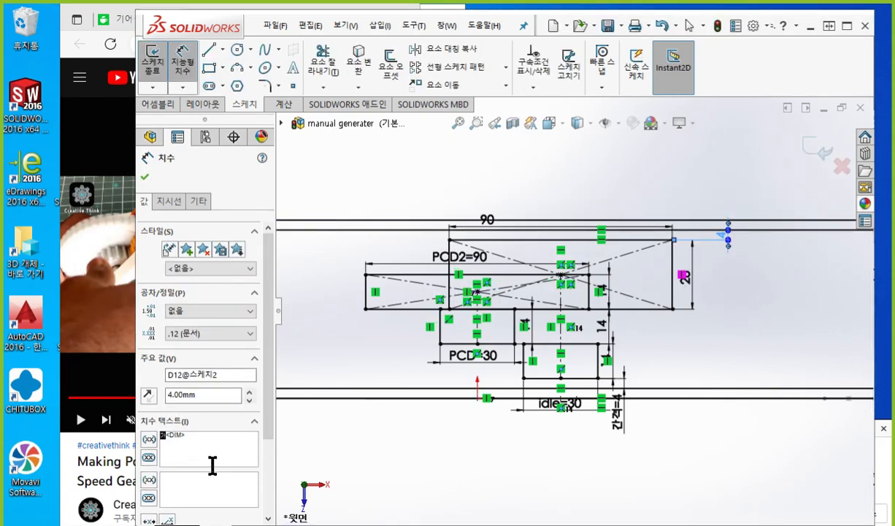
pyautogui.write('간격=')
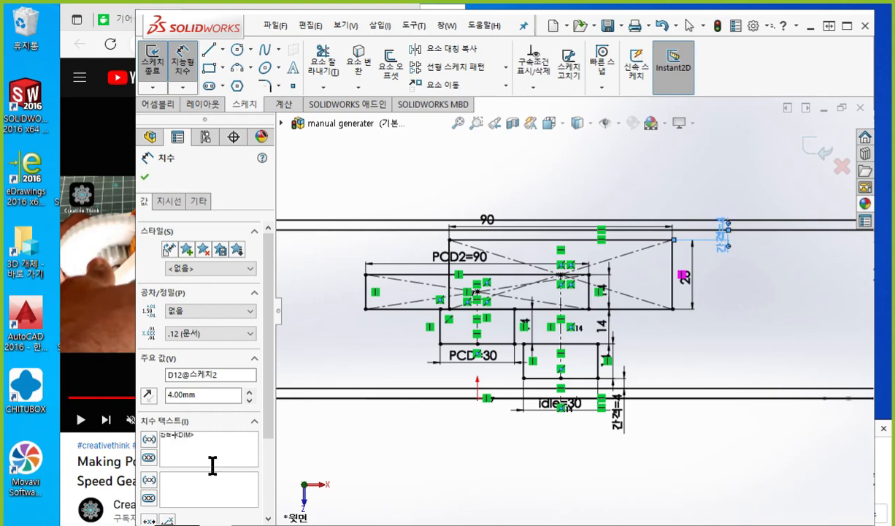
# Step: Move the upper and lower 간격=4 dimension texts into the clear space between the plates, beyond the 28 mm dimension
pyautogui.moveTo(722, 235); pyautogui.dragTo(737, 285)
pyautogui.moveTo(623, 424); pyautogui.dragTo(733, 343)
pyautogui.click(683, 449)
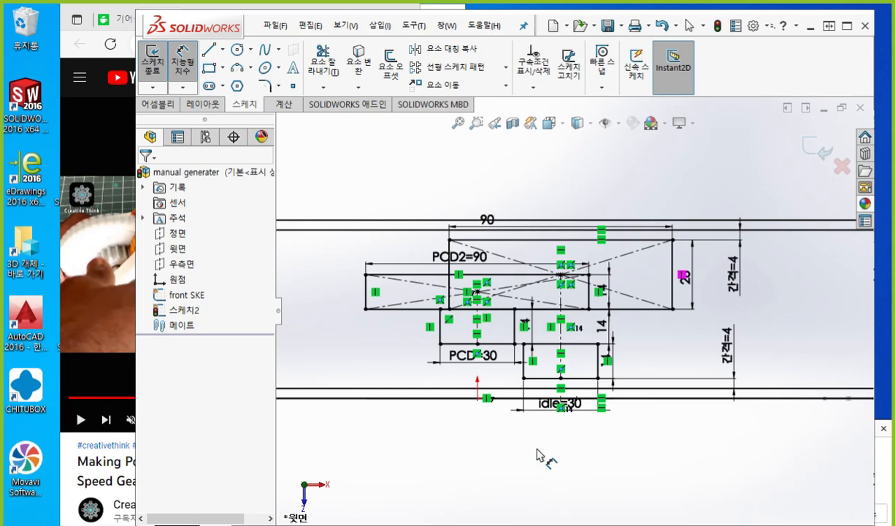
pyautogui.scroll(4, 536, 454)
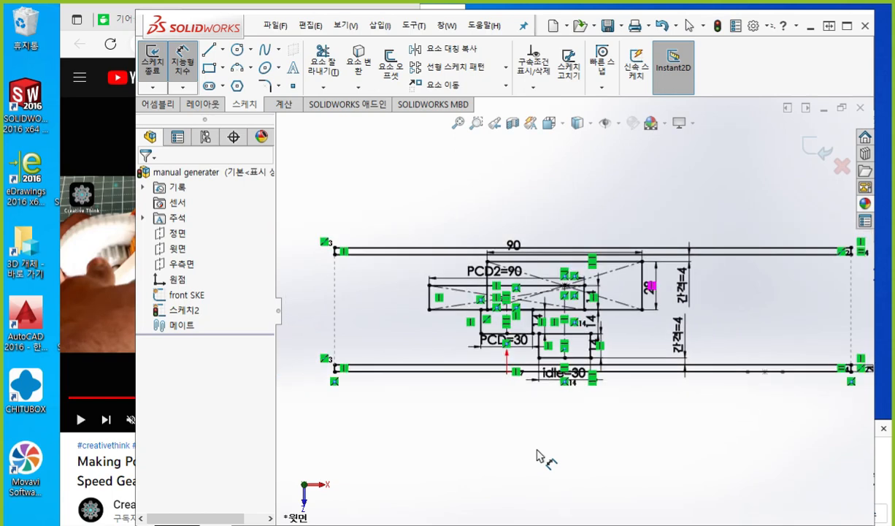
# Step: Mark the overall distance between the outer lines of both plates with a double-headed red pen arrow and clear it
pyautogui.keyDown('ctrl'); pyautogui.moveTo(580, 409); pyautogui.dragTo(542, 411, button='middle'); pyautogui.keyUp('ctrl')
pyautogui.scroll(-2, 527, 396)
pyautogui.scroll(1, 535, 397)
pyautogui.hotkey('ctrl', 'F12')
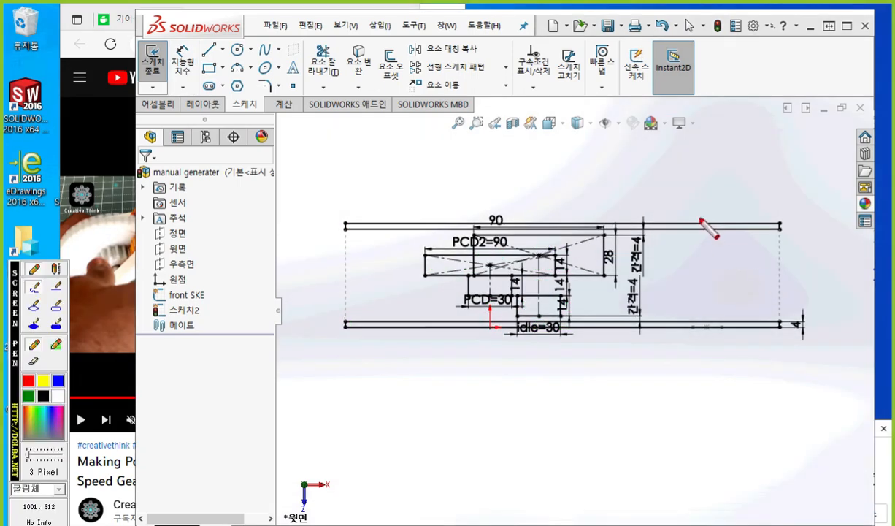
pyautogui.moveTo(700, 220)
pyautogui.mouseDown()
pyautogui.moveTo(699, 329)
pyautogui.moveTo(693, 316)
pyautogui.moveTo(708, 313)
pyautogui.mouseUp()
pyautogui.moveTo(691, 239); pyautogui.dragTo(699, 221)
pyautogui.moveTo(699, 221); pyautogui.dragTo(710, 238)
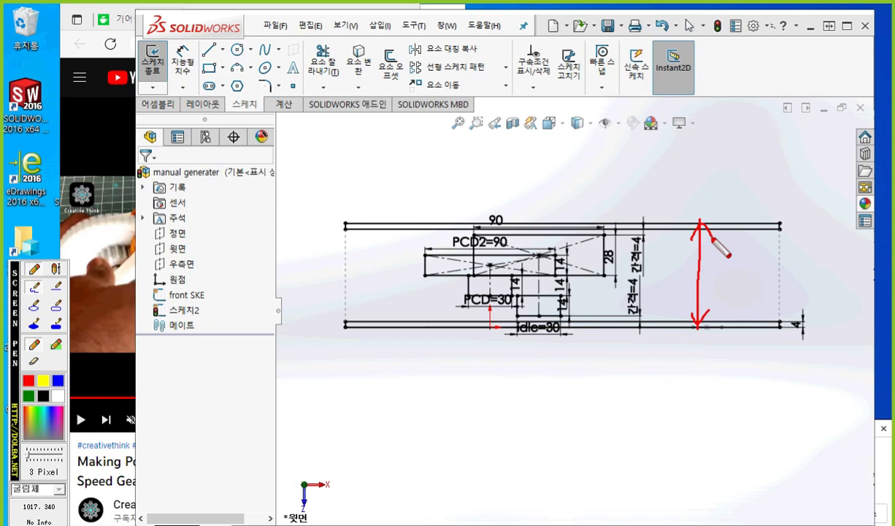
pyautogui.press('Escape')
# Step: Inspect the circles from the front, draw red pen curves outside both plates in a tilted top view, and clear them
pyautogui.moveTo(593, 419); pyautogui.dragTo(593, 251, button='middle')
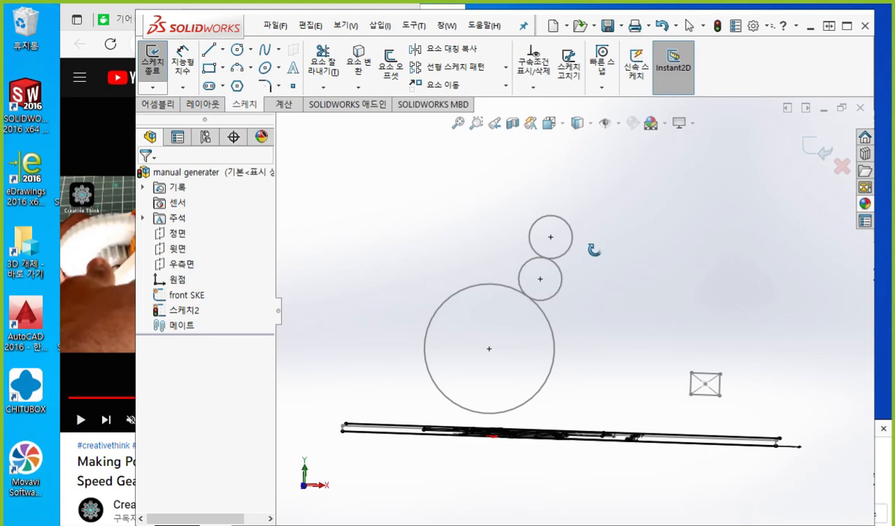
pyautogui.moveTo(594, 250); pyautogui.dragTo(588, 222, button='right')
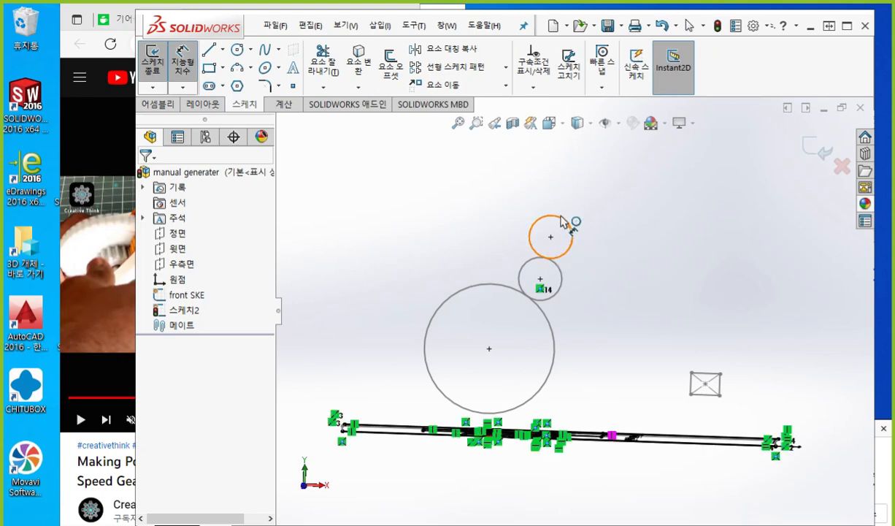
pyautogui.press('Escape')
pyautogui.moveTo(610, 250); pyautogui.dragTo(607, 405, button='middle')
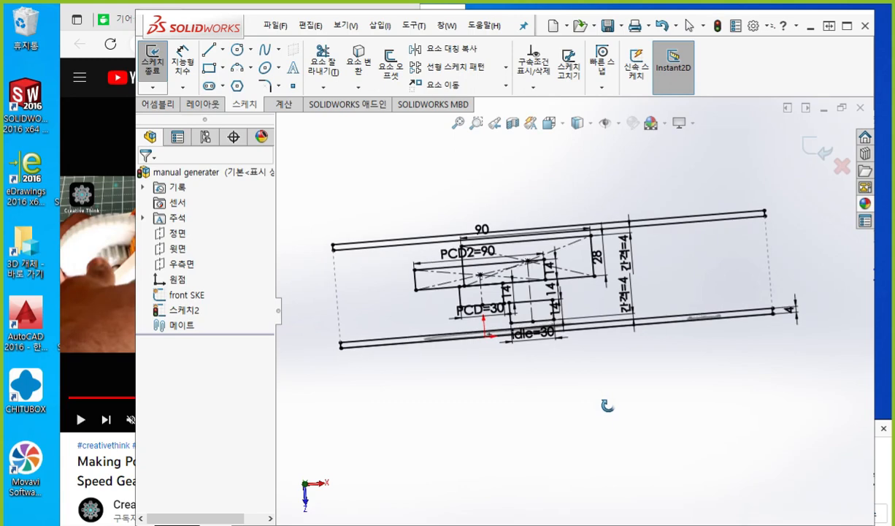
pyautogui.press('F2')
pyautogui.moveTo(383, 355)
pyautogui.mouseDown()
pyautogui.moveTo(527, 428)
pyautogui.moveTo(690, 338)
pyautogui.mouseUp()
pyautogui.moveTo(391, 239)
pyautogui.mouseDown()
pyautogui.moveTo(428, 199)
pyautogui.moveTo(622, 177)
pyautogui.moveTo(659, 212)
pyautogui.mouseUp()
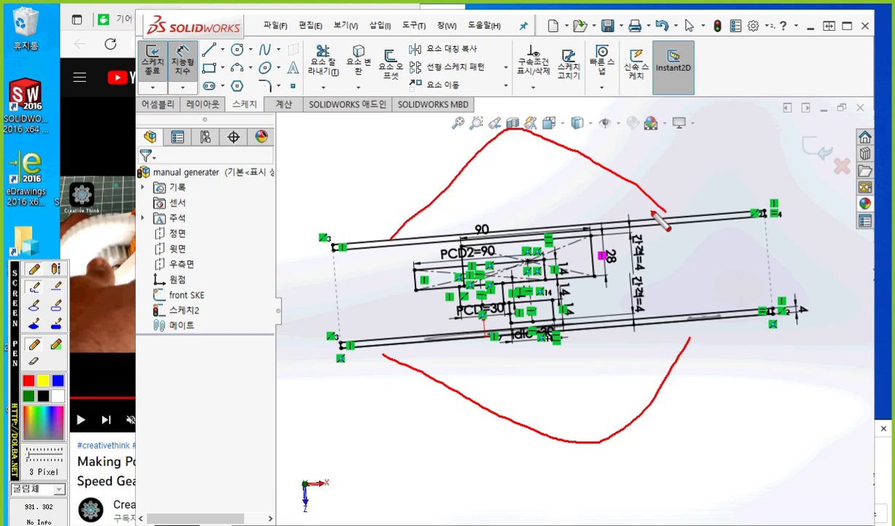
pyautogui.press('Escape')
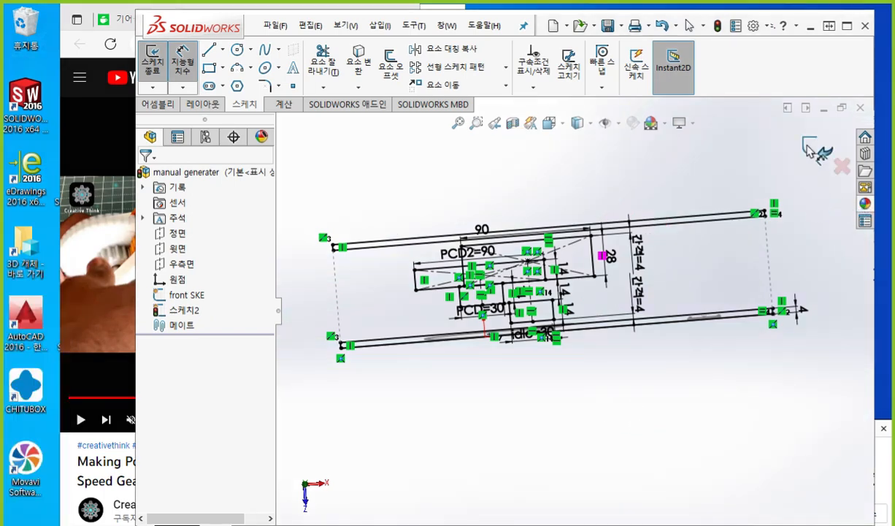
# Step: In the top view, move the 90 dimension text inside the 28 mm high rectangle, just below its upper edge
pyautogui.moveTo(635, 355)
pyautogui.mouseDown(button='middle')
pyautogui.moveTo(626, 376)
pyautogui.moveTo(644, 363)
pyautogui.moveTo(631, 377)
pyautogui.moveTo(643, 394)
pyautogui.mouseUp(button='middle')
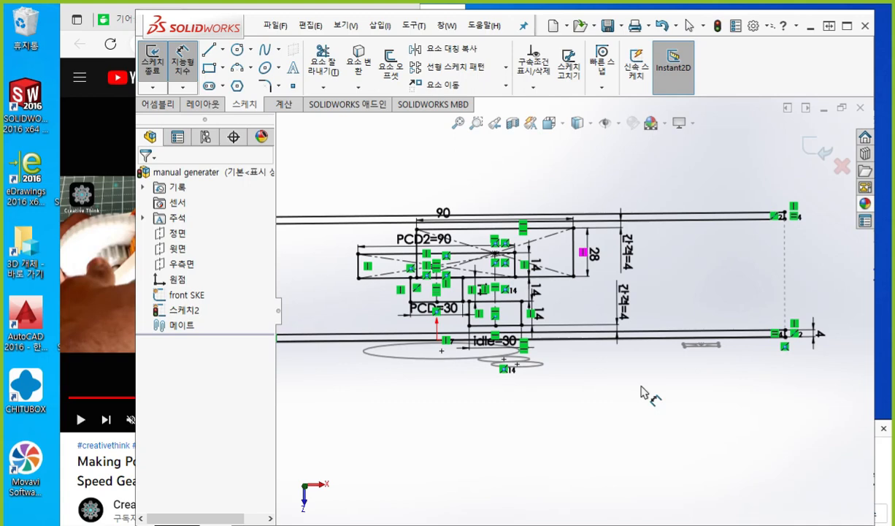
pyautogui.hotkey('ctrl', '5')
pyautogui.scroll(-5, 593, 383)
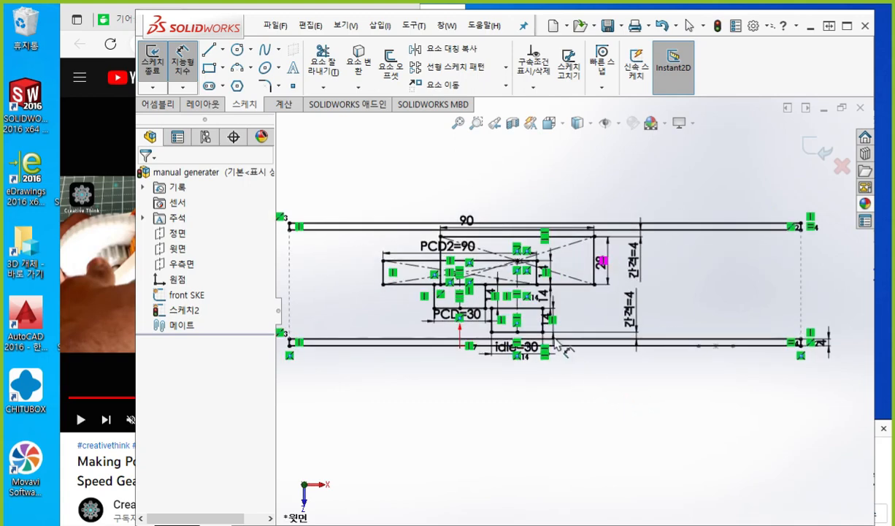
pyautogui.moveTo(588, 409)
pyautogui.keyDown('ctrl'); pyautogui.mouseDown(button='middle')
pyautogui.moveTo(592, 419)
pyautogui.moveTo(619, 421)
pyautogui.moveTo(616, 429)
pyautogui.mouseUp(button='middle'); pyautogui.keyUp('ctrl')
pyautogui.scroll(-1, 592, 419)
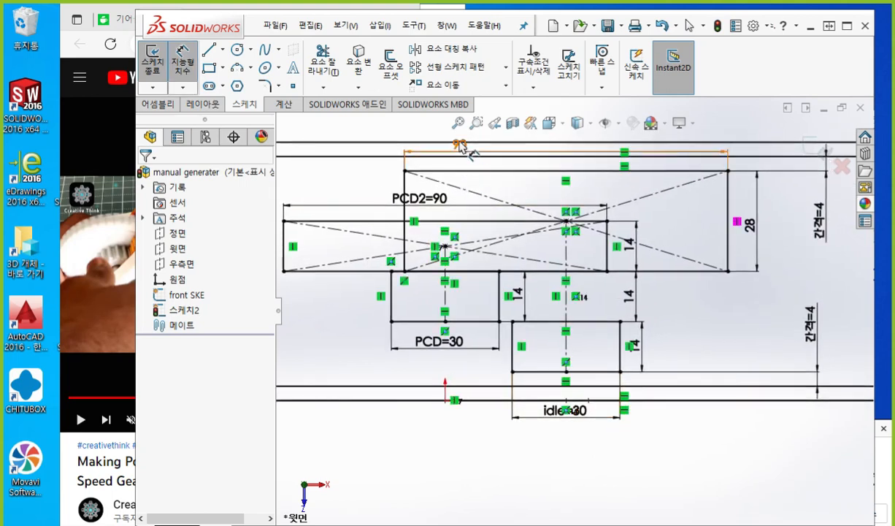
pyautogui.moveTo(461, 145)
pyautogui.mouseDown()
pyautogui.moveTo(527, 159)
pyautogui.moveTo(544, 182)
pyautogui.mouseUp()
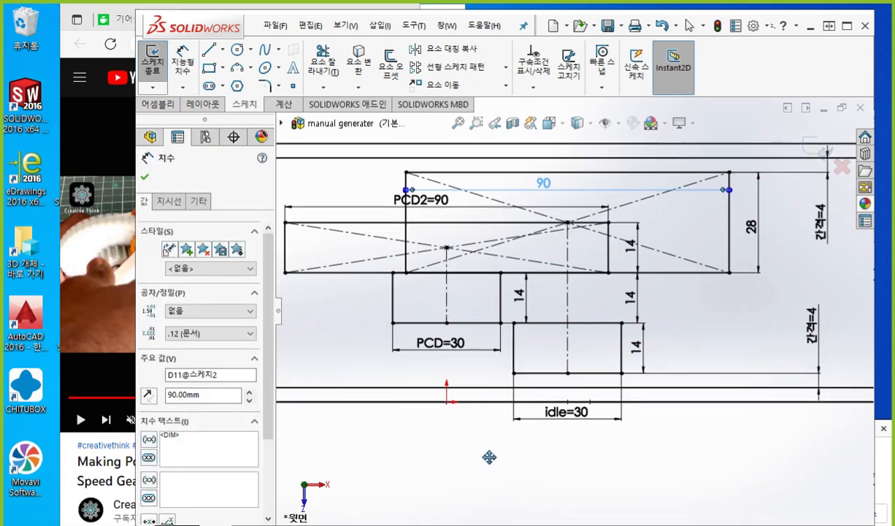
# Step: Circle the small grey front-sketch rectangle with the pen, outline its counterpart between the plates, and clear the marks
pyautogui.press('F12')
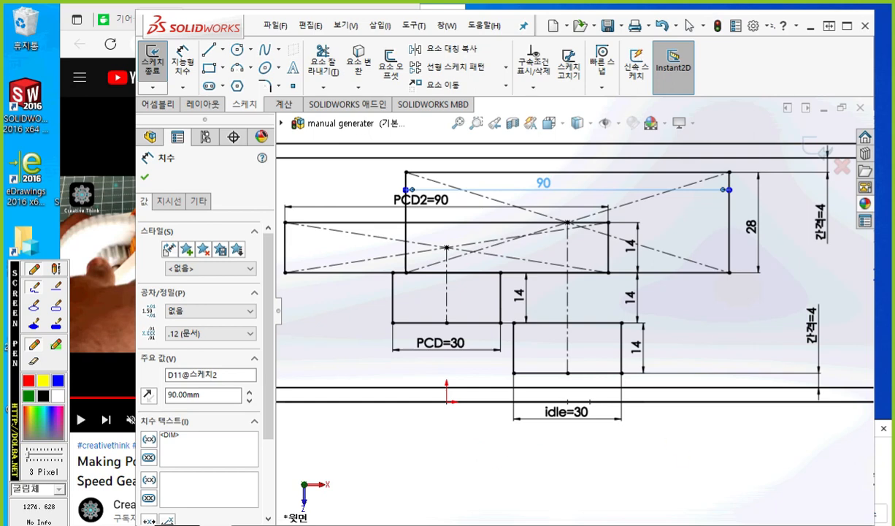
pyautogui.press('F12')
pyautogui.moveTo(666, 424)
pyautogui.mouseDown(button='middle')
pyautogui.moveTo(637, 409)
pyautogui.moveTo(635, 292)
pyautogui.moveTo(643, 369)
pyautogui.moveTo(646, 301)
pyautogui.mouseUp(button='middle')
pyautogui.press('F12')
pyautogui.moveTo(683, 314)
pyautogui.mouseDown()
pyautogui.moveTo(661, 337)
pyautogui.moveTo(688, 350)
pyautogui.mouseUp()
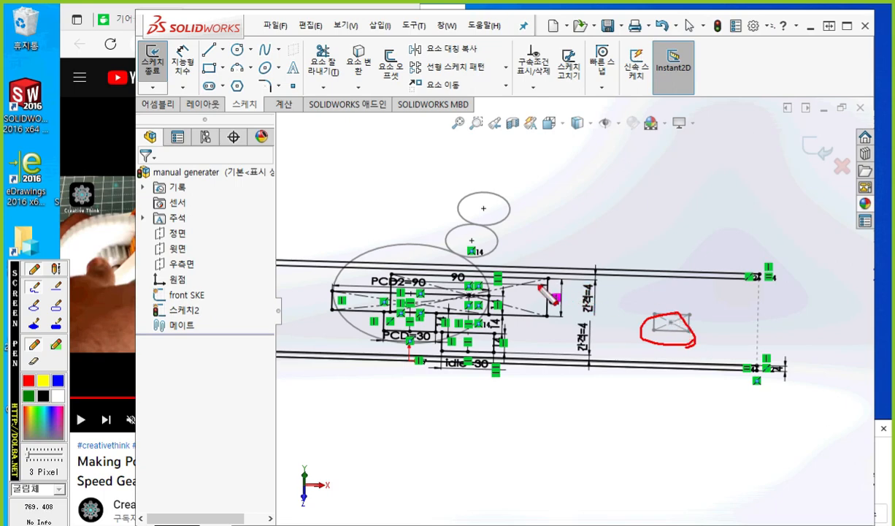
pyautogui.moveTo(512, 285)
pyautogui.mouseDown()
pyautogui.moveTo(691, 298)
pyautogui.moveTo(655, 315)
pyautogui.moveTo(690, 287)
pyautogui.moveTo(654, 283)
pyautogui.mouseUp()
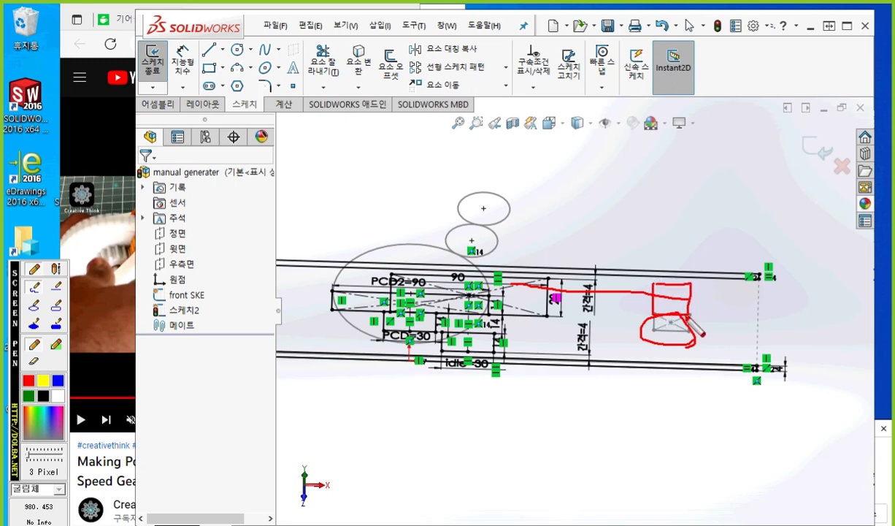
pyautogui.press('Escape')
# Step: Sketch a center rectangle about 26 mm wide between the plates, near the small grey front-sketch rectangle, continuing past the memory warning
pyautogui.moveTo(699, 365); pyautogui.dragTo(694, 407, button='middle')
pyautogui.keyDown('ctrl'); pyautogui.moveTo(719, 315); pyautogui.dragTo(699, 333, button='middle'); pyautogui.keyUp('ctrl')
pyautogui.scroll(-2, 685, 312)
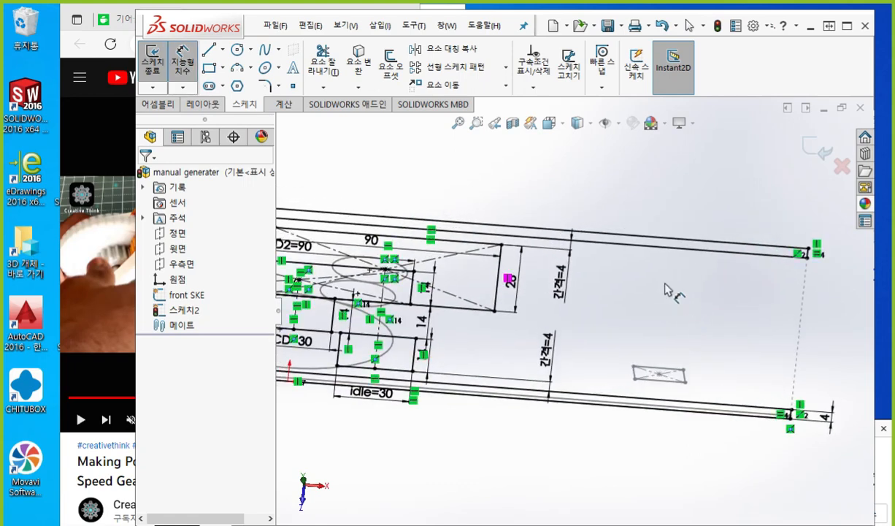
pyautogui.hotkey('ctrl', 's')
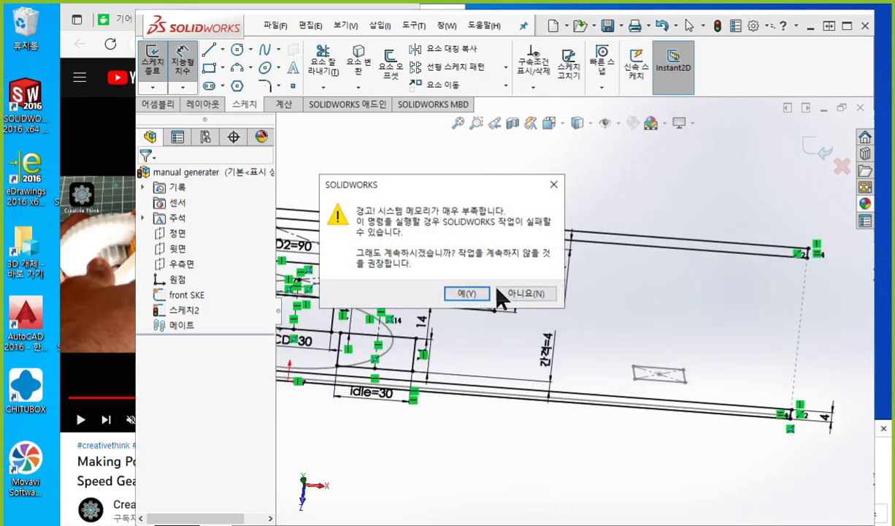
pyautogui.click(476, 293)
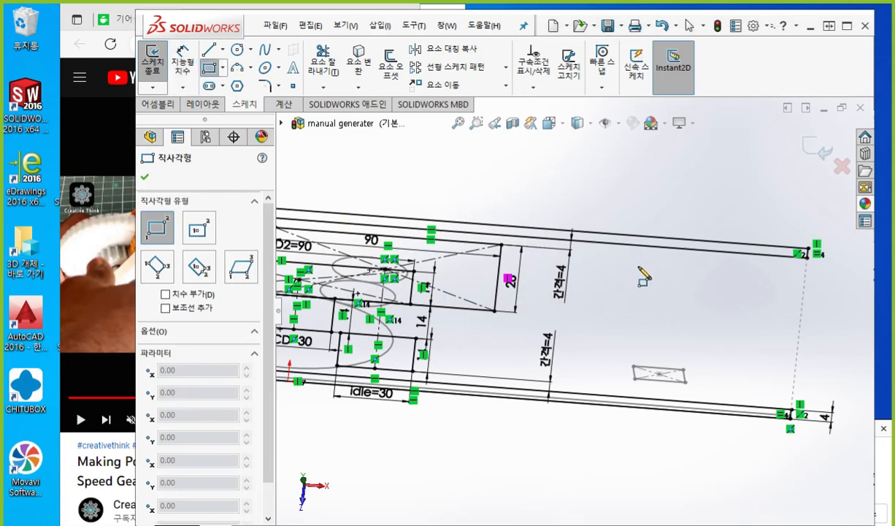
pyautogui.click(201, 233)
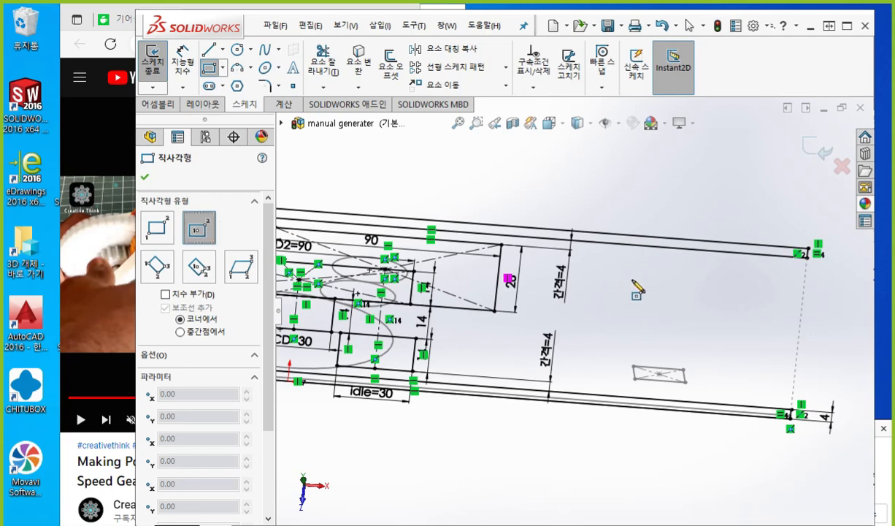
pyautogui.click(665, 290)
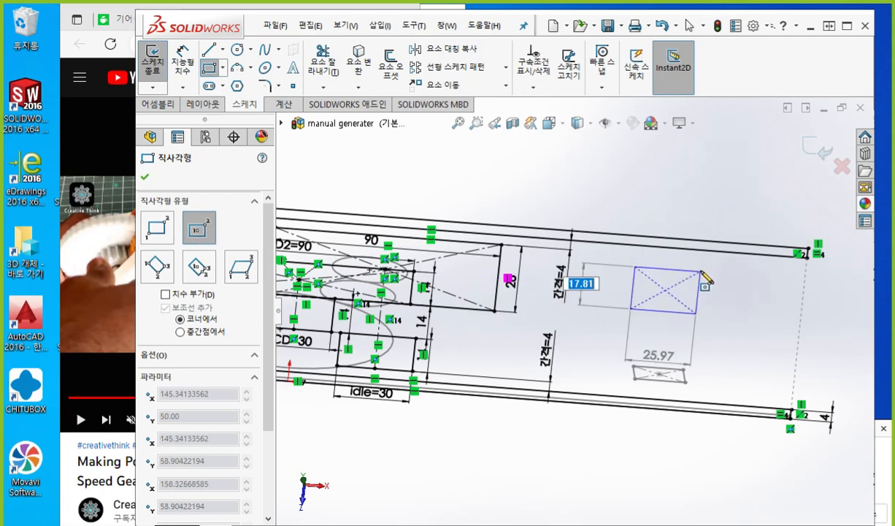
pyautogui.click(701, 270)
pyautogui.press('Escape')
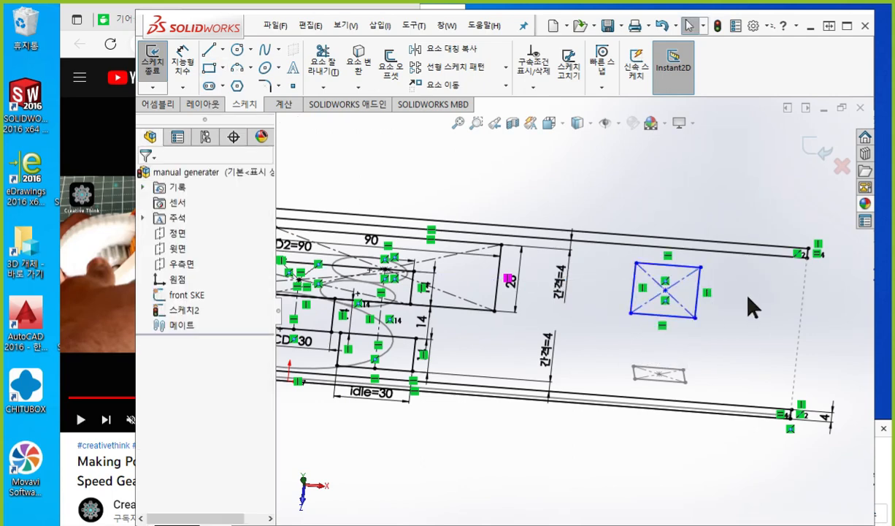
# Step: Mark the center points of the grey front-sketch rectangle and the new blue rectangle with pen crosses, and clear them
pyautogui.moveTo(743, 316)
pyautogui.mouseDown(button='middle')
pyautogui.moveTo(731, 286)
pyautogui.moveTo(741, 312)
pyautogui.moveTo(732, 288)
pyautogui.moveTo(735, 297)
pyautogui.mouseUp(button='middle')
pyautogui.keyDown('ctrl'); pyautogui.moveTo(733, 379); pyautogui.dragTo(702, 274, button='middle'); pyautogui.keyUp('ctrl')
pyautogui.scroll(-3, 670, 304)
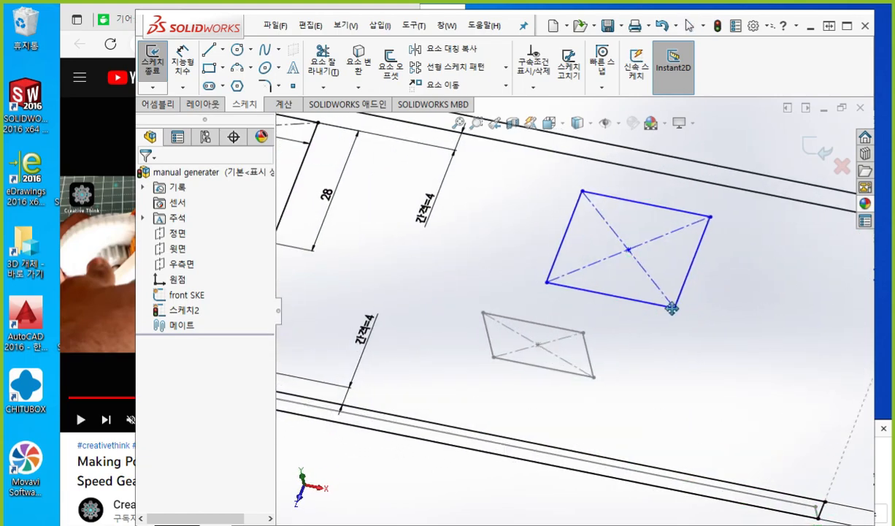
pyautogui.scroll(-1, 643, 353)
pyautogui.moveTo(645, 359)
pyautogui.mouseDown(button='middle')
pyautogui.moveTo(654, 336)
pyautogui.moveTo(651, 344)
pyautogui.mouseUp(button='middle')
pyautogui.press('F12')
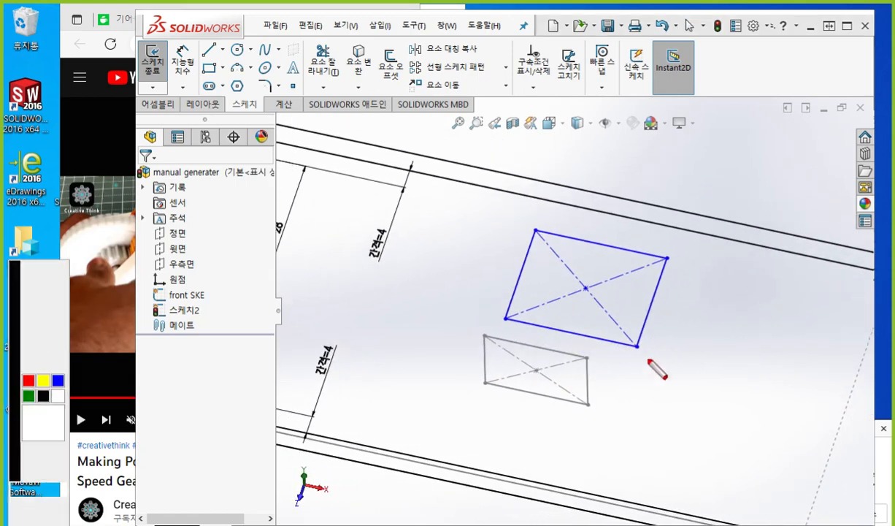
pyautogui.moveTo(539, 365)
pyautogui.mouseDown()
pyautogui.moveTo(531, 383)
pyautogui.moveTo(543, 384)
pyautogui.mouseUp()
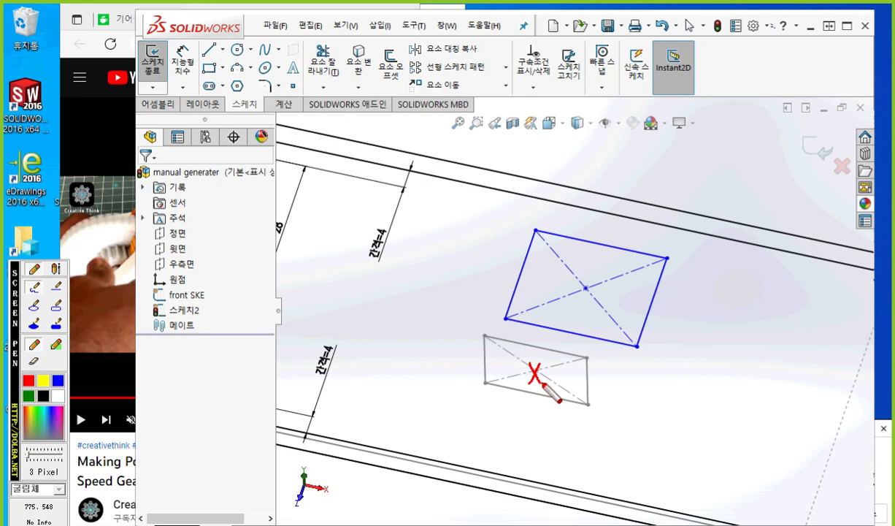
pyautogui.moveTo(589, 276)
pyautogui.mouseDown()
pyautogui.moveTo(577, 294)
pyautogui.moveTo(591, 295)
pyautogui.mouseUp()
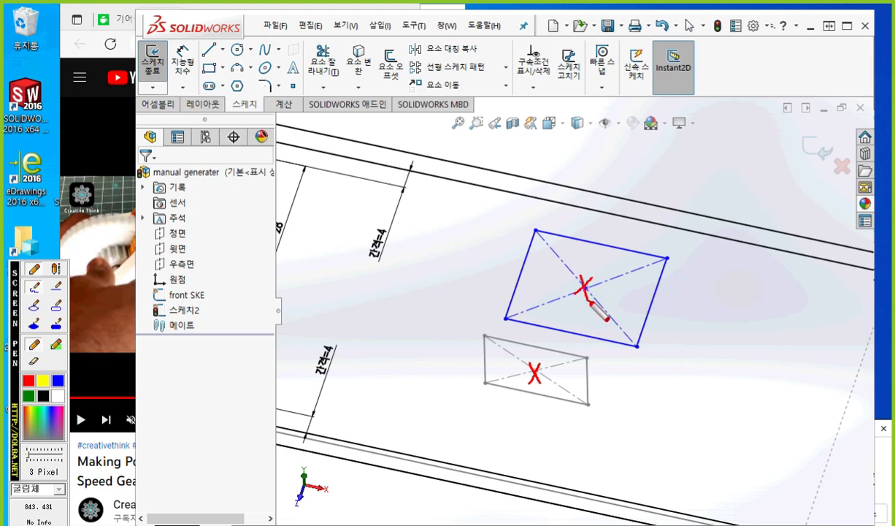
pyautogui.press('Escape')
# Step: Add a vertical relation between the new rectangle's center point and the center point of the grey front-sketch rectangle
pyautogui.moveTo(588, 289)
pyautogui.mouseDown(button='middle')
pyautogui.moveTo(602, 293)
pyautogui.moveTo(588, 300)
pyautogui.mouseUp(button='middle')
pyautogui.click(561, 291)
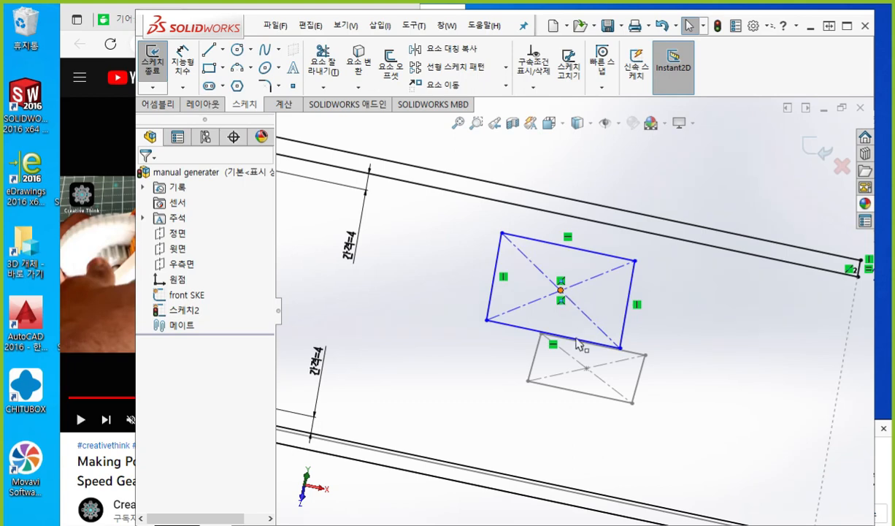
pyautogui.keyDown('ctrl'); pyautogui.click(587, 368); pyautogui.keyUp('ctrl')
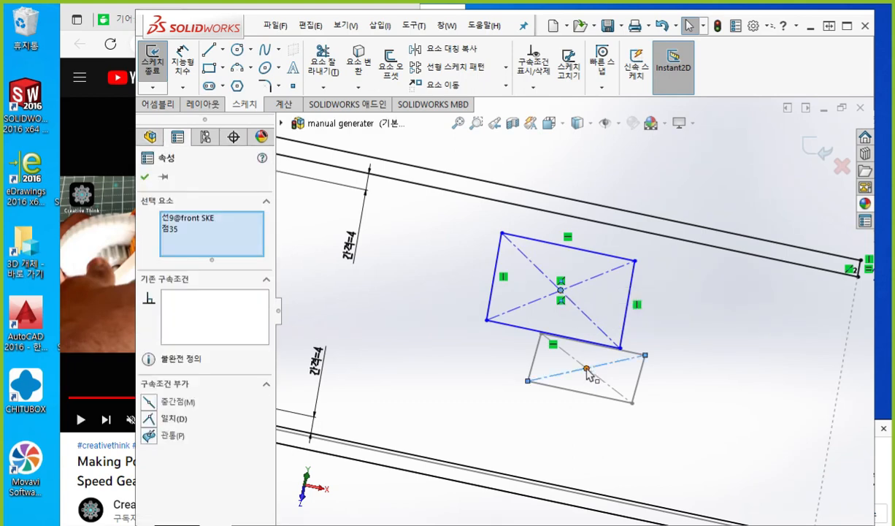
pyautogui.click(722, 381)
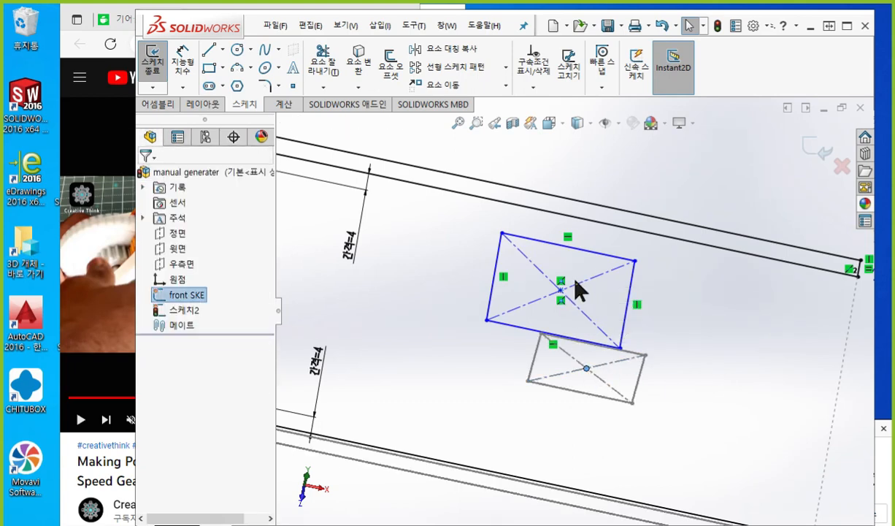
pyautogui.click(561, 291)
pyautogui.keyDown('ctrl'); pyautogui.click(588, 368); pyautogui.keyUp('ctrl')
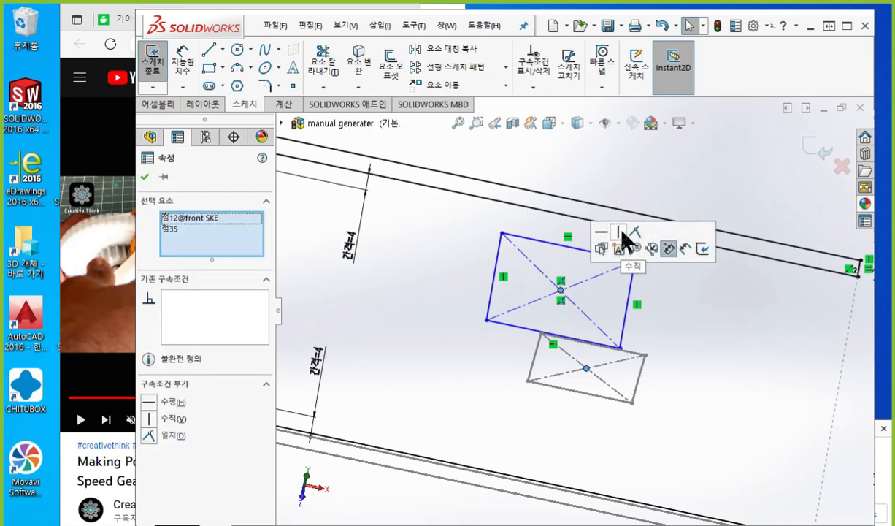
pyautogui.click(619, 232)
pyautogui.moveTo(679, 334); pyautogui.dragTo(670, 343, button='middle')
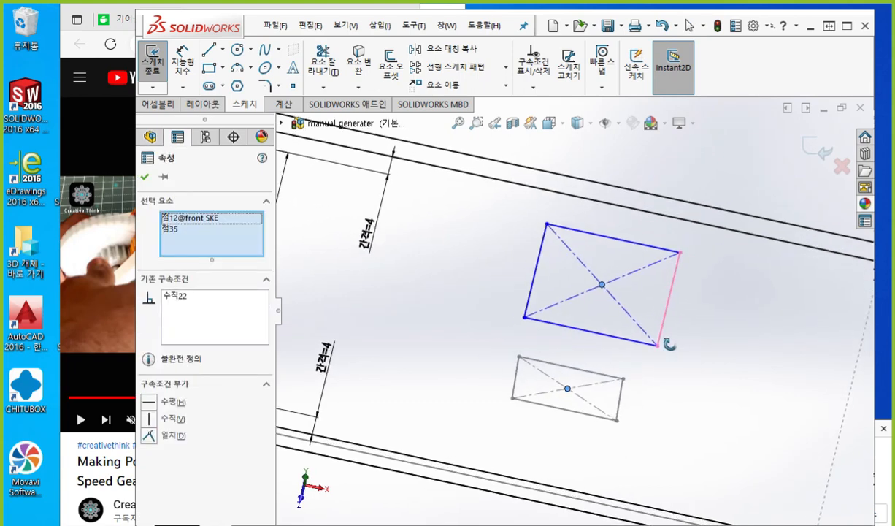
pyautogui.click(714, 367)
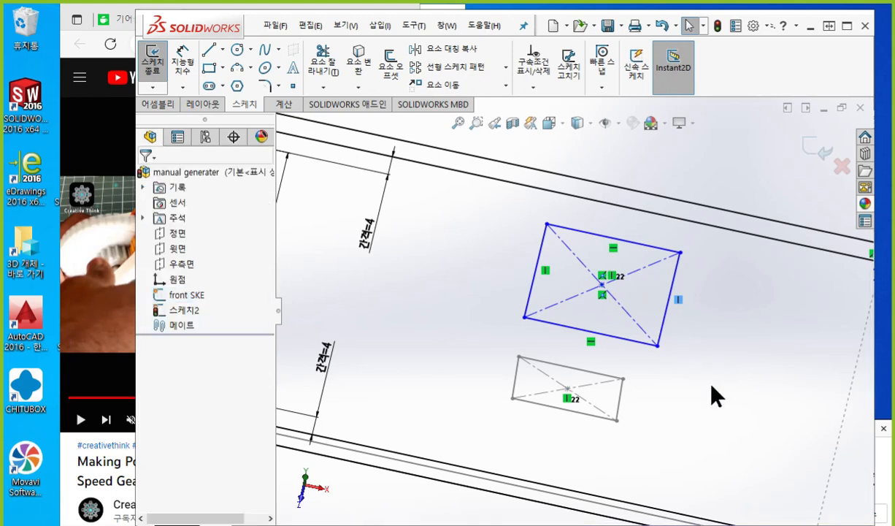
# Step: Trace the new rectangle's lower edge and the grey rectangle's upper edge with the pen, and clear the strokes
pyautogui.press('F12')
pyautogui.moveTo(511, 356); pyautogui.dragTo(613, 381)
pyautogui.click(521, 318)
pyautogui.moveTo(520, 317); pyautogui.dragTo(661, 349)
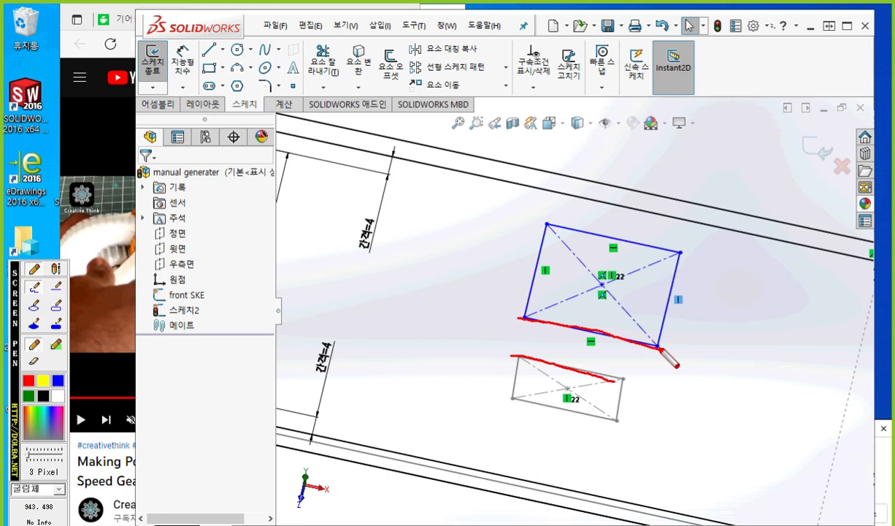
pyautogui.press('Escape')
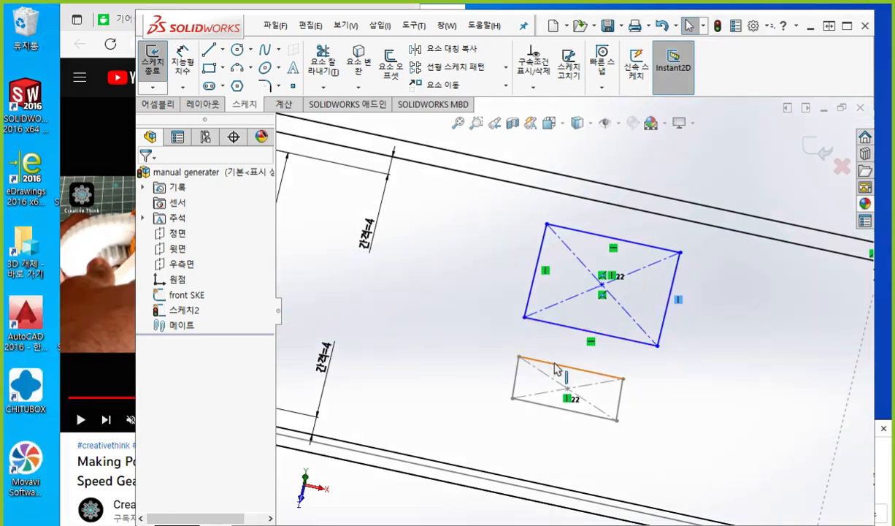
# Step: Make the new rectangle's lower edge equal in length to the grey front-sketch rectangle's upper edge
pyautogui.click(569, 329)
pyautogui.keyDown('ctrl'); pyautogui.click(570, 368); pyautogui.keyUp('ctrl')
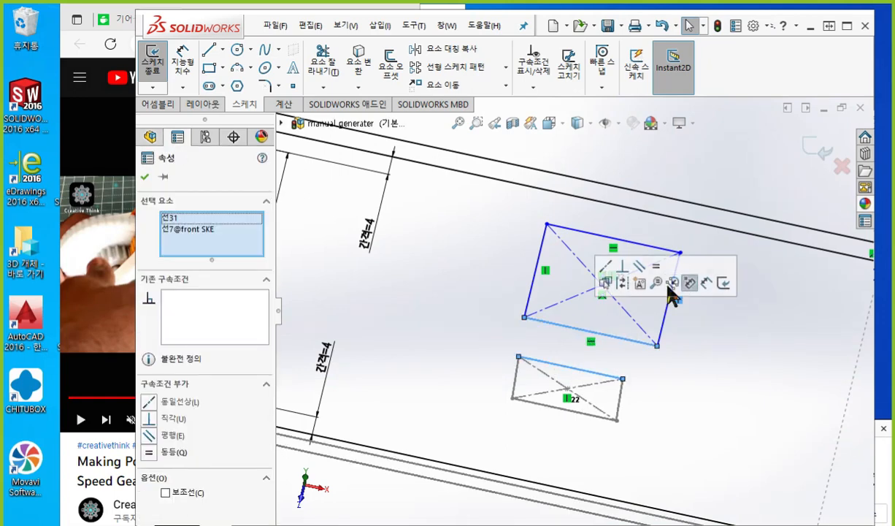
pyautogui.click(656, 265)
pyautogui.click(694, 402)
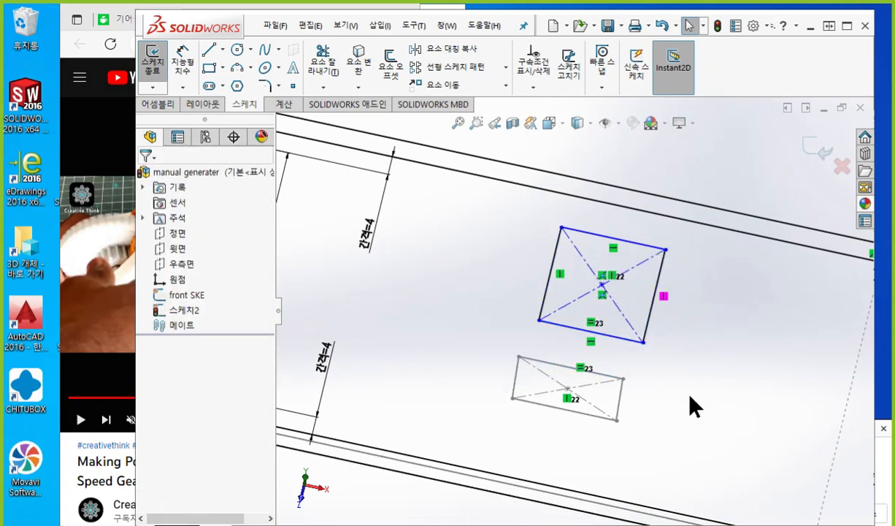
# Step: Mark the new rectangle's height with a double-headed red pen arrow beside its side edge
pyautogui.moveTo(683, 398)
pyautogui.mouseDown(button='middle')
pyautogui.moveTo(668, 413)
pyautogui.moveTo(666, 387)
pyautogui.moveTo(689, 388)
pyautogui.mouseUp(button='middle')
pyautogui.scroll(1, 668, 377)
pyautogui.press('F12')
pyautogui.moveTo(683, 220)
pyautogui.mouseDown()
pyautogui.moveTo(670, 305)
pyautogui.moveTo(685, 213)
pyautogui.moveTo(692, 234)
pyautogui.mouseUp()
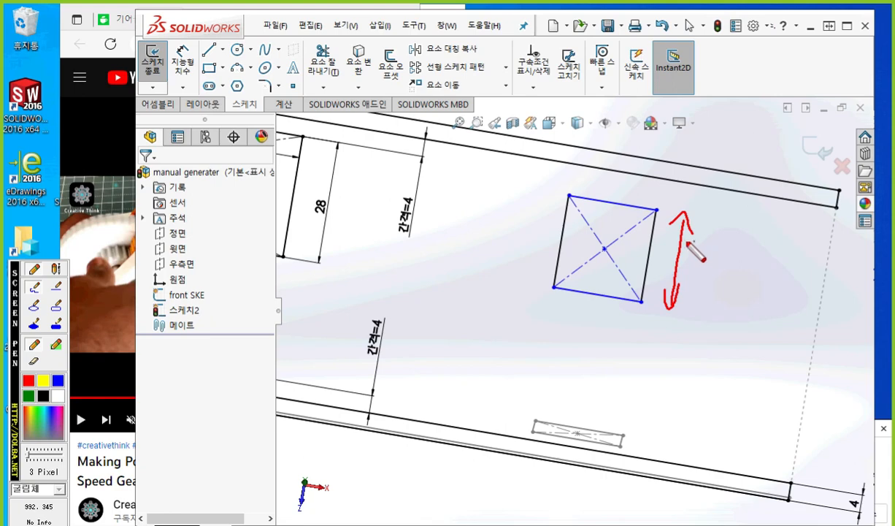
# Step: Clear the pen arrow and dimension the new rectangle's height at 25 mm between its upper and lower edges
pyautogui.press('Escape')
pyautogui.rightClick(705, 256)
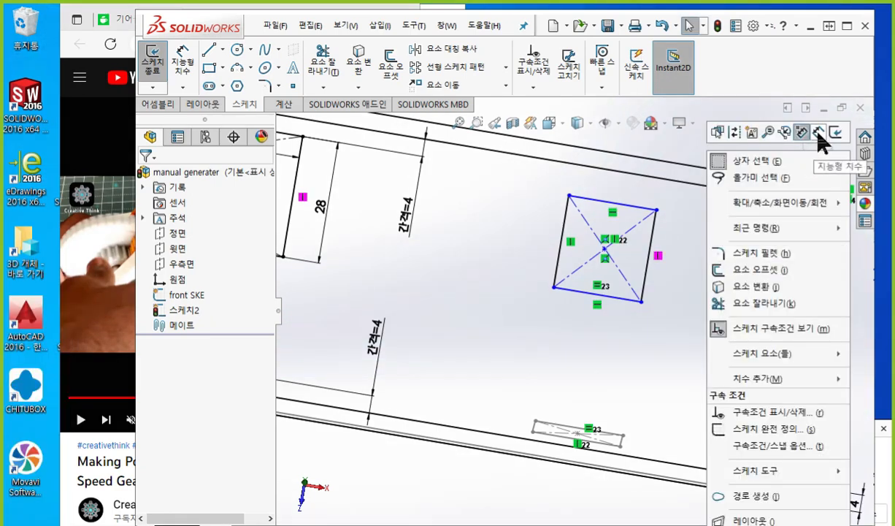
pyautogui.click(818, 133)
pyautogui.click(638, 208)
pyautogui.click(621, 298)
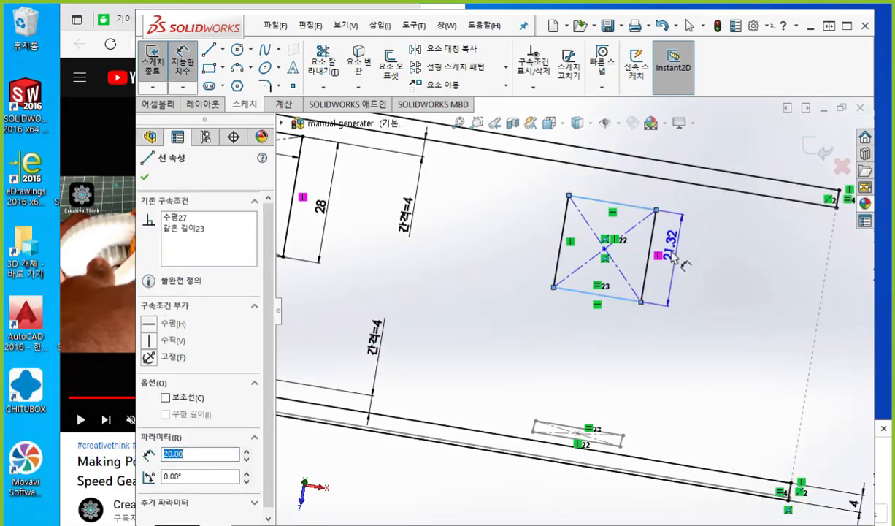
pyautogui.click(675, 252)
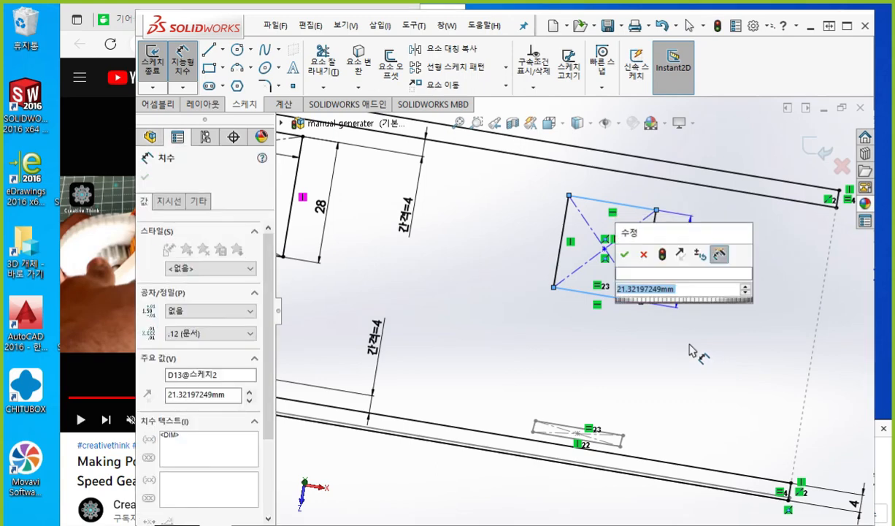
pyautogui.write('25')
pyautogui.press('Return')
pyautogui.click(696, 370)
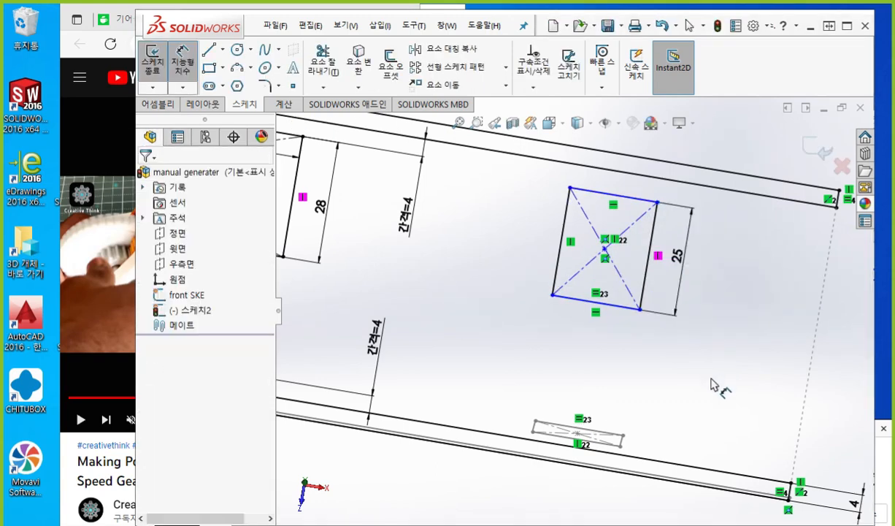
# Step: Trace two pen lines from the 28 mm high block's upper edge across to the 25 mm rectangle, and clear them
pyautogui.keyDown('ctrl'); pyautogui.moveTo(633, 361); pyautogui.dragTo(718, 399, button='middle'); pyautogui.keyUp('ctrl')
pyautogui.press('F12')
pyautogui.moveTo(361, 170)
pyautogui.mouseDown()
pyautogui.moveTo(531, 194)
pyautogui.moveTo(728, 239)
pyautogui.mouseUp()
pyautogui.moveTo(356, 189); pyautogui.dragTo(739, 251)
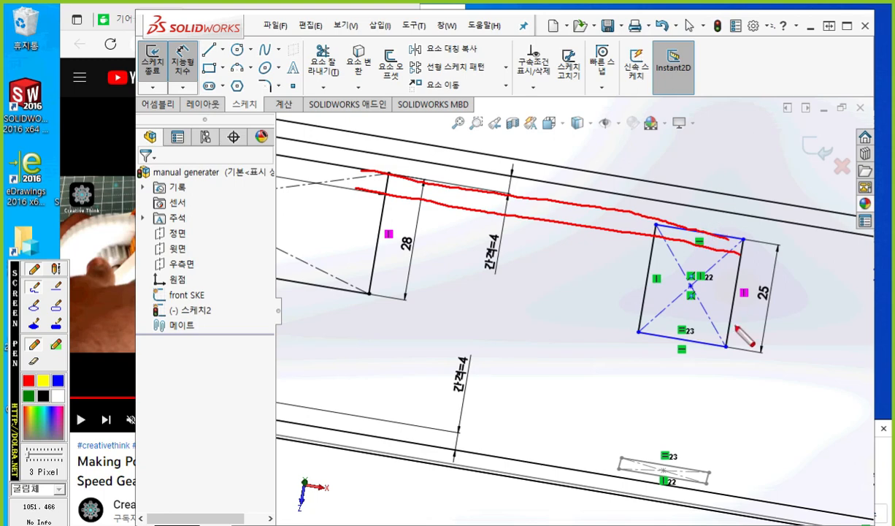
pyautogui.press('Escape')
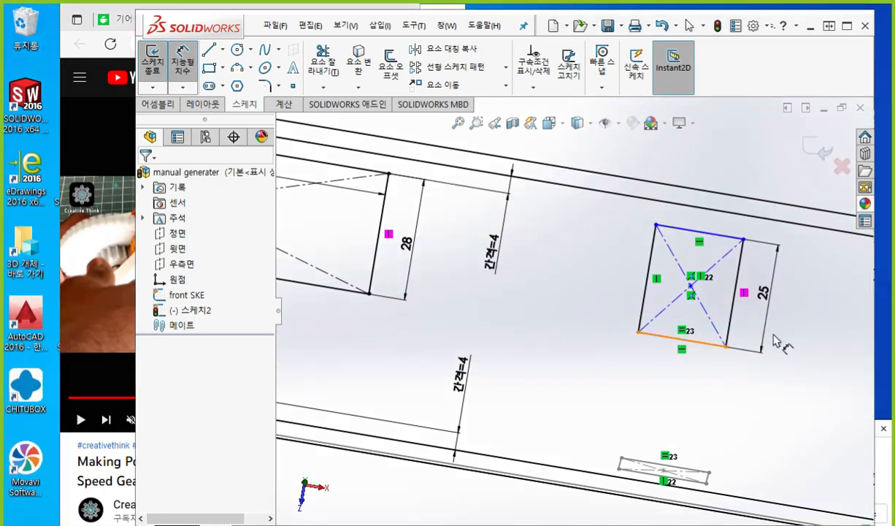
# Step: Move the 25 mm rectangle down toward the grey front-sketch rectangle, and outline a small box above it with the pen, clearing the stroke
pyautogui.press('Escape')
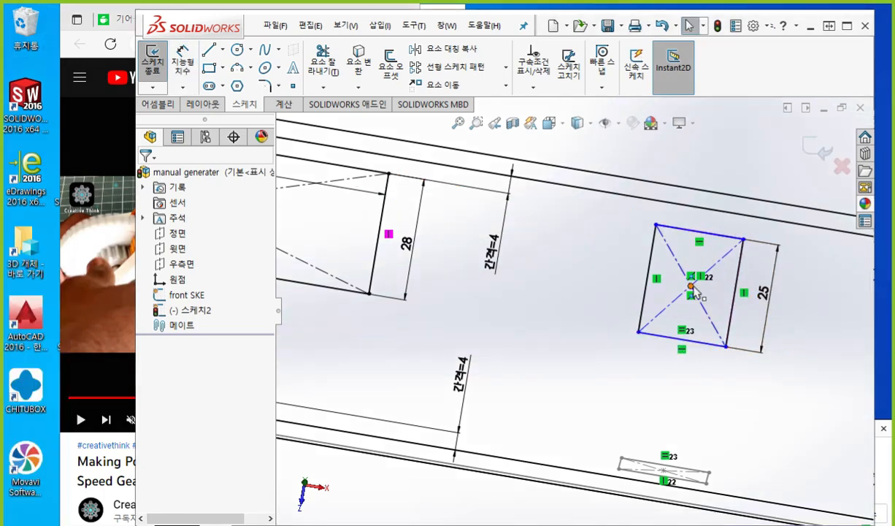
pyautogui.moveTo(694, 285); pyautogui.dragTo(680, 361)
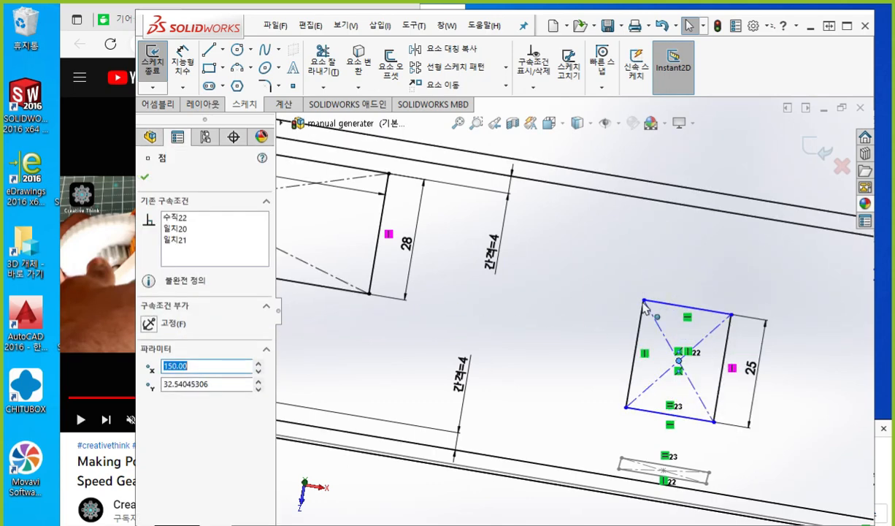
pyautogui.press('F12')
pyautogui.moveTo(671, 301)
pyautogui.mouseDown()
pyautogui.moveTo(673, 271)
pyautogui.moveTo(714, 292)
pyautogui.moveTo(712, 303)
pyautogui.moveTo(672, 300)
pyautogui.mouseUp()
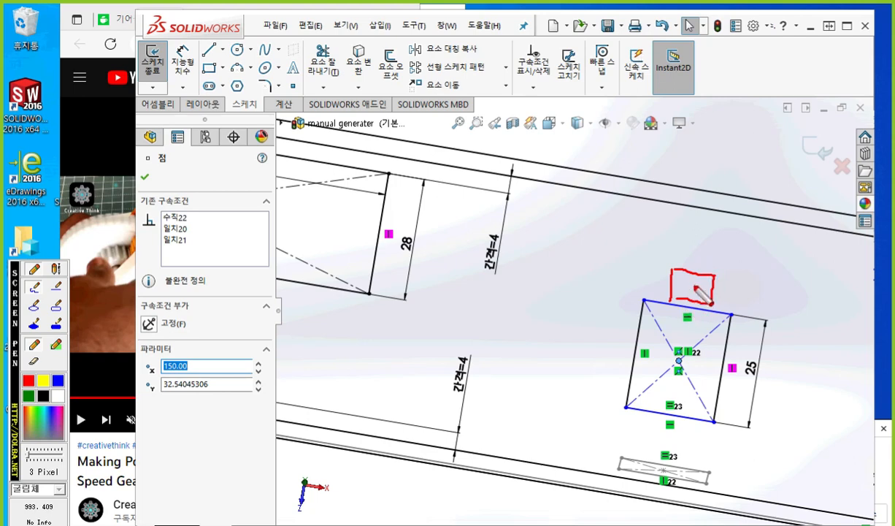
pyautogui.press('Escape')
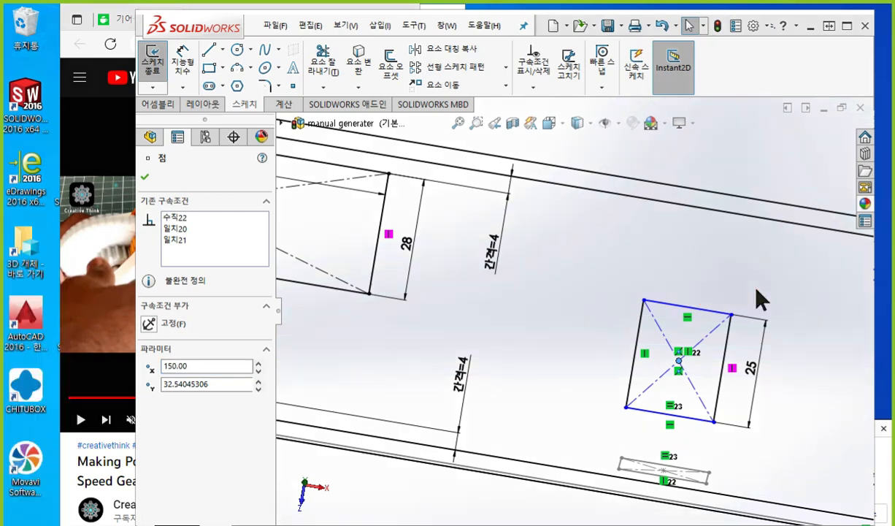
# Step: Sketch a center rectangle about 9.7 mm high above the 25 mm rectangle
pyautogui.click(591, 249)
pyautogui.moveTo(588, 224); pyautogui.dragTo(588, 308, button='right')
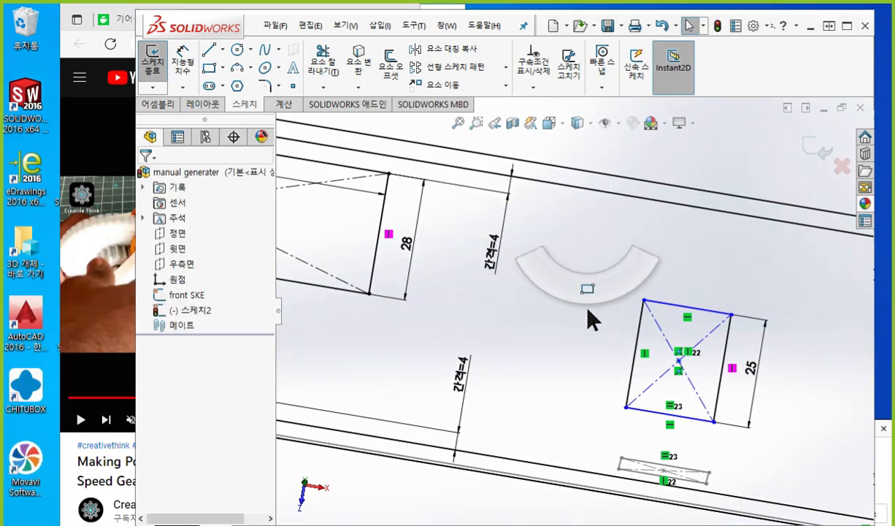
pyautogui.click(200, 232)
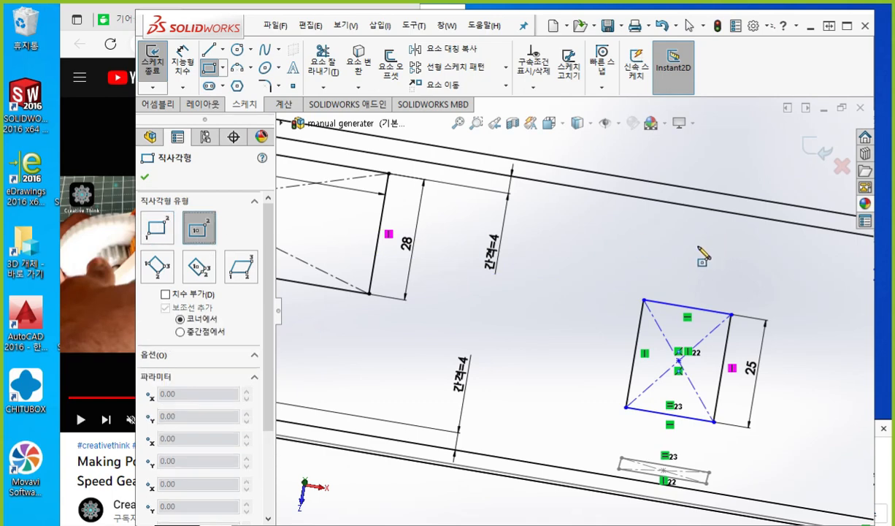
pyautogui.click(685, 248)
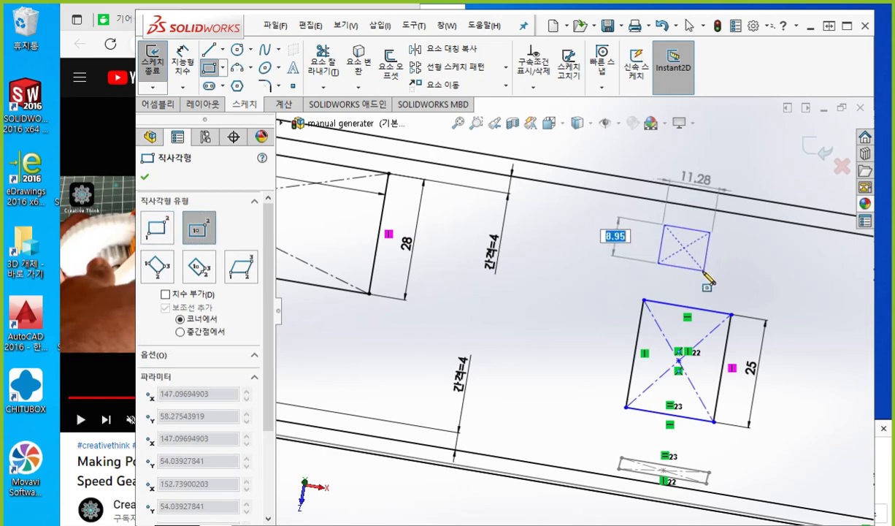
pyautogui.click(704, 271)
pyautogui.rightClick(766, 245)
pyautogui.click(784, 249)
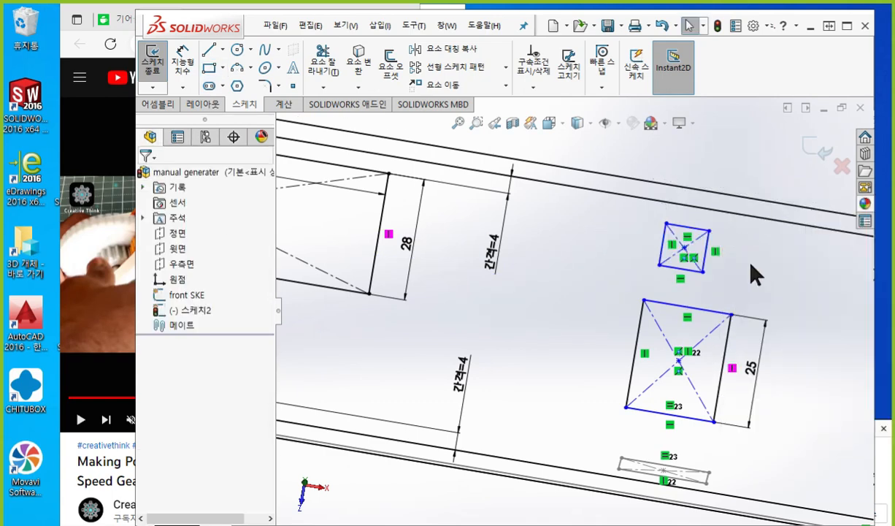
# Step: Mark the center points of the small and 25 mm rectangles with pen crosses and vertical strokes, and clear the marks
pyautogui.scroll(-1, 742, 267)
pyautogui.press('F12')
pyautogui.moveTo(669, 241)
pyautogui.mouseDown()
pyautogui.moveTo(657, 254)
pyautogui.moveTo(666, 258)
pyautogui.mouseUp()
pyautogui.moveTo(644, 379)
pyautogui.mouseDown()
pyautogui.moveTo(661, 395)
pyautogui.moveTo(645, 395)
pyautogui.mouseUp()
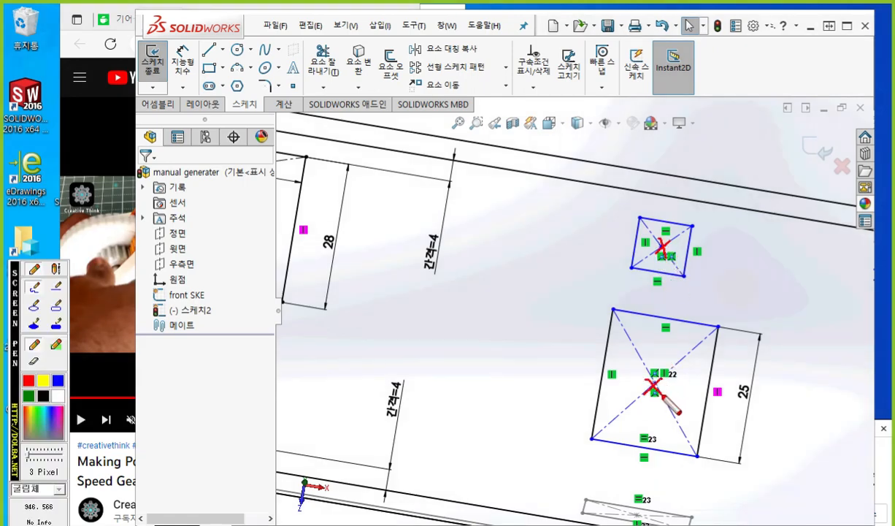
pyautogui.moveTo(688, 371); pyautogui.dragTo(684, 394)
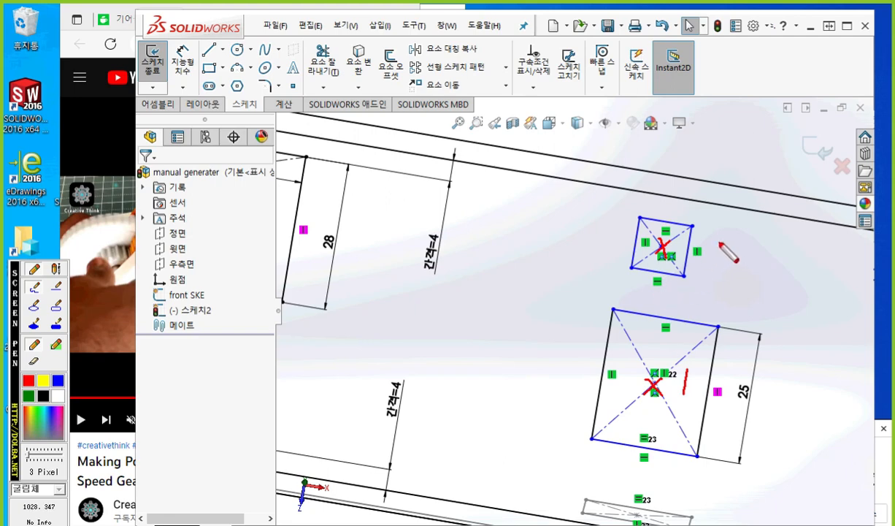
pyautogui.moveTo(720, 244); pyautogui.dragTo(715, 267)
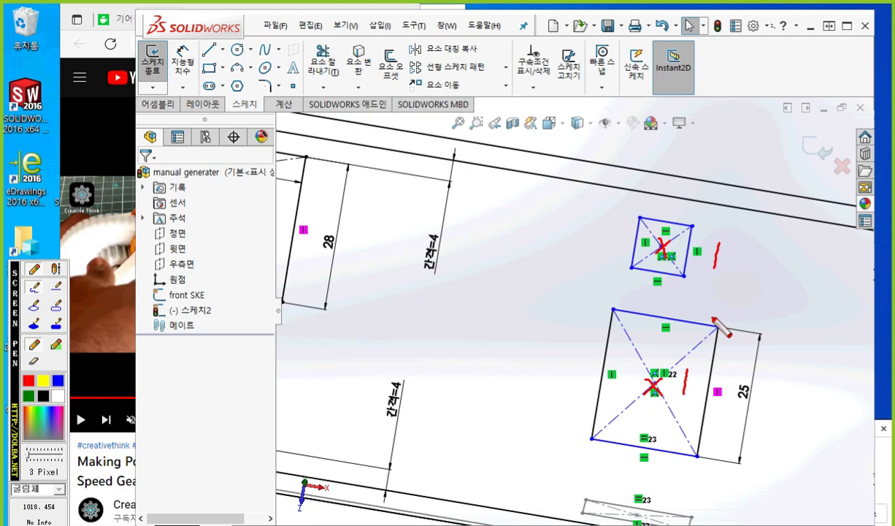
pyautogui.press('Escape')
# Step: Add a vertical relation between the center points of the small rectangle and the 25 mm rectangle
pyautogui.click(661, 246)
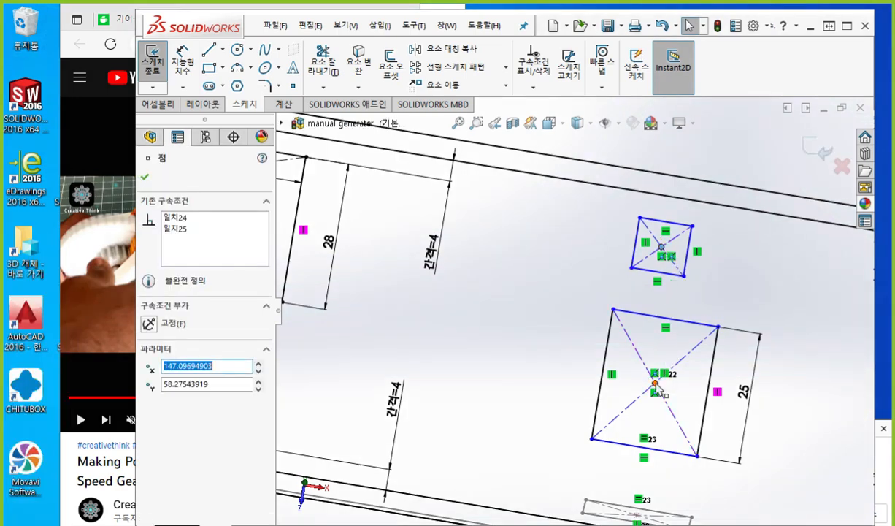
pyautogui.keyDown('ctrl'); pyautogui.click(656, 375); pyautogui.keyUp('ctrl')
pyautogui.click(712, 325)
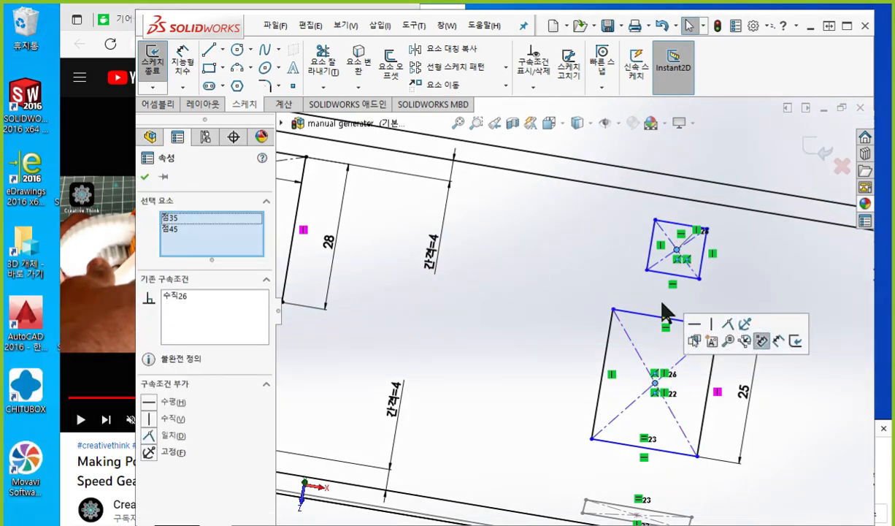
pyautogui.click(593, 290)
# Step: Trace the small rectangle's lower edge and the 25 mm rectangle's upper edge with the pen, and clear the strokes
pyautogui.press('F12')
pyautogui.moveTo(640, 274); pyautogui.dragTo(703, 279)
pyautogui.moveTo(603, 303); pyautogui.dragTo(720, 324)
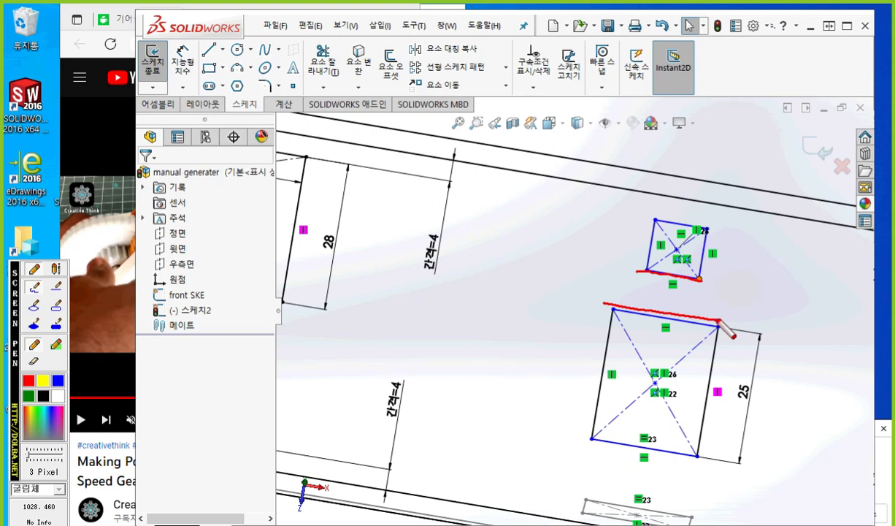
pyautogui.press('Escape')
# Step: Make the small rectangle's lower edge collinear with the upper edge of the 25 mm rectangle
pyautogui.rightClick(715, 286)
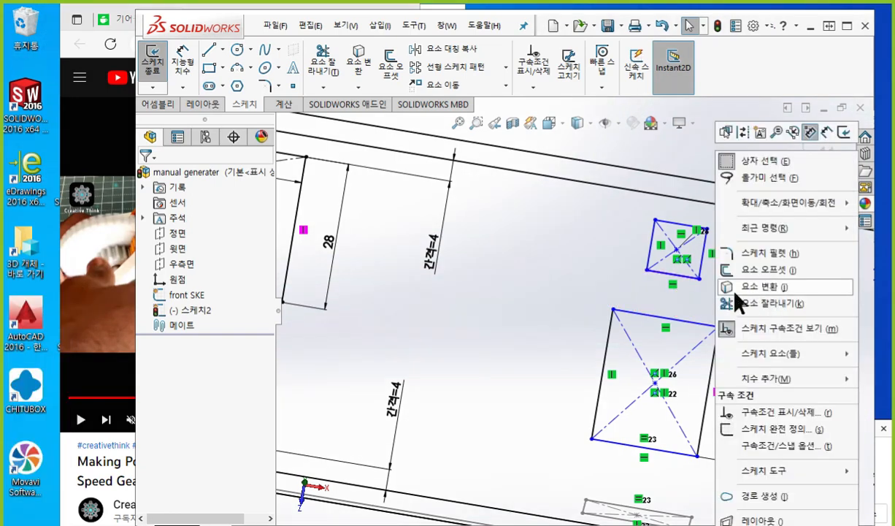
pyautogui.click(620, 279)
pyautogui.click(669, 275)
pyautogui.keyDown('ctrl'); pyautogui.click(635, 314); pyautogui.keyUp('ctrl')
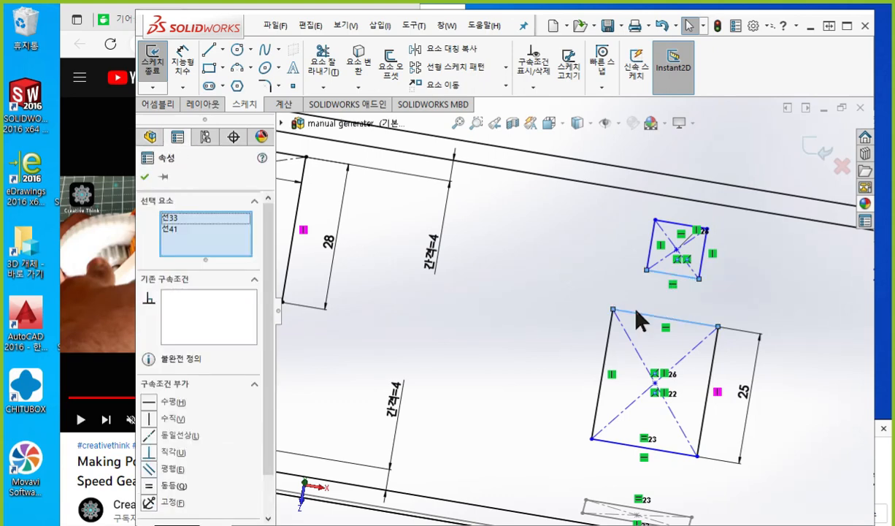
pyautogui.click(723, 270)
pyautogui.click(764, 294)
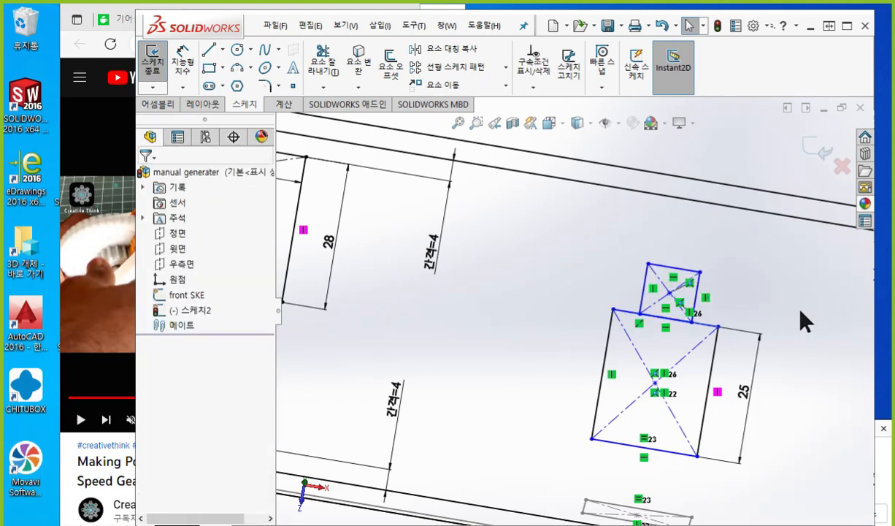
# Step: Mark the small rectangle's height with pen extension lines, an arrow and the number 10, and clear the strokes
pyautogui.moveTo(703, 270)
pyautogui.mouseDown()
pyautogui.moveTo(753, 299)
pyautogui.moveTo(744, 329)
pyautogui.moveTo(754, 316)
pyautogui.mouseUp()
pyautogui.moveTo(676, 321); pyautogui.dragTo(765, 334)
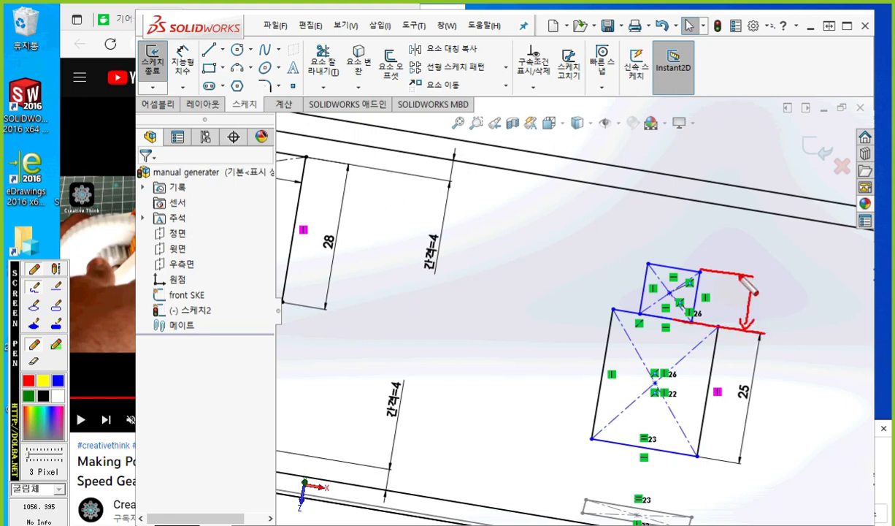
pyautogui.moveTo(740, 275)
pyautogui.mouseDown()
pyautogui.moveTo(780, 282)
pyautogui.moveTo(727, 310)
pyautogui.moveTo(734, 309)
pyautogui.mouseUp()
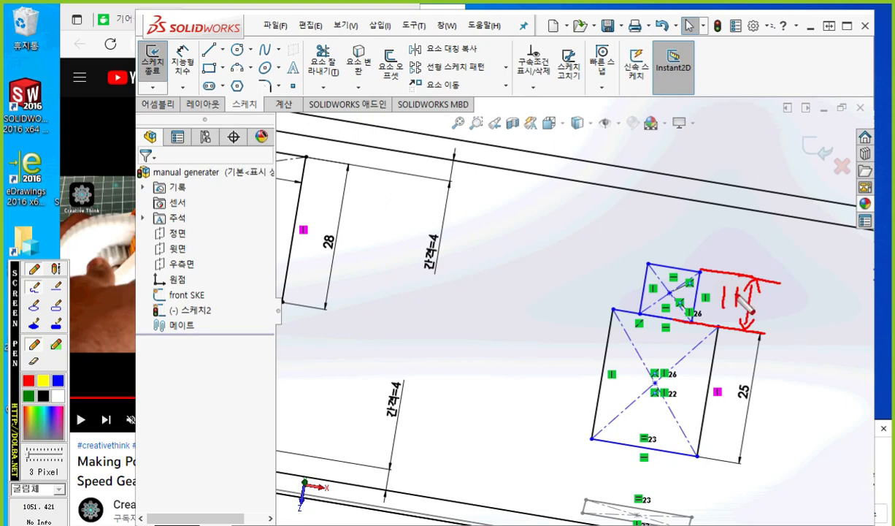
pyautogui.moveTo(735, 290)
pyautogui.mouseDown()
pyautogui.moveTo(737, 305)
pyautogui.moveTo(737, 286)
pyautogui.mouseUp()
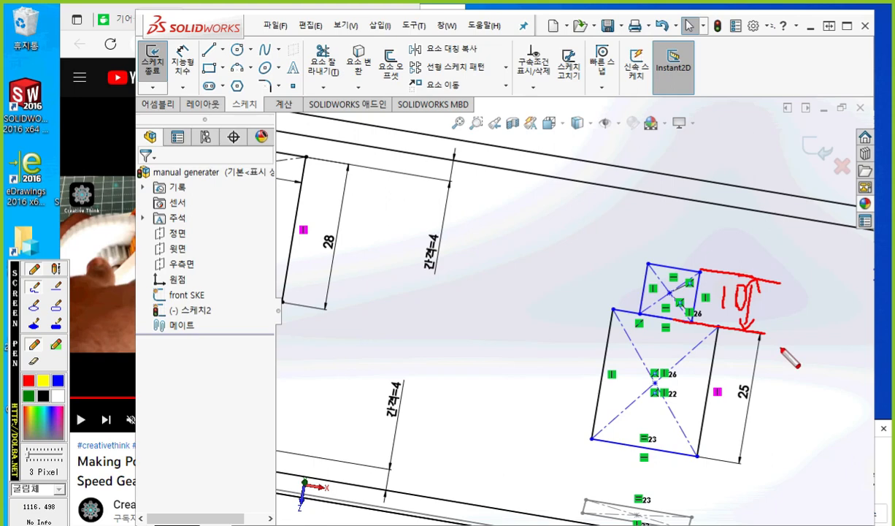
pyautogui.press('Escape')
# Step: Dimension the small rectangle's height at 10 mm between its upper and lower edges
pyautogui.rightClick(758, 283)
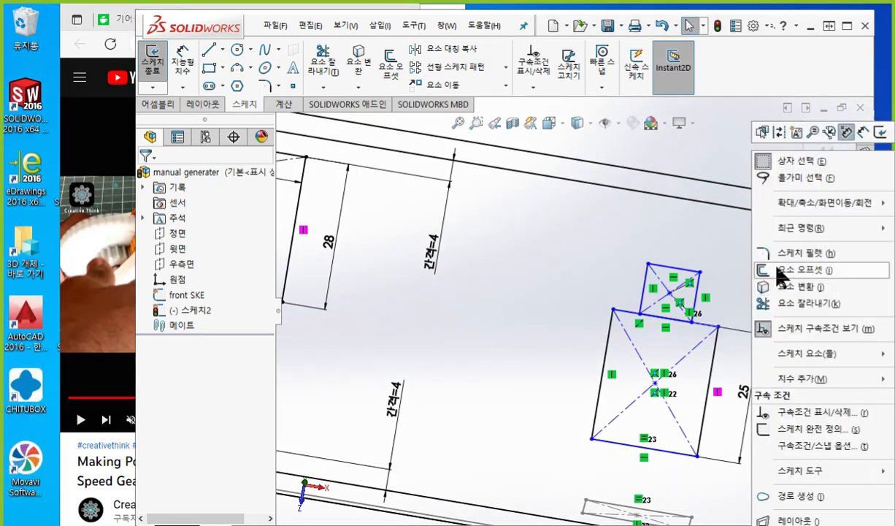
pyautogui.click(847, 134)
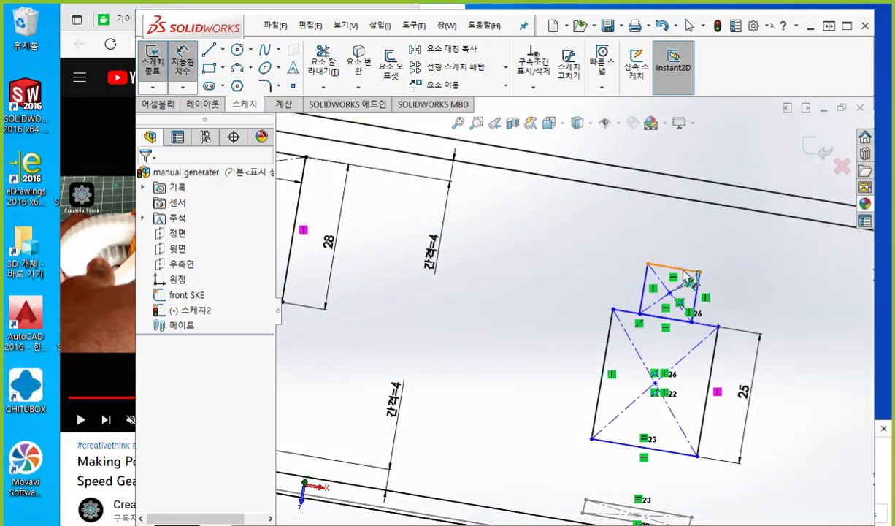
pyautogui.click(710, 330)
pyautogui.click(765, 327)
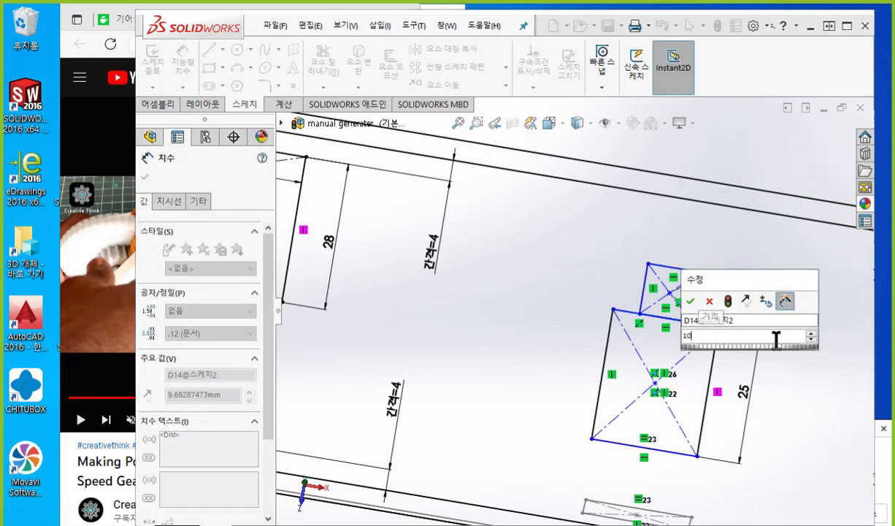
pyautogui.press('Return')
pyautogui.click(797, 332)
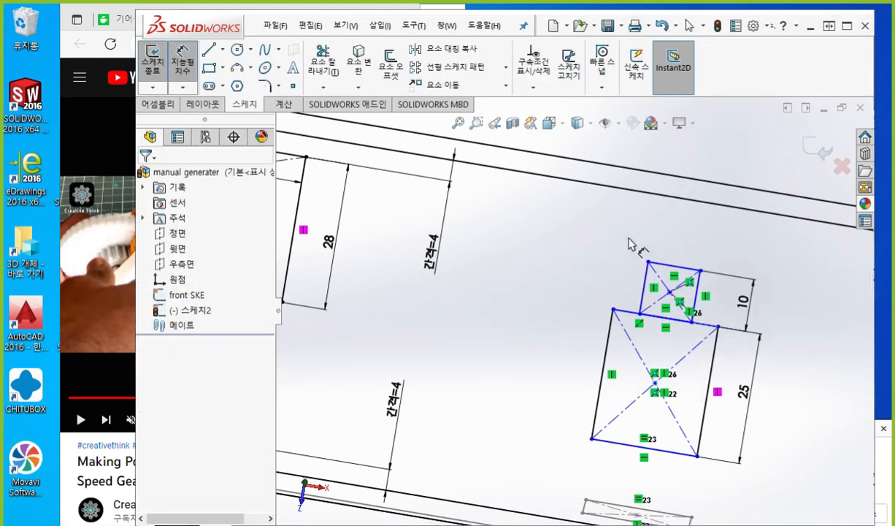
# Step: Trace the upper edges of the 28 mm high block and the small rectangle with the pen, and clear the strokes
pyautogui.keyDown('ctrl'); pyautogui.moveTo(606, 255); pyautogui.dragTo(690, 273, button='middle'); pyautogui.keyUp('ctrl')
pyautogui.scroll(1, 640, 249)
pyautogui.press('F9')
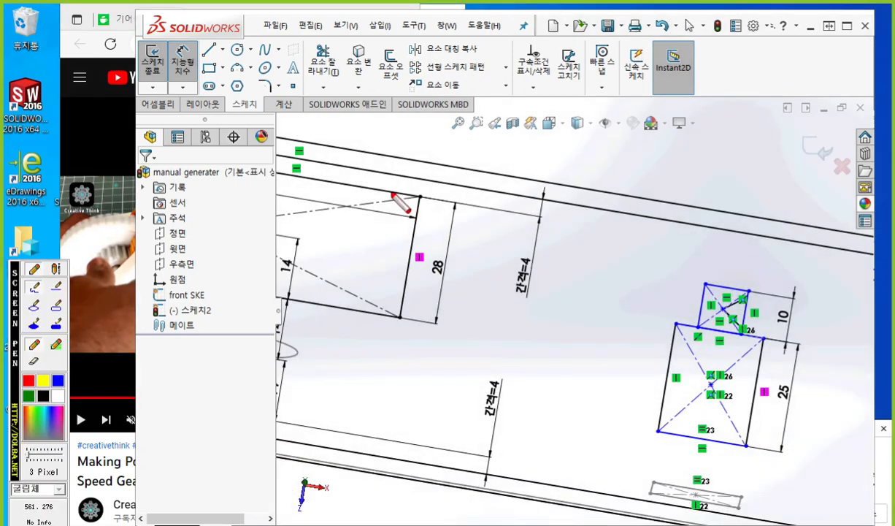
pyautogui.moveTo(390, 192); pyautogui.dragTo(723, 260)
pyautogui.moveTo(662, 279); pyautogui.dragTo(786, 301)
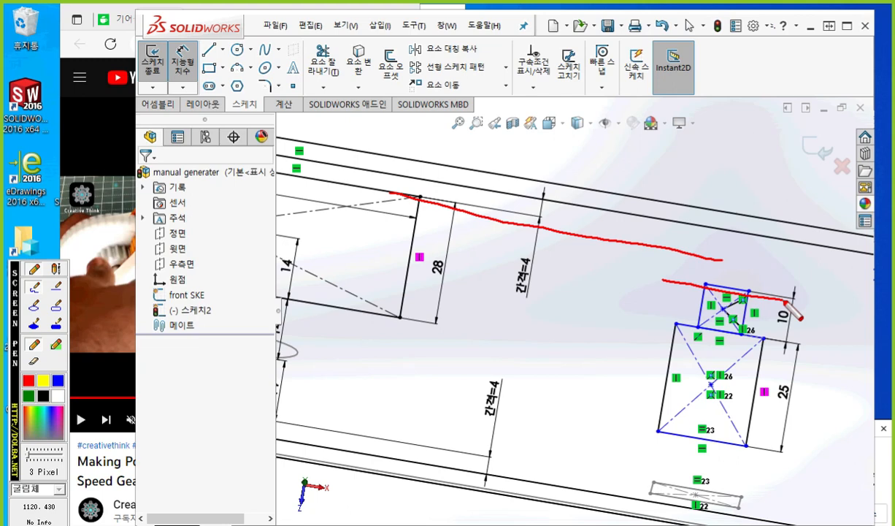
pyautogui.press('Escape')
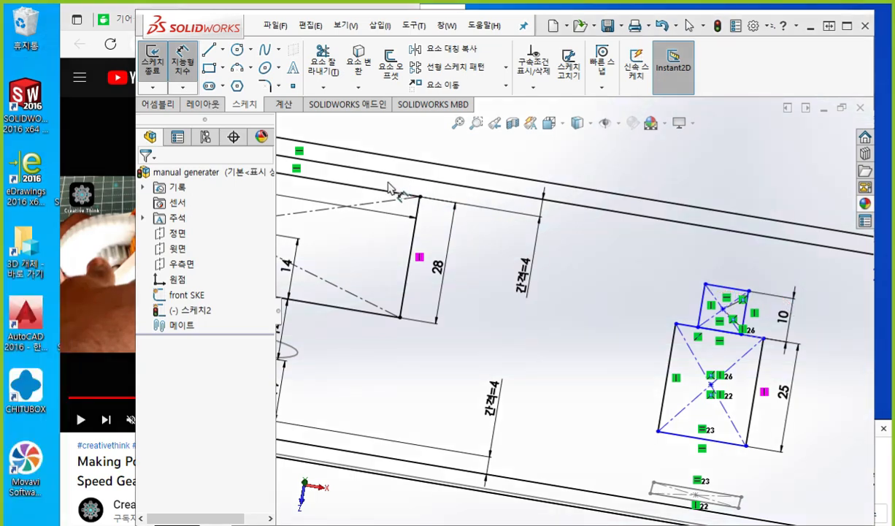
# Step: Make the small rectangle's upper edge collinear with the upper edge of the 28 mm high block
pyautogui.keyDown('ctrl'); pyautogui.moveTo(623, 264); pyautogui.dragTo(634, 260, button='middle'); pyautogui.keyUp('ctrl')
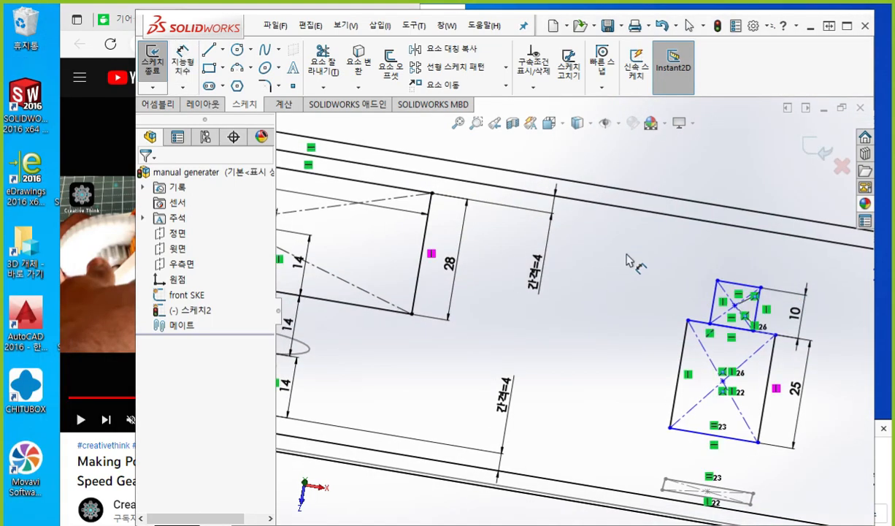
pyautogui.click(379, 184)
pyautogui.keyDown('ctrl'); pyautogui.click(739, 284); pyautogui.keyUp('ctrl')
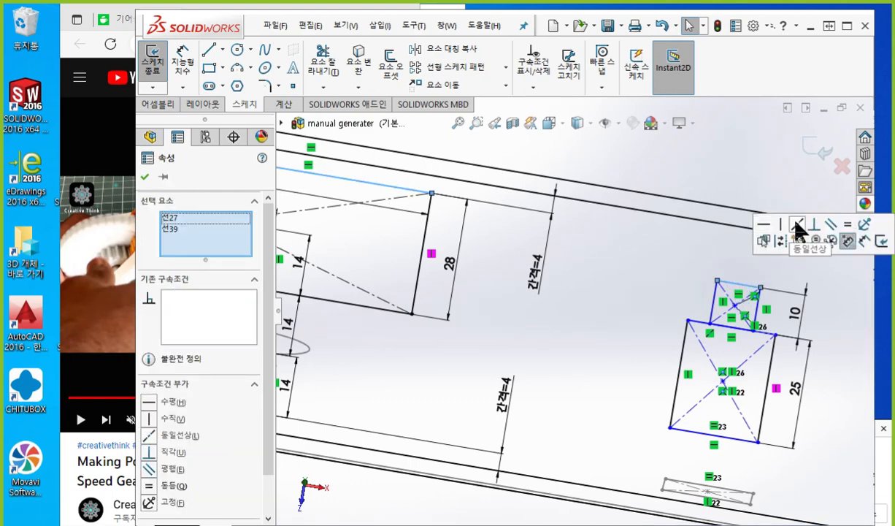
pyautogui.click(797, 225)
pyautogui.click(618, 314)
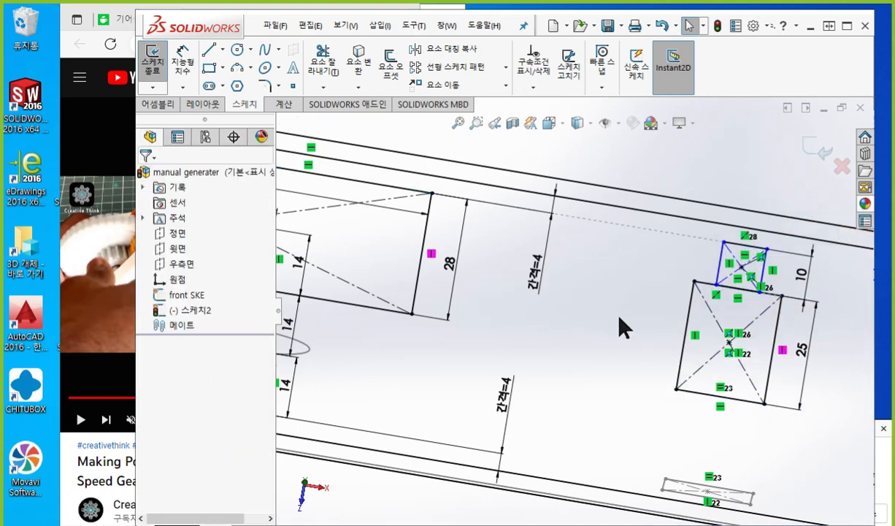
# Step: Trace the small rectangle's two side edges with the pen, and clear the strokes
pyautogui.moveTo(618, 314)
pyautogui.keyDown('ctrl'); pyautogui.mouseDown(button='middle')
pyautogui.moveTo(613, 334)
pyautogui.moveTo(590, 332)
pyautogui.moveTo(600, 342)
pyautogui.mouseUp(button='middle'); pyautogui.keyUp('ctrl')
pyautogui.press('F2')
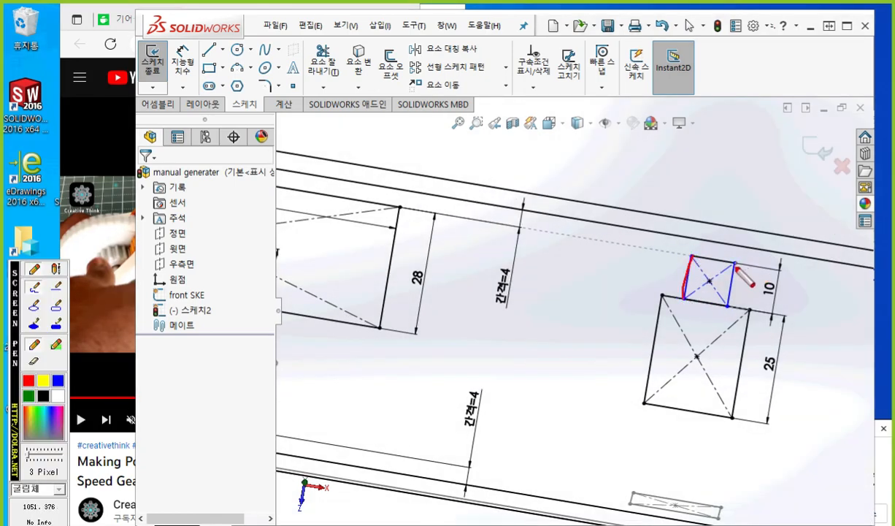
pyautogui.moveTo(735, 262); pyautogui.dragTo(729, 304)
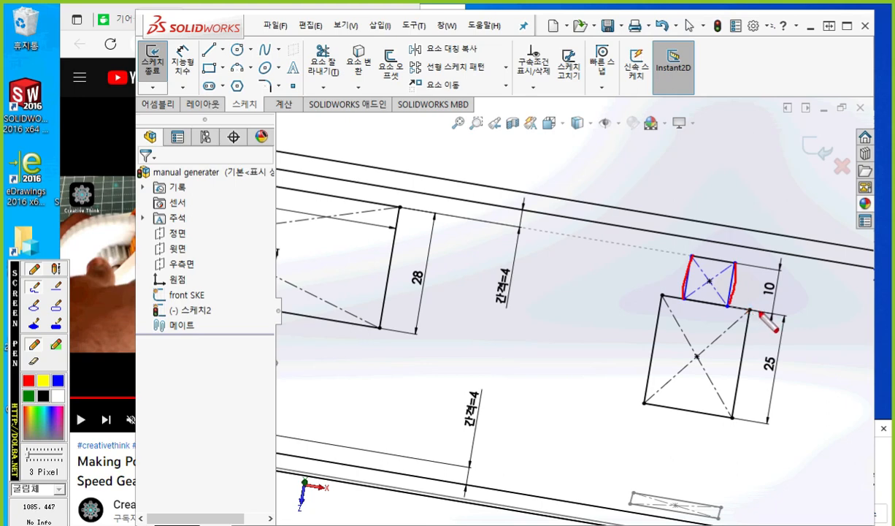
pyautogui.press('Escape')
# Step: Dimension the small rectangle's width at 30 mm between its two side edges, placing the dimension above it
pyautogui.keyDown('ctrl'); pyautogui.moveTo(660, 263); pyautogui.dragTo(610, 307, button='middle'); pyautogui.keyUp('ctrl')
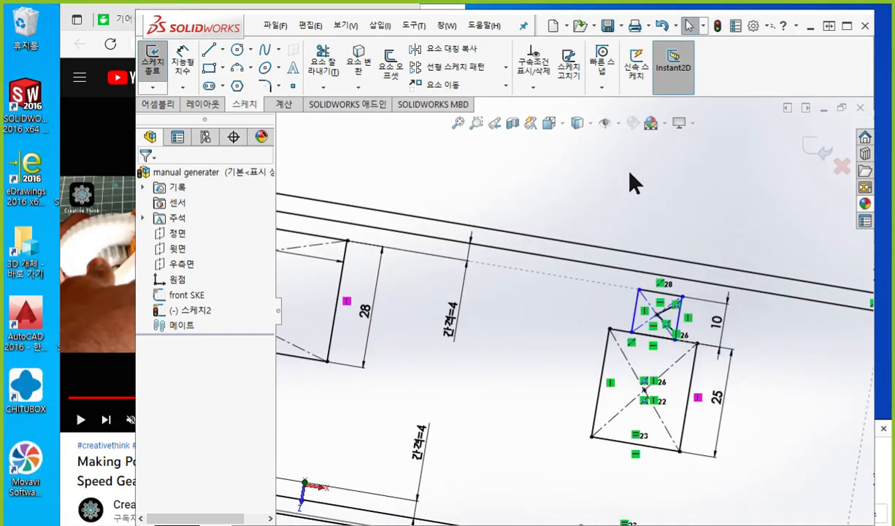
pyautogui.rightClick(621, 204)
pyautogui.click(714, 132)
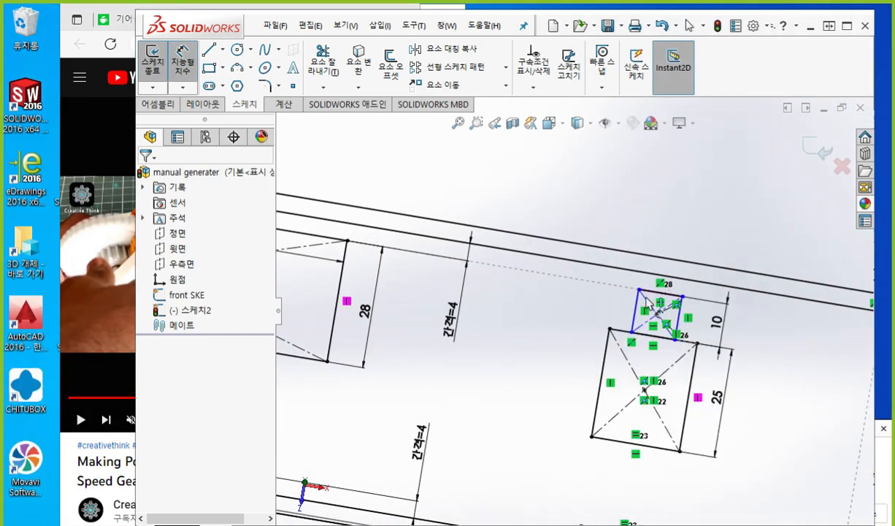
pyautogui.click(635, 311)
pyautogui.click(681, 312)
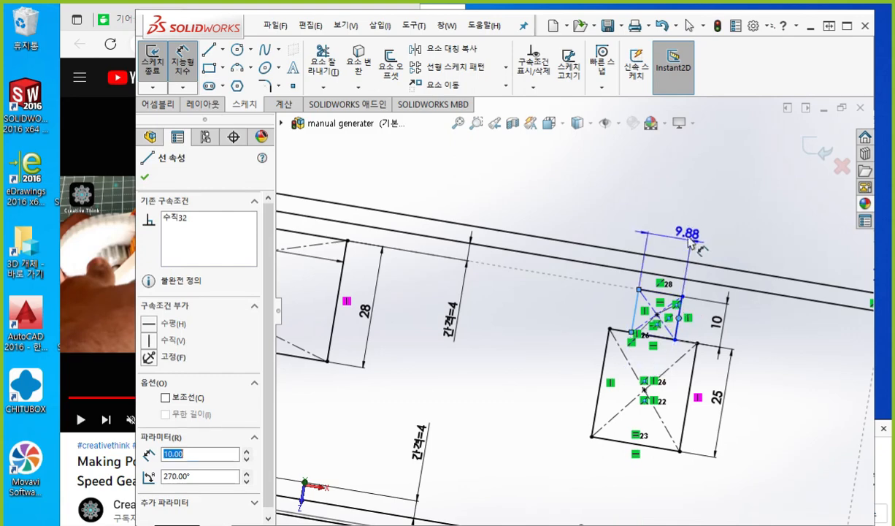
pyautogui.click(680, 313)
pyautogui.click(681, 313)
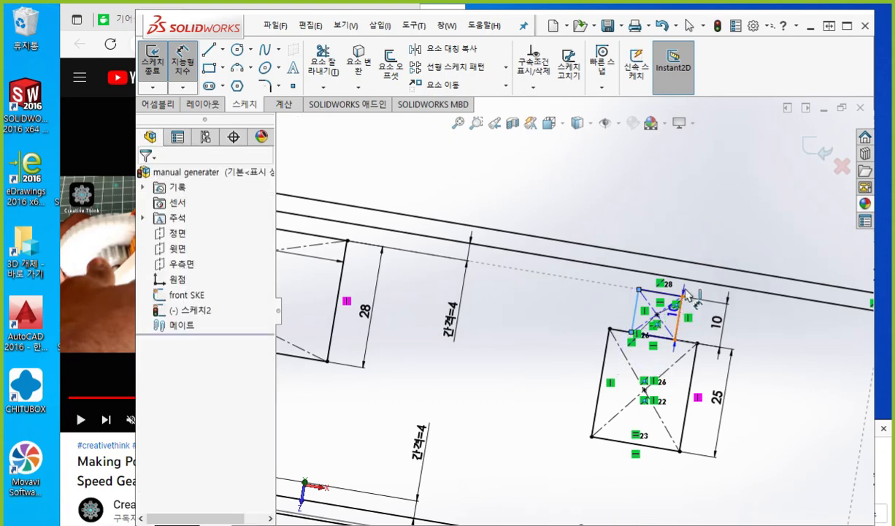
pyautogui.click(667, 233)
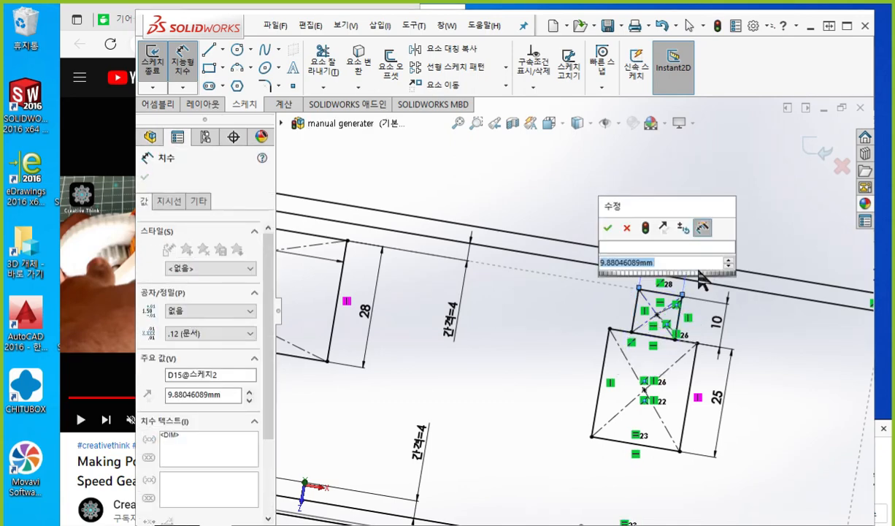
pyautogui.write('15')
pyautogui.press('BackSpace')
pyautogui.press('BackSpace')
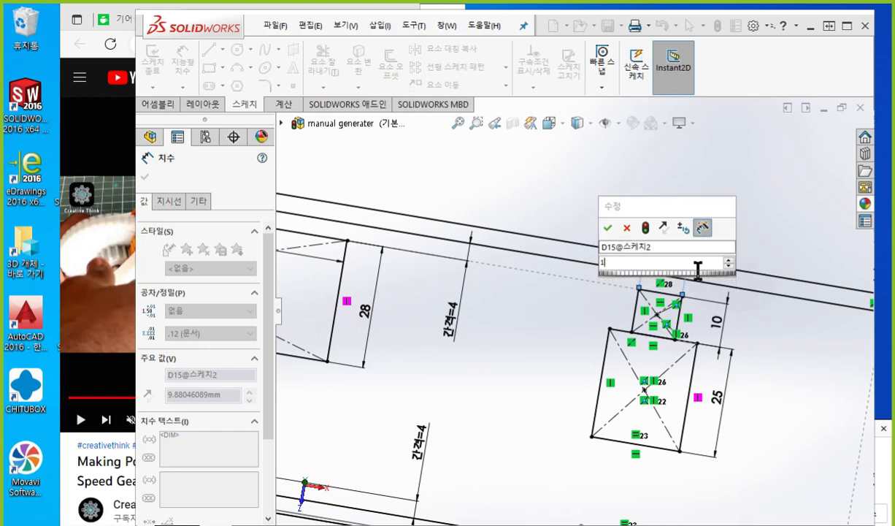
pyautogui.write('30')
pyautogui.press('Return')
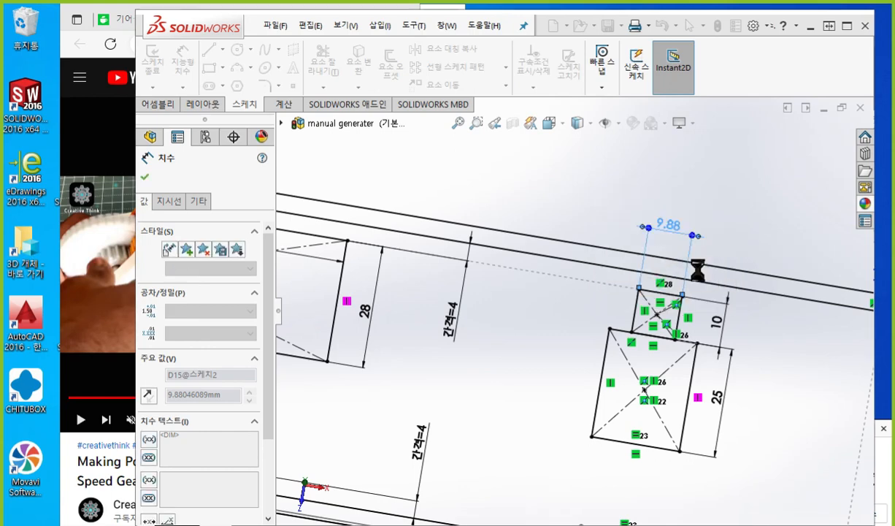
pyautogui.click(723, 243)
pyautogui.press('Escape')
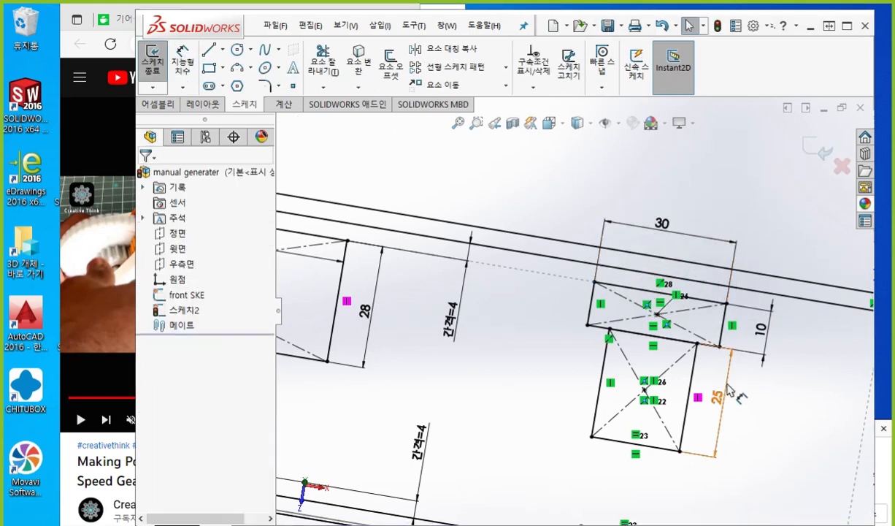
# Step: Circle the centre of the 25 mm high rectangle with the pen and label it 모터
pyautogui.scroll(1, 537, 313)
pyautogui.scroll(1, 550, 376)
pyautogui.moveTo(558, 401)
pyautogui.keyDown('ctrl'); pyautogui.mouseDown(button='middle')
pyautogui.moveTo(611, 379)
pyautogui.moveTo(670, 396)
pyautogui.moveTo(664, 383)
pyautogui.moveTo(673, 379)
pyautogui.mouseUp(button='middle'); pyautogui.keyUp('ctrl')
pyautogui.scroll(1, 641, 387)
pyautogui.scroll(1, 659, 372)
pyautogui.press('F12')
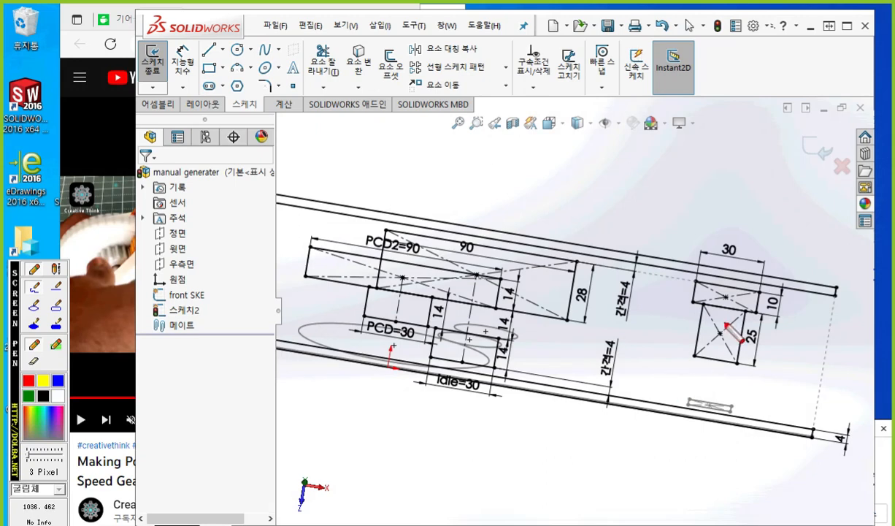
pyautogui.moveTo(714, 325)
pyautogui.mouseDown()
pyautogui.moveTo(705, 338)
pyautogui.moveTo(730, 344)
pyautogui.moveTo(736, 374)
pyautogui.mouseUp()
pyautogui.moveTo(729, 376)
pyautogui.mouseDown()
pyautogui.moveTo(741, 384)
pyautogui.moveTo(767, 373)
pyautogui.moveTo(779, 393)
pyautogui.mouseUp()
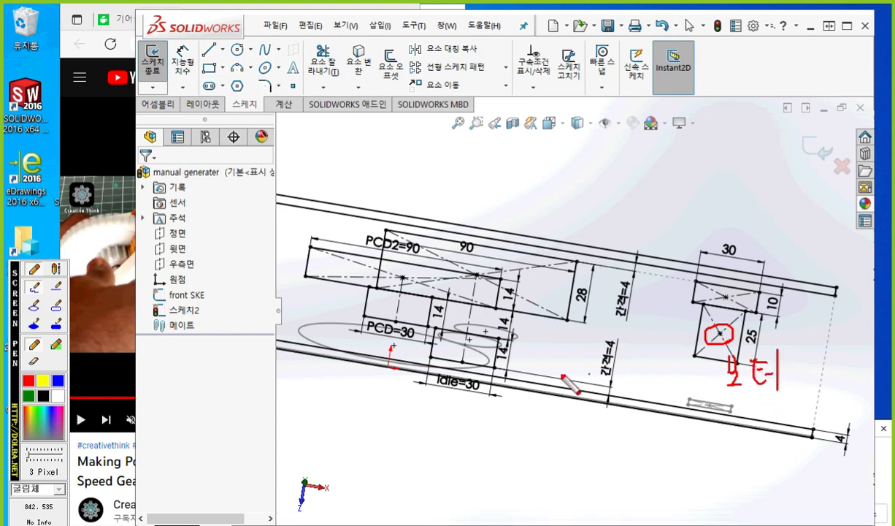
# Step: Number the idle, PCD=30 and 28 mm high gear blocks with circled pen marks, clear the strokes and exit the sketch
pyautogui.moveTo(484, 332)
pyautogui.mouseDown()
pyautogui.moveTo(473, 347)
pyautogui.moveTo(479, 359)
pyautogui.moveTo(490, 338)
pyautogui.moveTo(479, 357)
pyautogui.mouseUp()
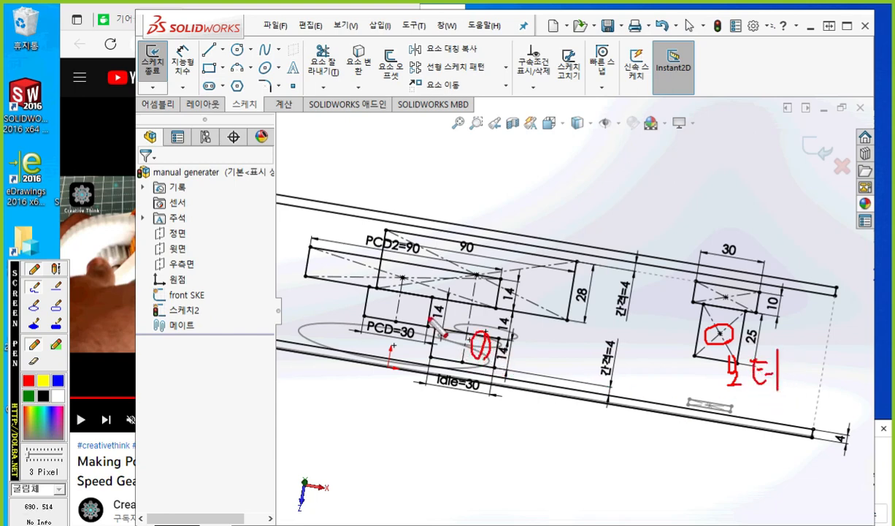
pyautogui.moveTo(383, 284)
pyautogui.mouseDown()
pyautogui.moveTo(393, 295)
pyautogui.moveTo(384, 300)
pyautogui.mouseUp()
pyautogui.moveTo(395, 306); pyautogui.dragTo(400, 288)
pyautogui.moveTo(505, 261)
pyautogui.mouseDown()
pyautogui.moveTo(523, 272)
pyautogui.moveTo(528, 289)
pyautogui.moveTo(515, 300)
pyautogui.moveTo(542, 290)
pyautogui.mouseUp()
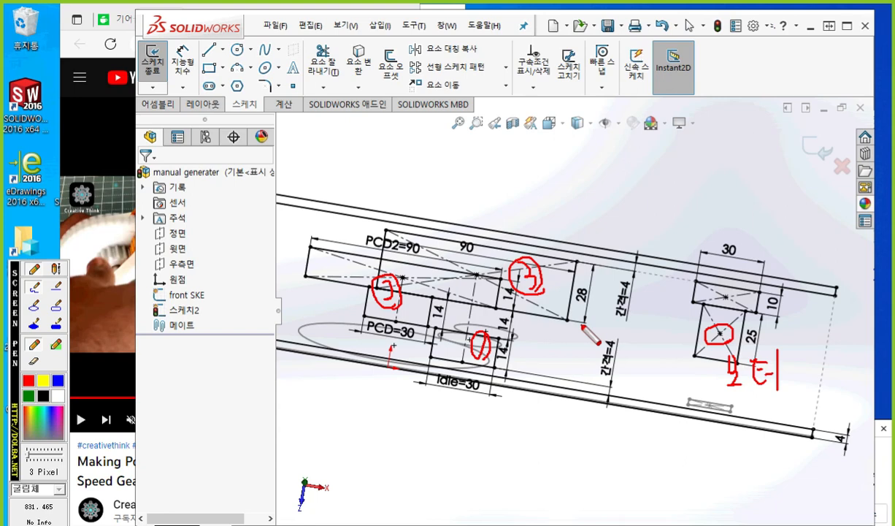
pyautogui.press('Escape')
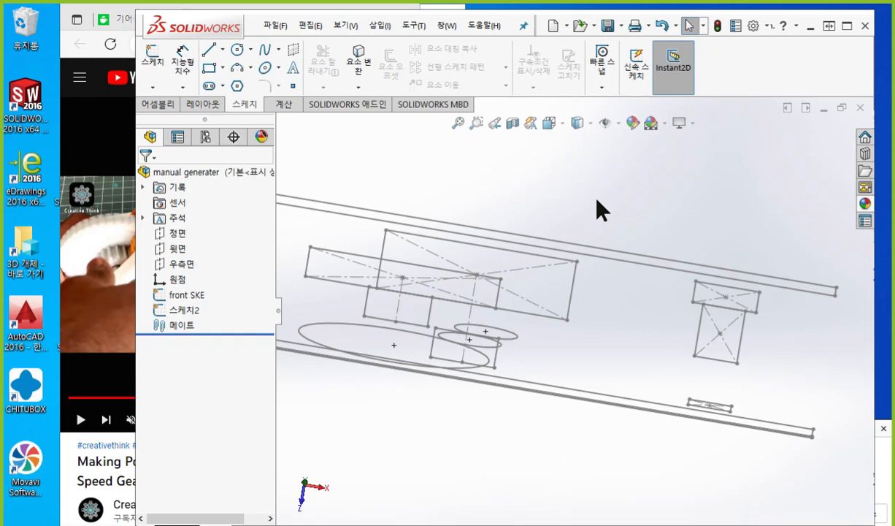
# Step: Show the assembly in isometric view and rename the second sketch in the feature tree as bottom SKE
pyautogui.hotkey('ctrl', '7')
pyautogui.keyDown('ctrl'); pyautogui.moveTo(616, 252); pyautogui.dragTo(610, 219, button='middle'); pyautogui.keyUp('ctrl')
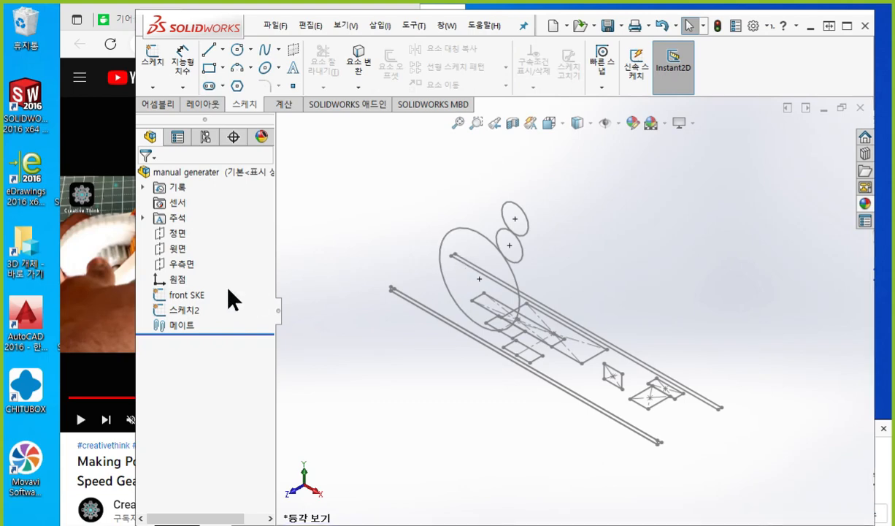
pyautogui.click(187, 311)
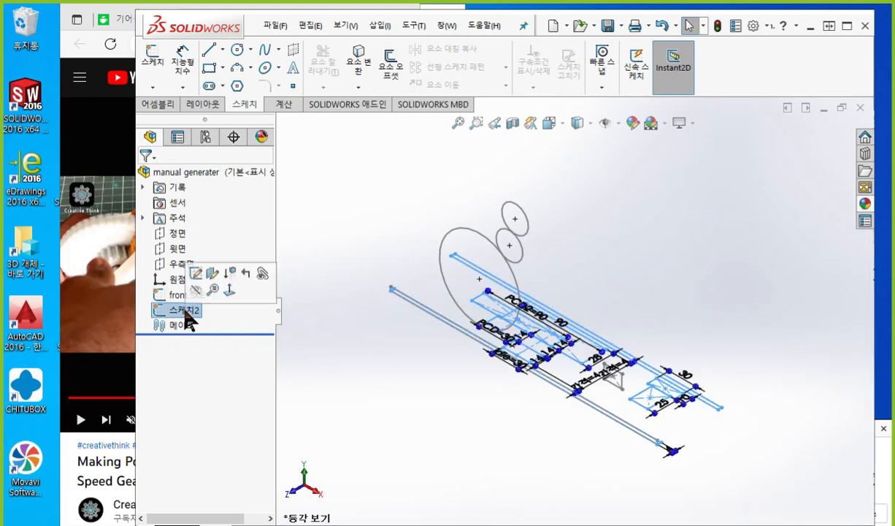
pyautogui.click(187, 311)
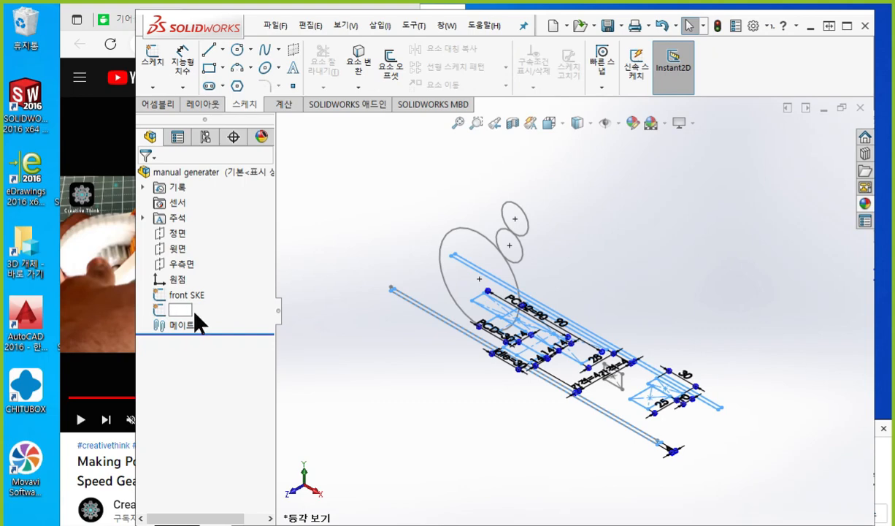
pyautogui.write('bottom SKE')
pyautogui.press('Return')
# Step: Mark the bottom SKE entry in the feature tree with the pen, clear the stroke and deselect the sketch
pyautogui.hotkey('ctrl', '2')
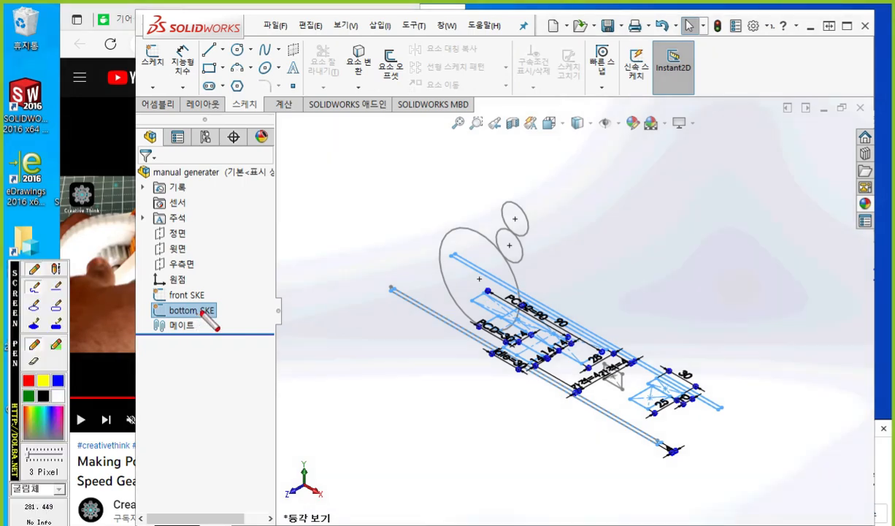
pyautogui.scroll(4, 179, 321)
pyautogui.scroll(-4, 184, 333)
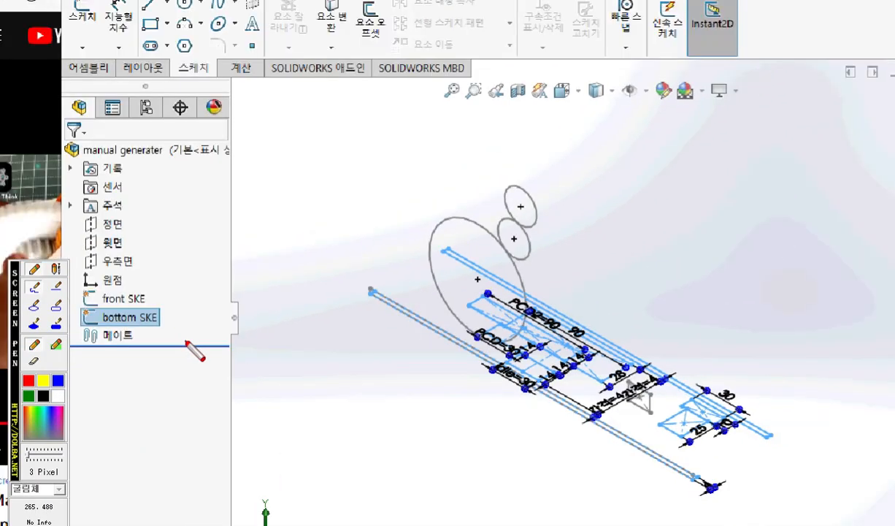
pyautogui.moveTo(77, 329); pyautogui.dragTo(179, 342)
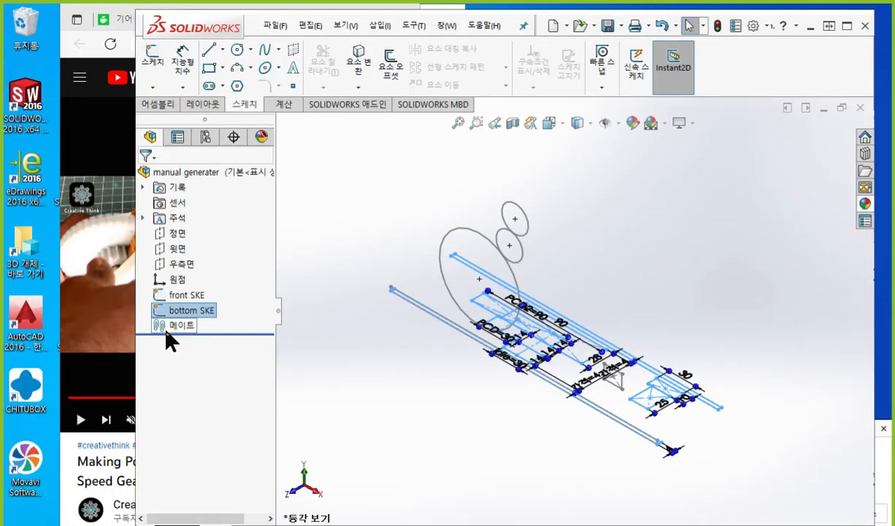
pyautogui.click(342, 235)
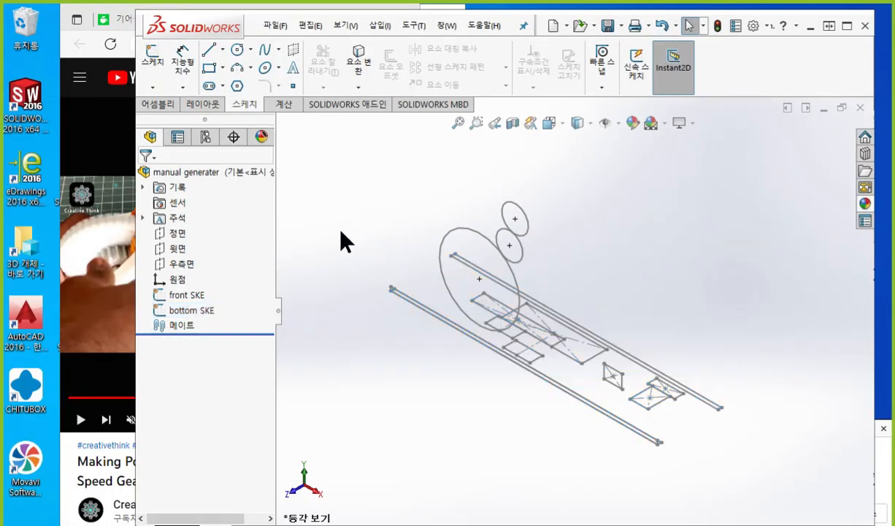